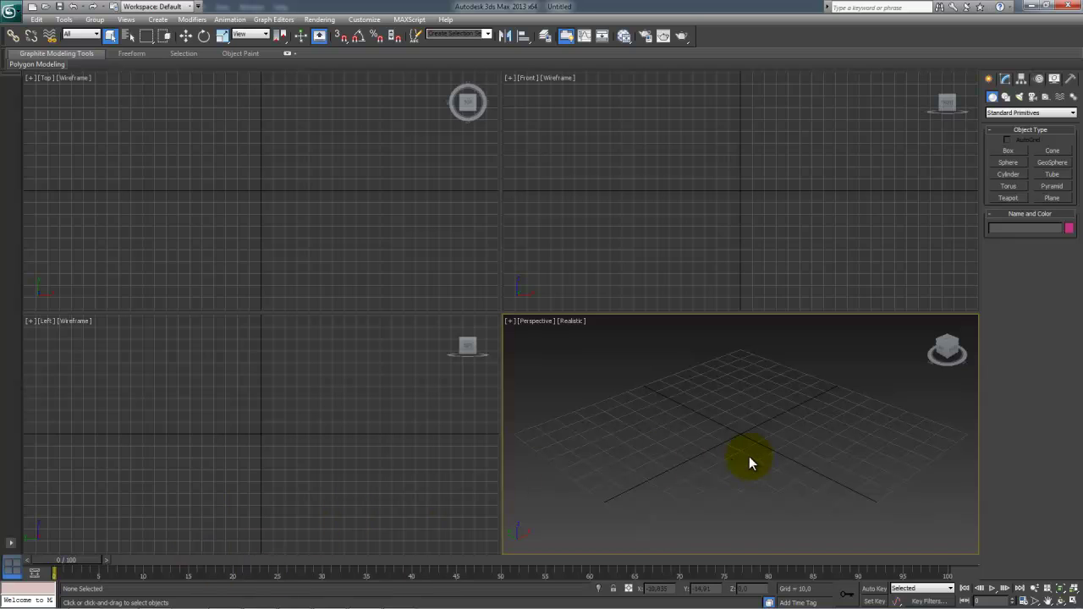
# Step: Open the knife reference image 01.jpg from the tutorial folder to examine it, and return to the 3ds Max scene
pyautogui.moveTo(218, 608)
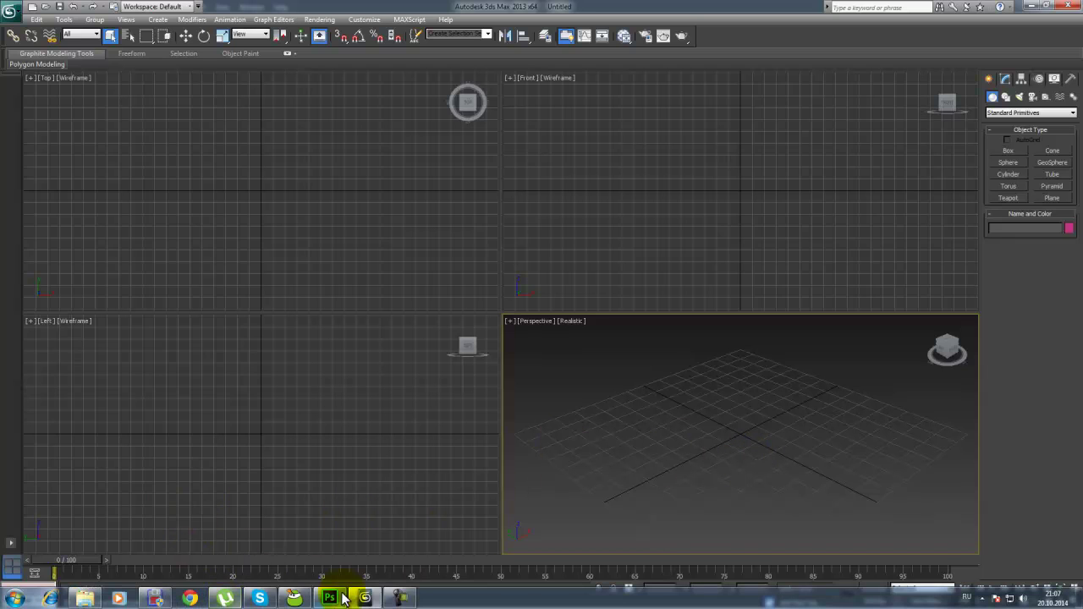
pyautogui.moveTo(1082, 254)
pyautogui.mouseDown()
pyautogui.moveTo(615, 128)
pyautogui.moveTo(331, 3)
pyautogui.mouseUp()
pyautogui.doubleClick(140, 92)
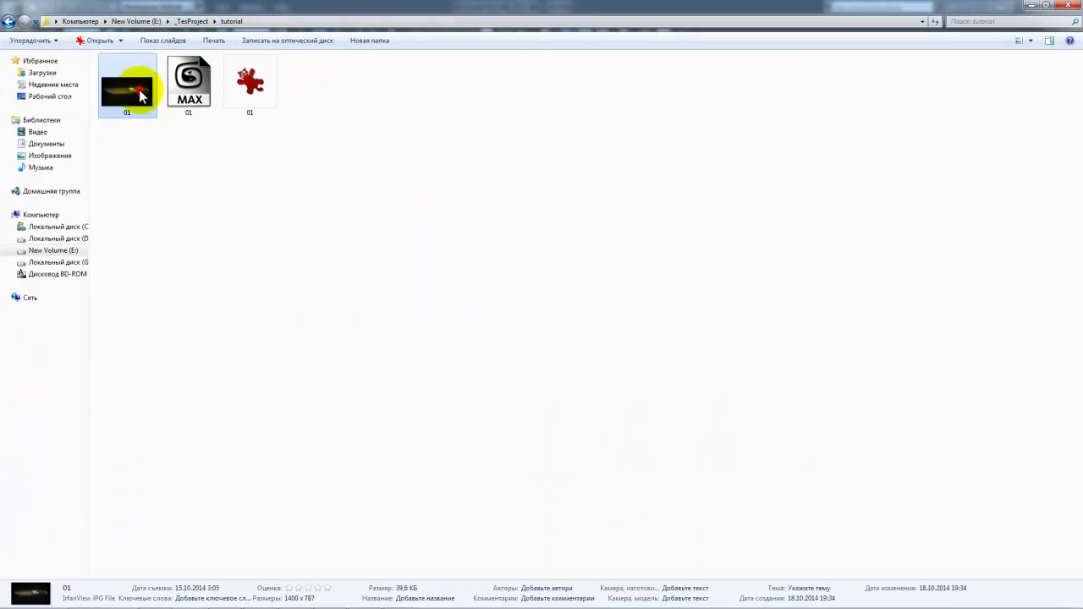
pyautogui.doubleClick(135, 92)
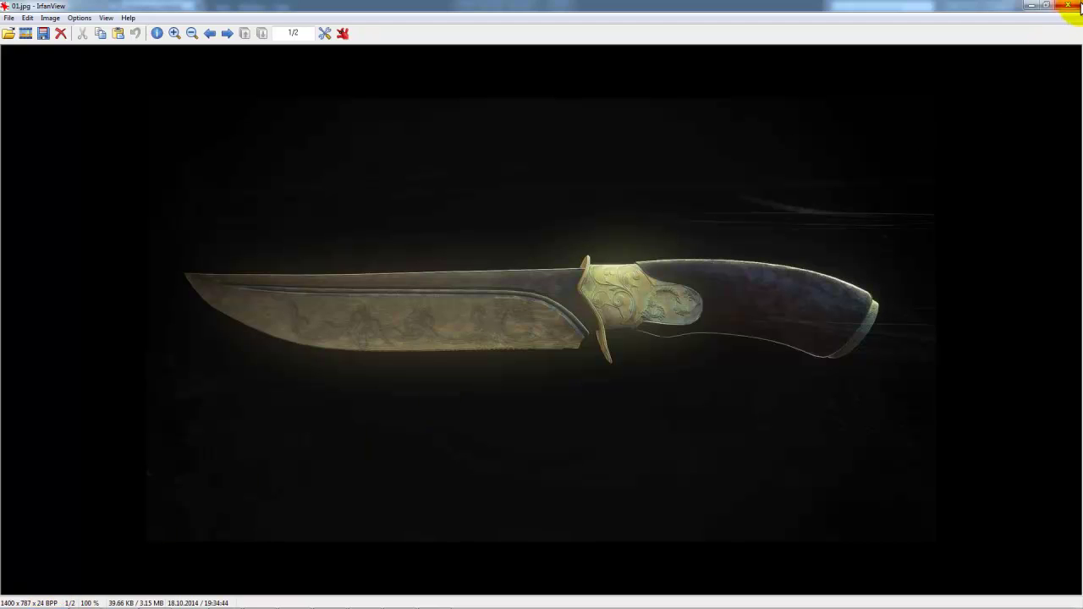
pyautogui.click(1063, 6)
pyautogui.click(1066, 6)
pyautogui.click(1030, 6)
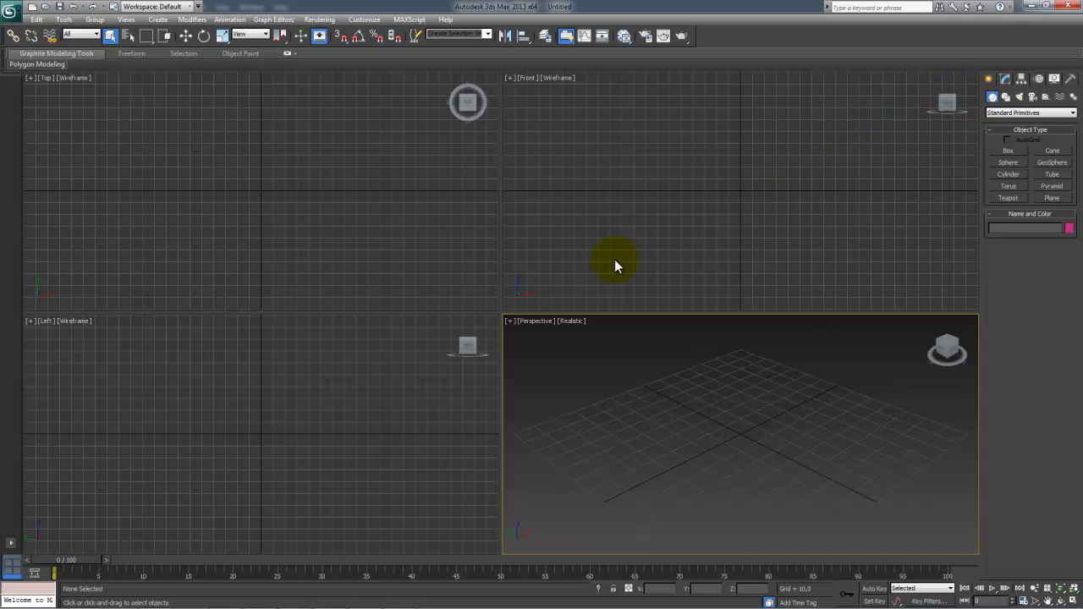
# Step: Draw a trial plane about 136 by 141 units over the perspective view's grid, and delete it
pyautogui.click(986, 79)
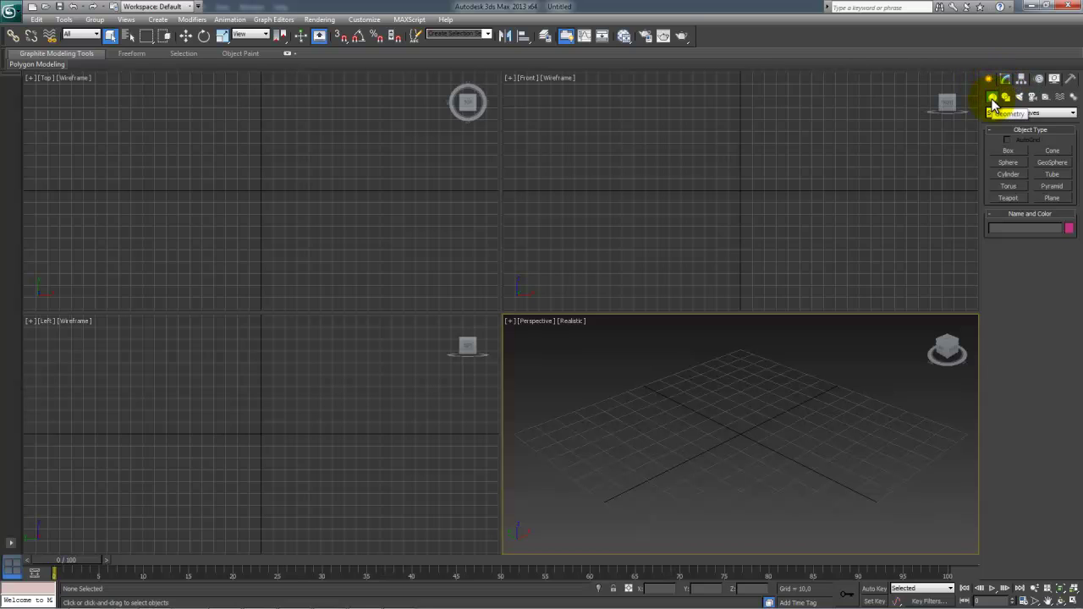
pyautogui.click(992, 100)
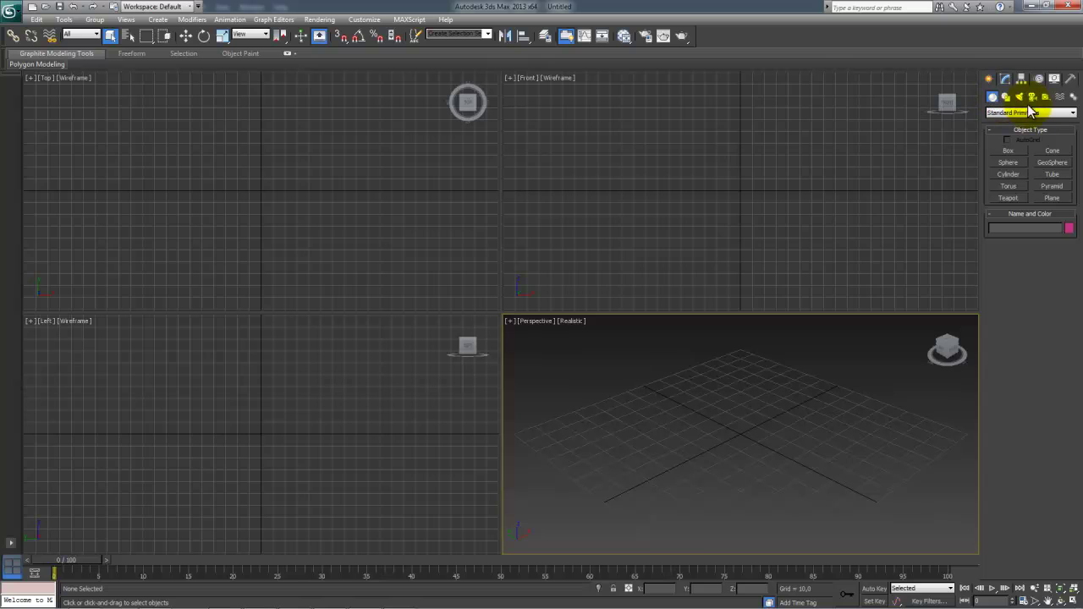
pyautogui.click(1051, 199)
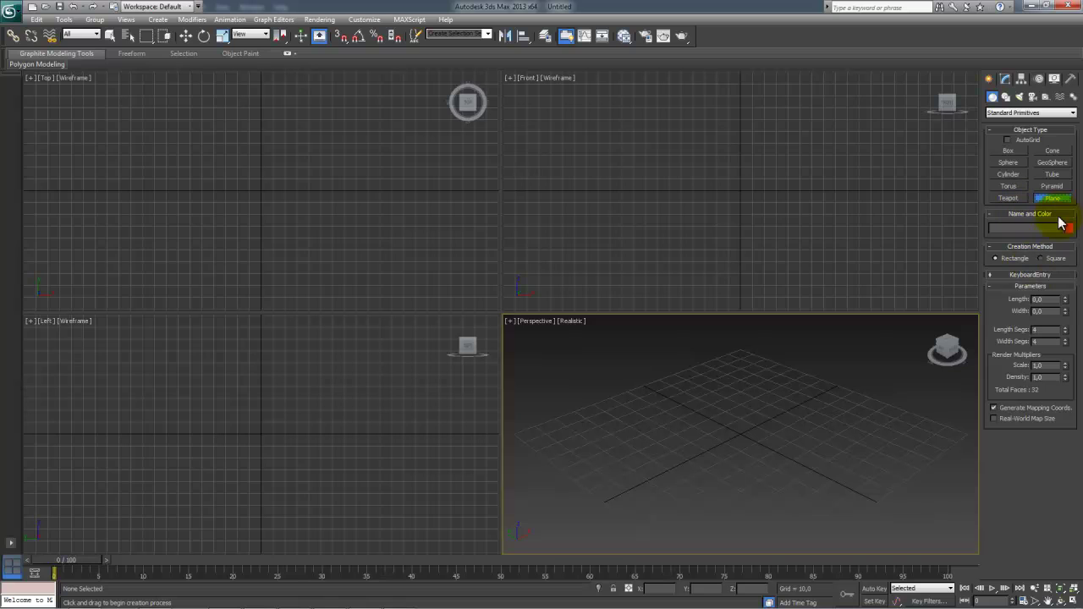
pyautogui.moveTo(522, 436); pyautogui.dragTo(961, 431)
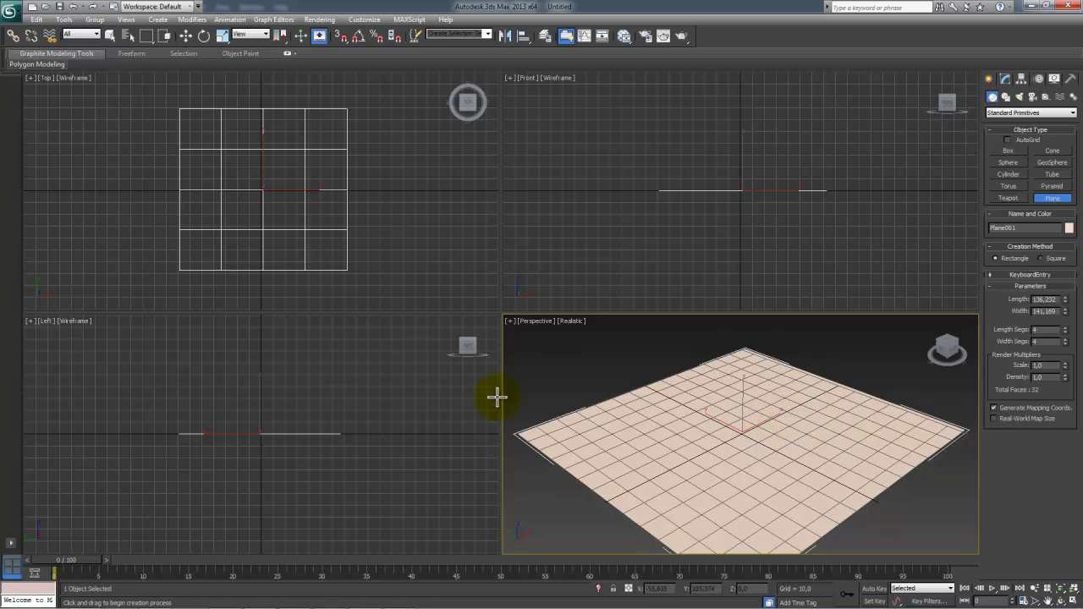
pyautogui.rightClick(709, 406)
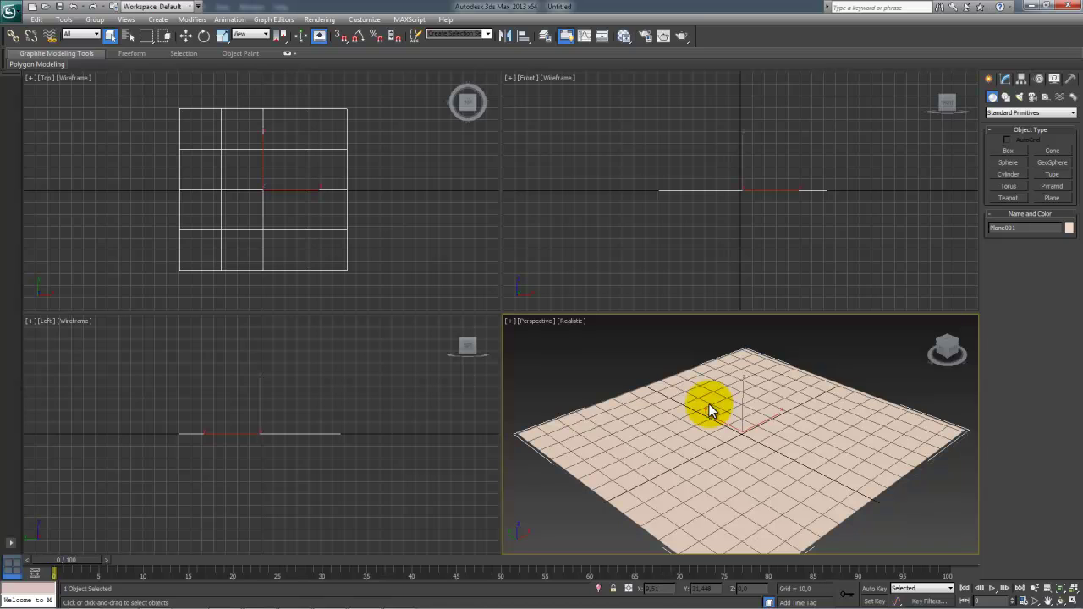
pyautogui.press('Delete')
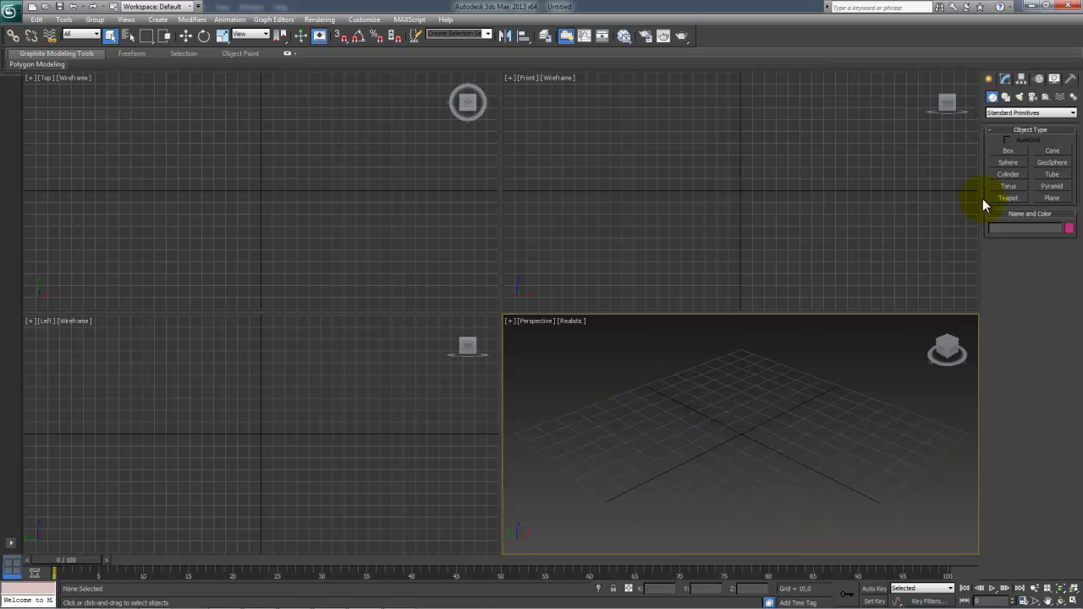
# Step: Create a plane at the origin by exact entry with a length of 787 and a width of 1400
pyautogui.click(1054, 199)
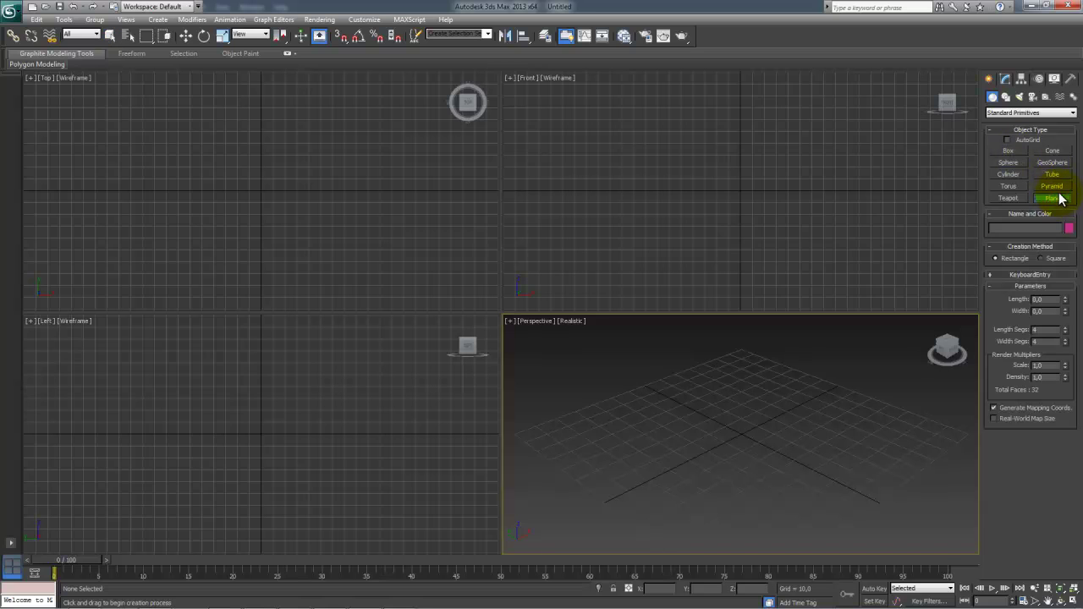
pyautogui.click(1047, 275)
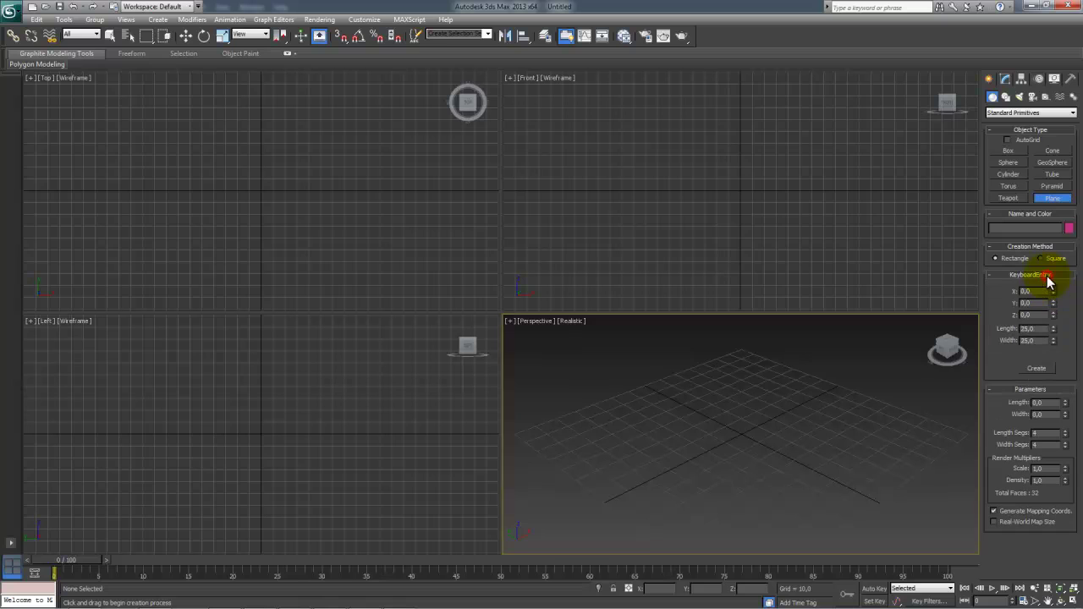
pyautogui.doubleClick(1034, 330)
pyautogui.write('787')
pyautogui.press('Tab')
pyautogui.click(1041, 369)
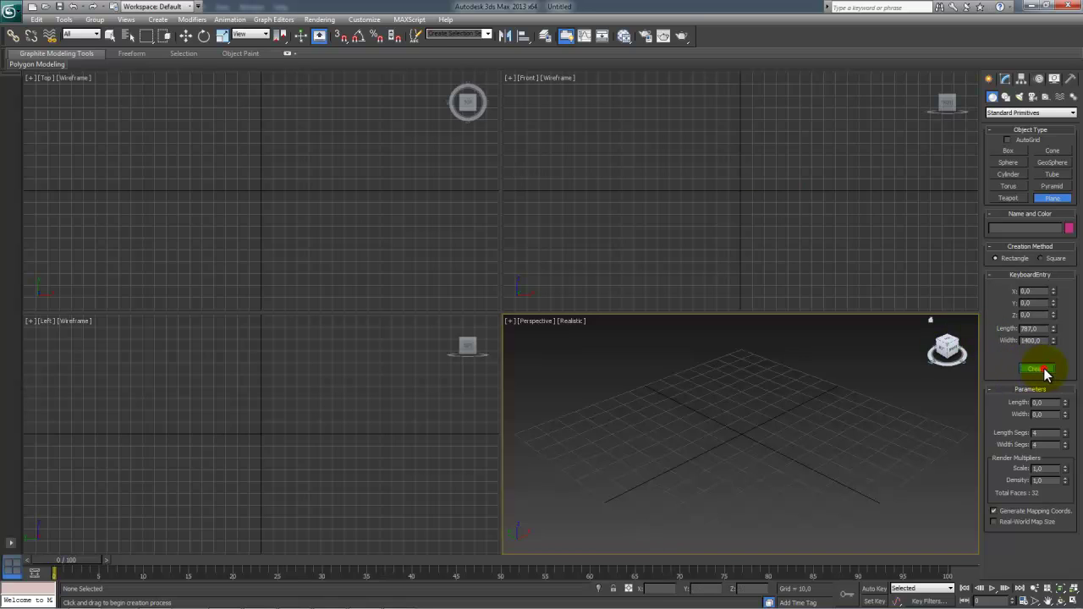
pyautogui.scroll(-8, 781, 381)
pyautogui.scroll(2, 780, 381)
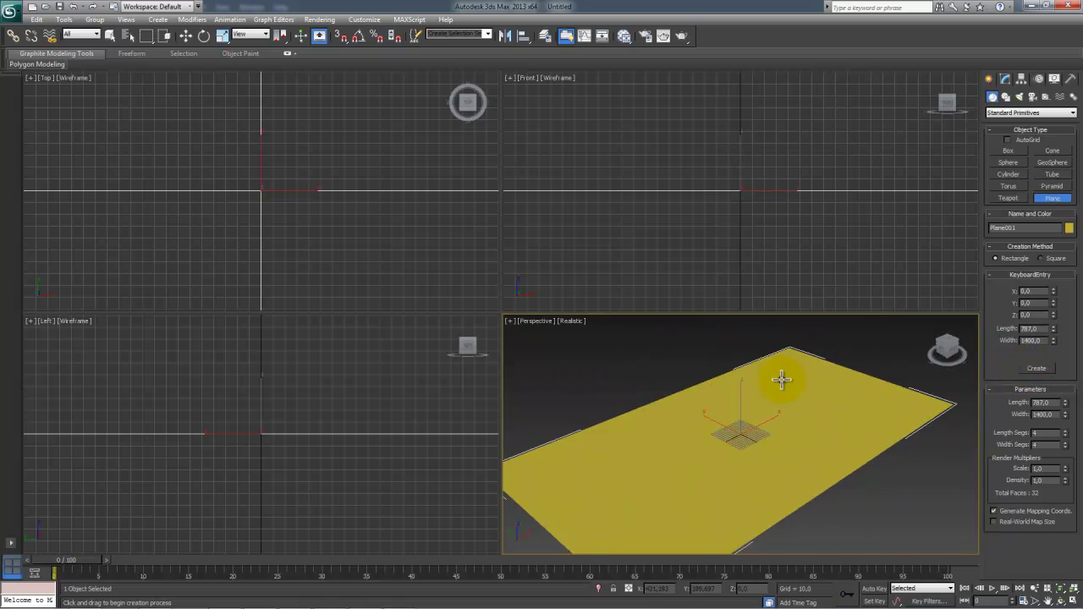
pyautogui.scroll(3, 795, 364)
pyautogui.scroll(-2, 766, 370)
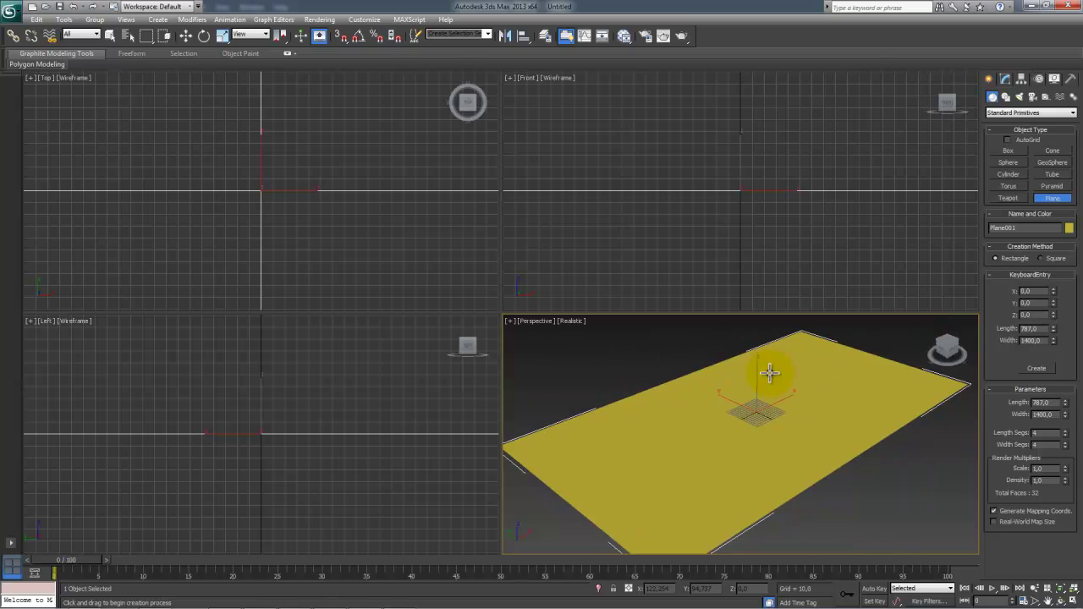
pyautogui.rightClick(696, 367)
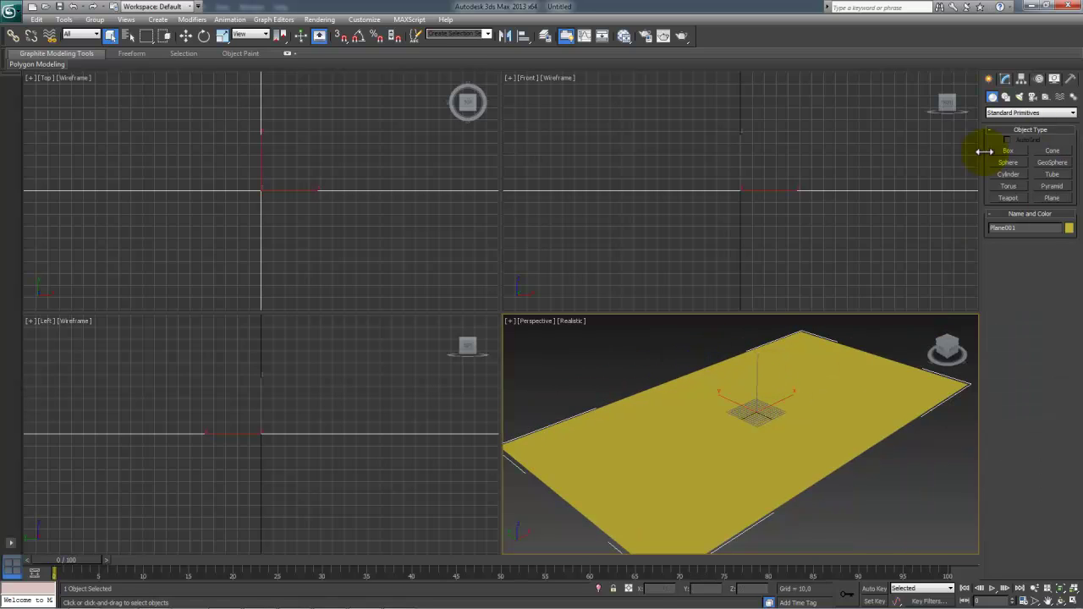
# Step: Set the plane's object color to black and turn off Assign Random Colors
pyautogui.click(1011, 228)
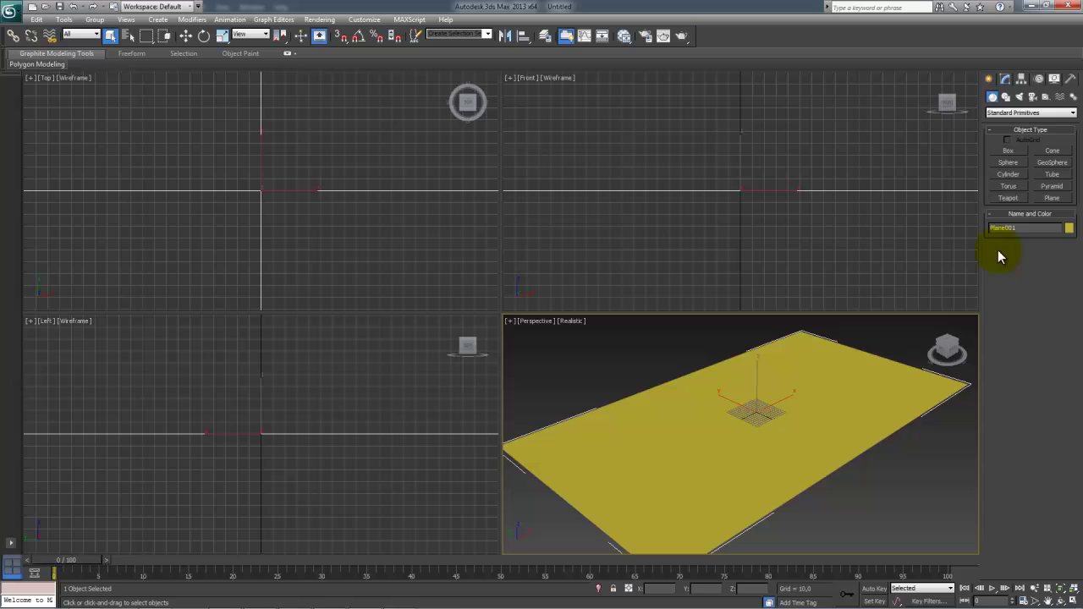
pyautogui.click(1069, 228)
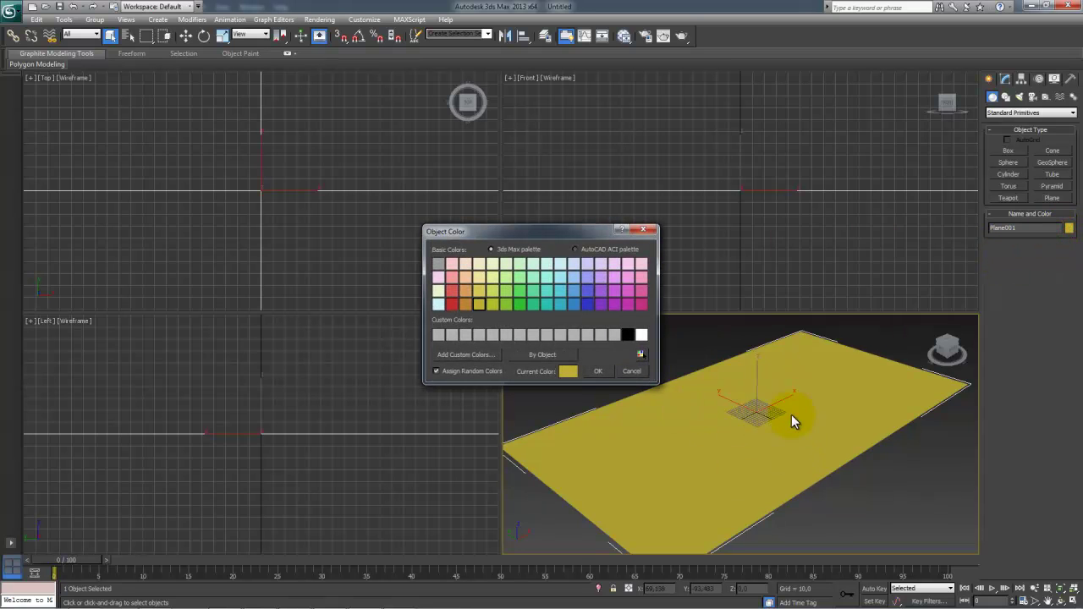
pyautogui.click(628, 336)
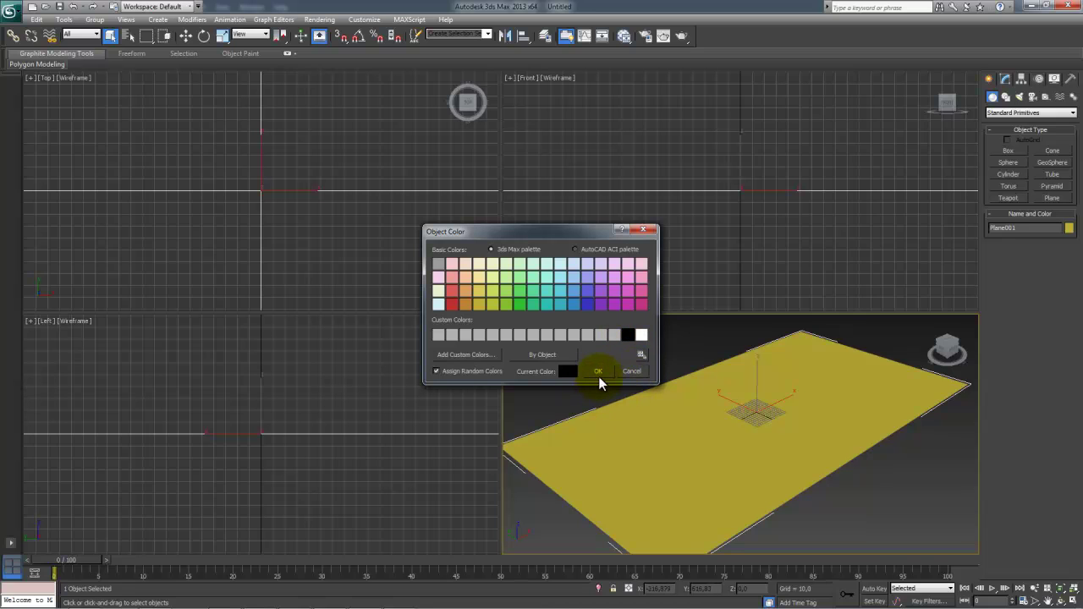
pyautogui.click(437, 372)
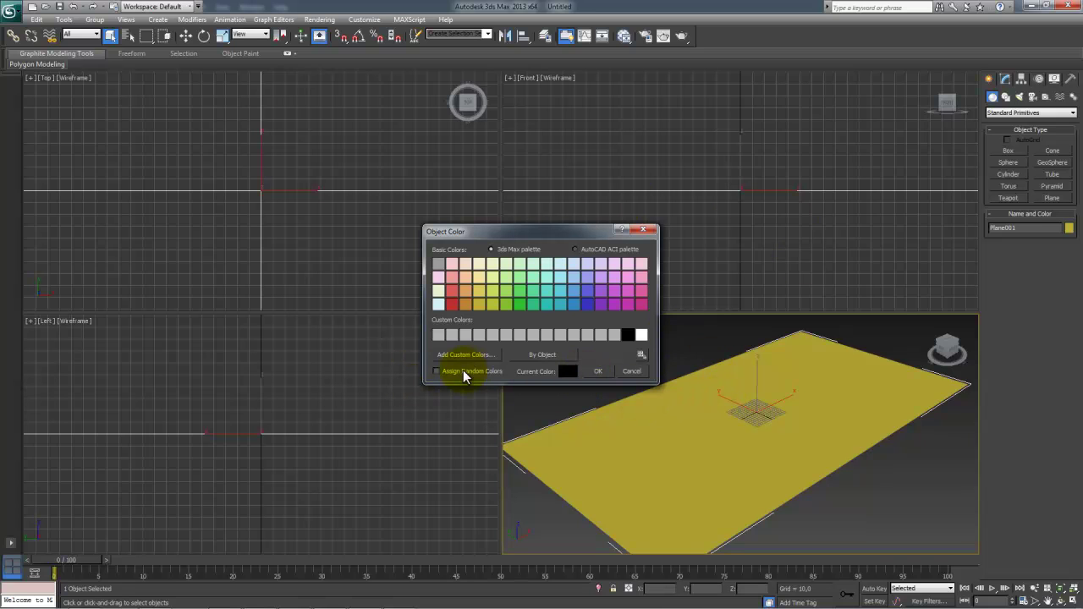
pyautogui.click(598, 375)
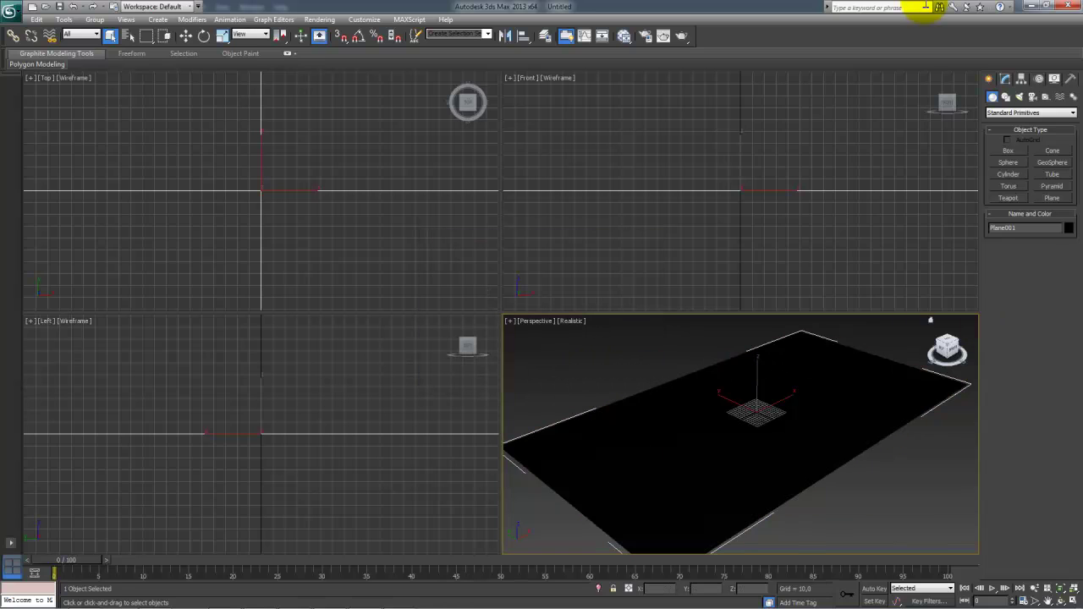
# Step: Try to open the Asset Browser utility and find its window on the desktop
pyautogui.click(1072, 83)
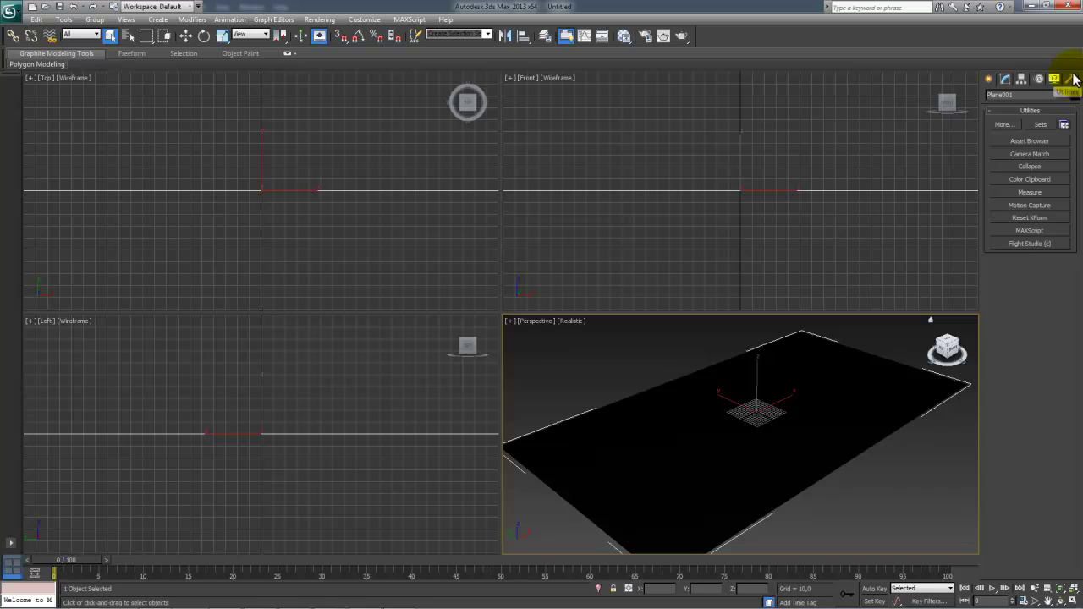
pyautogui.click(1027, 141)
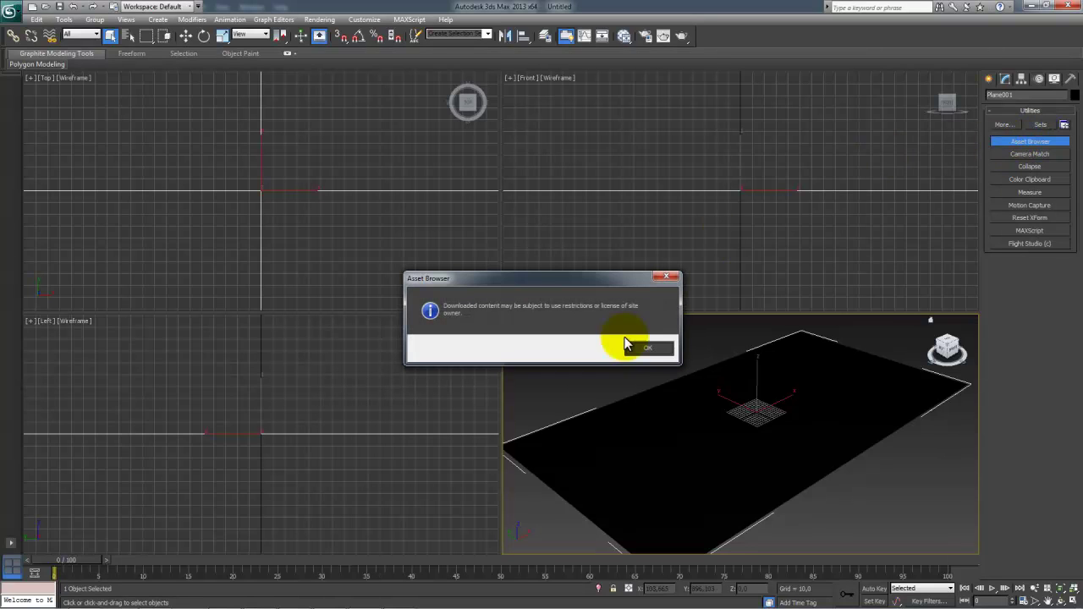
pyautogui.click(639, 347)
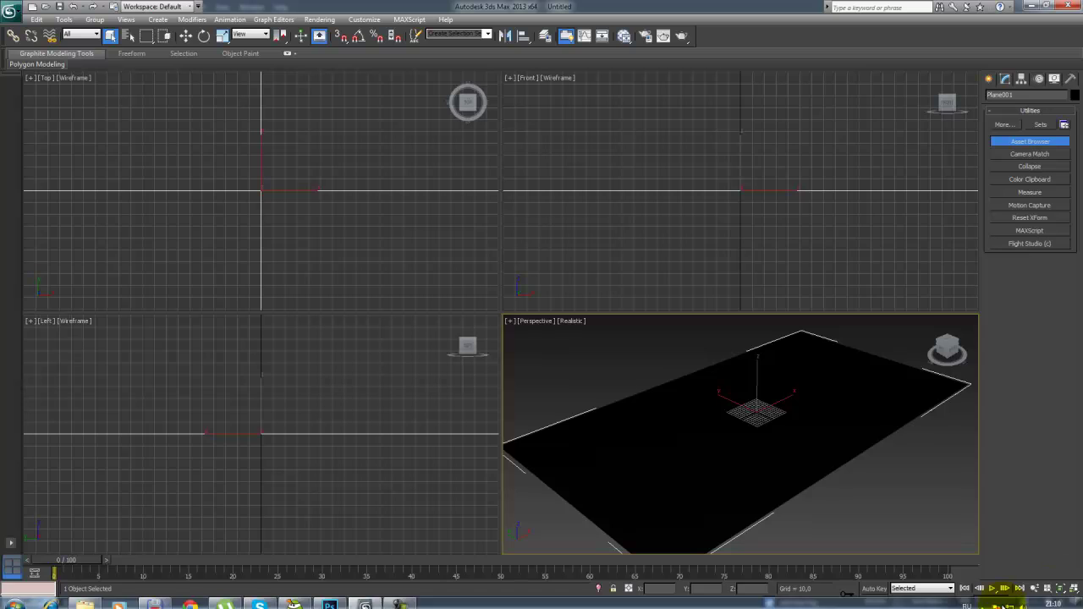
pyautogui.moveTo(421, 607)
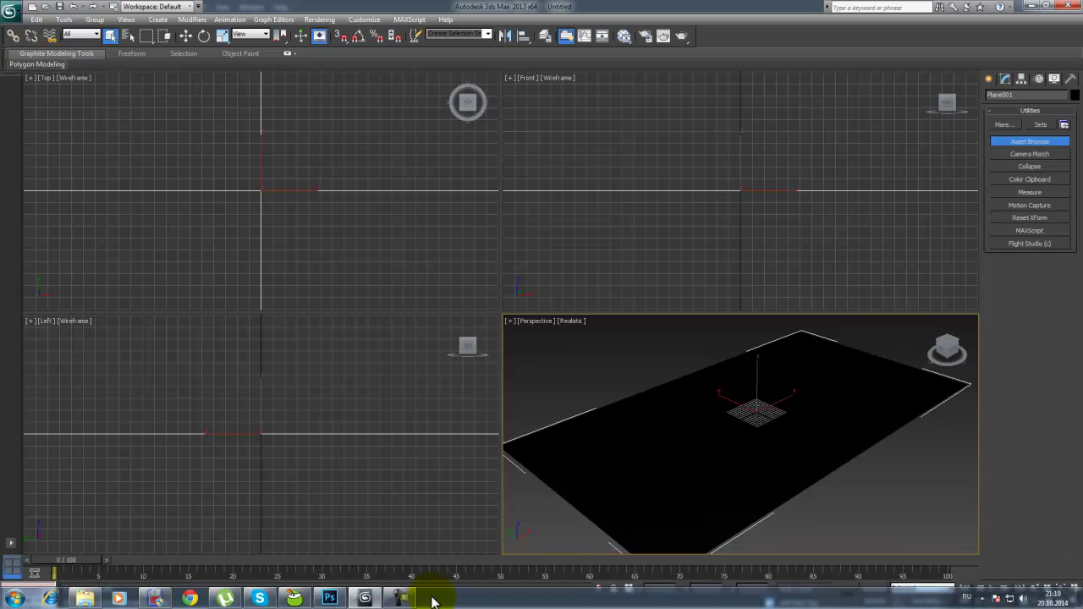
pyautogui.doubleClick(682, 5)
pyautogui.moveTo(679, 83); pyautogui.dragTo(634, 151)
pyautogui.click(1031, 6)
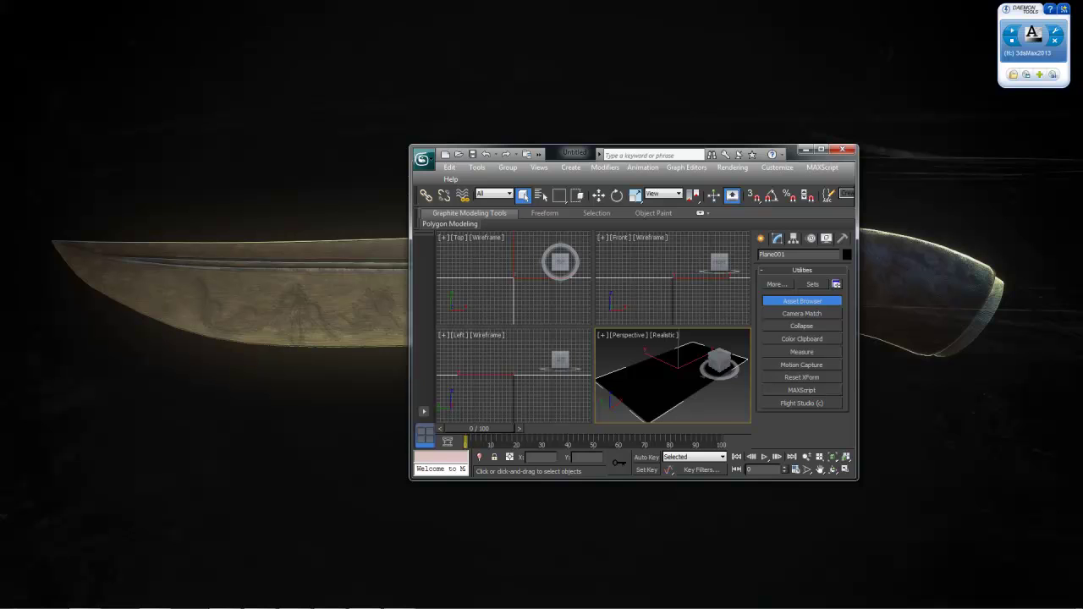
pyautogui.moveTo(307, 602)
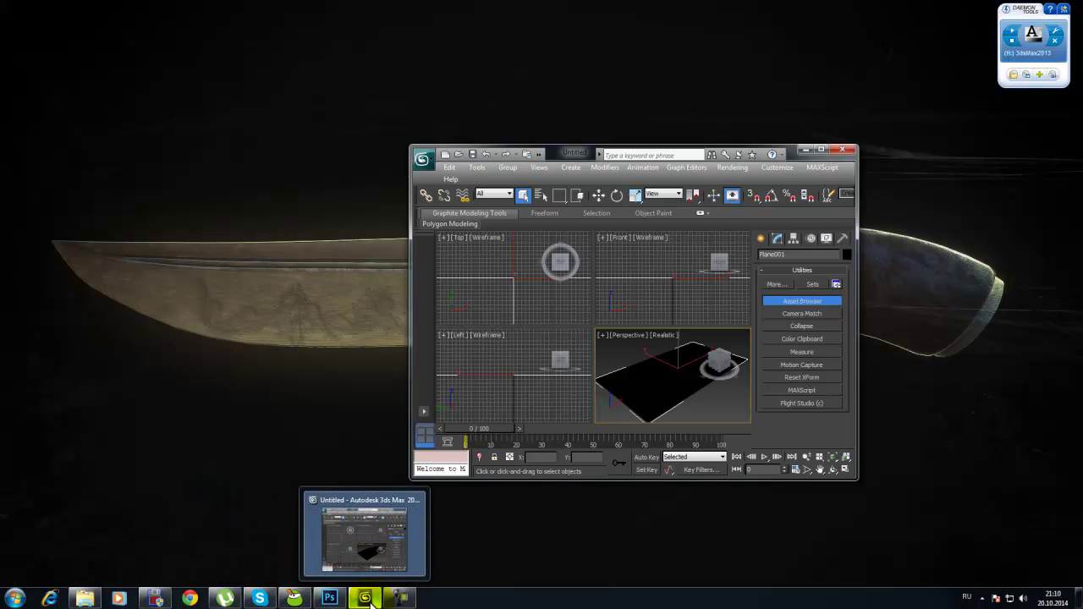
pyautogui.click(369, 600)
pyautogui.click(370, 600)
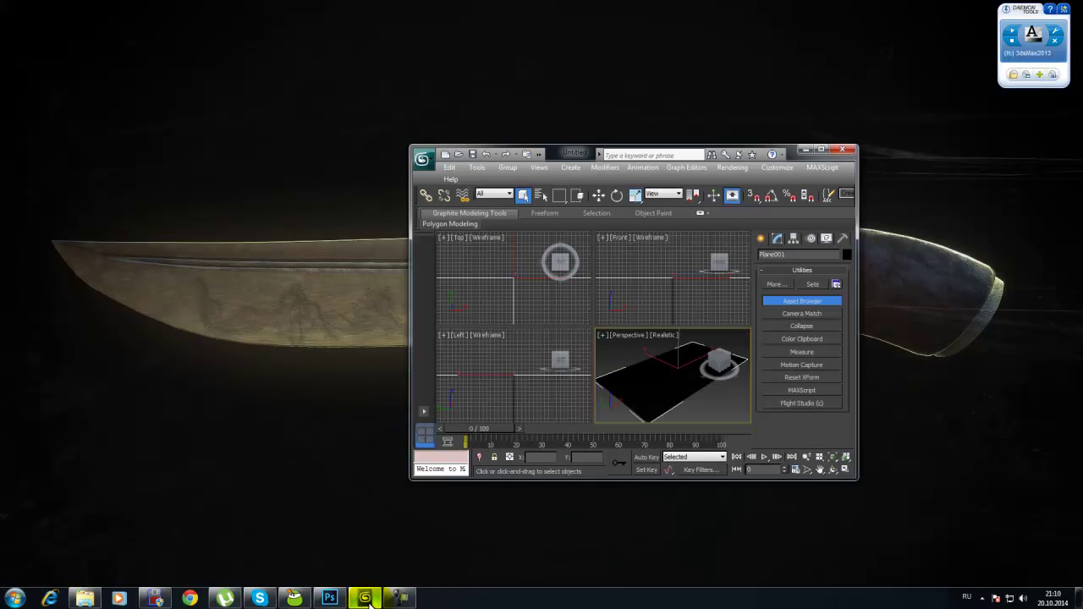
pyautogui.moveTo(584, 153); pyautogui.dragTo(565, 6)
pyautogui.click(1011, 142)
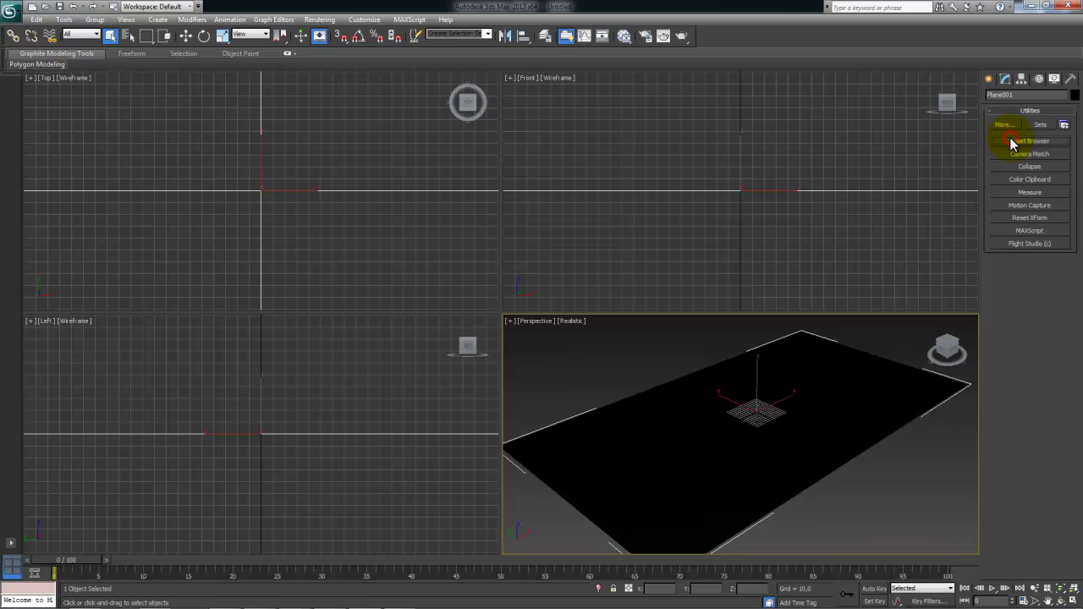
pyautogui.click(1013, 142)
pyautogui.rightClick(496, 279)
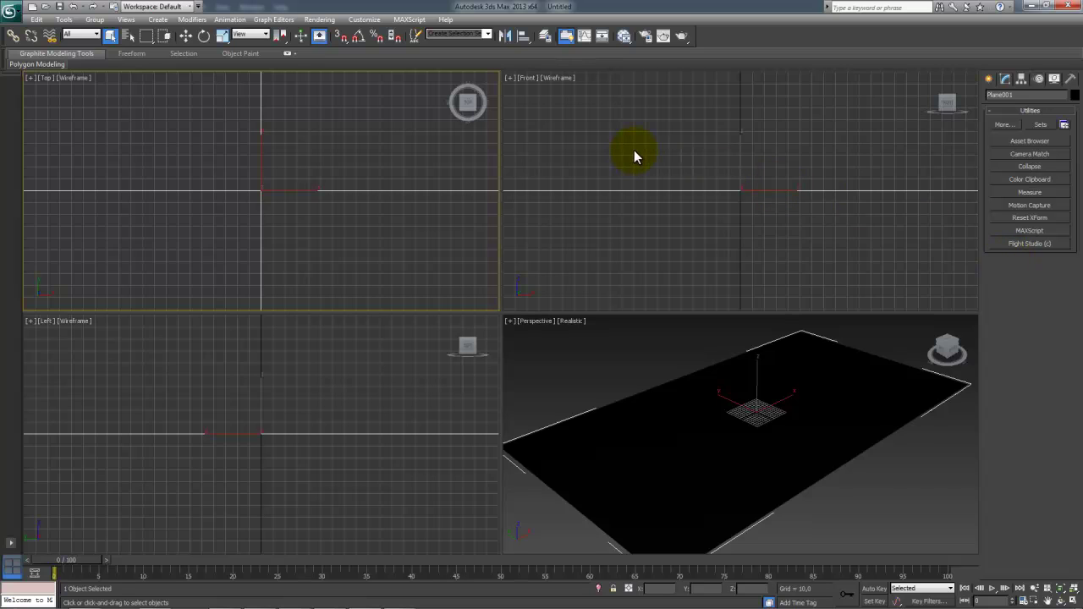
# Step: Apply the knife image 01.jpg from the tutorial folder to the plane as its texture, and check it in the perspective view
pyautogui.moveTo(504, 606)
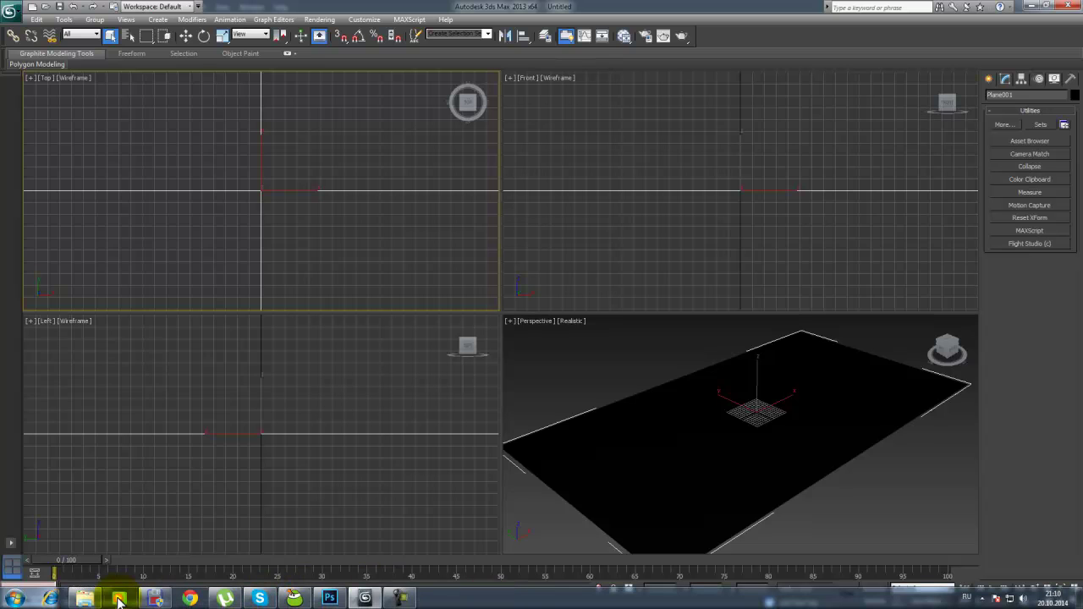
pyautogui.click(145, 531)
pyautogui.moveTo(771, 5); pyautogui.dragTo(308, 56)
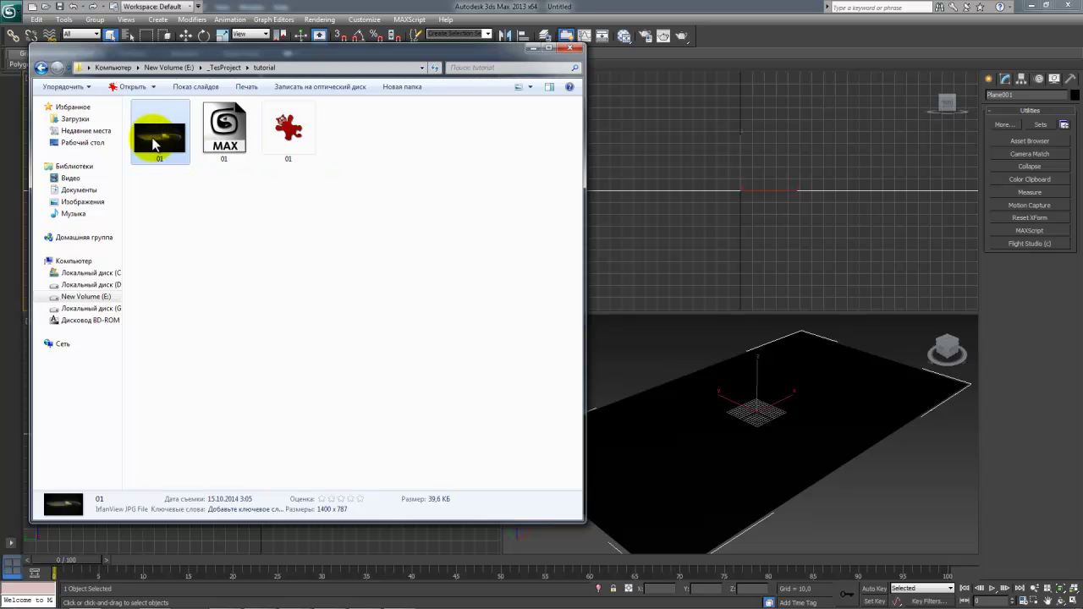
pyautogui.moveTo(153, 138); pyautogui.dragTo(718, 430)
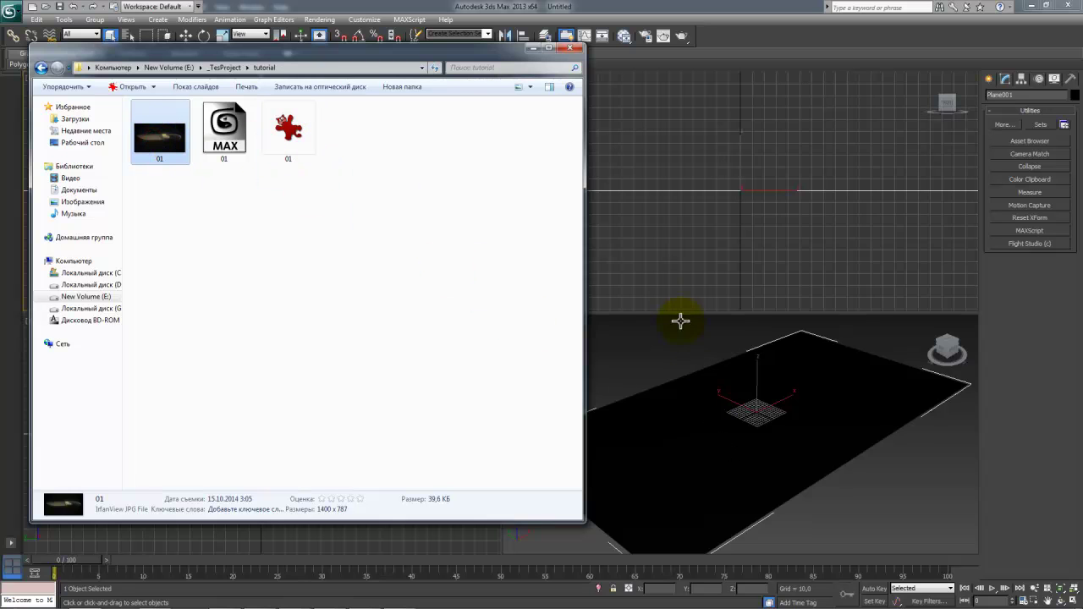
pyautogui.click(530, 51)
pyautogui.keyDown('alt'); pyautogui.moveTo(735, 367); pyautogui.dragTo(780, 388, button='middle'); pyautogui.keyUp('alt')
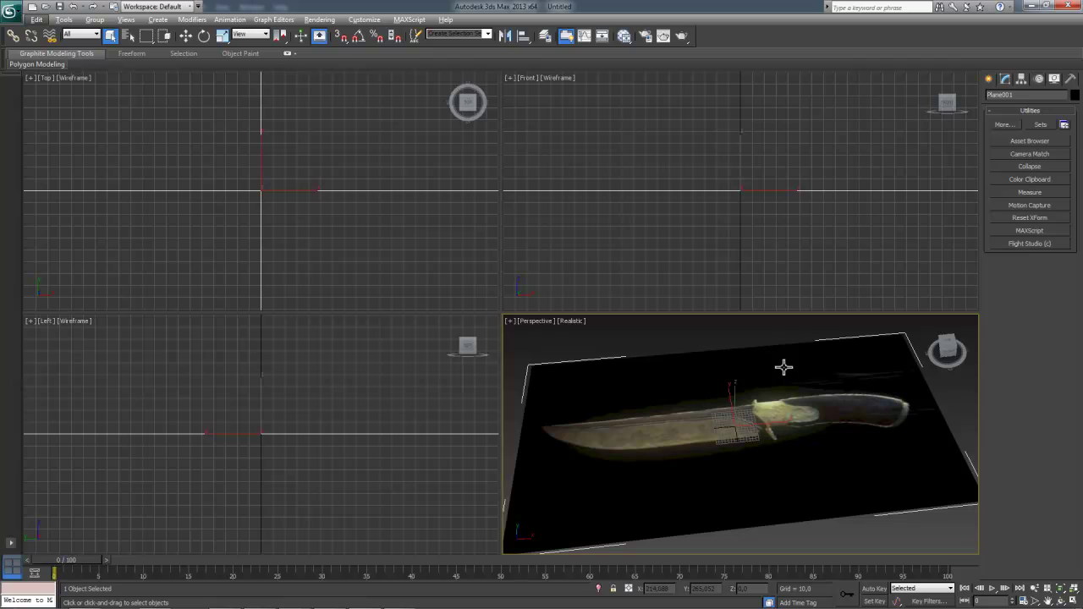
pyautogui.moveTo(784, 366)
pyautogui.keyDown('alt'); pyautogui.mouseDown(button='middle')
pyautogui.moveTo(769, 373)
pyautogui.moveTo(798, 339)
pyautogui.moveTo(793, 350)
pyautogui.mouseUp(button='middle'); pyautogui.keyUp('alt')
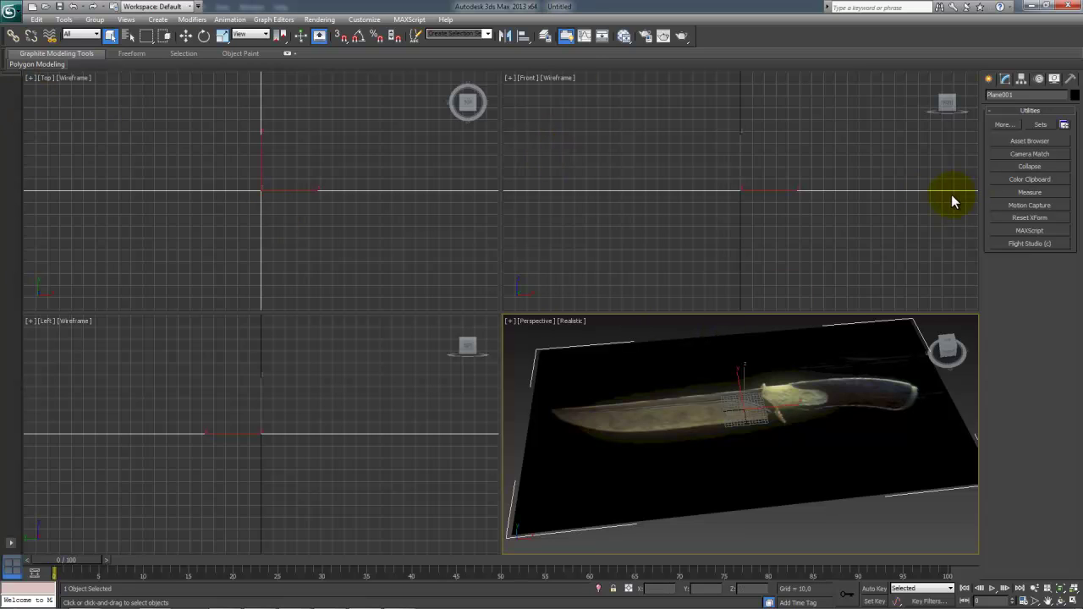
# Step: Enlarge the perspective view to fill the workspace and display edged faces on the knife plane
pyautogui.moveTo(728, 353)
pyautogui.mouseDown(button='middle')
pyautogui.moveTo(739, 354)
pyautogui.moveTo(693, 363)
pyautogui.mouseUp(button='middle')
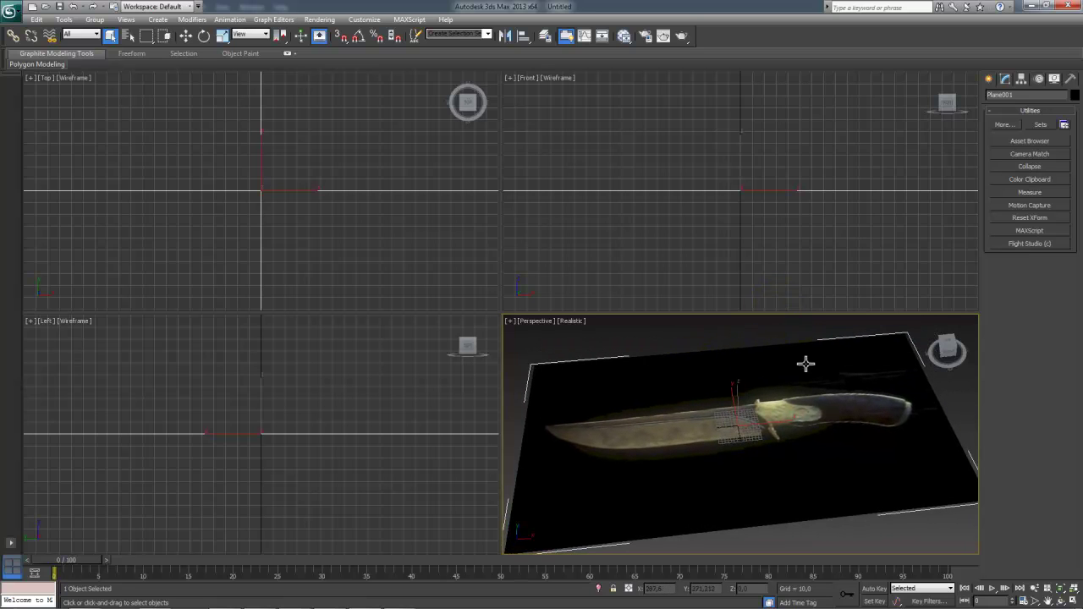
pyautogui.moveTo(772, 376)
pyautogui.mouseDown(button='middle')
pyautogui.moveTo(772, 386)
pyautogui.moveTo(773, 374)
pyautogui.mouseUp(button='middle')
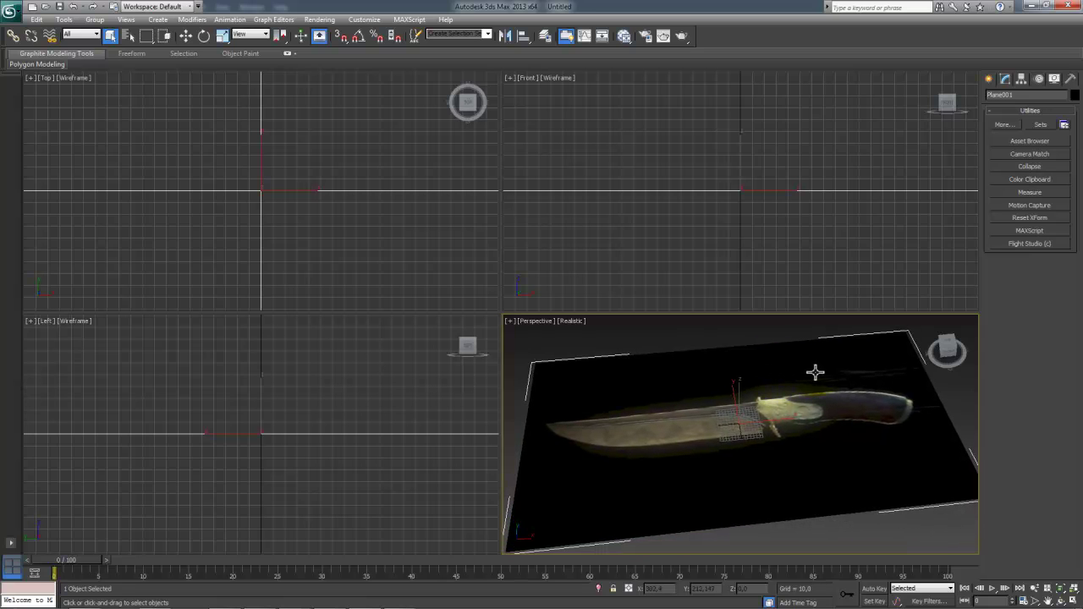
pyautogui.keyDown('alt'); pyautogui.moveTo(809, 376); pyautogui.dragTo(793, 375, button='middle'); pyautogui.keyUp('alt')
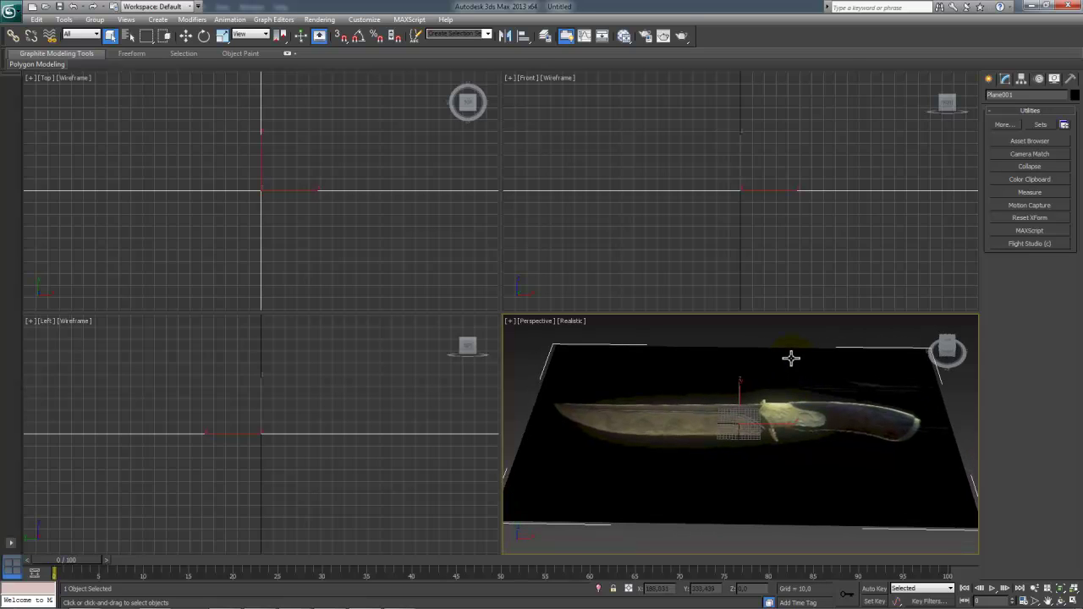
pyautogui.hotkey('alt', 'w')
pyautogui.keyDown('alt'); pyautogui.moveTo(789, 358); pyautogui.dragTo(585, 215, button='middle'); pyautogui.keyUp('alt')
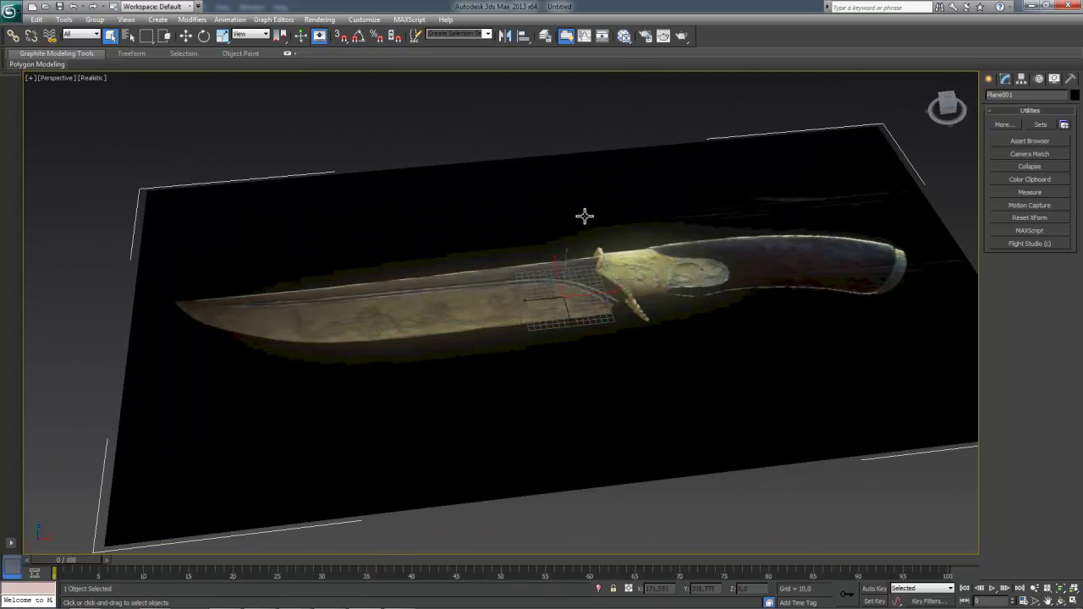
pyautogui.click(547, 122)
pyautogui.click(554, 170)
pyautogui.press('F4')
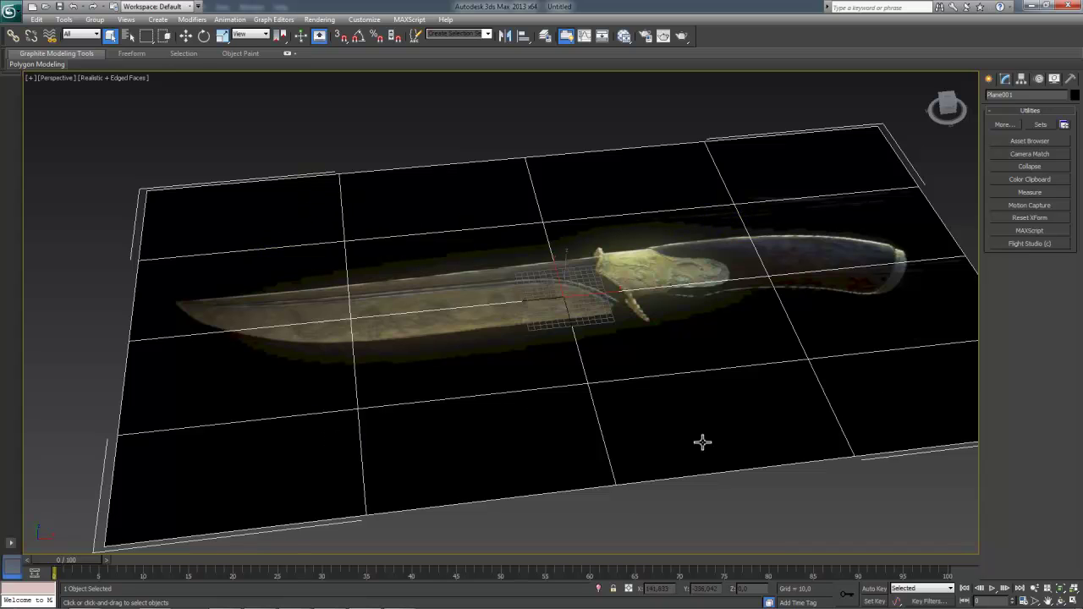
# Step: Set the knife plane's length segments and width segments to 1
pyautogui.click(1006, 80)
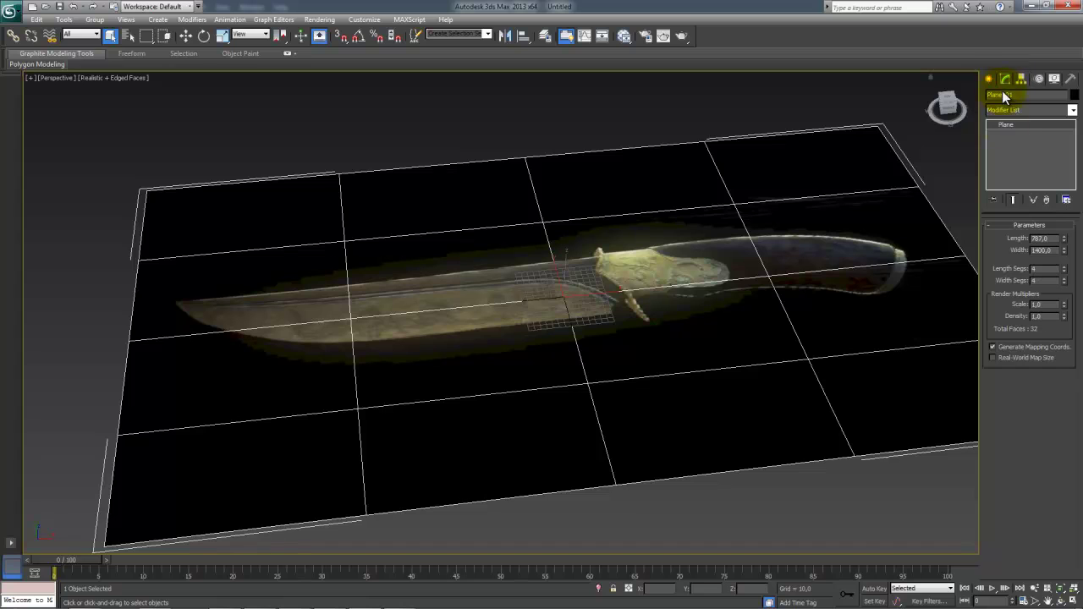
pyautogui.click(1053, 269)
pyautogui.write('1')
pyautogui.click(1036, 280)
pyautogui.write('1')
pyautogui.press('Return')
pyautogui.moveTo(708, 212); pyautogui.dragTo(710, 211, button='middle')
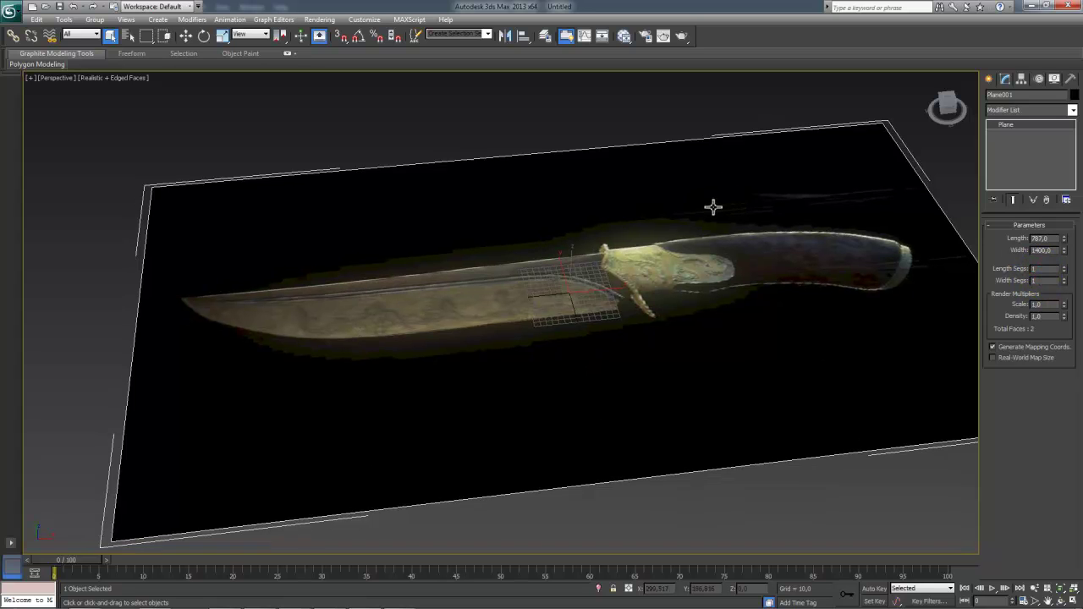
pyautogui.scroll(-3, 709, 207)
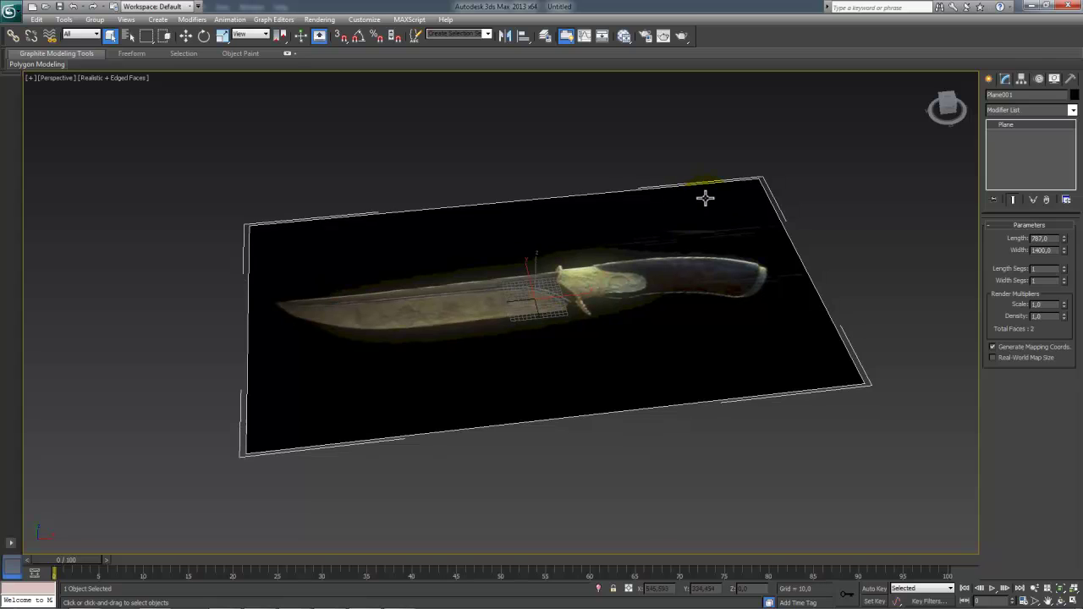
# Step: Turn off Show Frozen in Gray in the knife plane's object properties
pyautogui.rightClick(587, 209)
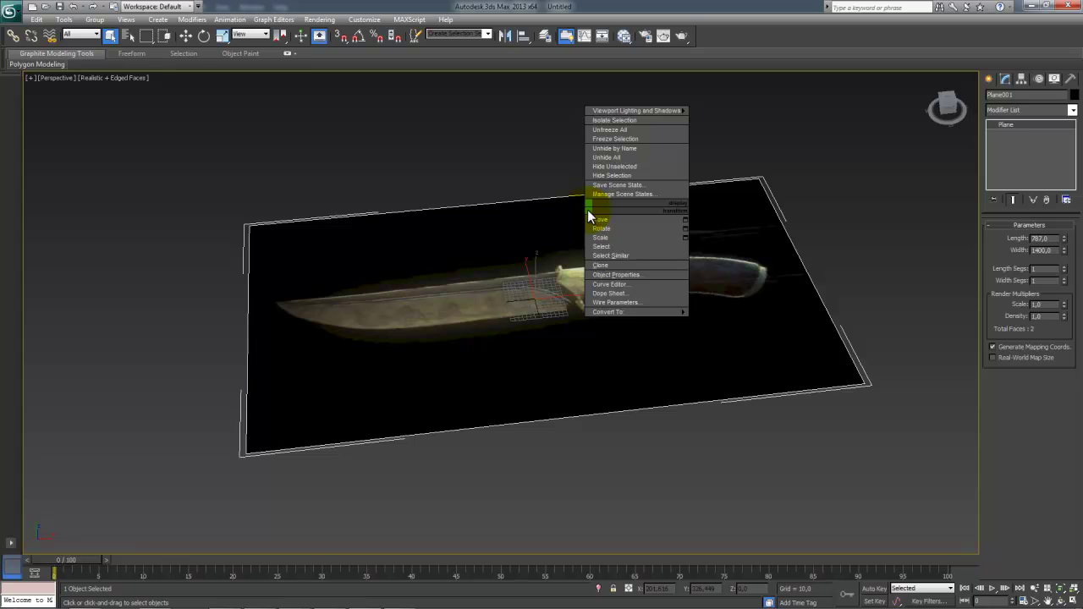
pyautogui.click(666, 277)
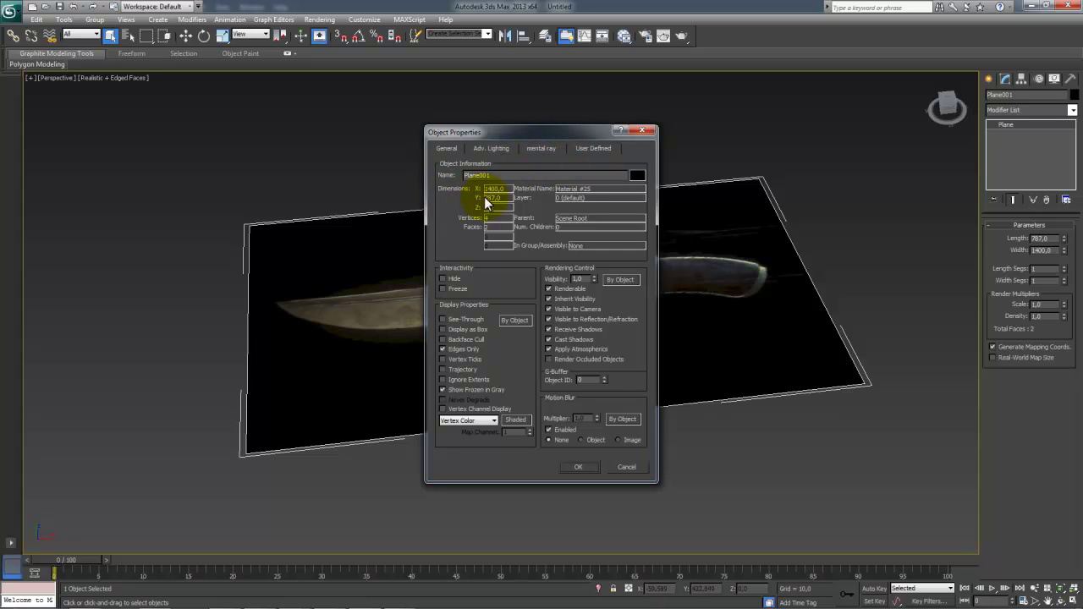
pyautogui.click(475, 389)
pyautogui.click(462, 289)
pyautogui.click(581, 466)
# Step: Move the knife plane down along the Z axis to about -17.6, below the grid
pyautogui.keyDown('alt'); pyautogui.moveTo(581, 305); pyautogui.dragTo(637, 275, button='middle'); pyautogui.keyUp('alt')
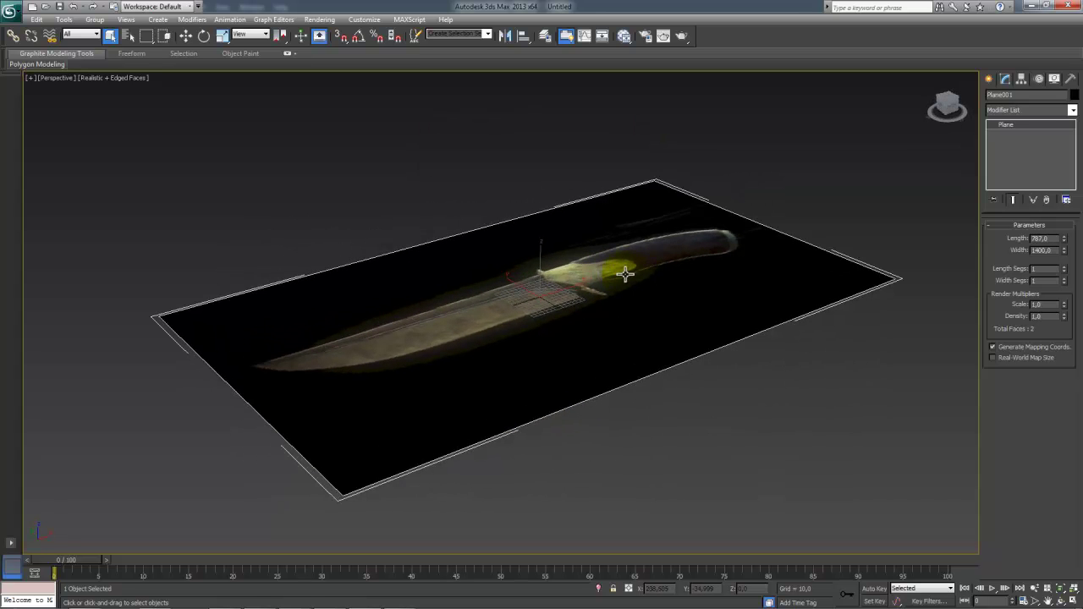
pyautogui.scroll(8, 577, 259)
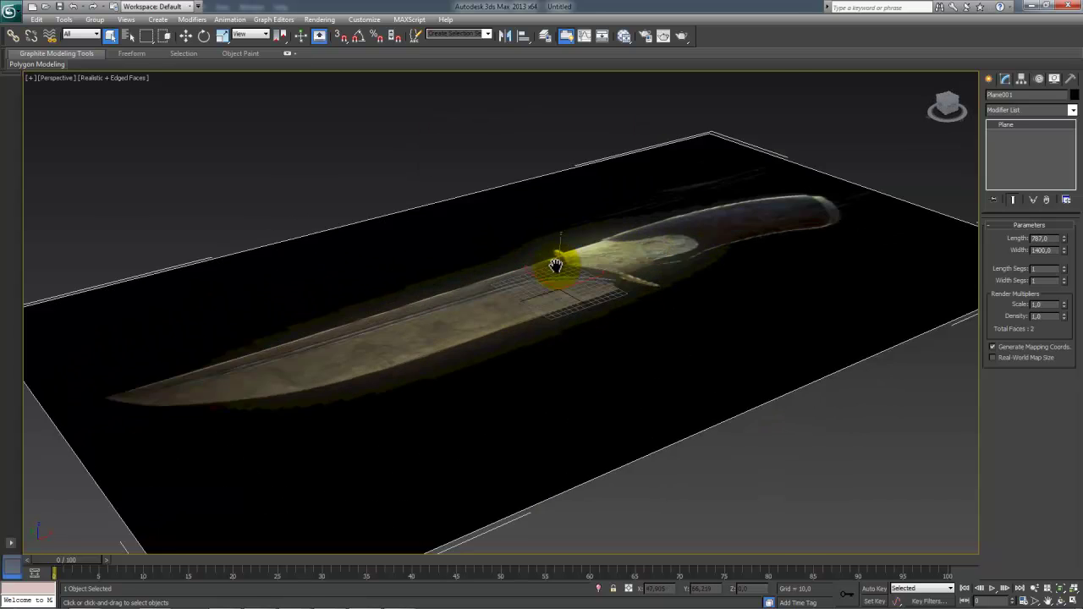
pyautogui.moveTo(534, 245); pyautogui.dragTo(525, 251, button='middle')
pyautogui.scroll(-3, 525, 251)
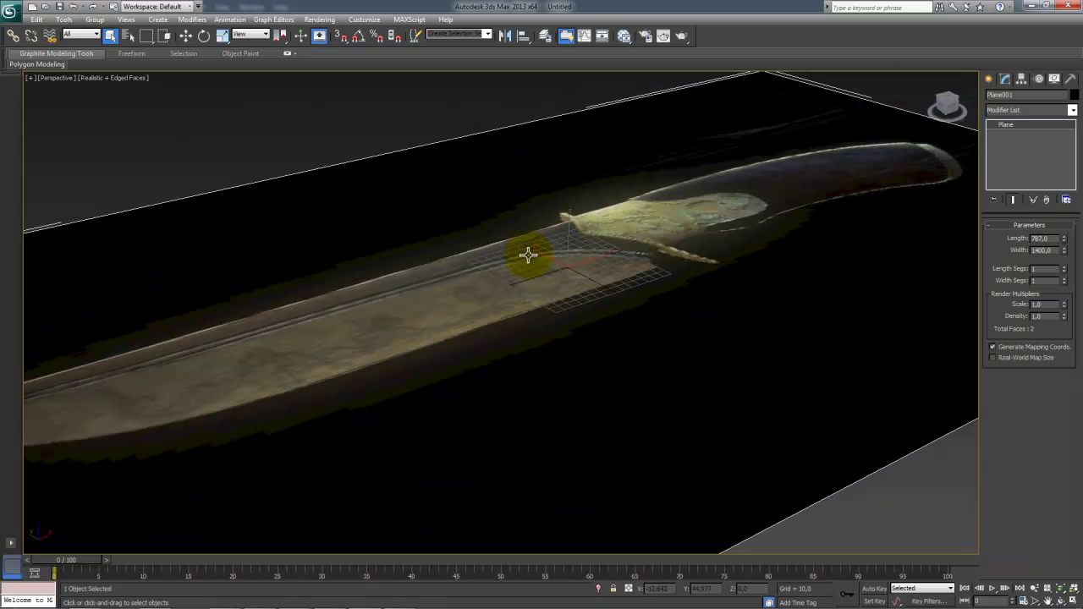
pyautogui.scroll(3, 527, 255)
pyautogui.press('w')
pyautogui.press('w')
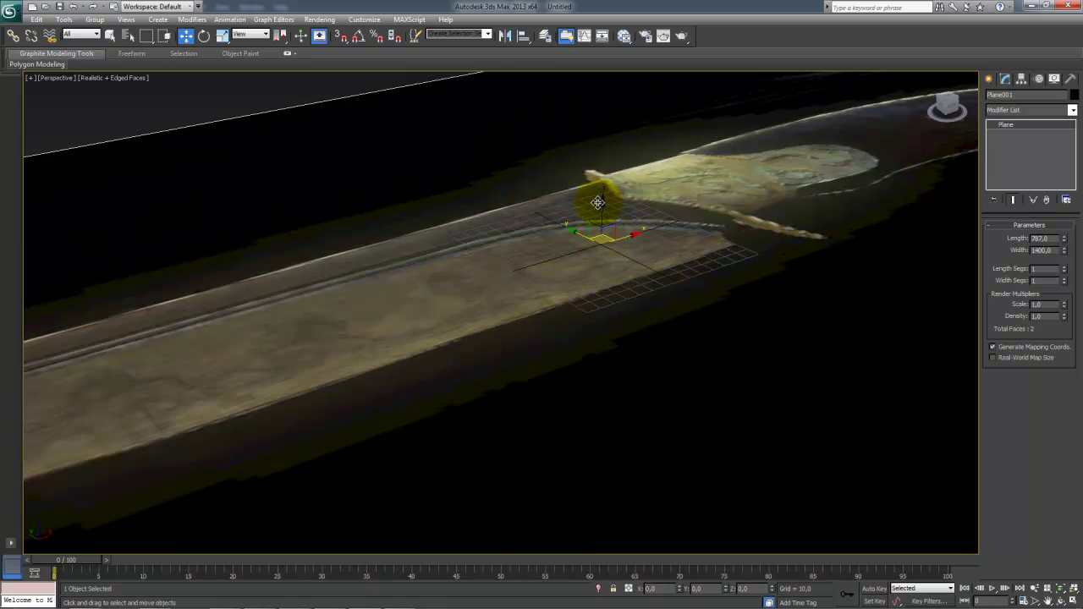
pyautogui.moveTo(602, 199); pyautogui.dragTo(640, 242)
pyautogui.keyDown('alt'); pyautogui.moveTo(640, 242); pyautogui.dragTo(674, 250, button='middle'); pyautogui.keyUp('alt')
pyautogui.scroll(-3, 633, 241)
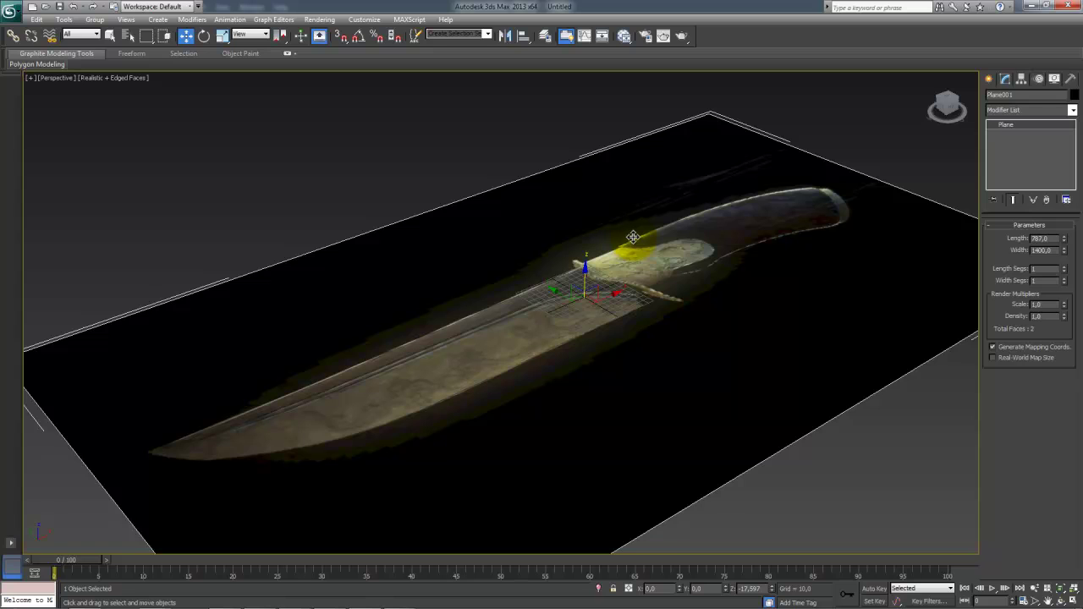
# Step: Freeze the knife plane through its object properties
pyautogui.rightClick(611, 185)
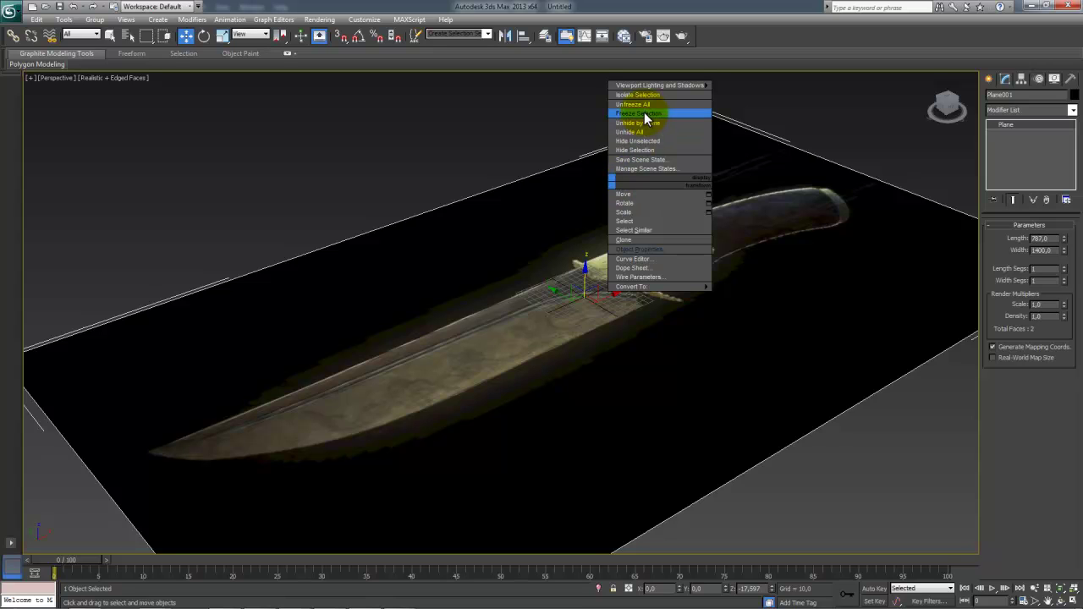
pyautogui.click(673, 248)
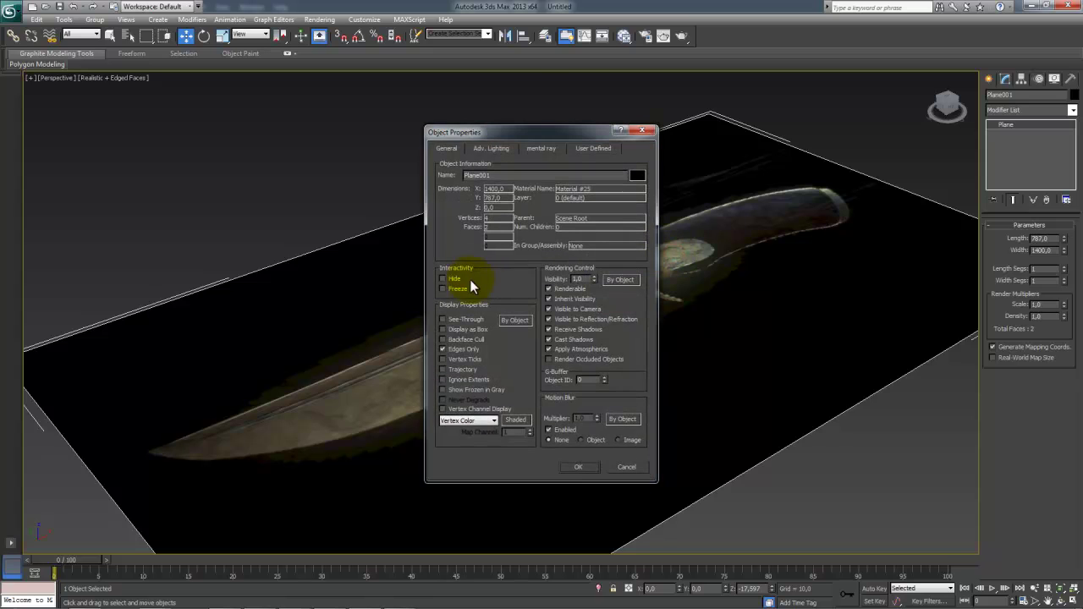
pyautogui.click(579, 467)
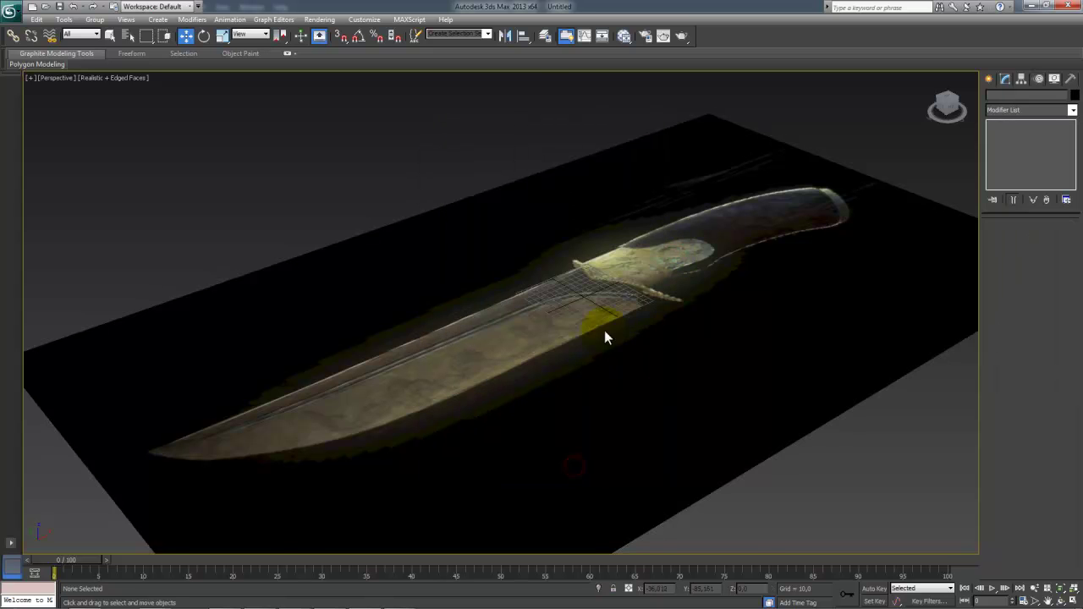
pyautogui.scroll(3, 570, 317)
pyautogui.moveTo(570, 317)
pyautogui.keyDown('alt'); pyautogui.mouseDown(button='middle')
pyautogui.moveTo(570, 303)
pyautogui.moveTo(586, 314)
pyautogui.moveTo(574, 331)
pyautogui.mouseUp(button='middle'); pyautogui.keyUp('alt')
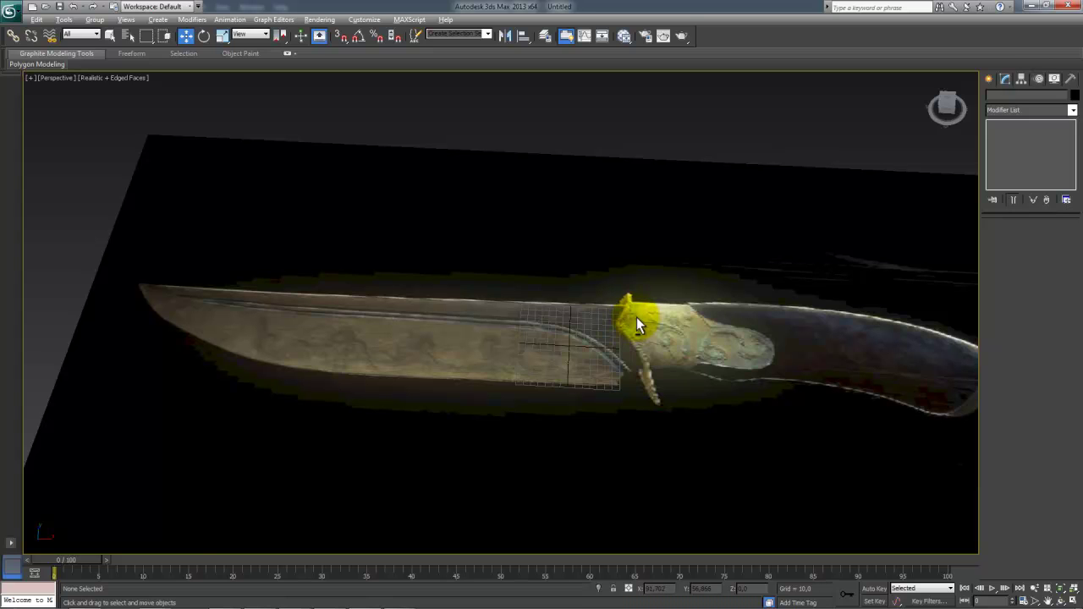
# Step: Enlarge the top view to fill the workspace, switch it to realistic shading and hide the grid over the knife image
pyautogui.hotkey('alt', 'w')
pyautogui.click(370, 193)
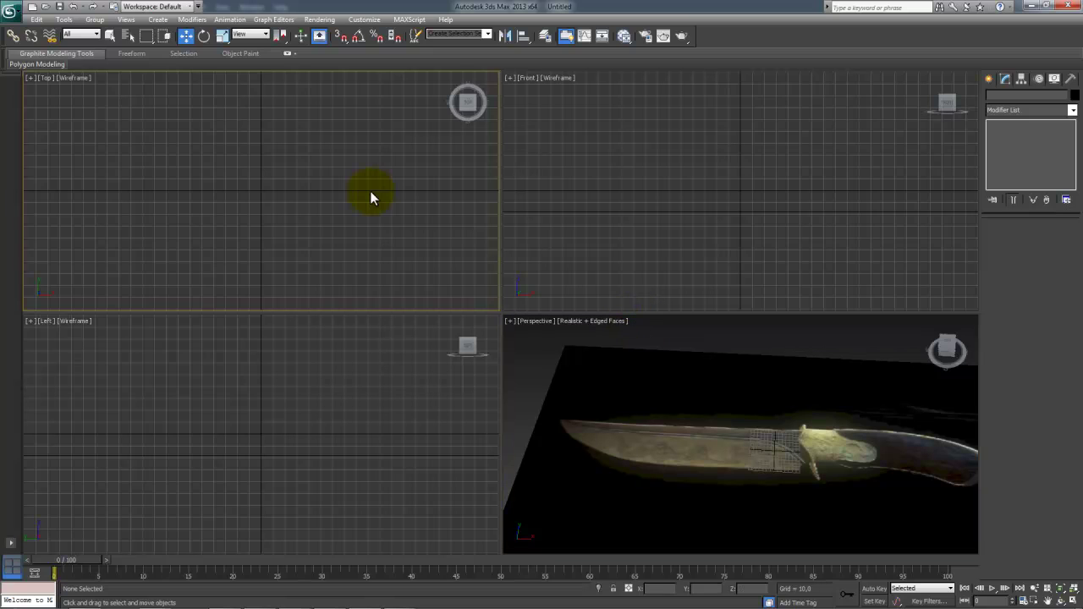
pyautogui.moveTo(414, 197); pyautogui.dragTo(330, 210, button='middle')
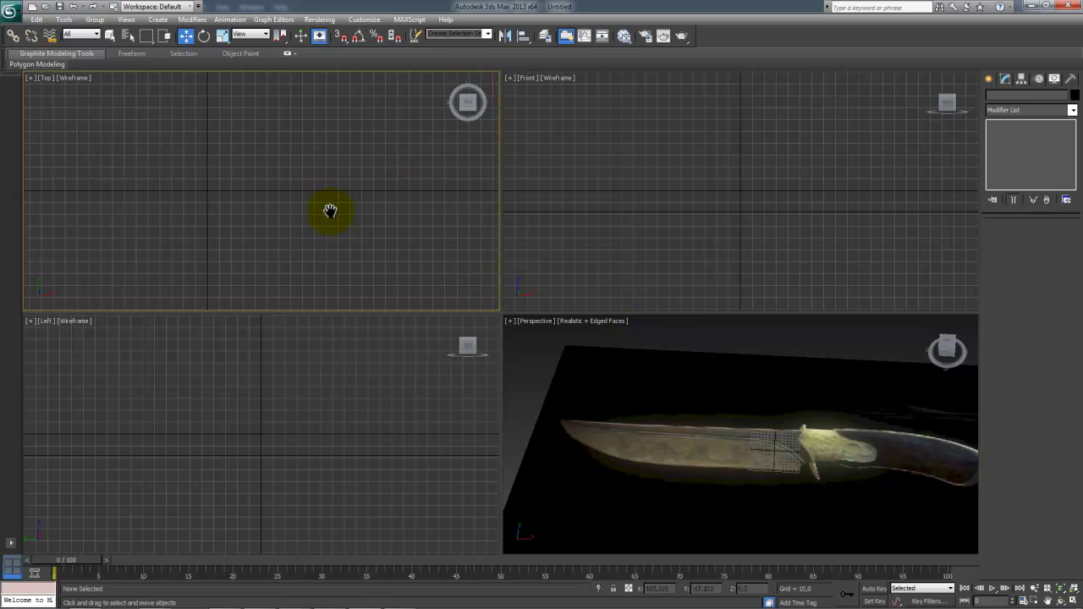
pyautogui.hotkey('alt', 'w')
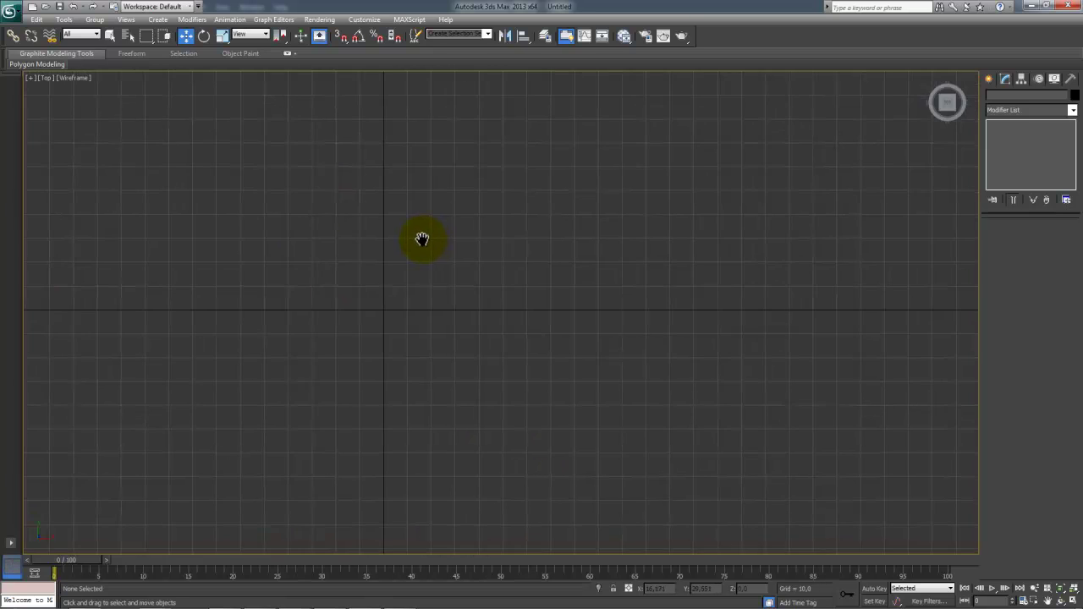
pyautogui.scroll(-5, 422, 237)
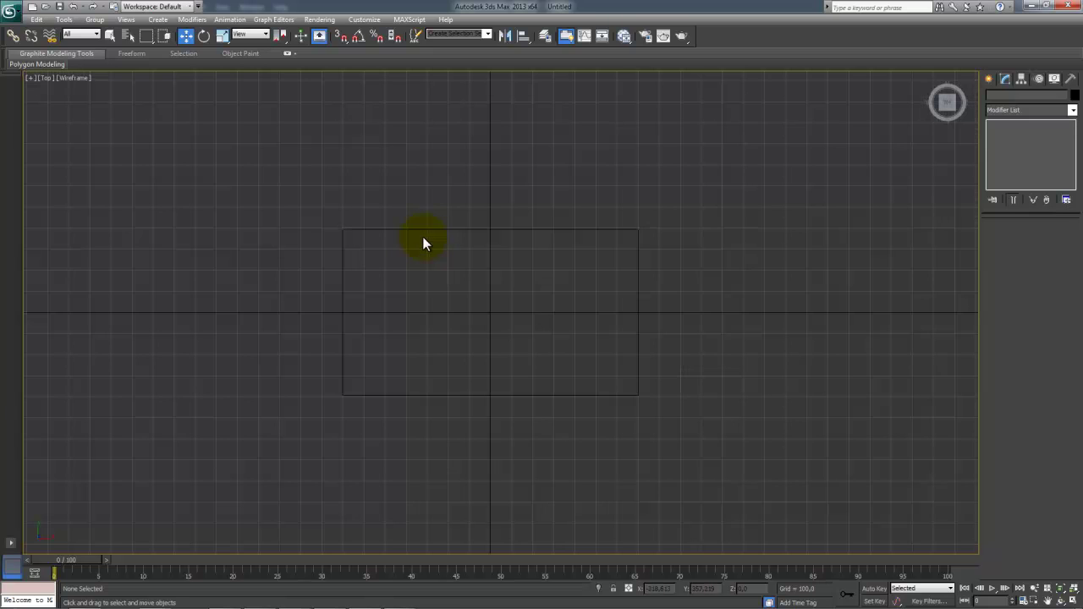
pyautogui.scroll(2, 424, 237)
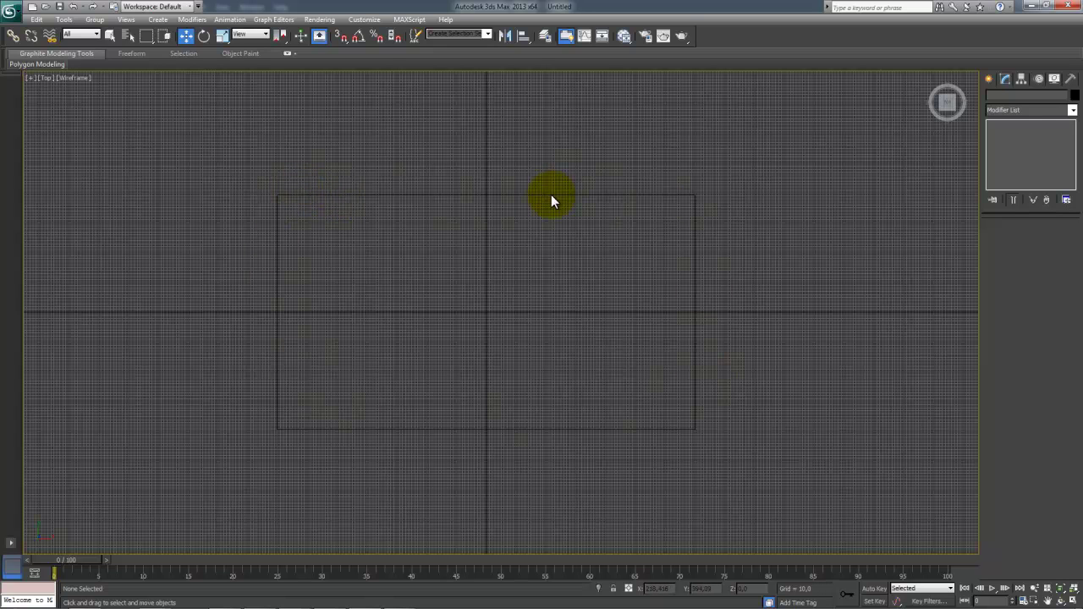
pyautogui.press('F3')
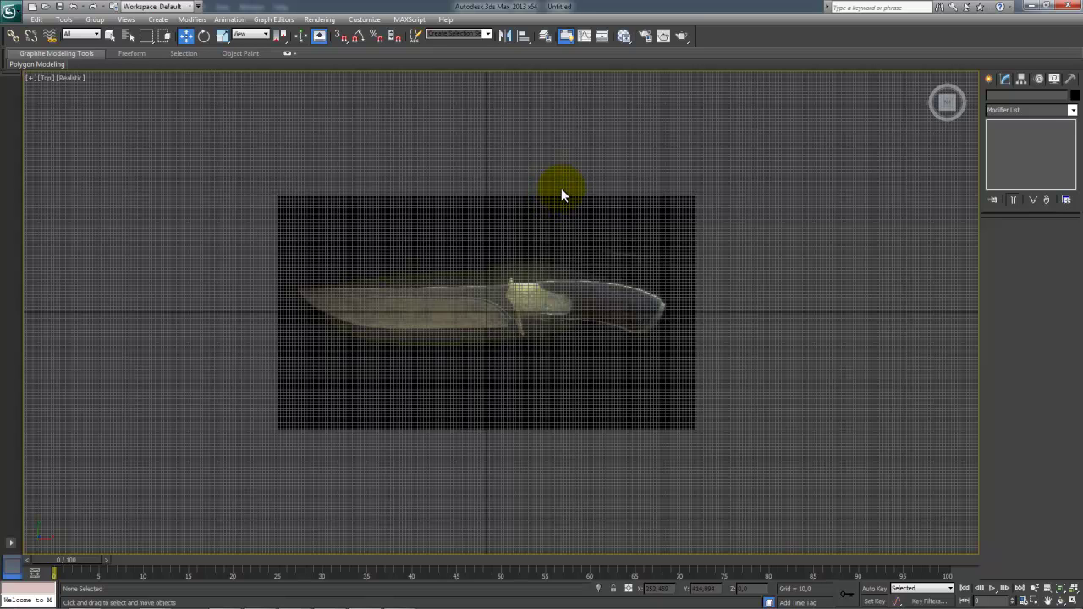
pyautogui.moveTo(536, 280); pyautogui.dragTo(561, 260, button='middle')
pyautogui.scroll(4, 548, 258)
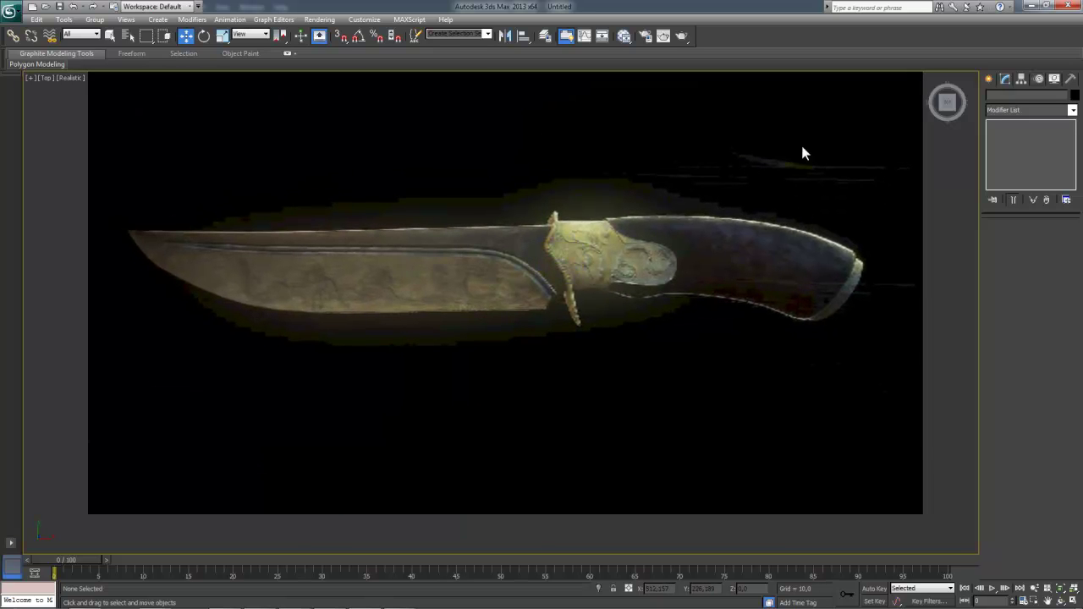
# Step: Create a small plane freehand over the middle of the blade and move it down along Y to about -4.4
pyautogui.click(990, 78)
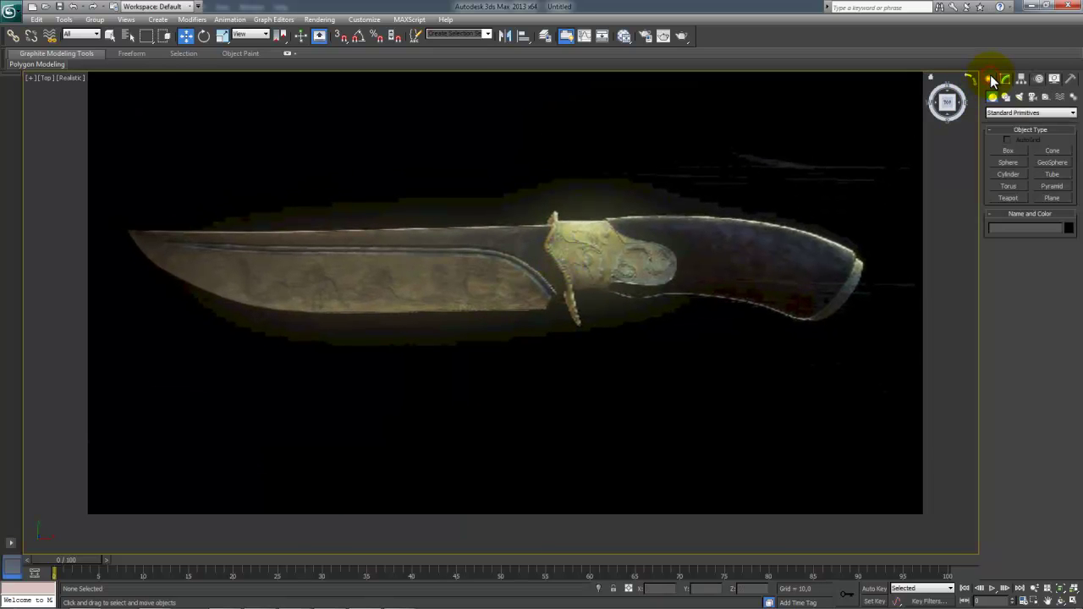
pyautogui.click(1053, 200)
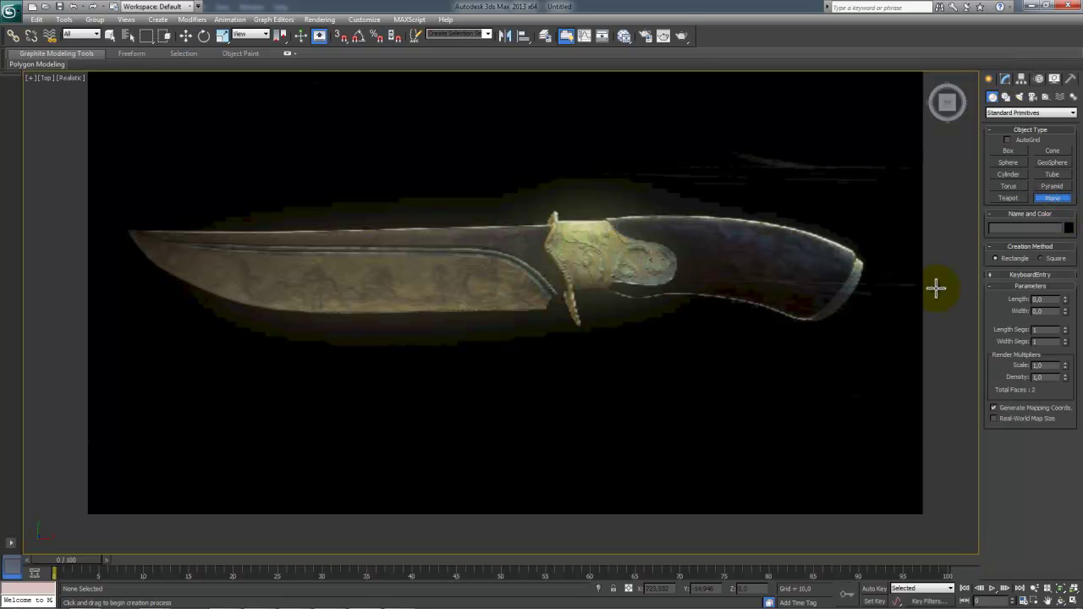
pyautogui.moveTo(303, 229); pyautogui.dragTo(421, 285)
pyautogui.press('w')
pyautogui.scroll(2, 398, 254)
pyautogui.moveTo(393, 255); pyautogui.dragTo(650, 312, button='middle')
pyautogui.scroll(4, 415, 245)
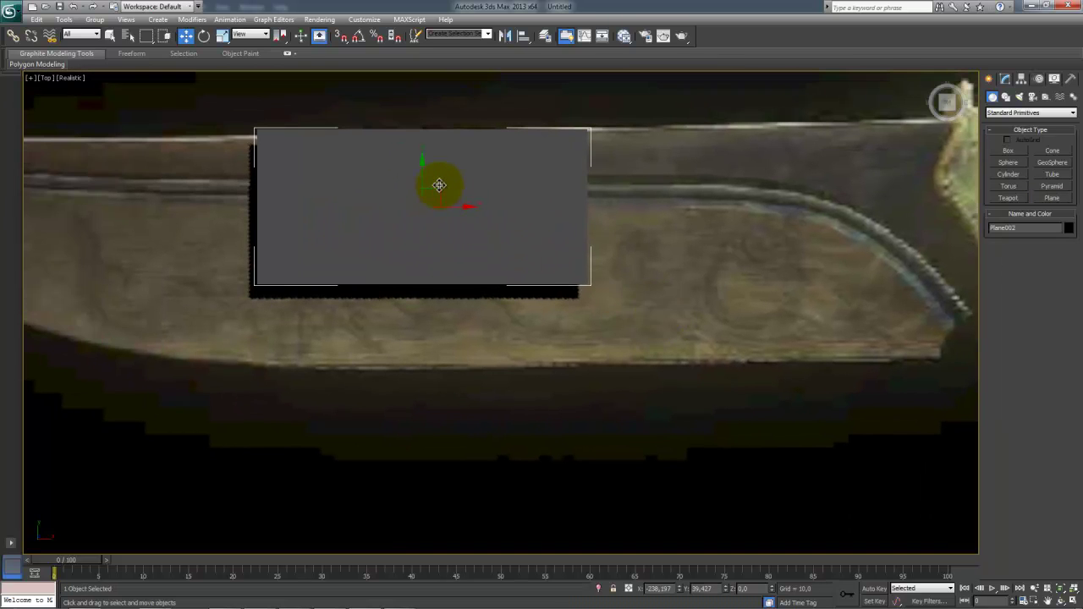
pyautogui.moveTo(420, 175); pyautogui.dragTo(442, 248)
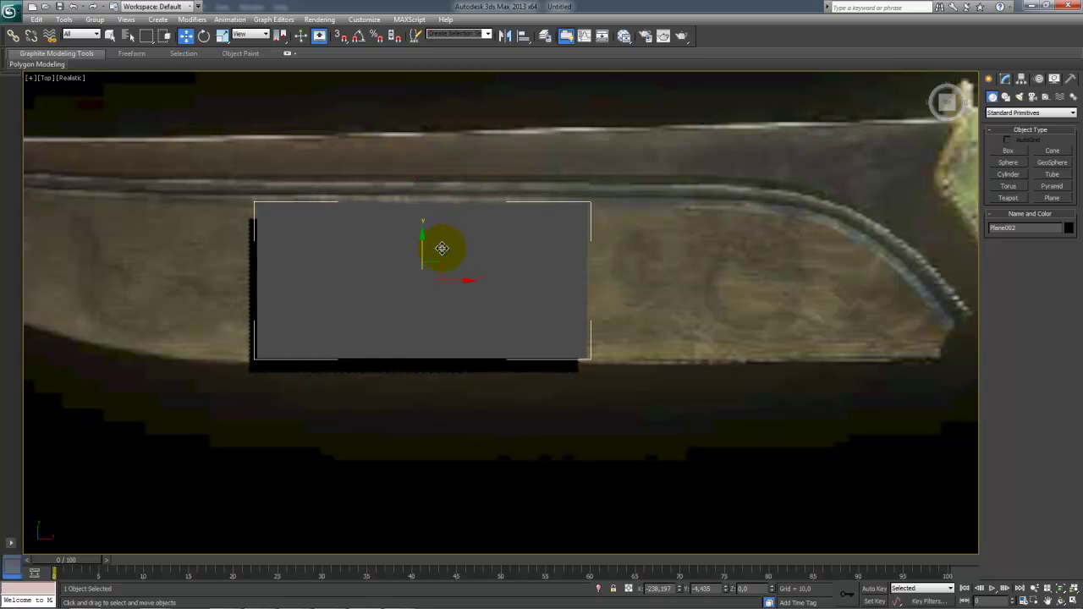
# Step: Open the material editor and switch it to the Compact Material Editor
pyautogui.press('m')
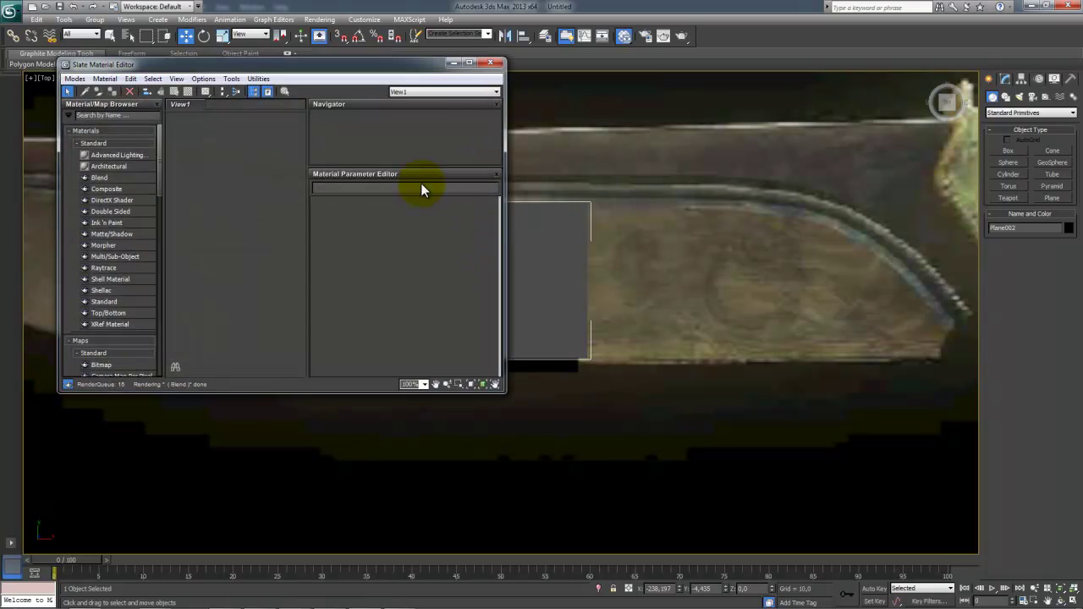
pyautogui.moveTo(430, 64); pyautogui.dragTo(921, 67)
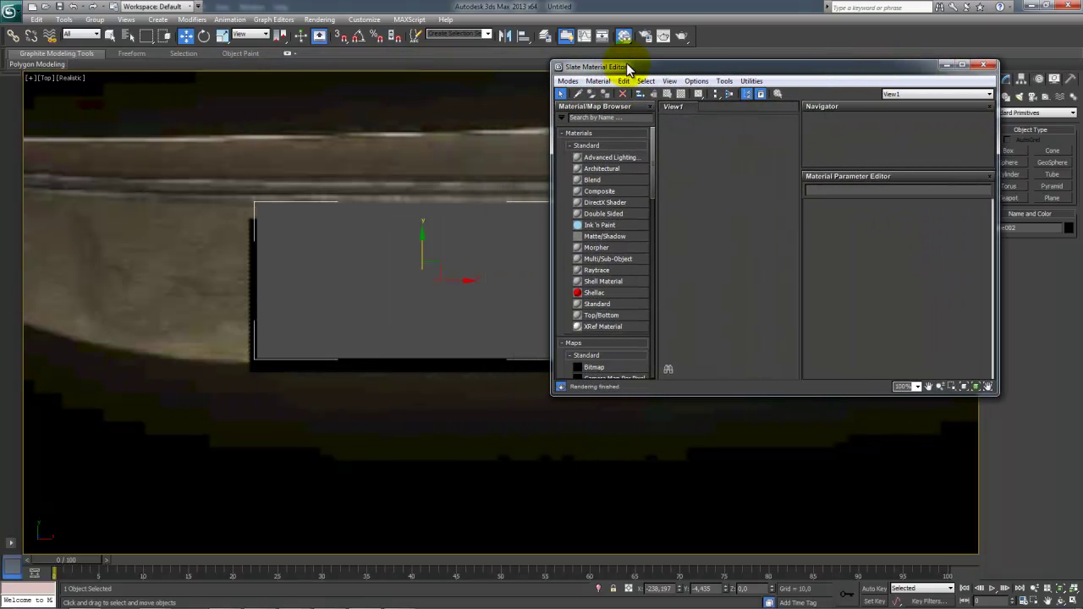
pyautogui.moveTo(643, 66); pyautogui.dragTo(669, 59)
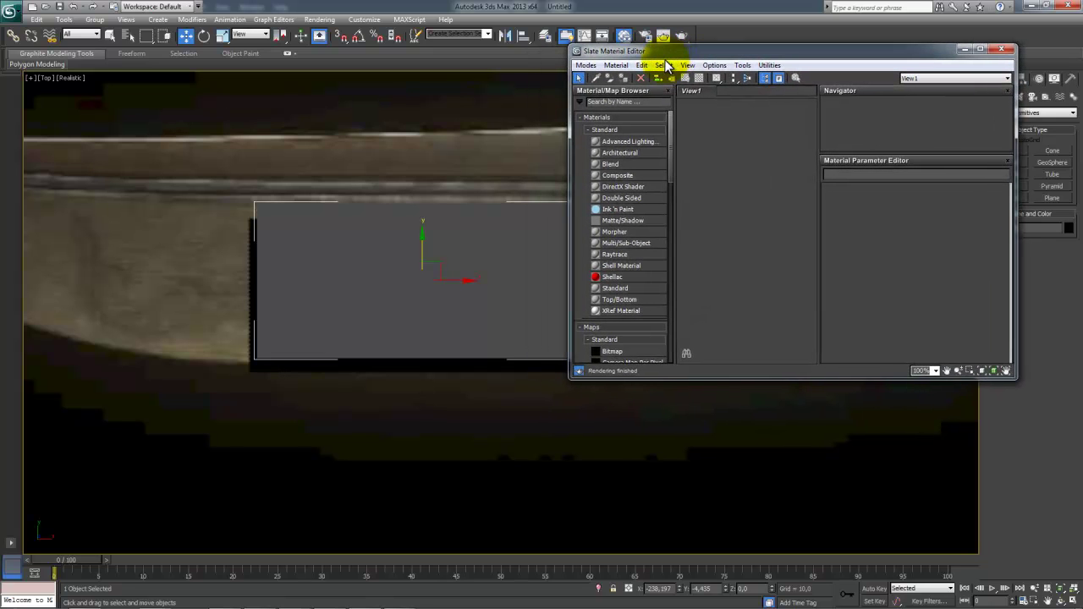
pyautogui.moveTo(807, 380); pyautogui.dragTo(805, 455)
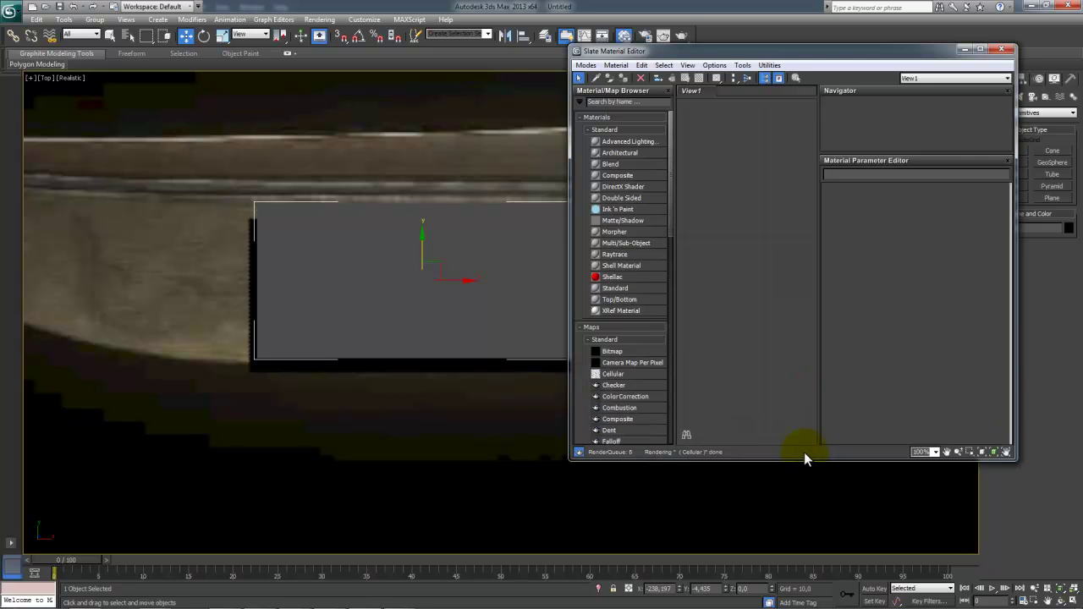
pyautogui.click(609, 64)
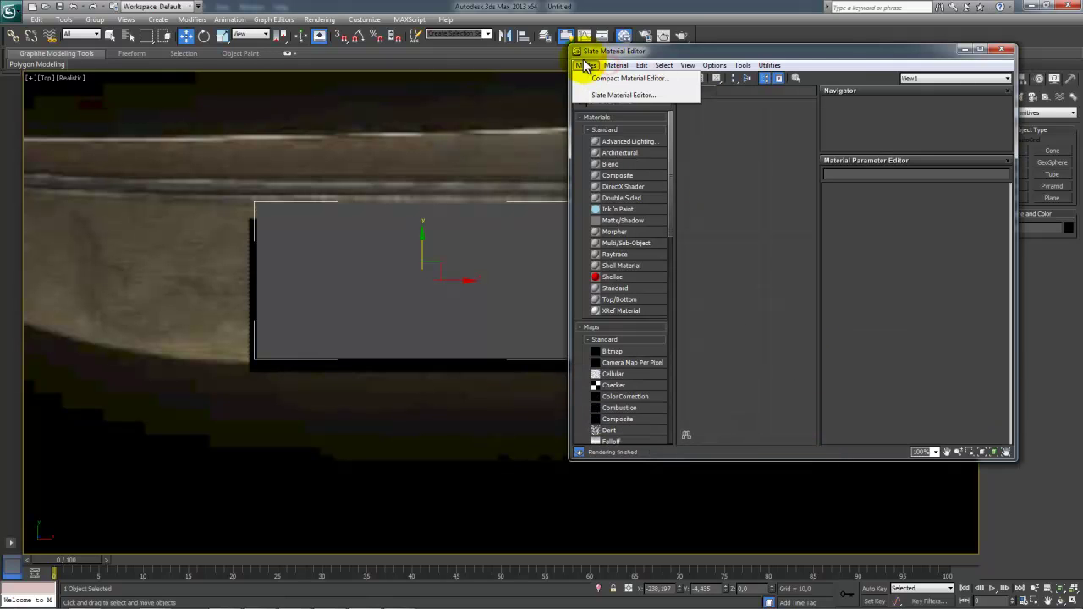
pyautogui.click(626, 78)
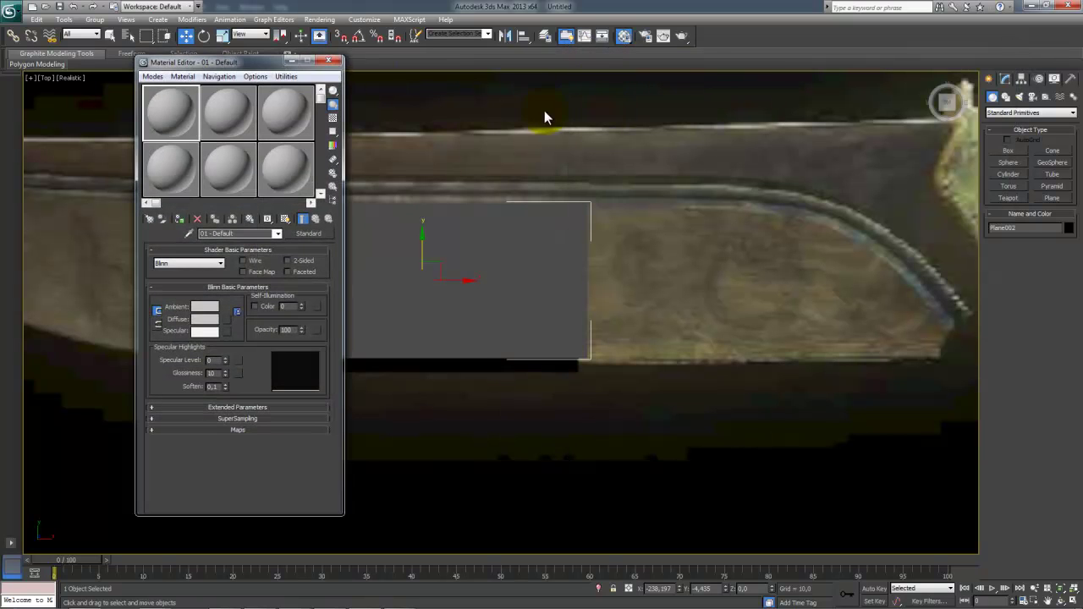
# Step: Assign the 01 - Default material to the small plane over the blade and close the material editor
pyautogui.moveTo(238, 66); pyautogui.dragTo(799, 84)
pyautogui.click(746, 119)
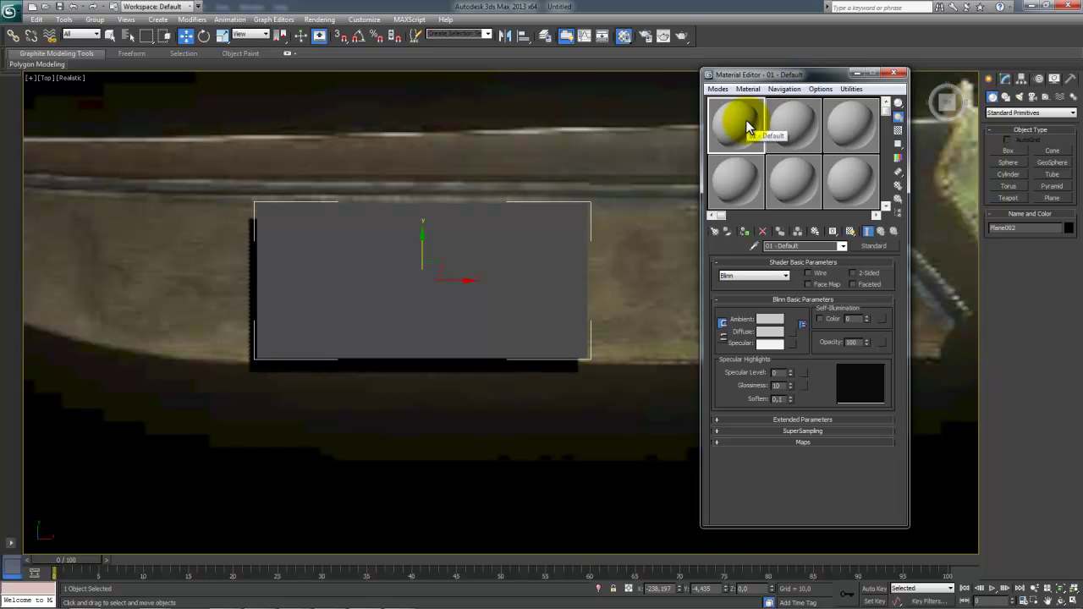
pyautogui.moveTo(746, 120); pyautogui.dragTo(768, 122)
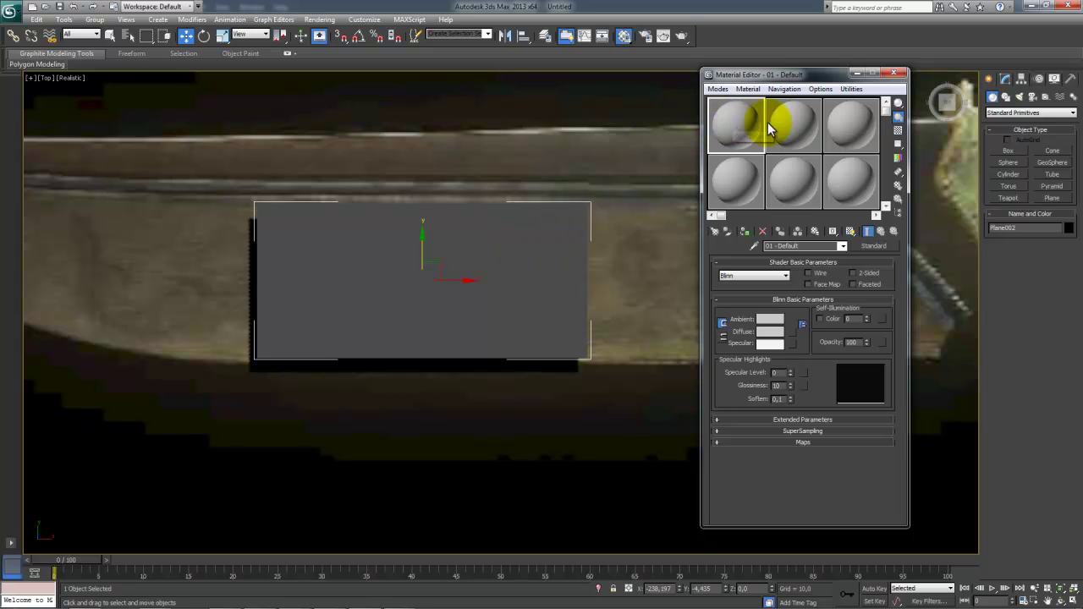
pyautogui.click(745, 233)
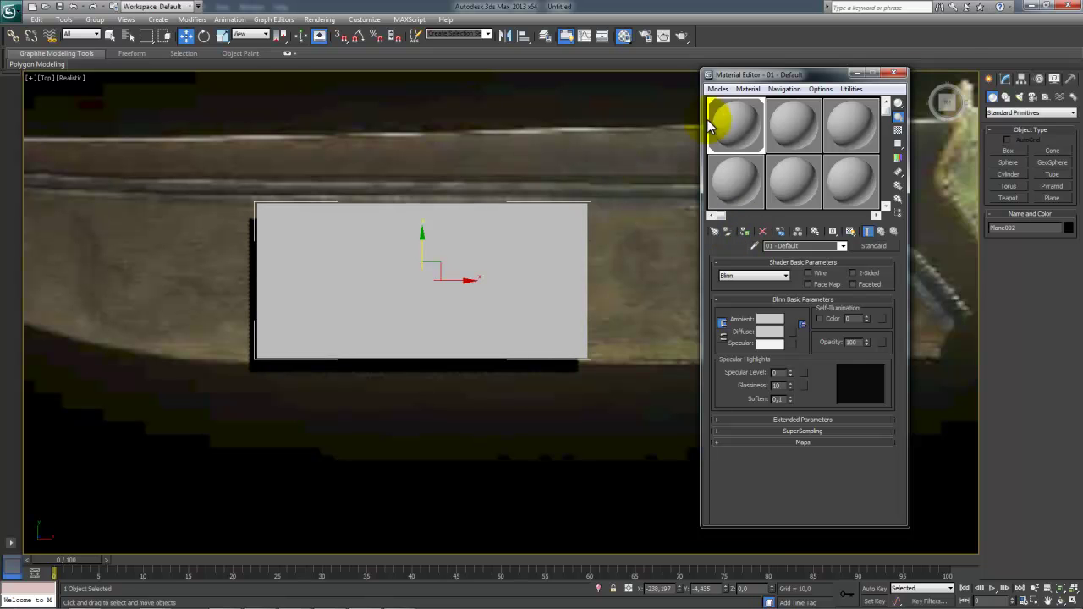
pyautogui.click(894, 73)
# Step: Lower the small plane's rendering visibility in its object properties so the knife image shows through it
pyautogui.moveTo(545, 222); pyautogui.dragTo(648, 279, button='middle')
pyautogui.scroll(-2, 644, 280)
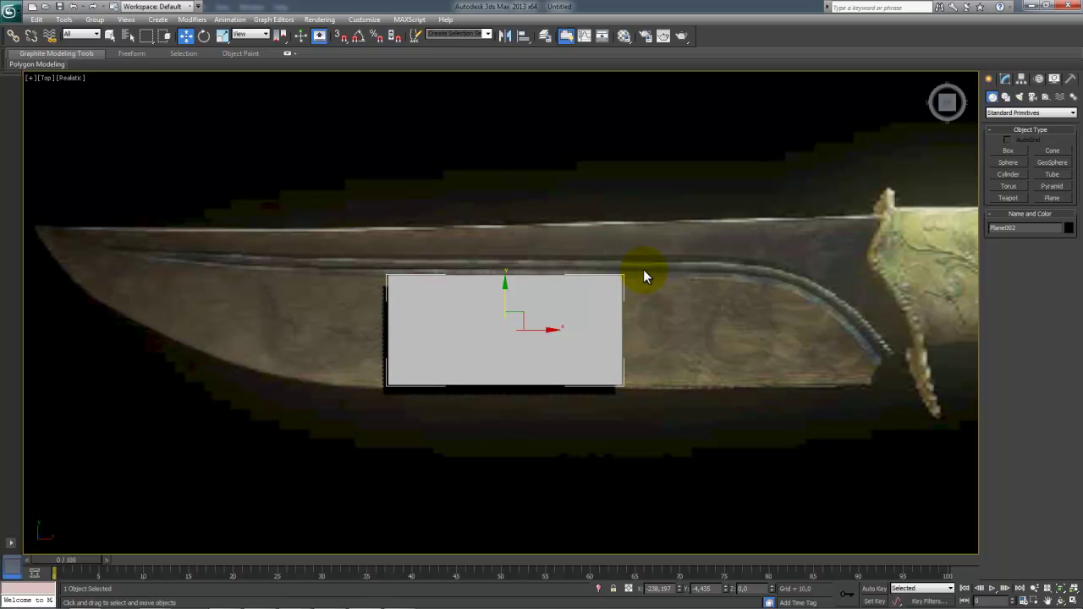
pyautogui.scroll(4, 565, 290)
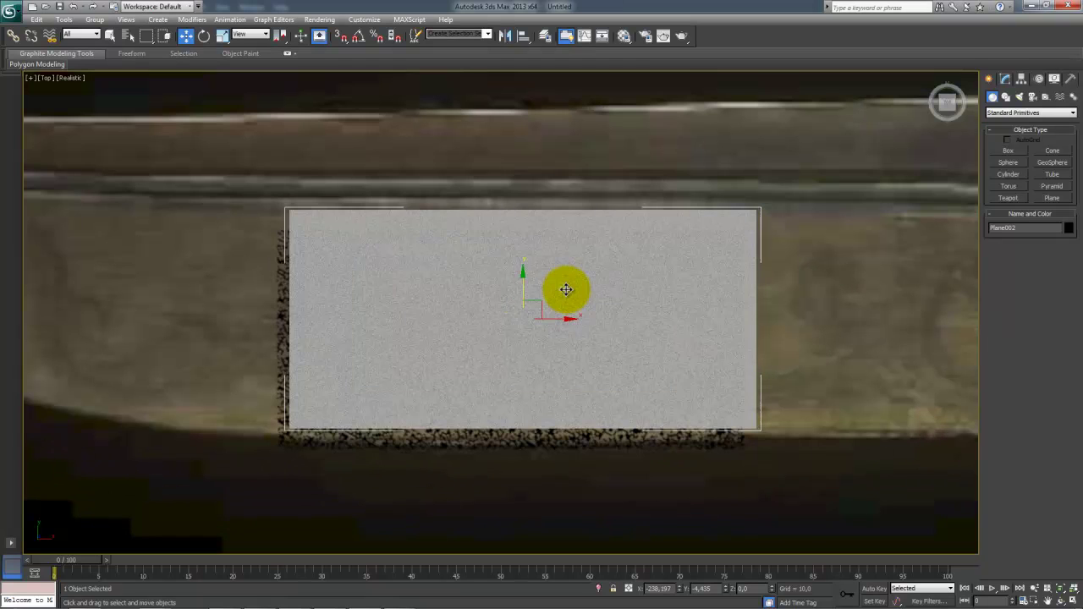
pyautogui.rightClick(624, 261)
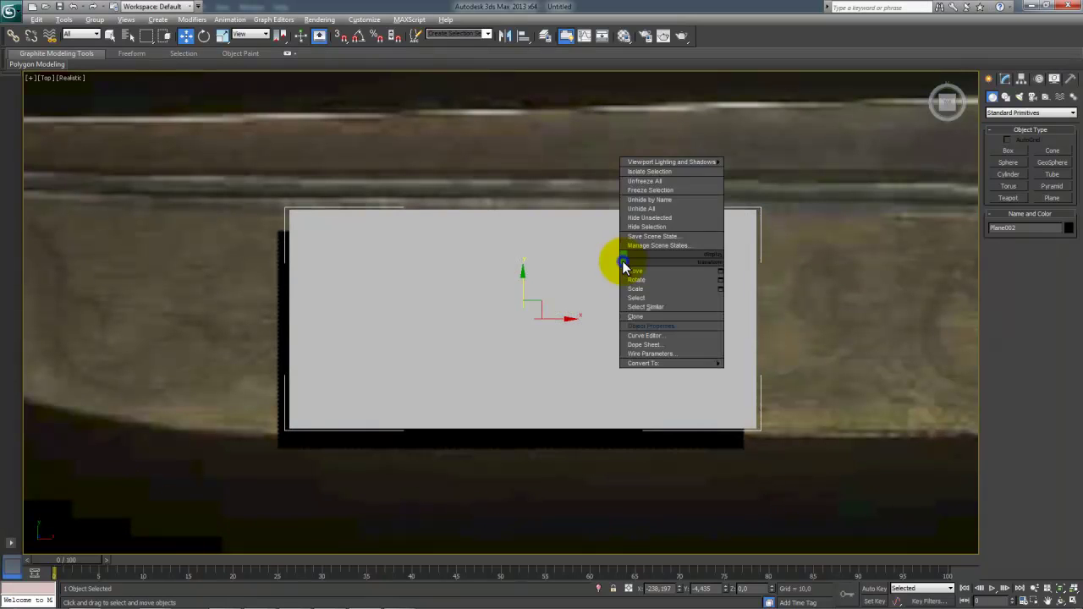
pyautogui.click(665, 327)
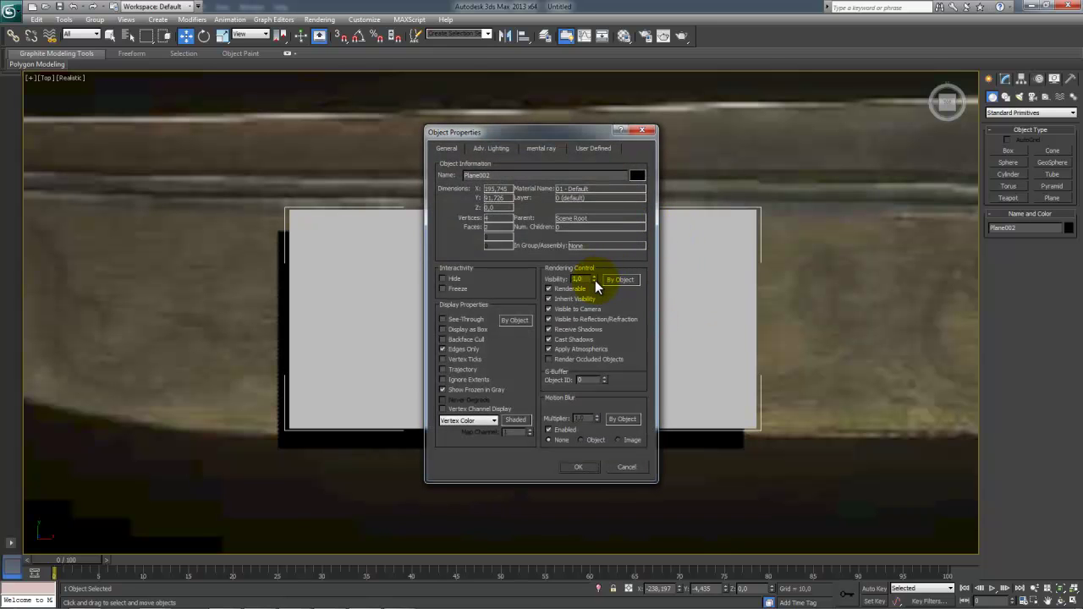
pyautogui.moveTo(596, 282); pyautogui.dragTo(597, 284)
pyautogui.click(578, 467)
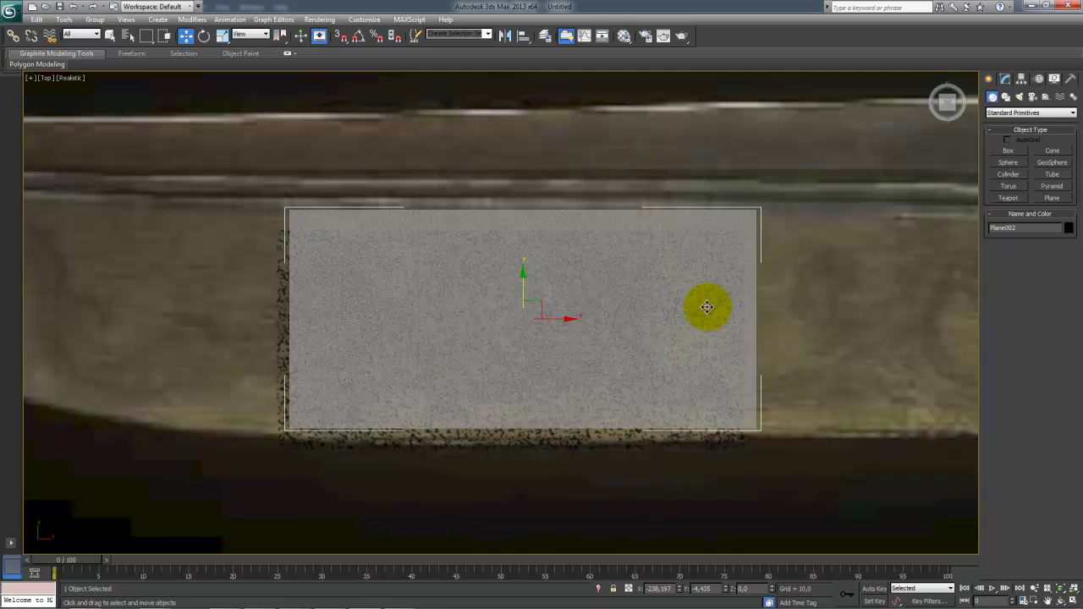
pyautogui.moveTo(551, 291); pyautogui.dragTo(564, 295, button='middle')
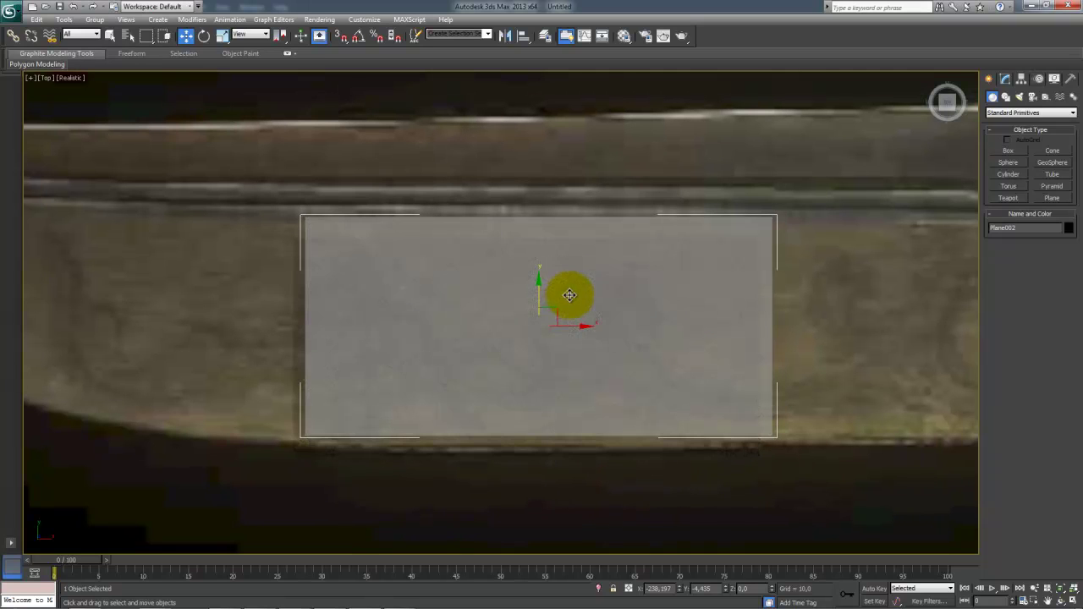
pyautogui.moveTo(653, 271); pyautogui.dragTo(621, 254, button='middle')
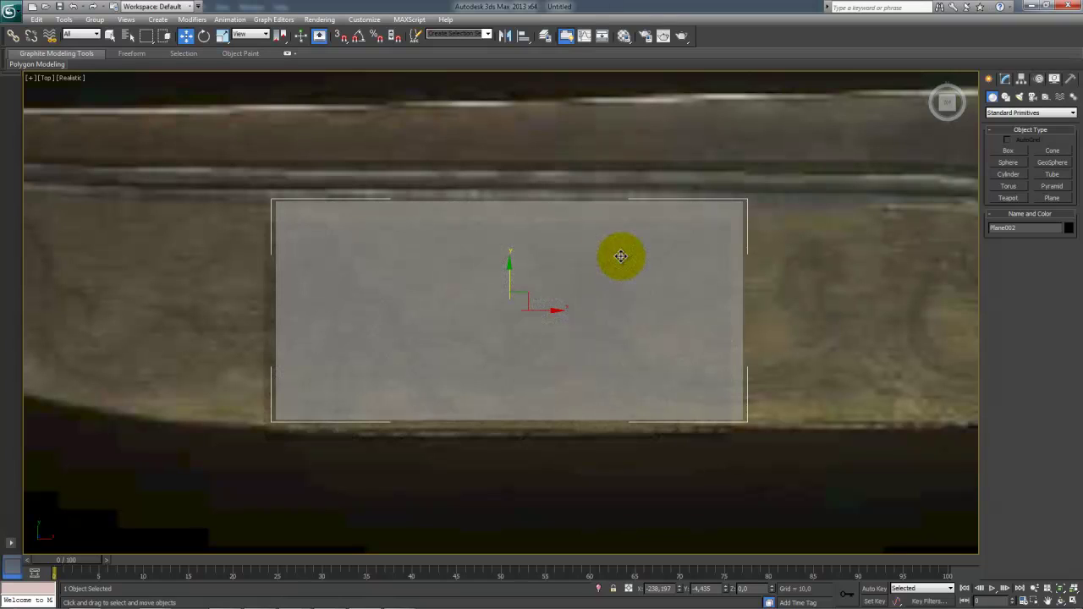
# Step: Switch the top view to Shaded display and turn on edged faces
pyautogui.click(76, 78)
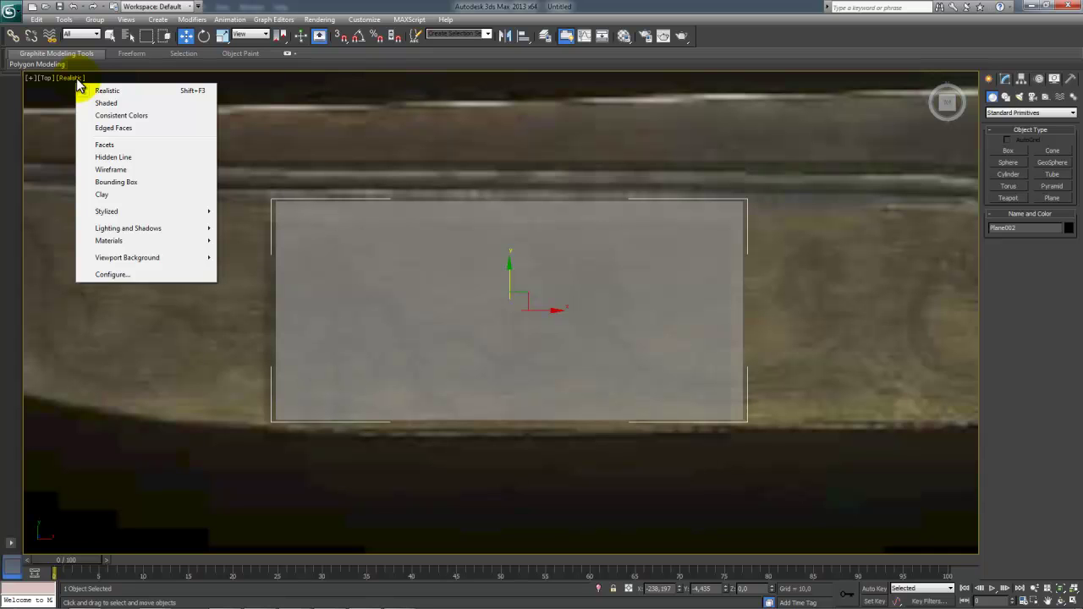
pyautogui.click(130, 102)
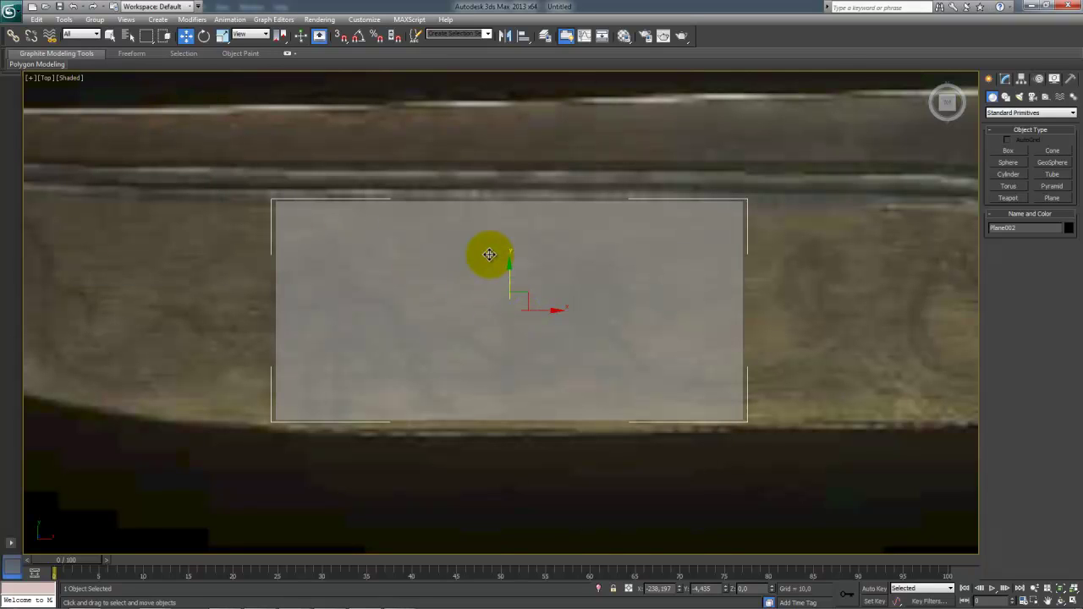
pyautogui.moveTo(526, 246); pyautogui.dragTo(477, 280, button='middle')
pyautogui.scroll(-2, 533, 255)
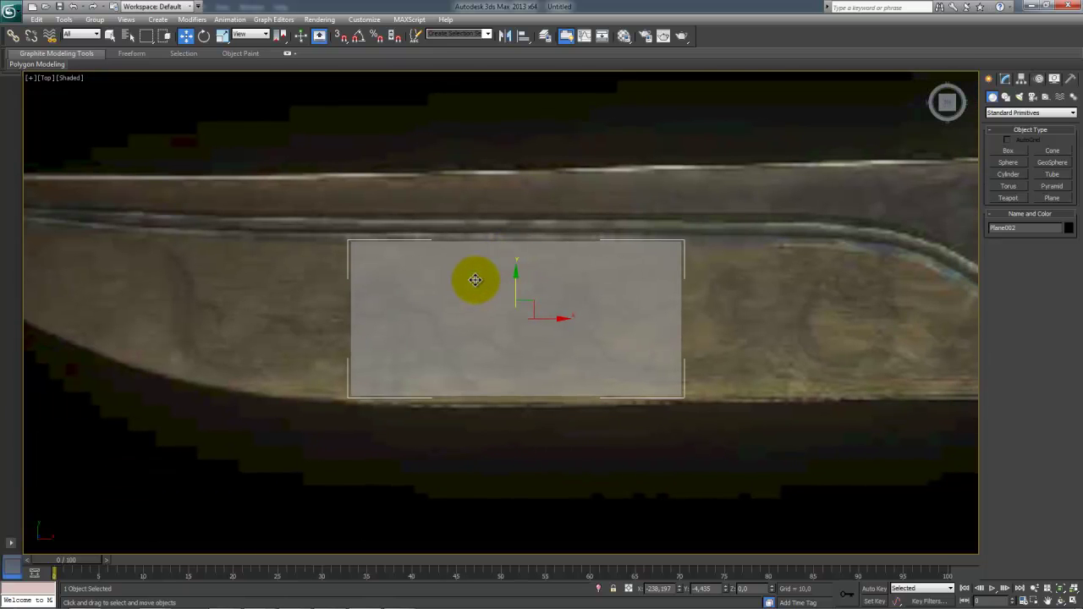
pyautogui.press('F4')
pyautogui.press('F4')
pyautogui.press('F4')
pyautogui.press('F4')
pyautogui.press('F4')
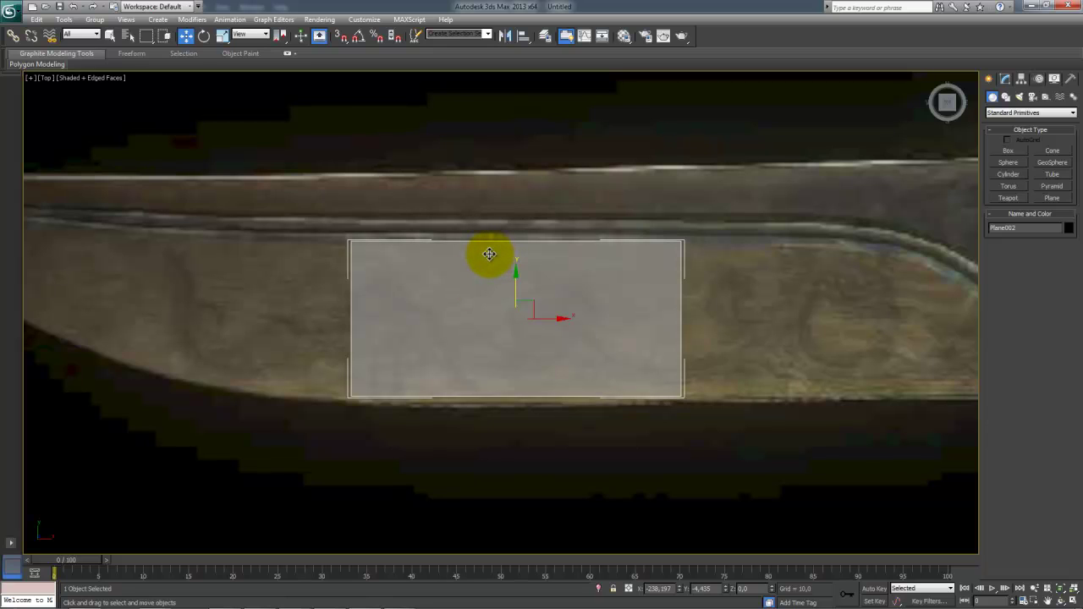
# Step: Convert the small plane to an Editable Poly
pyautogui.rightClick(491, 260)
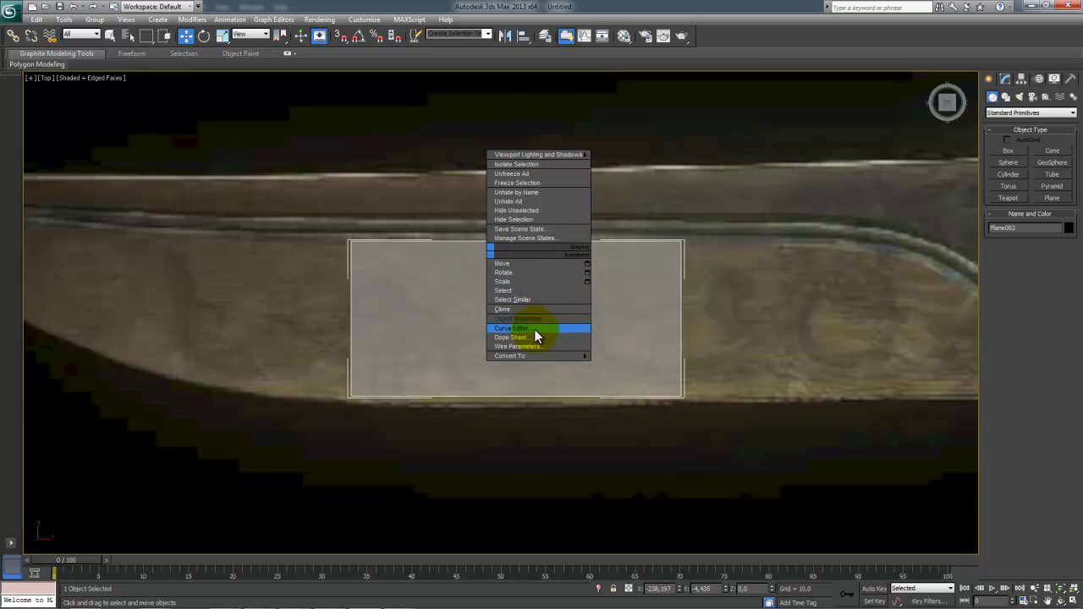
pyautogui.moveTo(541, 357)
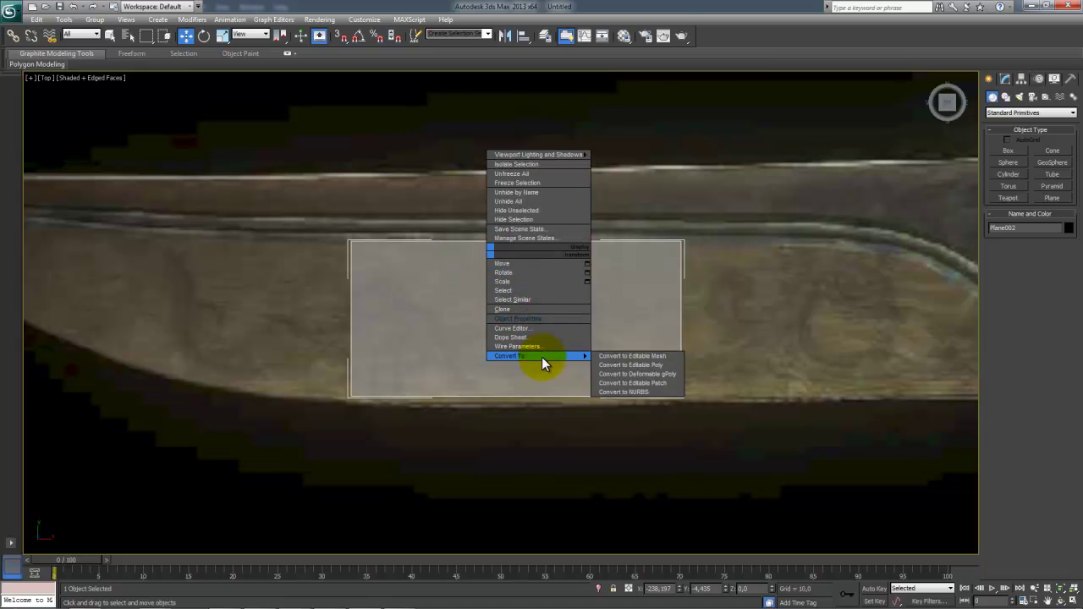
pyautogui.click(677, 367)
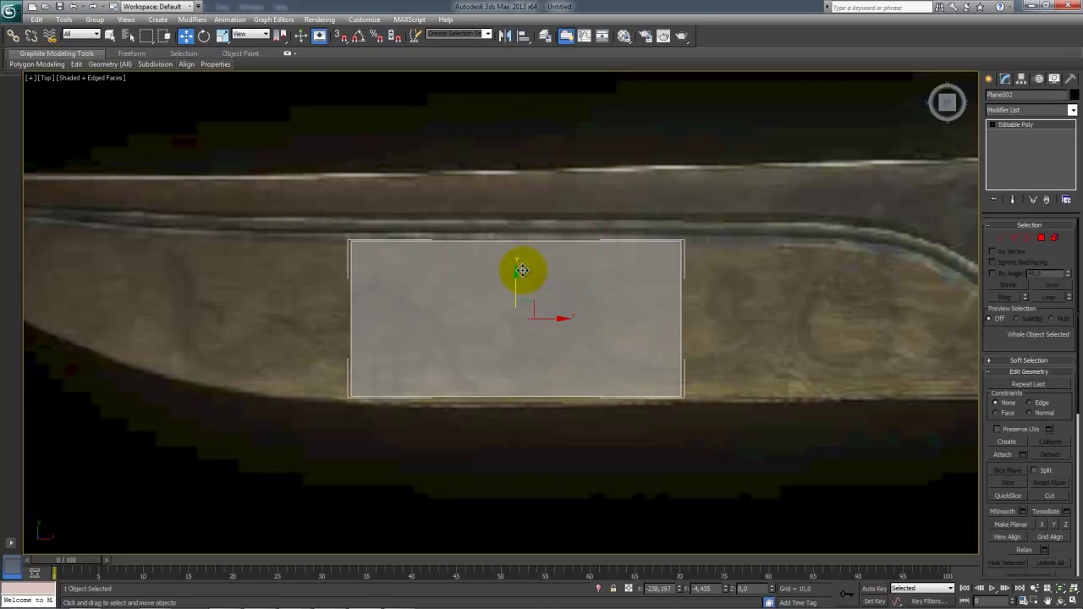
pyautogui.moveTo(511, 265); pyautogui.dragTo(386, 292, button='middle')
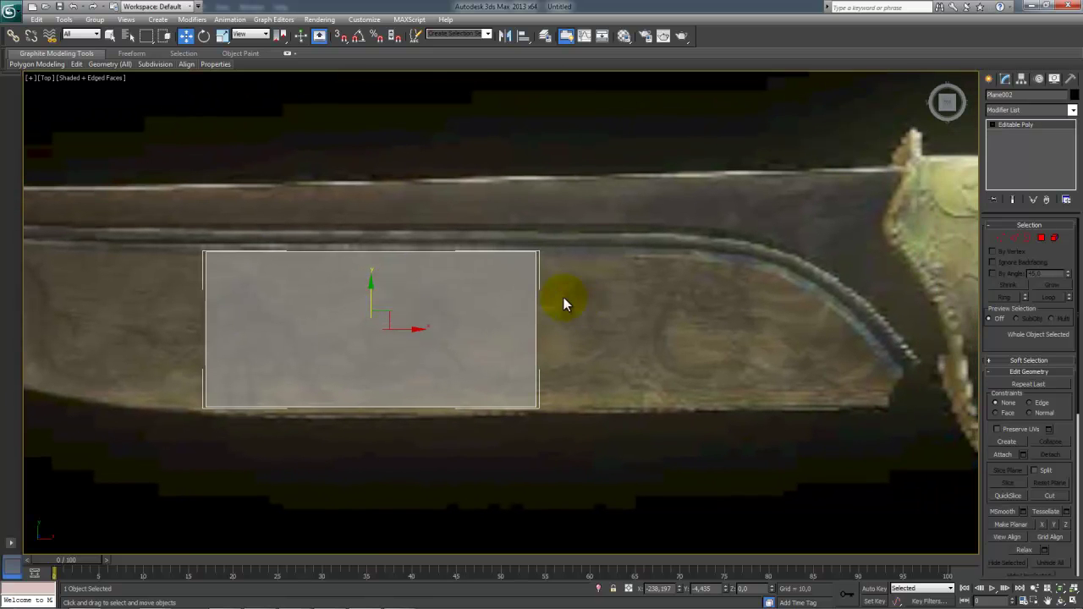
# Step: Try extending the plane toward the handle by pulling a copy of its right edge along X
pyautogui.press('2')
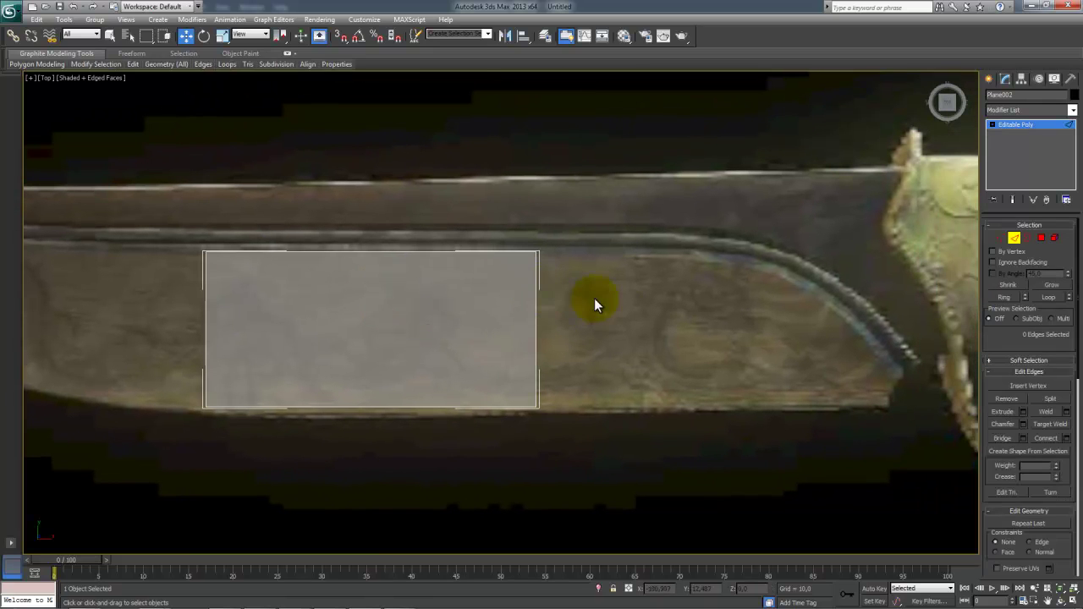
pyautogui.click(537, 290)
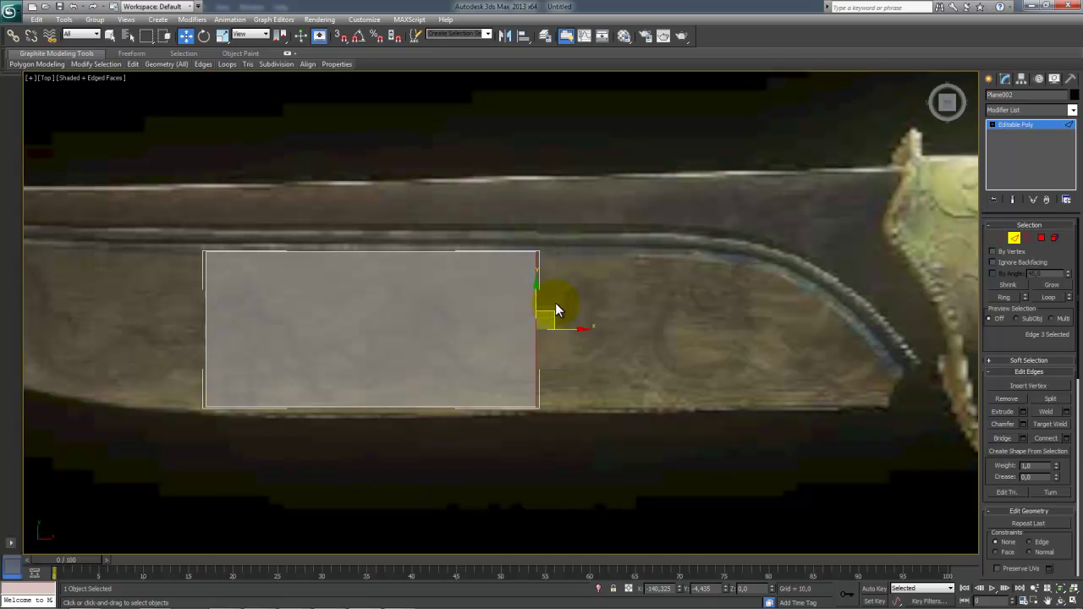
pyautogui.keyDown('shift'); pyautogui.moveTo(567, 328); pyautogui.dragTo(687, 329); pyautogui.keyUp('shift')
pyautogui.hotkey('ctrl', 'z')
# Step: Move the plane's upper right vertex slightly left and up, to about X -144.3, Y 42.4
pyautogui.press('1')
pyautogui.click(537, 252)
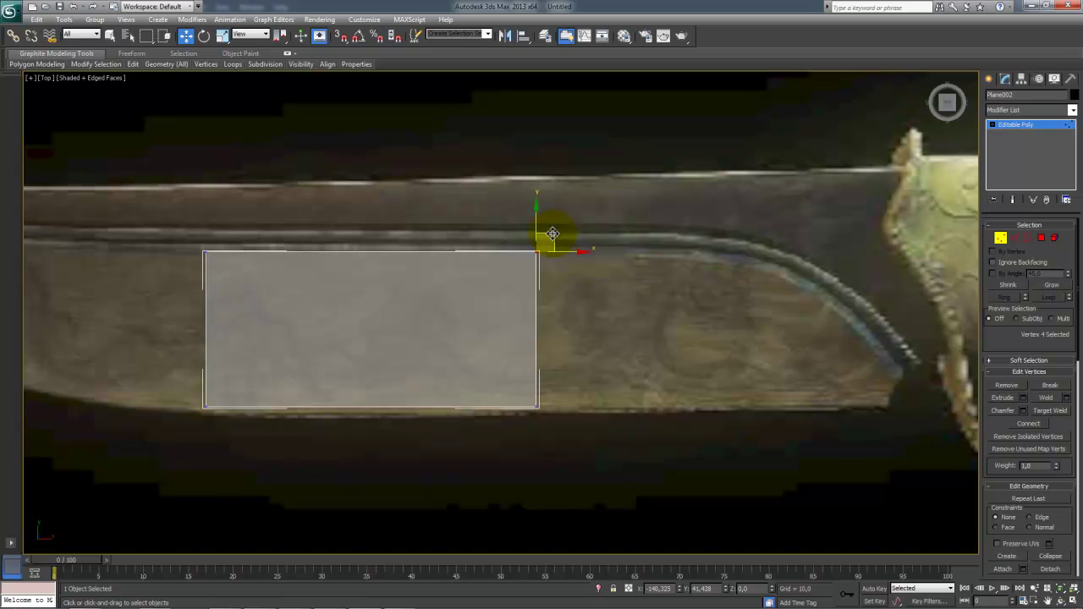
pyautogui.moveTo(551, 234)
pyautogui.mouseDown()
pyautogui.moveTo(544, 259)
pyautogui.moveTo(527, 261)
pyautogui.moveTo(537, 234)
pyautogui.moveTo(573, 225)
pyautogui.moveTo(541, 246)
pyautogui.mouseUp()
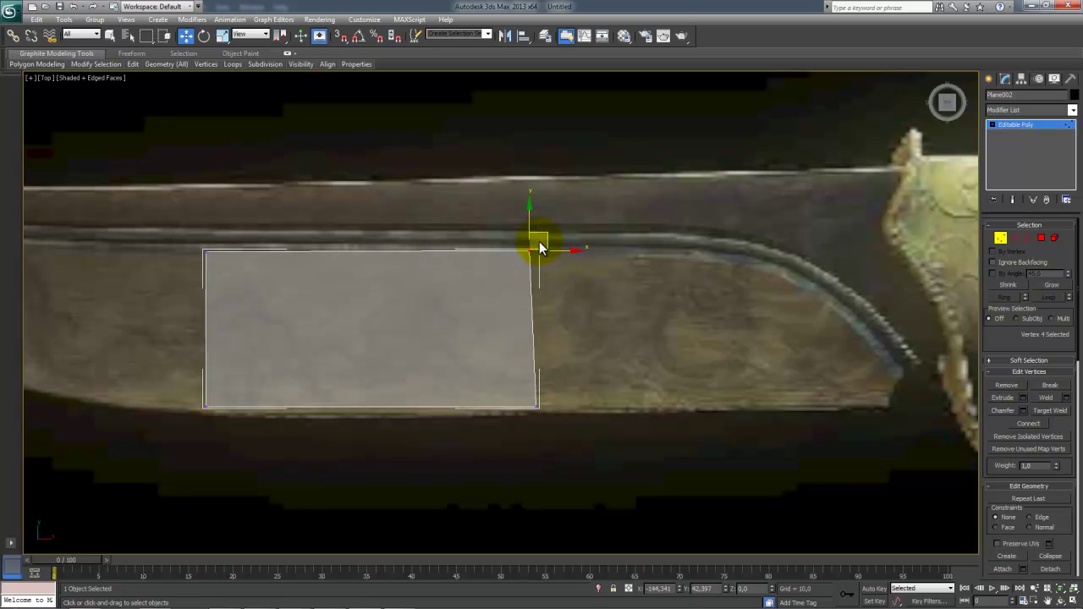
pyautogui.press('2')
pyautogui.press('3')
pyautogui.press('4')
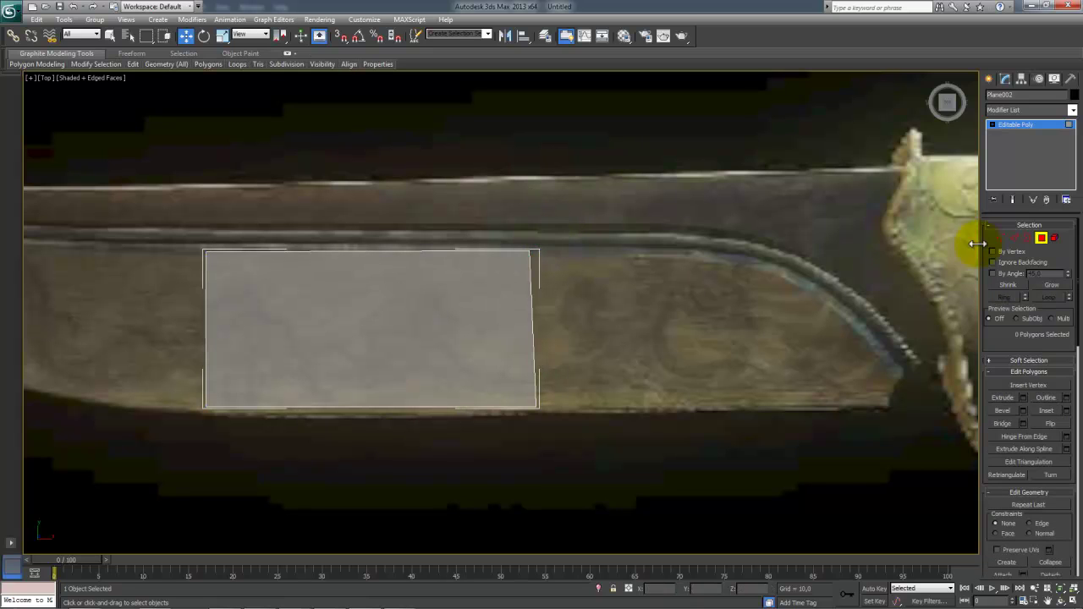
pyautogui.click(1014, 238)
pyautogui.click(1032, 240)
pyautogui.click(1042, 239)
pyautogui.click(998, 240)
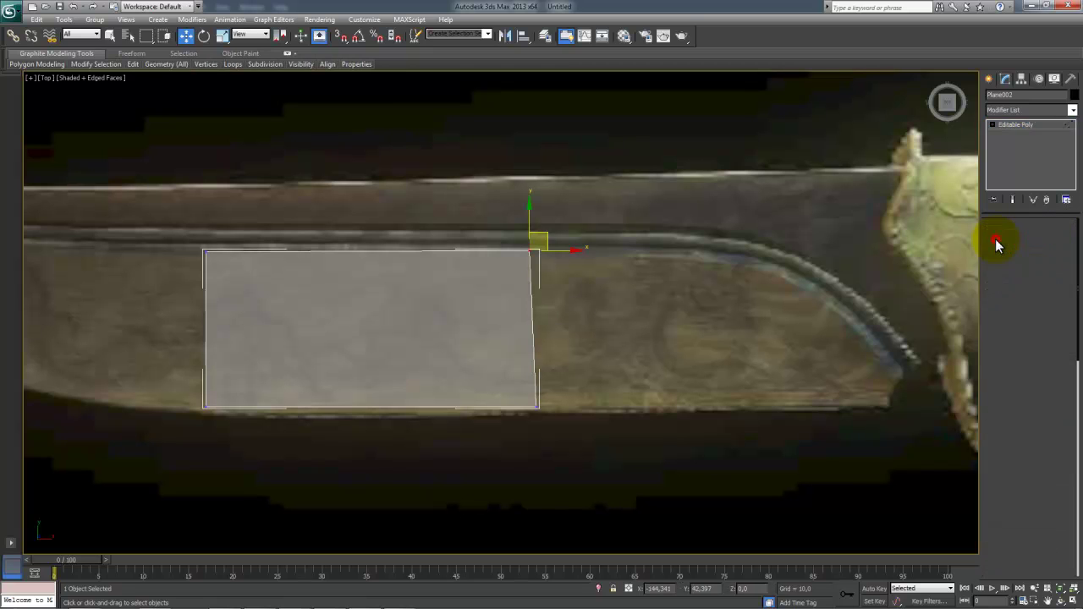
pyautogui.moveTo(528, 269); pyautogui.dragTo(530, 254, button='middle')
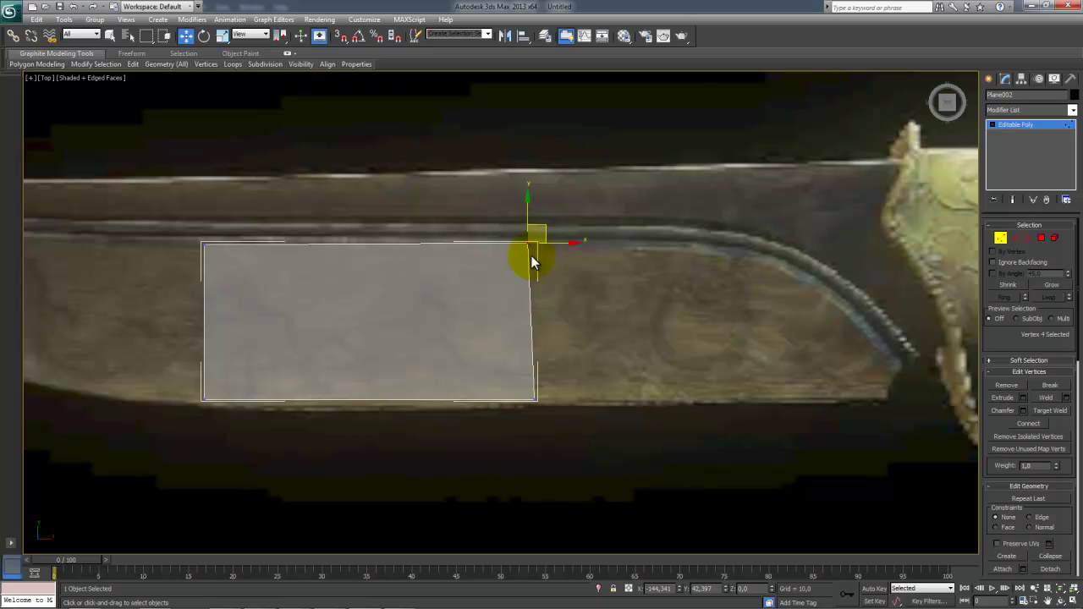
# Step: Extend the plane from its right edge toward the handle and from its left edge in three new segments toward the blade tip
pyautogui.press('2')
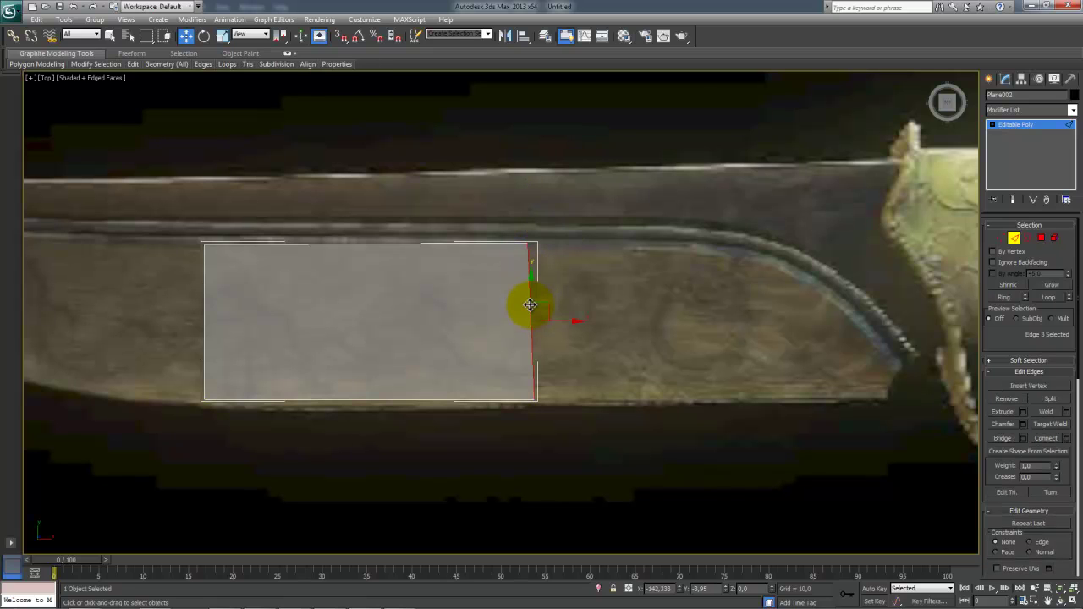
pyautogui.keyDown('shift'); pyautogui.moveTo(559, 320); pyautogui.dragTo(907, 339); pyautogui.keyUp('shift')
pyautogui.moveTo(343, 305); pyautogui.dragTo(641, 336, button='middle')
pyautogui.moveTo(437, 357); pyautogui.dragTo(433, 357)
pyautogui.keyDown('shift'); pyautogui.moveTo(520, 351); pyautogui.dragTo(355, 353); pyautogui.keyUp('shift')
pyautogui.moveTo(332, 301); pyautogui.dragTo(543, 314, button='middle')
pyautogui.keyDown('shift'); pyautogui.moveTo(590, 368); pyautogui.dragTo(279, 346); pyautogui.keyUp('shift')
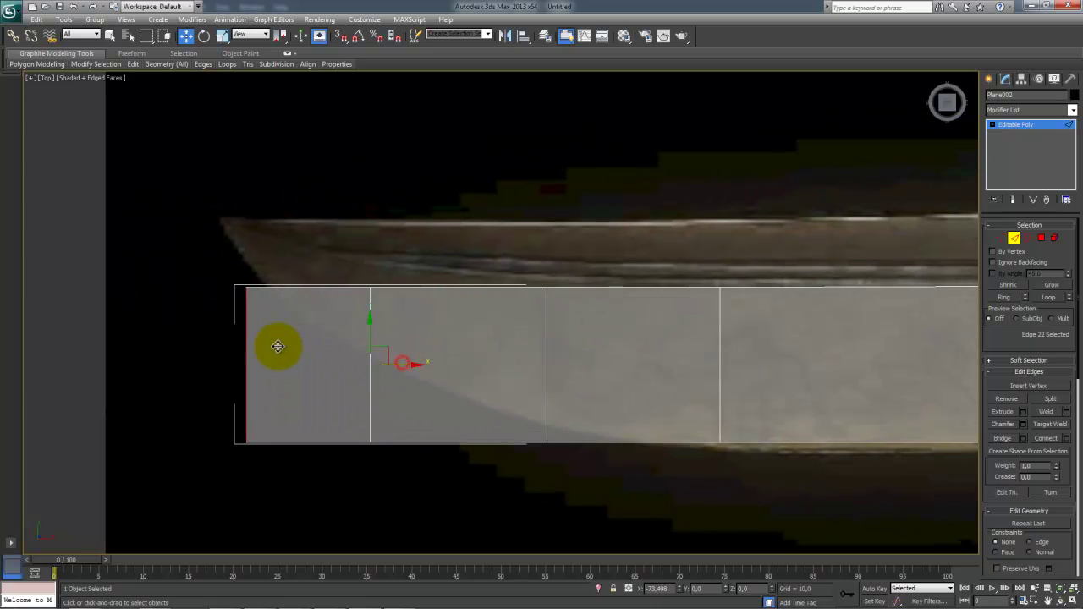
# Step: Raise the plane's left end edge to the blade tip and adjust its vertices so the edge fits the tip's narrow height
pyautogui.moveTo(278, 331); pyautogui.dragTo(242, 316, button='middle')
pyautogui.moveTo(242, 316); pyautogui.dragTo(237, 247)
pyautogui.press('1')
pyautogui.moveTo(203, 317); pyautogui.dragTo(235, 212)
# Step: Raise the lower and upper vertices of the second column from the blade tip, with the upper one at about Y 55.1
pyautogui.moveTo(287, 346); pyautogui.dragTo(369, 430)
pyautogui.moveTo(356, 385); pyautogui.dragTo(359, 298)
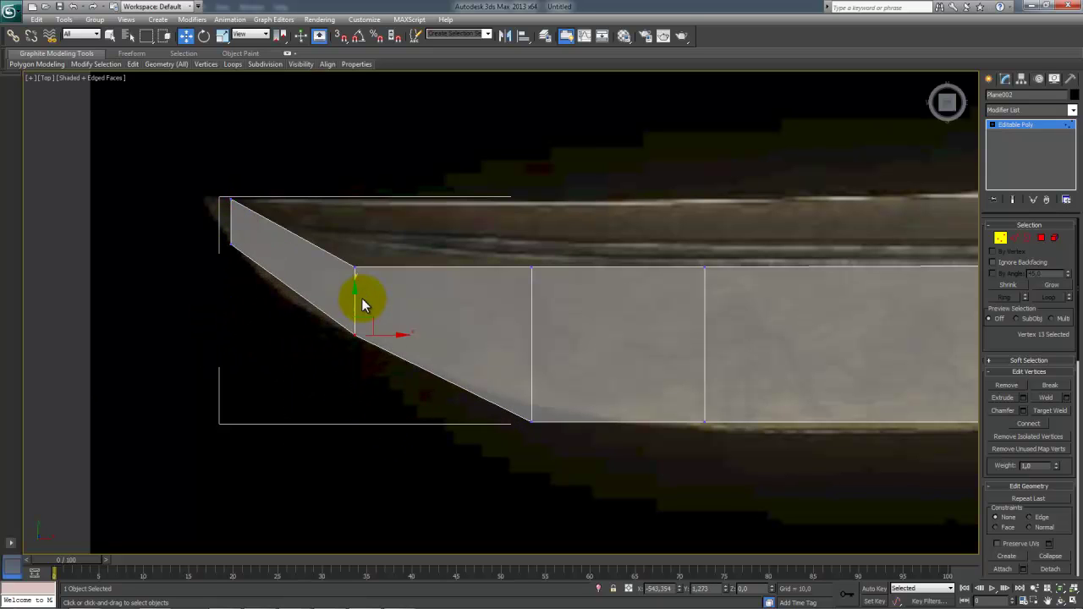
pyautogui.click(354, 268)
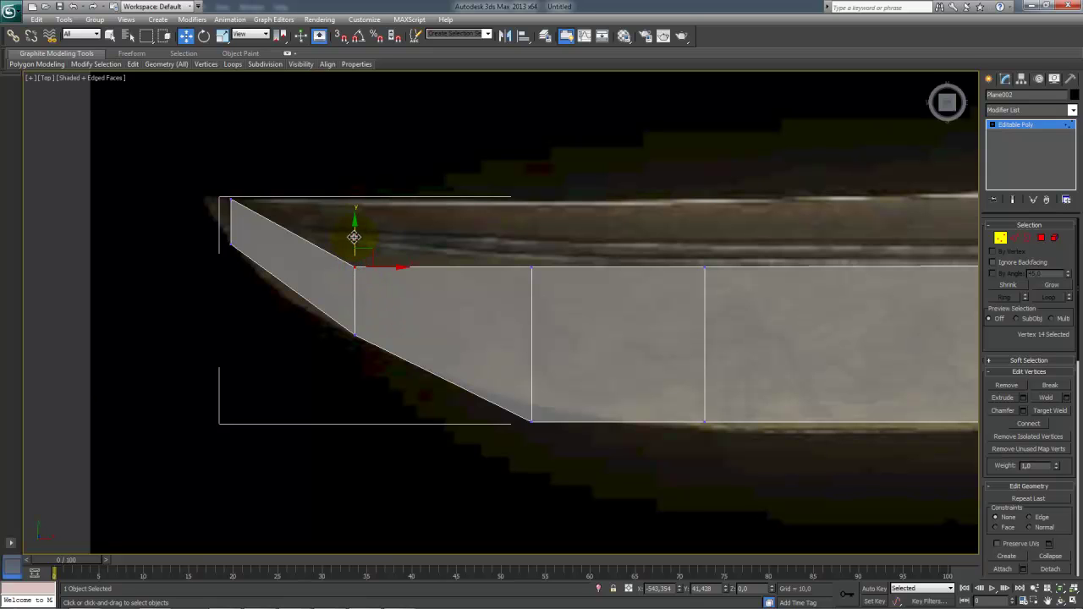
pyautogui.moveTo(354, 244); pyautogui.dragTo(363, 223)
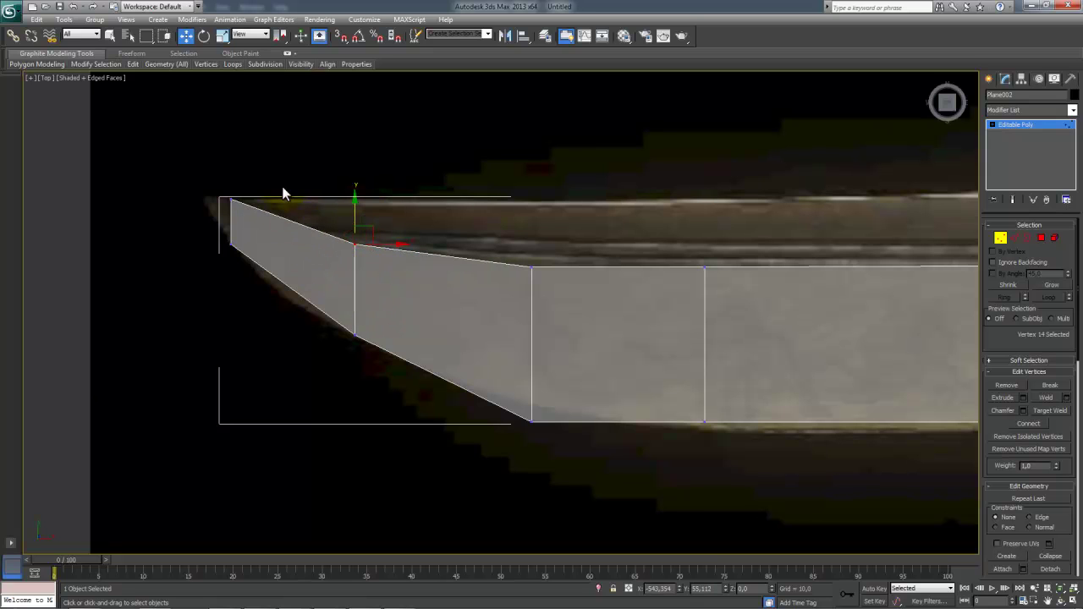
# Step: Raise the third column's upper vertex to about Y 45.4 and its lower vertex to about Y -39.5 to follow the blade outline
pyautogui.click(531, 267)
pyautogui.moveTo(534, 247); pyautogui.dragTo(533, 240)
pyautogui.moveTo(606, 320); pyautogui.dragTo(314, 295, button='middle')
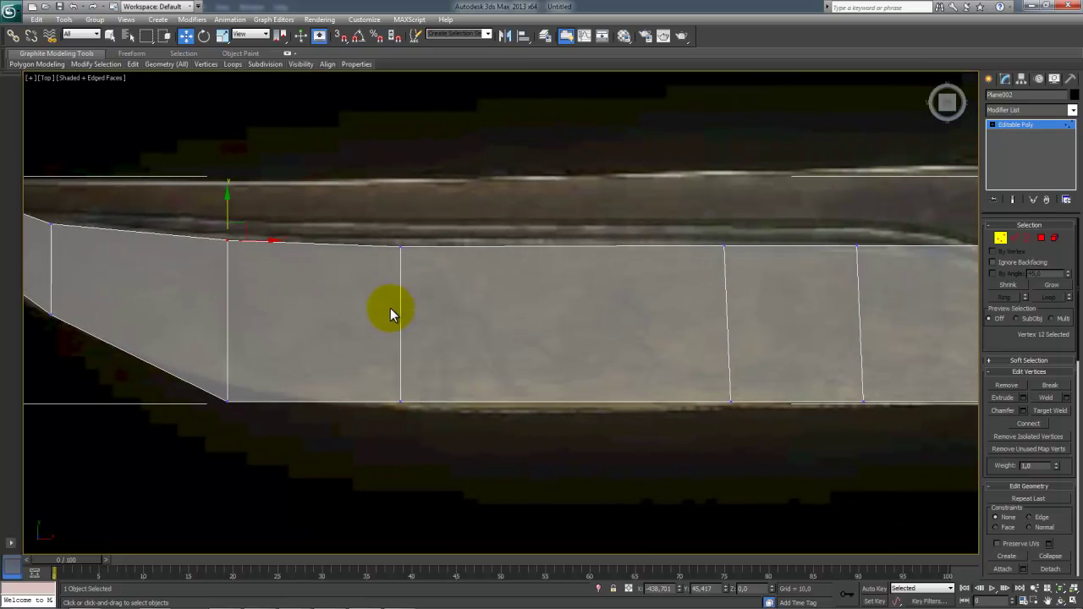
pyautogui.moveTo(225, 367); pyautogui.dragTo(226, 350)
pyautogui.moveTo(382, 381); pyautogui.dragTo(265, 401, button='middle')
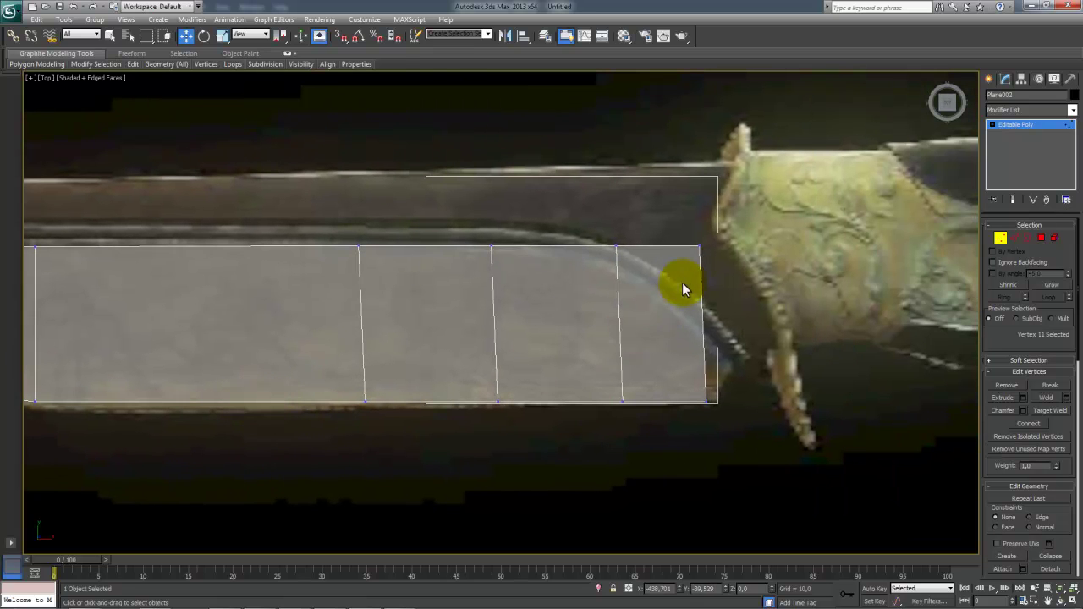
# Step: Shift the plane's handle-end edge slightly toward the guard and move its upper vertex down to the end of the curved groove
pyautogui.moveTo(665, 228); pyautogui.dragTo(751, 405)
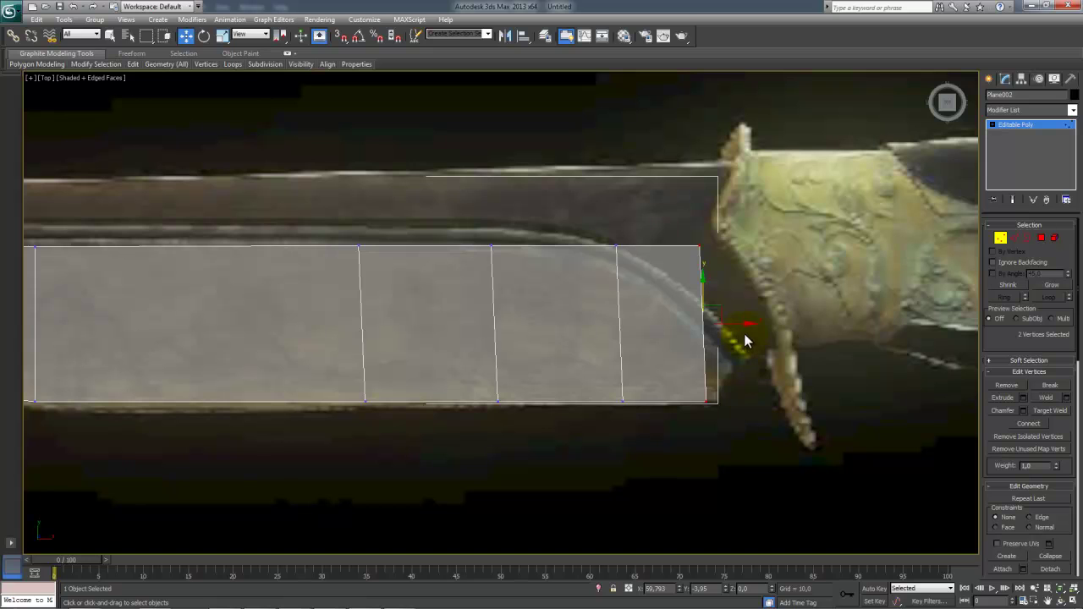
pyautogui.moveTo(743, 326); pyautogui.dragTo(753, 325)
pyautogui.click(709, 244)
pyautogui.moveTo(726, 223); pyautogui.dragTo(748, 350)
# Step: Lower the second upper vertex from the handle end to about Y 28.3 and shift the neighbouring upper vertex slightly toward the handle
pyautogui.click(617, 247)
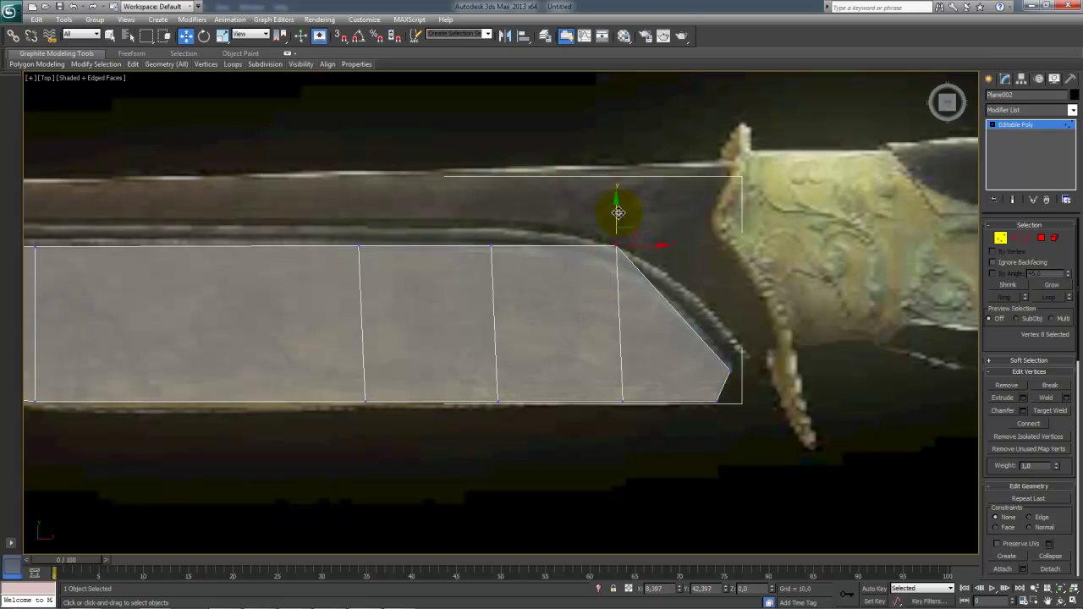
pyautogui.moveTo(619, 211); pyautogui.dragTo(611, 237)
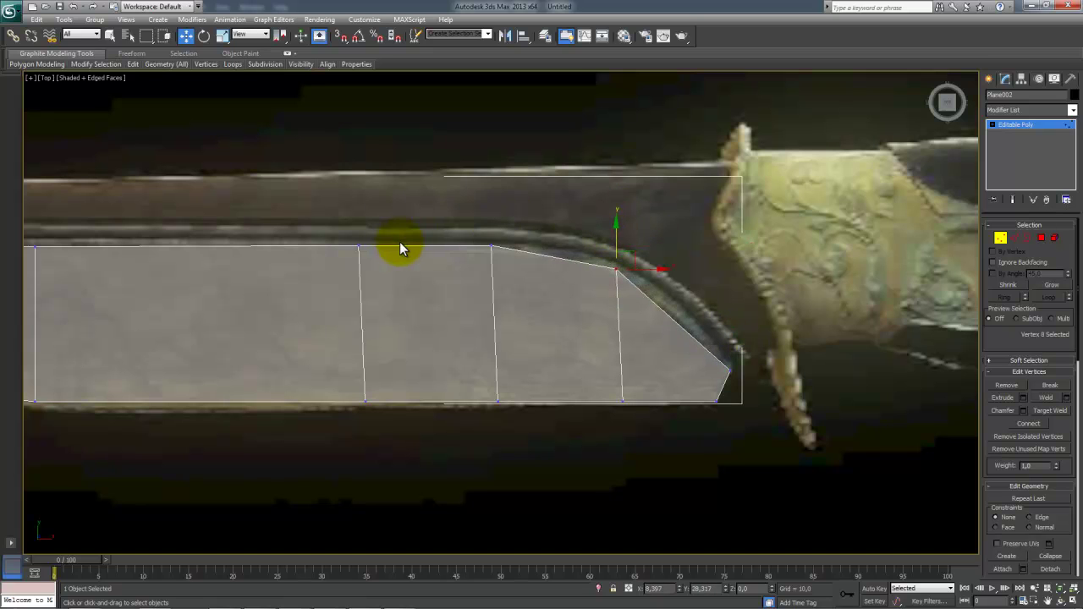
pyautogui.moveTo(455, 235); pyautogui.dragTo(495, 282)
pyautogui.moveTo(525, 248); pyautogui.dragTo(529, 247)
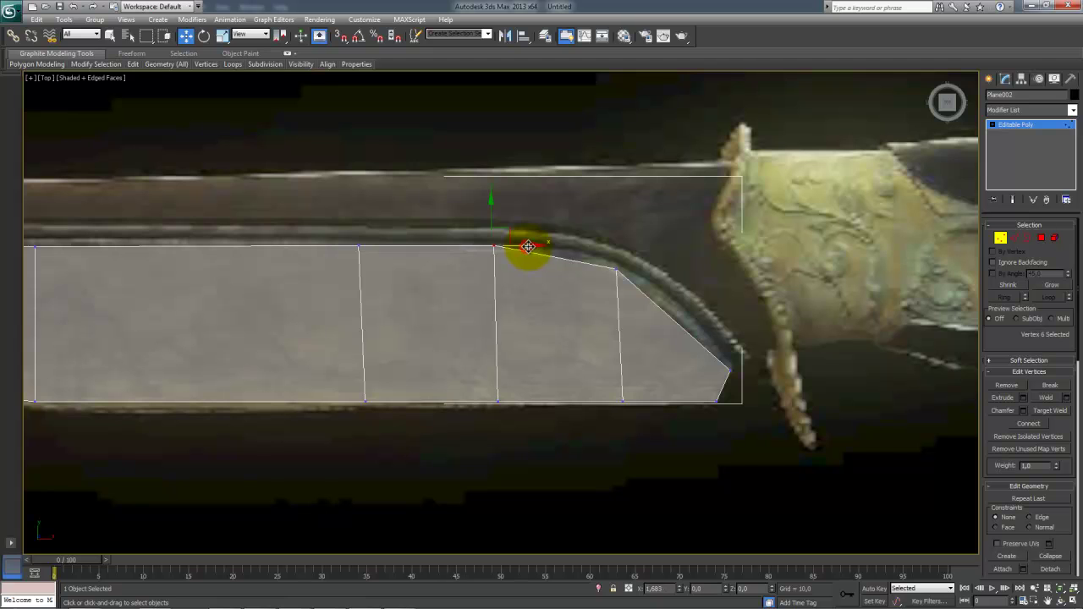
# Step: Connect the upper and lower edges of the blade tip segment with one new cross edge
pyautogui.moveTo(510, 372); pyautogui.dragTo(737, 367, button='middle')
pyautogui.moveTo(96, 321); pyautogui.dragTo(472, 365, button='middle')
pyautogui.moveTo(248, 295); pyautogui.dragTo(462, 337, button='middle')
pyautogui.scroll(2, 423, 335)
pyautogui.moveTo(411, 335); pyautogui.dragTo(578, 345, button='middle')
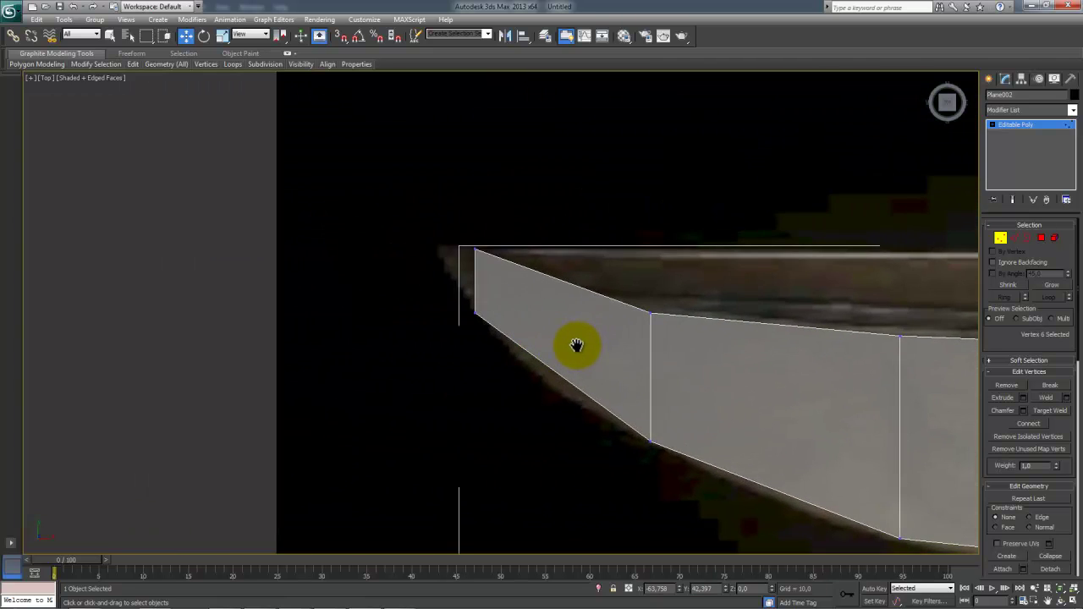
pyautogui.press('2')
pyautogui.click(568, 290)
pyautogui.keyDown('ctrl'); pyautogui.click(610, 377); pyautogui.keyUp('ctrl')
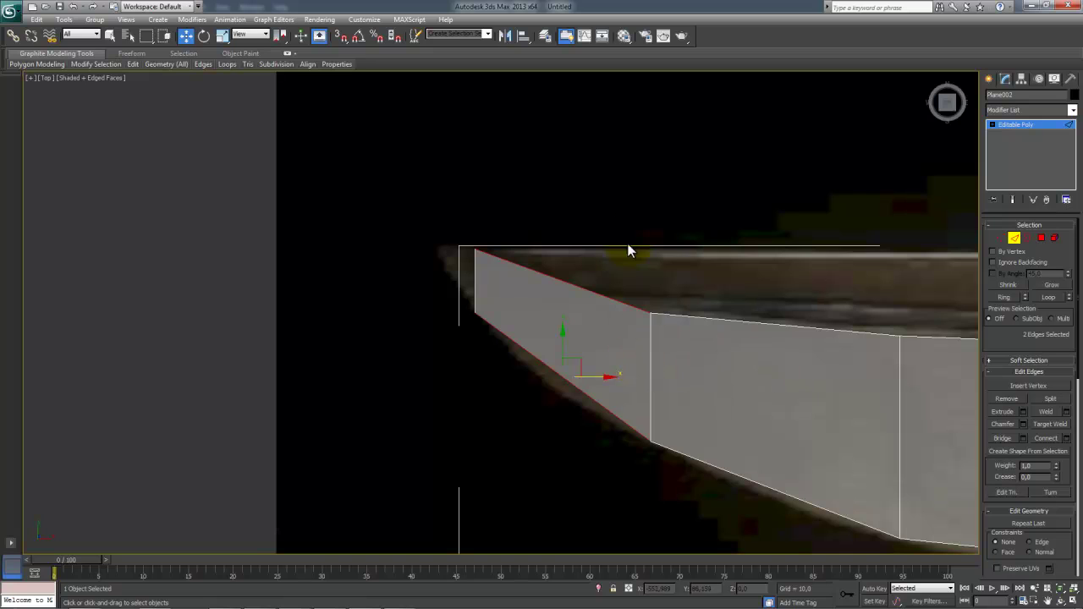
pyautogui.moveTo(570, 428); pyautogui.dragTo(573, 462)
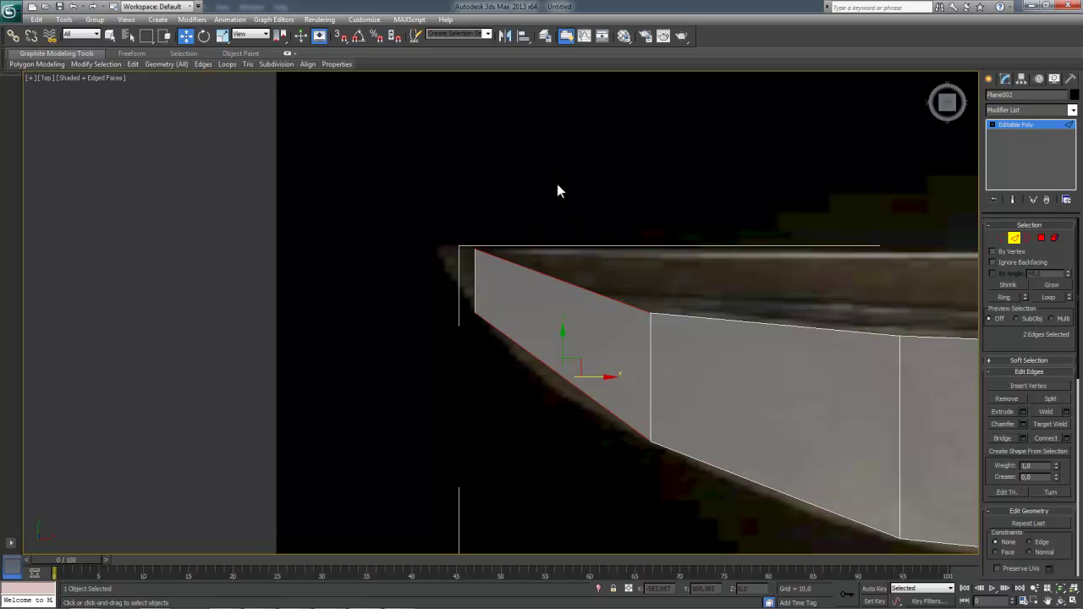
pyautogui.moveTo(553, 174); pyautogui.dragTo(566, 427)
pyautogui.click(1046, 438)
pyautogui.moveTo(616, 290); pyautogui.dragTo(624, 257, button='middle')
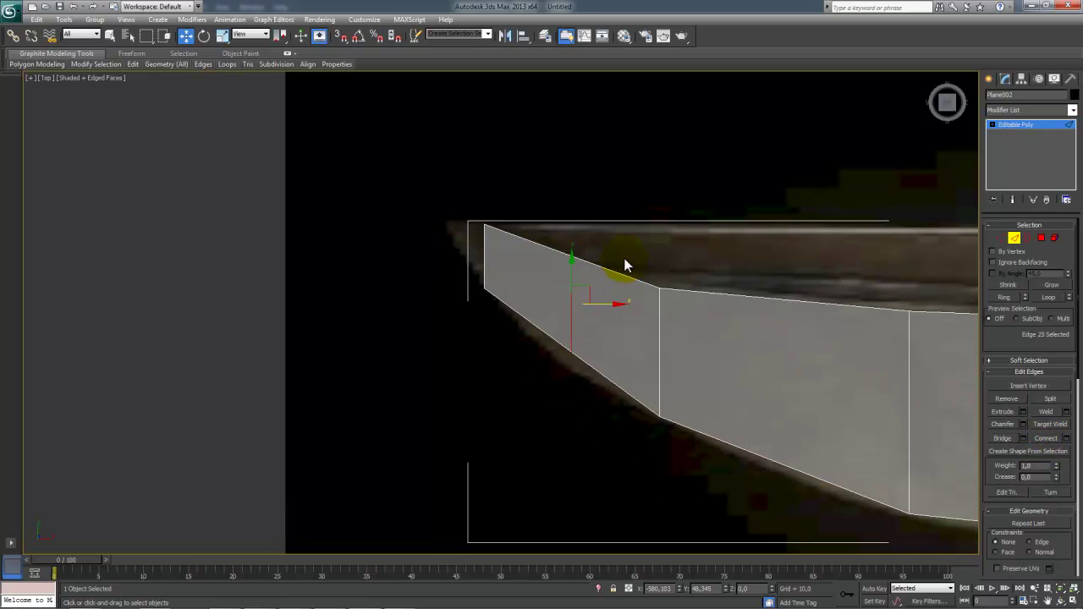
# Step: Move the new cross edge's lower vertex onto the cutting edge and the tip's upper vertex to about X -608.6, Y 66.3
pyautogui.scroll(4, 624, 256)
pyautogui.moveTo(643, 255); pyautogui.dragTo(637, 288)
pyautogui.moveTo(637, 287); pyautogui.dragTo(537, 265, button='middle')
pyautogui.press('1')
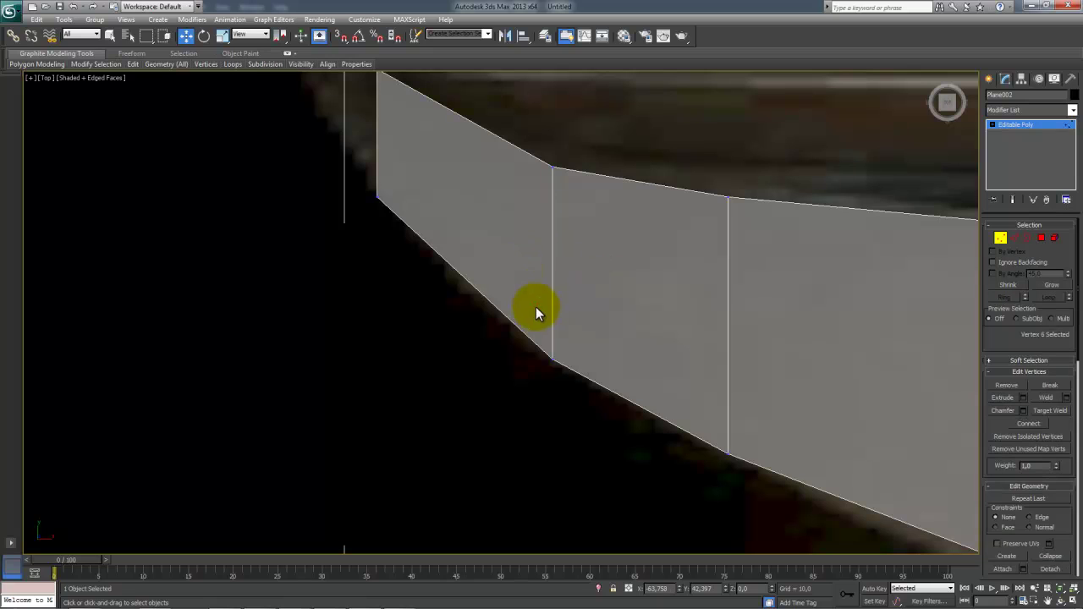
pyautogui.moveTo(578, 347); pyautogui.dragTo(503, 285)
pyautogui.moveTo(449, 200); pyautogui.dragTo(558, 311, button='middle')
pyautogui.moveTo(516, 153); pyautogui.dragTo(546, 240)
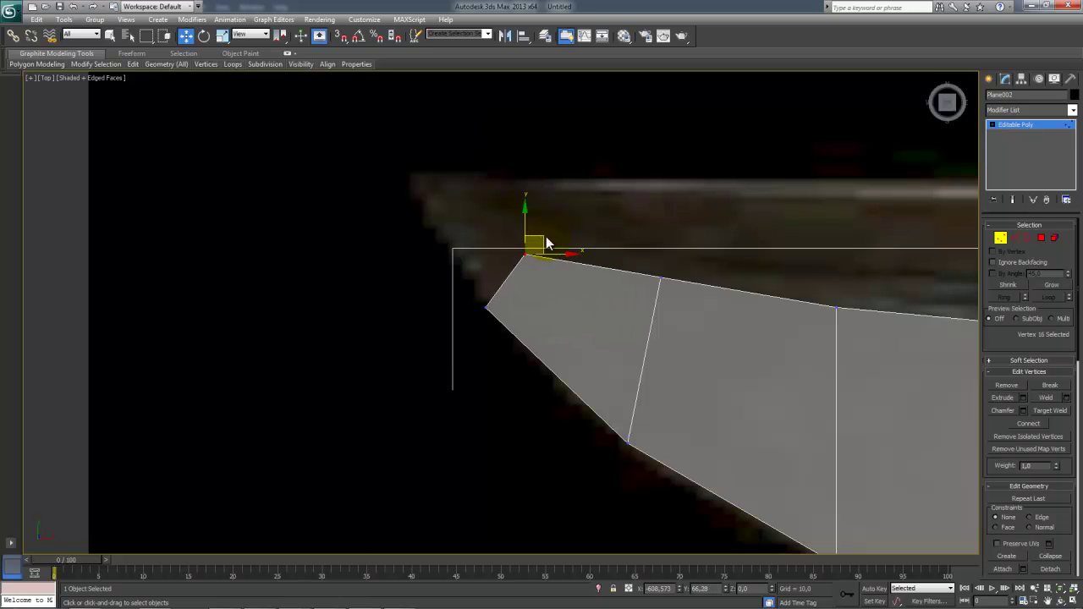
pyautogui.scroll(-5, 610, 257)
pyautogui.moveTo(686, 278); pyautogui.dragTo(461, 190, button='middle')
pyautogui.rightClick(570, 295)
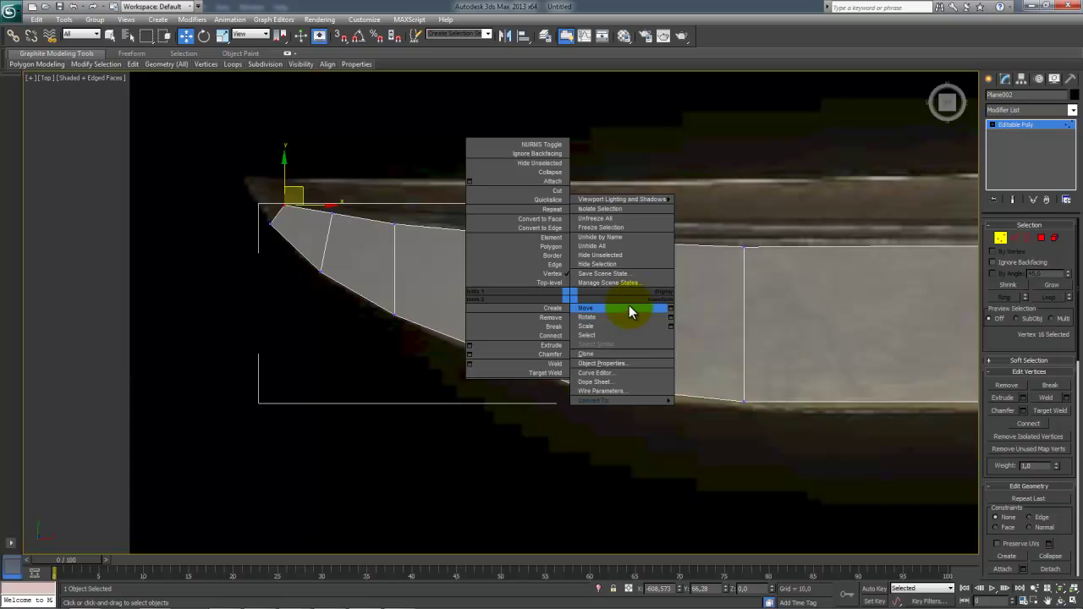
pyautogui.moveTo(641, 402)
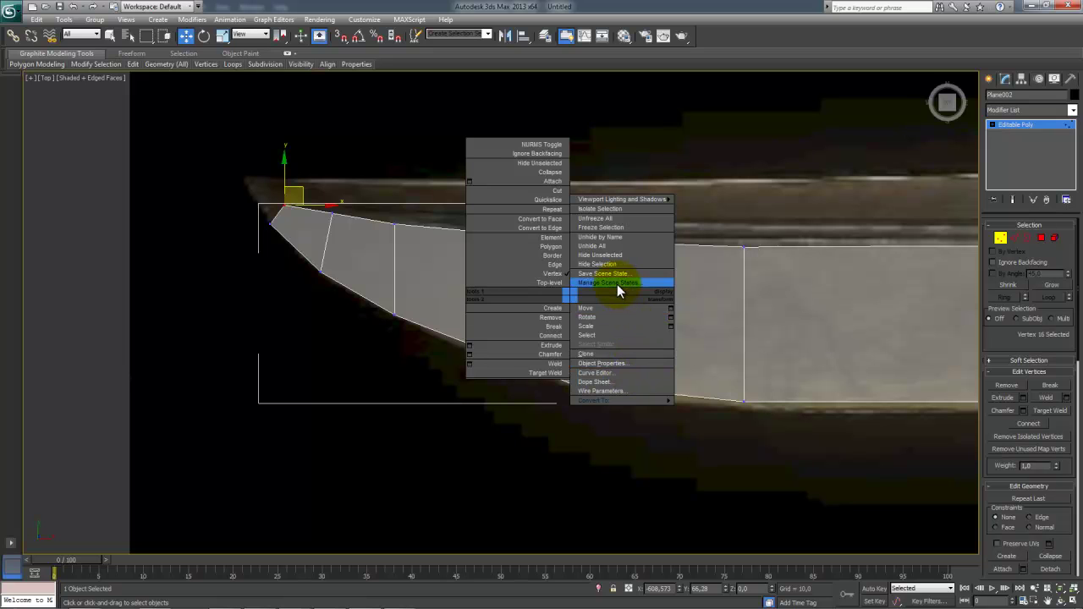
pyautogui.click(730, 302)
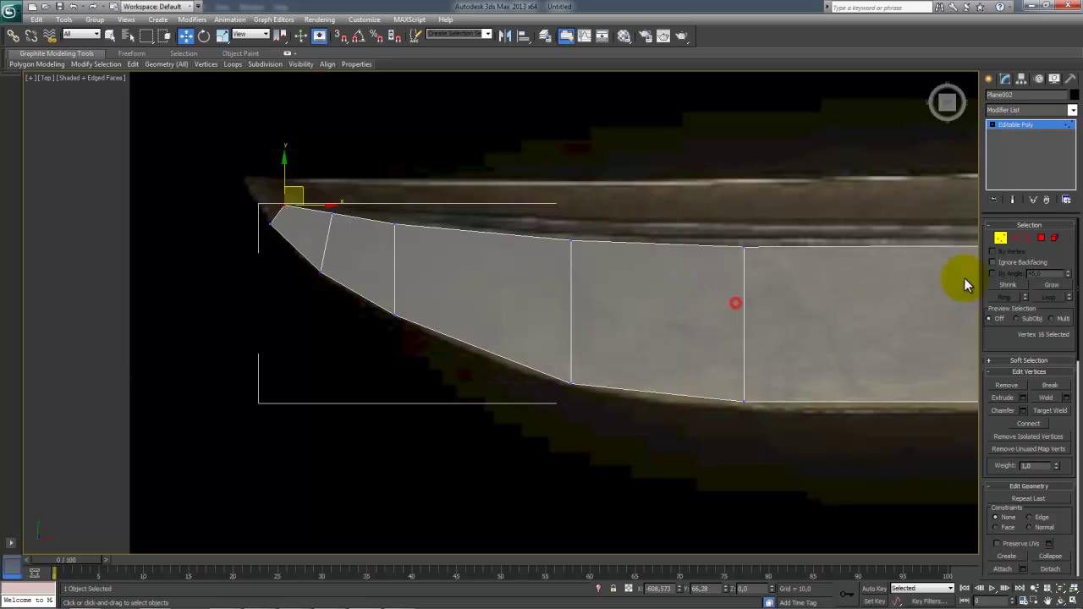
# Step: Leave vertex editing and lower the whole plane's visibility in its object properties
pyautogui.click(999, 240)
pyautogui.rightClick(890, 285)
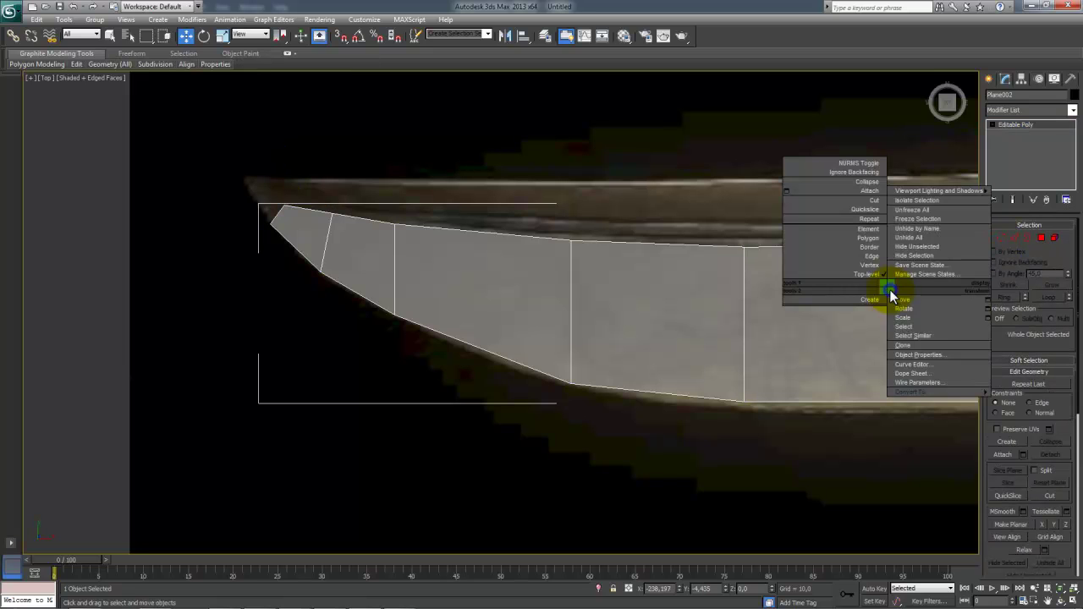
pyautogui.click(941, 354)
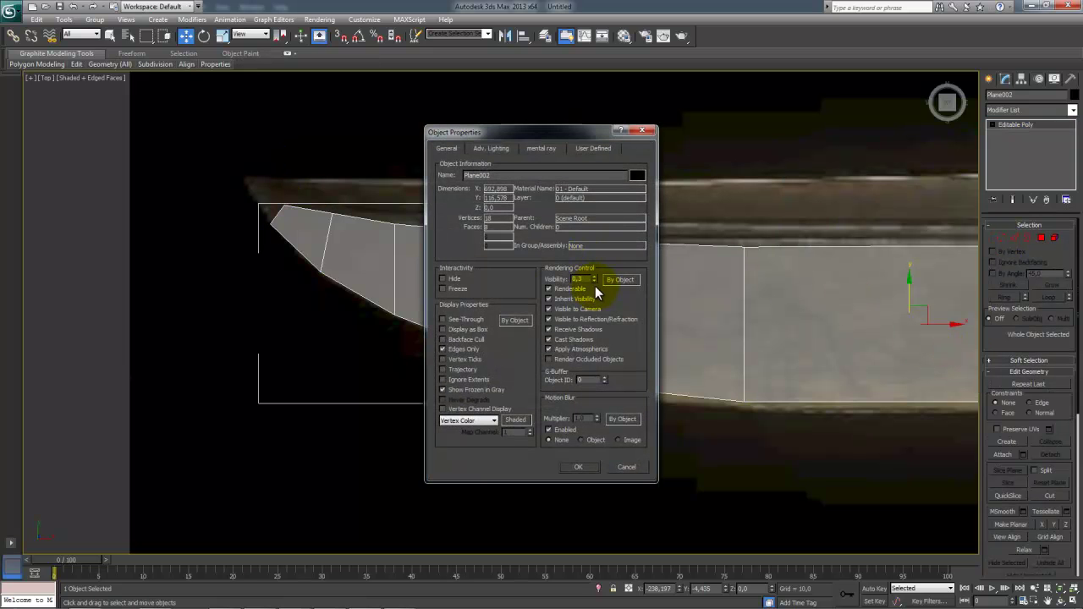
pyautogui.click(594, 282)
pyautogui.click(574, 469)
# Step: Extend the short tip edge with a new segment to the blade's point and pull its upper vertex in to fit the point
pyautogui.moveTo(562, 231); pyautogui.dragTo(707, 310, button='middle')
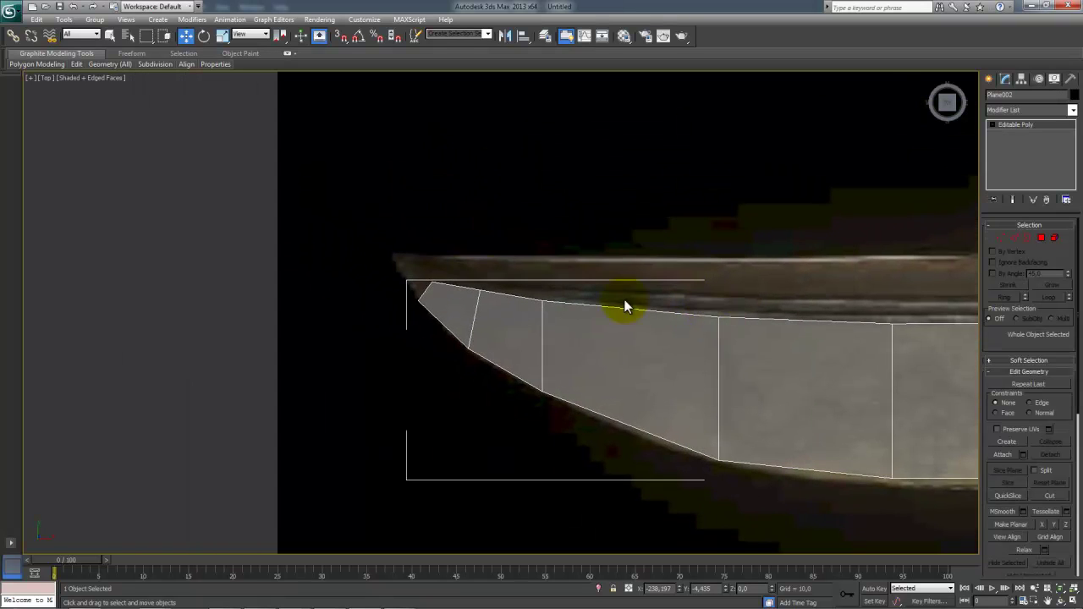
pyautogui.scroll(3, 460, 266)
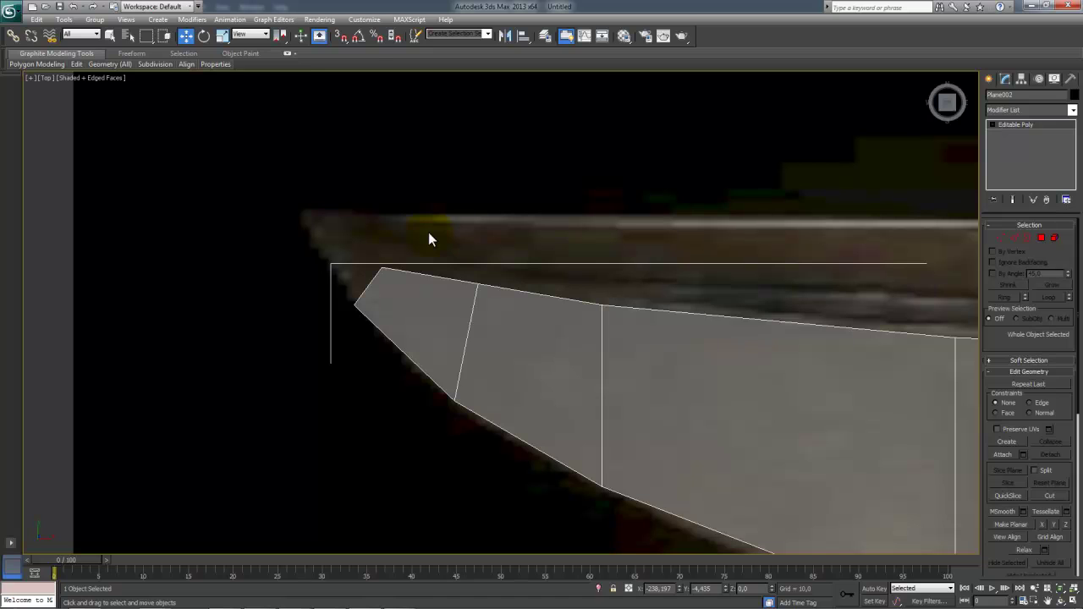
pyautogui.press('1')
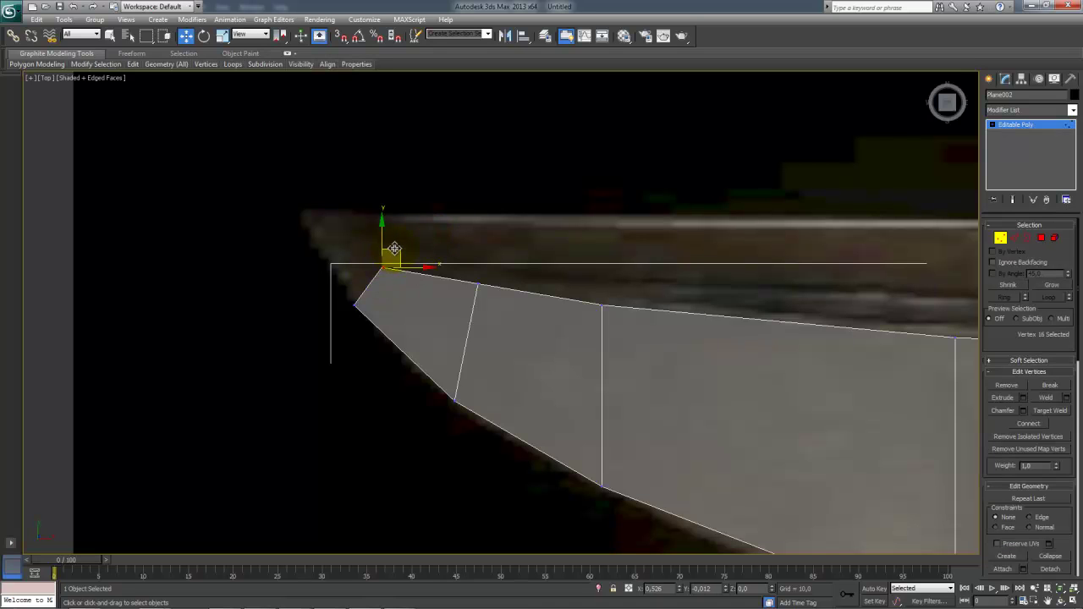
pyautogui.moveTo(543, 359); pyautogui.dragTo(537, 353, button='middle')
pyautogui.moveTo(538, 353); pyautogui.dragTo(549, 362)
pyautogui.moveTo(426, 292); pyautogui.dragTo(530, 343, button='middle')
pyautogui.press('2')
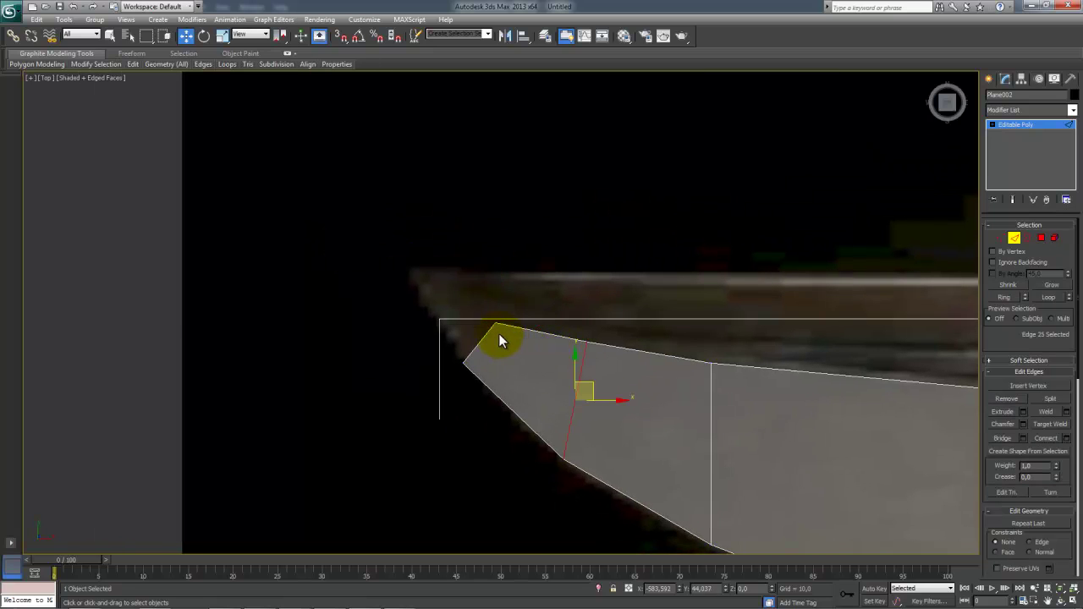
pyautogui.click(485, 335)
pyautogui.keyDown('shift'); pyautogui.moveTo(489, 326); pyautogui.dragTo(441, 237); pyautogui.keyUp('shift')
pyautogui.press('1')
pyautogui.moveTo(477, 195); pyautogui.dragTo(438, 248)
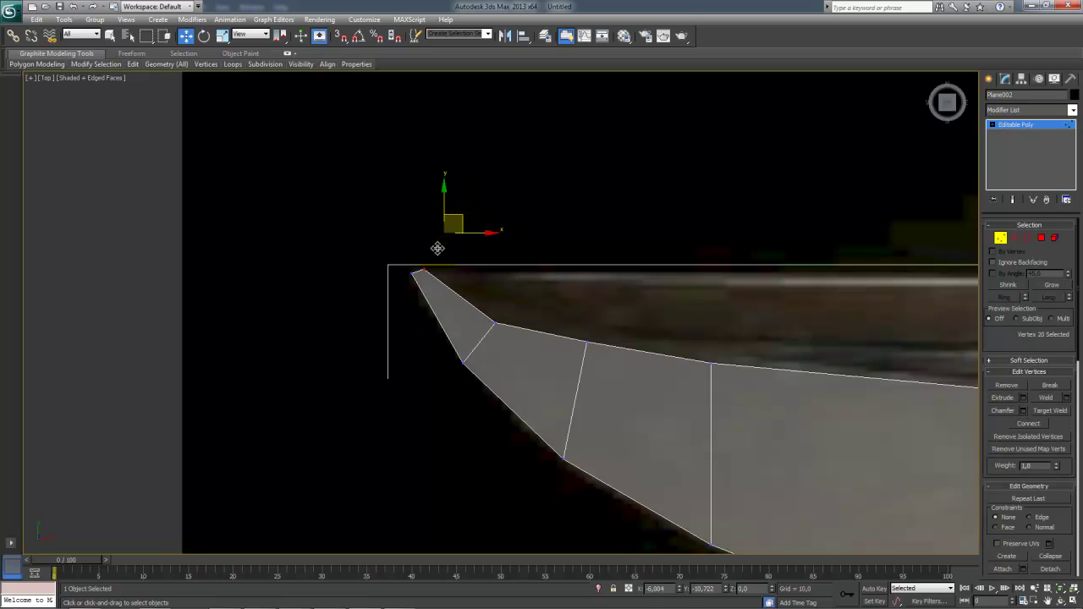
# Step: Fine-tune the upper-edge vertices near the tip and at mid-blade along the groove, placing the mid-blade one at about Y 44.1
pyautogui.moveTo(546, 323); pyautogui.dragTo(642, 413)
pyautogui.click(590, 314)
pyautogui.moveTo(615, 358); pyautogui.dragTo(616, 359)
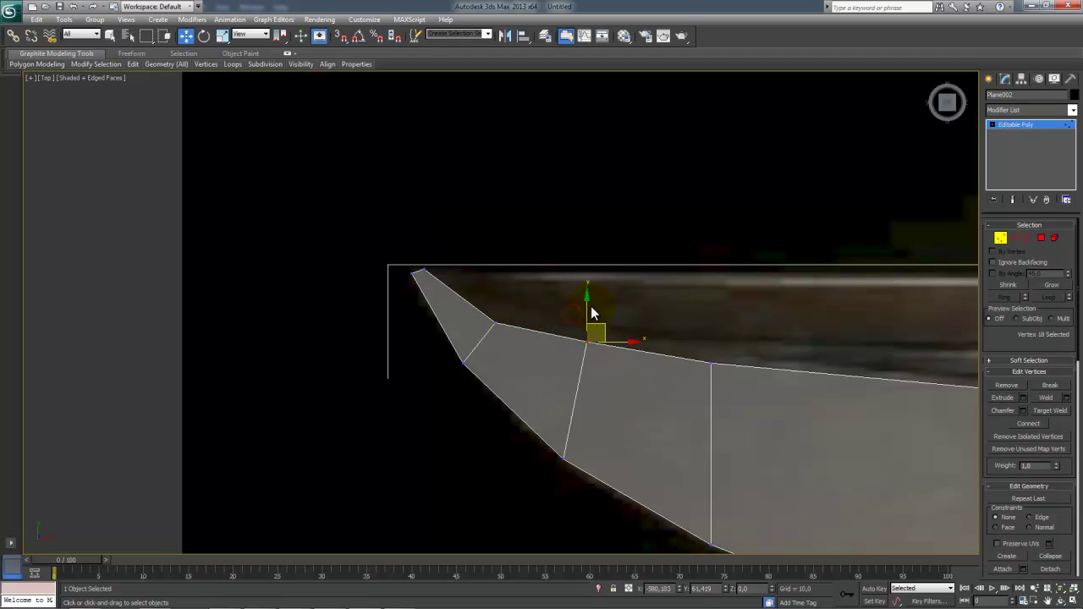
pyautogui.moveTo(590, 306)
pyautogui.mouseDown()
pyautogui.moveTo(588, 317)
pyautogui.moveTo(593, 308)
pyautogui.mouseUp()
pyautogui.moveTo(869, 373); pyautogui.dragTo(448, 328, button='middle')
pyautogui.scroll(-2, 434, 327)
pyautogui.moveTo(681, 343); pyautogui.dragTo(346, 328, button='middle')
pyautogui.moveTo(406, 316); pyautogui.dragTo(458, 353)
pyautogui.moveTo(437, 299); pyautogui.dragTo(438, 295)
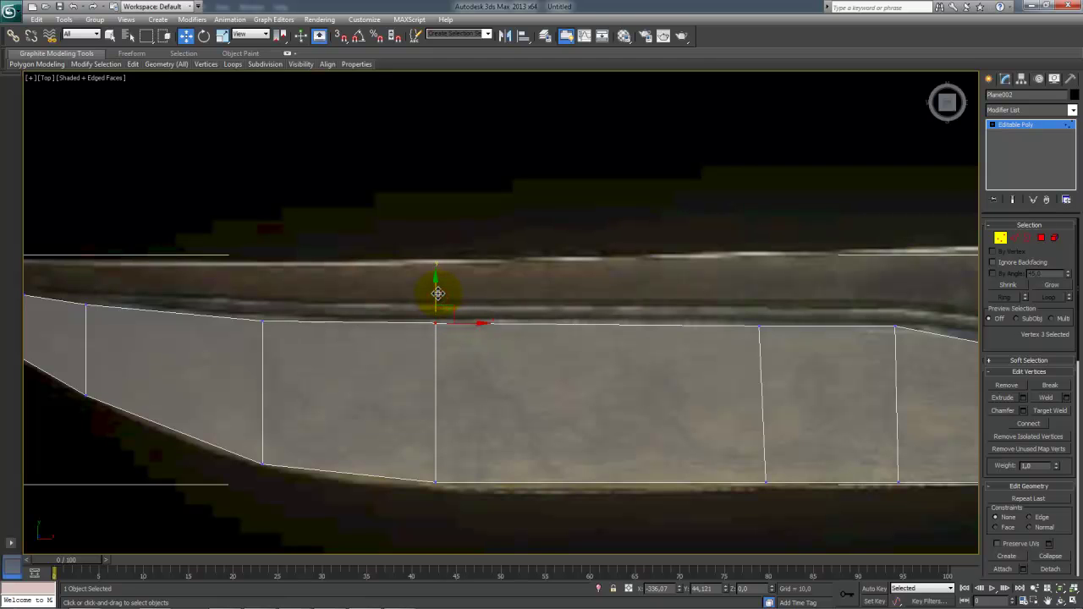
# Step: Connect the sloped upper edge and the lower edge of the handle-end segment with a new cross edge
pyautogui.moveTo(711, 355); pyautogui.dragTo(353, 310, button='middle')
pyautogui.moveTo(703, 345); pyautogui.dragTo(532, 295, button='middle')
pyautogui.press('2')
pyautogui.click(572, 283)
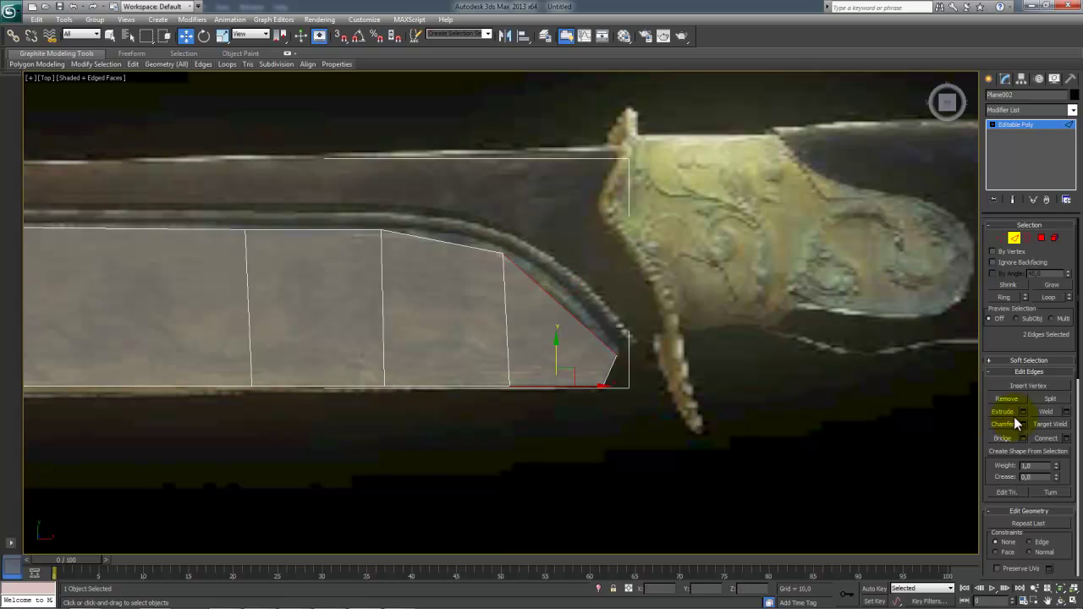
pyautogui.click(1039, 441)
# Step: Move the new cross edge's upper vertex outward onto the curved groove, to about X 46.6, Y 3.1
pyautogui.press('1')
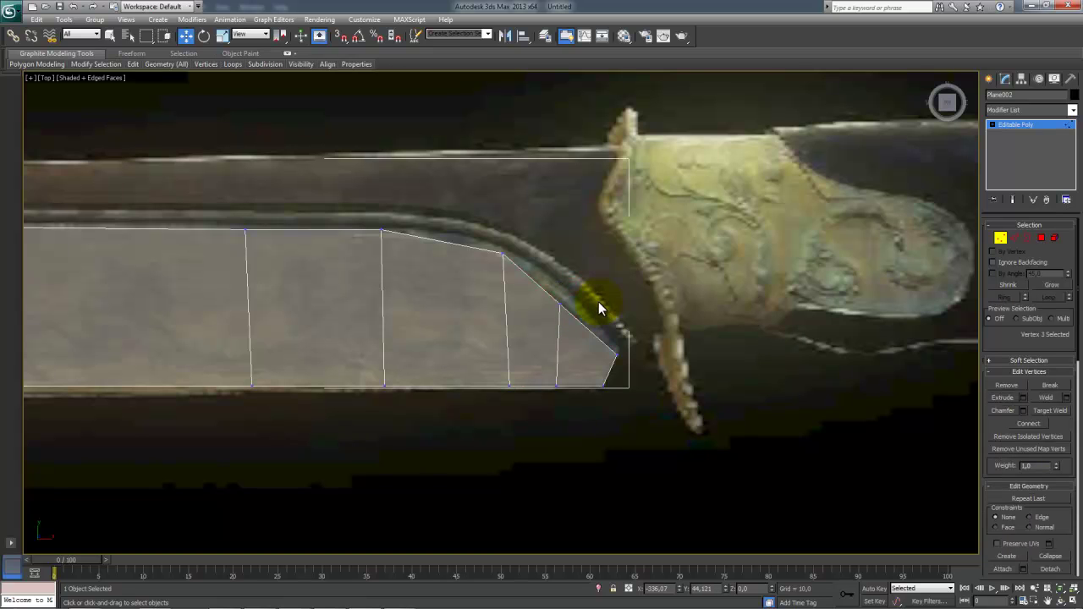
pyautogui.scroll(3, 600, 310)
pyautogui.moveTo(640, 276)
pyautogui.mouseDown()
pyautogui.moveTo(610, 316)
pyautogui.moveTo(650, 265)
pyautogui.mouseUp()
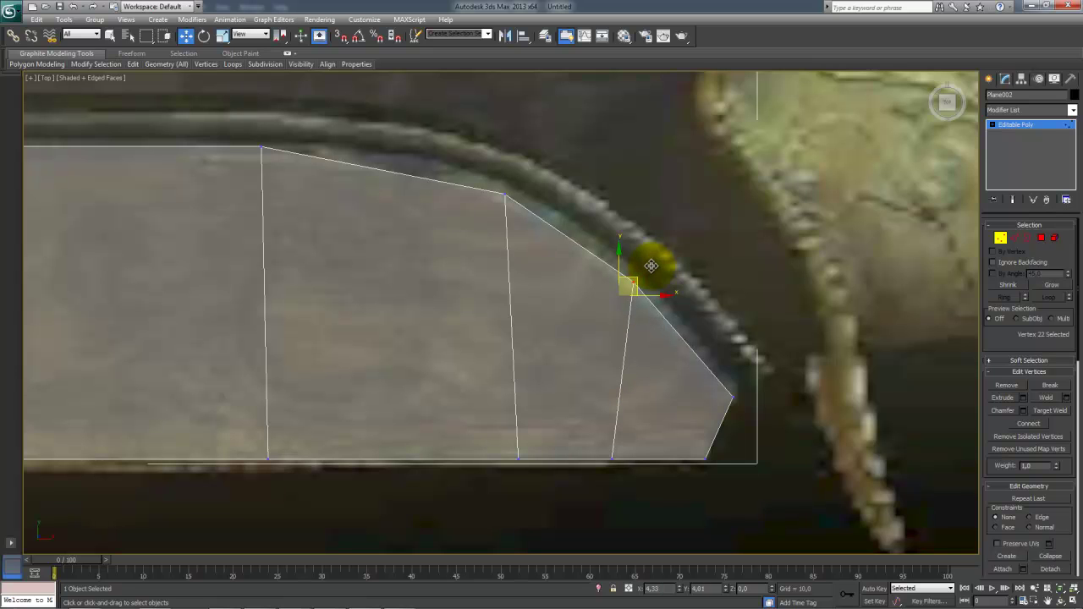
pyautogui.moveTo(466, 322); pyautogui.dragTo(537, 347, button='middle')
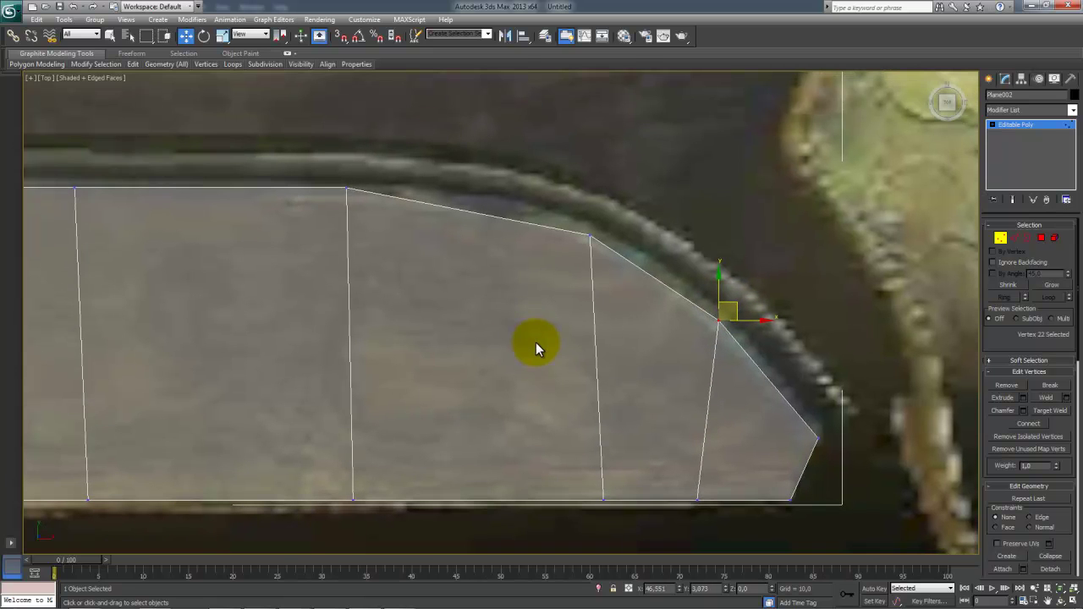
# Step: Move the adjacent column's upper vertex onto the curved groove and shift its lower vertex toward the tip, to about X 4.5
pyautogui.moveTo(623, 516); pyautogui.dragTo(610, 496)
pyautogui.moveTo(603, 221); pyautogui.dragTo(577, 205)
pyautogui.moveTo(527, 500); pyautogui.dragTo(633, 540)
pyautogui.moveTo(622, 491); pyautogui.dragTo(609, 500)
# Step: Select the five upper edges along the groove, from mid-blade to the handle end
pyautogui.scroll(-5, 609, 495)
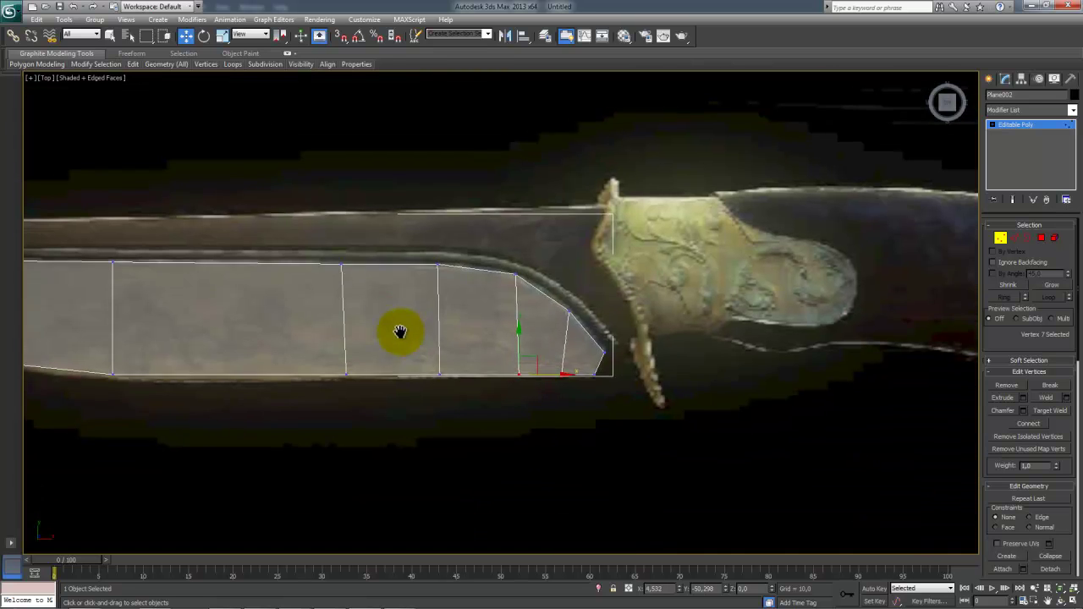
pyautogui.moveTo(398, 331); pyautogui.dragTo(446, 400, button='middle')
pyautogui.moveTo(283, 341); pyautogui.dragTo(707, 367, button='middle')
pyautogui.moveTo(626, 360); pyautogui.dragTo(438, 331, button='middle')
pyautogui.moveTo(533, 341); pyautogui.dragTo(541, 344, button='middle')
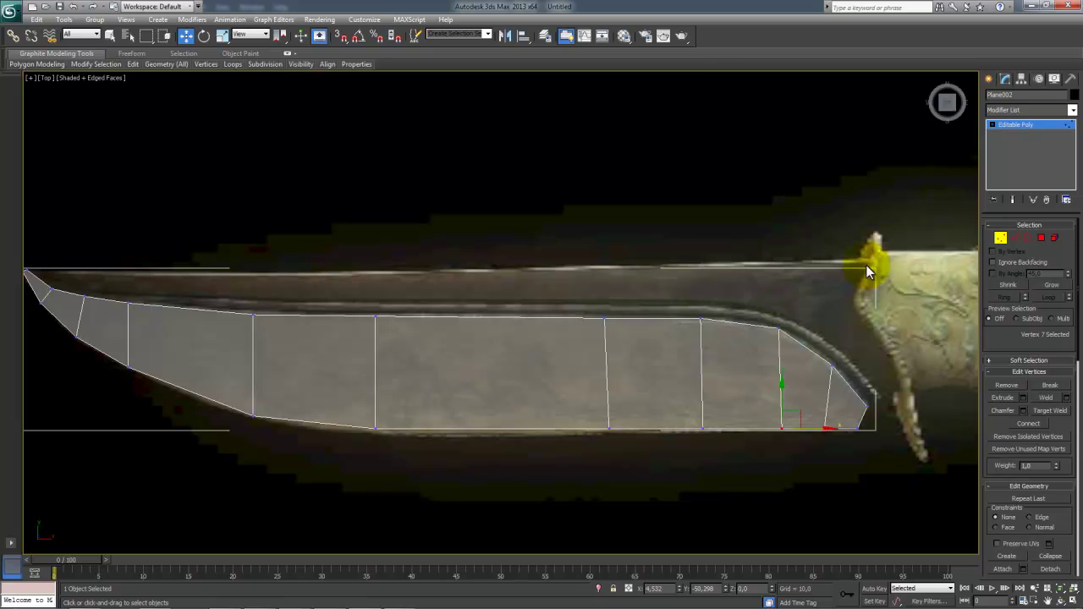
pyautogui.moveTo(702, 387); pyautogui.dragTo(526, 394, button='middle')
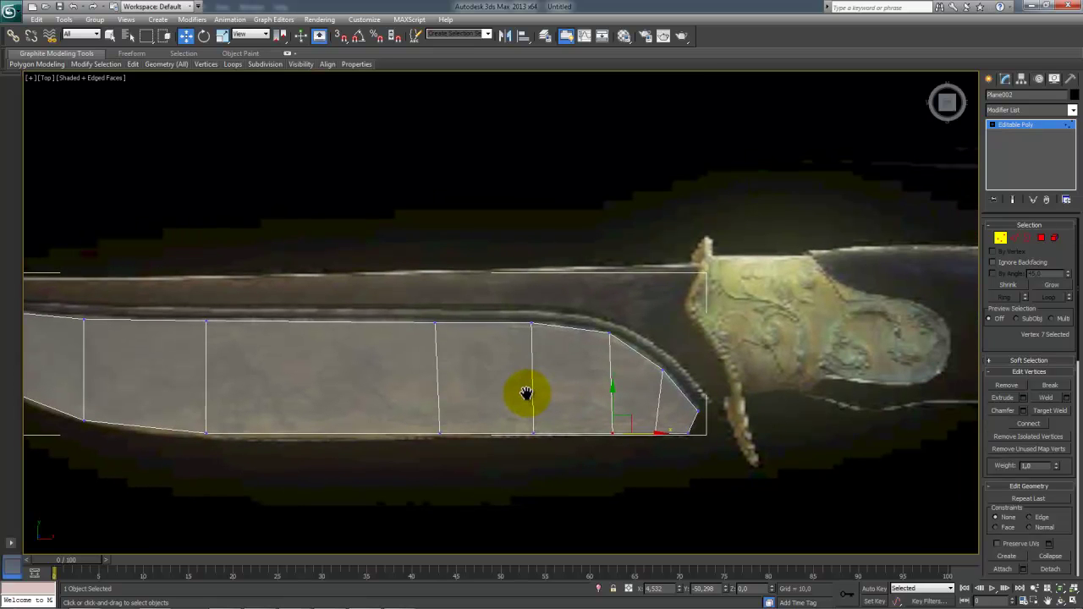
pyautogui.press('2')
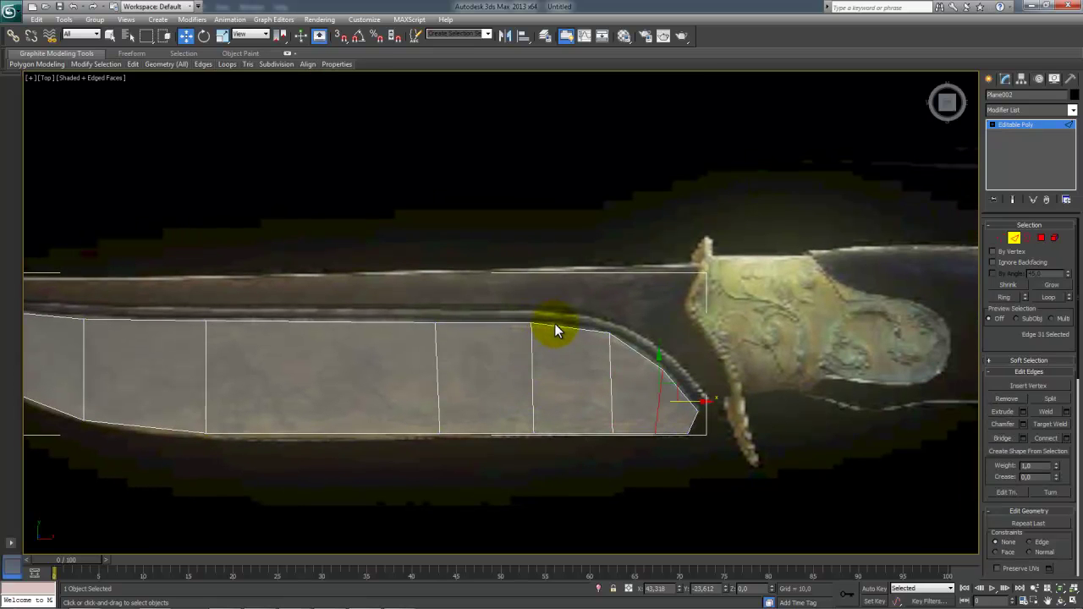
pyautogui.click(565, 326)
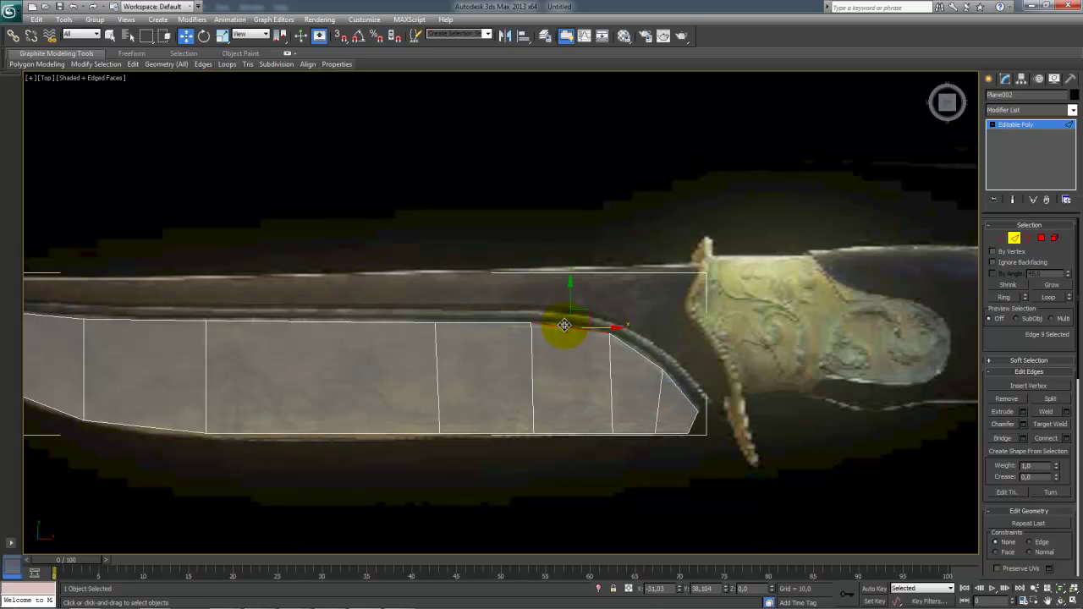
pyautogui.moveTo(564, 333); pyautogui.dragTo(461, 359, button='middle')
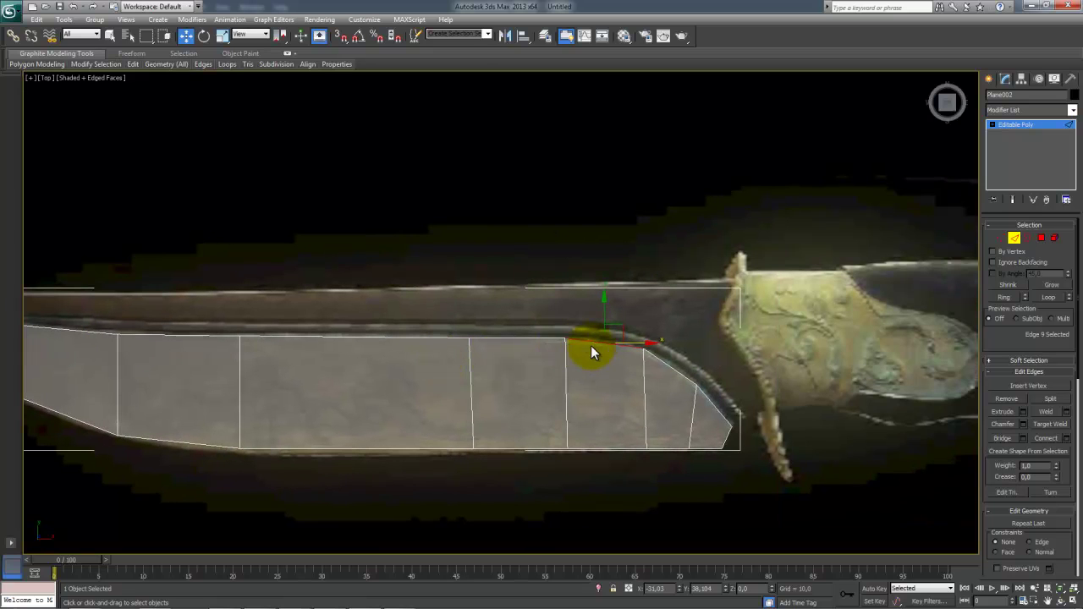
pyautogui.click(1049, 296)
pyautogui.moveTo(401, 299); pyautogui.dragTo(406, 366)
pyautogui.keyDown('ctrl'); pyautogui.moveTo(498, 315); pyautogui.dragTo(512, 364); pyautogui.keyUp('ctrl')
pyautogui.keyDown('ctrl'); pyautogui.click(595, 320); pyautogui.keyUp('ctrl')
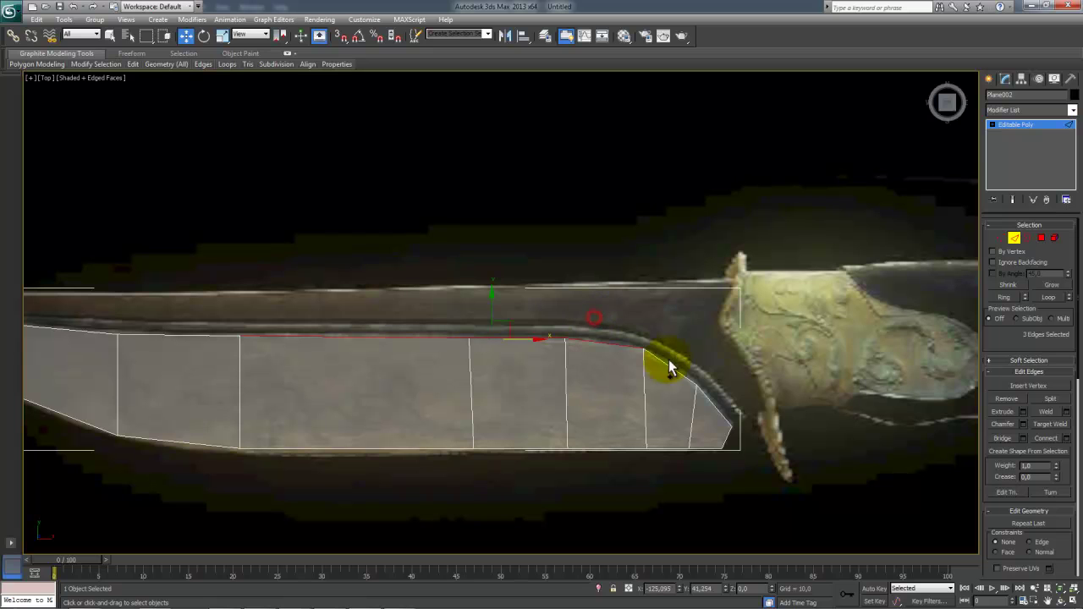
pyautogui.keyDown('ctrl'); pyautogui.click(718, 384); pyautogui.keyUp('ctrl')
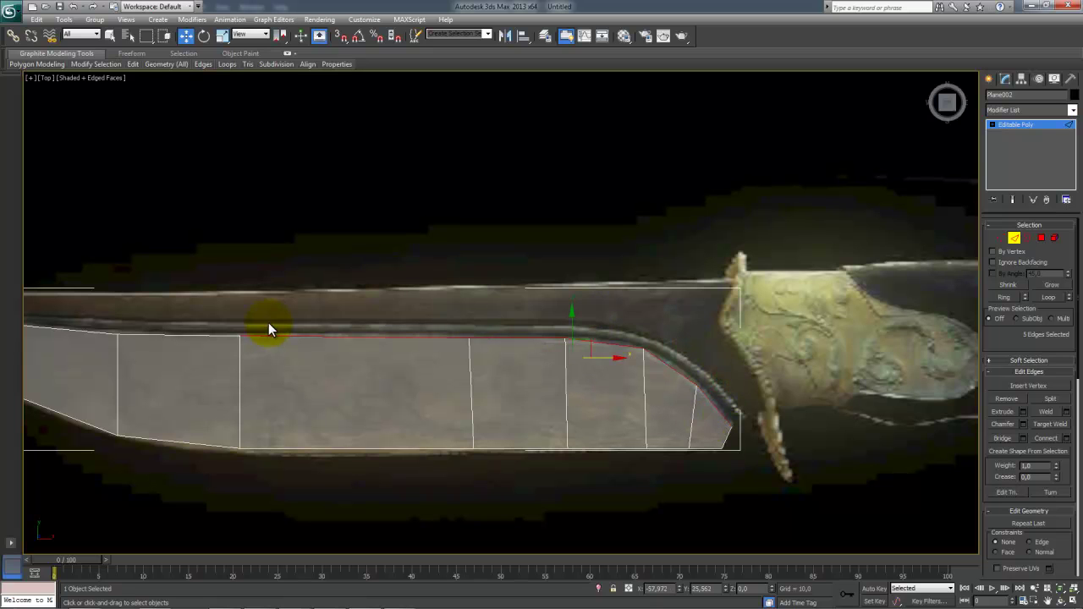
# Step: Add the remaining groove edges up to the tip to the selection and extend all ten upward as a new polygon strip
pyautogui.moveTo(261, 322); pyautogui.dragTo(470, 356, button='middle')
pyautogui.keyDown('ctrl'); pyautogui.click(390, 344); pyautogui.keyUp('ctrl')
pyautogui.keyDown('ctrl'); pyautogui.click(229, 362); pyautogui.keyUp('ctrl')
pyautogui.keyDown('ctrl'); pyautogui.click(163, 356); pyautogui.keyUp('ctrl')
pyautogui.keyDown('ctrl'); pyautogui.click(123, 349); pyautogui.keyUp('ctrl')
pyautogui.keyDown('ctrl'); pyautogui.click(100, 332); pyautogui.keyUp('ctrl')
pyautogui.scroll(5, 324, 339)
pyautogui.scroll(-3, 330, 318)
pyautogui.moveTo(351, 317); pyautogui.dragTo(757, 363, button='middle')
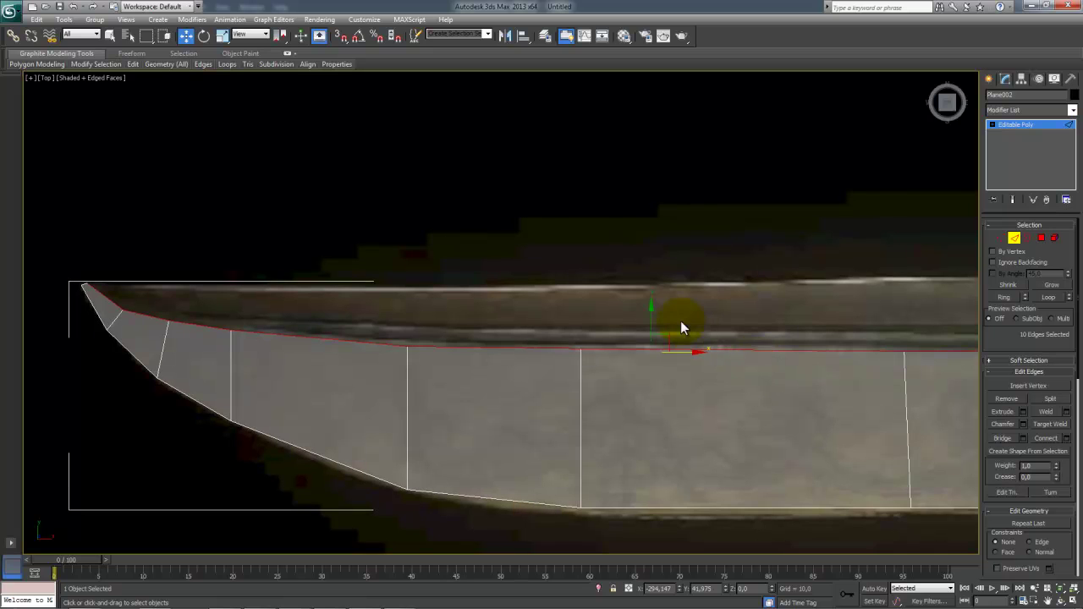
pyautogui.keyDown('shift'); pyautogui.moveTo(651, 311); pyautogui.dragTo(656, 259); pyautogui.keyUp('shift')
# Step: Lower the new strip's vertices nearest the tip onto the blade's back, at about Y 82.7
pyautogui.press('1')
pyautogui.moveTo(229, 255); pyautogui.dragTo(615, 330, button='middle')
pyautogui.scroll(2, 614, 329)
pyautogui.moveTo(484, 256); pyautogui.dragTo(434, 360)
pyautogui.click(465, 317)
pyautogui.moveTo(474, 308); pyautogui.dragTo(481, 368)
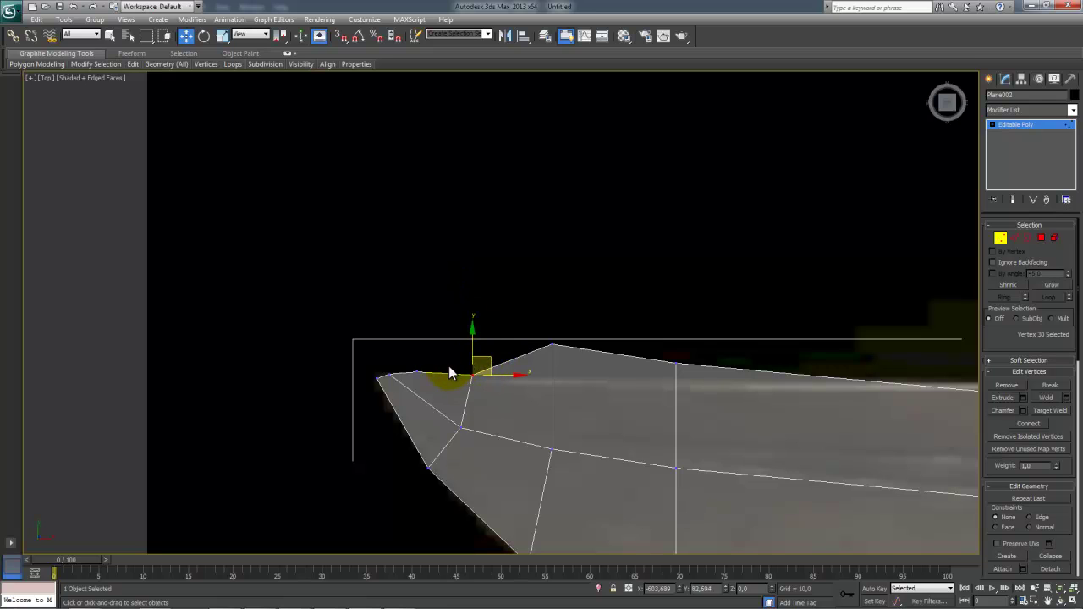
pyautogui.moveTo(416, 371); pyautogui.dragTo(418, 375)
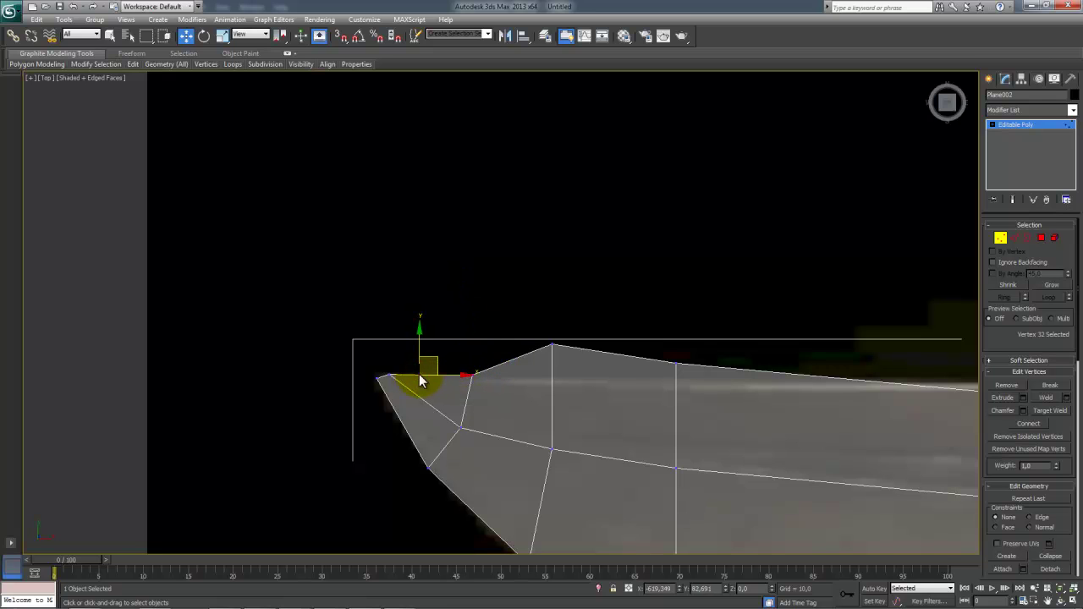
# Step: Lower the next two columns' top vertices onto the blade's back, placing the farther one at about Y 80.7, and level the neighbouring vertex near the tip
pyautogui.moveTo(534, 322); pyautogui.dragTo(586, 367)
pyautogui.moveTo(568, 331); pyautogui.dragTo(572, 365)
pyautogui.moveTo(458, 355); pyautogui.dragTo(496, 392)
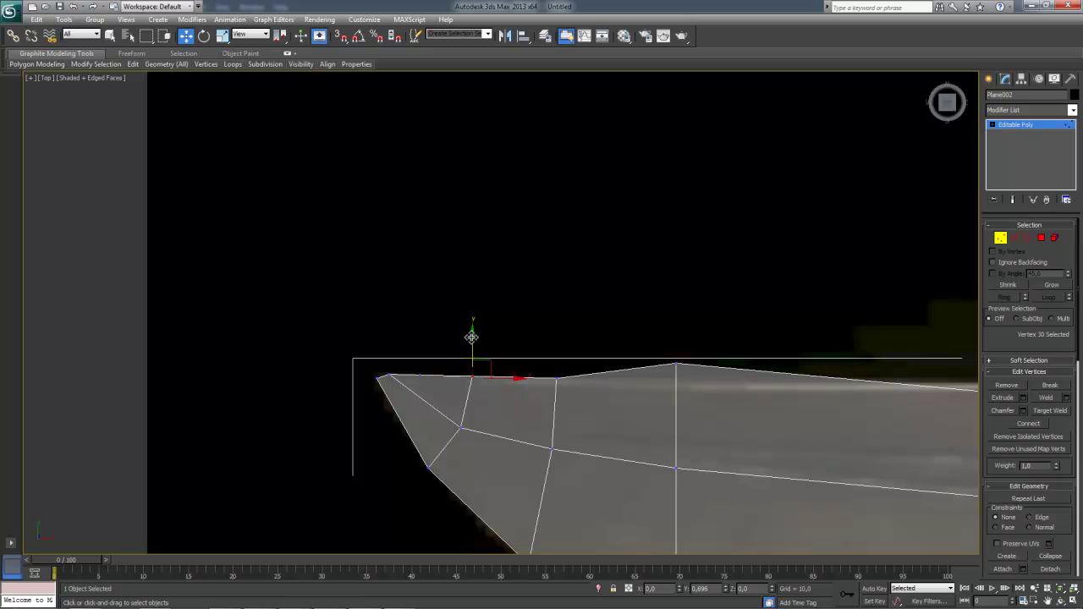
pyautogui.click(692, 368)
pyautogui.moveTo(674, 330); pyautogui.dragTo(673, 347)
# Step: Move the two outermost tip vertices down along the blade's curve, to about X -625.3, Y 73.1
pyautogui.moveTo(731, 385); pyautogui.dragTo(414, 343, button='middle')
pyautogui.scroll(-2, 475, 334)
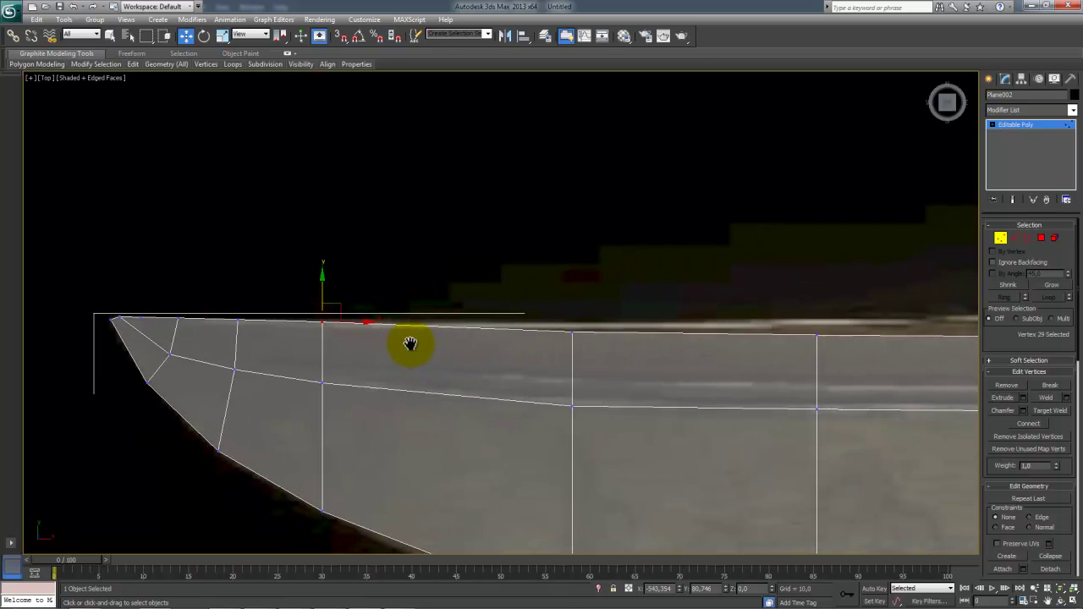
pyautogui.moveTo(479, 358); pyautogui.dragTo(539, 363, button='middle')
pyautogui.scroll(2, 590, 370)
pyautogui.moveTo(318, 298); pyautogui.dragTo(388, 341)
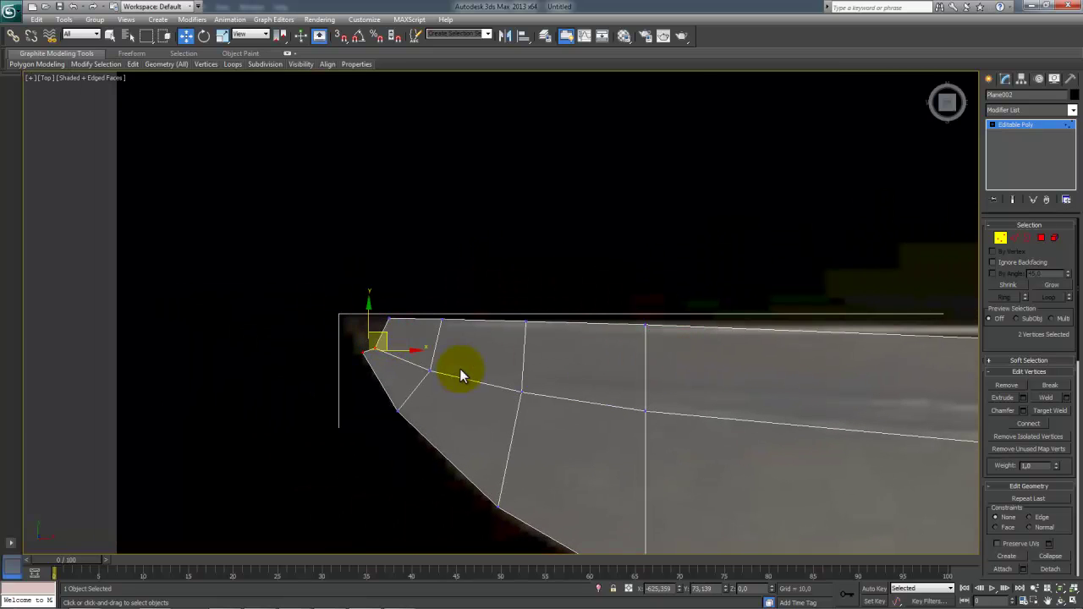
# Step: Pull the strip's two outermost vertices at the handle end outward to the guard's edge
pyautogui.moveTo(459, 378); pyautogui.dragTo(428, 354, button='middle')
pyautogui.scroll(-3, 432, 354)
pyautogui.moveTo(556, 391); pyautogui.dragTo(218, 398, button='middle')
pyautogui.moveTo(517, 398); pyautogui.dragTo(128, 357, button='middle')
pyautogui.moveTo(680, 351); pyautogui.dragTo(601, 360, button='middle')
pyautogui.moveTo(631, 379); pyautogui.dragTo(687, 403)
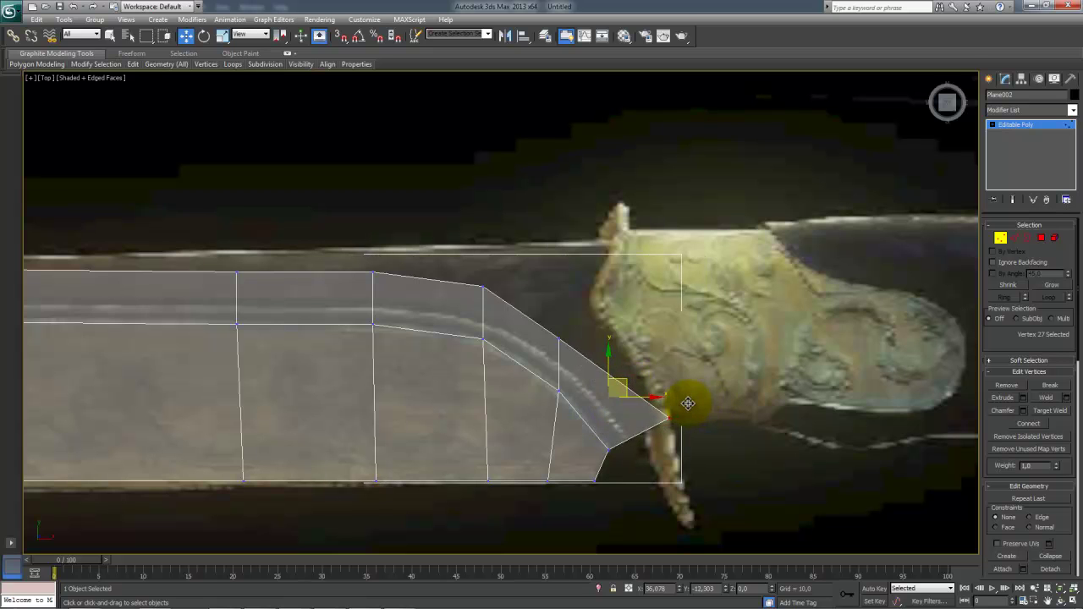
pyautogui.click(559, 341)
pyautogui.moveTo(568, 322); pyautogui.dragTo(644, 299)
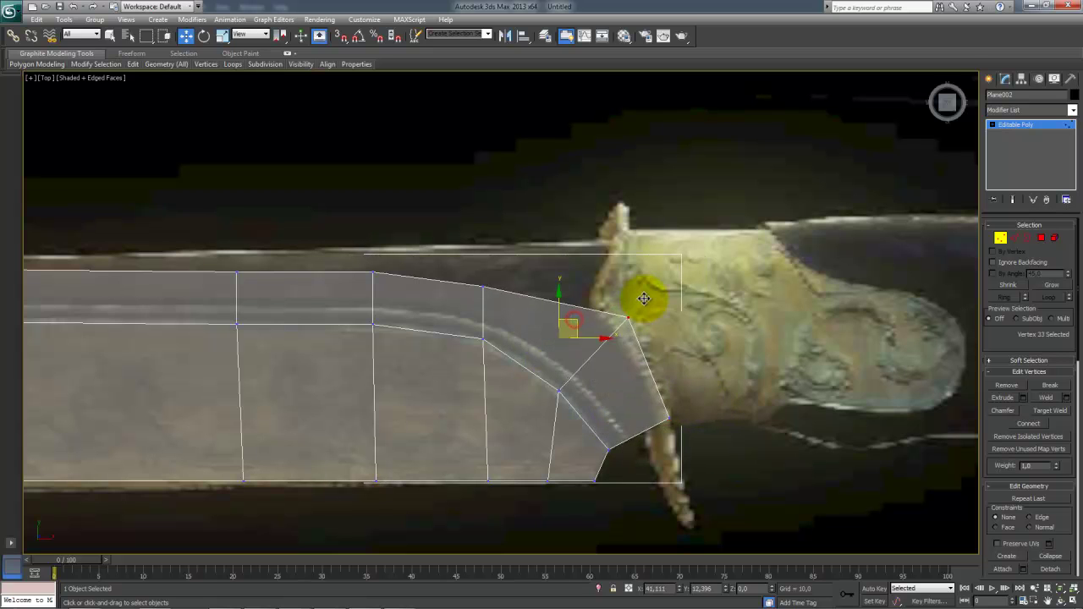
# Step: Raise the next column's top vertex to the blade's back and move the handle-end corner vertex to about X 103.7, Y 99.4
pyautogui.click(483, 287)
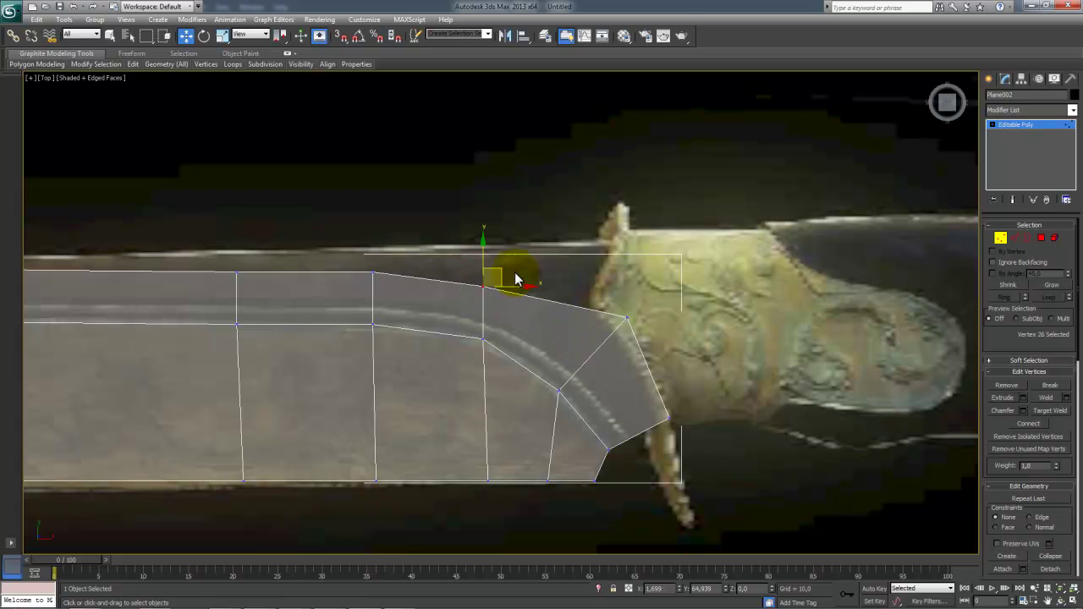
pyautogui.moveTo(500, 269); pyautogui.dragTo(620, 224)
pyautogui.moveTo(528, 230); pyautogui.dragTo(520, 227)
pyautogui.moveTo(654, 283); pyautogui.dragTo(591, 347)
pyautogui.moveTo(646, 301); pyautogui.dragTo(675, 229)
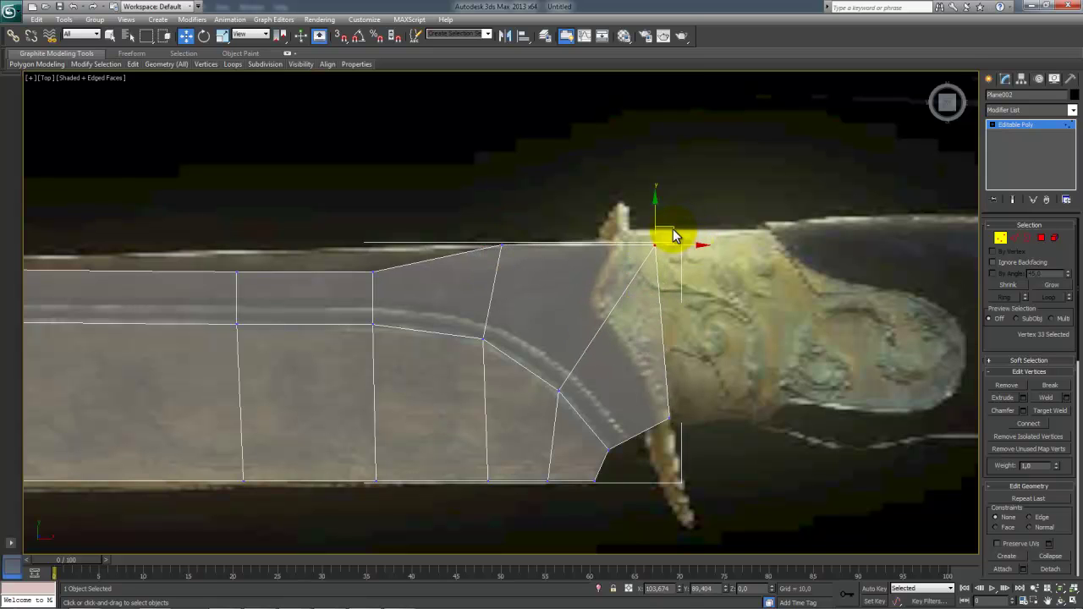
# Step: Raise the adjacent upper edge toward mid-blade onto the blade's back, at about Y 87.9
pyautogui.press('2')
pyautogui.click(296, 272)
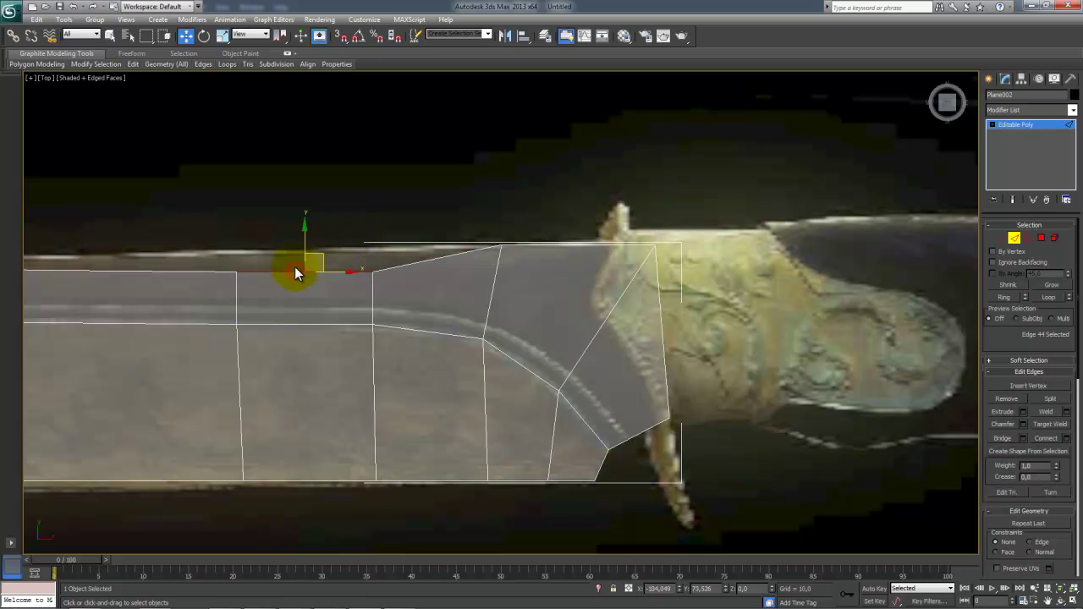
pyautogui.moveTo(306, 236); pyautogui.dragTo(313, 219)
# Step: Try to extend the blade's end edge over the handle in two segments, narrowing it and rotating the outer edge
pyautogui.moveTo(680, 331); pyautogui.dragTo(585, 293, button='middle')
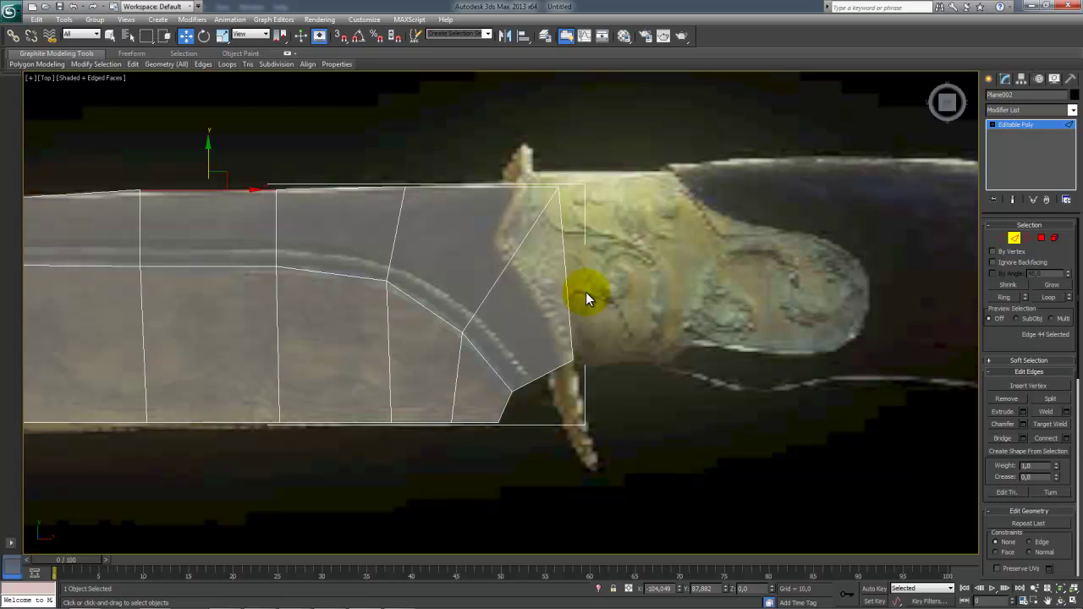
pyautogui.click(568, 305)
pyautogui.keyDown('shift'); pyautogui.moveTo(600, 278); pyautogui.dragTo(755, 273); pyautogui.keyUp('shift')
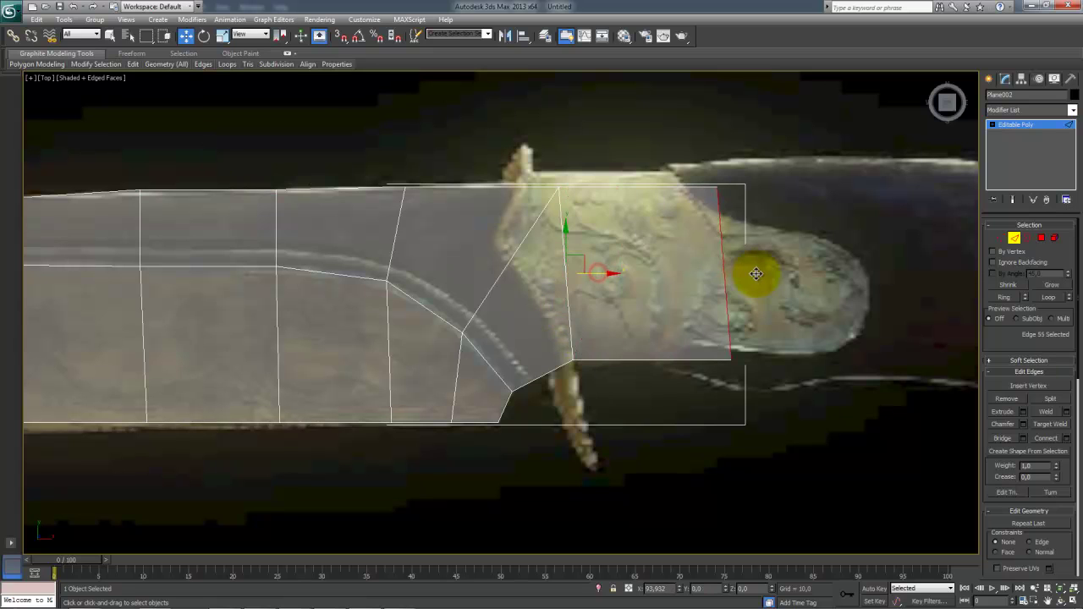
pyautogui.press('r')
pyautogui.moveTo(720, 222); pyautogui.dragTo(1030, 295)
pyautogui.press('w')
pyautogui.moveTo(636, 271); pyautogui.dragTo(401, 243, button='middle')
pyautogui.press('e')
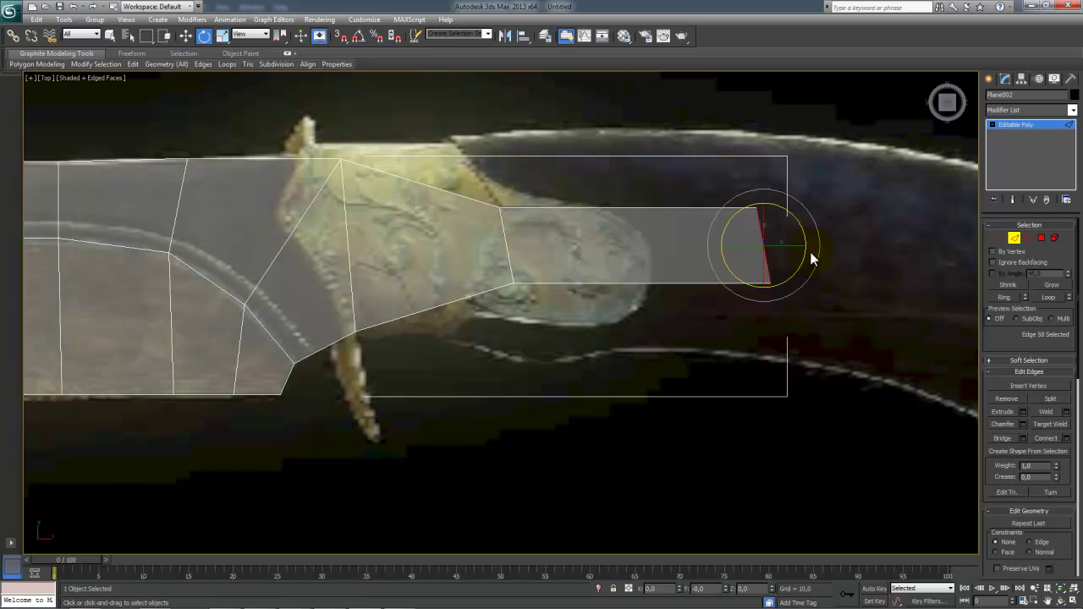
pyautogui.moveTo(802, 264); pyautogui.dragTo(786, 277)
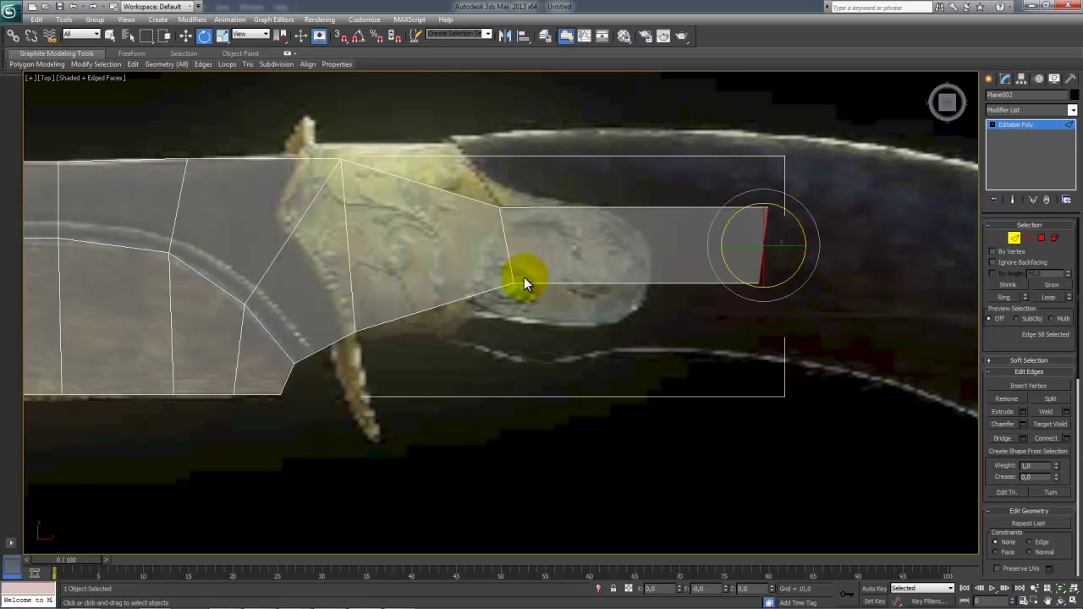
# Step: Delete the two trial polygons extending over the handle
pyautogui.press('4')
pyautogui.moveTo(454, 102); pyautogui.dragTo(631, 281)
pyautogui.click(760, 349)
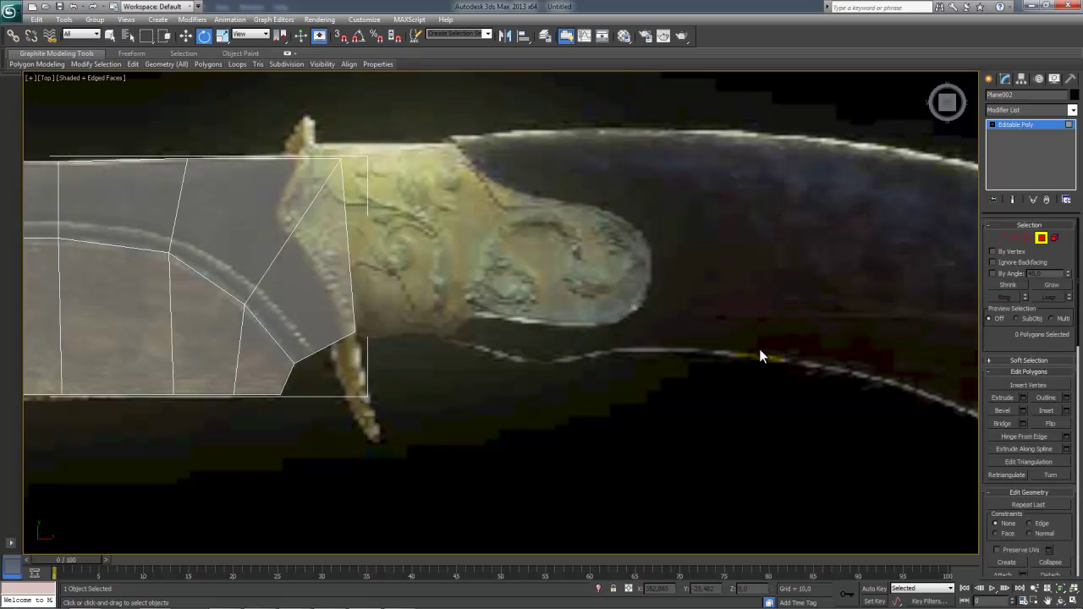
# Step: Raise the two upper vertices between the tip and mid-blade onto the blade's back, the one nearer the tip at about Y 80.2
pyautogui.moveTo(387, 235); pyautogui.dragTo(960, 262, button='middle')
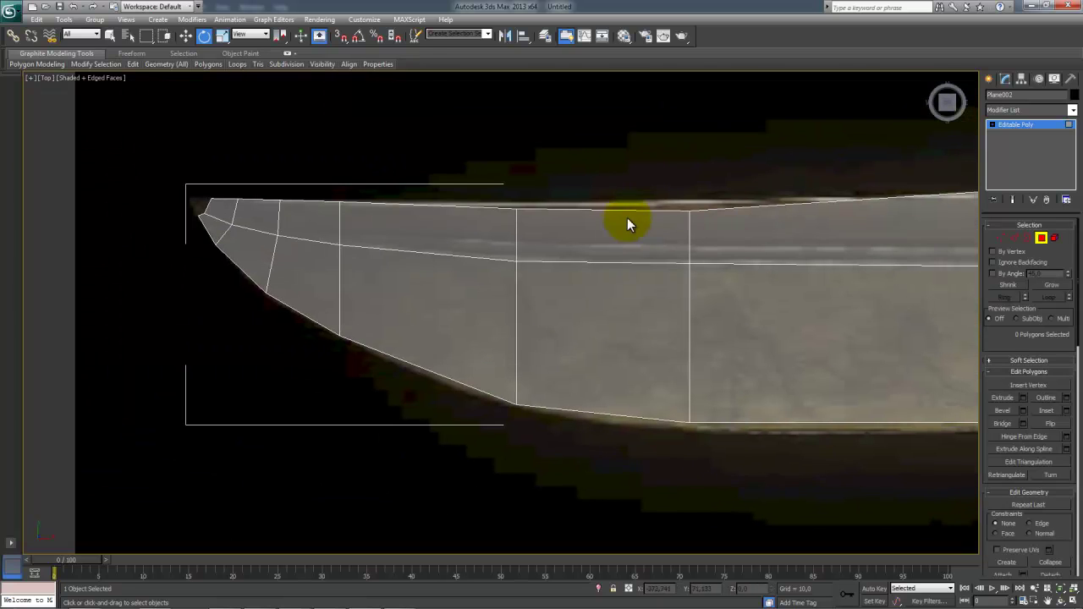
pyautogui.press('1')
pyautogui.click(692, 209)
pyautogui.press('w')
pyautogui.moveTo(692, 181); pyautogui.dragTo(691, 172)
pyautogui.click(516, 203)
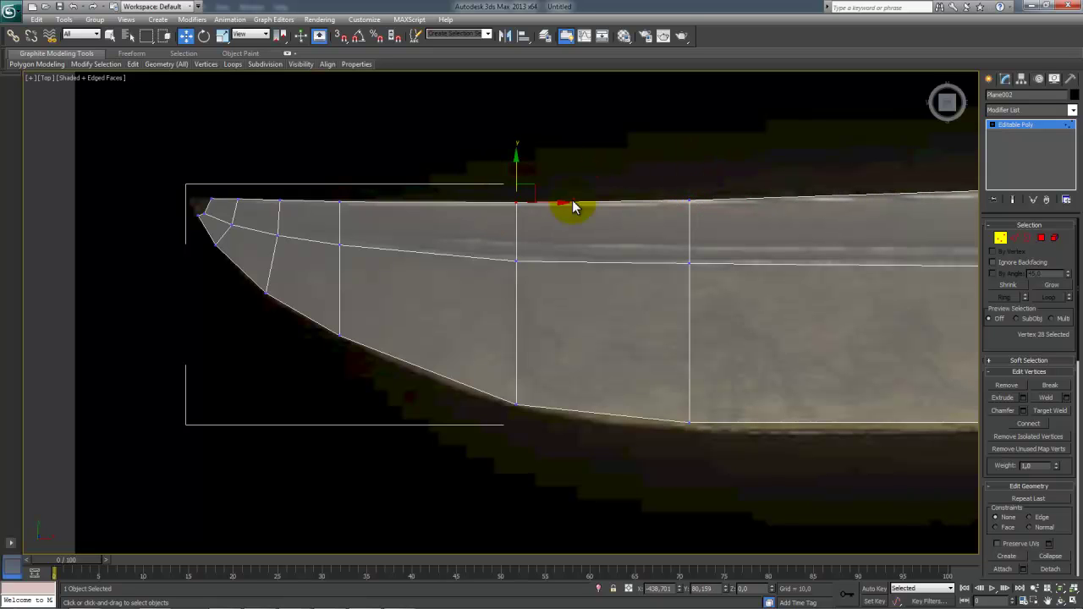
# Step: Examine how the mesh fits the blade image along its whole length, from the handle end to the tip
pyautogui.moveTo(791, 300); pyautogui.dragTo(429, 307, button='middle')
pyautogui.scroll(-2, 456, 314)
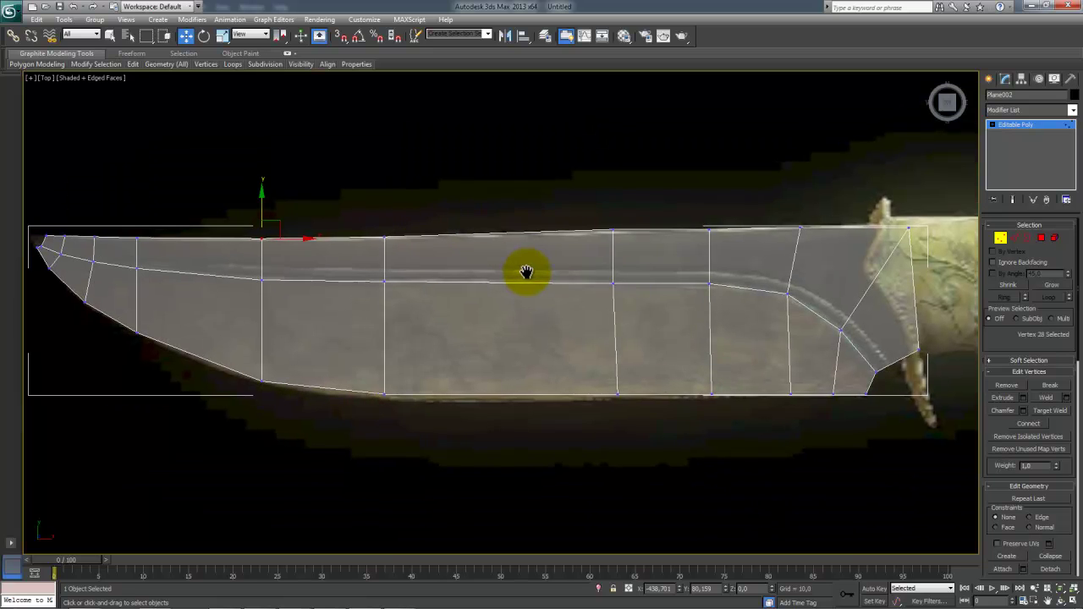
pyautogui.moveTo(518, 273); pyautogui.dragTo(527, 260, button='middle')
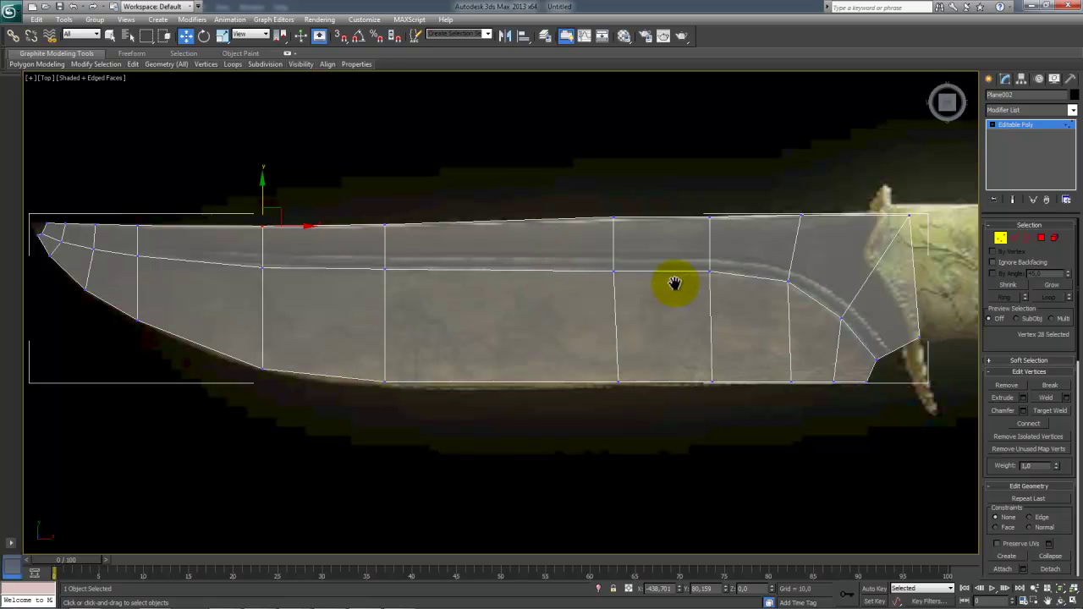
pyautogui.moveTo(717, 296); pyautogui.dragTo(499, 227, button='middle')
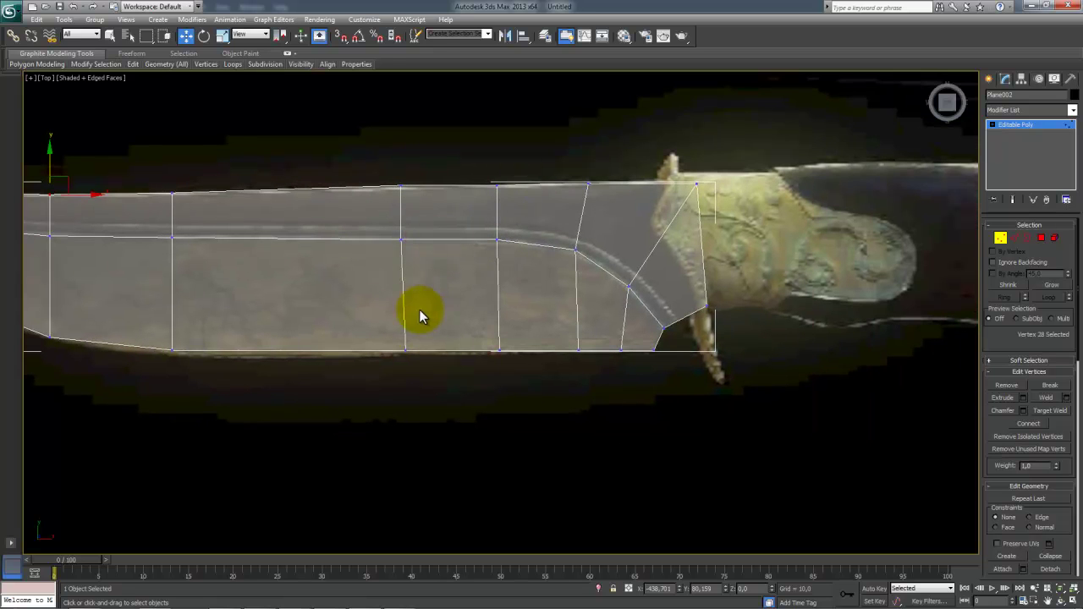
pyautogui.moveTo(160, 242); pyautogui.dragTo(449, 295, button='middle')
pyautogui.moveTo(245, 275); pyautogui.dragTo(650, 343, button='middle')
pyautogui.scroll(3, 682, 353)
pyautogui.moveTo(561, 316); pyautogui.dragTo(416, 285, button='middle')
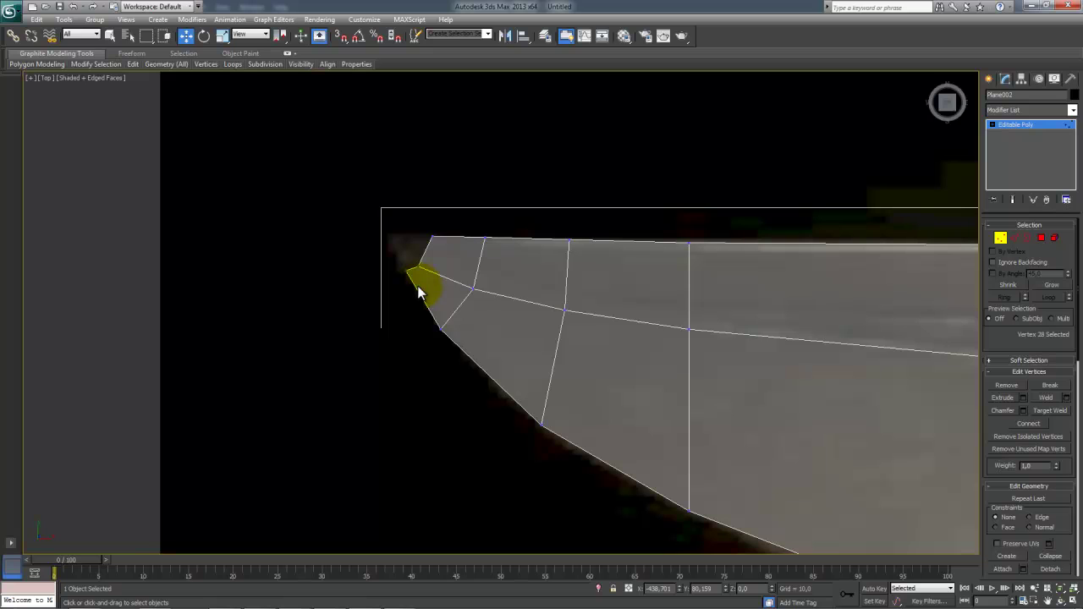
# Step: Extend the short edge at the tip up to the blade's point, at about X -630.4, Y 82.8
pyautogui.press('2')
pyautogui.click(412, 270)
pyautogui.click(398, 251)
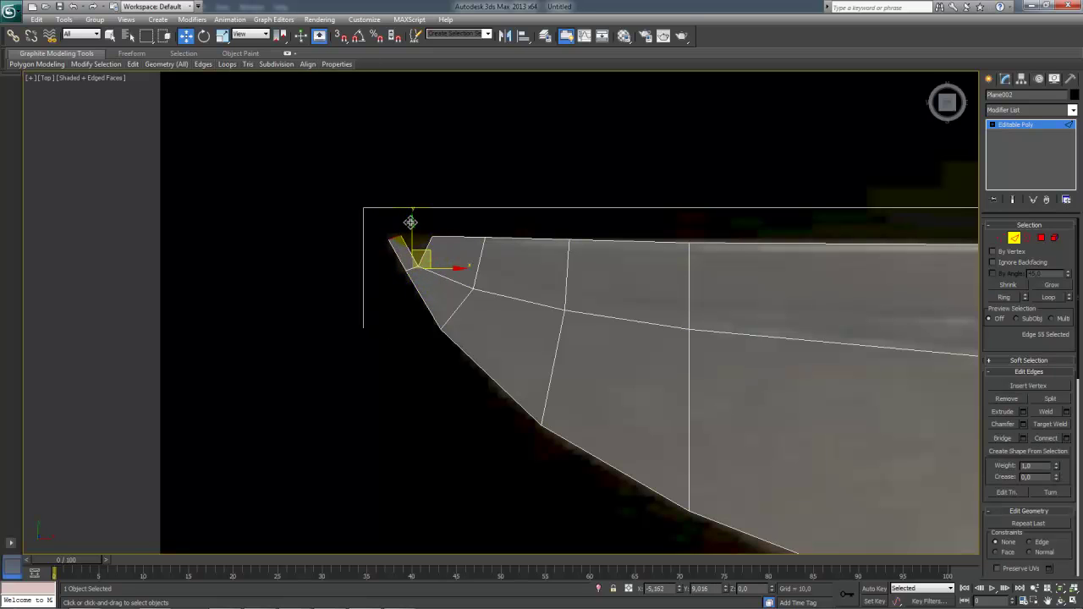
pyautogui.keyDown('shift'); pyautogui.moveTo(412, 218); pyautogui.dragTo(411, 221); pyautogui.keyUp('shift')
pyautogui.moveTo(428, 225); pyautogui.dragTo(456, 228, button='middle')
pyautogui.scroll(3, 457, 228)
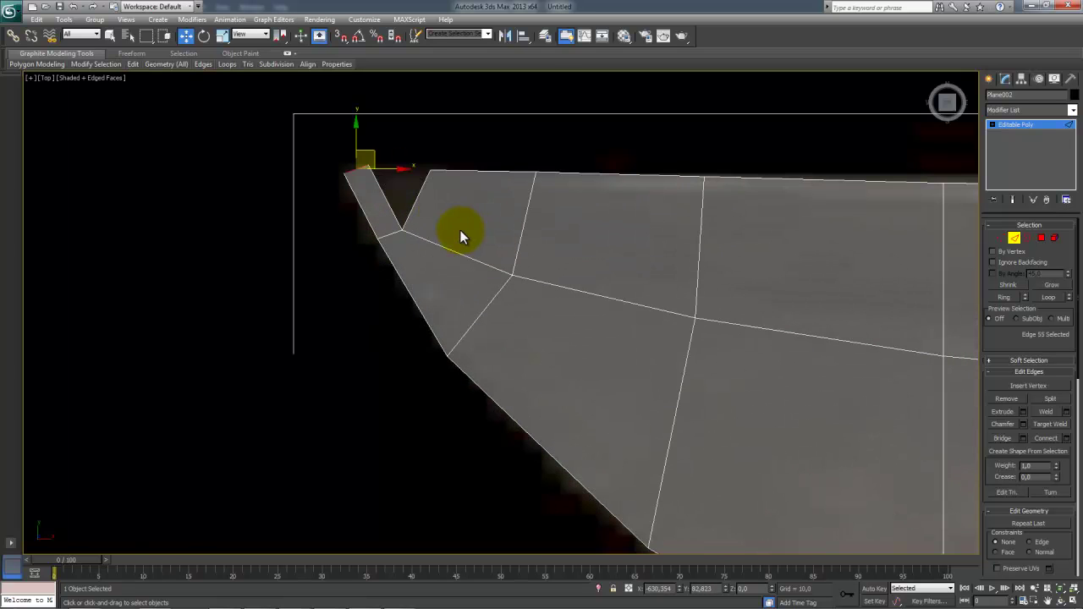
# Step: Move the new tip polygon's inner top vertex to about X -626.7, Y 82.7 and the vertex below the gap to about X -622.4, Y 74.6
pyautogui.press('1')
pyautogui.click(369, 167)
pyautogui.moveTo(394, 160); pyautogui.dragTo(406, 162)
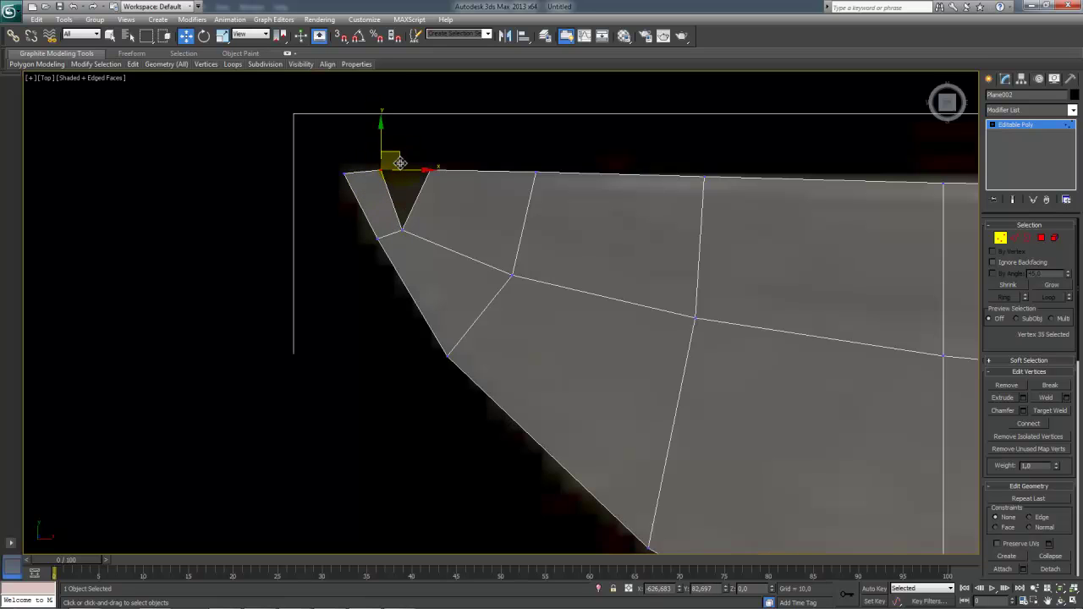
pyautogui.click(404, 230)
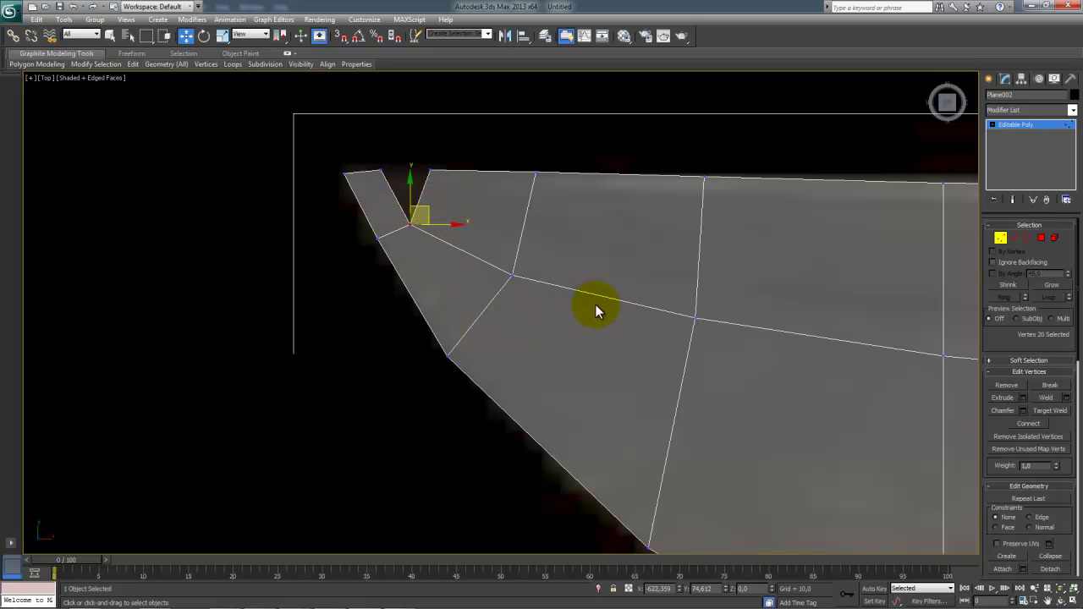
pyautogui.moveTo(996, 333); pyautogui.dragTo(1004, 249)
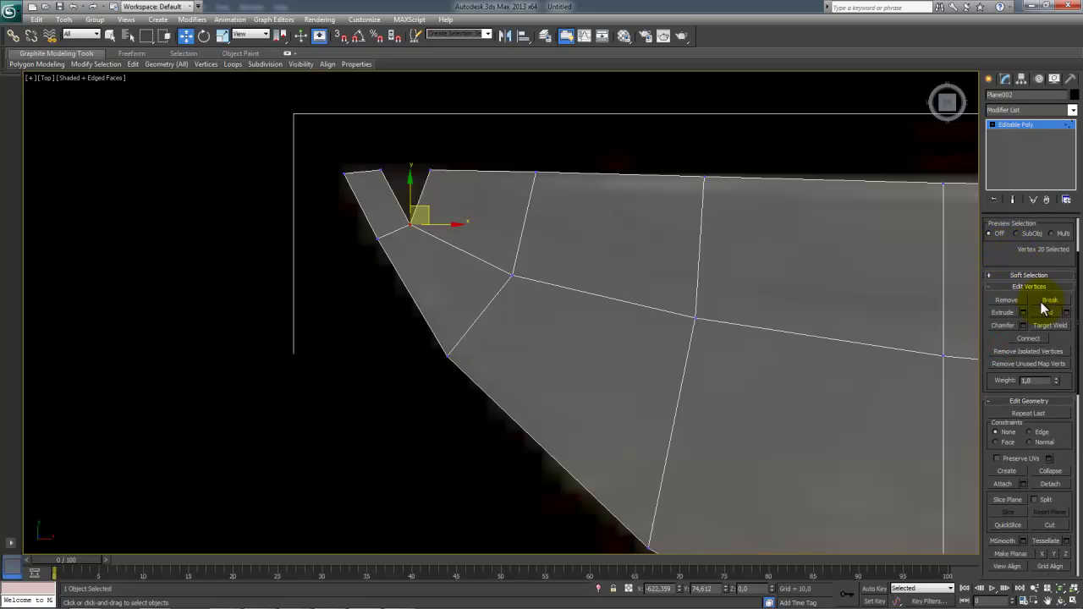
# Step: Try to target-weld the back vertex across the gap onto the tip polygon's inner top vertex, and undo the weld
pyautogui.click(1051, 326)
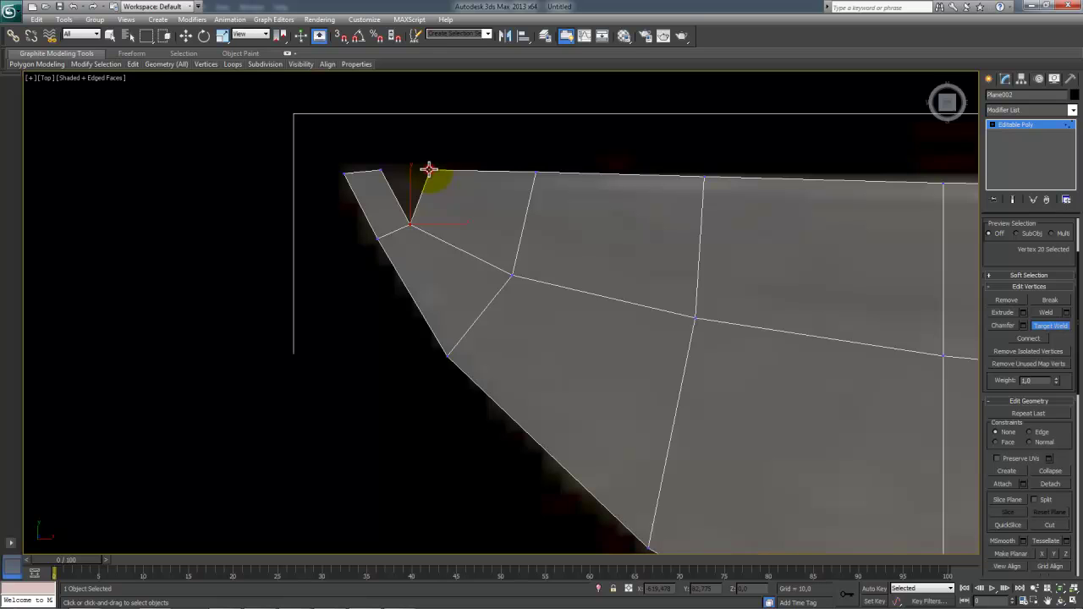
pyautogui.click(381, 171)
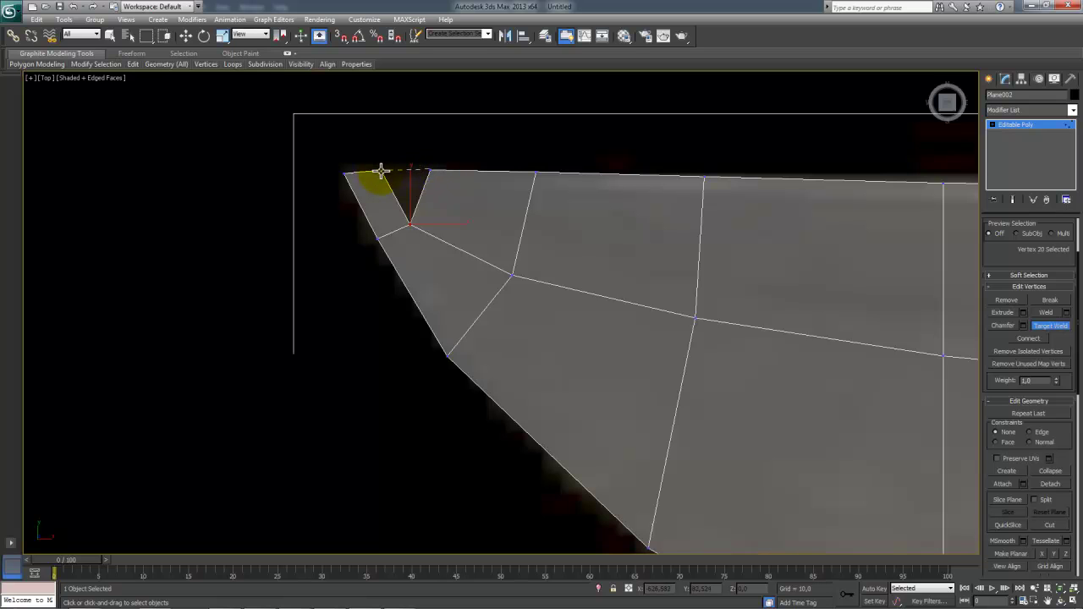
pyautogui.click(380, 171)
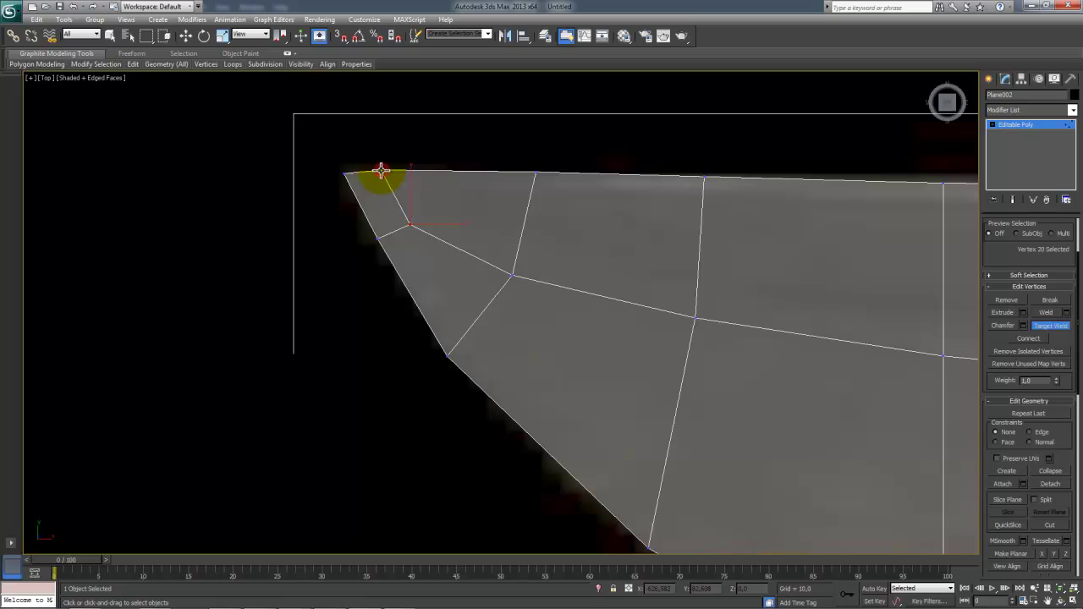
pyautogui.rightClick(414, 158)
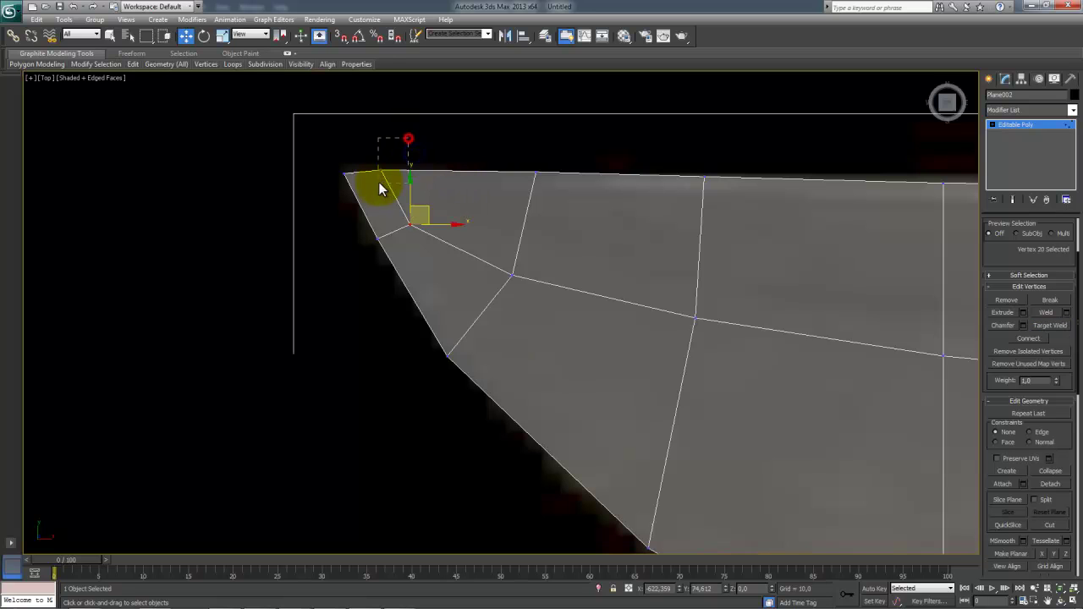
pyautogui.click(381, 178)
pyautogui.moveTo(435, 128); pyautogui.dragTo(379, 181)
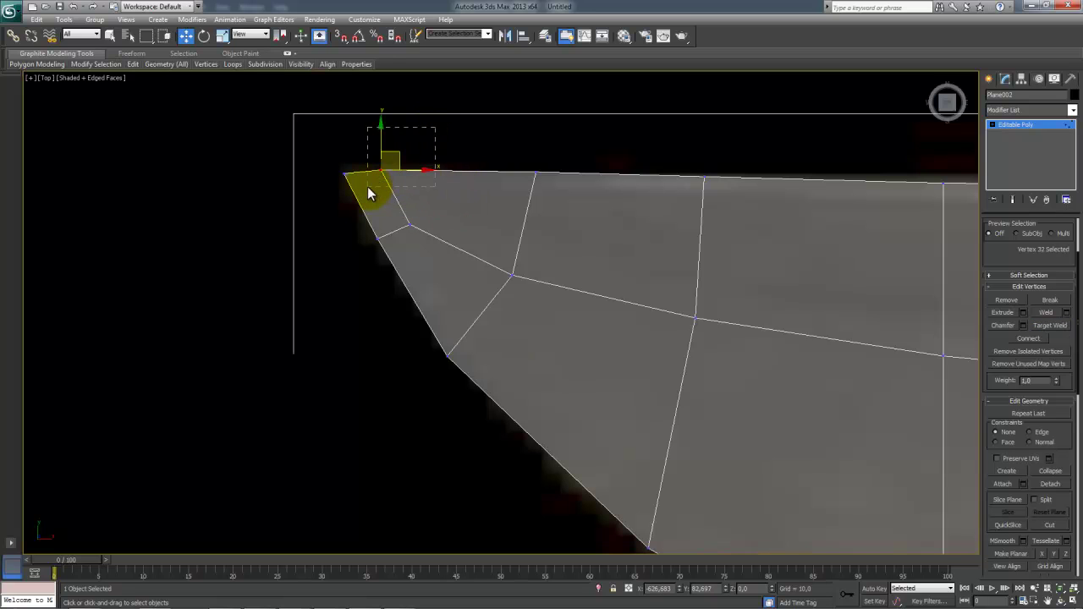
pyautogui.moveTo(993, 338); pyautogui.dragTo(994, 361)
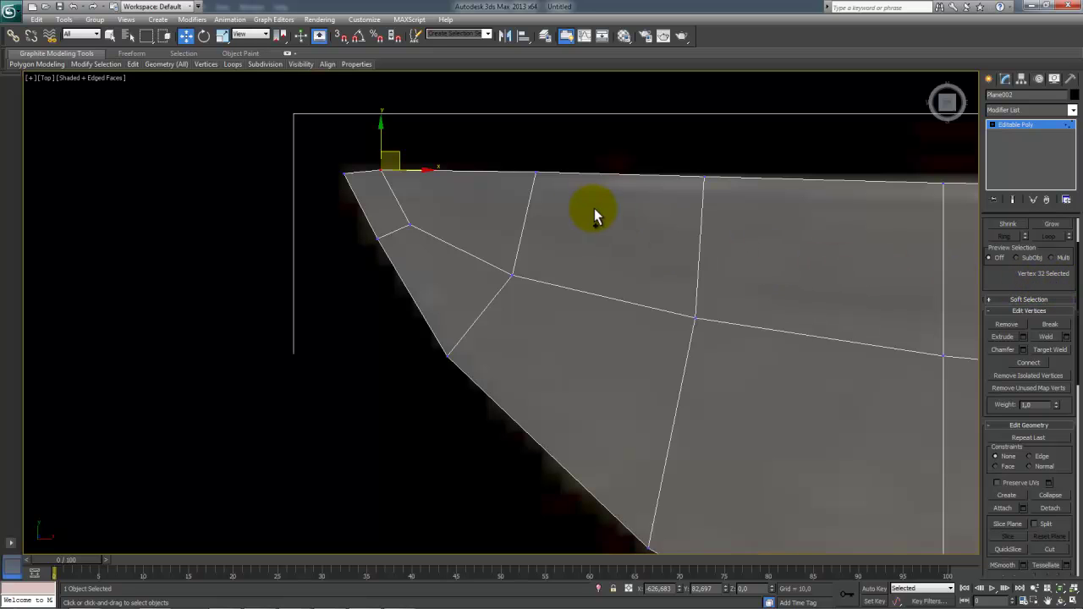
pyautogui.hotkey('ctrl', 'z')
pyautogui.hotkey('ctrl', 'z')
# Step: Move the back vertex across the gap onto the tip polygon's inner top vertex, at about X -626.7, Y 82.7
pyautogui.moveTo(449, 147); pyautogui.dragTo(416, 166)
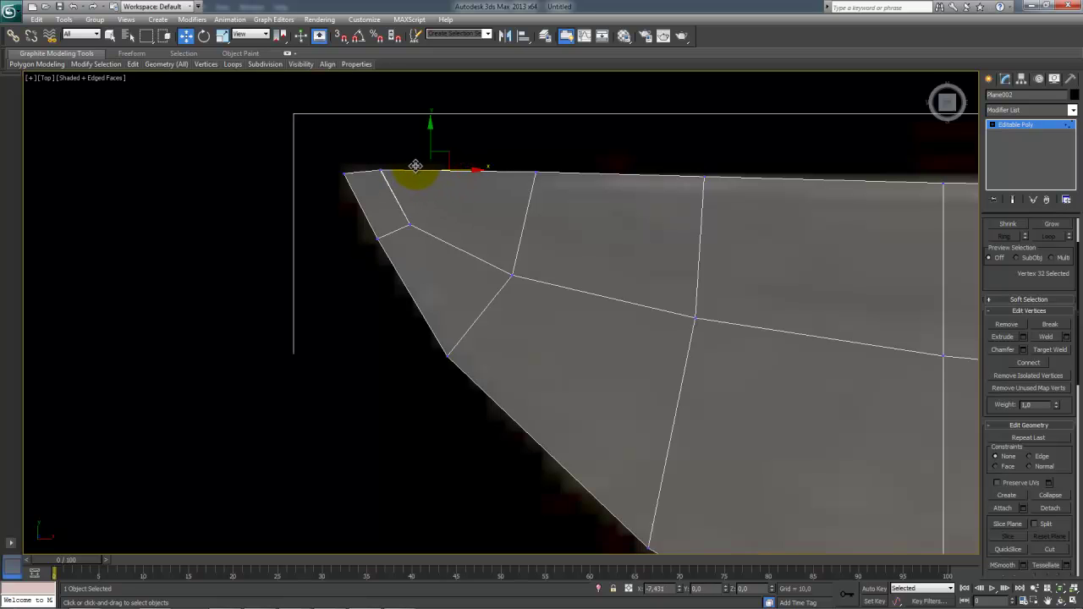
pyautogui.moveTo(411, 186); pyautogui.dragTo(460, 274, button='middle')
pyautogui.scroll(8, 547, 229)
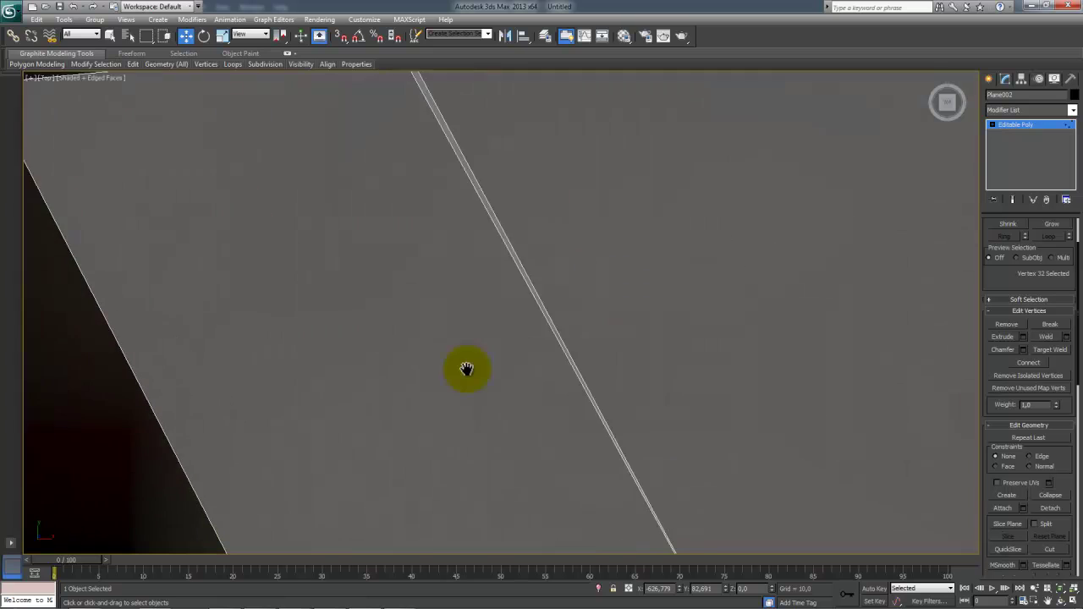
pyautogui.moveTo(387, 107); pyautogui.dragTo(396, 101)
pyautogui.scroll(-4, 550, 271)
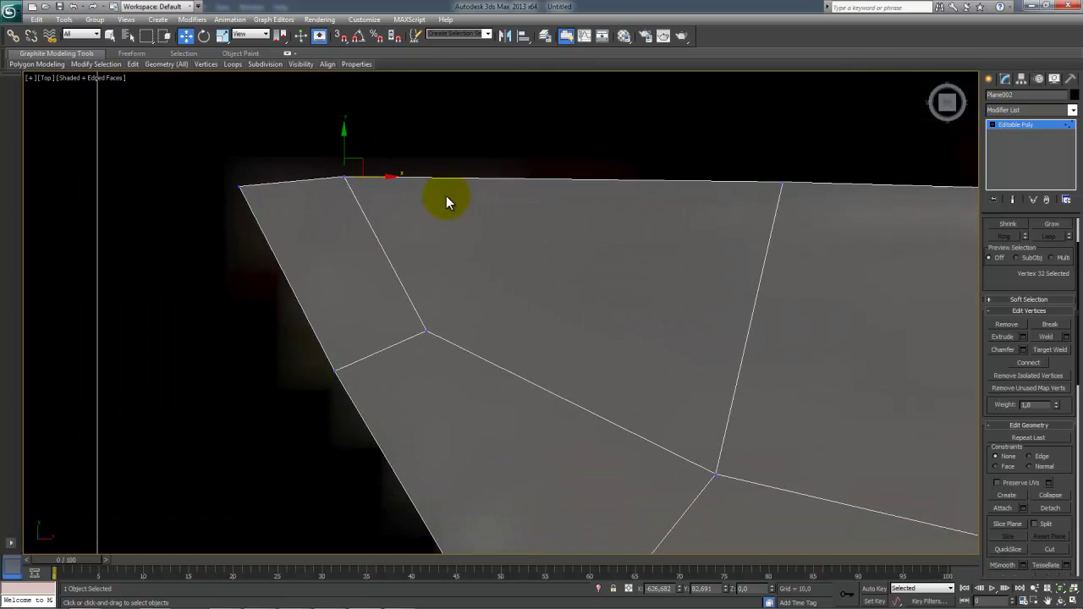
# Step: Select the two coinciding vertices at the closed gap and weld them, trying a weld threshold of about 7.33
pyautogui.scroll(-2, 473, 236)
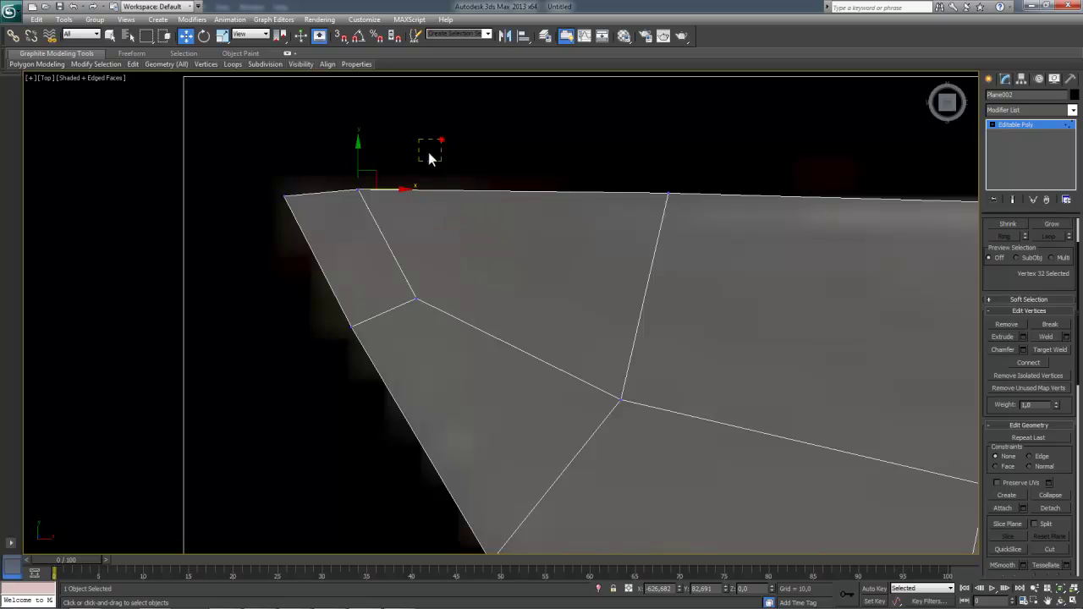
pyautogui.moveTo(336, 220); pyautogui.dragTo(337, 219)
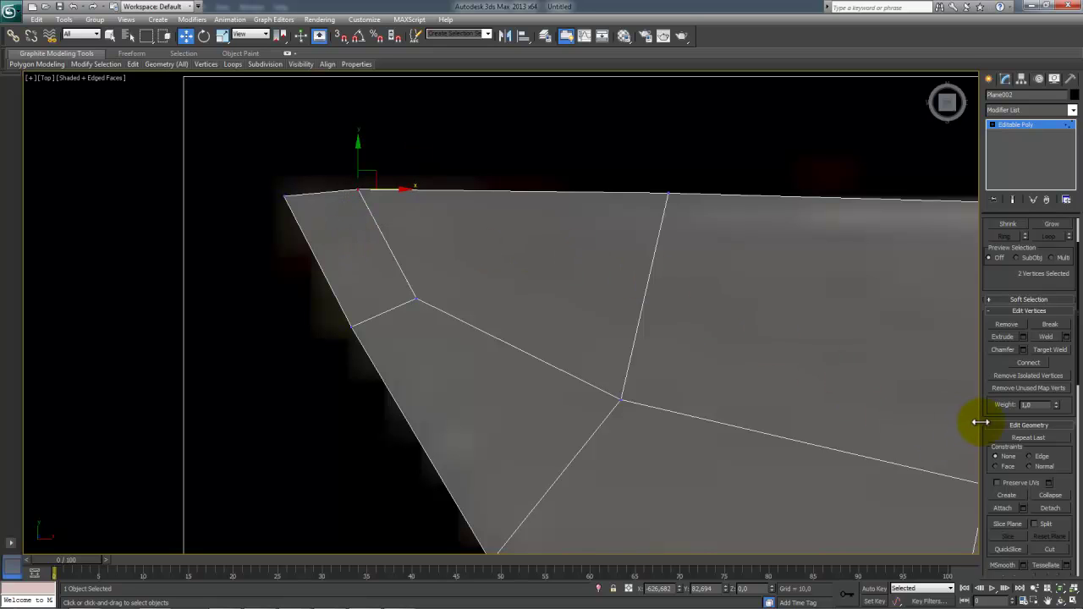
pyautogui.moveTo(991, 409); pyautogui.dragTo(992, 341)
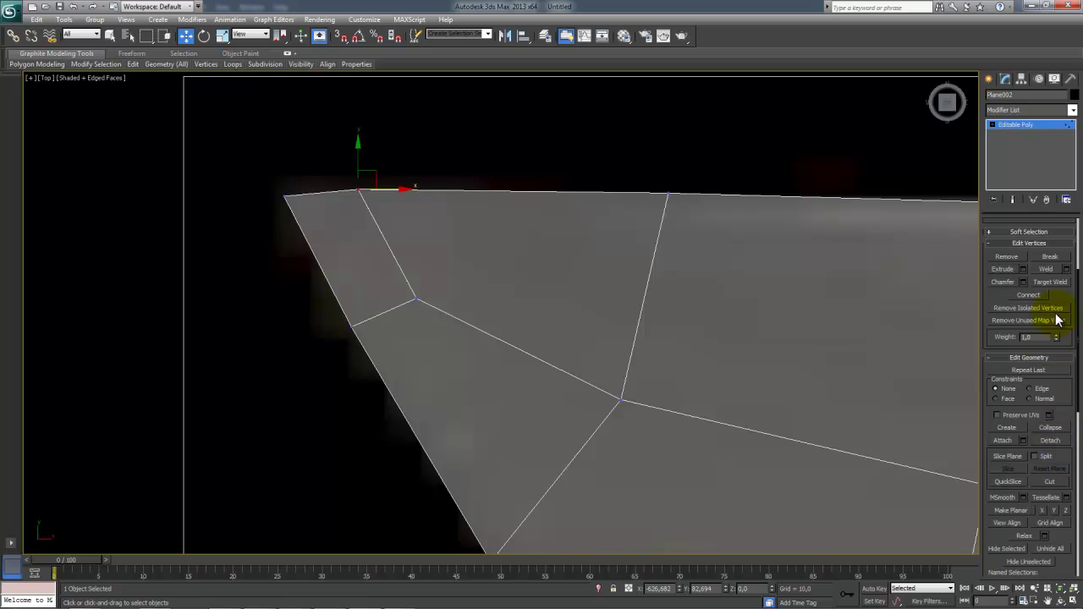
pyautogui.moveTo(1004, 296); pyautogui.dragTo(991, 411)
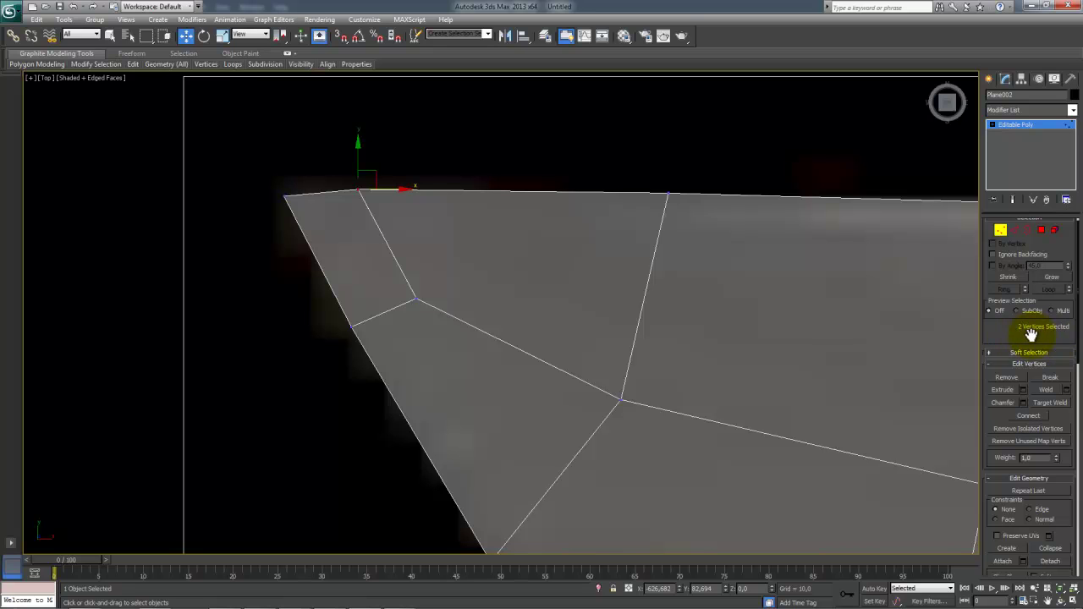
pyautogui.moveTo(1015, 336); pyautogui.dragTo(1011, 298)
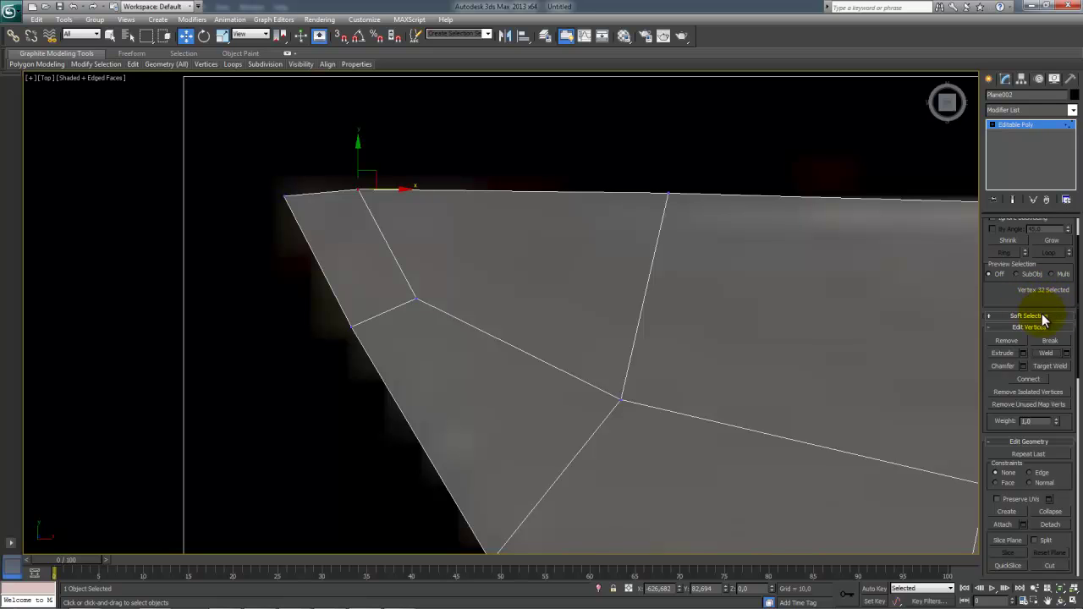
pyautogui.click(1067, 353)
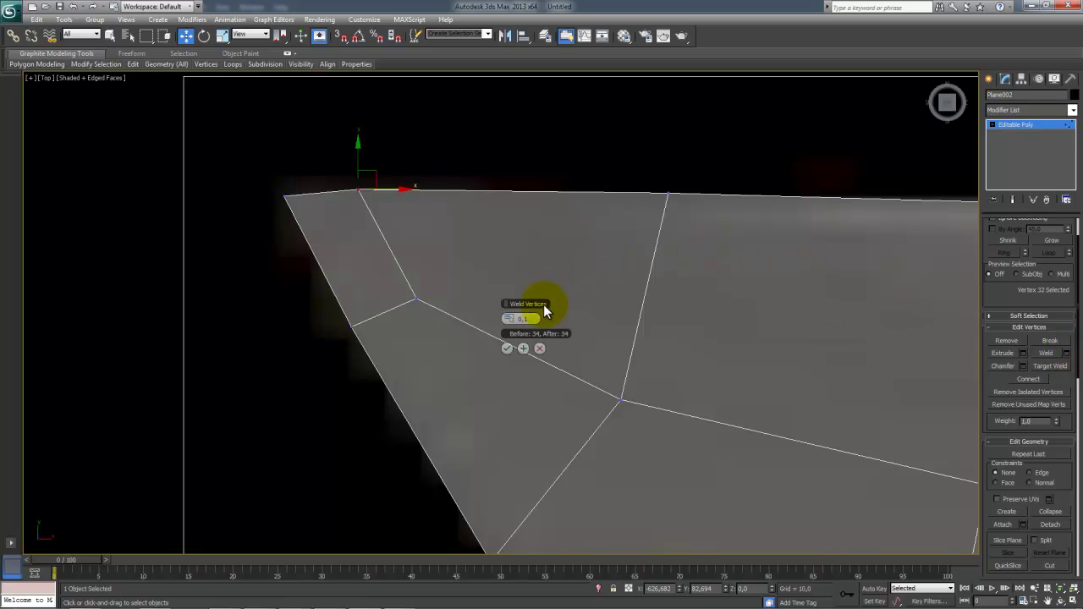
pyautogui.moveTo(513, 319); pyautogui.dragTo(566, 320)
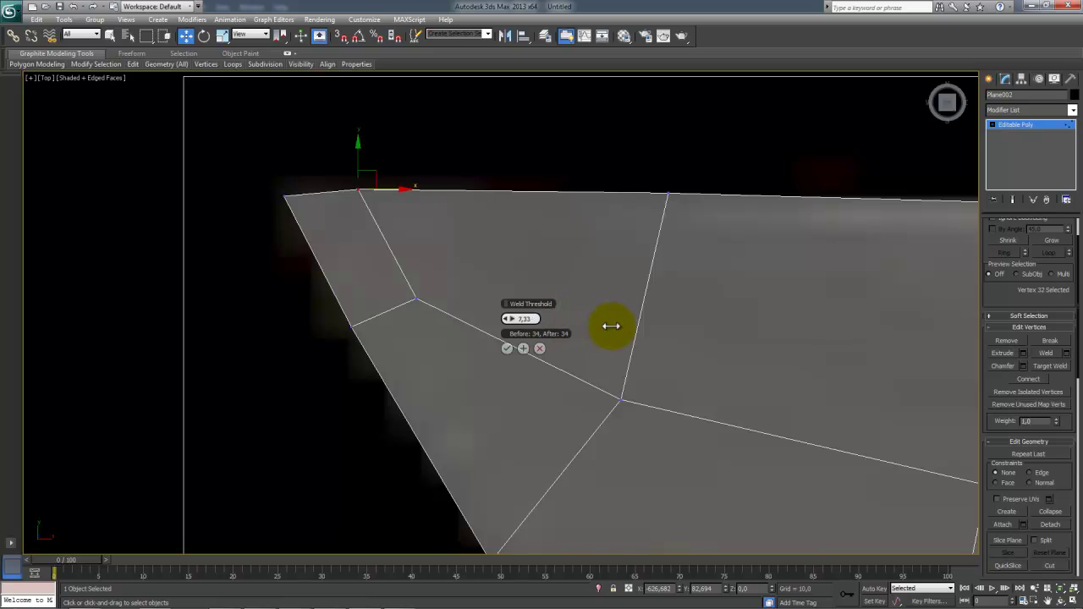
pyautogui.click(539, 348)
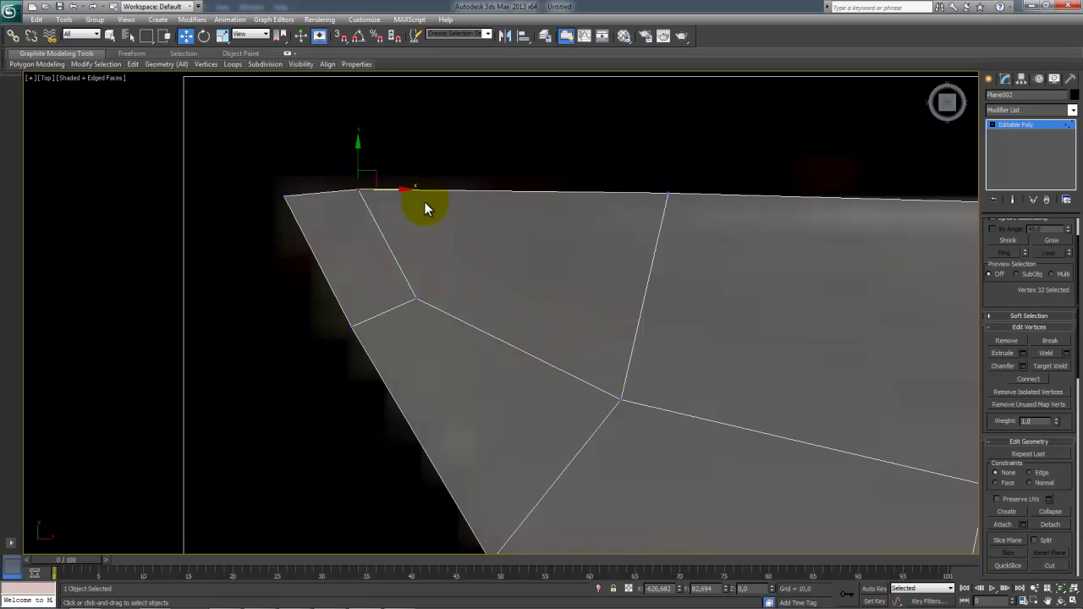
# Step: Spread the two gap vertices apart along the blade's back, and weld them together with a threshold of 14.56
pyautogui.click(360, 188)
pyautogui.moveTo(385, 190); pyautogui.dragTo(464, 190)
pyautogui.click(358, 190)
pyautogui.moveTo(320, 174); pyautogui.dragTo(509, 224)
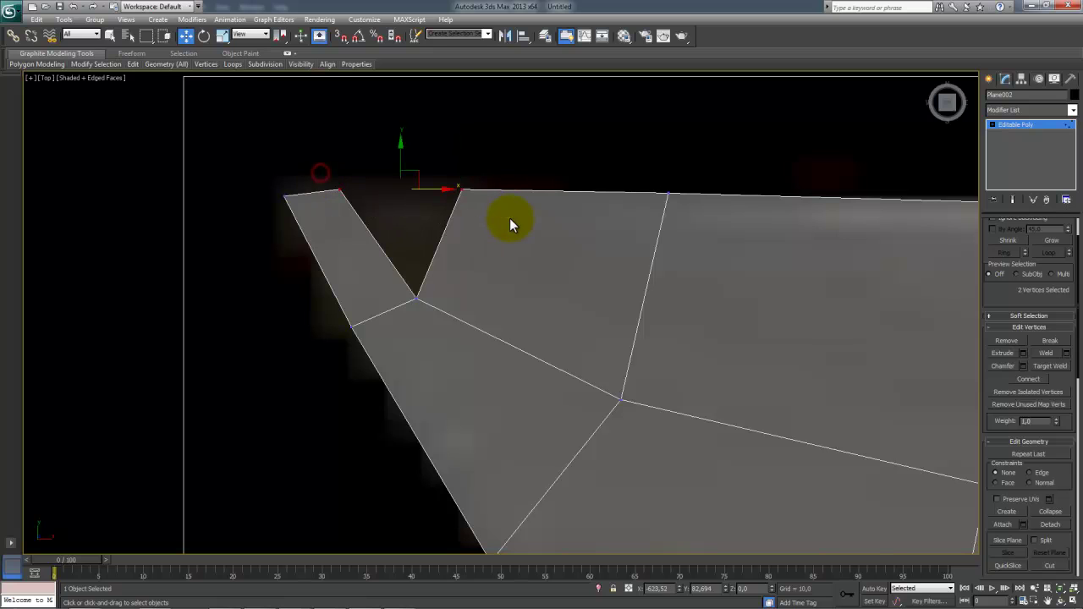
pyautogui.click(1058, 354)
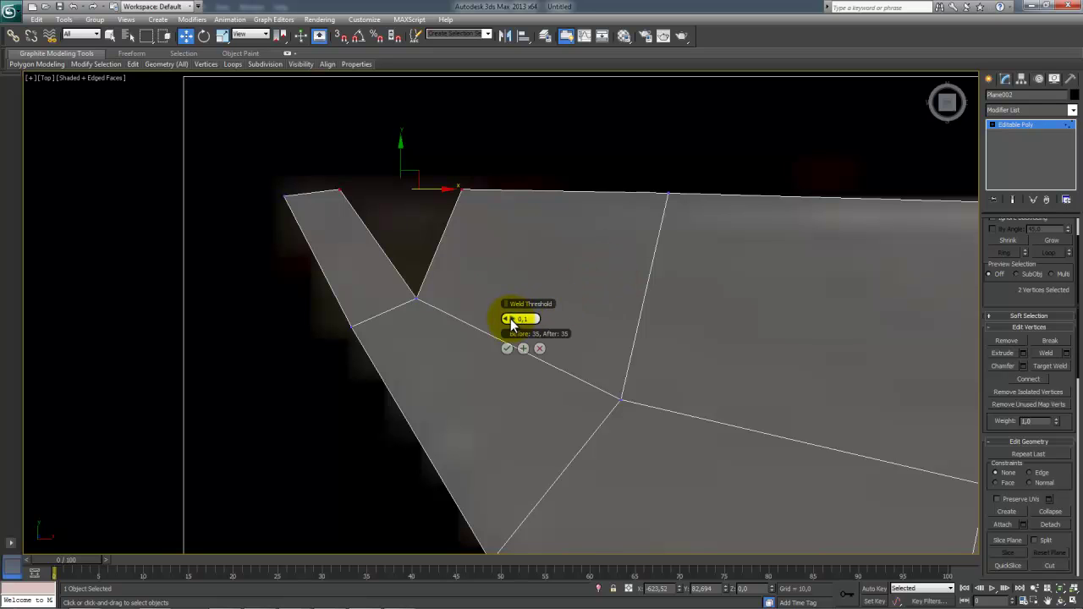
pyautogui.moveTo(511, 318); pyautogui.dragTo(700, 328)
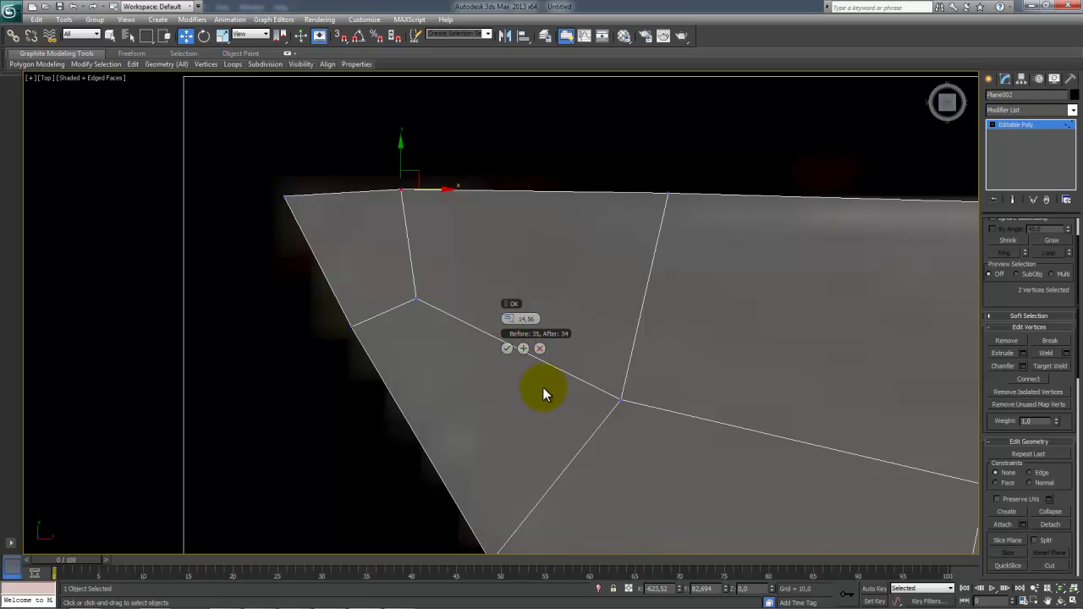
pyautogui.click(507, 349)
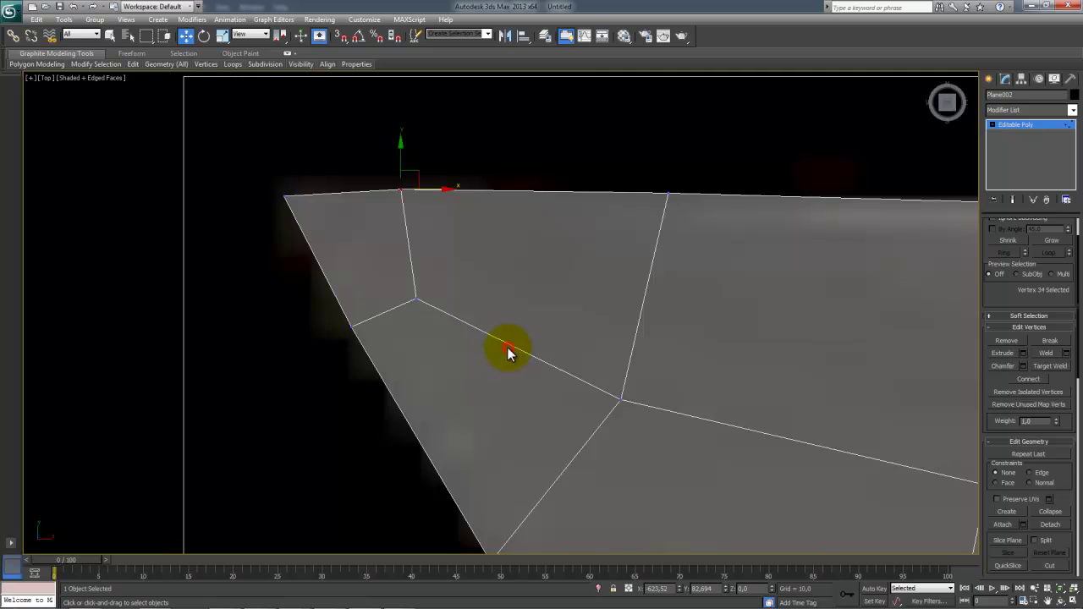
# Step: Move the welded vertex on the blade's back closer to the blade's point, checking the mesh around the tip
pyautogui.moveTo(436, 189); pyautogui.dragTo(399, 190)
pyautogui.moveTo(409, 248); pyautogui.dragTo(374, 211, button='middle')
pyautogui.scroll(1, 288, 162)
pyautogui.scroll(-1, 266, 186)
pyautogui.moveTo(266, 187); pyautogui.dragTo(288, 240, button='middle')
pyautogui.moveTo(289, 253); pyautogui.dragTo(292, 254)
pyautogui.scroll(-2, 364, 237)
pyautogui.moveTo(389, 243); pyautogui.dragTo(332, 225, button='middle')
pyautogui.scroll(-2, 347, 237)
pyautogui.scroll(2, 351, 240)
pyautogui.moveTo(308, 266); pyautogui.dragTo(366, 283)
# Step: Raise the groove-line vertex in the front half of the blade to about X -438.7, Y 49.3
pyautogui.scroll(-3, 496, 308)
pyautogui.moveTo(711, 333); pyautogui.dragTo(213, 252, button='middle')
pyautogui.scroll(-3, 211, 251)
pyautogui.moveTo(631, 315); pyautogui.dragTo(544, 317, button='middle')
pyautogui.moveTo(422, 281); pyautogui.dragTo(422, 273)
# Step: Examine how the mesh outline fits the knife image along the whole blade, from the guard to the tip
pyautogui.moveTo(711, 380); pyautogui.dragTo(358, 340, button='middle')
pyautogui.scroll(-3, 358, 340)
pyautogui.moveTo(739, 342); pyautogui.dragTo(277, 292, button='middle')
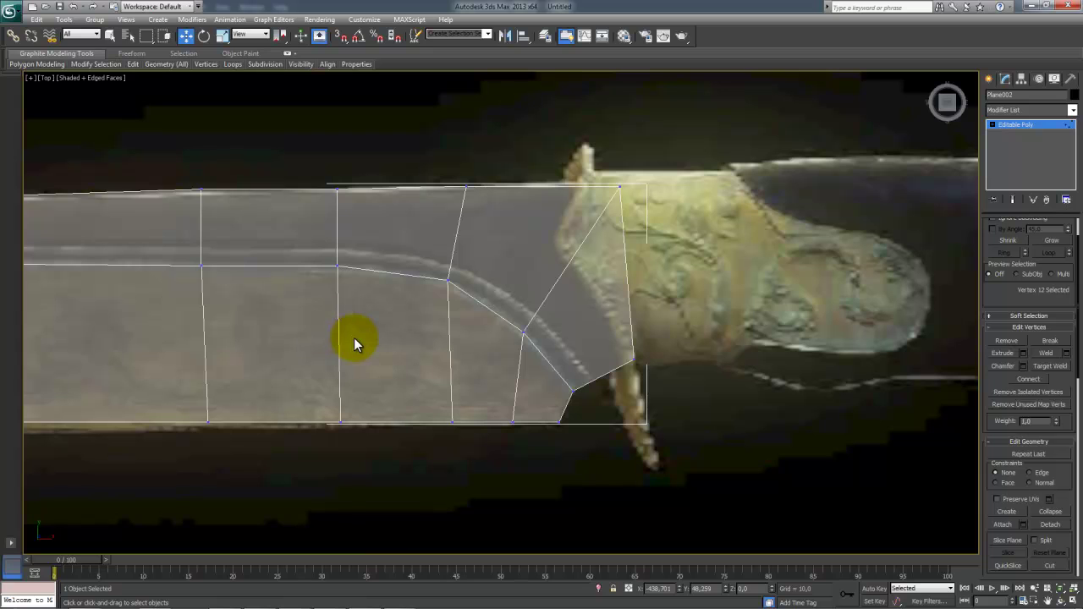
pyautogui.moveTo(358, 370); pyautogui.dragTo(714, 321, button='middle')
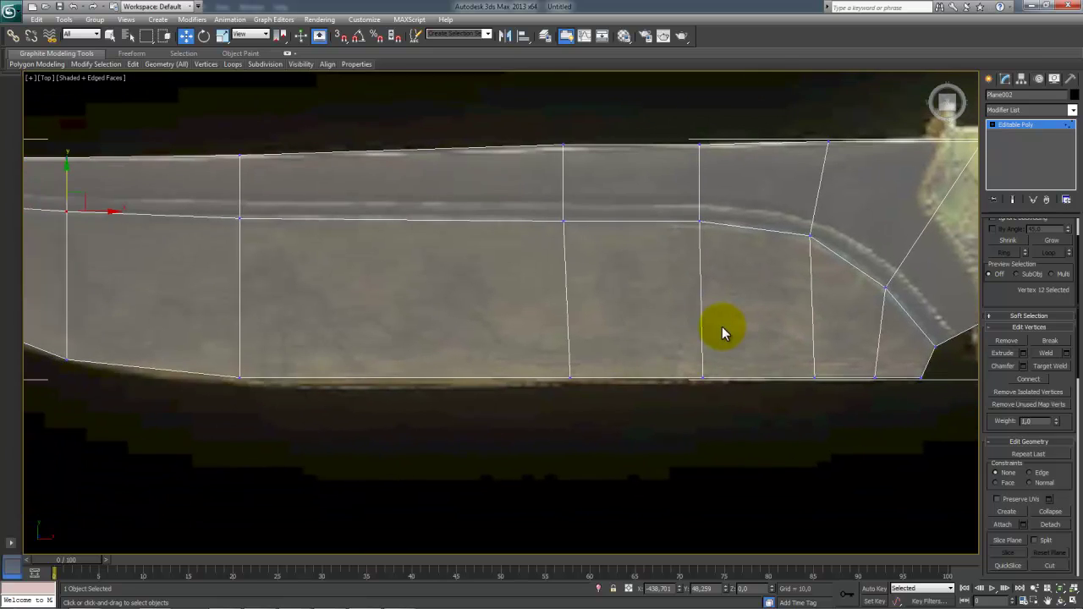
pyautogui.scroll(-3, 714, 322)
pyautogui.scroll(-2, 693, 322)
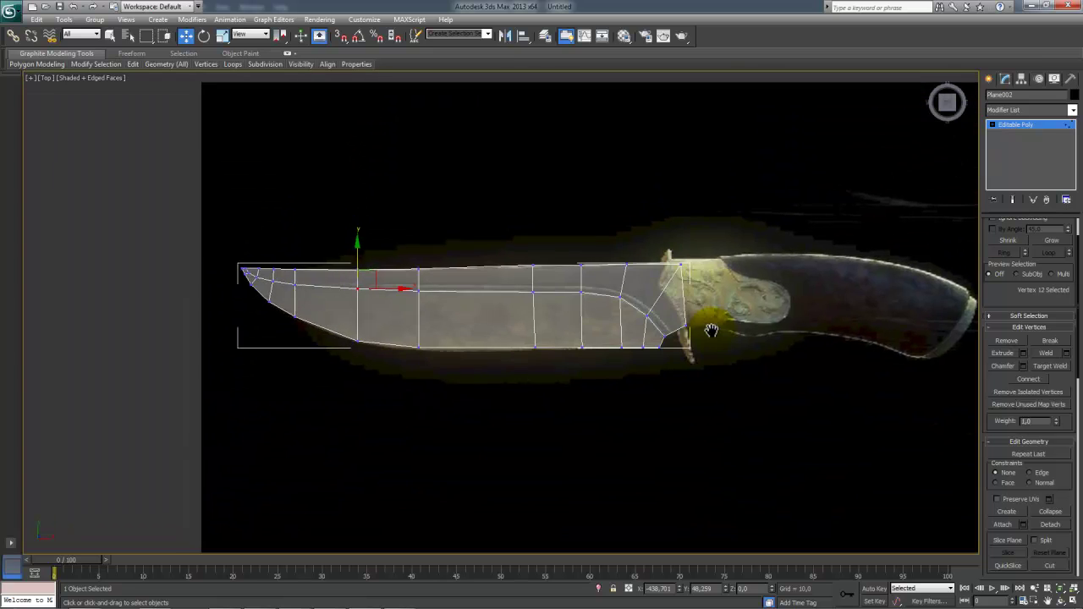
pyautogui.scroll(5, 725, 343)
pyautogui.moveTo(732, 330); pyautogui.dragTo(683, 261, button='middle')
pyautogui.scroll(-2, 667, 255)
pyautogui.scroll(2, 821, 385)
pyautogui.scroll(-2, 808, 391)
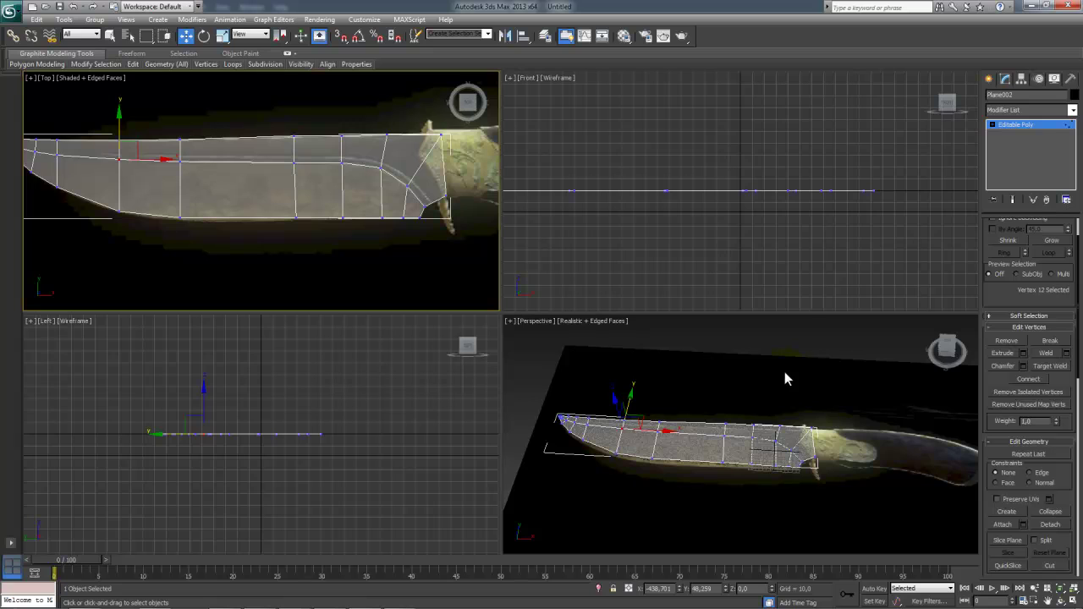
pyautogui.hotkey('alt', 'w')
pyautogui.moveTo(411, 232); pyautogui.dragTo(400, 200, button='middle')
pyautogui.scroll(-2, 400, 200)
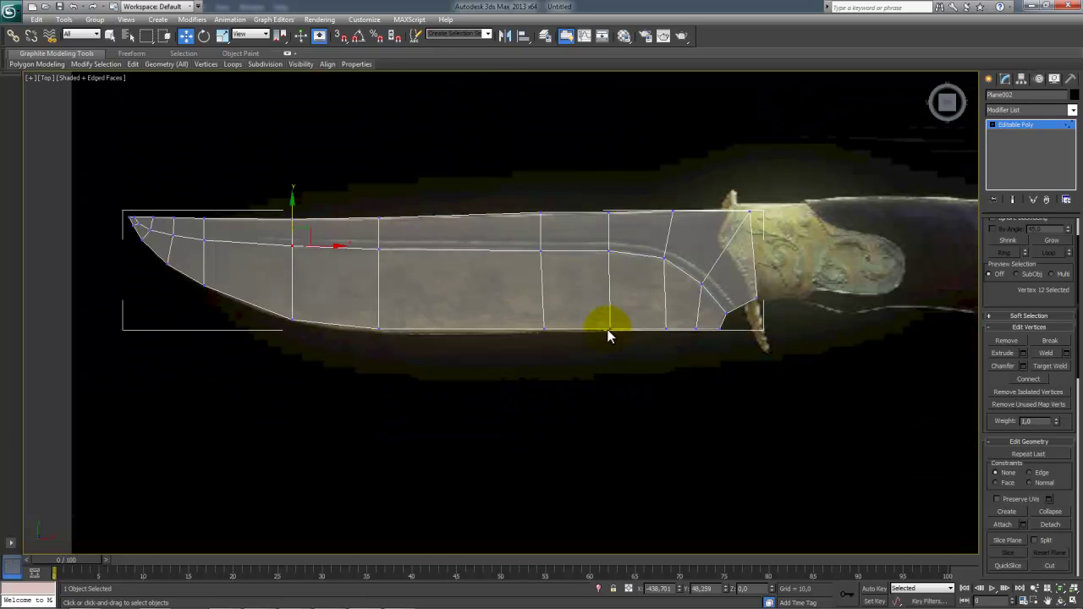
# Step: Select all 12 vertices along the blade's cutting edge, from the guard end to the point
pyautogui.moveTo(481, 314); pyautogui.dragTo(668, 372)
pyautogui.moveTo(753, 362); pyautogui.dragTo(667, 323)
pyautogui.keyDown('ctrl'); pyautogui.moveTo(493, 367); pyautogui.dragTo(353, 314); pyautogui.keyUp('ctrl')
pyautogui.scroll(2, 356, 310)
pyautogui.moveTo(377, 308); pyautogui.dragTo(590, 354, button='middle')
pyautogui.keyDown('ctrl'); pyautogui.moveTo(508, 305); pyautogui.dragTo(438, 387); pyautogui.keyUp('ctrl')
pyautogui.keyDown('ctrl'); pyautogui.moveTo(385, 306); pyautogui.dragTo(336, 356); pyautogui.keyUp('ctrl')
pyautogui.keyDown('ctrl'); pyautogui.moveTo(315, 281); pyautogui.dragTo(290, 310); pyautogui.keyUp('ctrl')
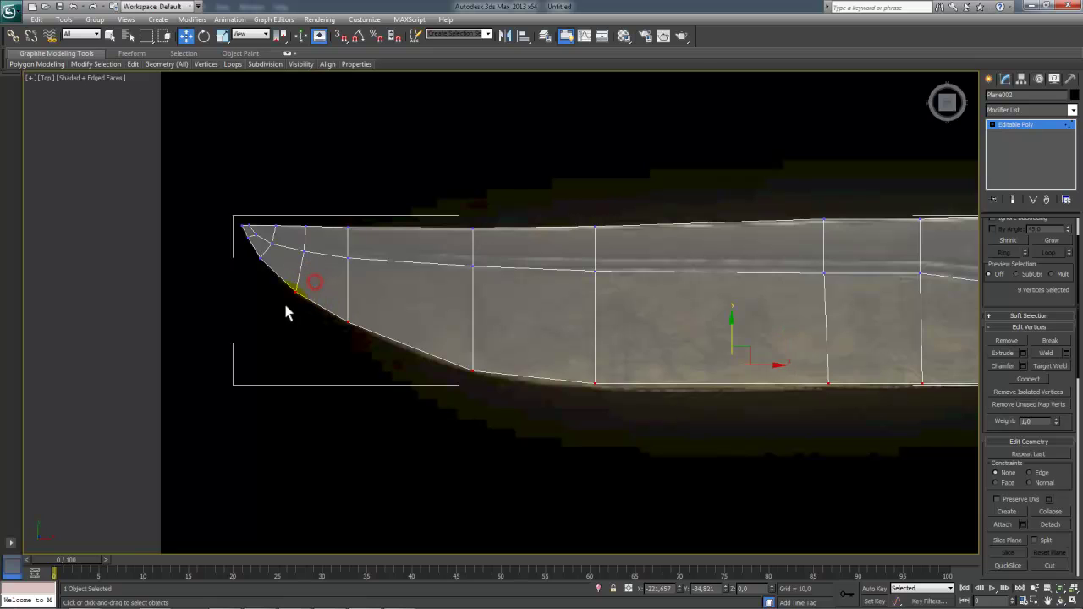
pyautogui.keyDown('ctrl'); pyautogui.click(257, 257); pyautogui.keyUp('ctrl')
pyautogui.keyDown('ctrl'); pyautogui.moveTo(257, 256); pyautogui.dragTo(244, 239); pyautogui.keyUp('ctrl')
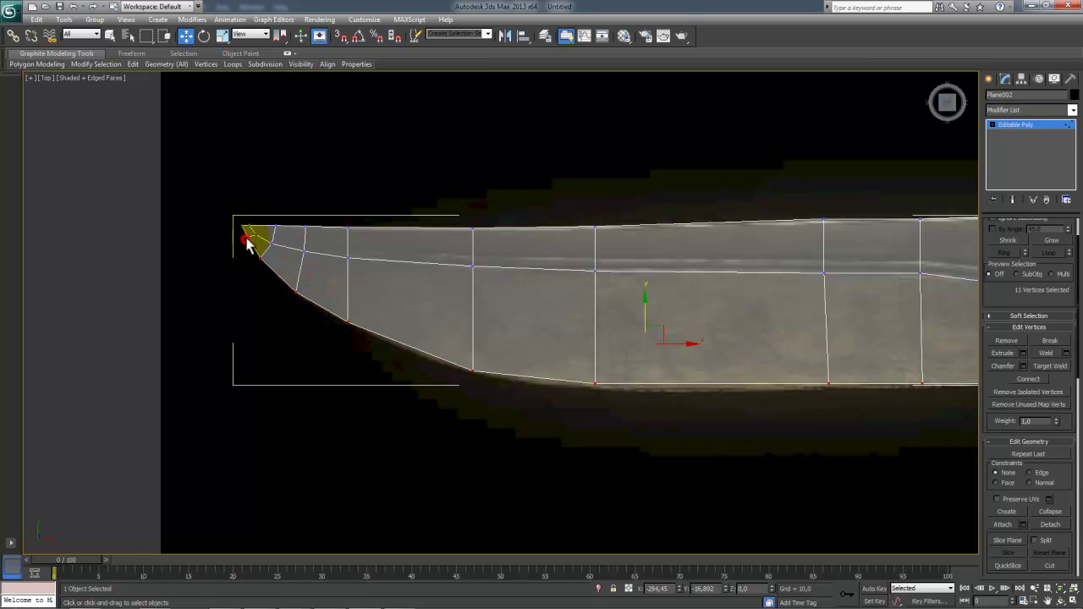
pyautogui.keyDown('ctrl'); pyautogui.click(243, 226); pyautogui.keyUp('ctrl')
# Step: Lower the selected cutting-edge vertices in the Front view to about Z -9.46
pyautogui.moveTo(820, 353); pyautogui.dragTo(477, 302, button='middle')
pyautogui.scroll(-3, 513, 300)
pyautogui.moveTo(745, 401); pyautogui.dragTo(603, 308, button='middle')
pyautogui.scroll(-3, 520, 322)
pyautogui.hotkey('alt', 'w')
pyautogui.rightClick(694, 254)
pyautogui.hotkey('alt', 'w')
pyautogui.scroll(5, 428, 314)
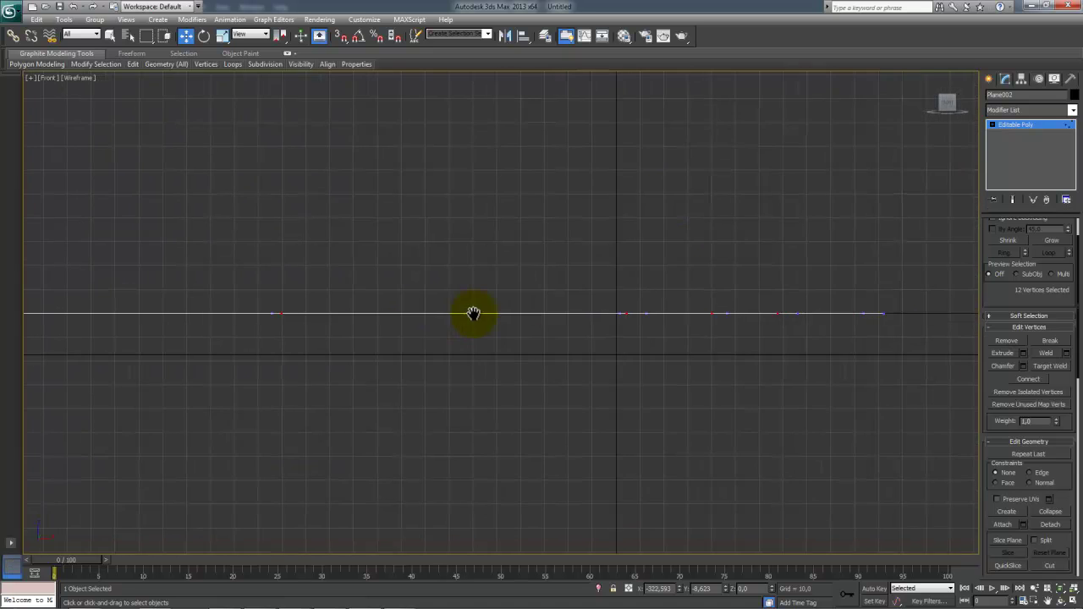
pyautogui.moveTo(217, 270); pyautogui.dragTo(505, 249, button='middle')
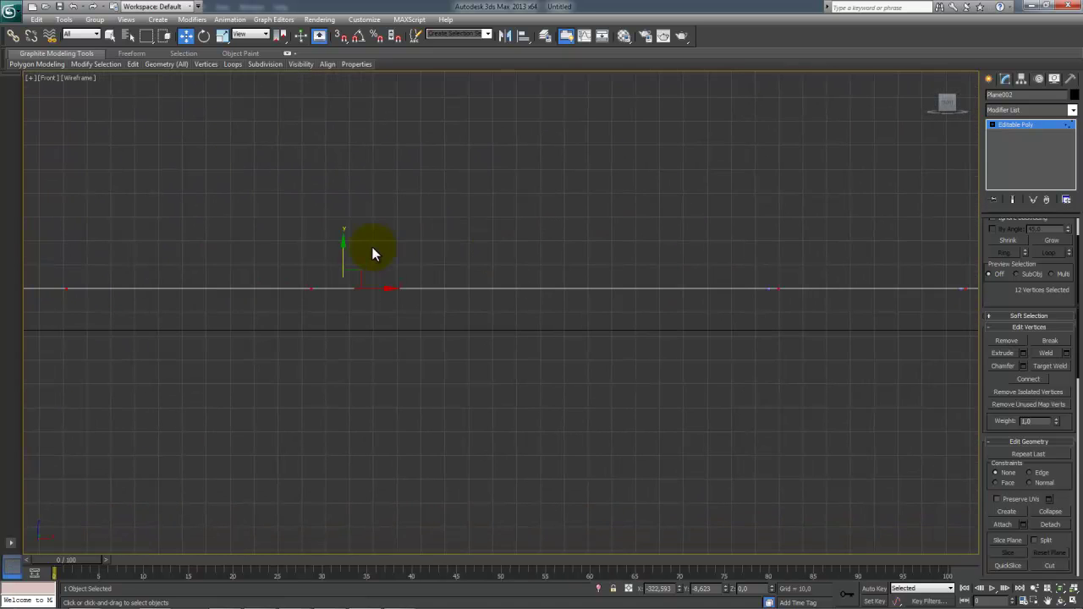
pyautogui.moveTo(344, 250); pyautogui.dragTo(343, 272)
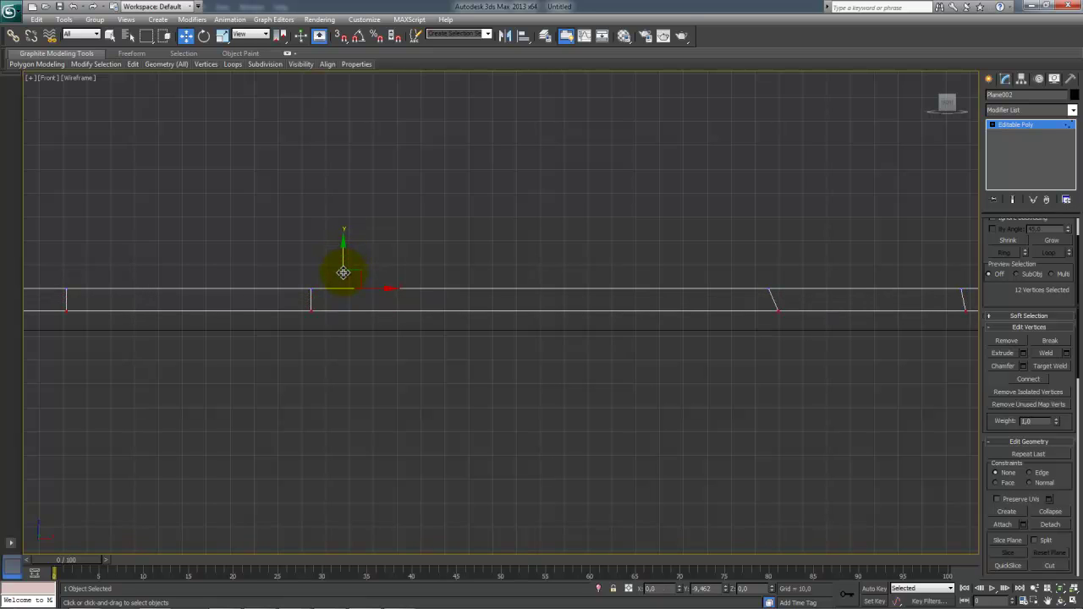
# Step: Select nine vertices at the blade's tip, covering the front spine and groove-line points, in the Perspective view
pyautogui.hotkey('alt', 'w')
pyautogui.rightClick(630, 465)
pyautogui.hotkey('alt', 'w')
pyautogui.keyDown('alt'); pyautogui.moveTo(628, 451); pyautogui.dragTo(726, 410, button='middle'); pyautogui.keyUp('alt')
pyautogui.moveTo(468, 374); pyautogui.dragTo(709, 309, button='middle')
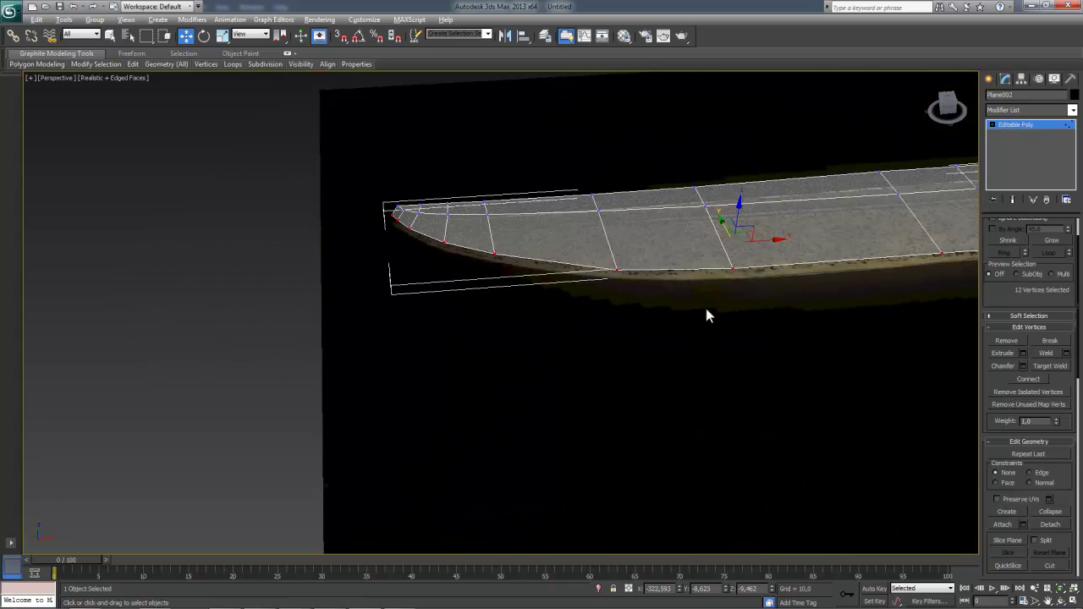
pyautogui.moveTo(573, 245); pyautogui.dragTo(660, 358, button='middle')
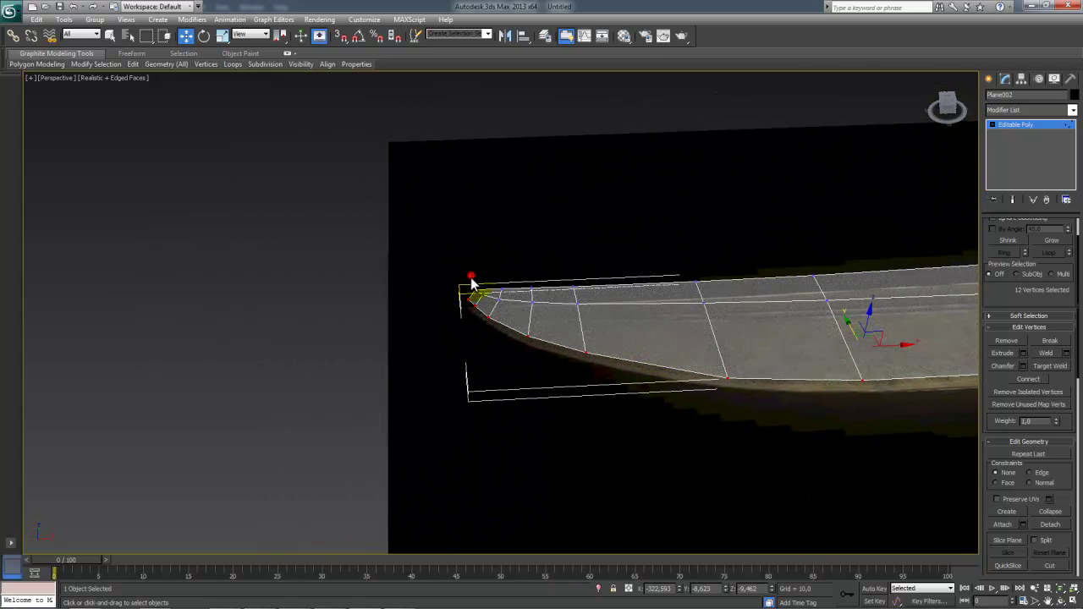
pyautogui.moveTo(581, 313); pyautogui.dragTo(588, 315)
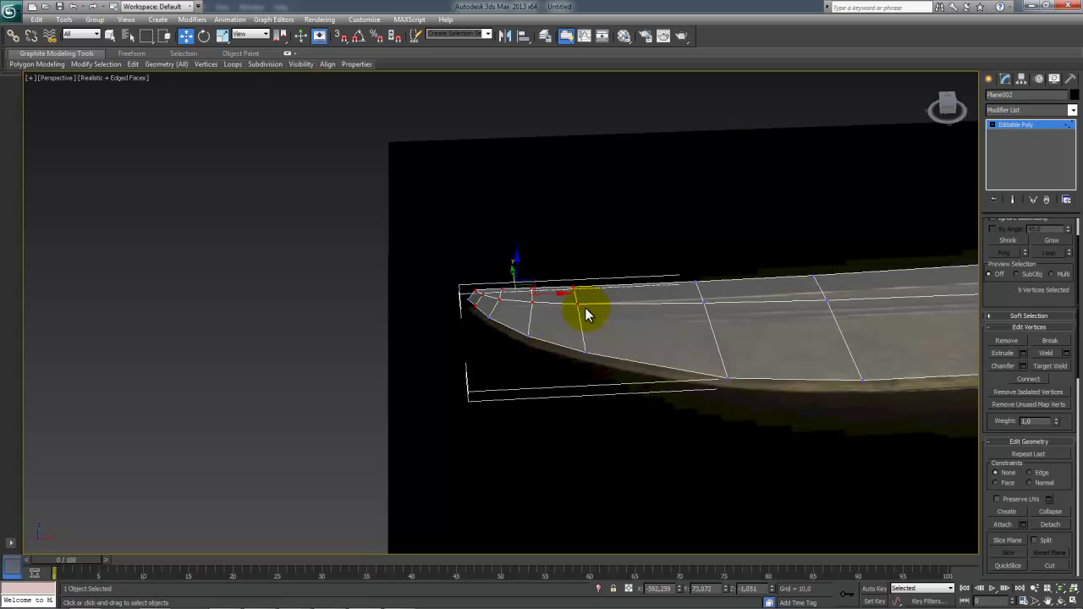
# Step: Lower the nine selected tip vertices slightly along the vertical axis in the Perspective view
pyautogui.hotkey('alt', 'w')
pyautogui.moveTo(589, 228); pyautogui.dragTo(786, 222, button='middle')
pyautogui.scroll(3, 629, 225)
pyautogui.moveTo(636, 232); pyautogui.dragTo(686, 224, button='middle')
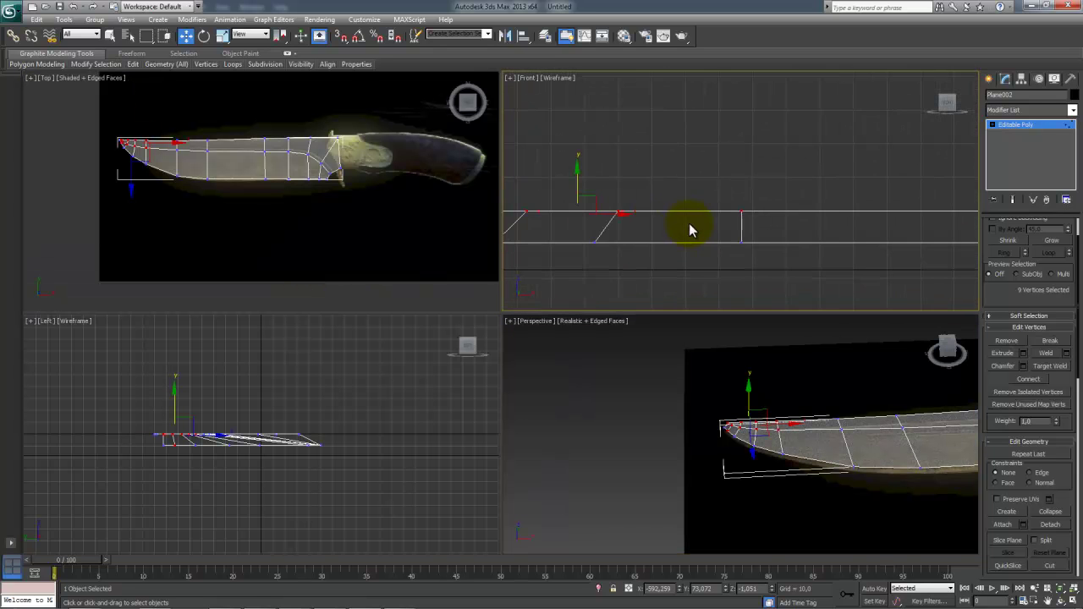
pyautogui.scroll(4, 734, 435)
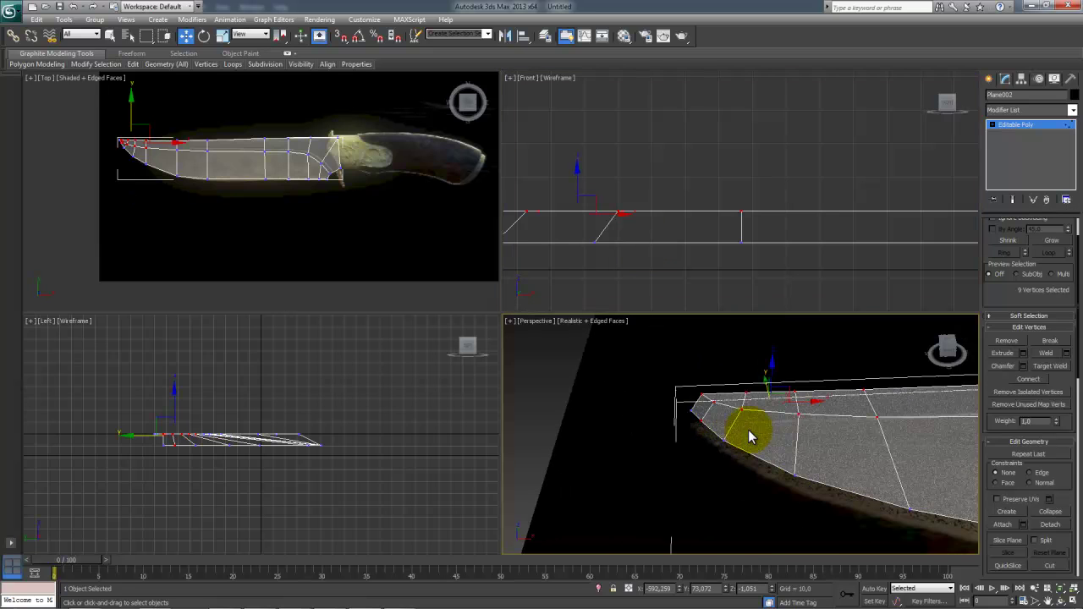
pyautogui.hotkey('alt', 'w')
pyautogui.keyDown('alt'); pyautogui.moveTo(729, 384); pyautogui.dragTo(590, 387, button='middle'); pyautogui.keyUp('alt')
pyautogui.moveTo(409, 243); pyautogui.dragTo(411, 252)
# Step: Taper the tip further by lowering its front seven vertices about 2.2 units, then the front five to about Z -8.79
pyautogui.moveTo(526, 227); pyautogui.dragTo(665, 340)
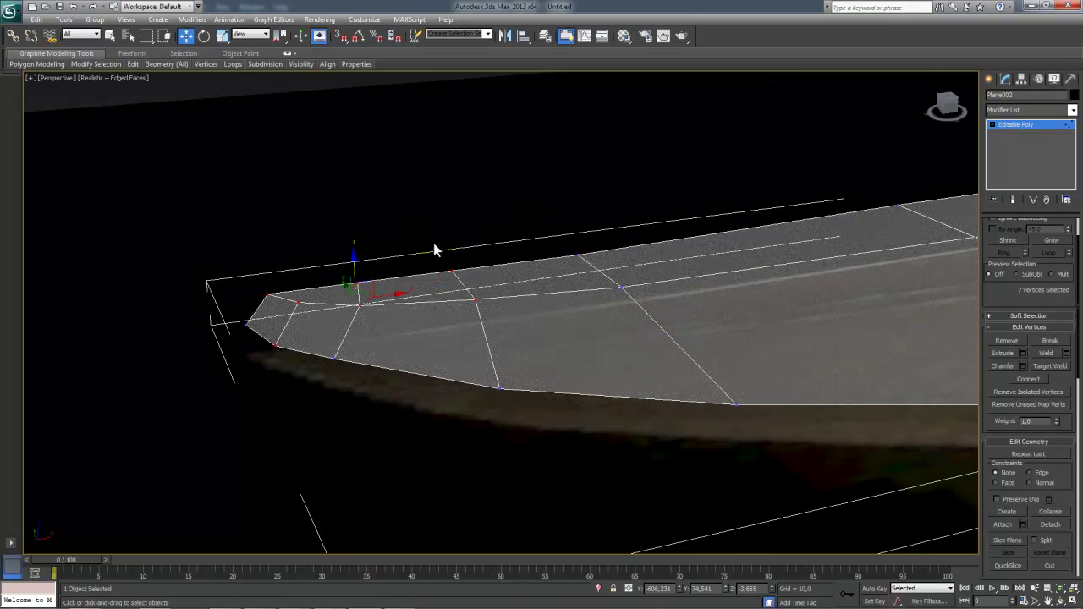
pyautogui.moveTo(355, 261); pyautogui.dragTo(355, 270)
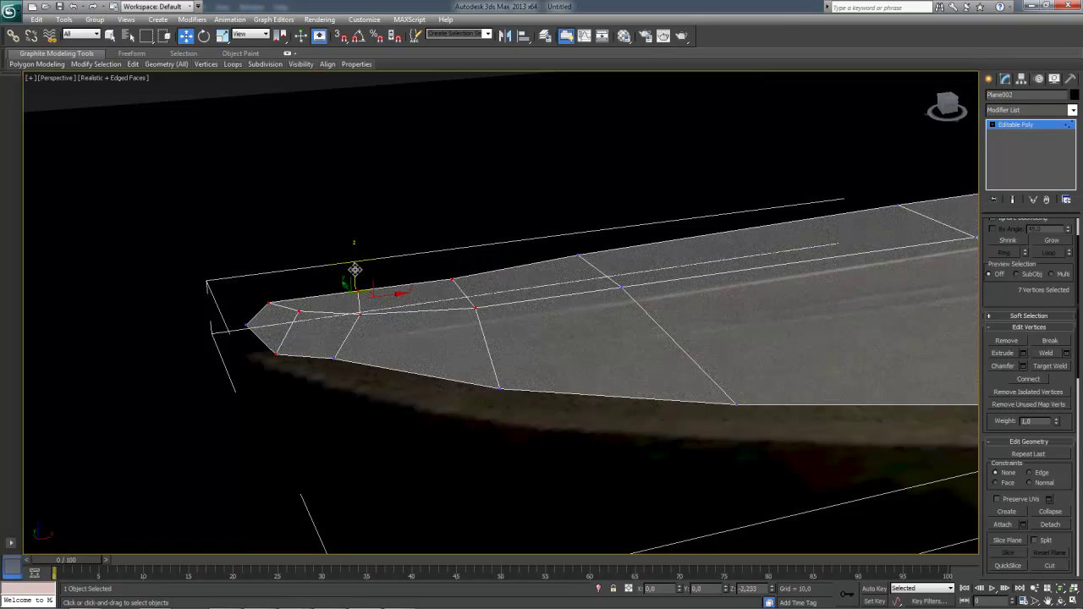
pyautogui.keyDown('alt'); pyautogui.moveTo(408, 248); pyautogui.dragTo(526, 340); pyautogui.keyUp('alt')
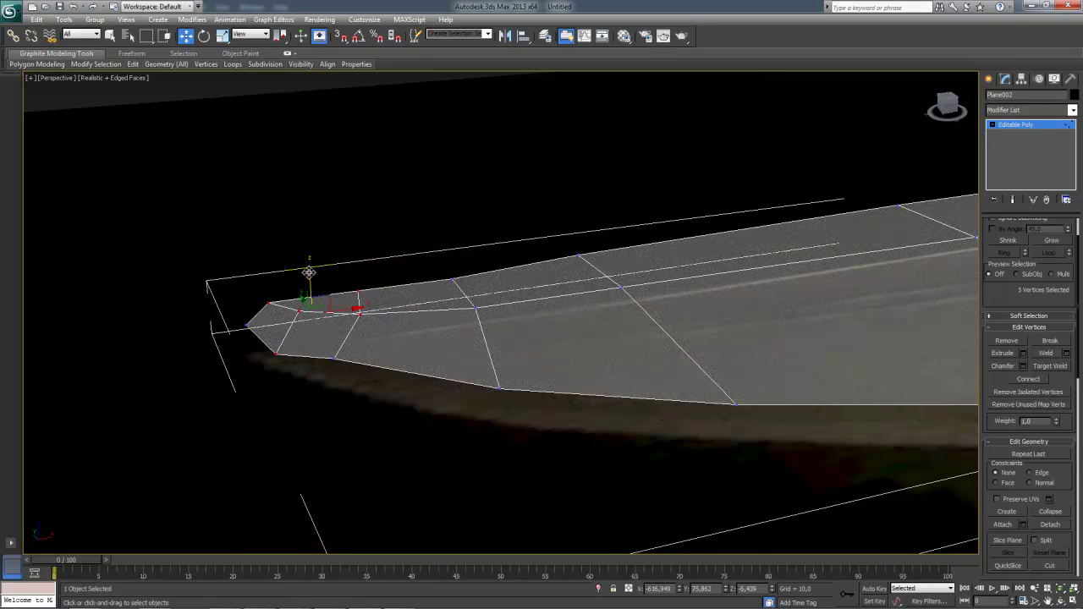
pyautogui.moveTo(309, 272); pyautogui.dragTo(313, 281)
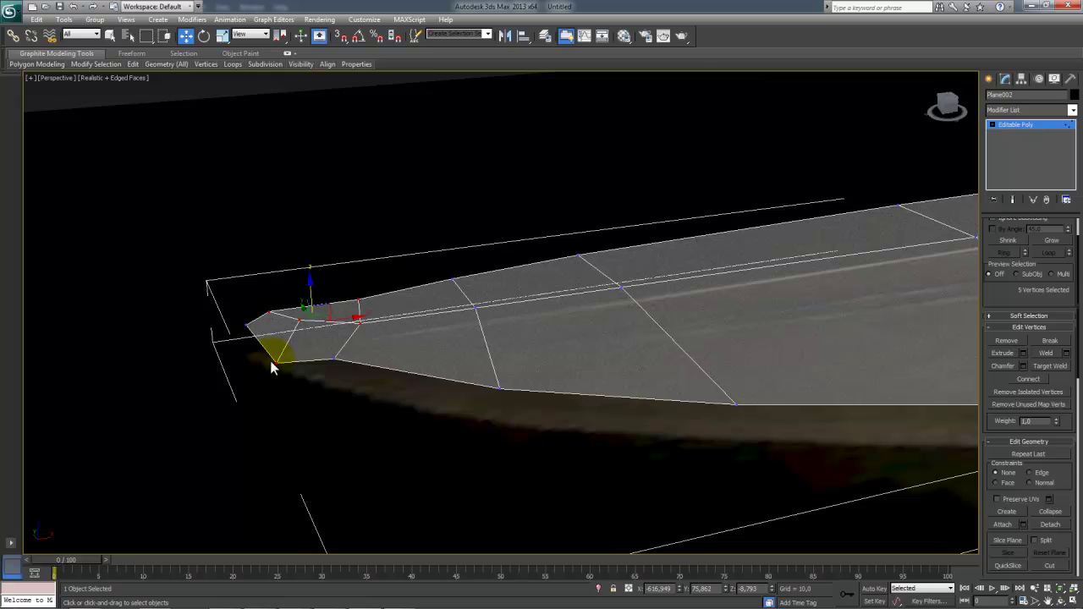
# Step: Raise the sunken cutting-edge vertex just behind the blade's point to about Z -9.31 in the Front view
pyautogui.moveTo(273, 379); pyautogui.dragTo(276, 381)
pyautogui.hotkey('alt', 'w')
pyautogui.moveTo(791, 269); pyautogui.dragTo(699, 252, button='middle')
pyautogui.moveTo(578, 243); pyautogui.dragTo(584, 222)
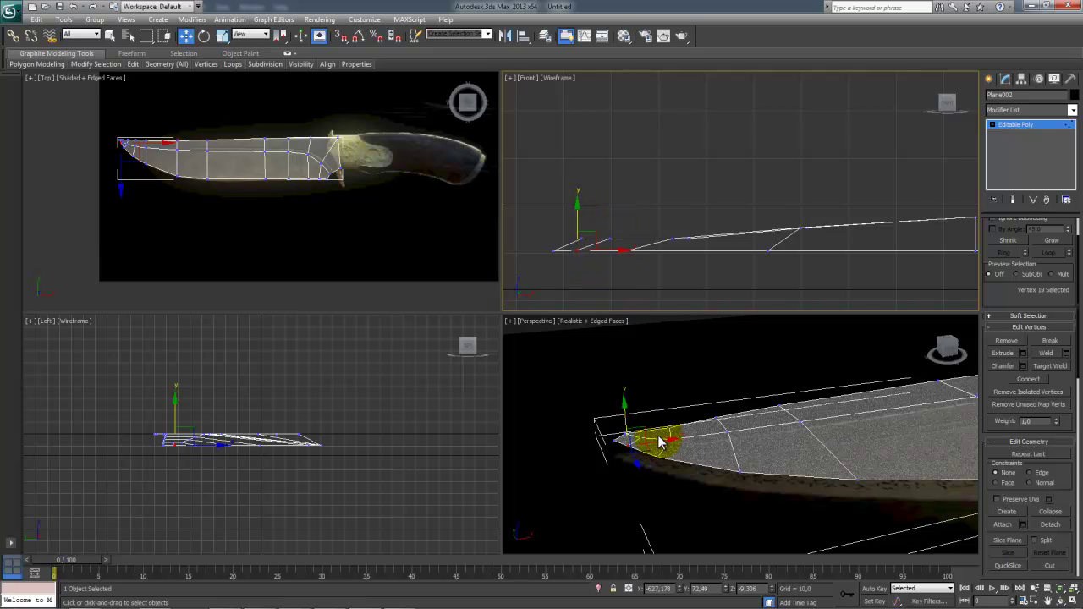
# Step: Lower the spine vertex at the blade's tip and the groove-line vertex behind it, the latter to about Z -7.82
pyautogui.click(622, 433)
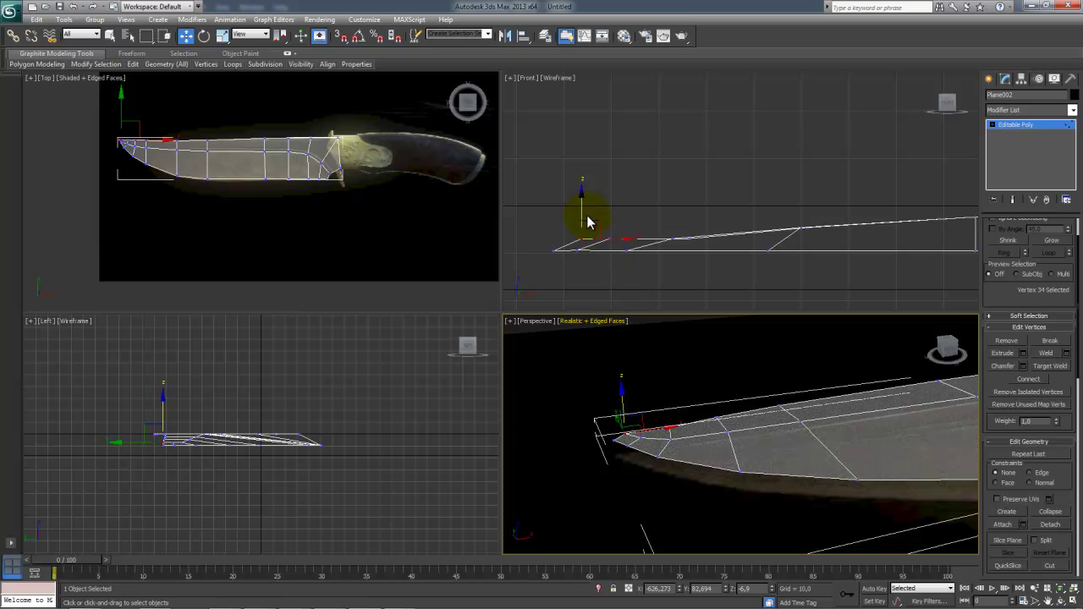
pyautogui.moveTo(581, 212); pyautogui.dragTo(608, 210)
pyautogui.click(607, 238)
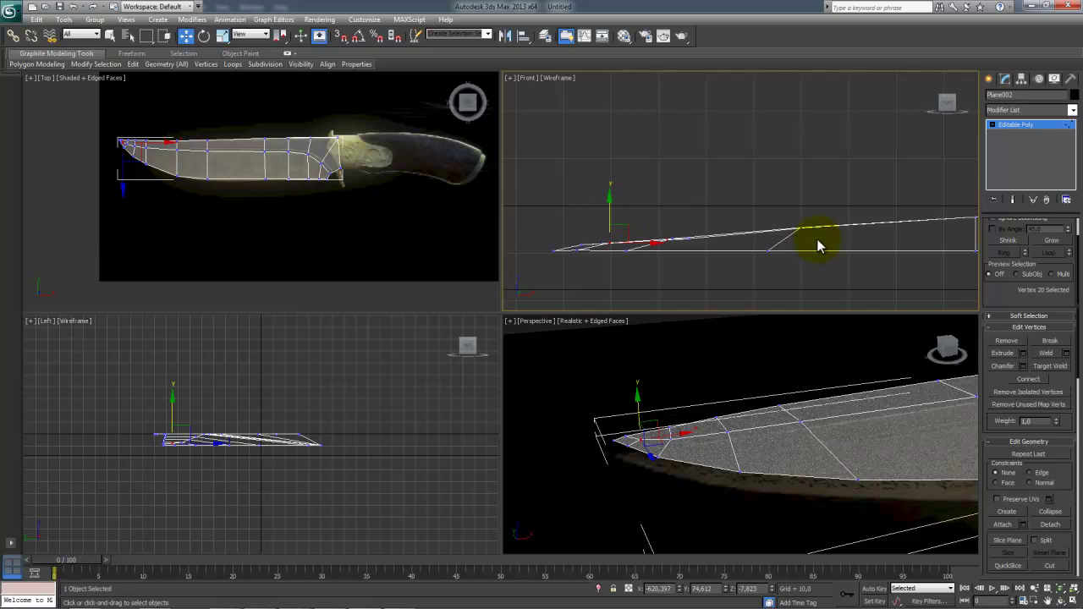
# Step: Shift the spine and groove vertex pair behind the tip to about X -580.1, Z -4.76, and lower the pair behind it slightly
pyautogui.moveTo(810, 238); pyautogui.dragTo(684, 240, button='middle')
pyautogui.moveTo(654, 209); pyautogui.dragTo(706, 249)
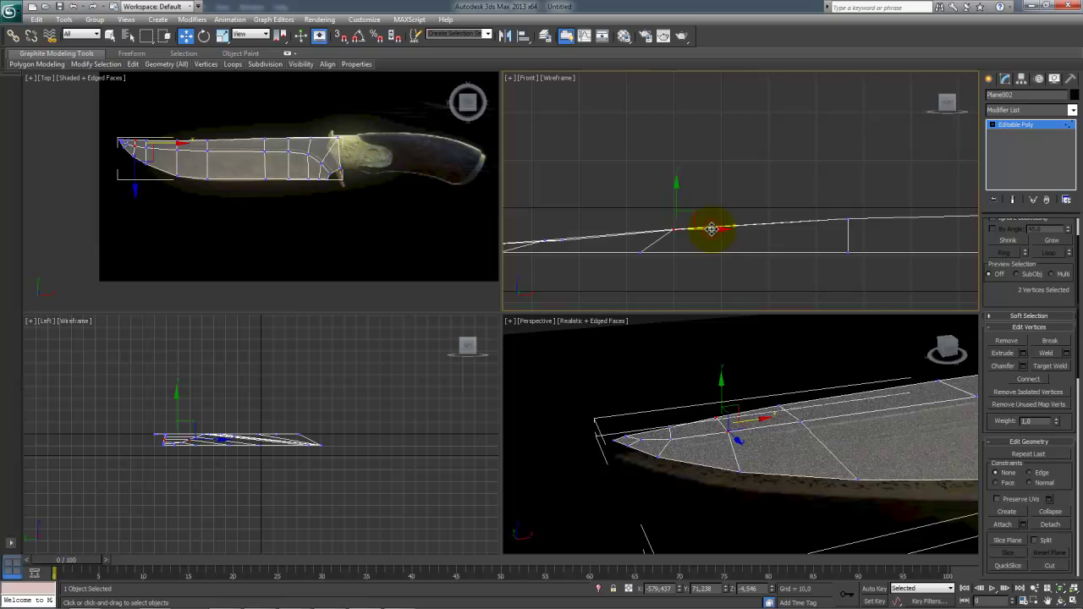
pyautogui.moveTo(710, 230); pyautogui.dragTo(708, 230)
pyautogui.moveTo(672, 194); pyautogui.dragTo(672, 196)
pyautogui.click(848, 220)
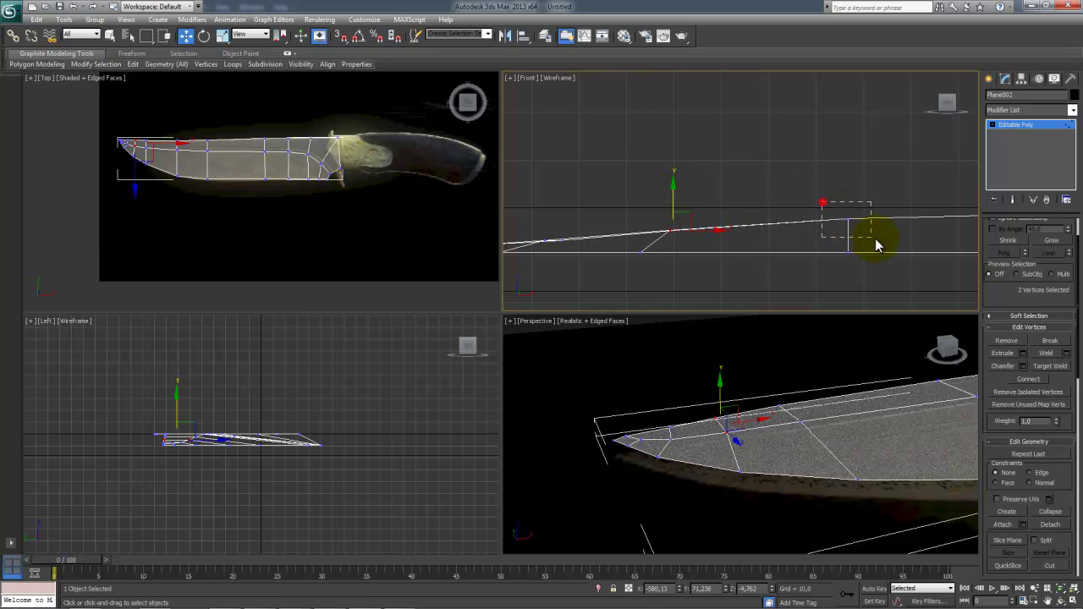
pyautogui.moveTo(848, 190); pyautogui.dragTo(846, 201)
# Step: Lower the two spine and groove vertices at about X -438.7 to about Z -1.88 in the Front view
pyautogui.moveTo(741, 216); pyautogui.dragTo(480, 213, button='middle')
pyautogui.scroll(-3, 872, 243)
pyautogui.moveTo(877, 241); pyautogui.dragTo(759, 246, button='middle')
pyautogui.moveTo(771, 188)
pyautogui.mouseDown()
pyautogui.moveTo(803, 214)
pyautogui.moveTo(789, 185)
pyautogui.mouseUp()
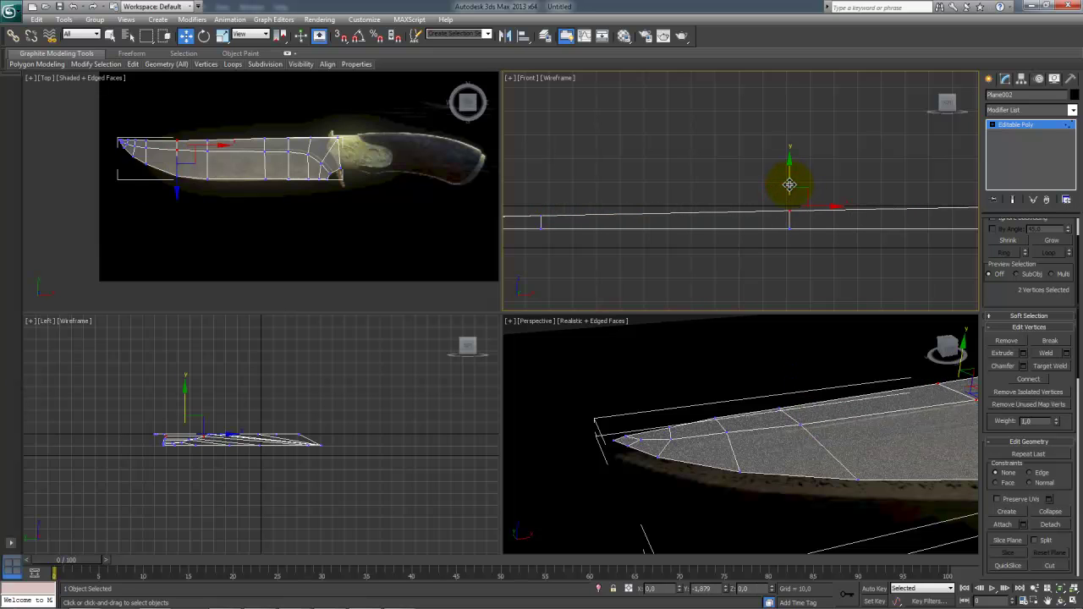
# Step: Switch to edge editing and select four consecutive spine edges along the front part of the blade toward the tip
pyautogui.scroll(-2, 757, 415)
pyautogui.moveTo(799, 435); pyautogui.dragTo(580, 443, button='middle')
pyautogui.press('2')
pyautogui.click(761, 443)
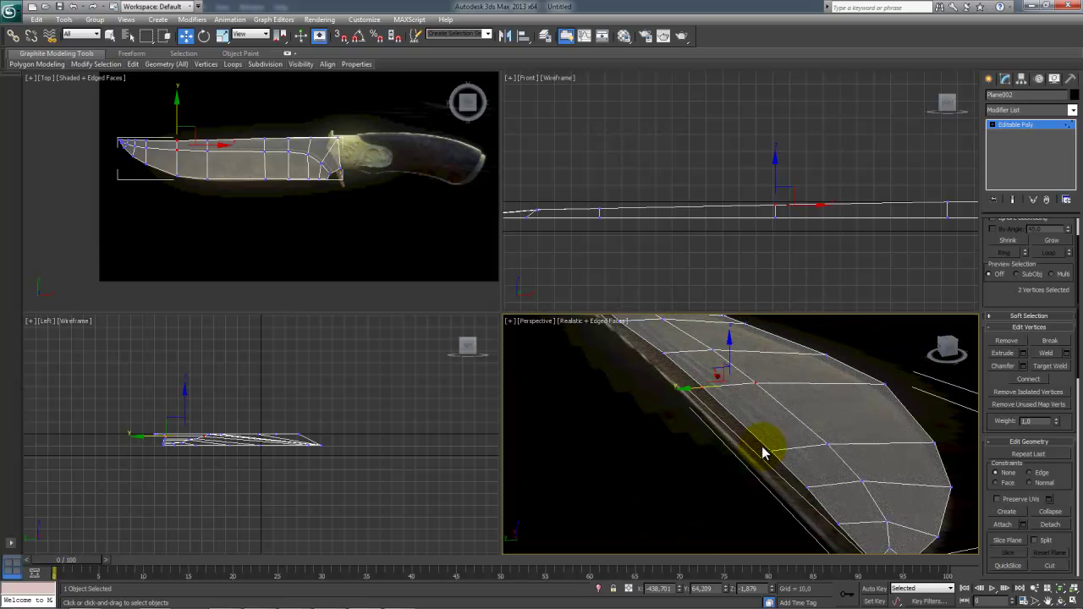
pyautogui.click(757, 434)
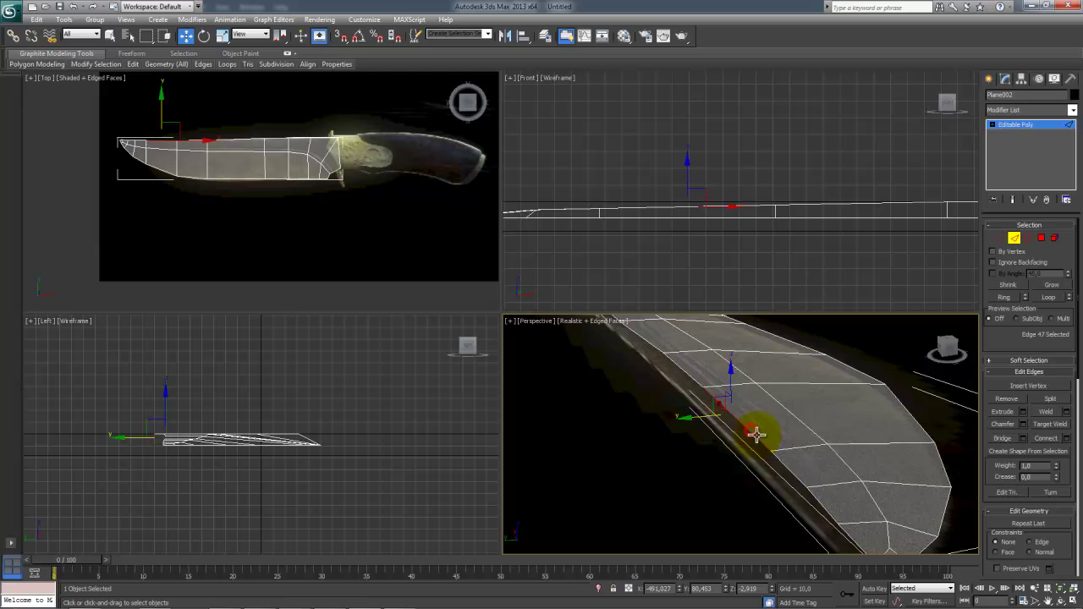
pyautogui.keyDown('ctrl'); pyautogui.click(787, 470); pyautogui.keyUp('ctrl')
pyautogui.keyDown('ctrl'); pyautogui.click(813, 497); pyautogui.keyUp('ctrl')
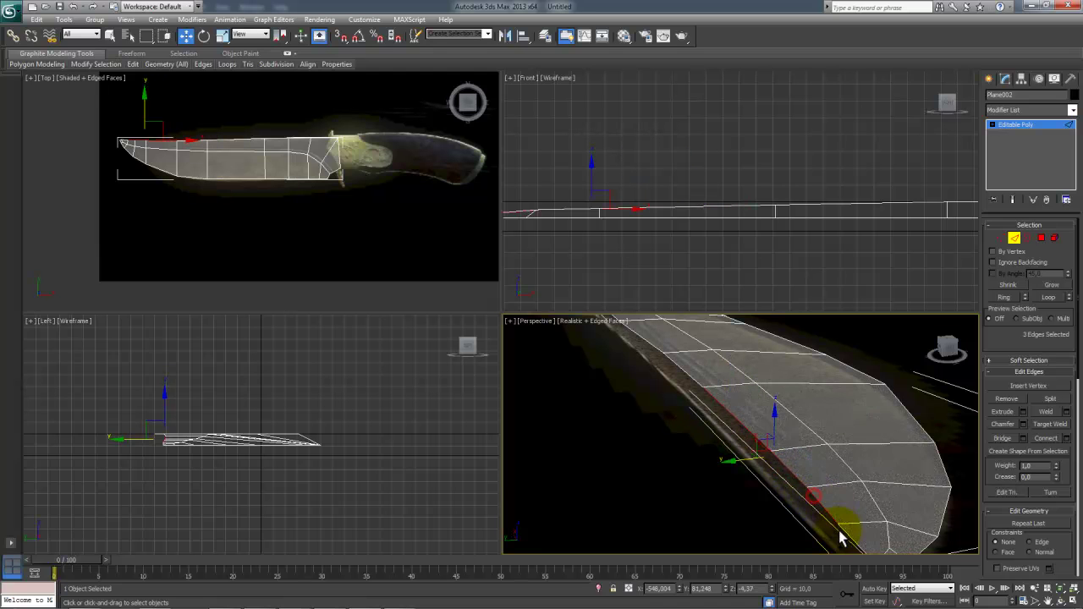
pyautogui.keyDown('ctrl'); pyautogui.click(844, 531); pyautogui.keyUp('ctrl')
# Step: Add the remaining spine edges back to the guard, making a selection of nine edges
pyautogui.keyDown('alt'); pyautogui.moveTo(743, 478); pyautogui.dragTo(800, 489, button='middle'); pyautogui.keyUp('alt')
pyautogui.keyDown('ctrl'); pyautogui.click(729, 392); pyautogui.keyUp('ctrl')
pyautogui.keyDown('ctrl'); pyautogui.click(685, 360); pyautogui.keyUp('ctrl')
pyautogui.moveTo(684, 360); pyautogui.dragTo(769, 479, button='middle')
pyautogui.keyDown('ctrl'); pyautogui.click(703, 396); pyautogui.keyUp('ctrl')
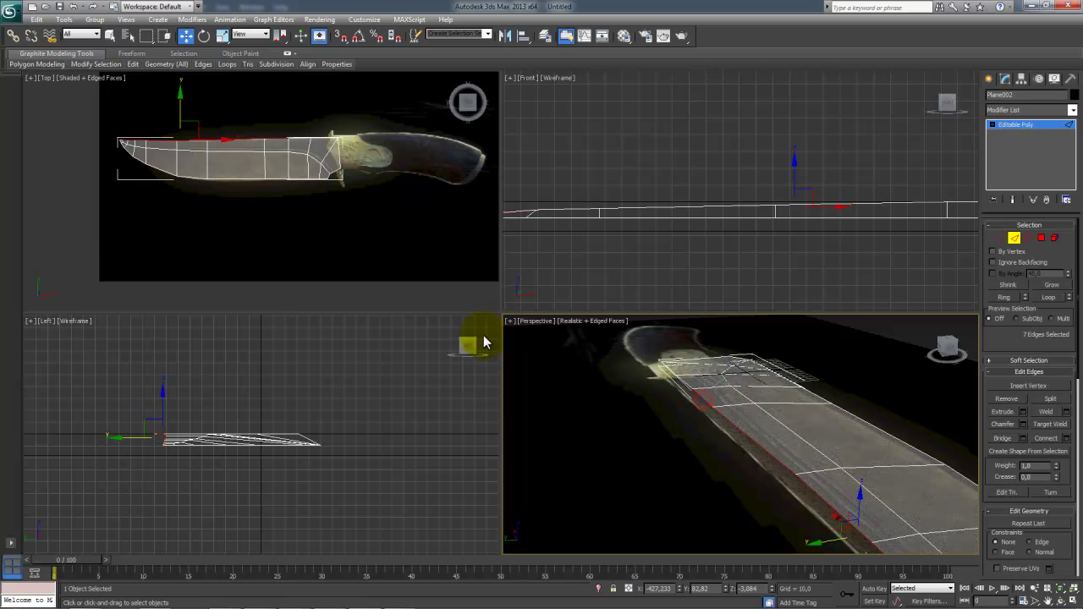
pyautogui.moveTo(322, 223); pyautogui.dragTo(326, 238, button='middle')
pyautogui.scroll(3, 326, 238)
pyautogui.hotkey('alt', 'w')
pyautogui.keyDown('ctrl'); pyautogui.click(582, 389); pyautogui.keyUp('ctrl')
pyautogui.keyDown('ctrl'); pyautogui.moveTo(634, 383); pyautogui.dragTo(634, 387); pyautogui.keyUp('ctrl')
# Step: Extrude the nine selected spine edges straight down to about Z -16.75, forming the blade's back face
pyautogui.hotkey('alt', 'w')
pyautogui.keyDown('alt'); pyautogui.moveTo(817, 449); pyautogui.dragTo(593, 296, button='middle'); pyautogui.keyUp('alt')
pyautogui.hotkey('alt', 'w')
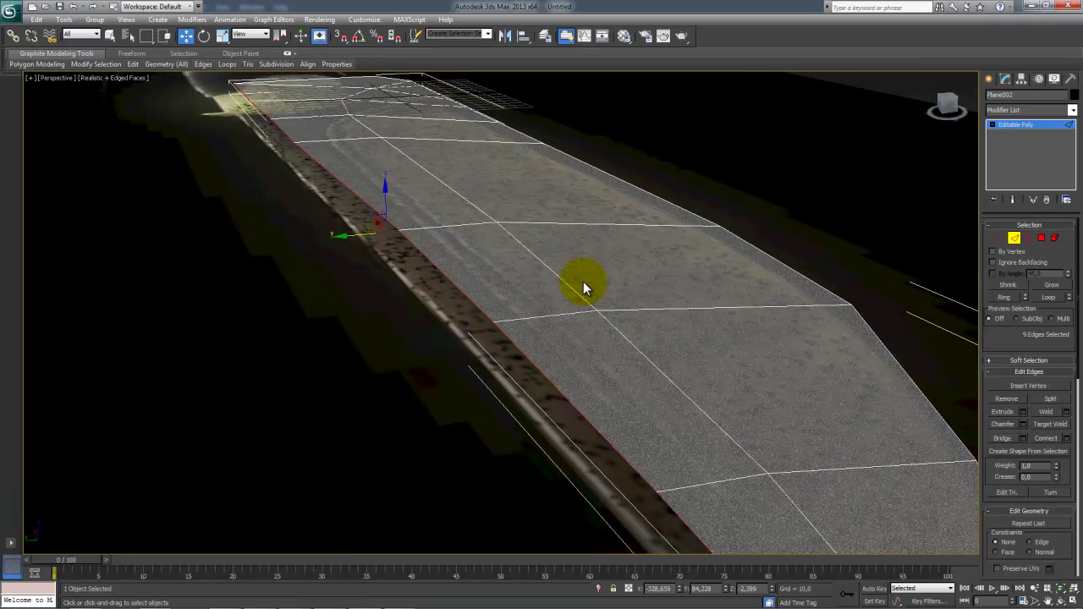
pyautogui.keyDown('shift'); pyautogui.moveTo(387, 194); pyautogui.dragTo(400, 238); pyautogui.keyUp('shift')
# Step: Scale the extruded lower spine edges vertically in the Front view until they lie on one flat horizontal line
pyautogui.hotkey('alt', 'w')
pyautogui.moveTo(602, 246); pyautogui.dragTo(679, 243, button='middle')
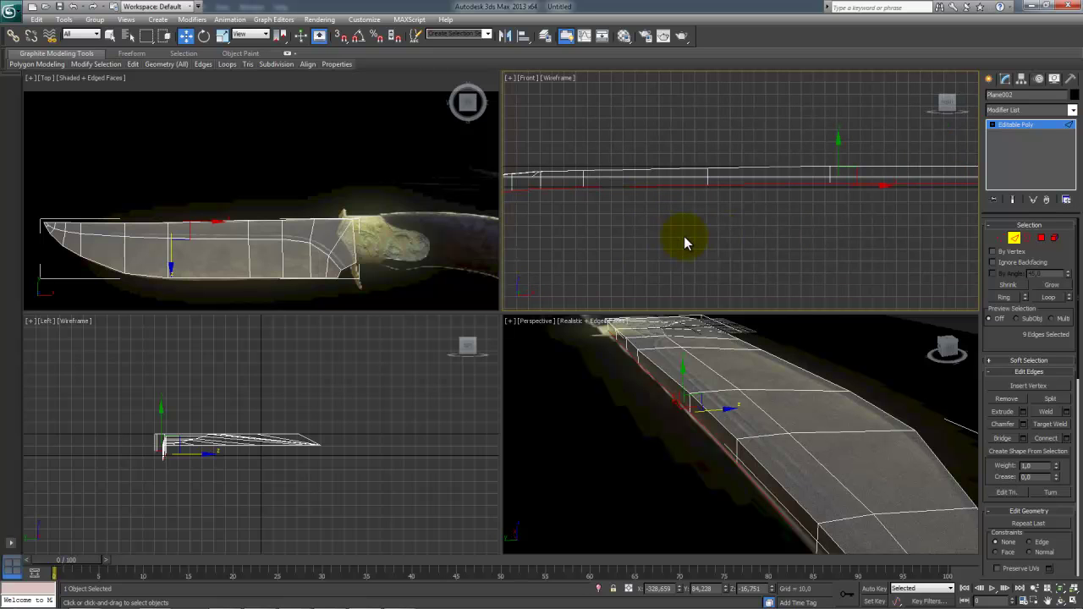
pyautogui.hotkey('alt', 'w')
pyautogui.moveTo(591, 281); pyautogui.dragTo(667, 234, button='middle')
pyautogui.scroll(-3, 495, 258)
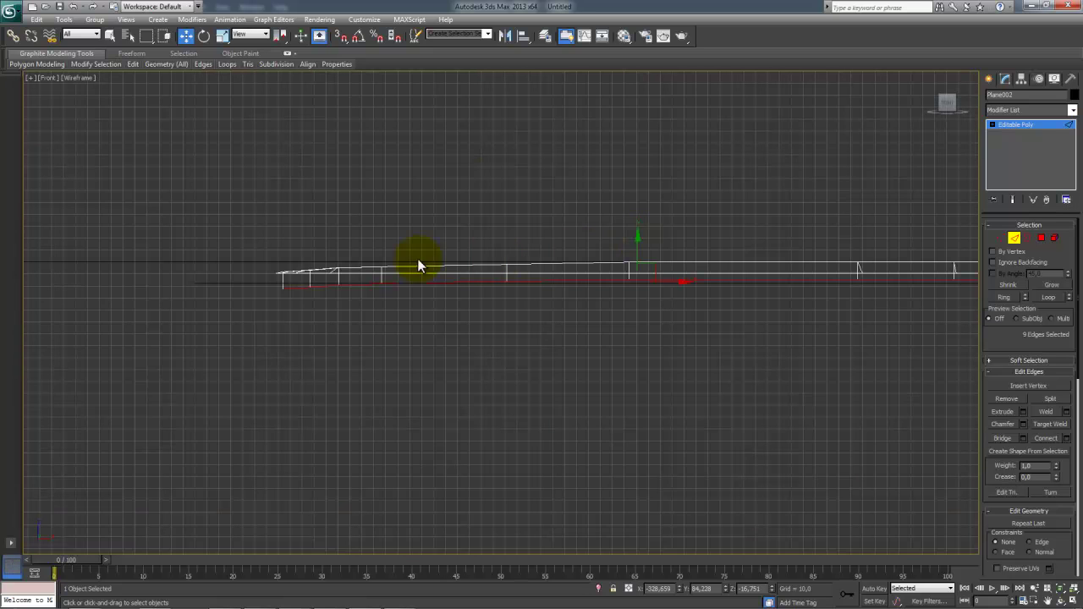
pyautogui.moveTo(849, 286); pyautogui.dragTo(728, 285, button='middle')
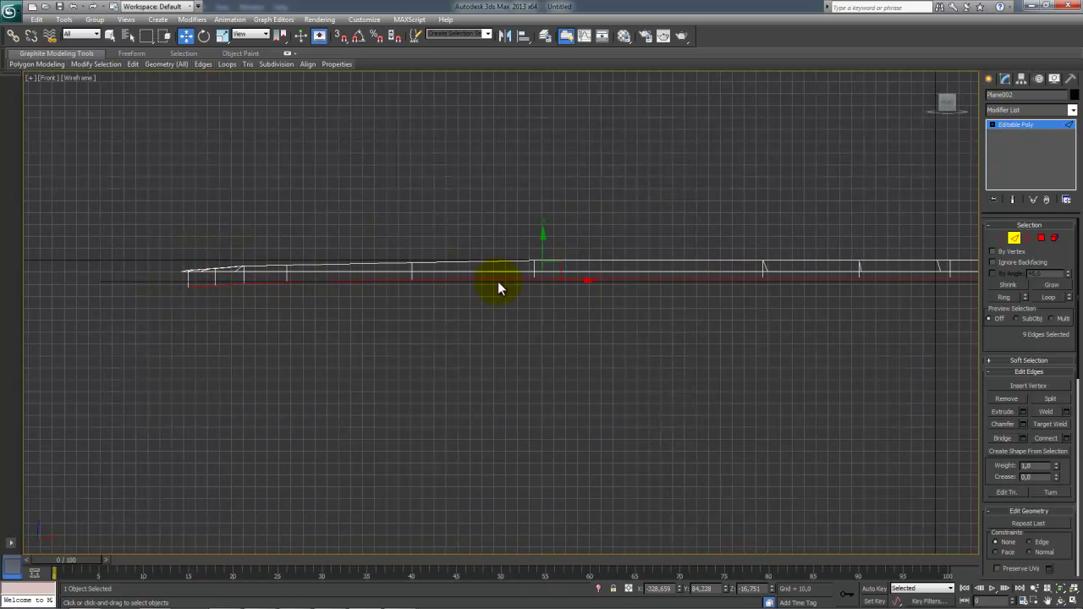
pyautogui.scroll(2, 443, 308)
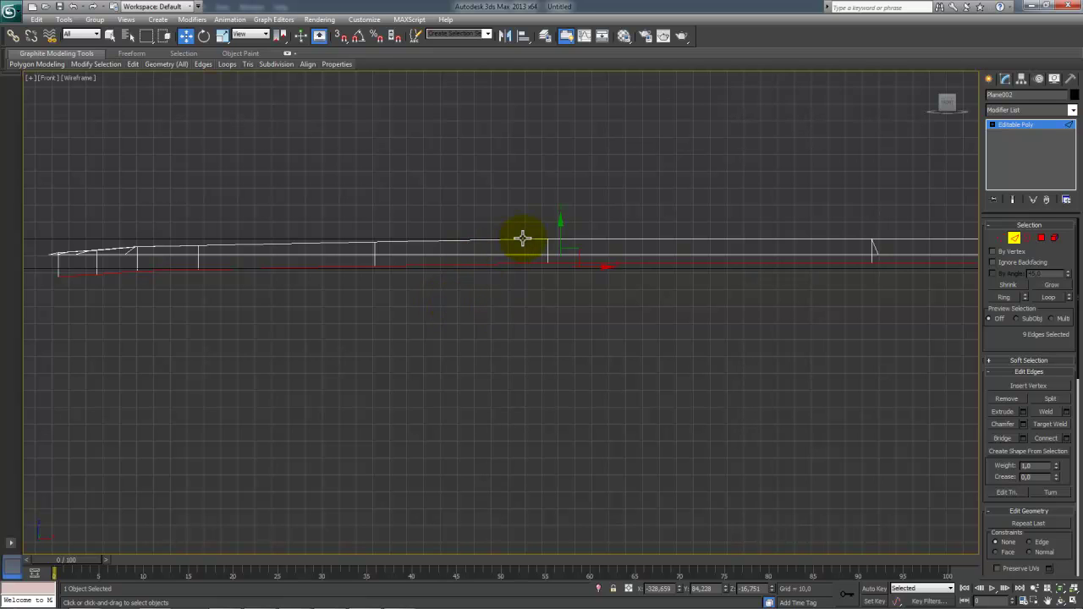
pyautogui.press('r')
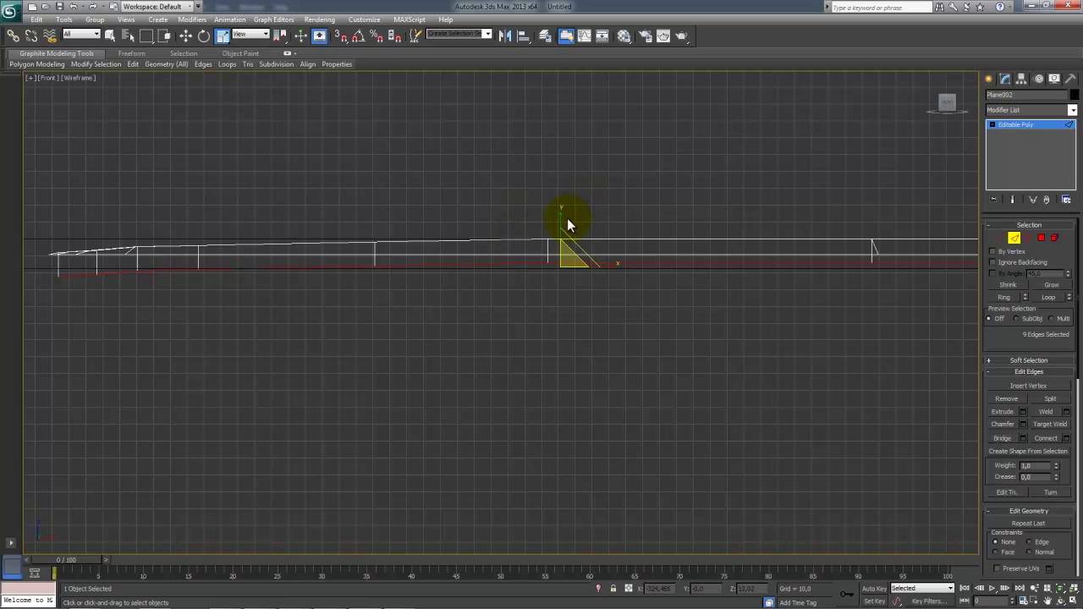
pyautogui.moveTo(560, 217); pyautogui.dragTo(600, 522)
# Step: Try to make the extruded lower spine edges planar along X, and undo it
pyautogui.moveTo(992, 349); pyautogui.dragTo(972, 297)
pyautogui.scroll(-3, 994, 352)
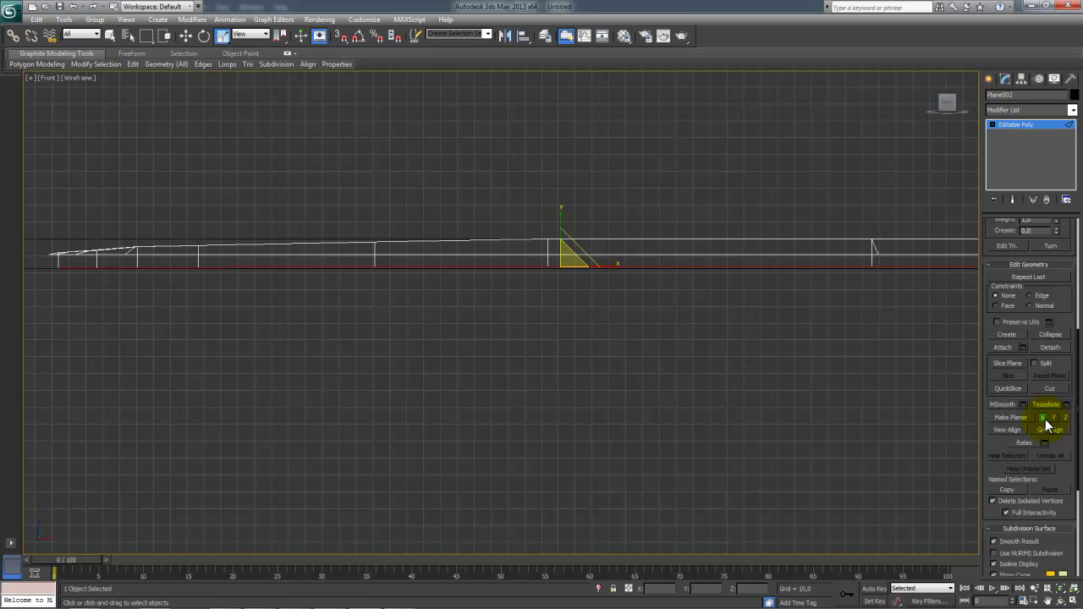
pyautogui.click(1044, 418)
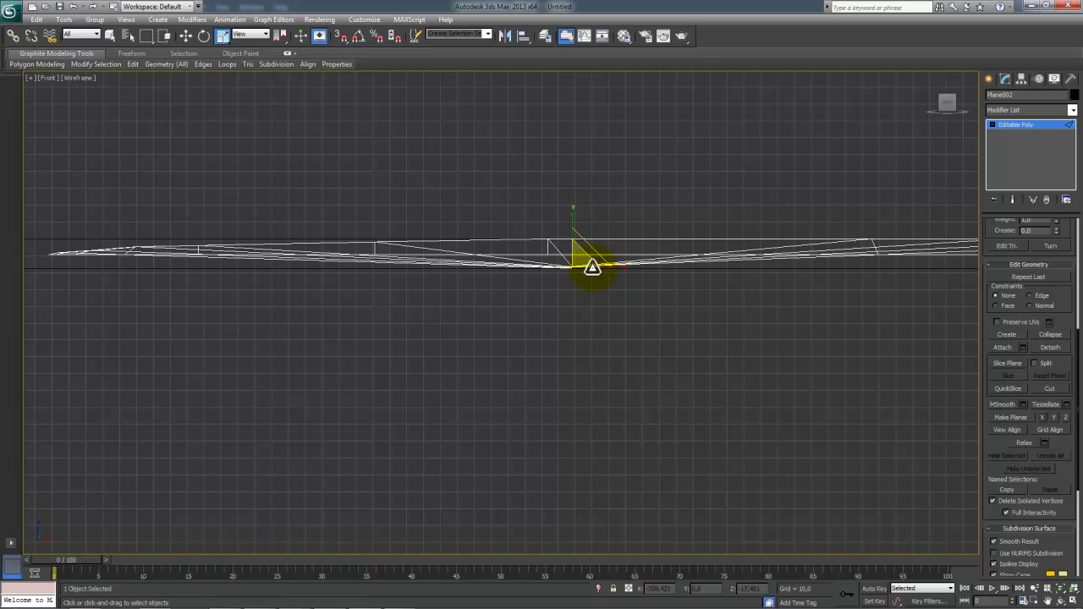
pyautogui.hotkey('ctrl', 'z')
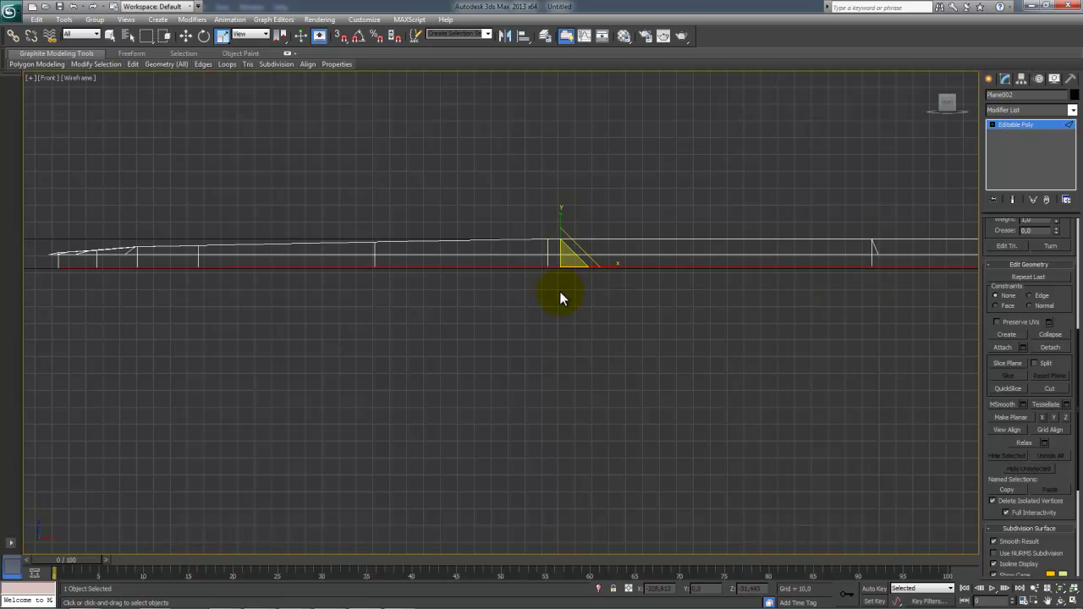
# Step: Select the upper edges of the blade's back face along the spine, from the tip to the guard
pyautogui.hotkey('alt', 'w')
pyautogui.rightClick(654, 390)
pyautogui.hotkey('alt', 'w')
pyautogui.keyDown('alt'); pyautogui.moveTo(652, 391); pyautogui.dragTo(529, 314, button='middle'); pyautogui.keyUp('alt')
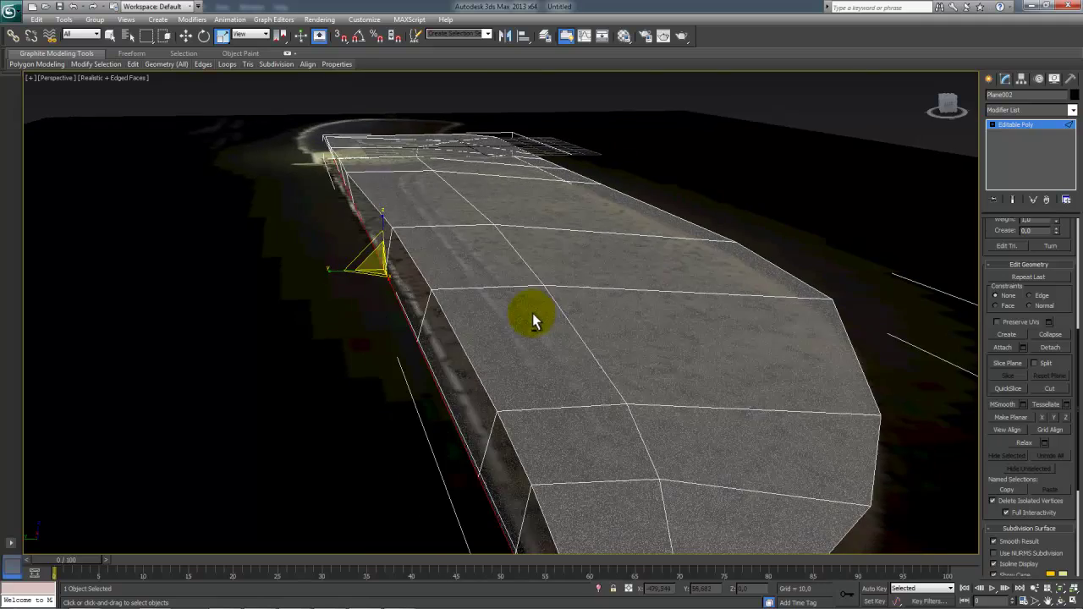
pyautogui.scroll(3, 393, 216)
pyautogui.keyDown('alt'); pyautogui.moveTo(393, 216); pyautogui.dragTo(430, 173, button='middle'); pyautogui.keyUp('alt')
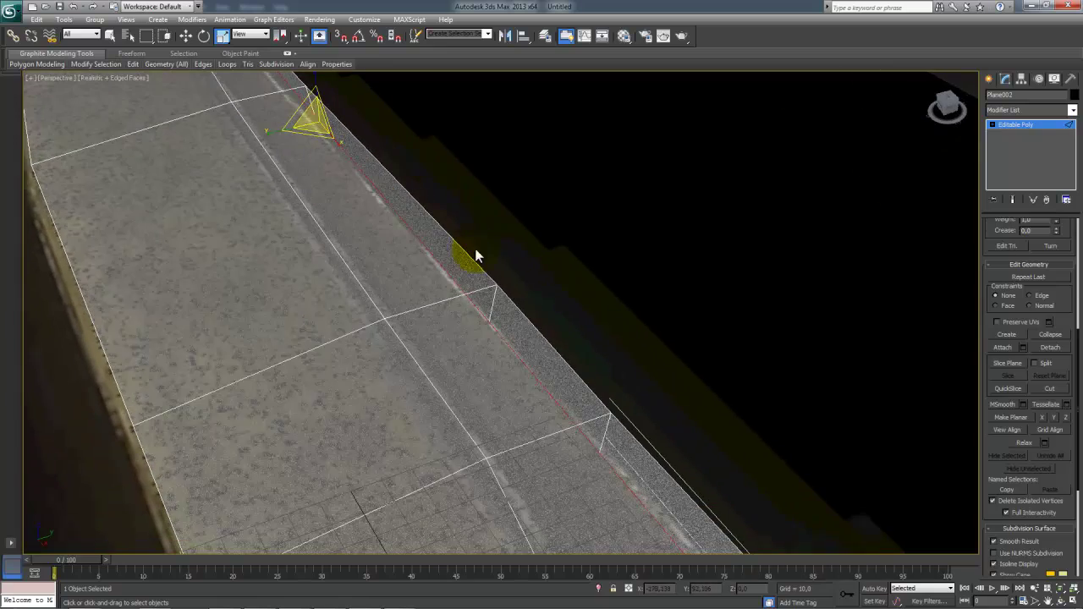
pyautogui.click(505, 293)
pyautogui.keyDown('alt'); pyautogui.moveTo(477, 258); pyautogui.dragTo(104, 430, button='middle'); pyautogui.keyUp('alt')
pyautogui.keyDown('ctrl'); pyautogui.click(397, 389); pyautogui.keyUp('ctrl')
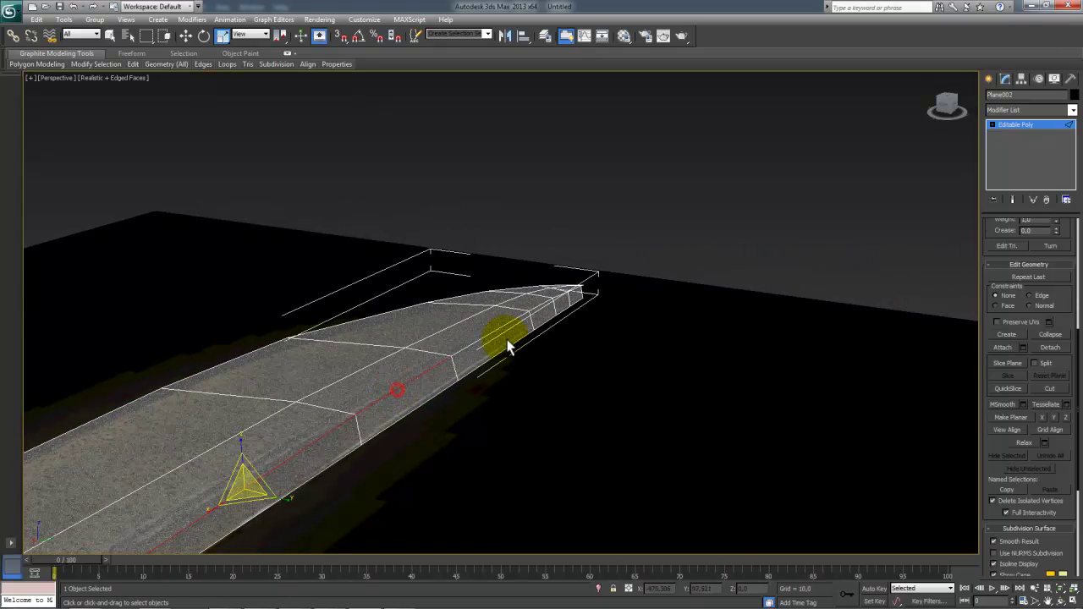
pyautogui.keyDown('ctrl'); pyautogui.click(495, 330); pyautogui.keyUp('ctrl')
pyautogui.keyDown('ctrl'); pyautogui.click(538, 306); pyautogui.keyUp('ctrl')
pyautogui.moveTo(558, 296); pyautogui.dragTo(573, 290)
pyautogui.keyDown('alt'); pyautogui.moveTo(387, 358); pyautogui.dragTo(849, 372, button='middle'); pyautogui.keyUp('alt')
pyautogui.keyDown('ctrl'); pyautogui.click(254, 230); pyautogui.keyUp('ctrl')
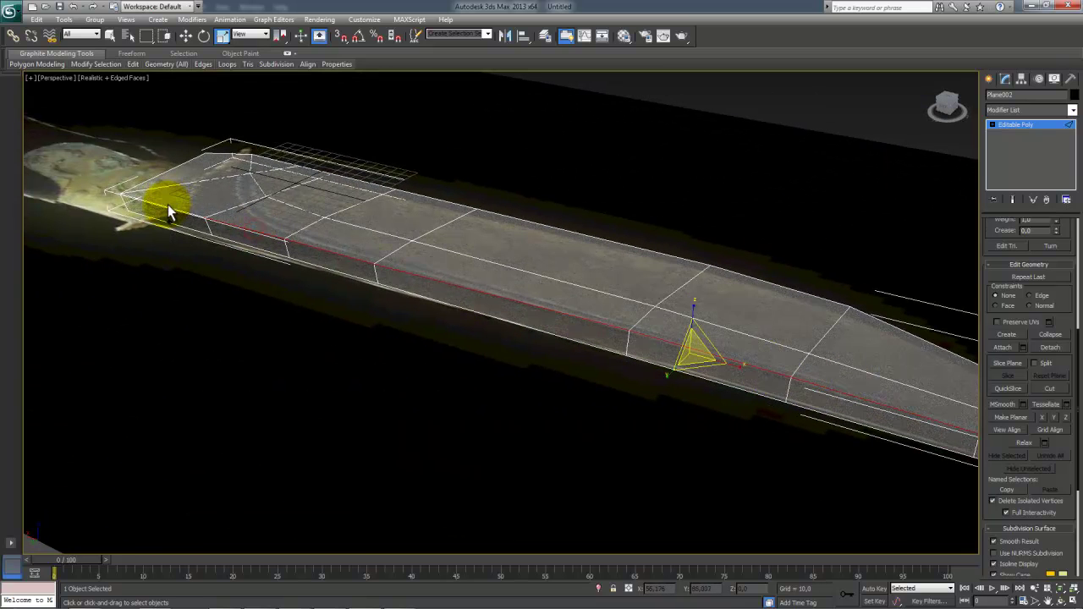
# Step: Make the selected upper spine edges planar along Y so they form a straight line in the Top view
pyautogui.hotkey('alt', 'w')
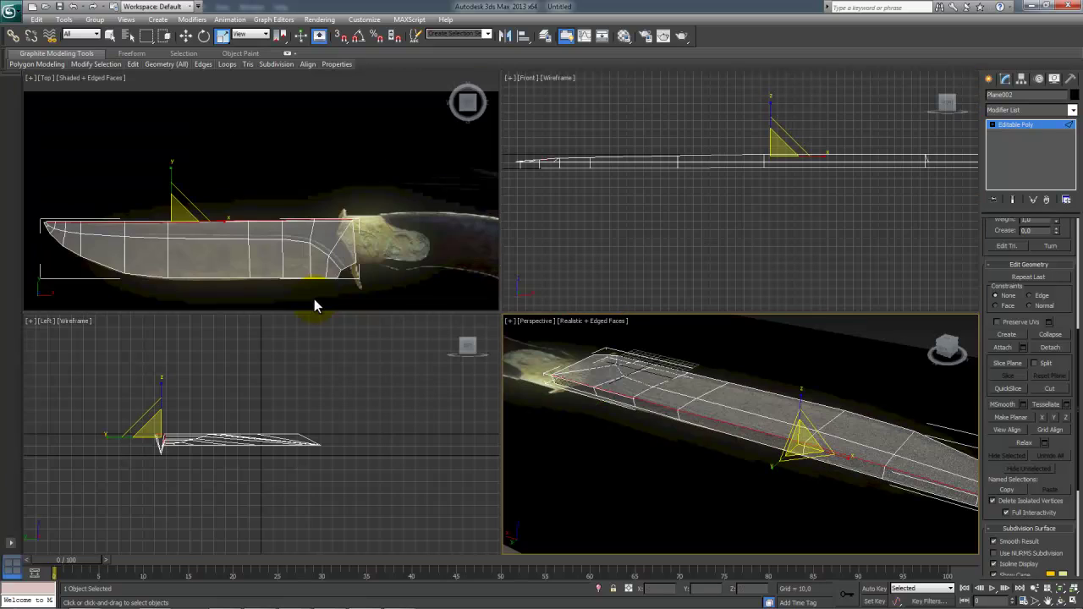
pyautogui.scroll(3, 278, 259)
pyautogui.hotkey('alt', 'w')
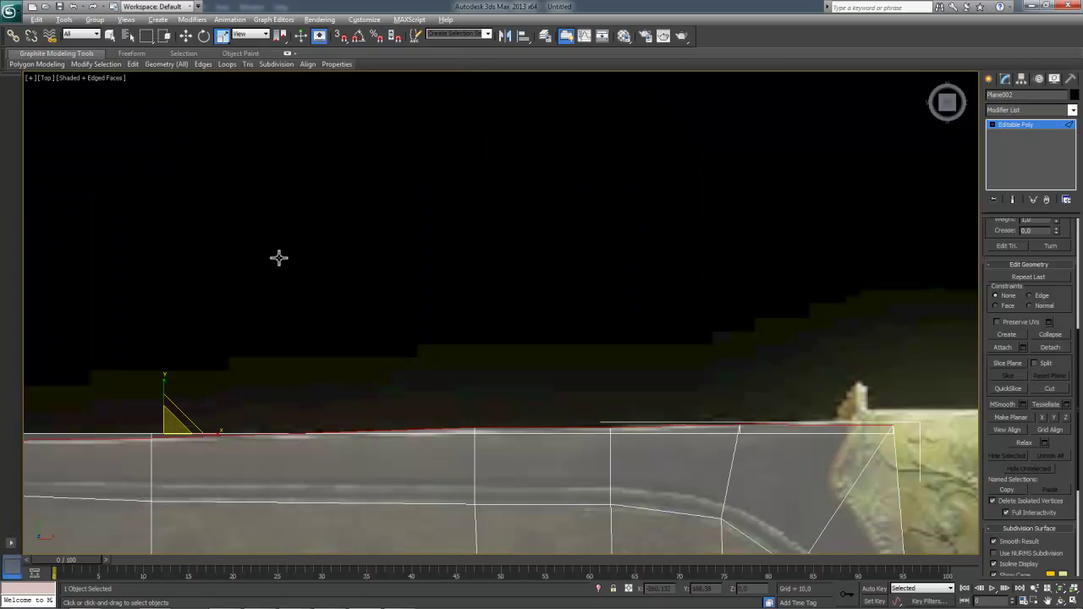
pyautogui.moveTo(385, 335); pyautogui.dragTo(440, 232, button='middle')
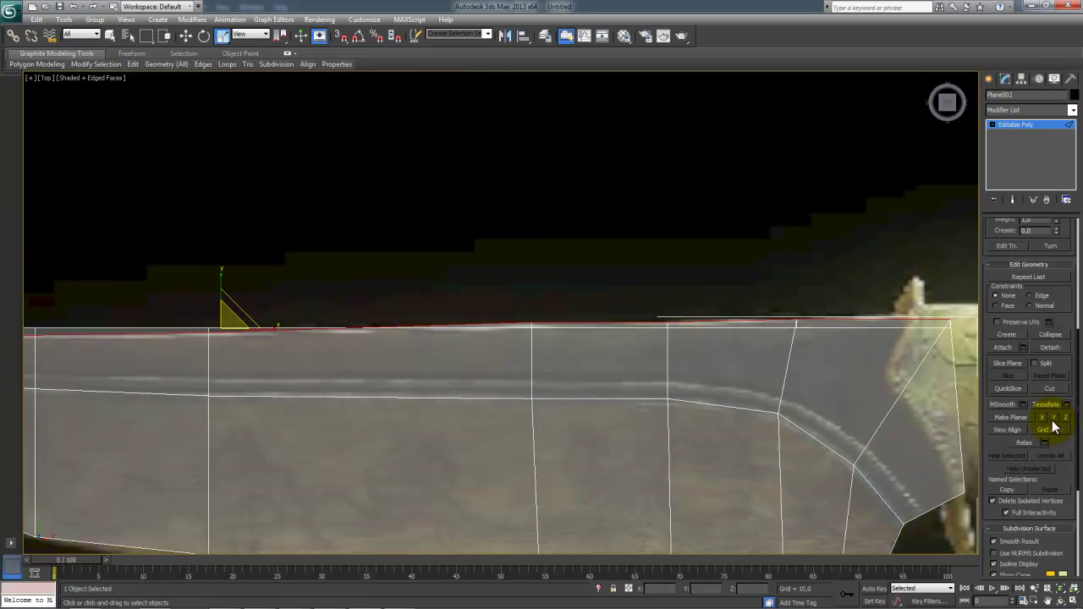
pyautogui.scroll(-4, 587, 290)
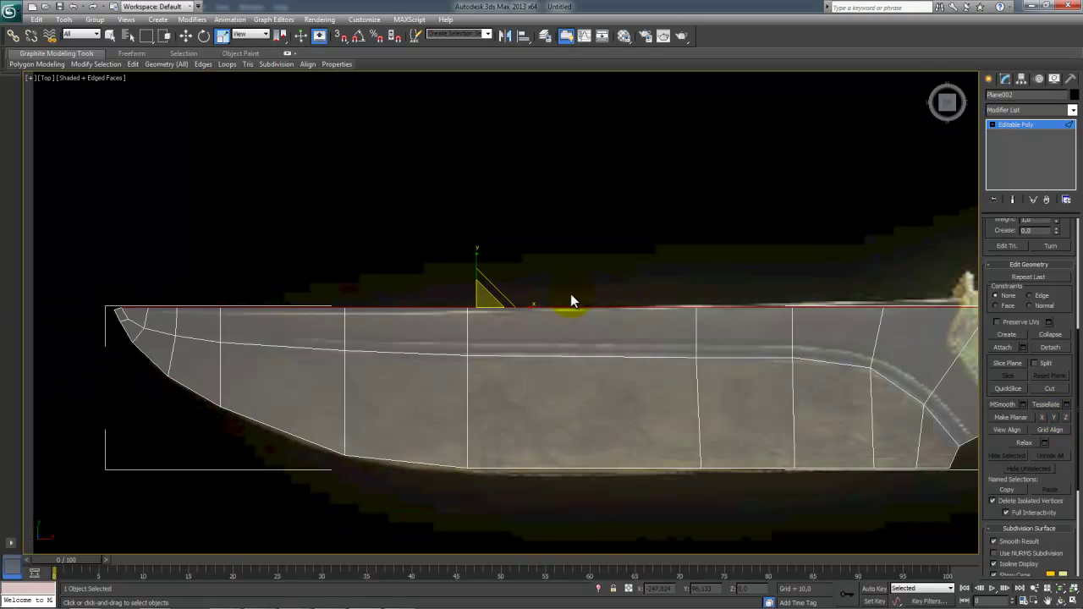
# Step: Raise the three pairs of spine vertices nearest the guard along Y in the Top view to follow the blade outline in the reference image
pyautogui.moveTo(529, 337); pyautogui.dragTo(148, 328, button='middle')
pyautogui.scroll(4, 327, 314)
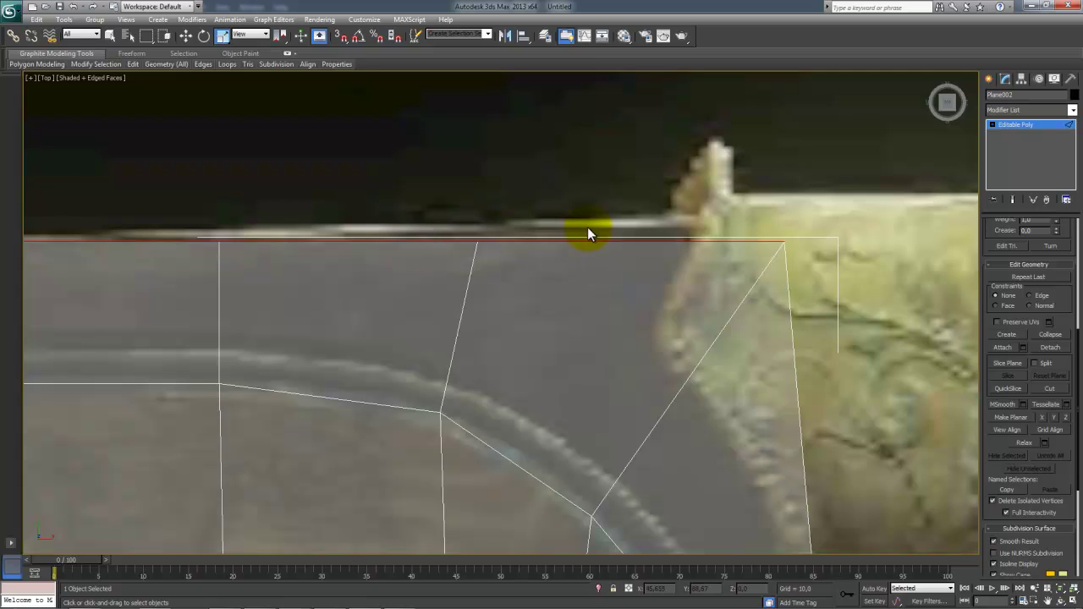
pyautogui.press('1')
pyautogui.press('w')
pyautogui.moveTo(782, 212); pyautogui.dragTo(782, 182)
pyautogui.moveTo(603, 191); pyautogui.dragTo(461, 247)
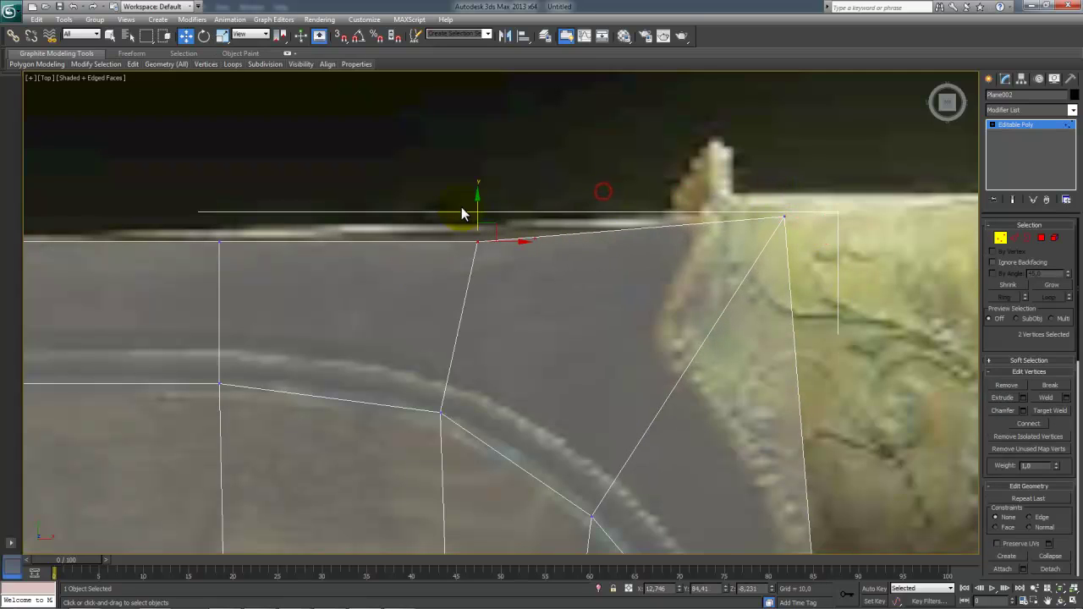
pyautogui.moveTo(477, 208); pyautogui.dragTo(477, 193)
pyautogui.moveTo(274, 212); pyautogui.dragTo(205, 252)
pyautogui.moveTo(216, 203); pyautogui.dragTo(218, 193)
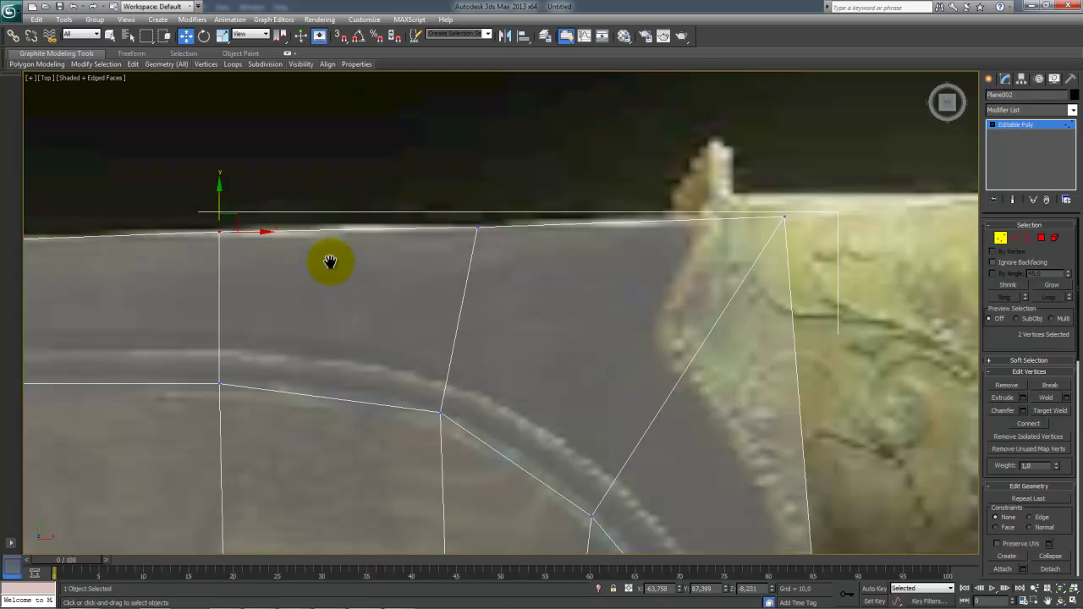
# Step: Examine the blade's back face near the guard in the Perspective view, selecting the two spine edges beside the guard to compare with the Top view
pyautogui.moveTo(323, 266); pyautogui.dragTo(498, 272, button='middle')
pyautogui.hotkey('alt', 'w')
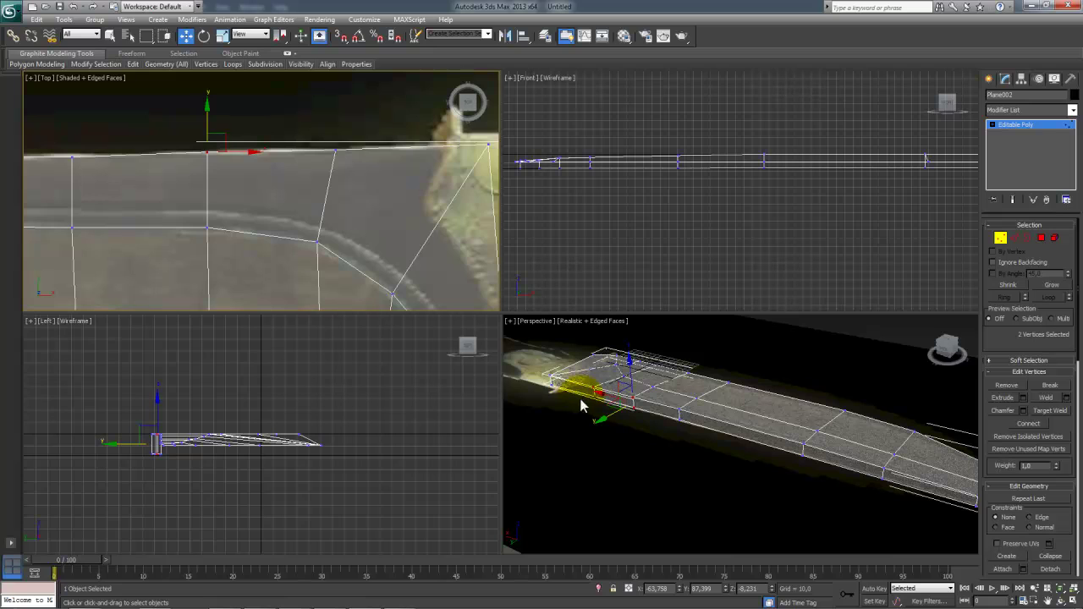
pyautogui.press('[')
pyautogui.hotkey('alt', 'w')
pyautogui.hotkey('alt', 'w')
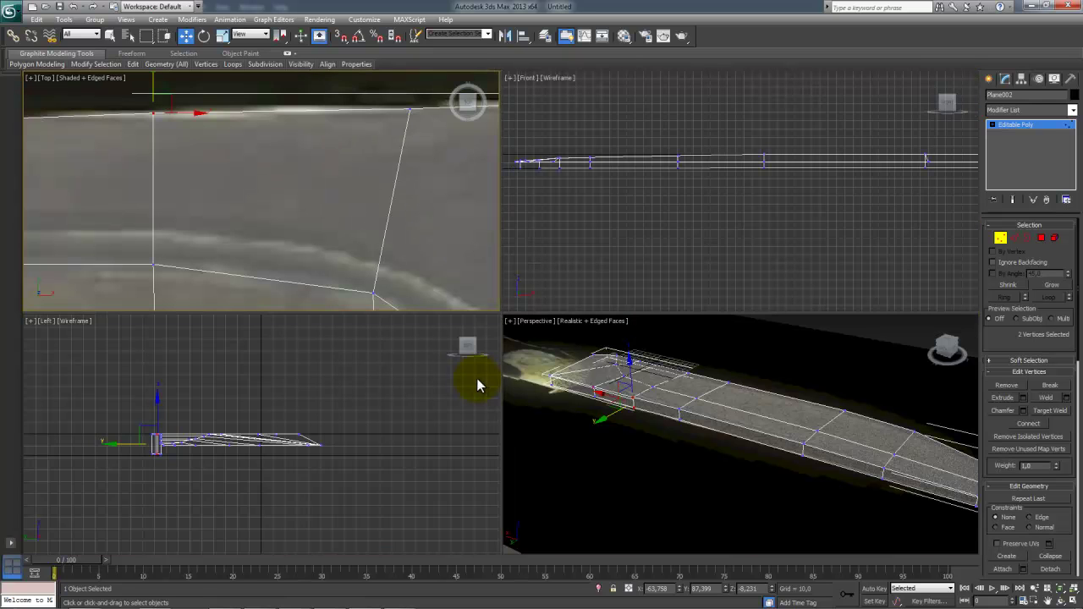
pyautogui.rightClick(557, 385)
pyautogui.hotkey('alt', 'w')
pyautogui.moveTo(487, 314); pyautogui.dragTo(664, 348, button='middle')
pyautogui.press('2')
pyautogui.click(330, 265)
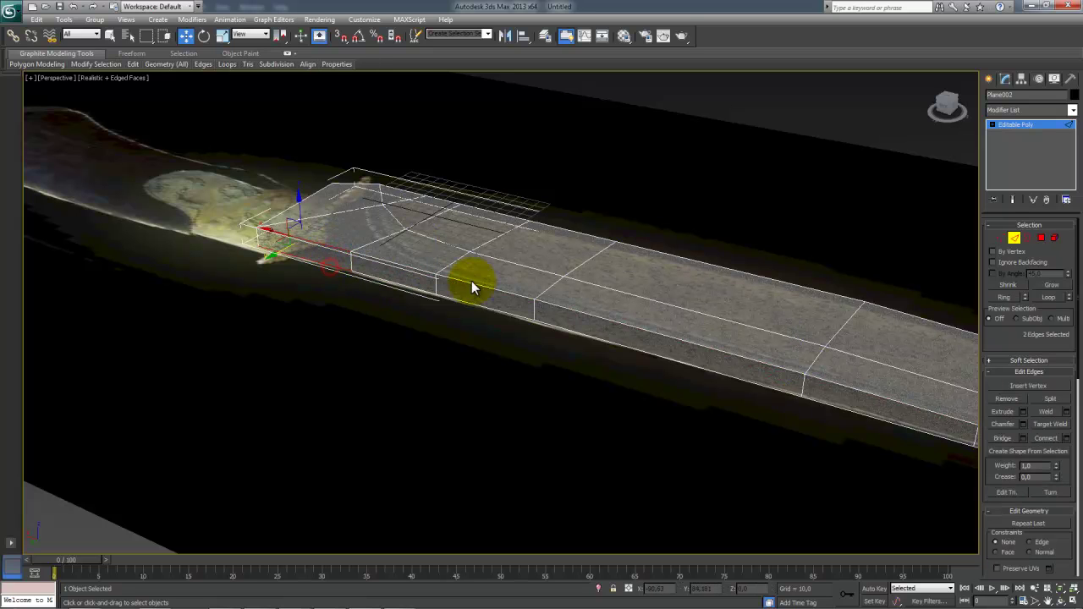
pyautogui.click(311, 260)
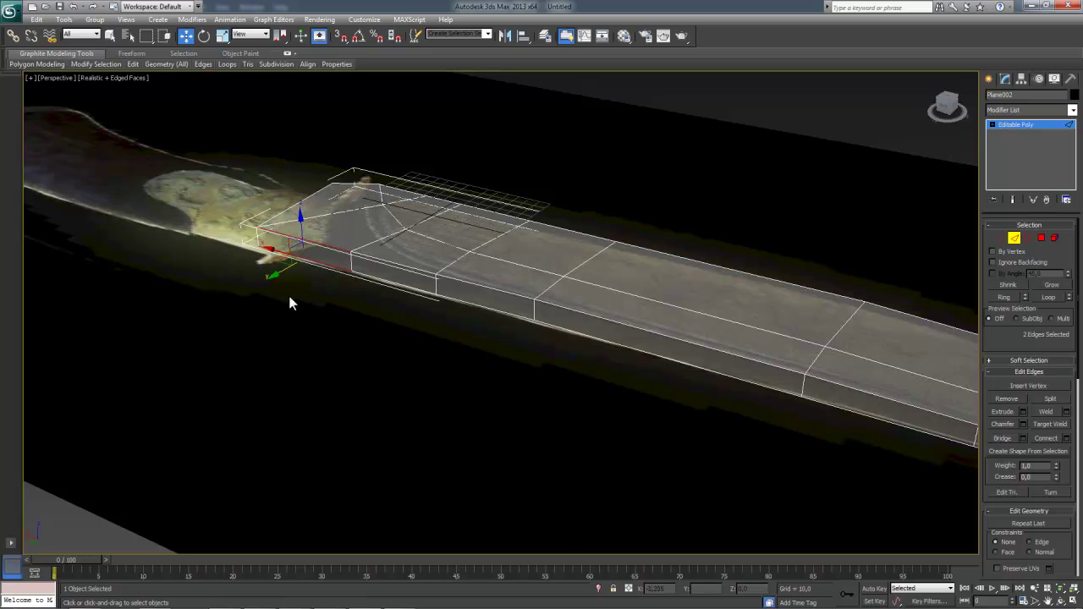
pyautogui.hotkey('alt', 'w')
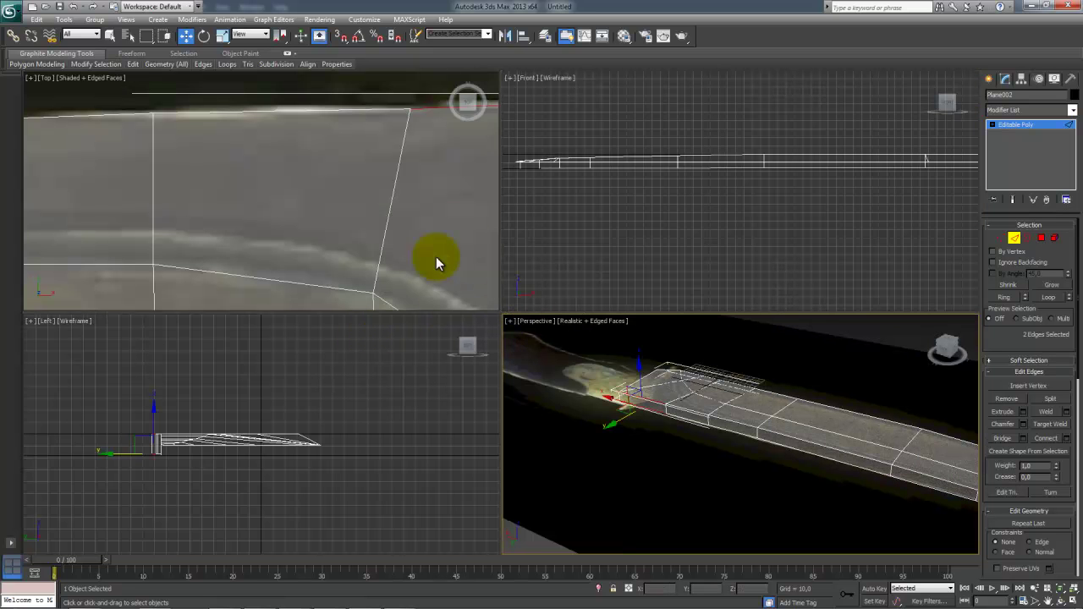
pyautogui.hotkey('alt', 'w')
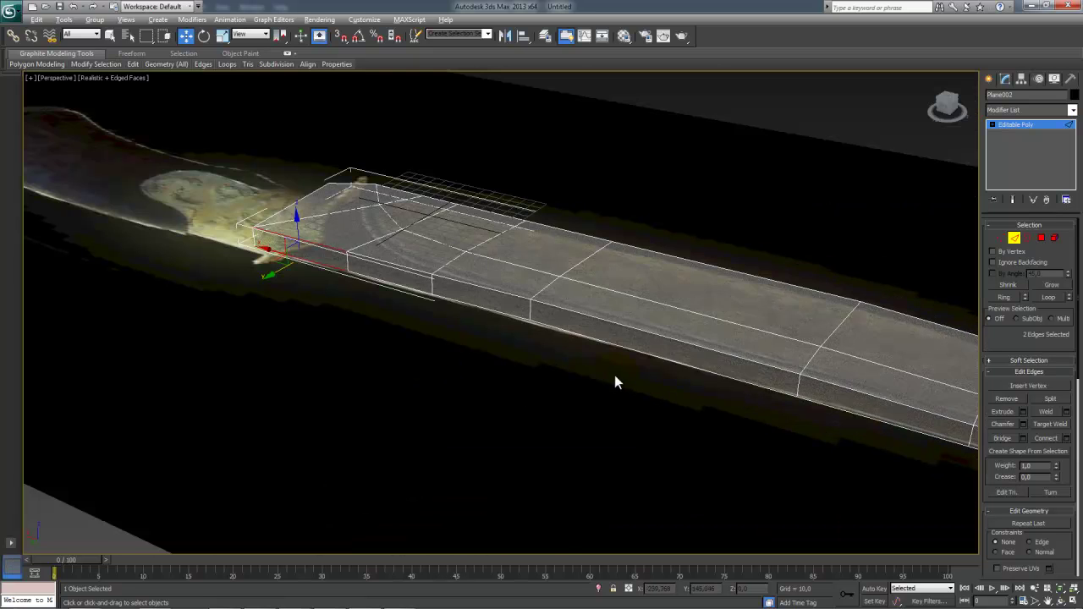
pyautogui.hotkey('alt', 'w')
pyautogui.rightClick(416, 225)
pyautogui.scroll(-3, 414, 227)
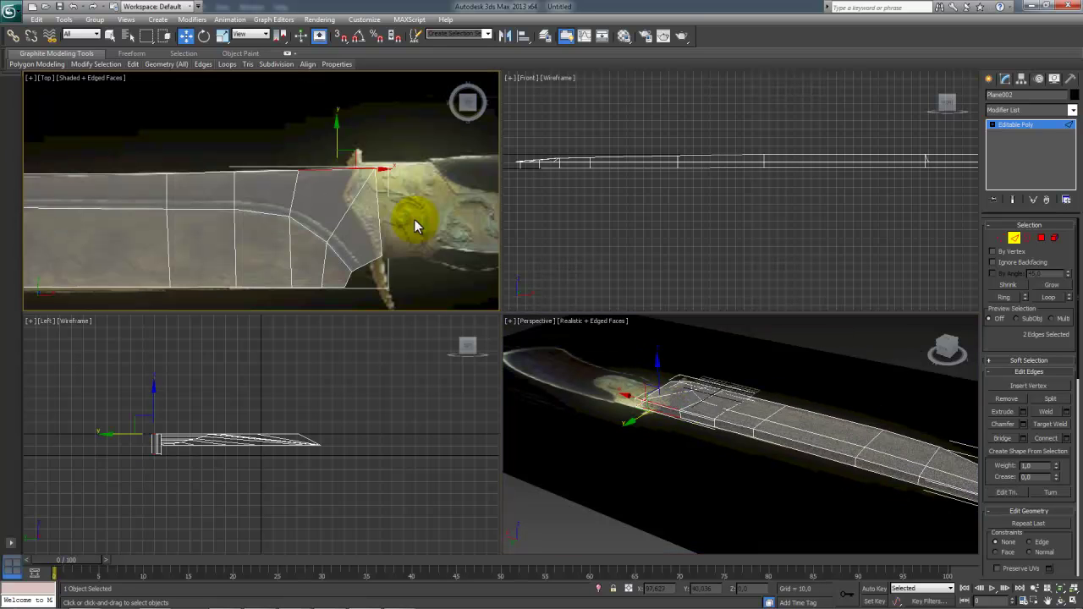
pyautogui.keyDown('alt'); pyautogui.moveTo(716, 399); pyautogui.dragTo(624, 366, button='middle'); pyautogui.keyUp('alt')
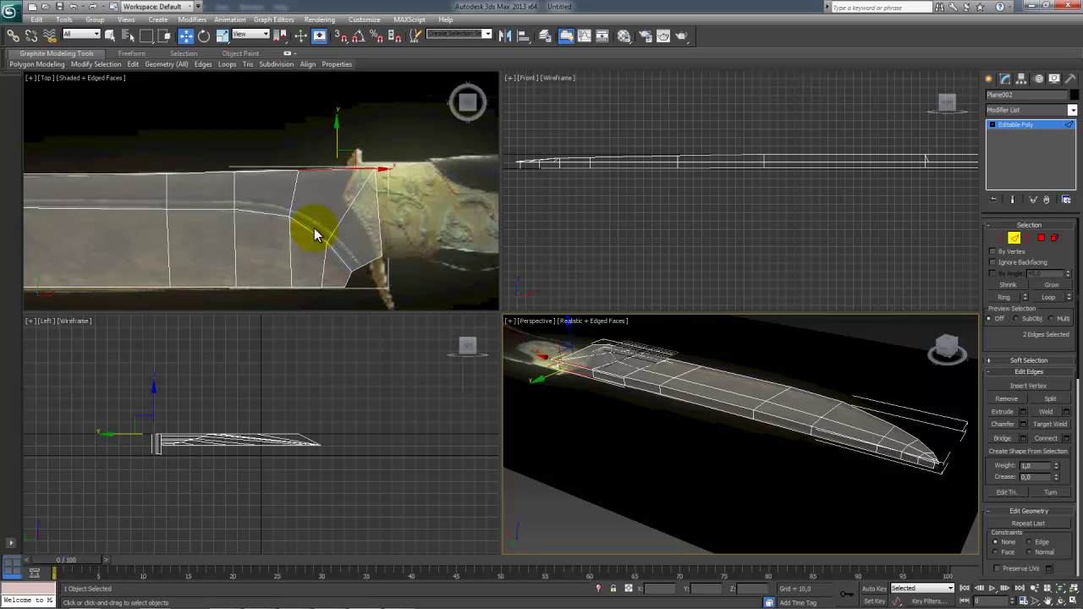
# Step: Select the nine cross edges between the spine and the bevel line in the Top view, from the guard end towards the tip
pyautogui.hotkey('alt', 'w')
pyautogui.moveTo(646, 364); pyautogui.dragTo(698, 292, button='middle')
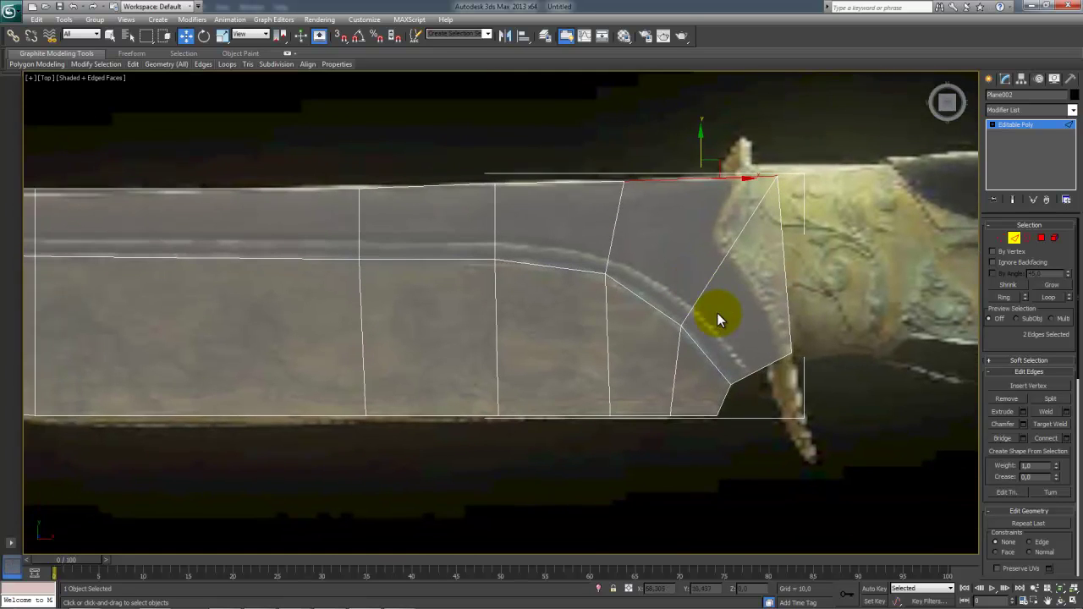
pyautogui.click(762, 367)
pyautogui.keyDown('ctrl'); pyautogui.click(699, 305); pyautogui.keyUp('ctrl')
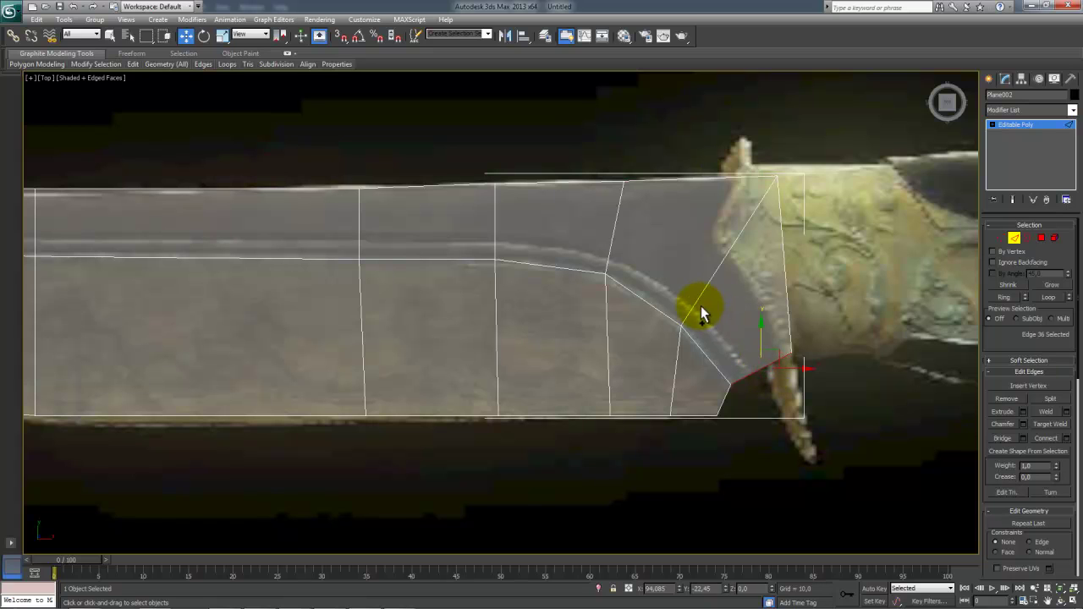
pyautogui.keyDown('ctrl'); pyautogui.click(612, 246); pyautogui.keyUp('ctrl')
pyautogui.keyDown('ctrl'); pyautogui.click(494, 236); pyautogui.keyUp('ctrl')
pyautogui.keyDown('ctrl'); pyautogui.click(356, 237); pyautogui.keyUp('ctrl')
pyautogui.moveTo(350, 242); pyautogui.dragTo(667, 271, button='middle')
pyautogui.keyDown('ctrl'); pyautogui.click(510, 250); pyautogui.keyUp('ctrl')
pyautogui.keyDown('ctrl'); pyautogui.click(338, 247); pyautogui.keyUp('ctrl')
pyautogui.keyDown('ctrl'); pyautogui.click(161, 245); pyautogui.keyUp('ctrl')
pyautogui.moveTo(194, 249); pyautogui.dragTo(553, 285, button='middle')
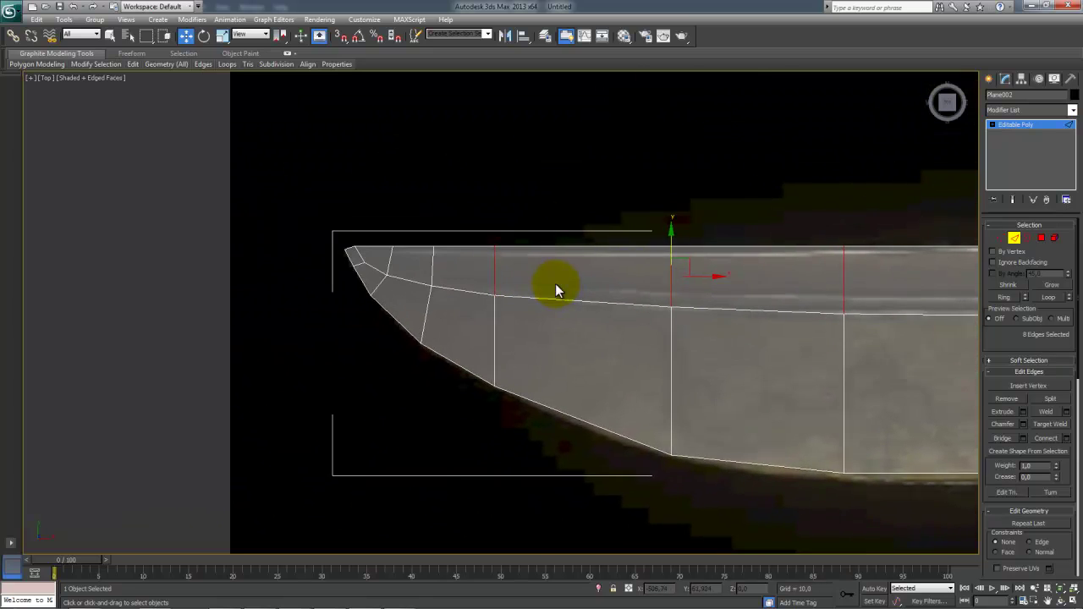
pyautogui.scroll(3, 551, 288)
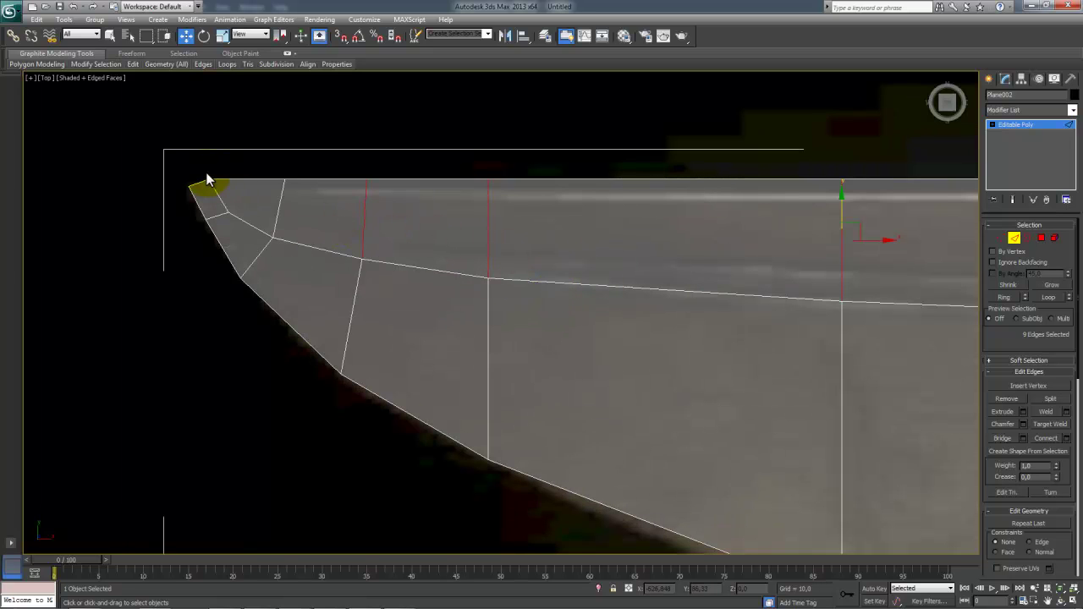
pyautogui.scroll(-3, 287, 277)
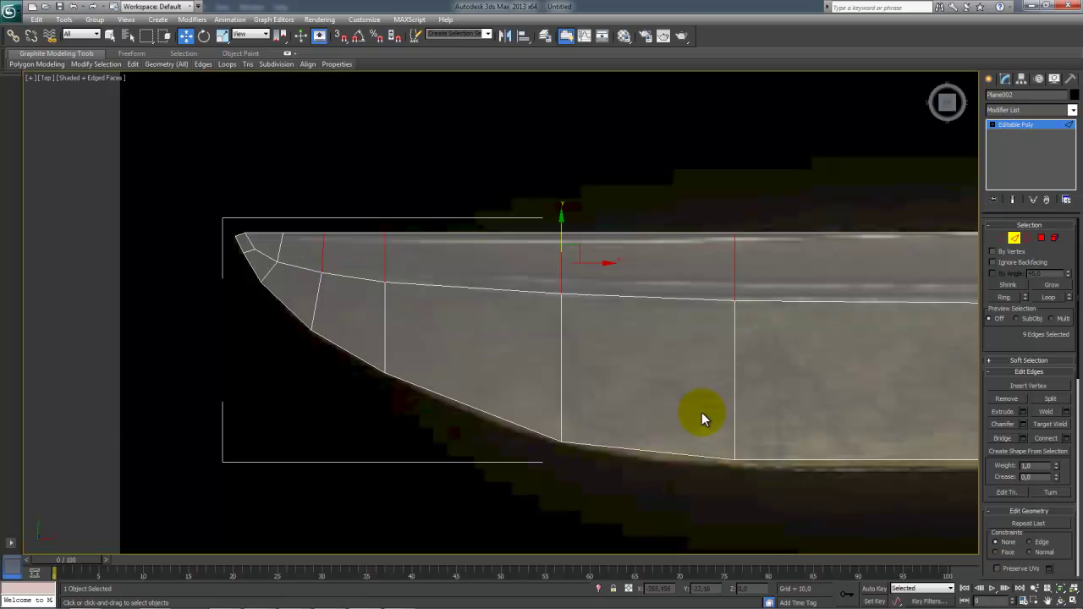
# Step: Connect the nine selected cross edges with 1 segment and a slide of -36
pyautogui.click(1067, 439)
pyautogui.moveTo(842, 412); pyautogui.dragTo(496, 322, button='middle')
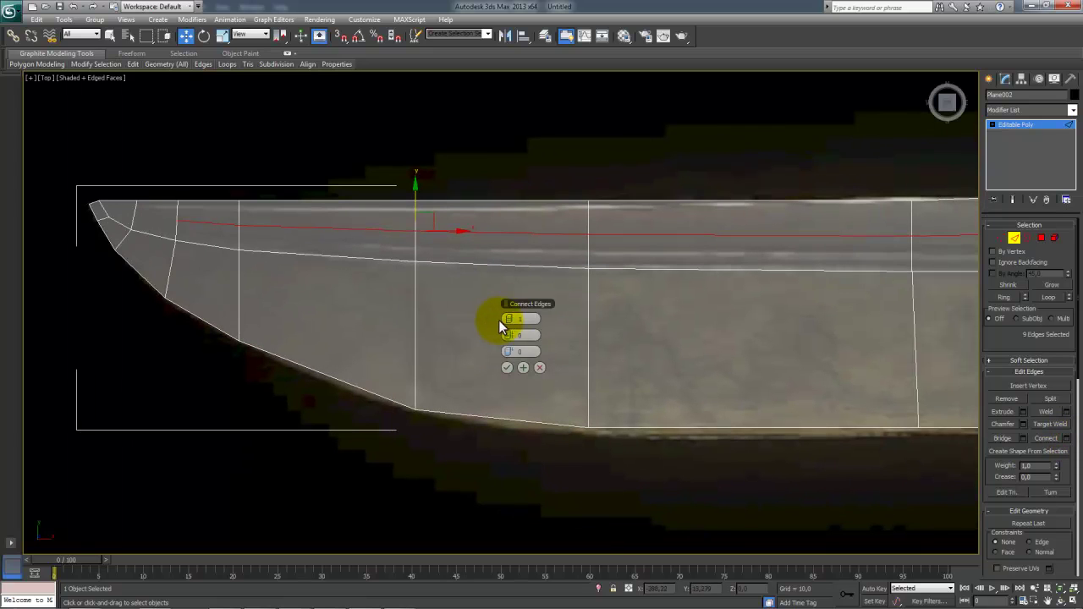
pyautogui.moveTo(512, 351); pyautogui.dragTo(430, 355)
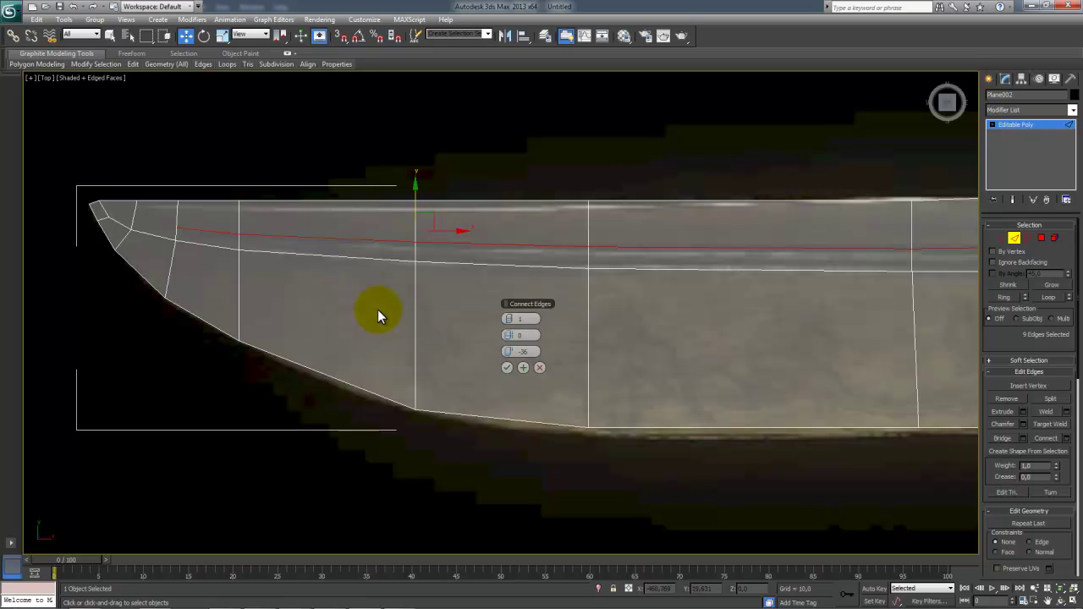
pyautogui.click(507, 369)
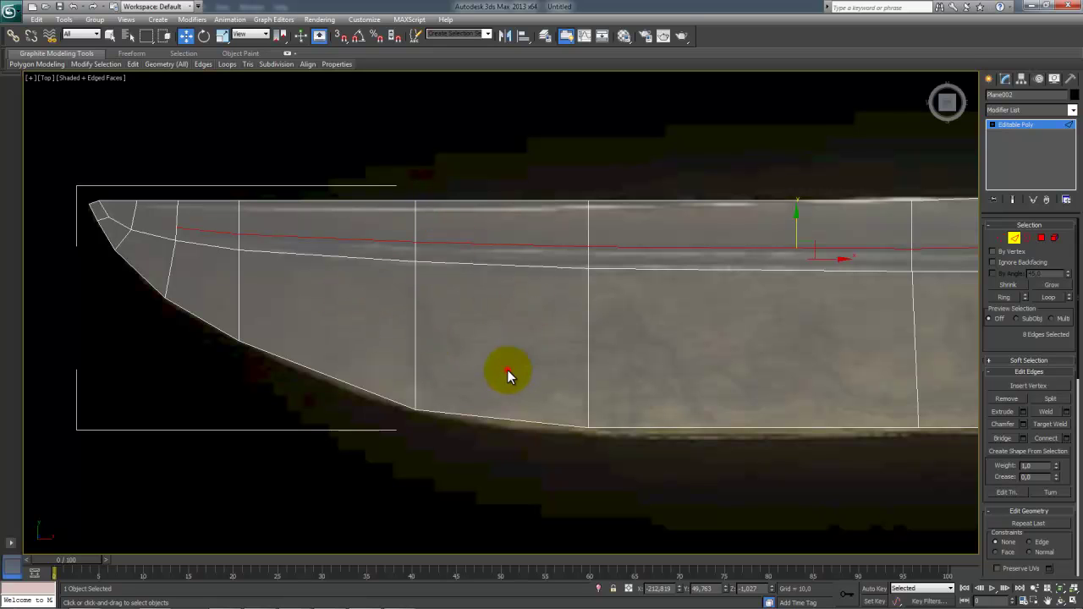
# Step: Try to target weld the tip-side end vertex of the new edge line onto the bevel vertex just below it
pyautogui.moveTo(195, 175); pyautogui.dragTo(441, 211, button='middle')
pyautogui.scroll(3, 441, 211)
pyautogui.scroll(1, 417, 212)
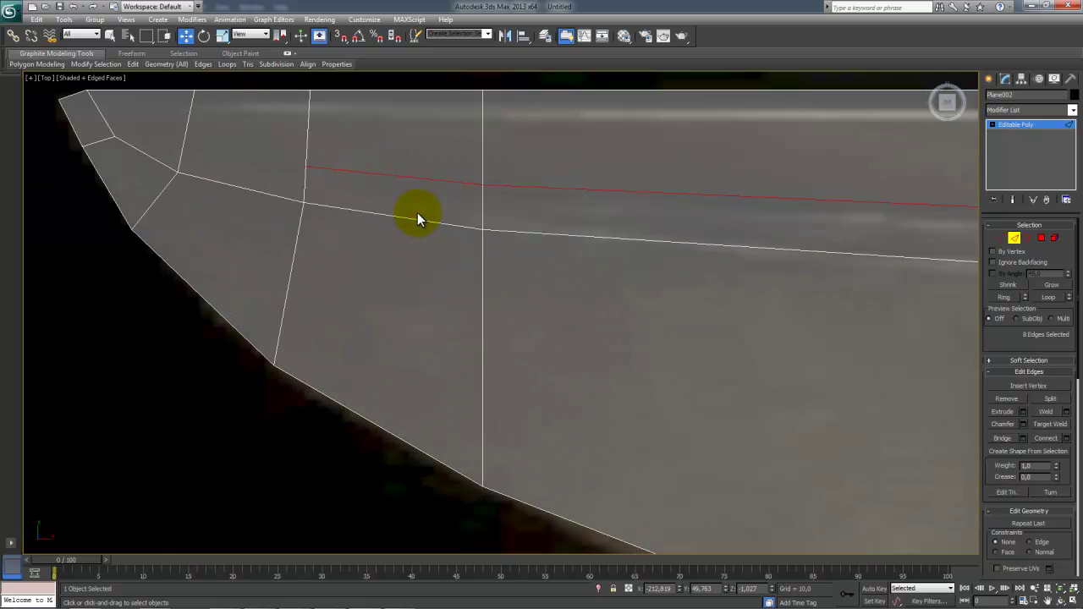
pyautogui.press('1')
pyautogui.click(306, 166)
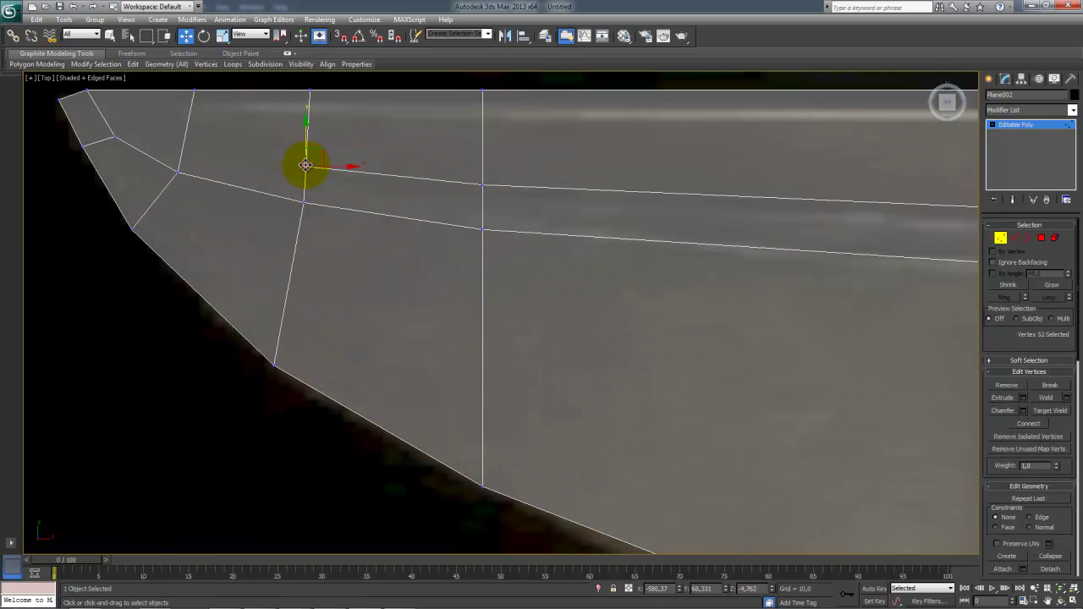
pyautogui.click(367, 206)
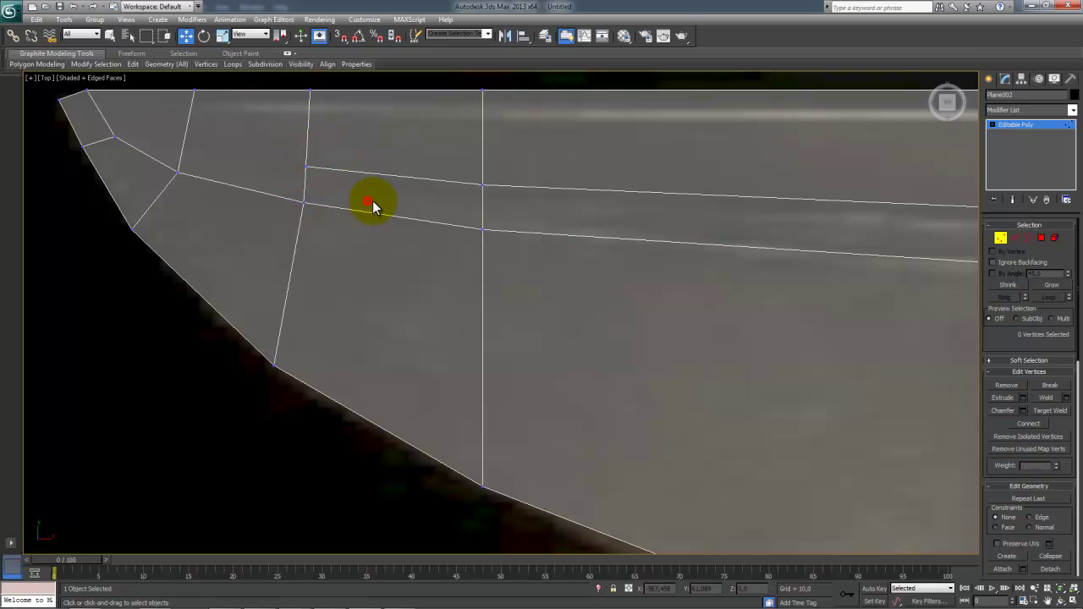
pyautogui.click(1050, 411)
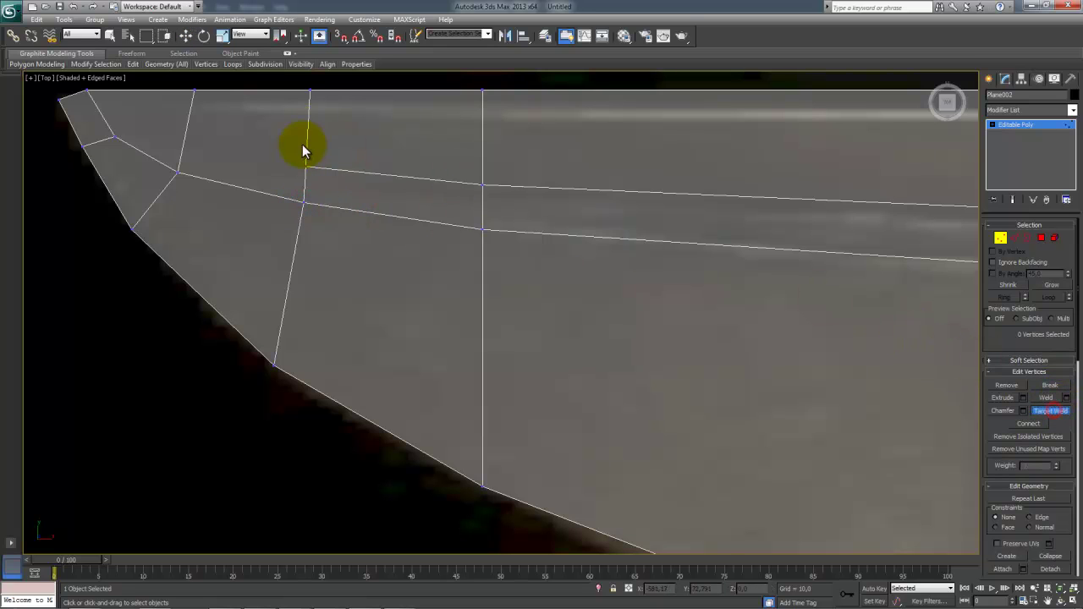
pyautogui.click(307, 165)
pyautogui.click(305, 203)
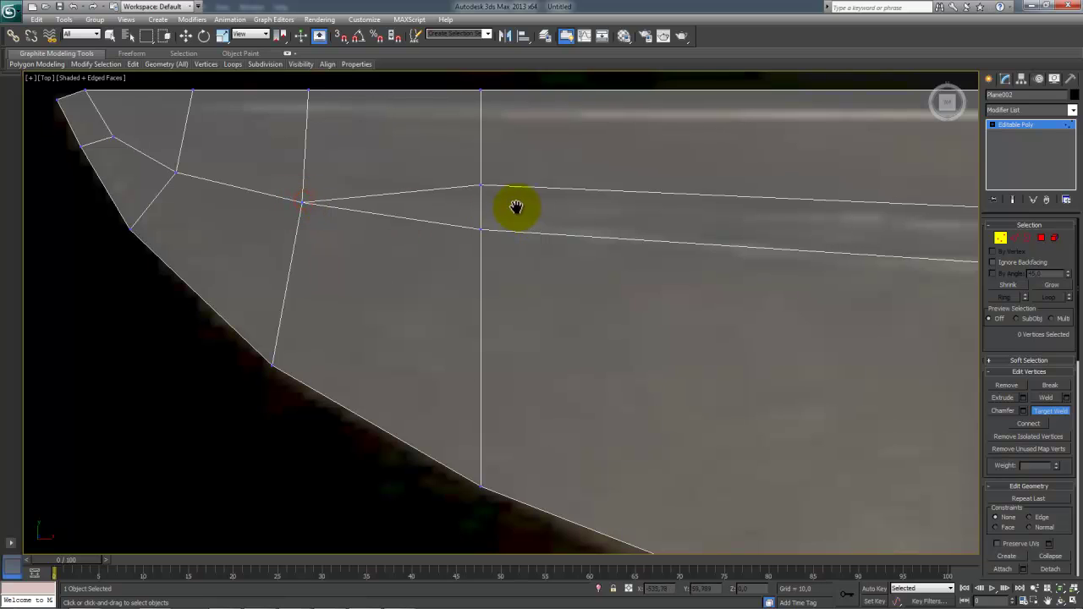
pyautogui.moveTo(528, 211); pyautogui.dragTo(510, 205, button='middle')
pyautogui.rightClick(491, 192)
# Step: Try lowering the next two vertices of the new edge line along Y to follow the reference groove
pyautogui.click(465, 179)
pyautogui.moveTo(459, 138); pyautogui.dragTo(462, 149)
pyautogui.moveTo(560, 185); pyautogui.dragTo(275, 146, button='middle')
pyautogui.click(631, 158)
pyautogui.moveTo(627, 121); pyautogui.dragTo(630, 136)
pyautogui.moveTo(160, 146); pyautogui.dragTo(644, 224, button='middle')
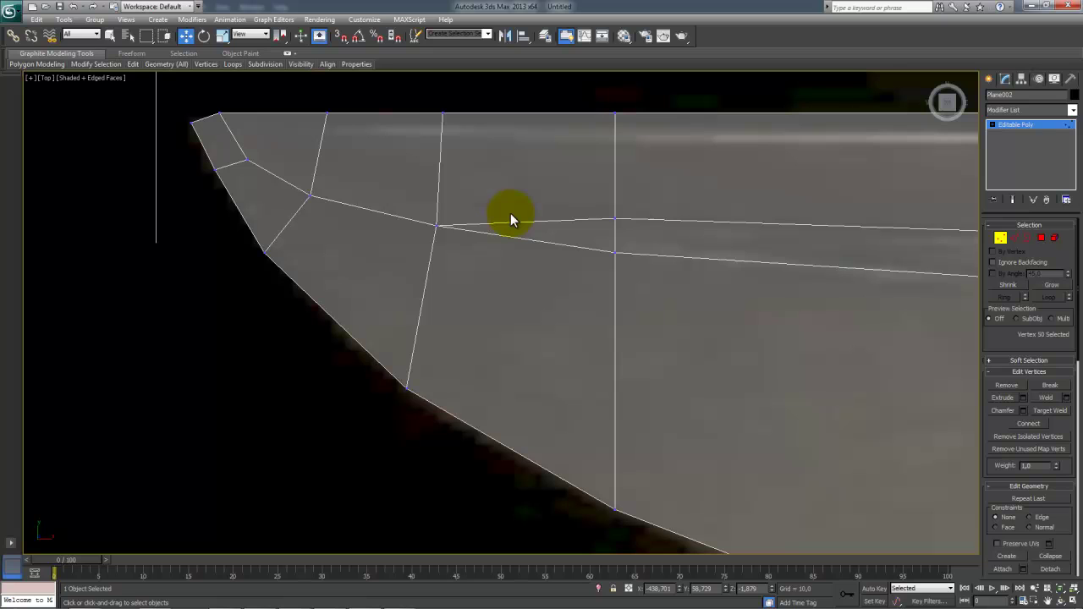
# Step: Undo the two vertex moves and the target weld at the tip-side end of the new edge line
pyautogui.hotkey('ctrl', 'z')
pyautogui.hotkey('ctrl', 'z')
pyautogui.hotkey('ctrl', 'z')
pyautogui.hotkey('ctrl', 'z')
pyautogui.hotkey('ctrl', 'z')
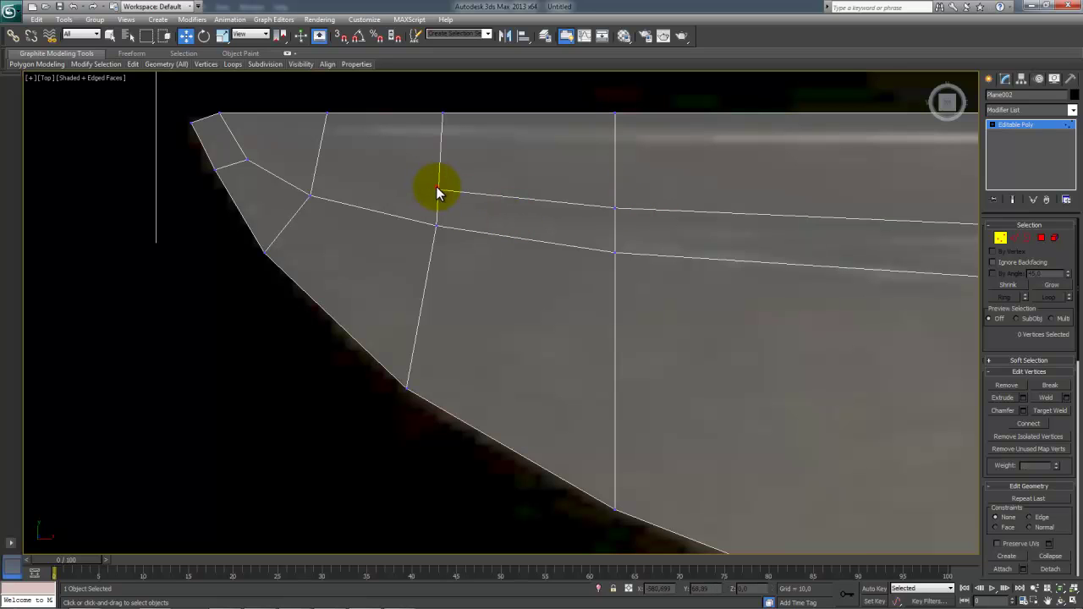
# Step: Connect the new edge line's tip-side end vertex to the next bevel vertex towards the tip
pyautogui.click(436, 189)
pyautogui.keyDown('ctrl'); pyautogui.click(312, 195); pyautogui.keyUp('ctrl')
pyautogui.click(1028, 424)
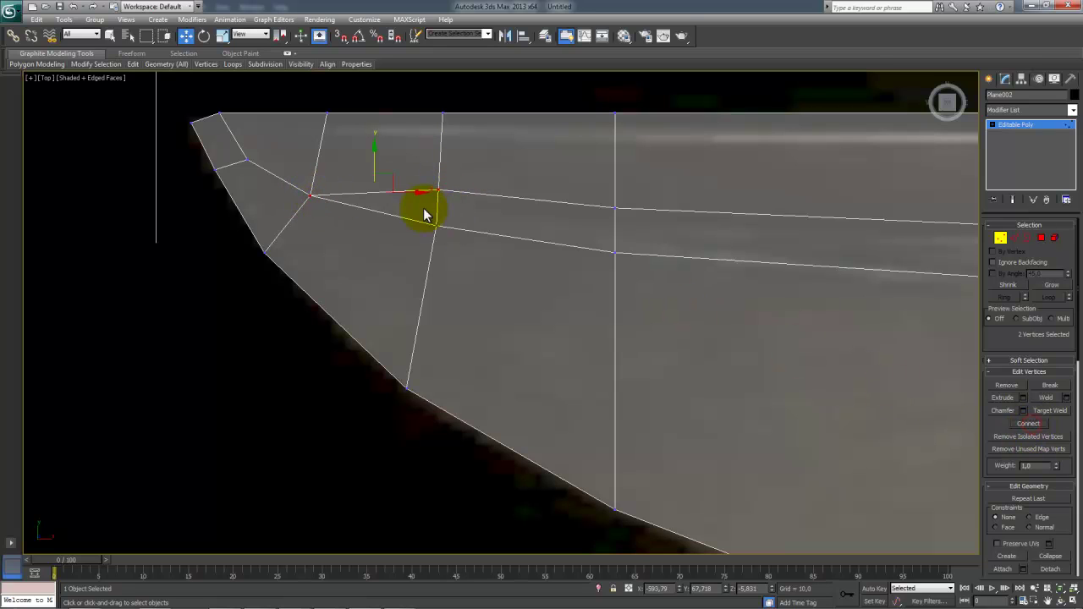
# Step: Lower the first two vertices of the new edge line near the tip along Y, closer to the bevel line
pyautogui.click(439, 189)
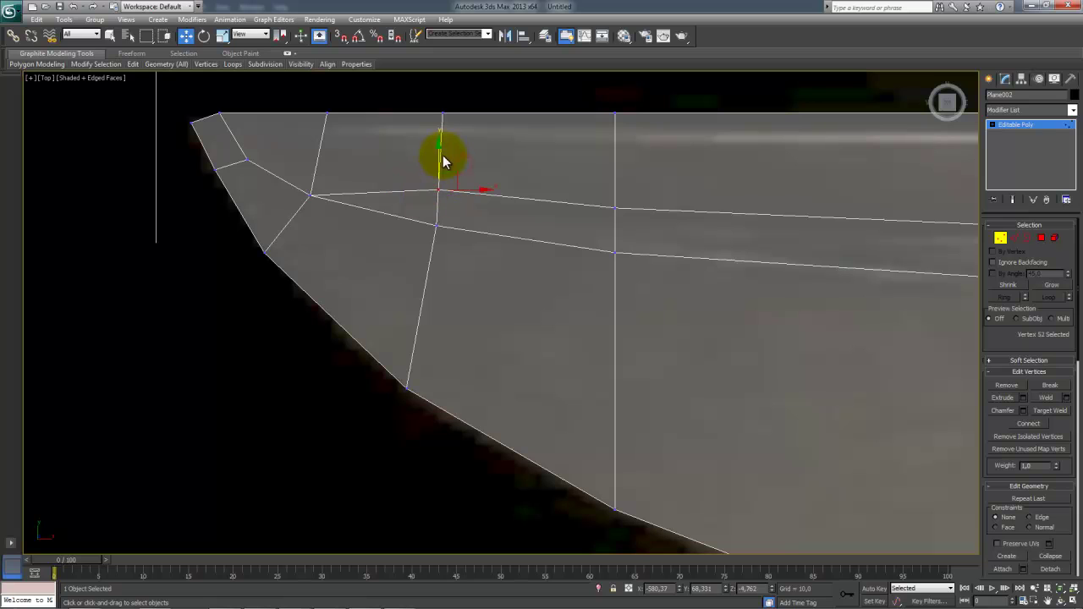
pyautogui.moveTo(439, 153); pyautogui.dragTo(438, 174)
pyautogui.click(614, 207)
pyautogui.moveTo(615, 173); pyautogui.dragTo(624, 189)
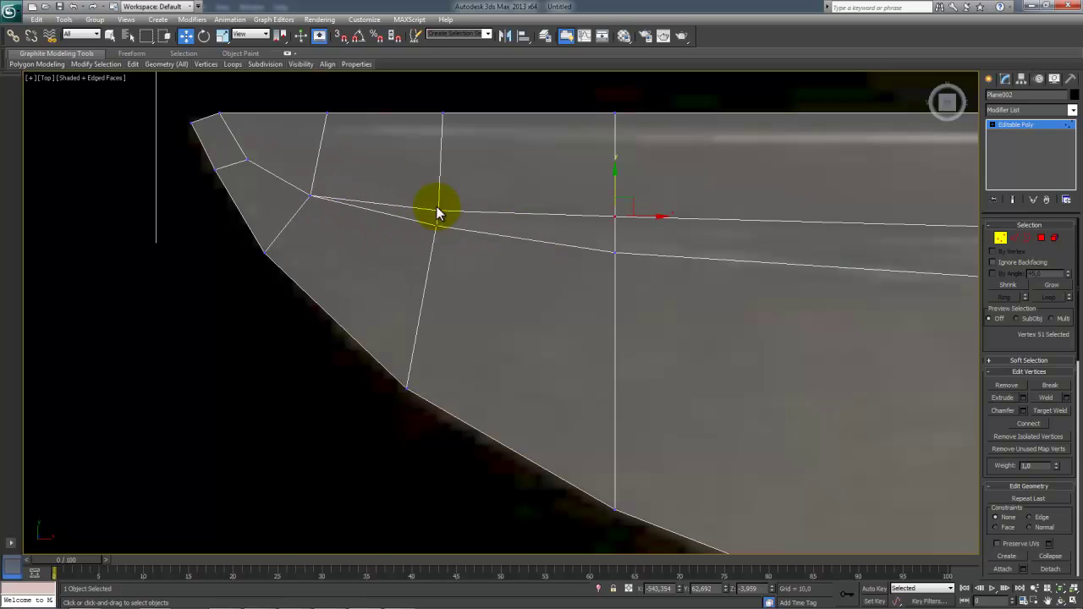
# Step: Adjust the next groove-line vertices from the tip along Y and scale the following vertical vertex pair to match the reference groove's width
pyautogui.scroll(2, 647, 269)
pyautogui.moveTo(646, 269); pyautogui.dragTo(386, 229, button='middle')
pyautogui.scroll(-2, 371, 226)
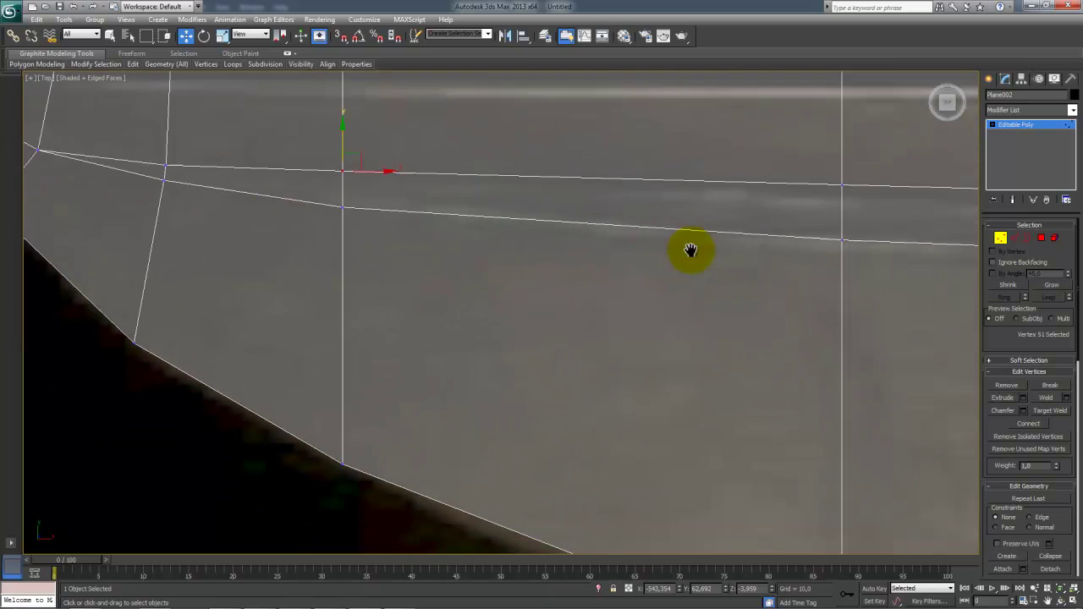
pyautogui.moveTo(717, 254); pyautogui.dragTo(393, 228, button='middle')
pyautogui.moveTo(586, 191); pyautogui.dragTo(647, 168, button='middle')
pyautogui.moveTo(180, 124); pyautogui.dragTo(181, 123)
pyautogui.moveTo(710, 239); pyautogui.dragTo(710, 240)
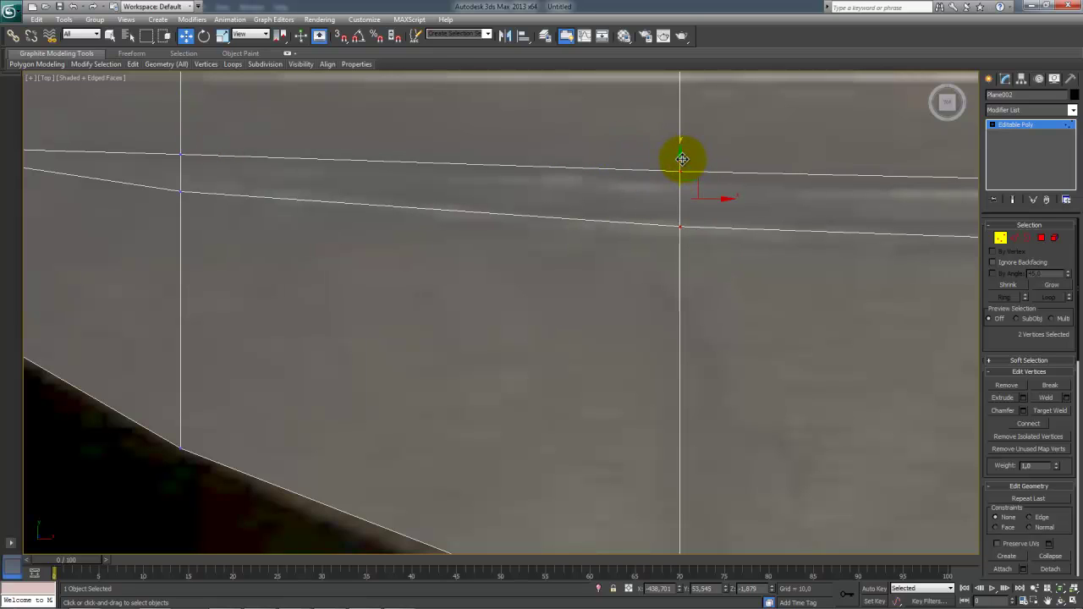
pyautogui.press('r')
pyautogui.moveTo(677, 146); pyautogui.dragTo(679, 151)
pyautogui.moveTo(190, 144); pyautogui.dragTo(401, 174, button='middle')
pyautogui.scroll(-2, 401, 174)
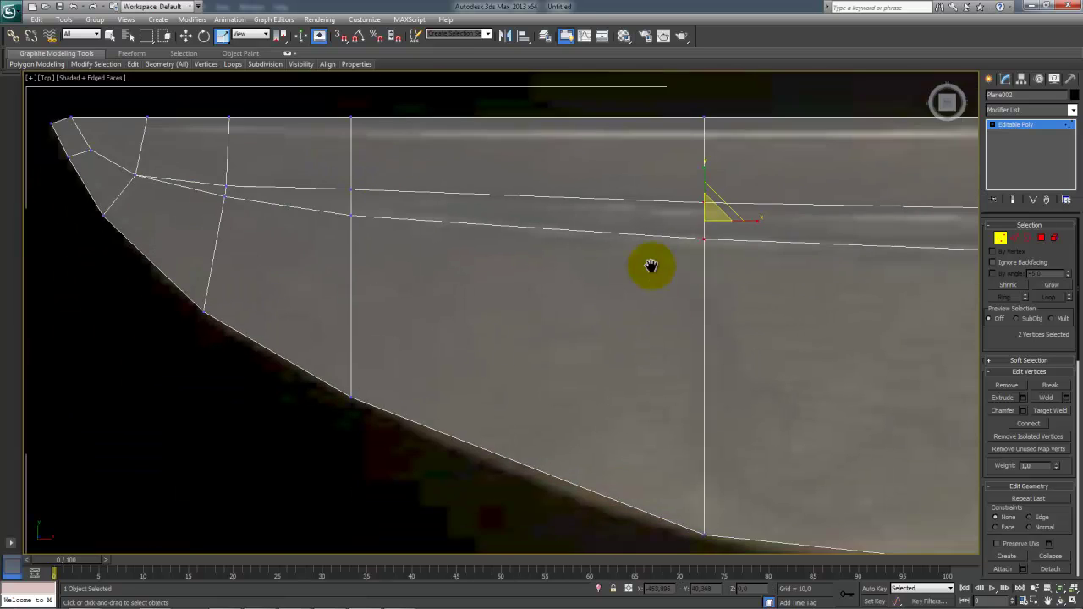
# Step: Scale the next two vertical vertex pairs along the middle of the blade in Y to match the reference groove's width
pyautogui.moveTo(834, 284); pyautogui.dragTo(285, 209, button='middle')
pyautogui.moveTo(495, 127); pyautogui.dragTo(582, 207)
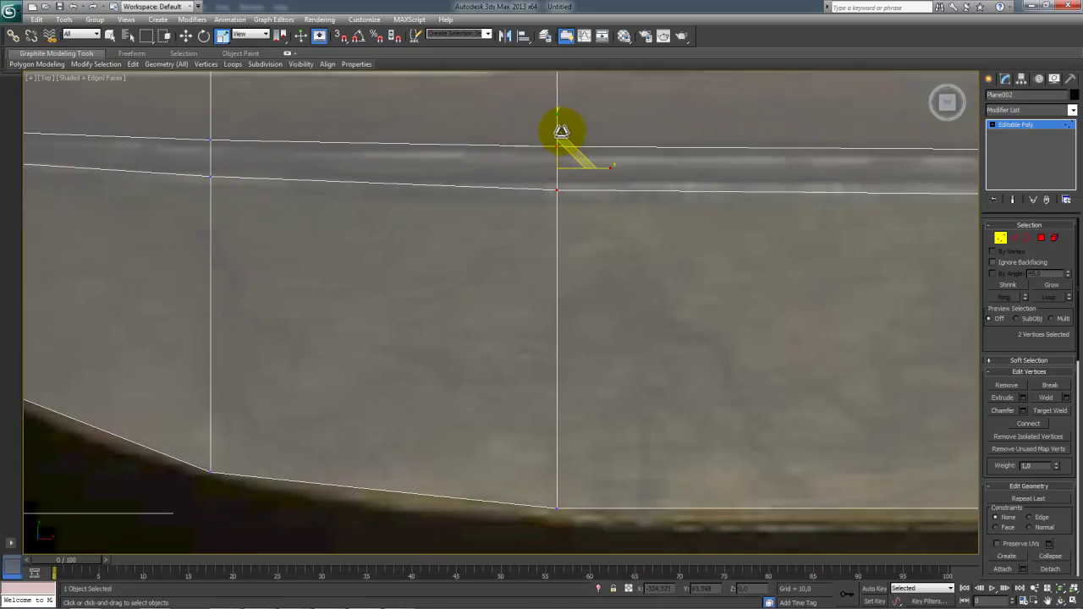
pyautogui.moveTo(557, 125); pyautogui.dragTo(557, 123)
pyautogui.moveTo(708, 201); pyautogui.dragTo(324, 219, button='middle')
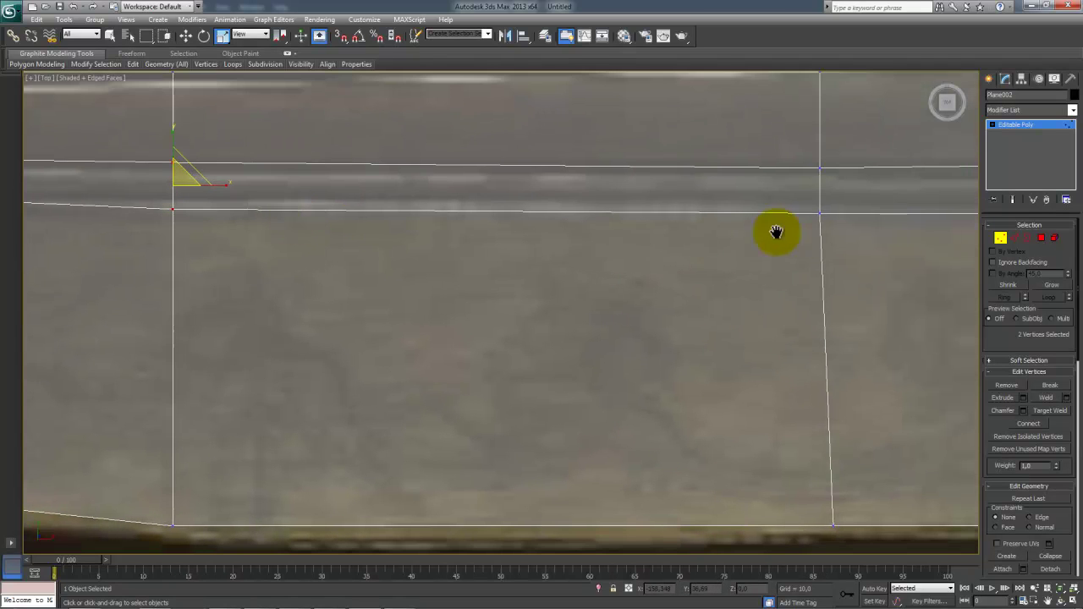
pyautogui.moveTo(798, 231); pyautogui.dragTo(560, 259, button='middle')
pyautogui.moveTo(645, 188); pyautogui.dragTo(576, 273)
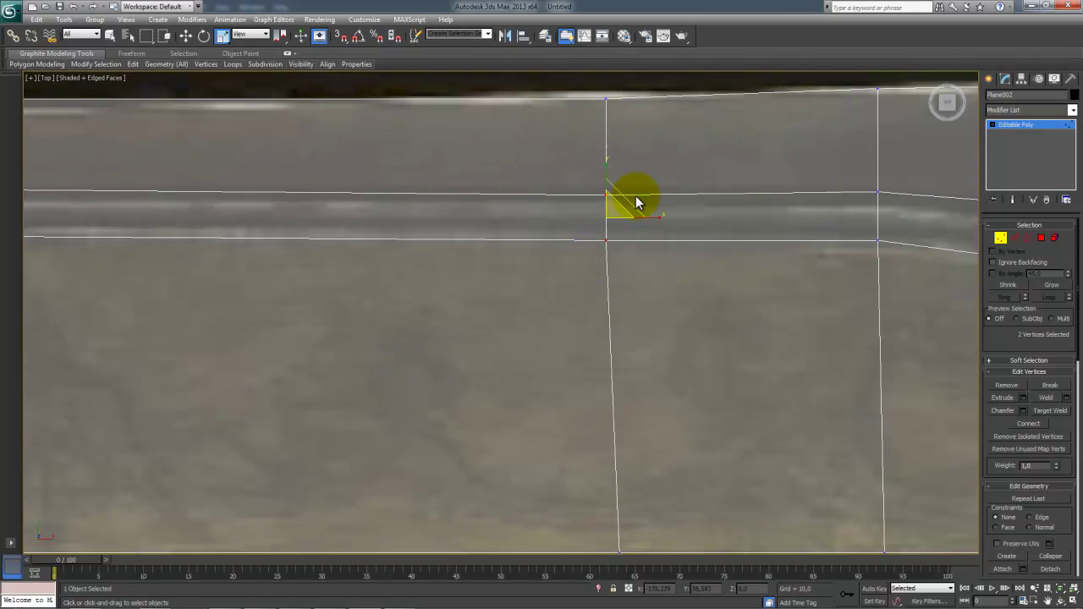
pyautogui.moveTo(607, 167); pyautogui.dragTo(606, 163)
# Step: Lower the vertex pair just before the groove's curve slightly along Y to align both lines with the reference groove
pyautogui.scroll(-2, 806, 232)
pyautogui.moveTo(808, 233); pyautogui.dragTo(569, 230, button='middle')
pyautogui.moveTo(563, 205); pyautogui.dragTo(518, 269)
pyautogui.press('w')
pyautogui.moveTo(529, 201); pyautogui.dragTo(532, 203)
pyautogui.scroll(4, 600, 218)
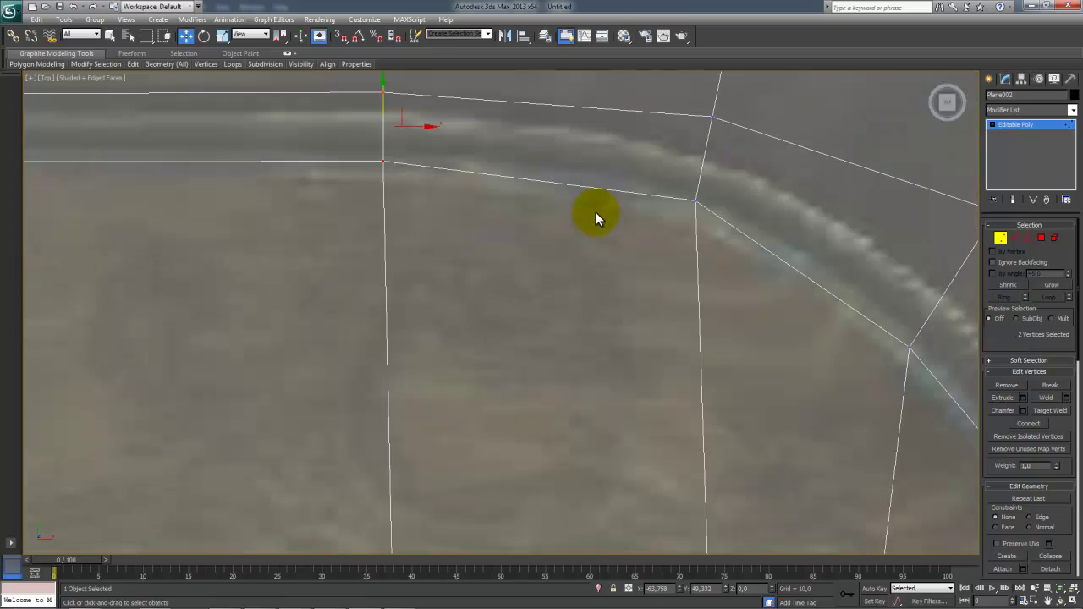
# Step: Move the new line's vertex at the start of the curve down onto the upper edge of the reference groove
pyautogui.scroll(-2, 595, 216)
pyautogui.moveTo(658, 225); pyautogui.dragTo(595, 198, button='middle')
pyautogui.click(573, 197)
pyautogui.moveTo(583, 171); pyautogui.dragTo(582, 196)
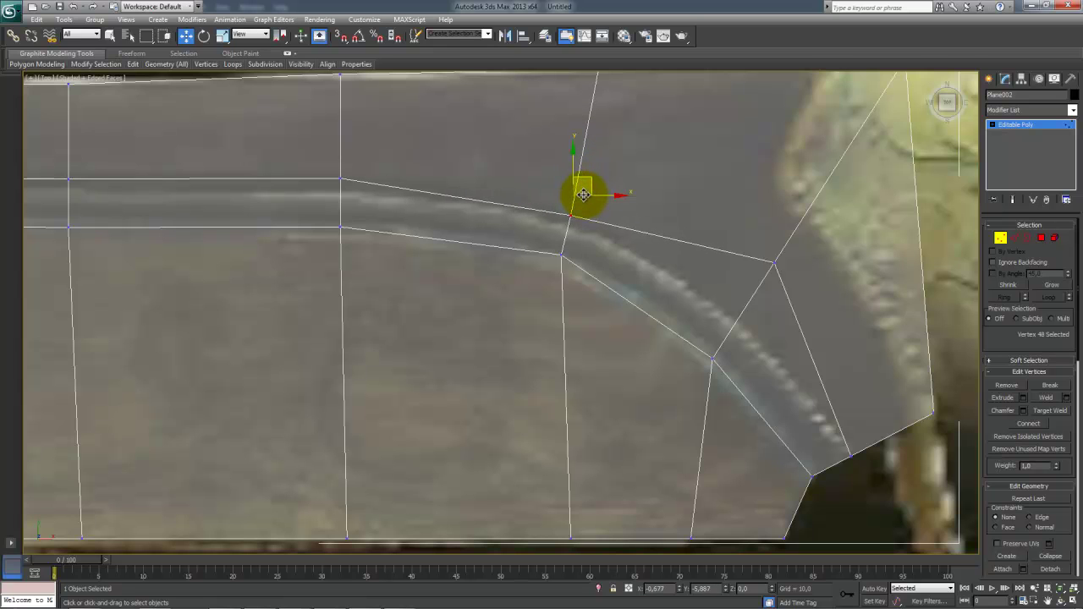
# Step: Move the new line's mid-curve vertex onto the groove's outer edge and fine-tune its end vertex on the blade outline beside the guard
pyautogui.moveTo(777, 229); pyautogui.dragTo(814, 302)
pyautogui.moveTo(746, 289); pyautogui.dragTo(747, 284)
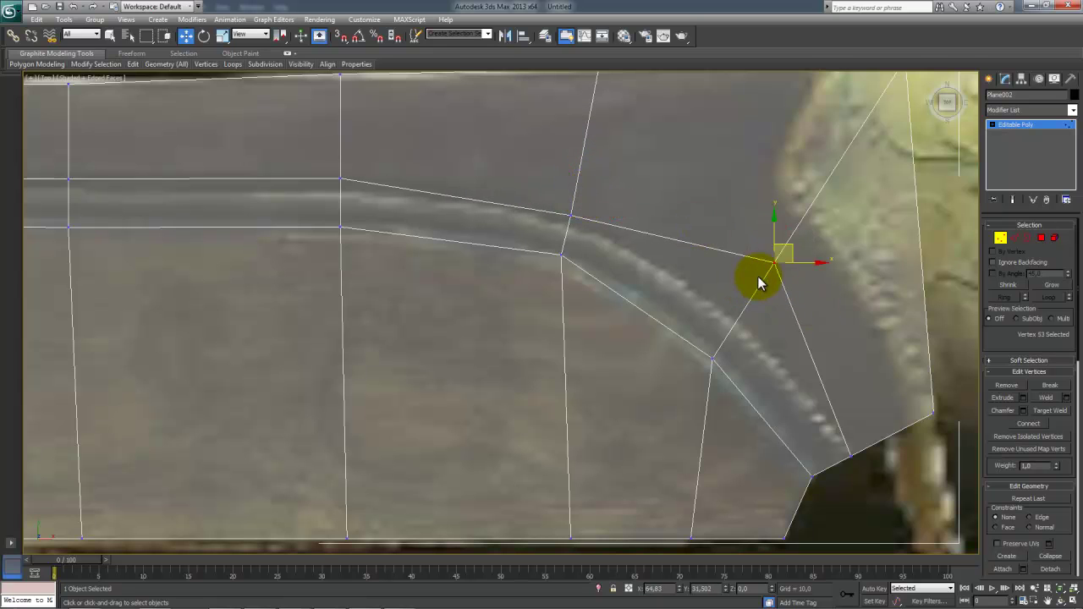
pyautogui.moveTo(786, 242); pyautogui.dragTo(754, 295)
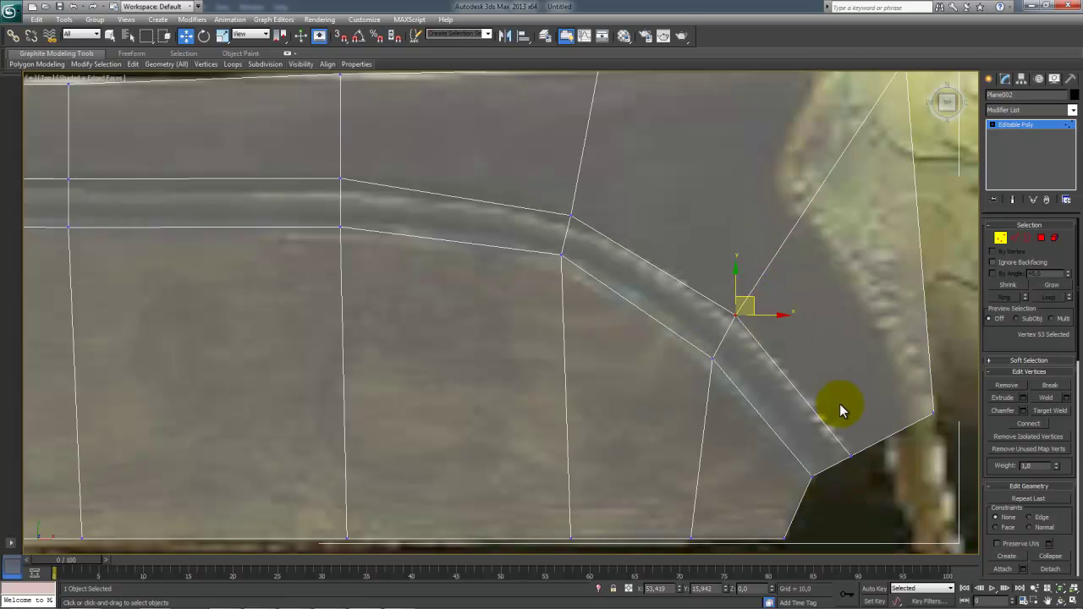
pyautogui.click(851, 455)
pyautogui.moveTo(877, 434); pyautogui.dragTo(880, 433)
# Step: Lower the new line's vertices just before the curve slightly along Y to follow the groove's upper edge
pyautogui.moveTo(765, 339); pyautogui.dragTo(735, 242, button='middle')
pyautogui.scroll(-2, 734, 241)
pyautogui.moveTo(486, 234); pyautogui.dragTo(542, 332, button='middle')
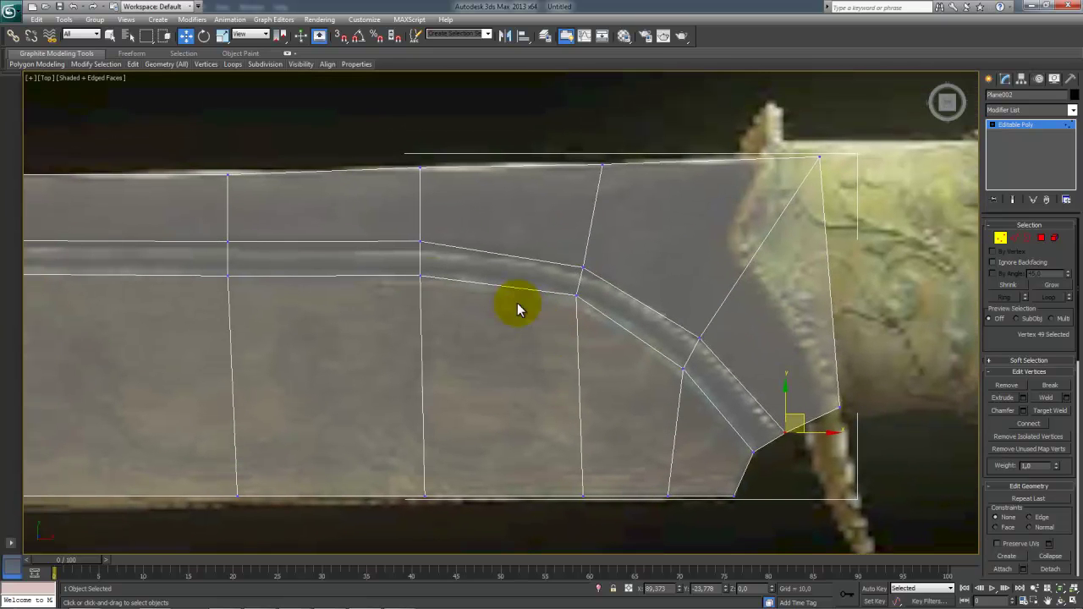
pyautogui.click(420, 241)
pyautogui.moveTo(418, 208); pyautogui.dragTo(411, 212)
pyautogui.click(228, 240)
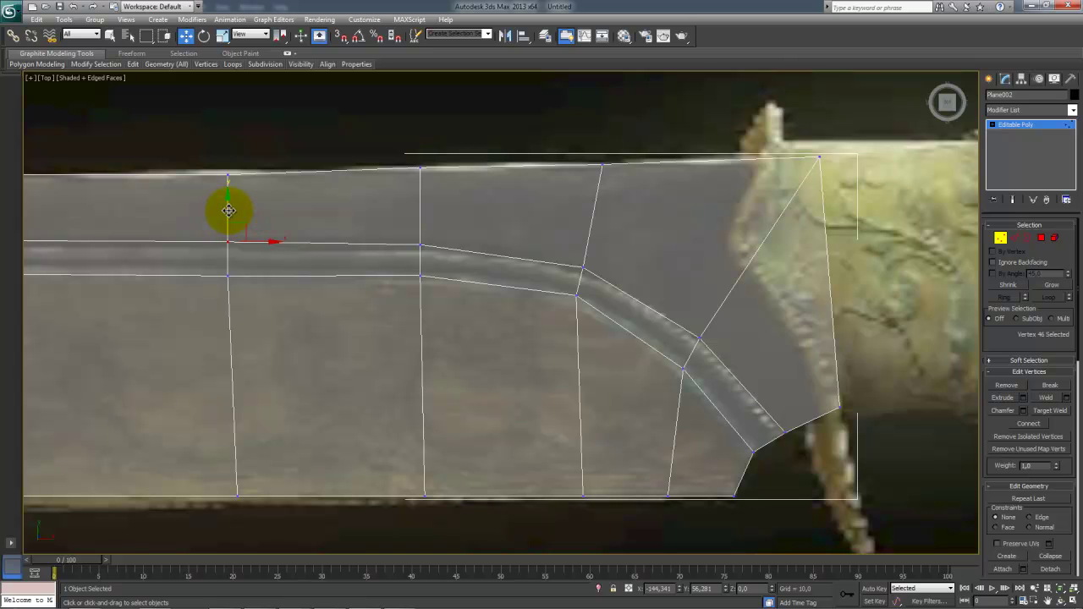
# Step: Lower the selected vertex on the groove's upper line by about 0.27 units to match the reference
pyautogui.moveTo(228, 212); pyautogui.dragTo(228, 211)
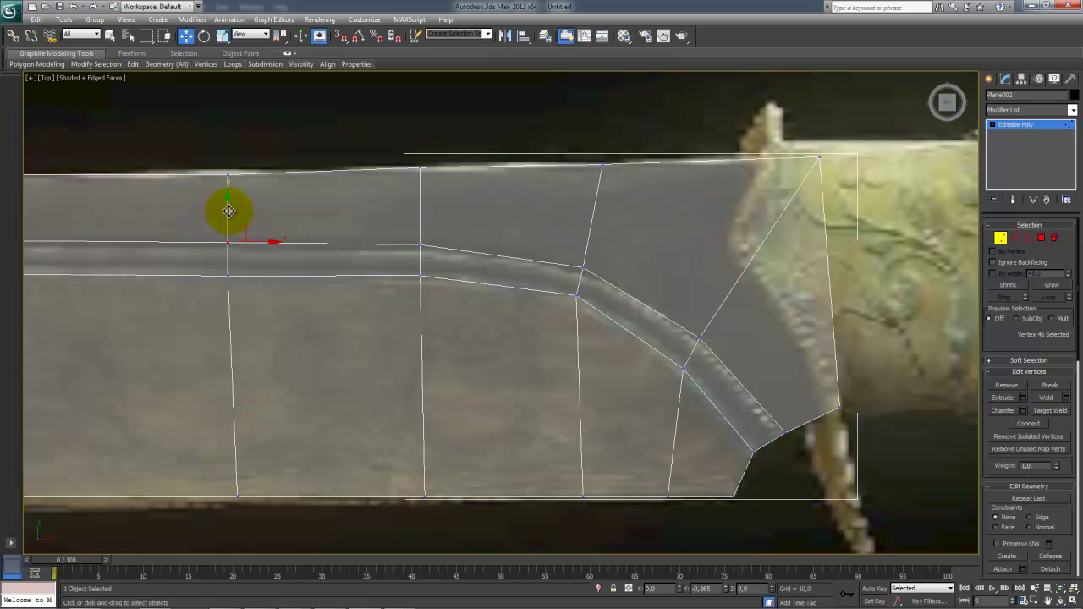
pyautogui.moveTo(556, 316); pyautogui.dragTo(599, 305, button='middle')
# Step: Connect the lengthwise edges across the curved groove section near the guard with one segment, pinch 0 and slide 0
pyautogui.moveTo(503, 308); pyautogui.dragTo(642, 219)
pyautogui.press('2')
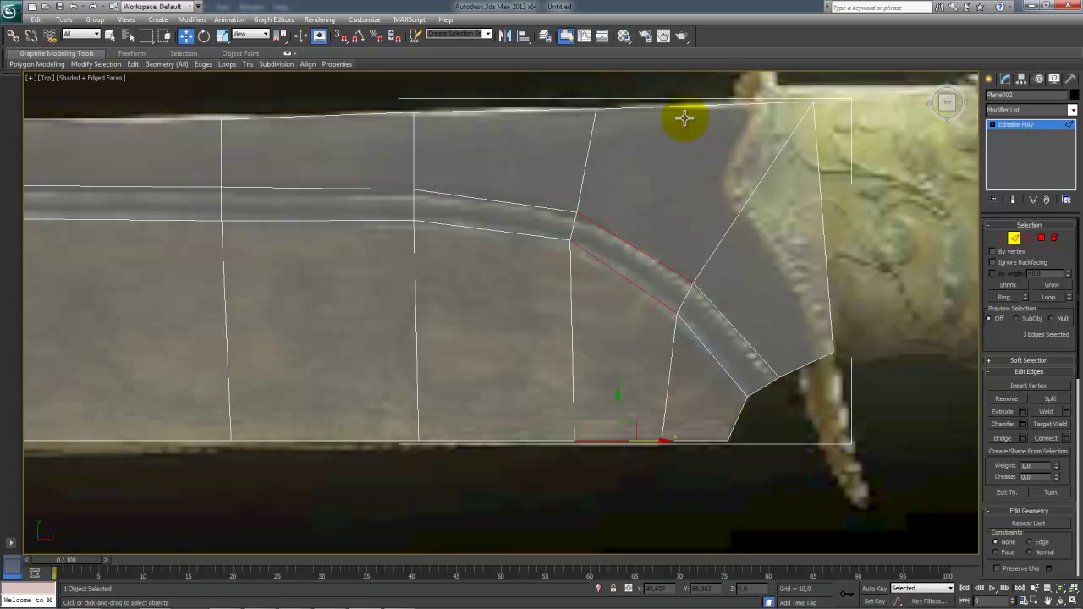
pyautogui.keyDown('ctrl'); pyautogui.moveTo(680, 133); pyautogui.dragTo(669, 219); pyautogui.keyUp('ctrl')
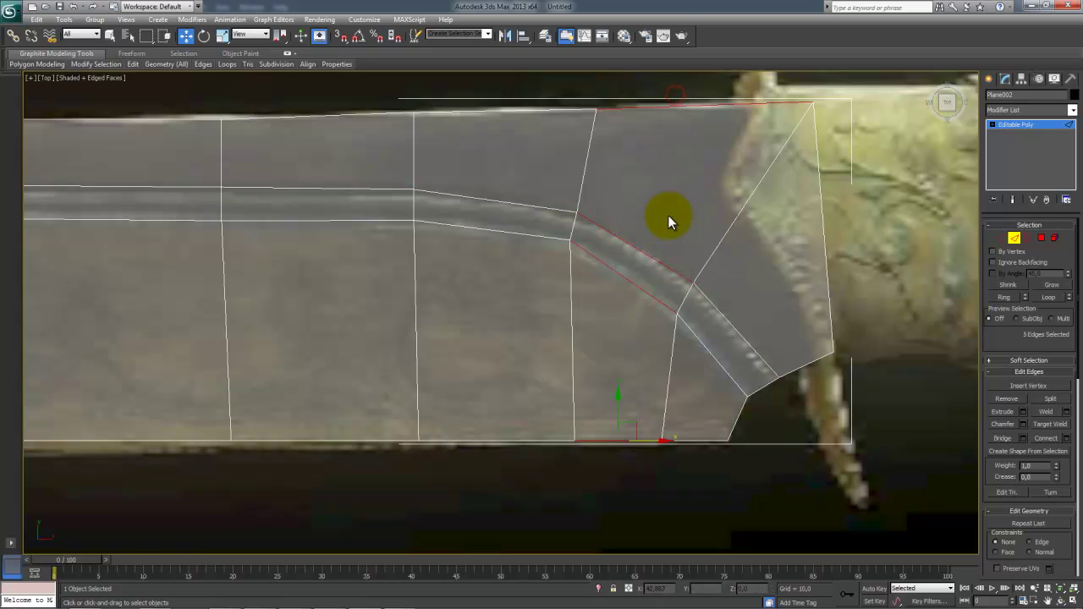
pyautogui.click(1047, 442)
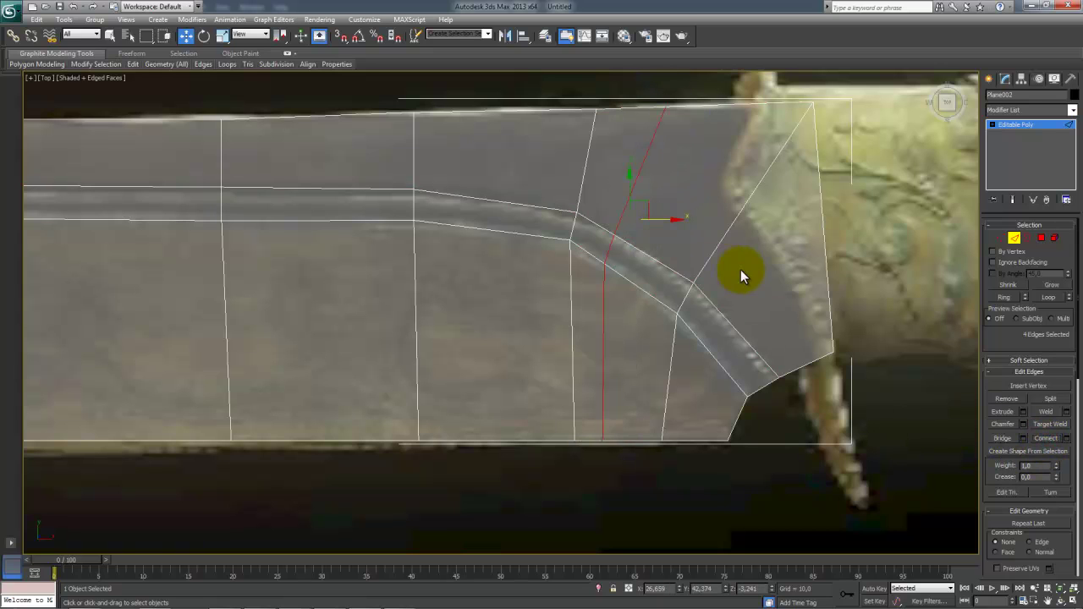
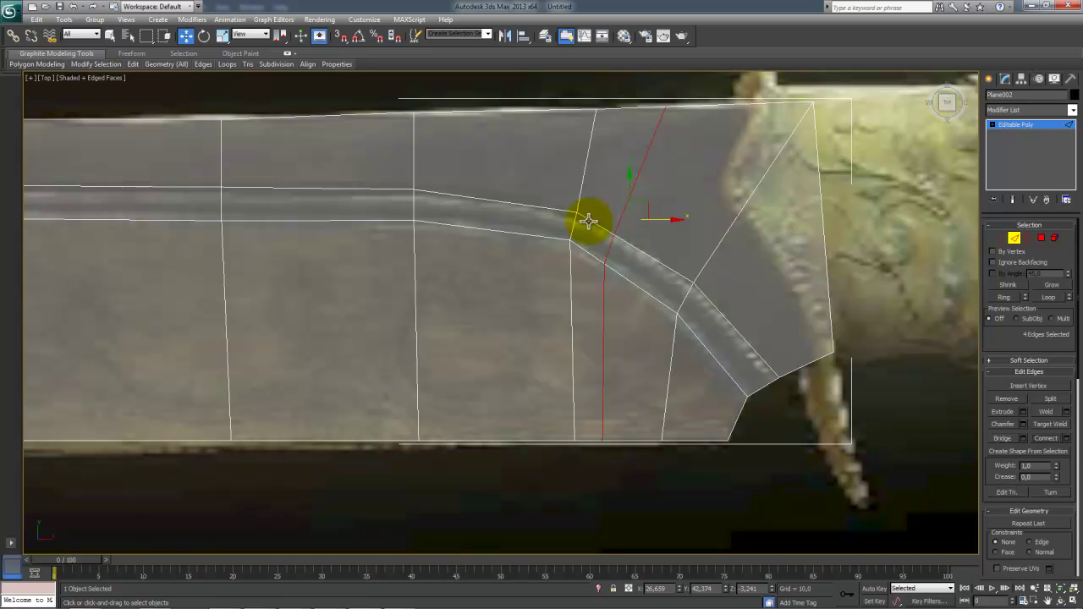
pyautogui.hotkey('ctrl', 'z')
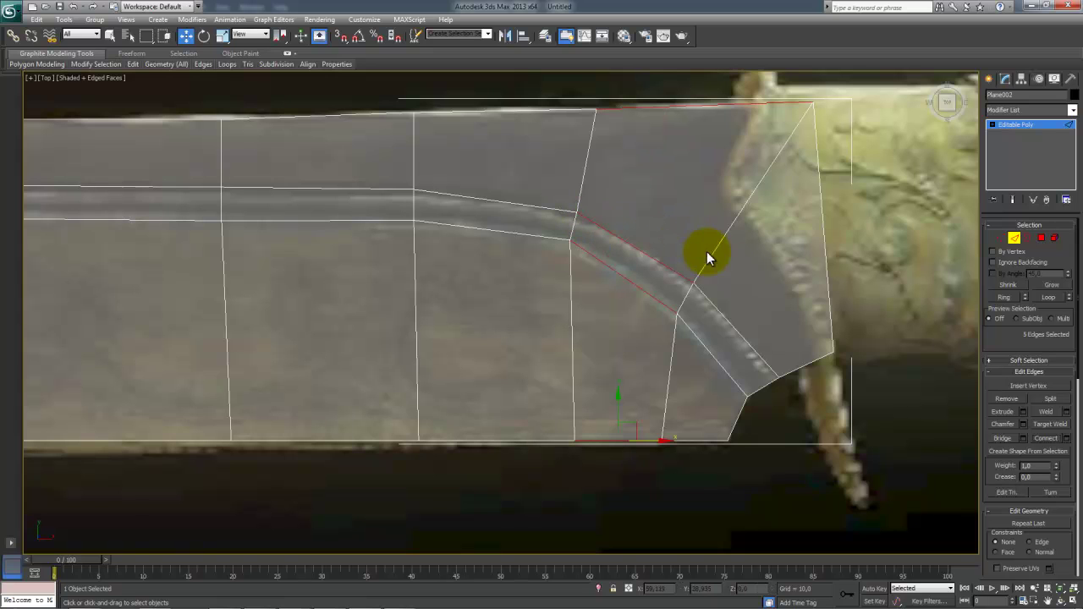
pyautogui.click(1068, 441)
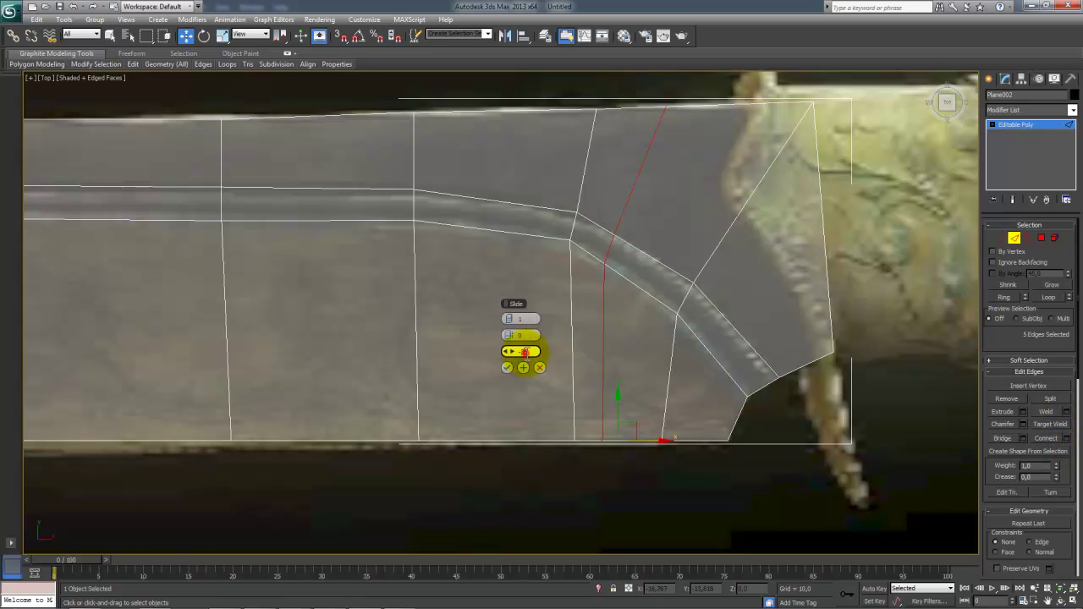
pyautogui.rightClick(511, 350)
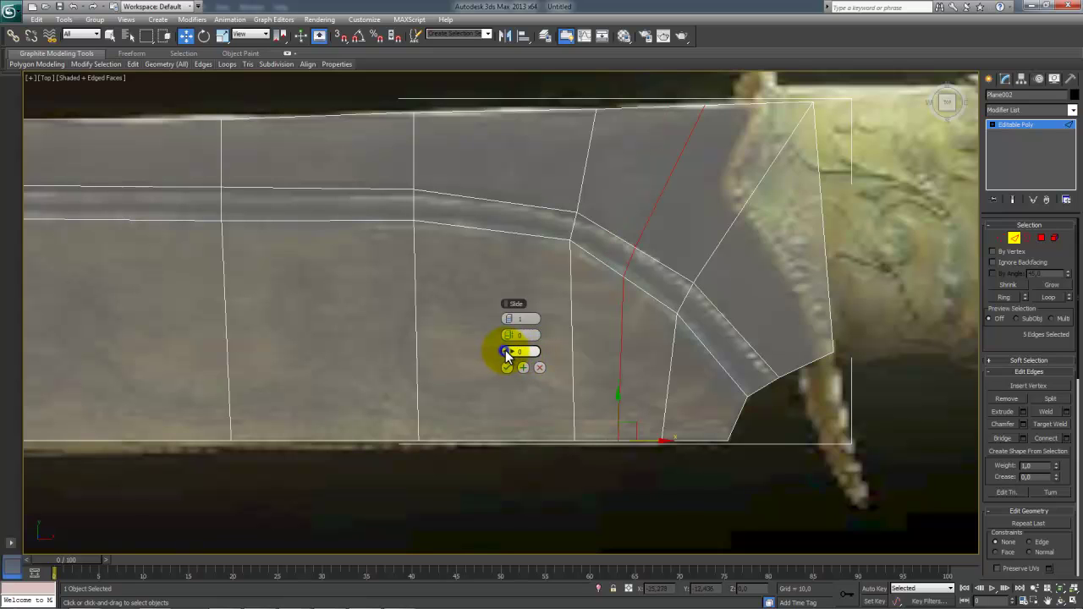
pyautogui.moveTo(530, 352); pyautogui.dragTo(549, 352)
pyautogui.rightClick(510, 351)
pyautogui.click(506, 368)
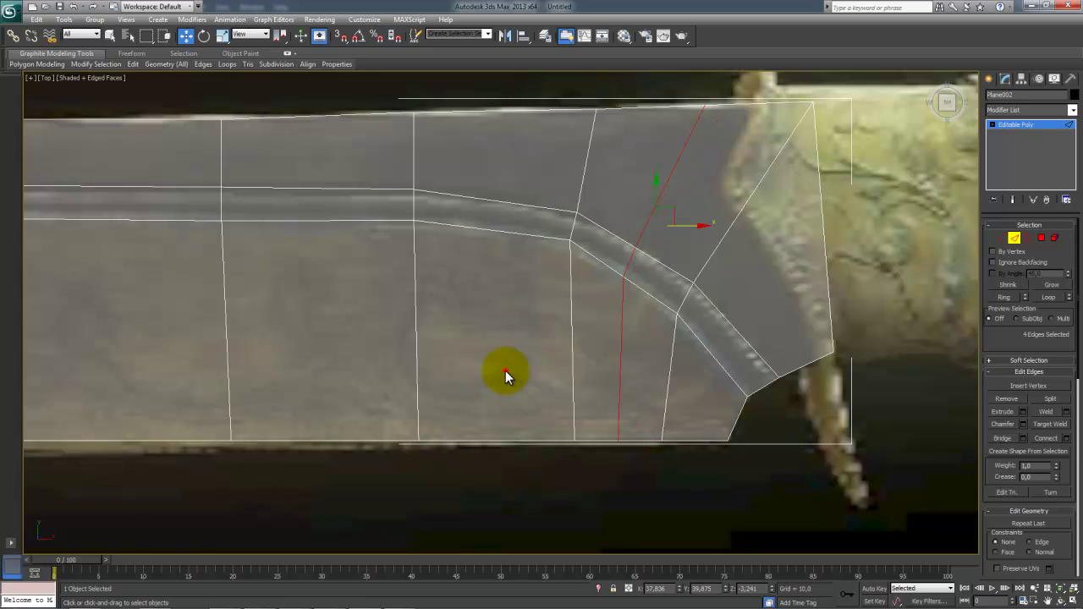
# Step: Move the short cross edges of the groove bend to follow the curve in the reference image
pyautogui.click(631, 264)
pyautogui.moveTo(646, 243); pyautogui.dragTo(653, 240)
pyautogui.moveTo(732, 287); pyautogui.dragTo(688, 258, button='middle')
pyautogui.click(645, 264)
pyautogui.moveTo(661, 252); pyautogui.dragTo(678, 268)
# Step: Shift the last inner vertex on the cutting edge about 7 units along X toward the guard
pyautogui.press('1')
pyautogui.moveTo(606, 381); pyautogui.dragTo(662, 414)
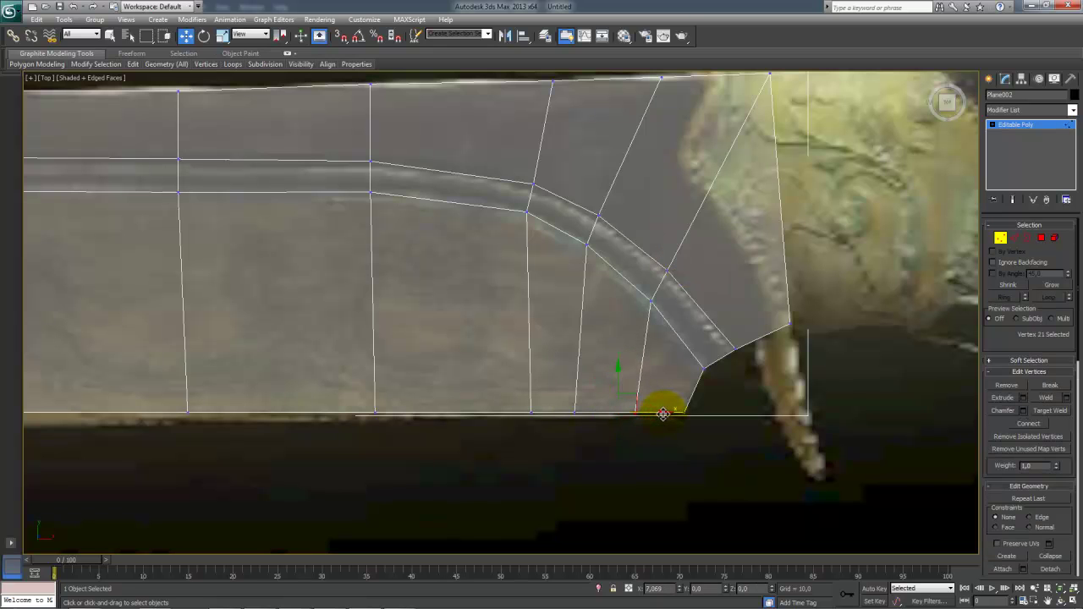
pyautogui.moveTo(609, 354); pyautogui.dragTo(642, 309, button='middle')
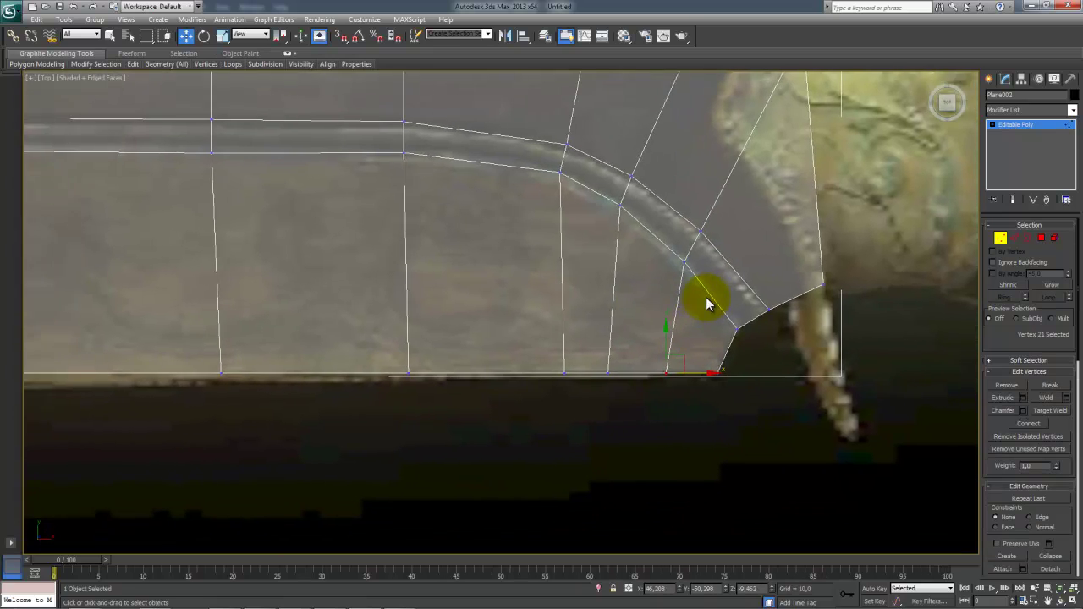
# Step: Select the cross edges between the groove and the cutting edge, from mid-blade to the tip
pyautogui.scroll(-4, 694, 301)
pyautogui.moveTo(457, 341); pyautogui.dragTo(701, 310, button='middle')
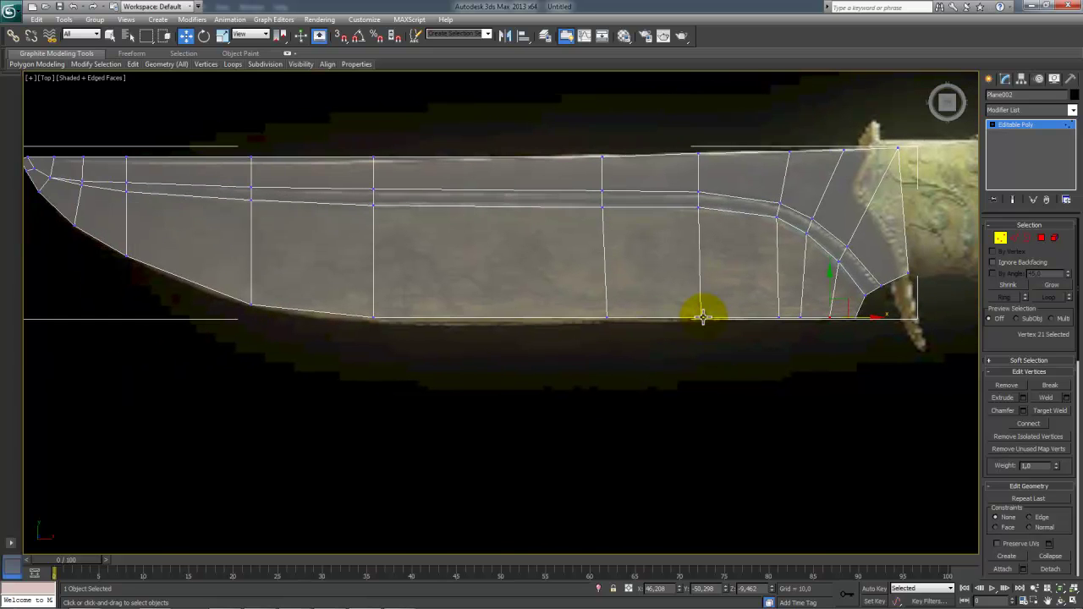
pyautogui.hotkey('alt', 'w')
pyautogui.keyDown('alt'); pyautogui.moveTo(762, 394); pyautogui.dragTo(810, 350, button='middle'); pyautogui.keyUp('alt')
pyautogui.hotkey('alt', 'w')
pyautogui.keyDown('alt'); pyautogui.moveTo(748, 373); pyautogui.dragTo(601, 310, button='middle'); pyautogui.keyUp('alt')
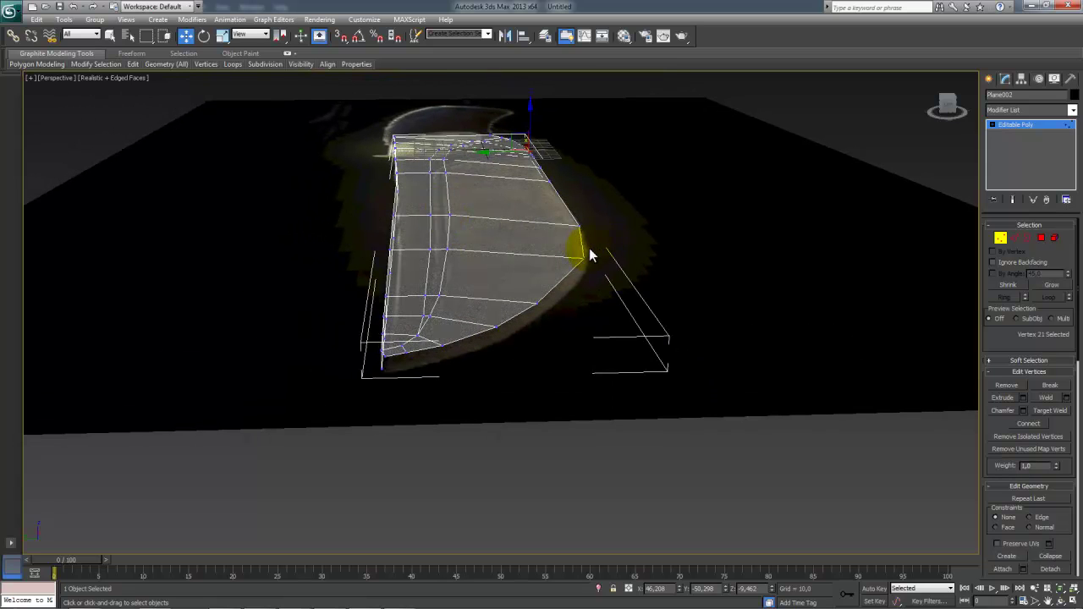
pyautogui.press('2')
pyautogui.click(511, 223)
pyautogui.keyDown('ctrl'); pyautogui.click(507, 256); pyautogui.keyUp('ctrl')
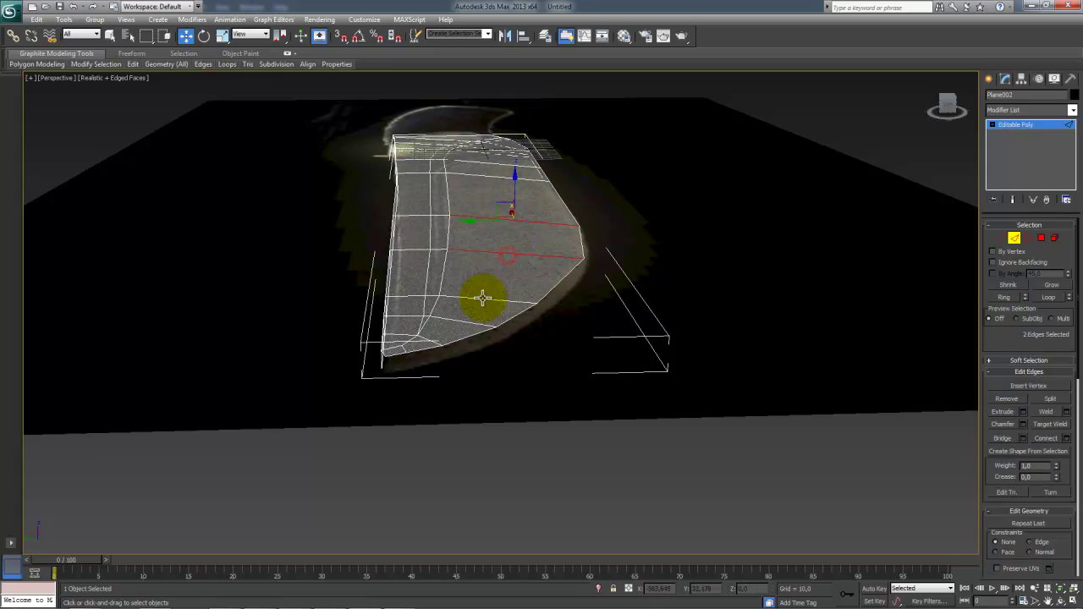
pyautogui.keyDown('ctrl'); pyautogui.click(425, 337); pyautogui.keyUp('ctrl')
pyautogui.keyDown('ctrl'); pyautogui.click(402, 349); pyautogui.keyUp('ctrl')
pyautogui.keyDown('alt'); pyautogui.moveTo(398, 355); pyautogui.dragTo(700, 358, button='middle'); pyautogui.keyUp('alt')
pyautogui.keyDown('ctrl'); pyautogui.click(803, 387); pyautogui.keyUp('ctrl')
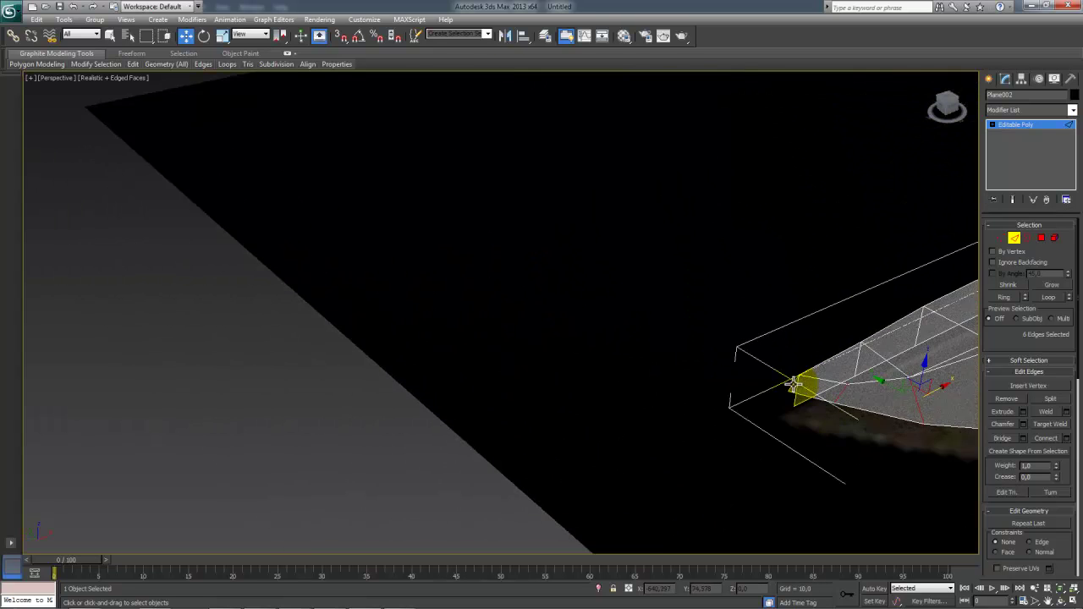
pyautogui.moveTo(804, 386); pyautogui.dragTo(243, 328, button='middle')
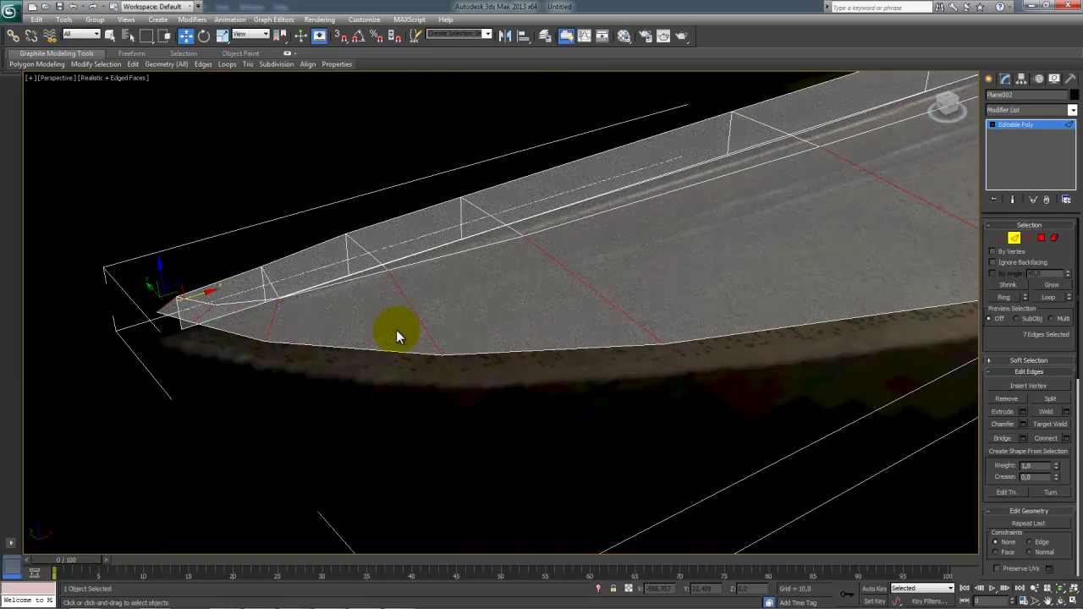
# Step: Add the remaining cross edges below the groove to the selection, up to the border edge at the guard
pyautogui.moveTo(558, 329); pyautogui.dragTo(218, 327, button='middle')
pyautogui.scroll(-3, 217, 327)
pyautogui.keyDown('alt'); pyautogui.moveTo(740, 318); pyautogui.dragTo(333, 275, button='middle'); pyautogui.keyUp('alt')
pyautogui.keyDown('ctrl'); pyautogui.click(416, 247); pyautogui.keyUp('ctrl')
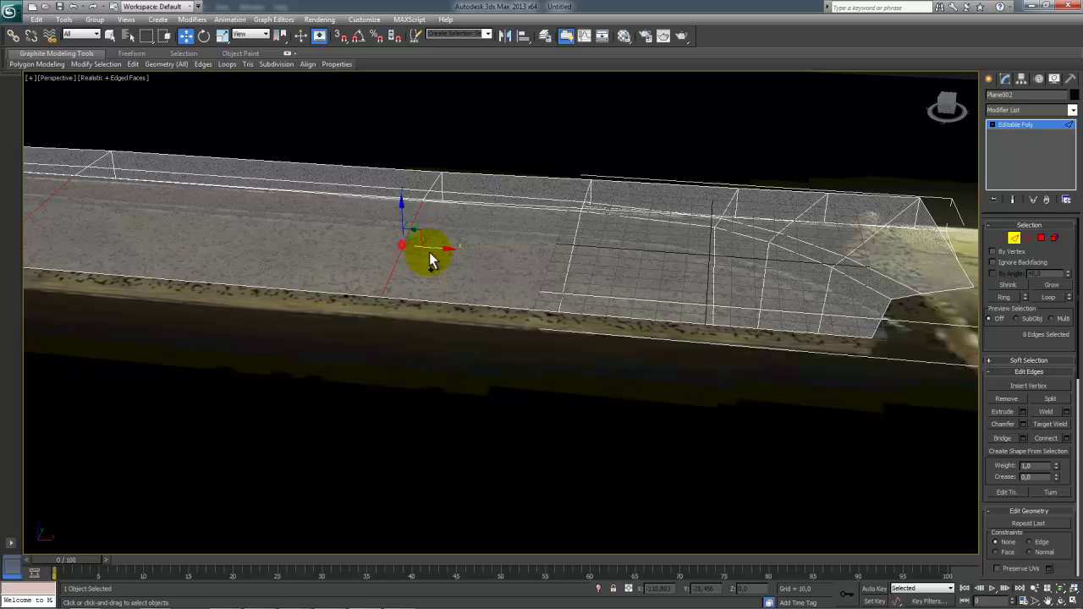
pyautogui.keyDown('ctrl'); pyautogui.click(569, 270); pyautogui.keyUp('ctrl')
pyautogui.keyDown('ctrl'); pyautogui.click(713, 274); pyautogui.keyUp('ctrl')
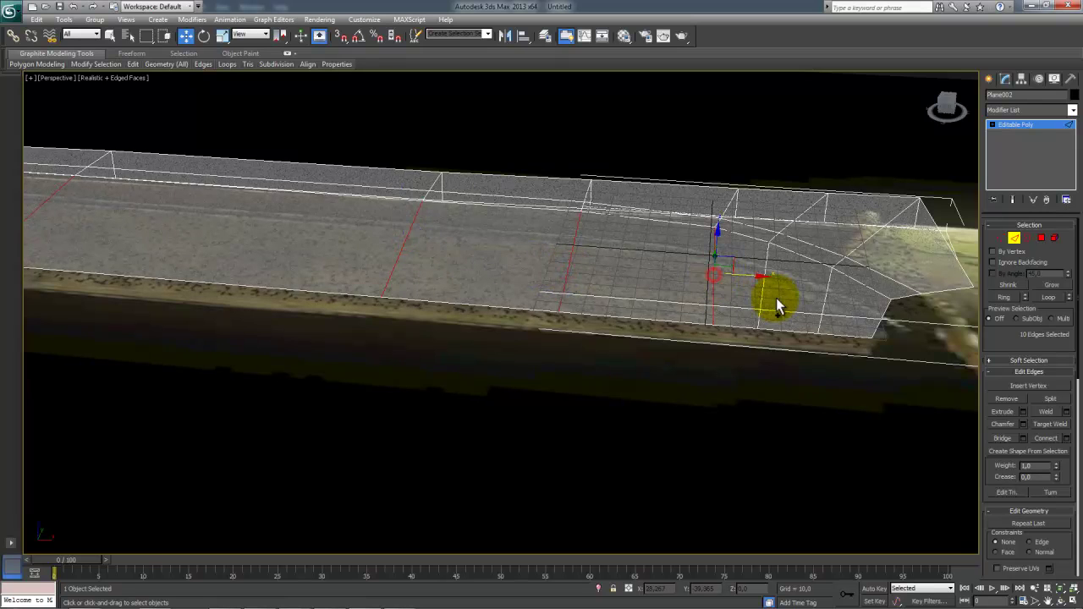
pyautogui.keyDown('ctrl'); pyautogui.click(776, 299); pyautogui.keyUp('ctrl')
pyautogui.keyDown('ctrl'); pyautogui.click(827, 305); pyautogui.keyUp('ctrl')
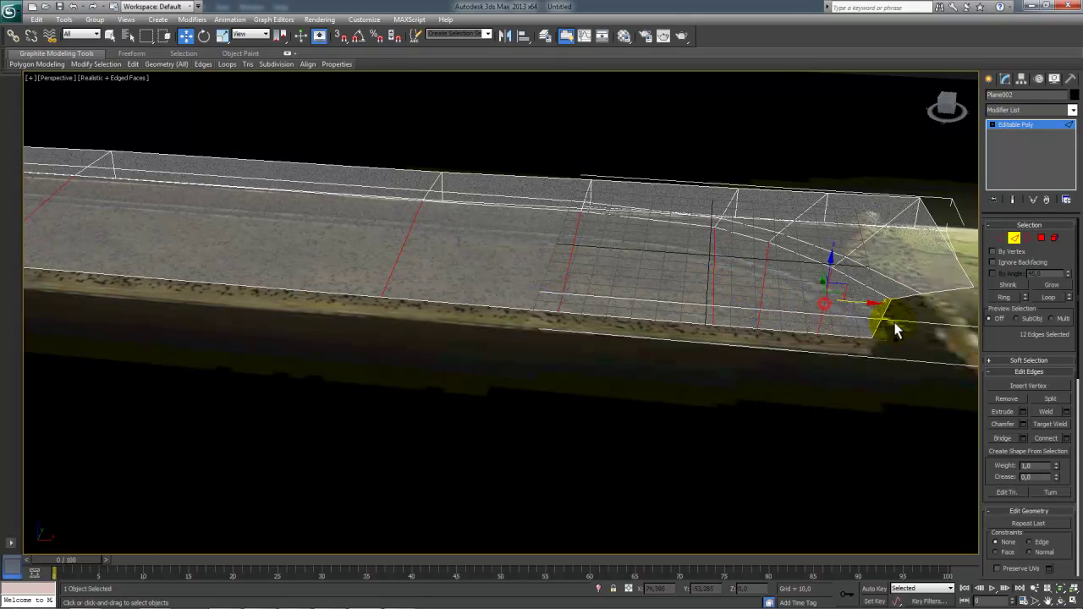
pyautogui.keyDown('ctrl'); pyautogui.click(875, 319); pyautogui.keyUp('ctrl')
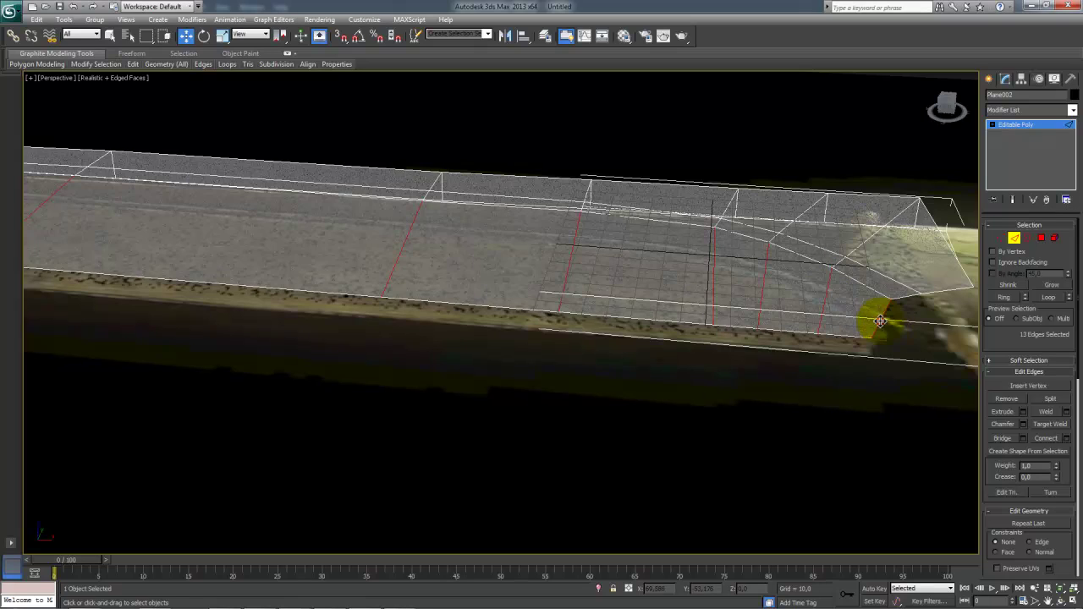
# Step: Connect the selected cross edges with one lengthwise segment, pinch 0 and slide -12
pyautogui.click(1066, 439)
pyautogui.hotkey('alt', 'w')
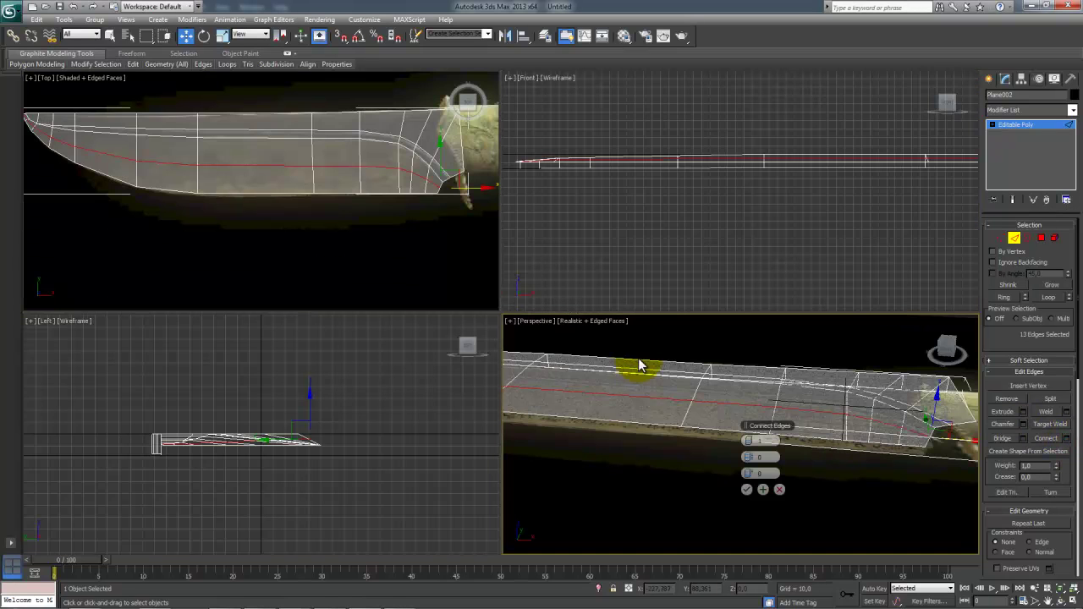
pyautogui.rightClick(430, 273)
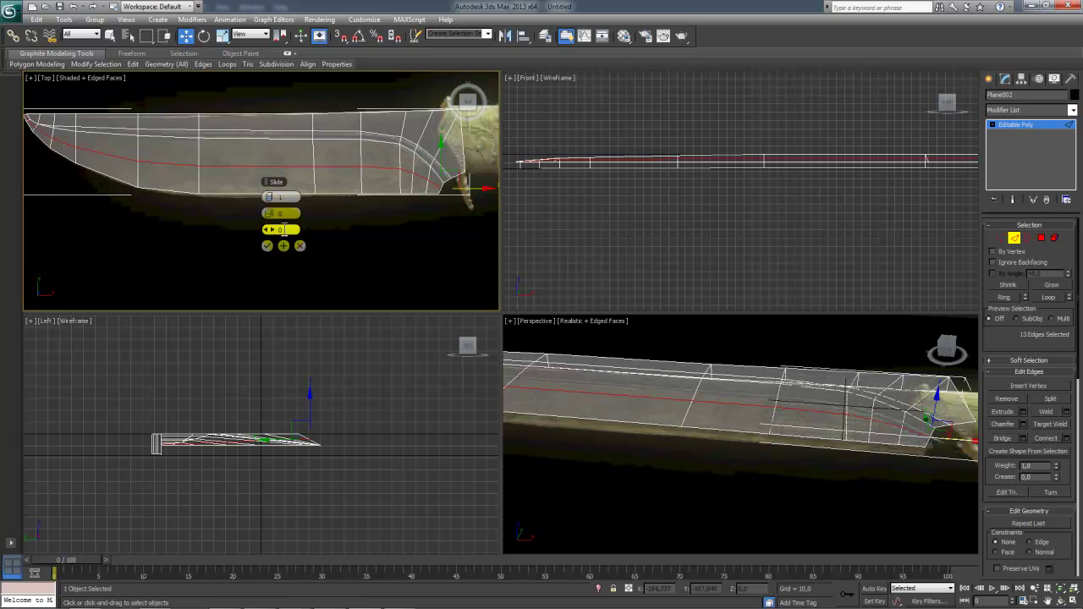
pyautogui.moveTo(271, 230); pyautogui.dragTo(244, 228)
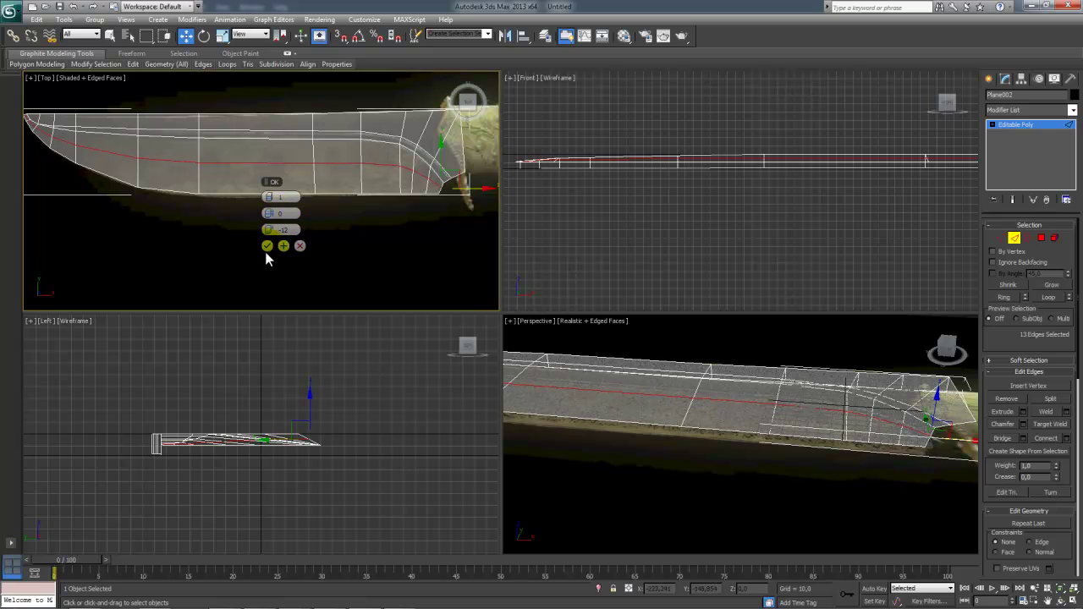
pyautogui.click(266, 246)
# Step: Examine the new lengthwise edge loop from above around the blade tip and along the belly
pyautogui.hotkey('alt', 'w')
pyautogui.moveTo(96, 221); pyautogui.dragTo(433, 331, button='middle')
pyautogui.scroll(4, 459, 335)
pyautogui.moveTo(221, 226); pyautogui.dragTo(332, 261, button='middle')
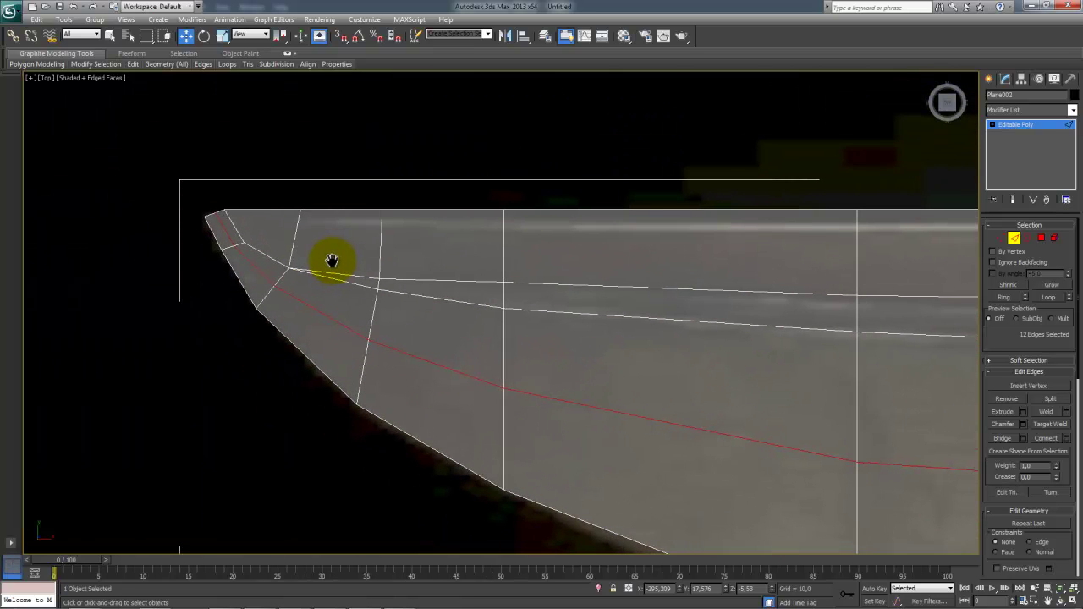
pyautogui.hotkey('alt', 'w')
pyautogui.hotkey('alt', 'w')
pyautogui.moveTo(646, 380); pyautogui.dragTo(212, 254, button='middle')
pyautogui.scroll(-2, 331, 301)
pyautogui.moveTo(439, 317); pyautogui.dragTo(665, 346, button='middle')
pyautogui.scroll(1, 659, 348)
pyautogui.scroll(-1, 648, 347)
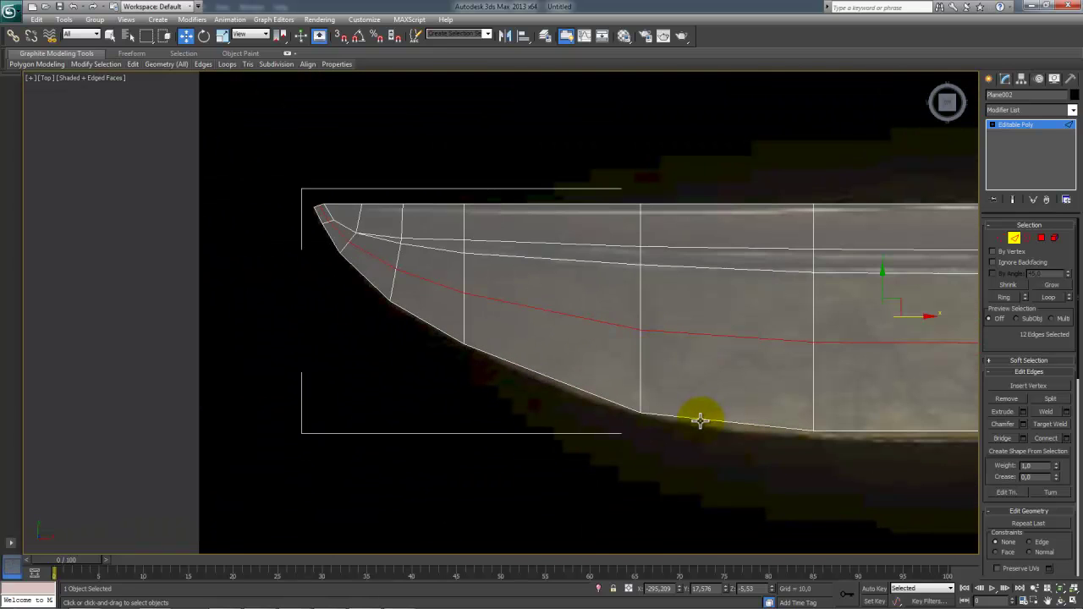
# Step: Raise the new lengthwise edge loop about 1.13 units along Z to round the blade's surface
pyautogui.hotkey('alt', 'w')
pyautogui.keyDown('alt'); pyautogui.moveTo(716, 406); pyautogui.dragTo(829, 405, button='middle'); pyautogui.keyUp('alt')
pyautogui.moveTo(622, 413); pyautogui.dragTo(543, 190, button='middle')
pyautogui.scroll(2, 764, 414)
pyautogui.hotkey('alt', 'w')
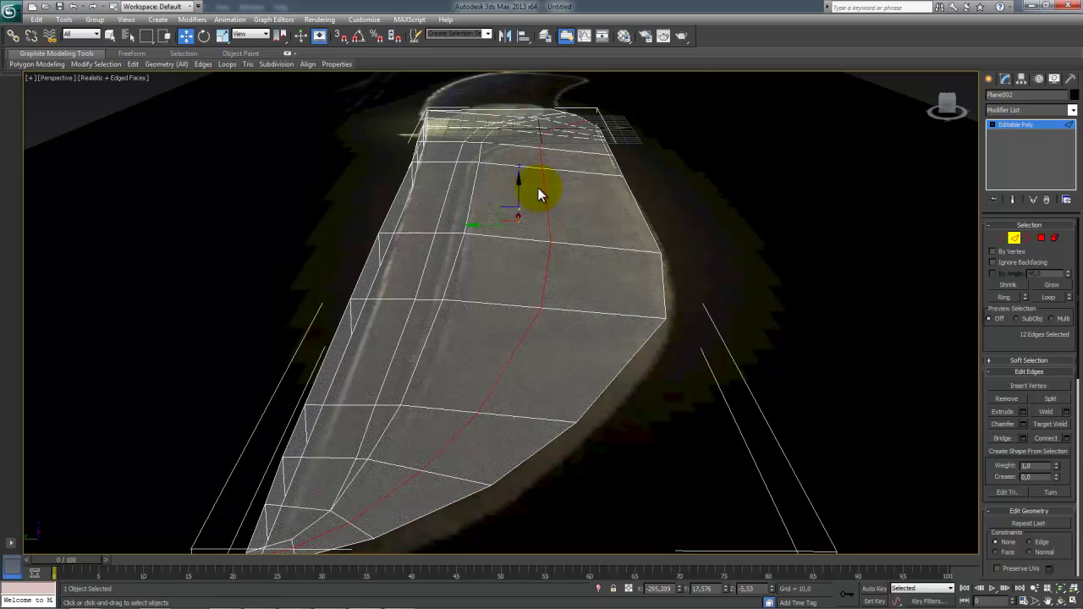
pyautogui.moveTo(519, 188); pyautogui.dragTo(519, 186)
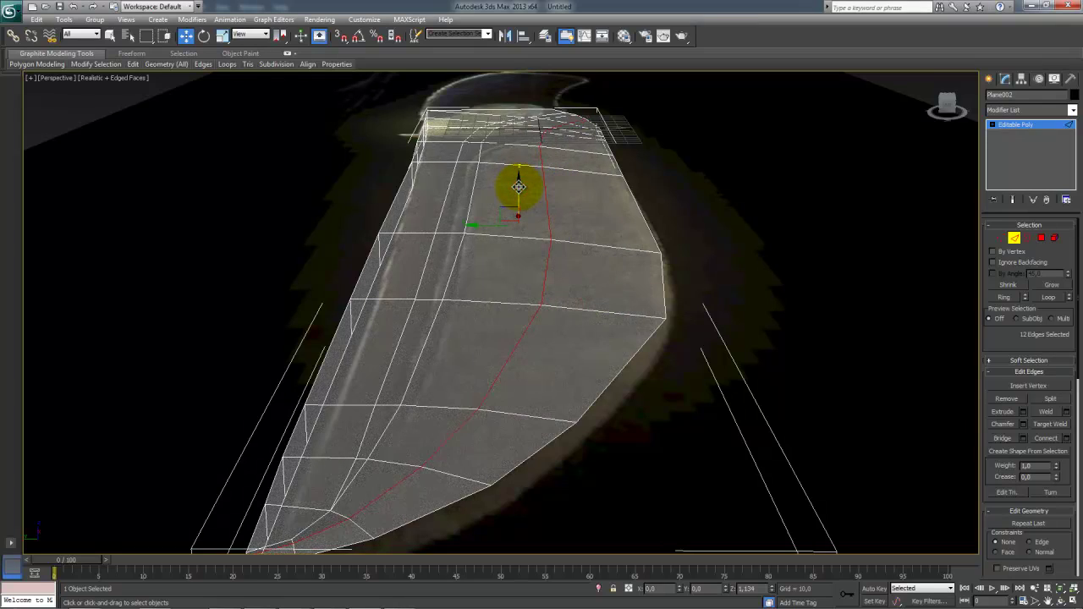
# Step: Lower the blade's cutting-edge border about 4.1 units along Z
pyautogui.keyDown('alt'); pyautogui.moveTo(519, 186); pyautogui.dragTo(669, 259, button='middle'); pyautogui.keyUp('alt')
pyautogui.moveTo(605, 297); pyautogui.dragTo(584, 314, button='middle')
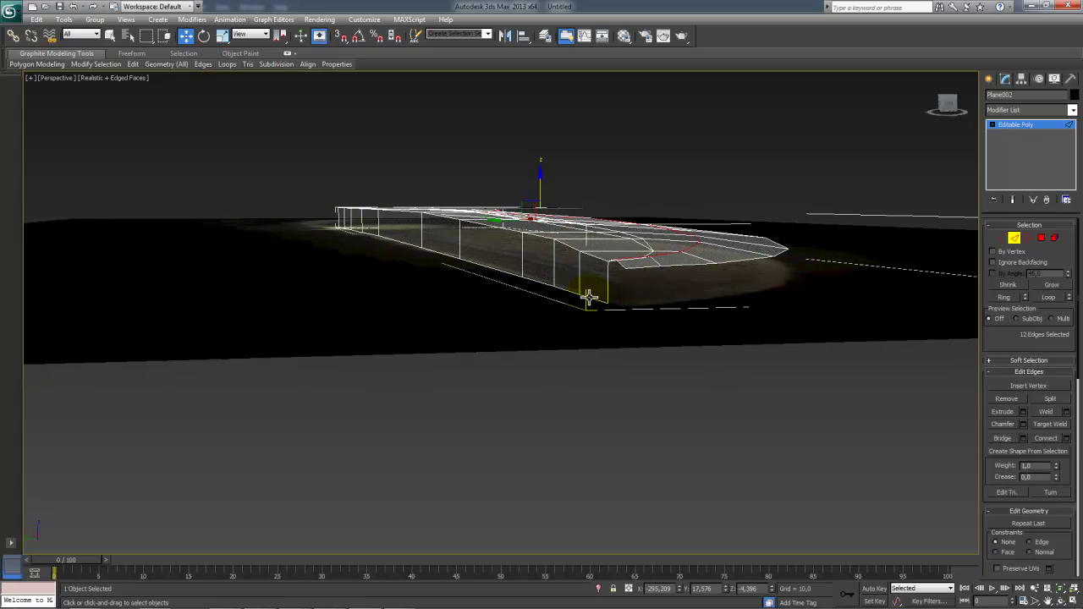
pyautogui.moveTo(601, 333)
pyautogui.keyDown('alt'); pyautogui.mouseDown(button='middle')
pyautogui.moveTo(604, 314)
pyautogui.moveTo(620, 332)
pyautogui.mouseUp(button='middle'); pyautogui.keyUp('alt')
pyautogui.moveTo(602, 199); pyautogui.dragTo(604, 207)
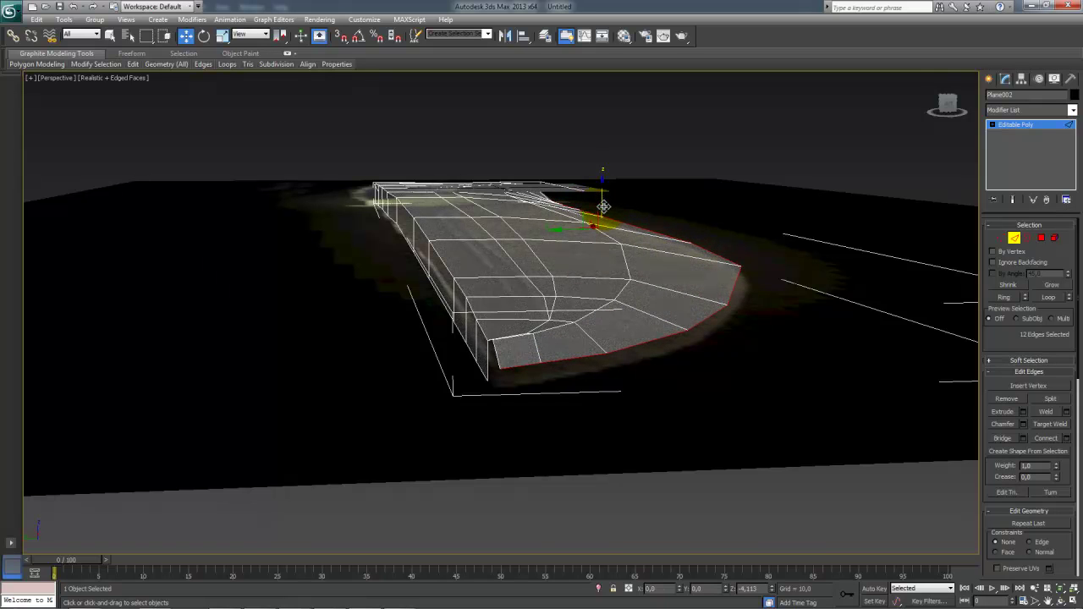
pyautogui.keyDown('alt'); pyautogui.moveTo(603, 207); pyautogui.dragTo(619, 243, button='middle'); pyautogui.keyUp('alt')
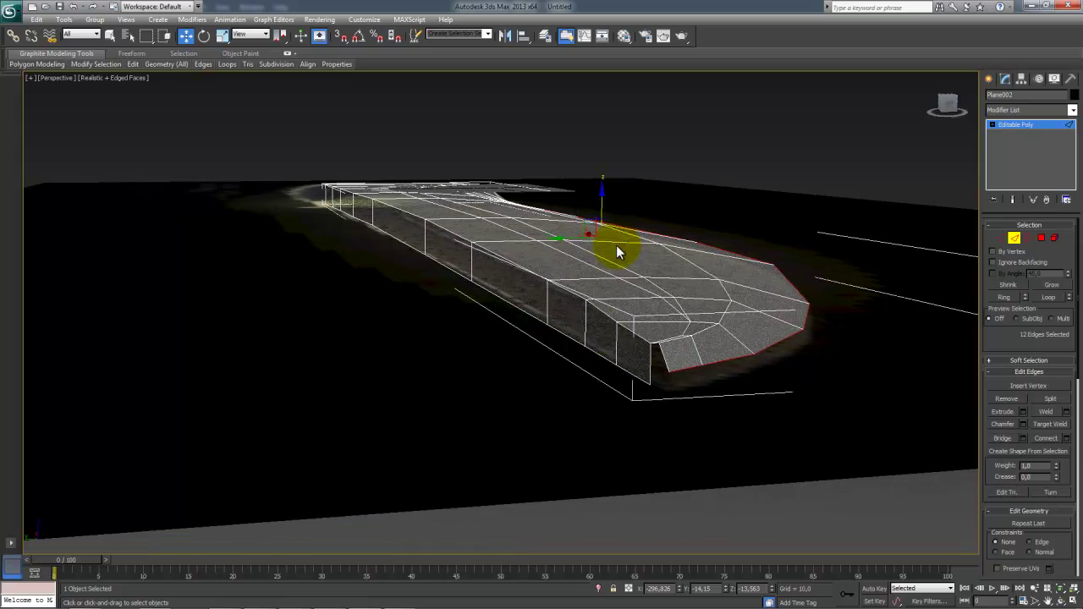
# Step: Select the lower border edges of the blade's spine and raise them to about Z -13.7
pyautogui.doubleClick(617, 378)
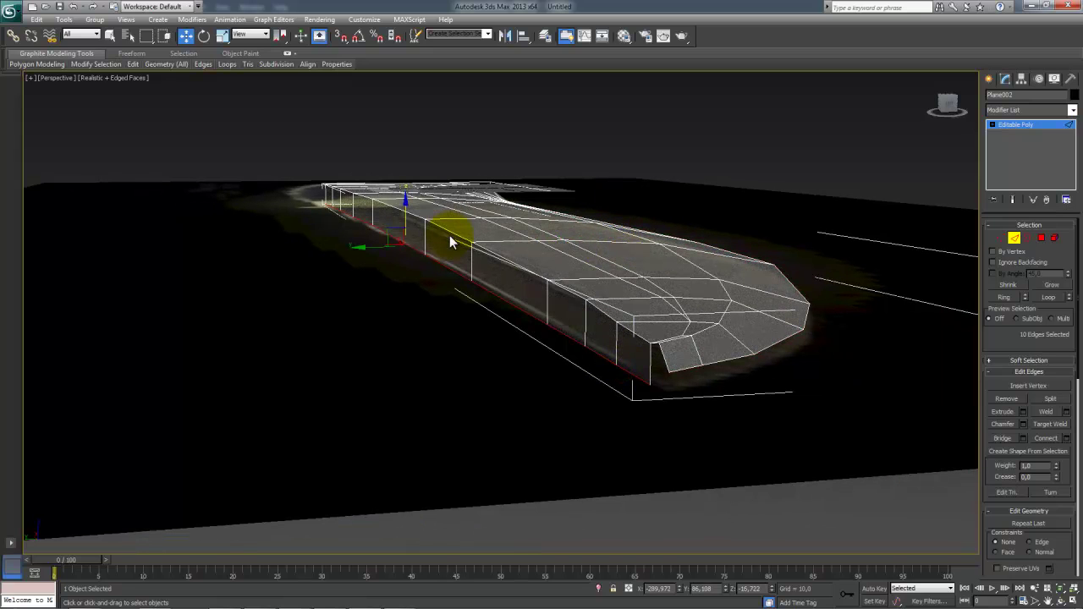
pyautogui.hotkey('alt', 'w')
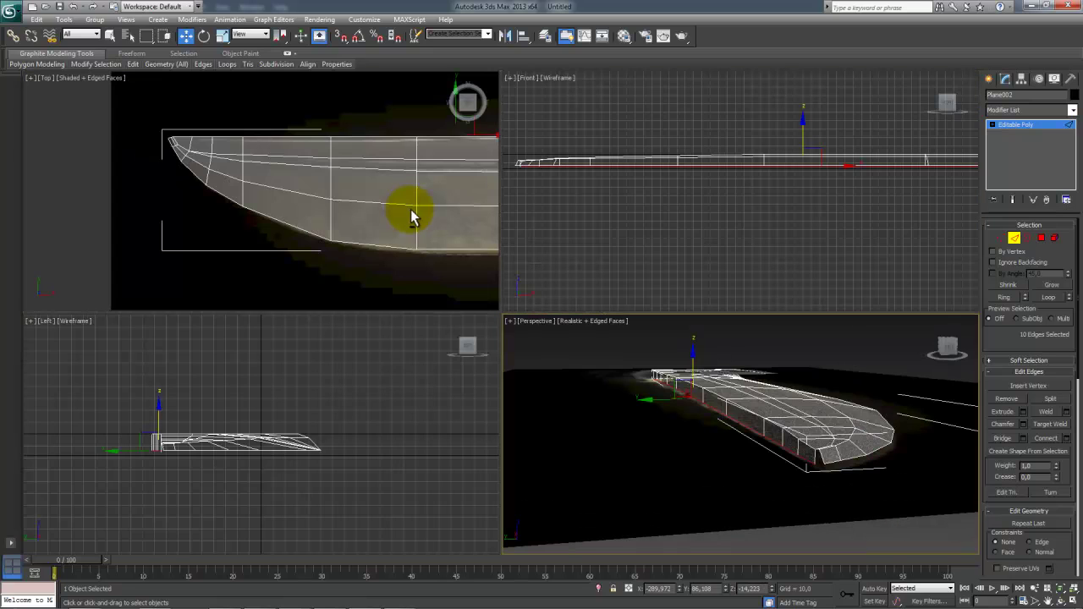
pyautogui.scroll(3, 648, 203)
pyautogui.scroll(-2, 567, 214)
pyautogui.moveTo(745, 212); pyautogui.dragTo(1047, 186, button='middle')
pyautogui.moveTo(870, 204); pyautogui.dragTo(566, 222, button='middle')
pyautogui.moveTo(755, 209)
pyautogui.mouseDown(button='middle')
pyautogui.moveTo(473, 226)
pyautogui.moveTo(718, 214)
pyautogui.mouseUp(button='middle')
pyautogui.scroll(3, 501, 225)
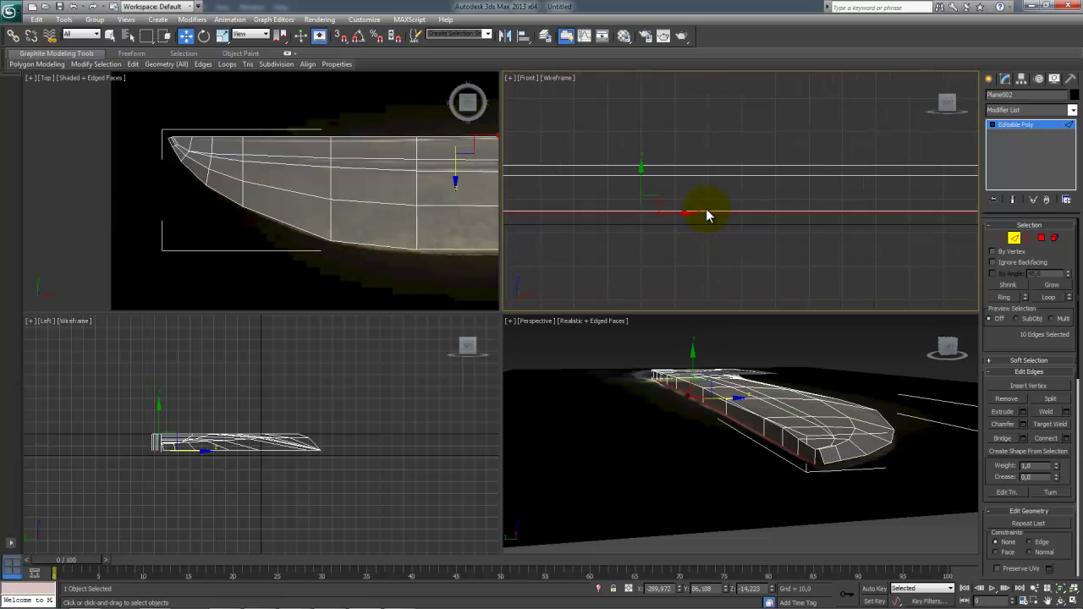
pyautogui.moveTo(642, 178); pyautogui.dragTo(641, 178)
# Step: Examine the blade's thickness and the alignment of its lower borders in perspective from several angles
pyautogui.keyDown('alt'); pyautogui.moveTo(703, 333); pyautogui.dragTo(368, 259, button='middle'); pyautogui.keyUp('alt')
pyautogui.hotkey('alt', 'w')
pyautogui.scroll(3, 743, 326)
pyautogui.scroll(3, 339, 256)
pyautogui.scroll(-5, 367, 259)
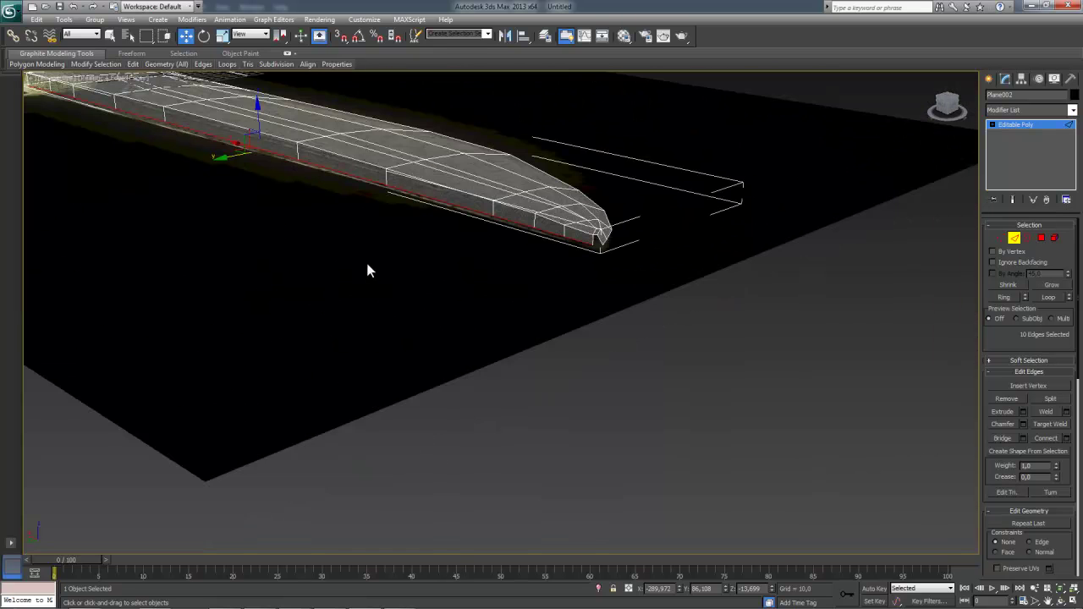
pyautogui.keyDown('alt'); pyautogui.moveTo(410, 217); pyautogui.dragTo(368, 161, button='middle'); pyautogui.keyUp('alt')
pyautogui.scroll(-2, 369, 165)
pyautogui.moveTo(446, 260); pyautogui.dragTo(505, 336, button='middle')
pyautogui.scroll(-6, 565, 364)
pyautogui.keyDown('alt'); pyautogui.moveTo(568, 371); pyautogui.dragTo(62, 309, button='middle'); pyautogui.keyUp('alt')
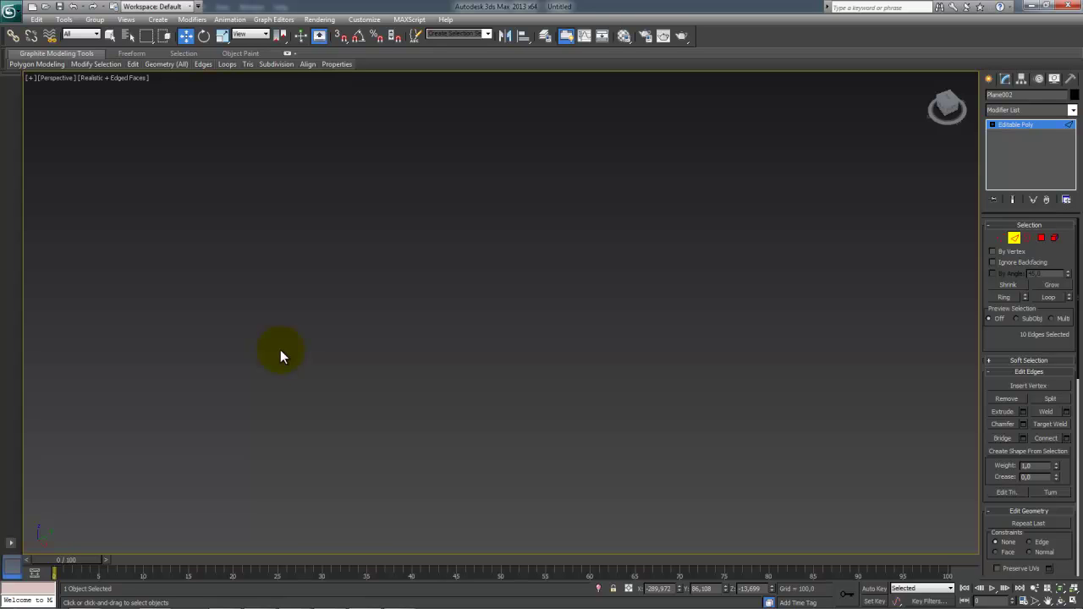
# Step: Examine the edges and vertices around the blade's tip up close in perspective
pyautogui.press('z')
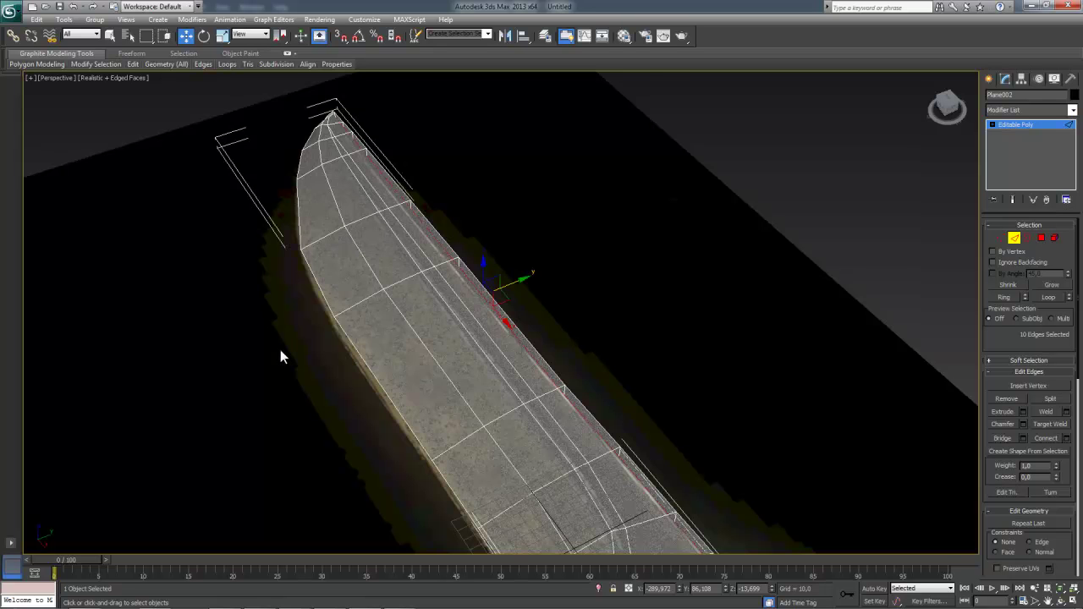
pyautogui.scroll(5, 394, 252)
pyautogui.keyDown('alt'); pyautogui.moveTo(420, 331); pyautogui.dragTo(425, 283, button='middle'); pyautogui.keyUp('alt')
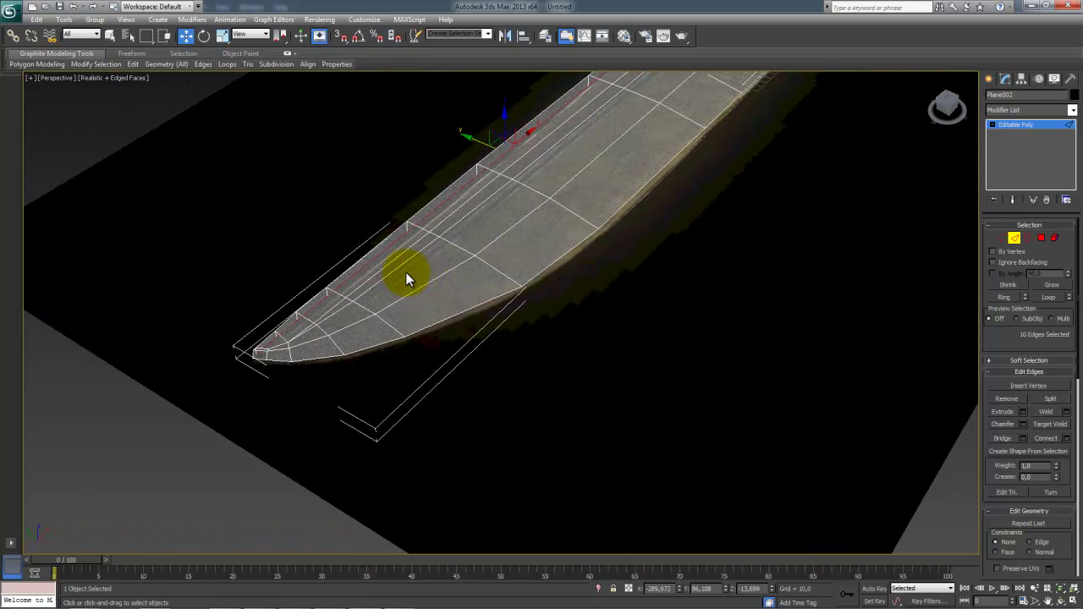
pyautogui.click(299, 324)
pyautogui.click(318, 330)
pyautogui.scroll(5, 431, 329)
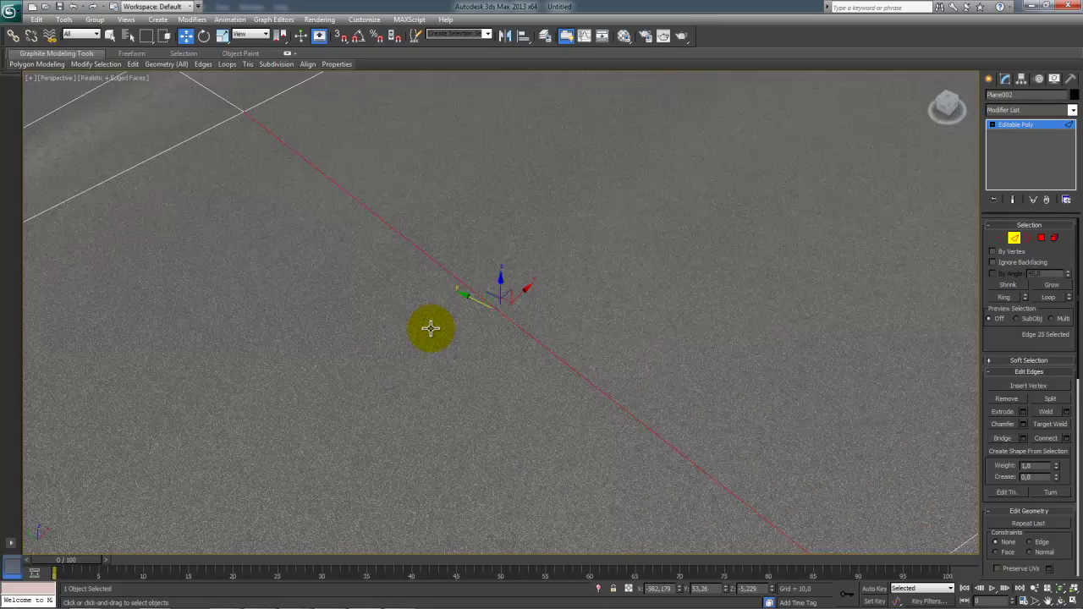
pyautogui.scroll(-3, 430, 332)
pyautogui.press('1')
pyautogui.moveTo(422, 153); pyautogui.dragTo(636, 281)
pyautogui.scroll(4, 637, 281)
pyautogui.scroll(-6, 592, 283)
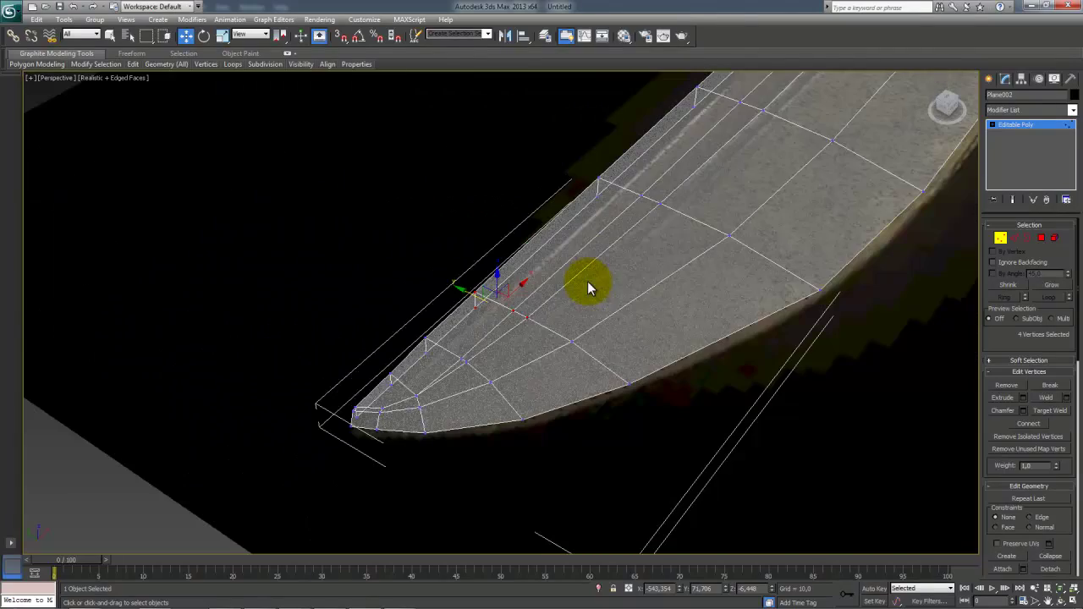
pyautogui.click(527, 320)
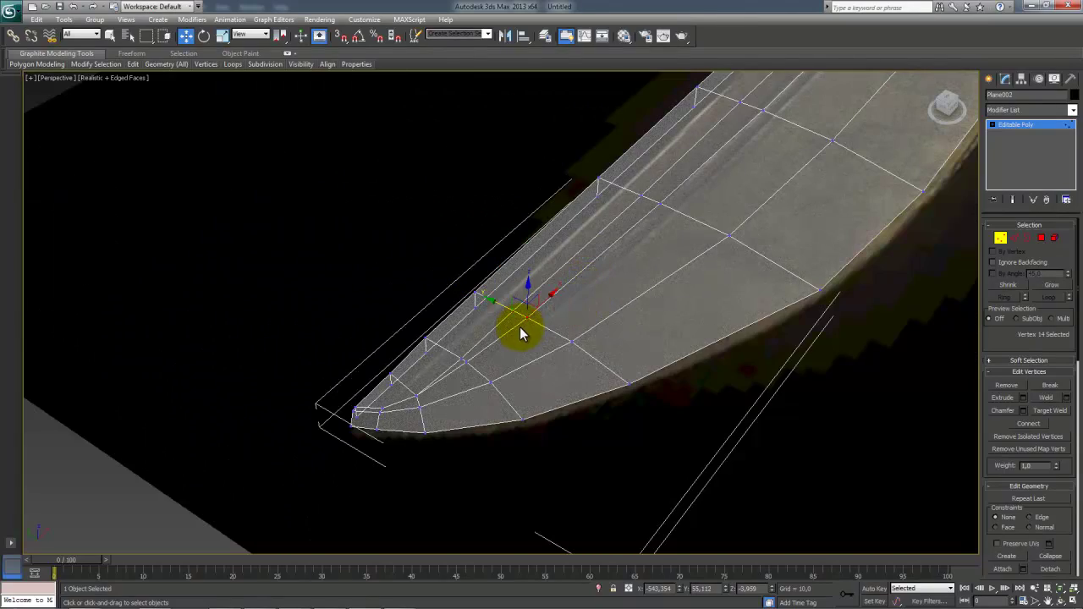
pyautogui.press('z')
pyautogui.scroll(3, 523, 326)
pyautogui.scroll(-8, 523, 326)
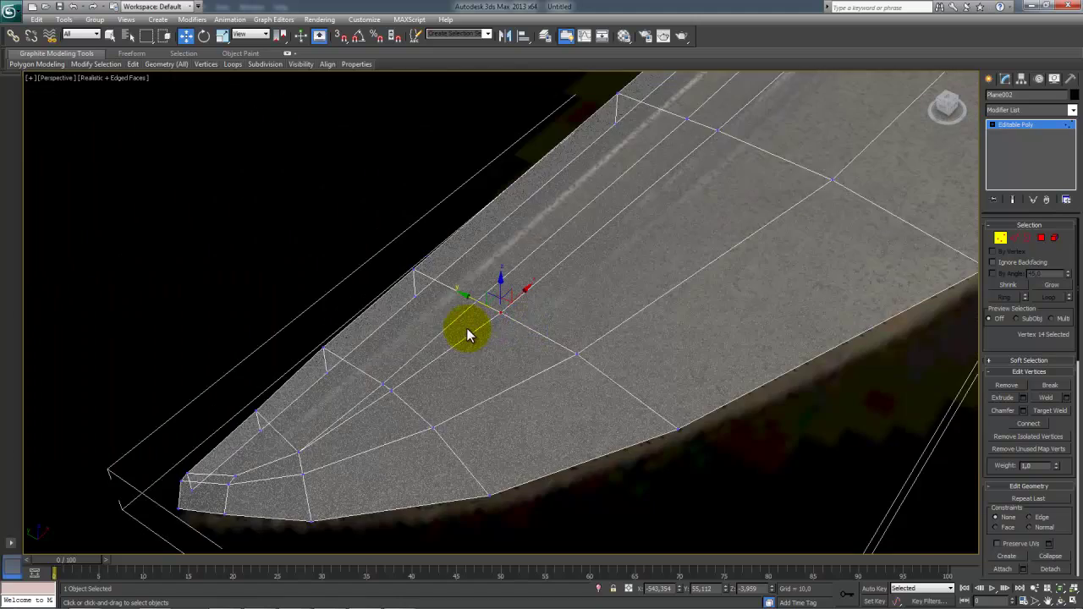
pyautogui.moveTo(467, 329); pyautogui.dragTo(474, 285, button='middle')
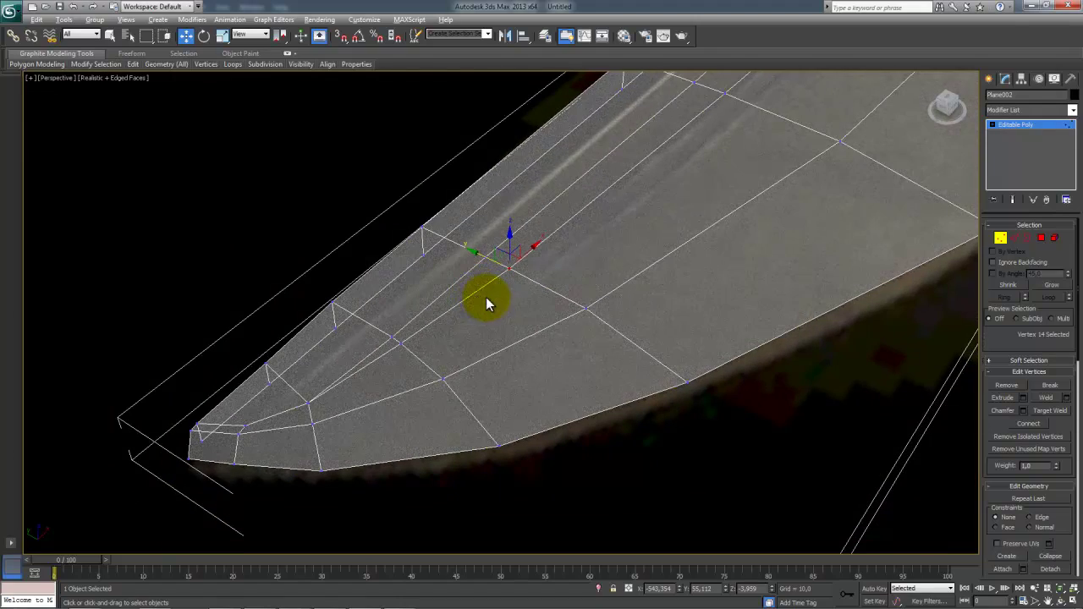
# Step: Select the two open vertical edges at the blade's tip and bridge them to close the gap
pyautogui.press('2')
pyautogui.click(194, 443)
pyautogui.keyDown('alt'); pyautogui.moveTo(194, 443); pyautogui.dragTo(629, 227, button='middle'); pyautogui.keyUp('alt')
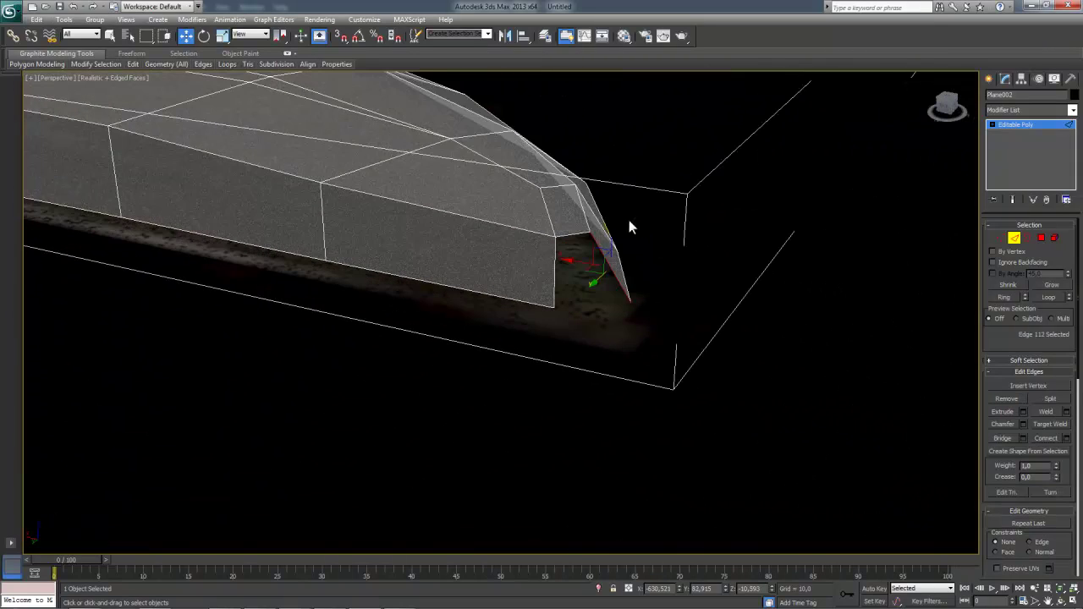
pyautogui.keyDown('ctrl'); pyautogui.click(554, 261); pyautogui.keyUp('ctrl')
pyautogui.click(1002, 438)
# Step: Lower the bottom corner vertex of the bridged tip about 0.97 units along Z
pyautogui.keyDown('alt'); pyautogui.moveTo(902, 437); pyautogui.dragTo(644, 392, button='middle'); pyautogui.keyUp('alt')
pyautogui.press('1')
pyautogui.click(627, 307)
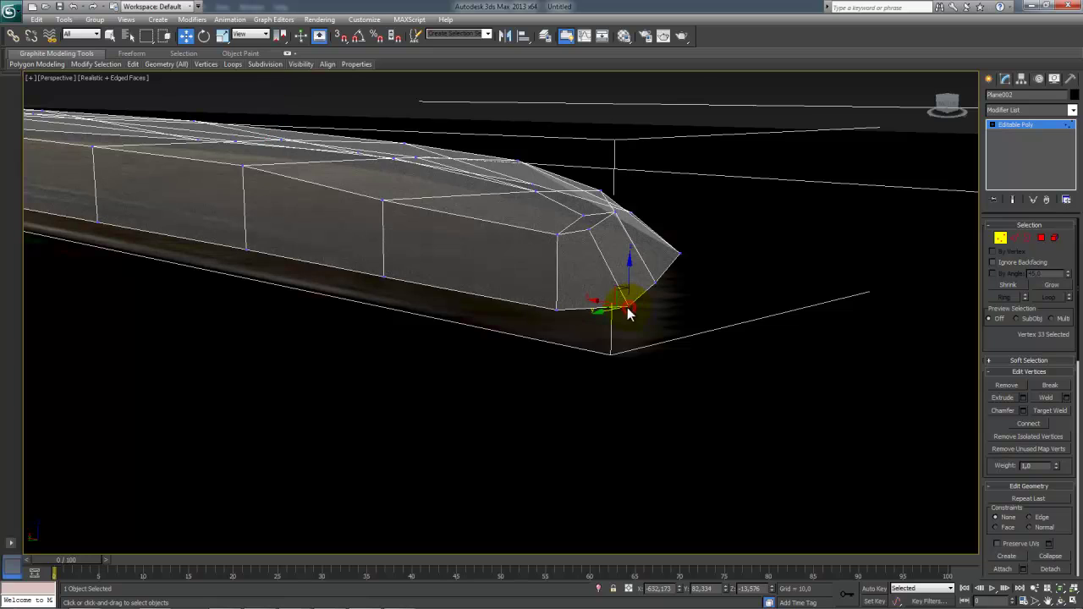
pyautogui.moveTo(631, 273); pyautogui.dragTo(633, 281)
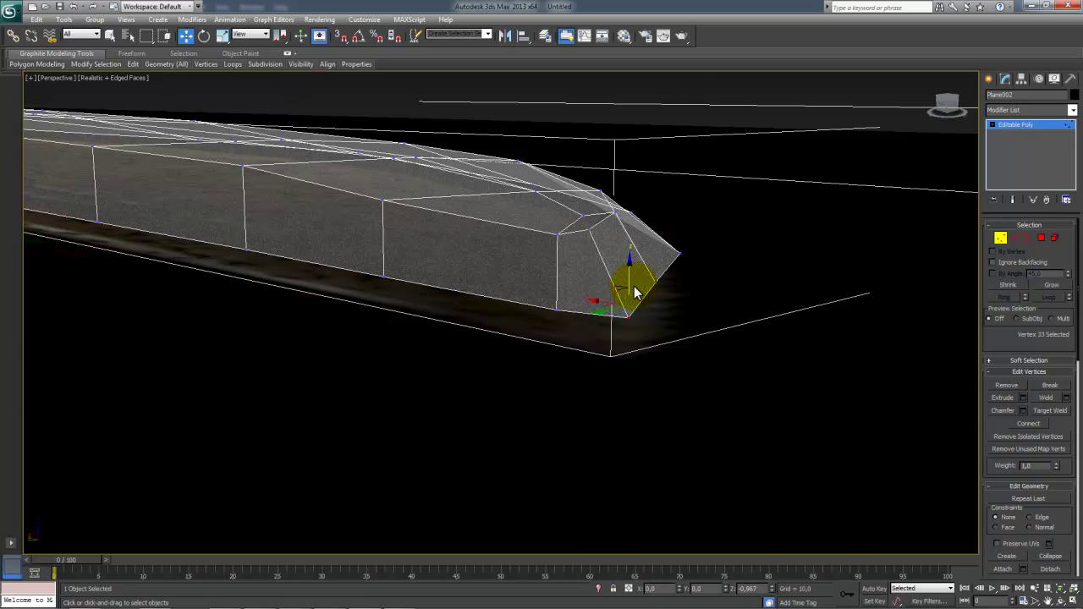
# Step: Lower the tip's inner vertex to about Z -10.2, and lower the neighbouring vertex above it along Z
pyautogui.click(590, 201)
pyautogui.moveTo(590, 195); pyautogui.dragTo(603, 235)
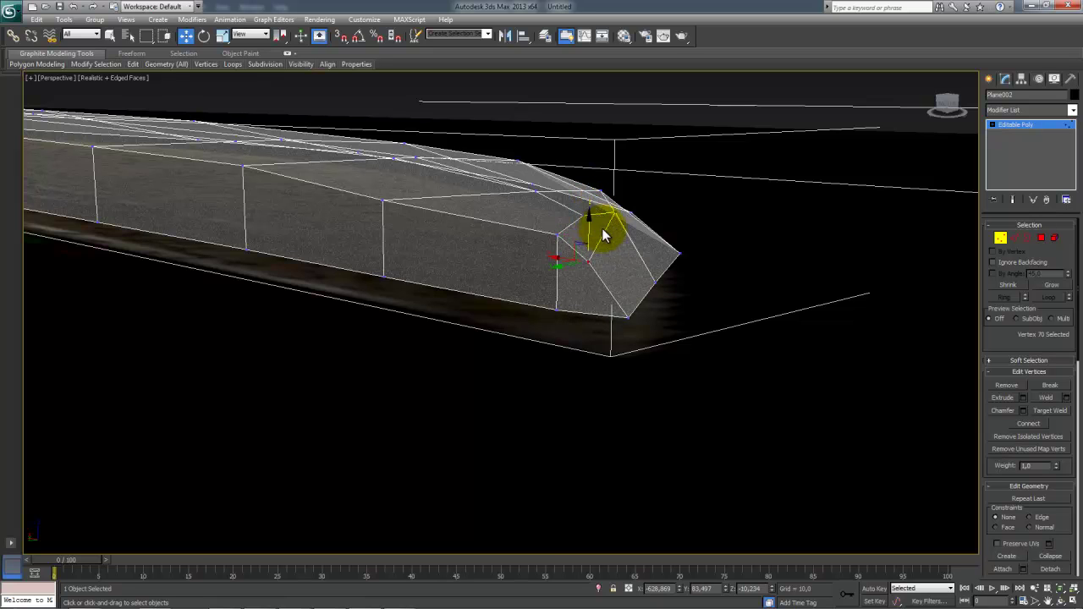
pyautogui.click(614, 211)
pyautogui.moveTo(615, 176); pyautogui.dragTo(624, 197)
# Step: Shift the cutting-edge border vertex beside the tip about 0.46 units in the negative X direction
pyautogui.keyDown('alt'); pyautogui.moveTo(635, 250); pyautogui.dragTo(573, 291, button='middle'); pyautogui.keyUp('alt')
pyautogui.keyDown('alt'); pyautogui.moveTo(682, 271); pyautogui.dragTo(598, 279, button='middle'); pyautogui.keyUp('alt')
pyautogui.press('2')
pyautogui.click(579, 244)
pyautogui.keyDown('alt'); pyautogui.moveTo(587, 254); pyautogui.dragTo(588, 259, button='middle'); pyautogui.keyUp('alt')
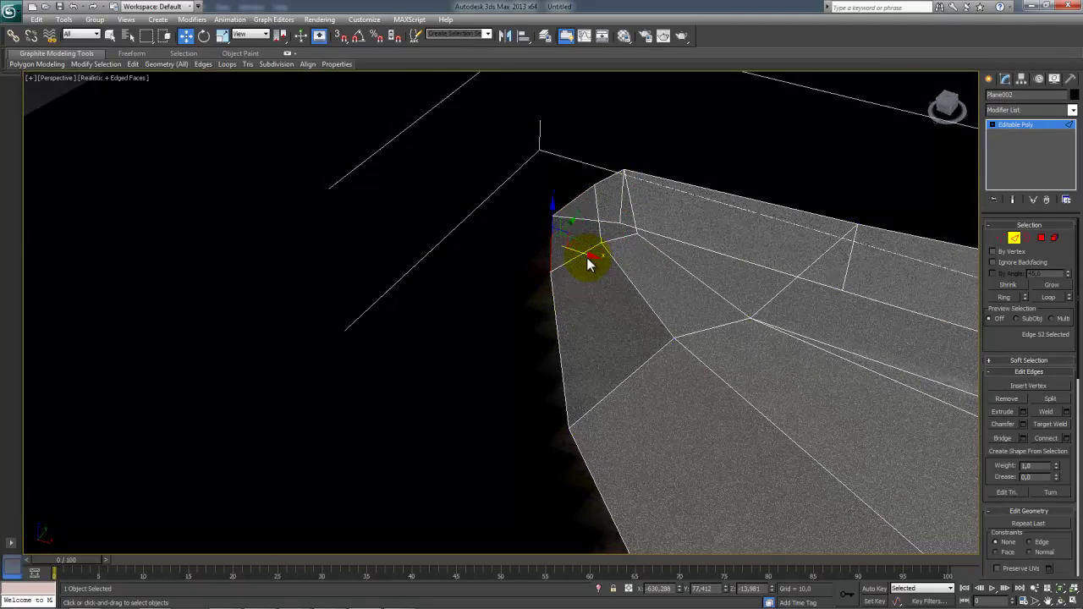
pyautogui.press('1')
pyautogui.click(570, 430)
pyautogui.moveTo(570, 430); pyautogui.dragTo(595, 441)
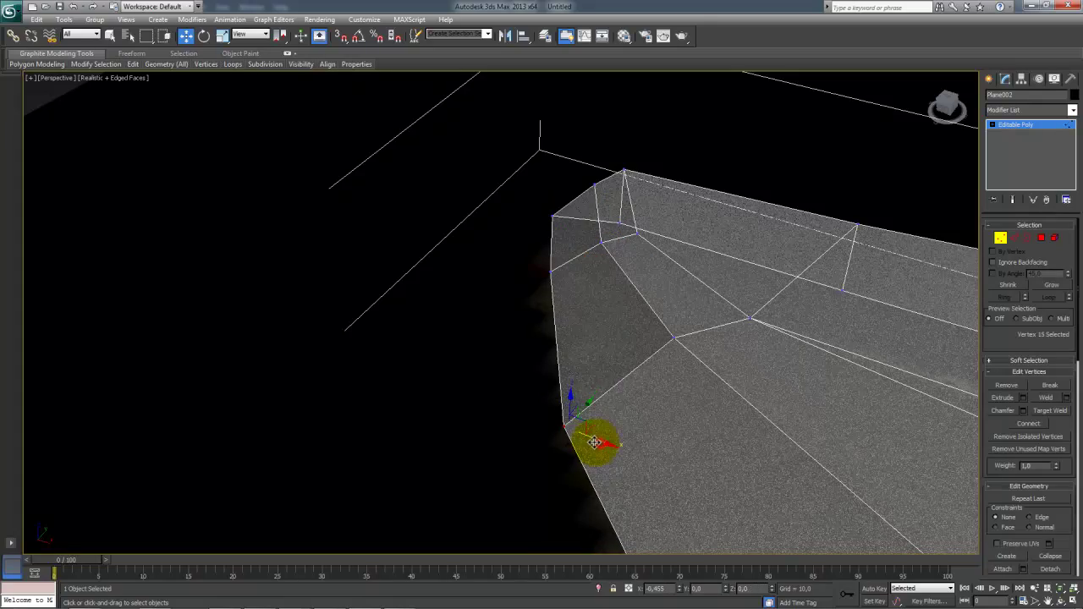
# Step: Align the tip's inner vertex with the spine's side by moving it along Y to about 84.33
pyautogui.keyDown('alt'); pyautogui.moveTo(601, 436); pyautogui.dragTo(427, 412, button='middle'); pyautogui.keyUp('alt')
pyautogui.moveTo(399, 388); pyautogui.dragTo(375, 382)
pyautogui.click(414, 305)
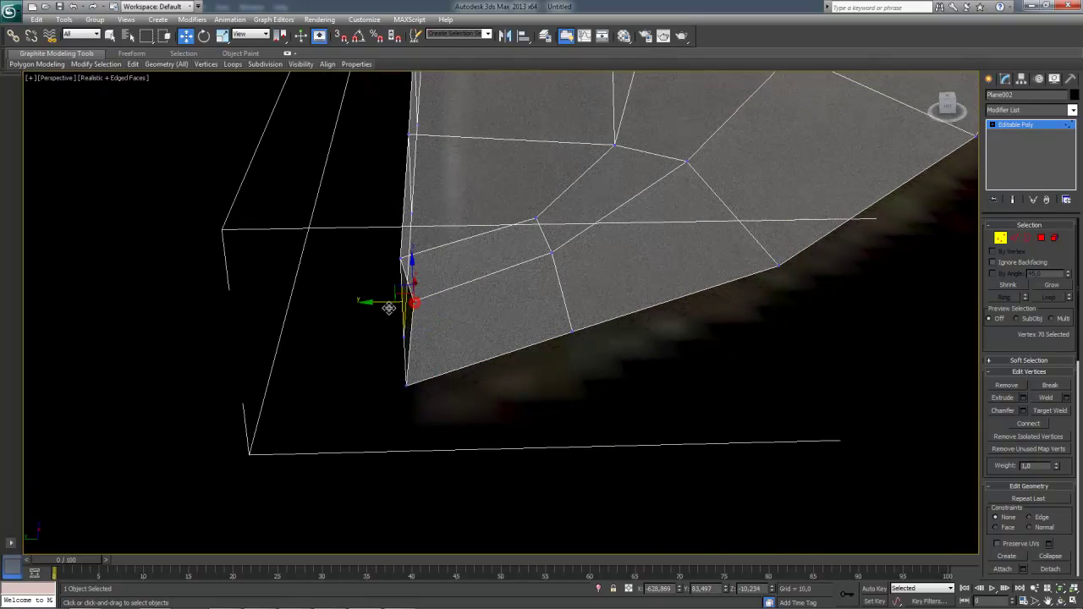
pyautogui.moveTo(381, 303); pyautogui.dragTo(369, 302)
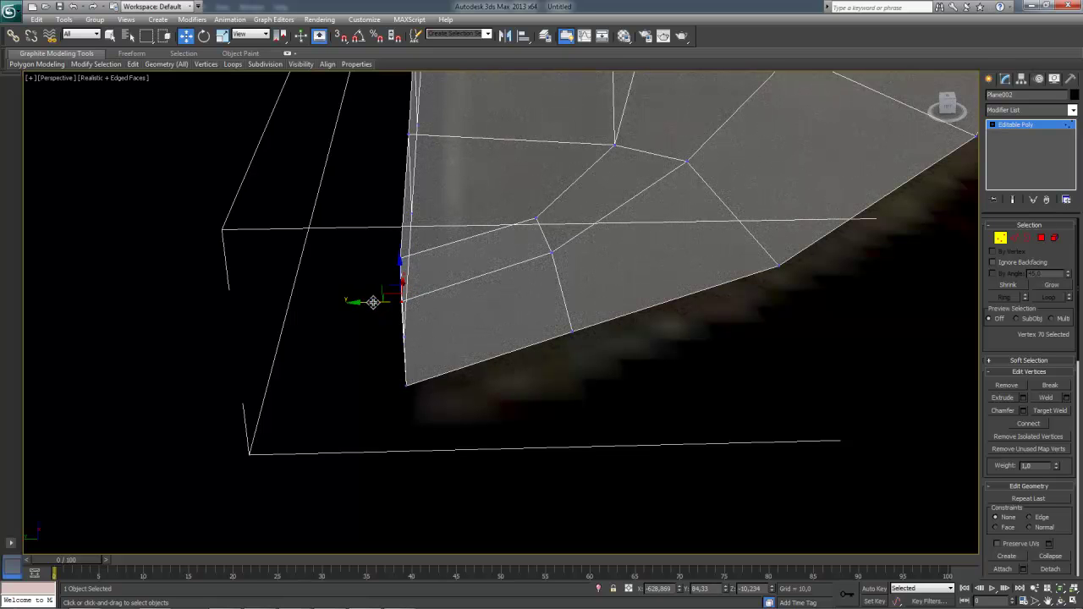
# Step: Make the blade fully opaque by setting its visibility to 1.0 in the object properties
pyautogui.keyDown('alt'); pyautogui.moveTo(392, 308); pyautogui.dragTo(713, 337, button='middle'); pyautogui.keyUp('alt')
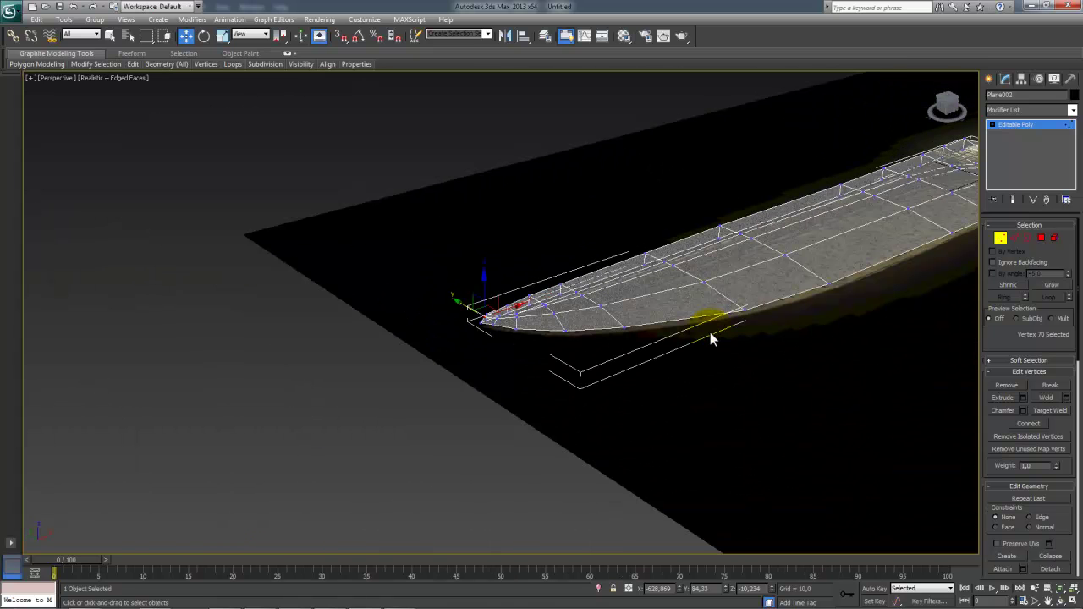
pyautogui.keyDown('alt'); pyautogui.moveTo(810, 417); pyautogui.dragTo(484, 250, button='middle'); pyautogui.keyUp('alt')
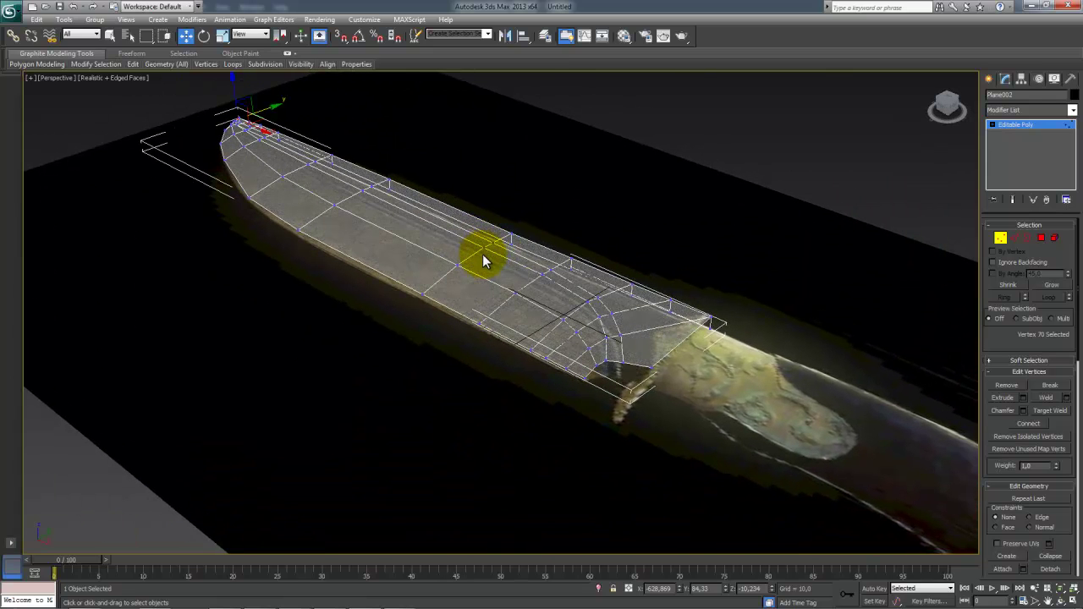
pyautogui.rightClick(493, 262)
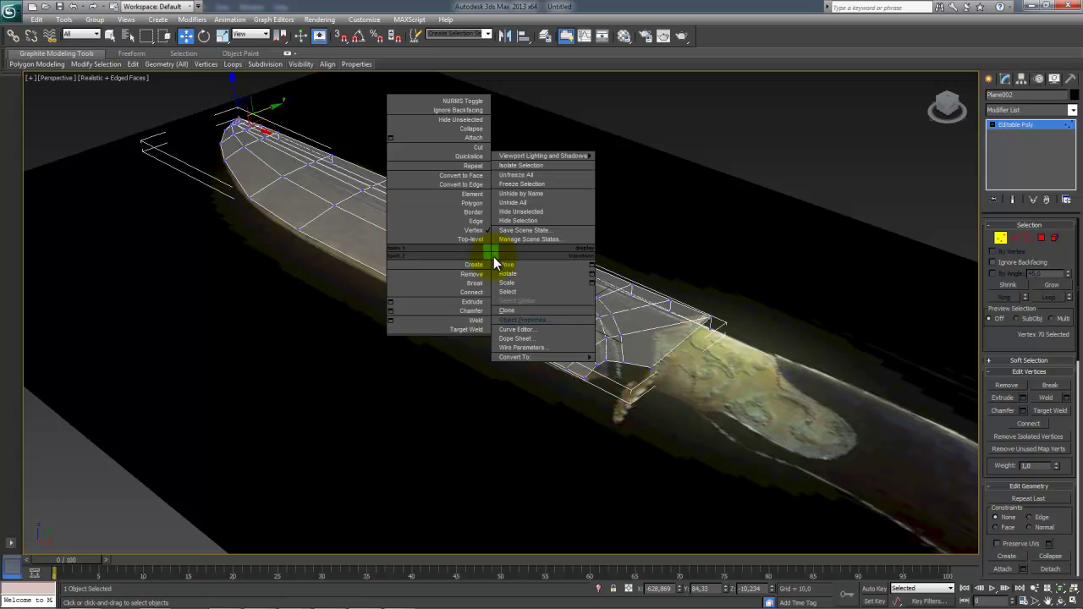
pyautogui.click(555, 320)
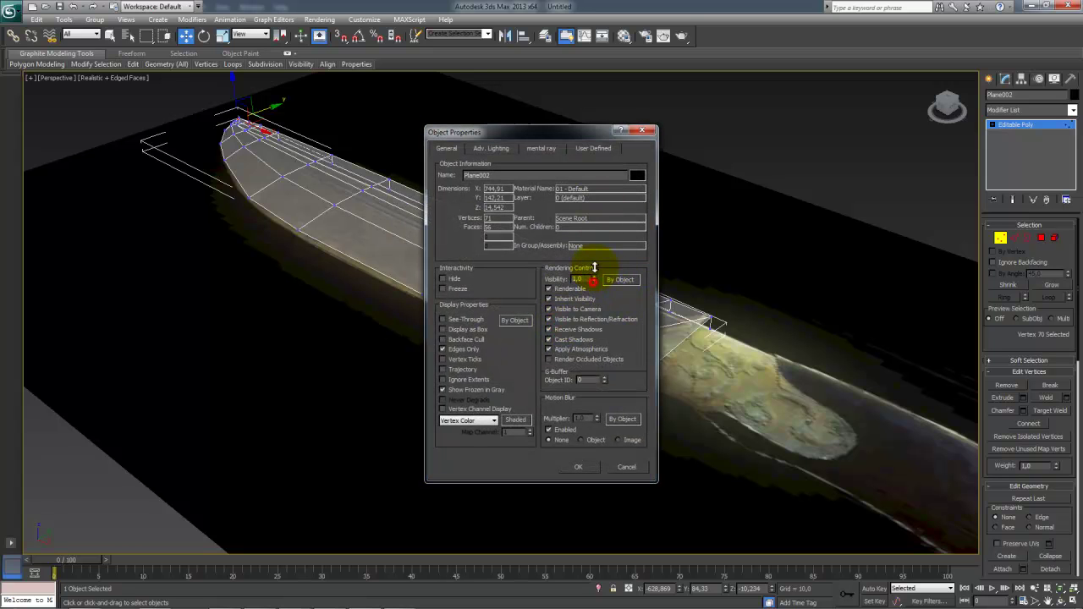
pyautogui.click(587, 466)
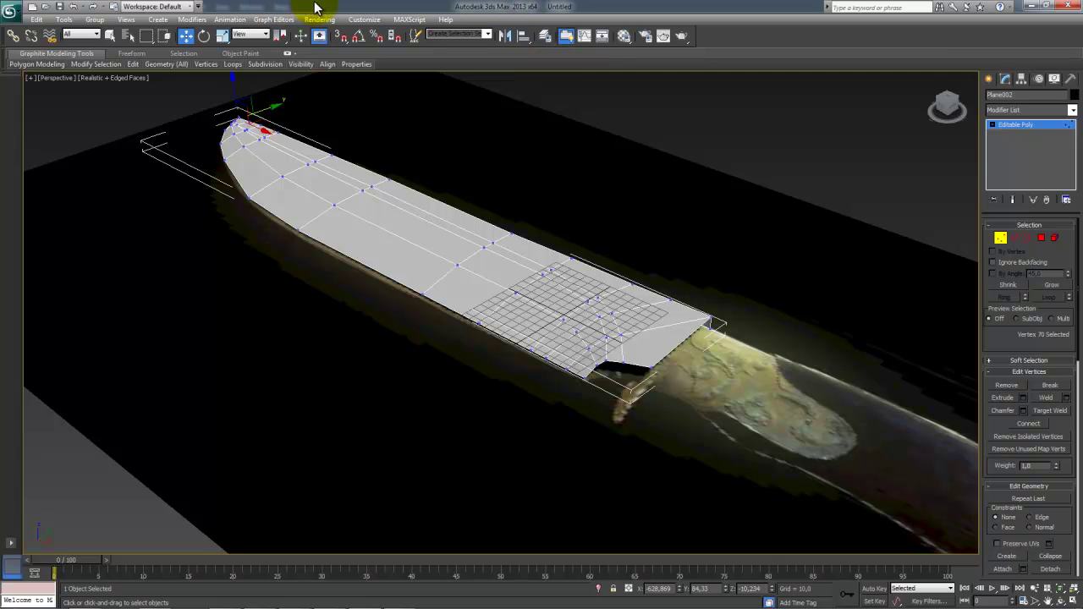
# Step: Leave vertex editing and isolate the blade from the reference image
pyautogui.moveTo(389, 125); pyautogui.dragTo(423, 132, button='middle')
pyautogui.scroll(-3, 422, 132)
pyautogui.scroll(3, 422, 132)
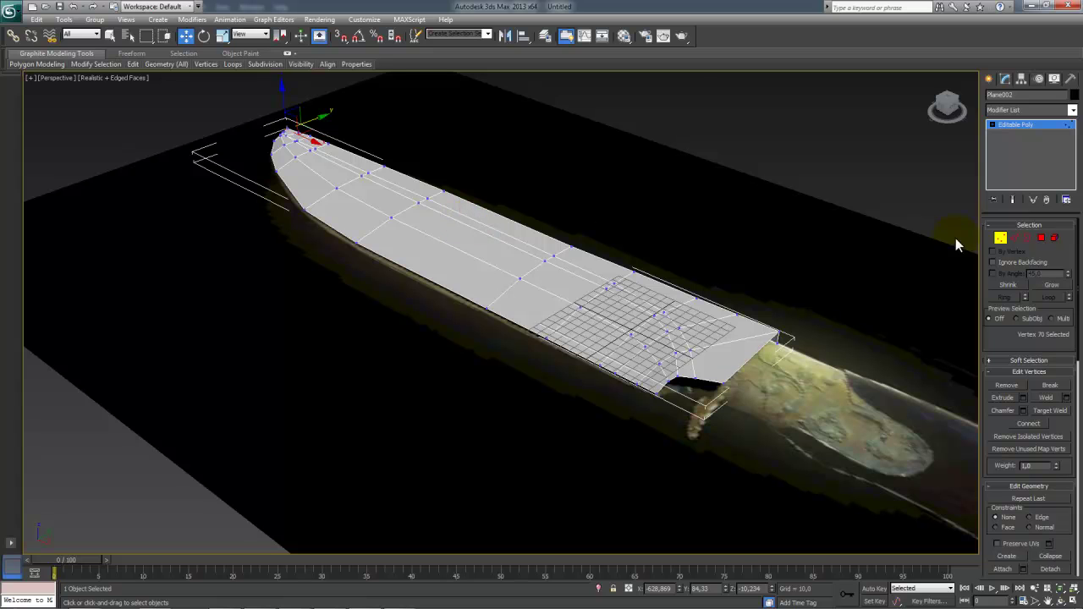
pyautogui.click(999, 241)
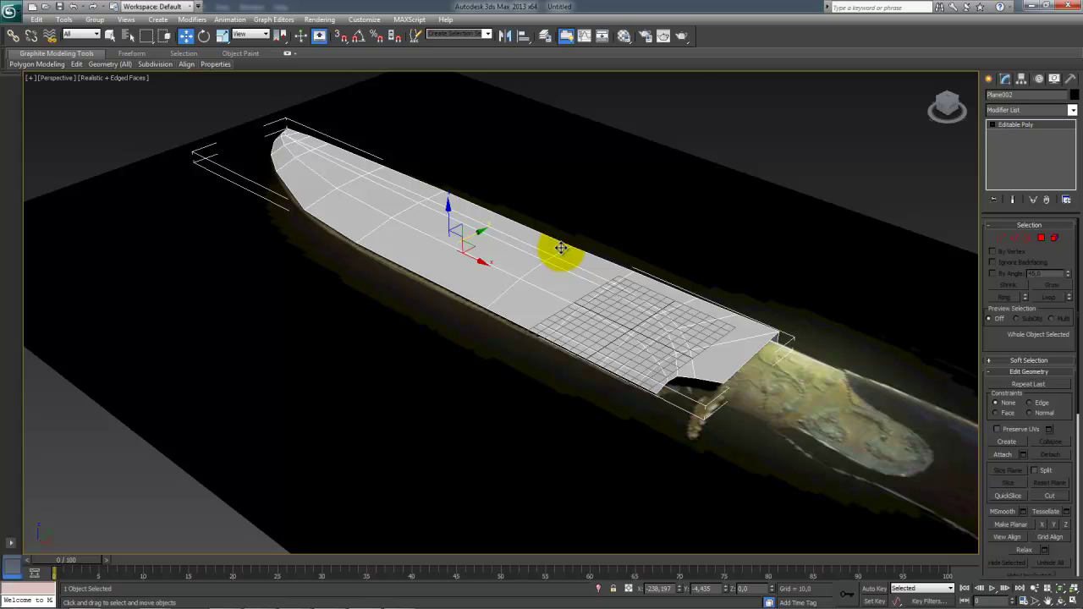
pyautogui.hotkey('alt', 'q')
pyautogui.keyDown('alt'); pyautogui.moveTo(562, 247); pyautogui.dragTo(625, 142, button='middle'); pyautogui.keyUp('alt')
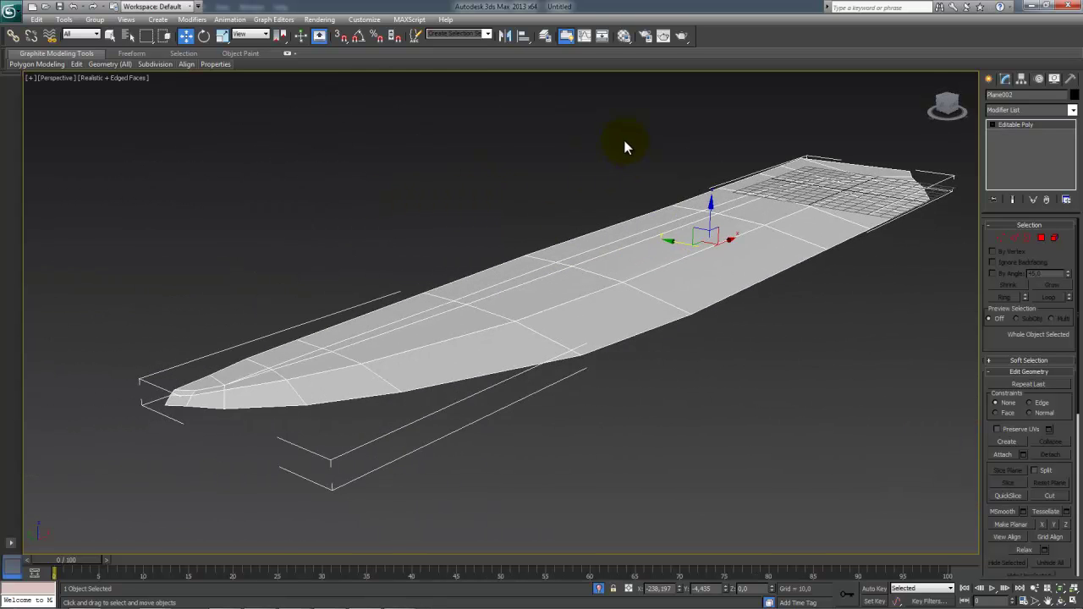
pyautogui.hotkey('alt', 'q')
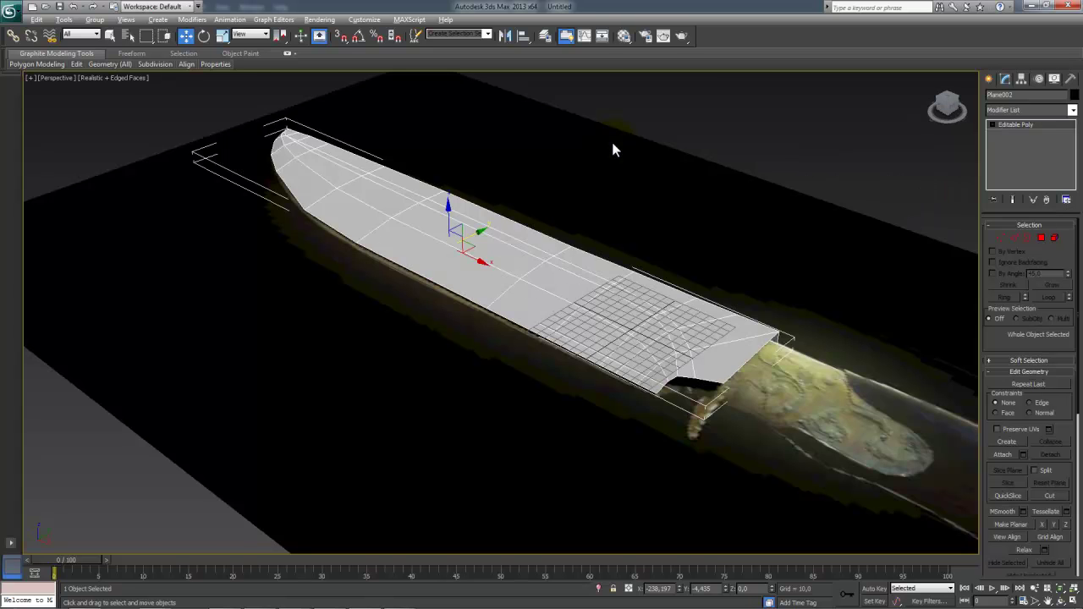
pyautogui.hotkey('alt', 'q')
# Step: Select the loop of lower border edges running around the blade's spine, tip and cutting edge
pyautogui.keyDown('alt'); pyautogui.moveTo(476, 206); pyautogui.dragTo(319, 203, button='middle'); pyautogui.keyUp('alt')
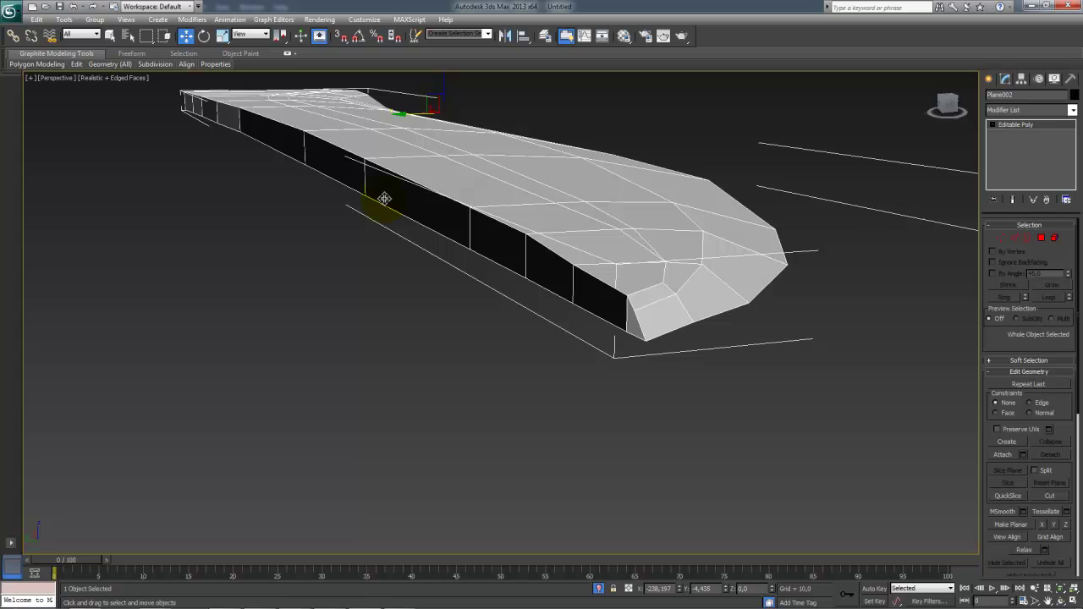
pyautogui.moveTo(392, 202)
pyautogui.keyDown('alt'); pyautogui.mouseDown(button='middle')
pyautogui.moveTo(401, 196)
pyautogui.moveTo(380, 213)
pyautogui.moveTo(327, 214)
pyautogui.moveTo(406, 205)
pyautogui.mouseUp(button='middle'); pyautogui.keyUp('alt')
pyautogui.press('2')
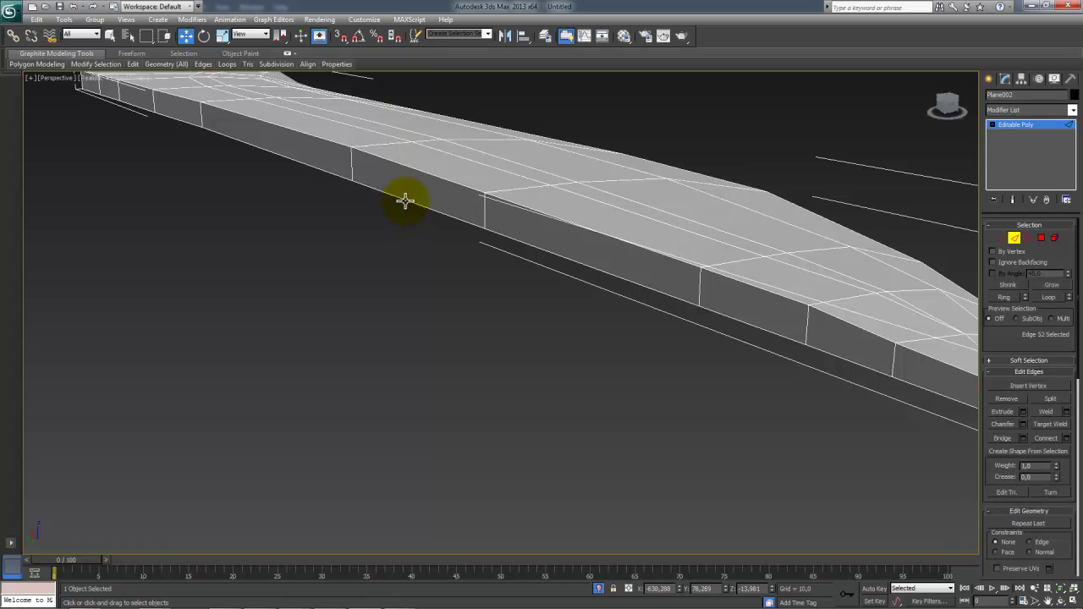
pyautogui.doubleClick(405, 201)
pyautogui.keyDown('alt'); pyautogui.moveTo(405, 200); pyautogui.dragTo(406, 253, button='middle'); pyautogui.keyUp('alt')
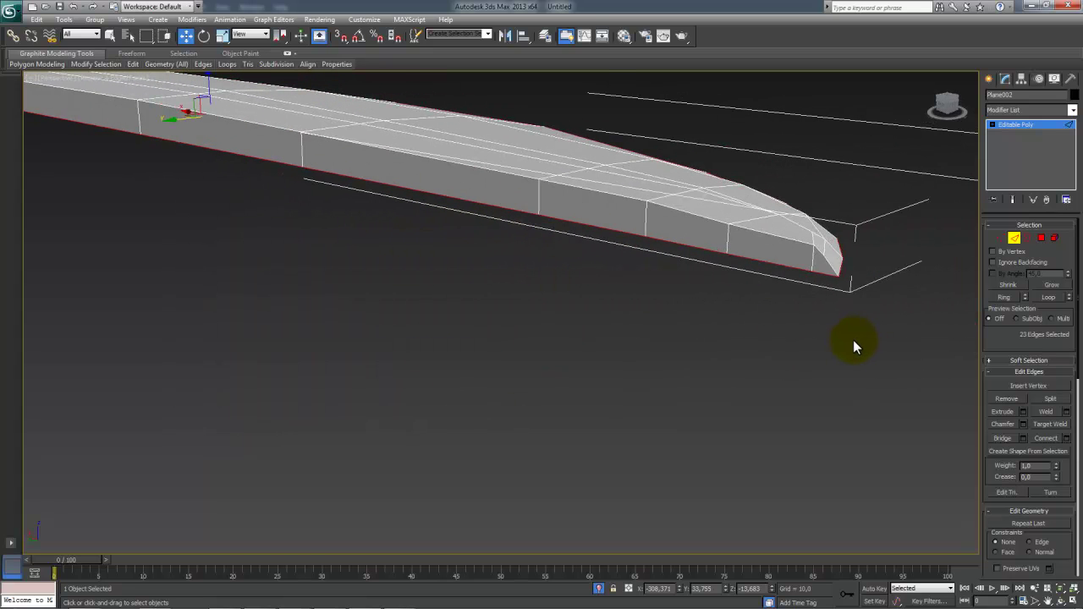
# Step: Add a Symmetry modifier to the blade and set its mirror axis to Z
pyautogui.click(1027, 109)
pyautogui.click(1027, 108)
pyautogui.click(1027, 108)
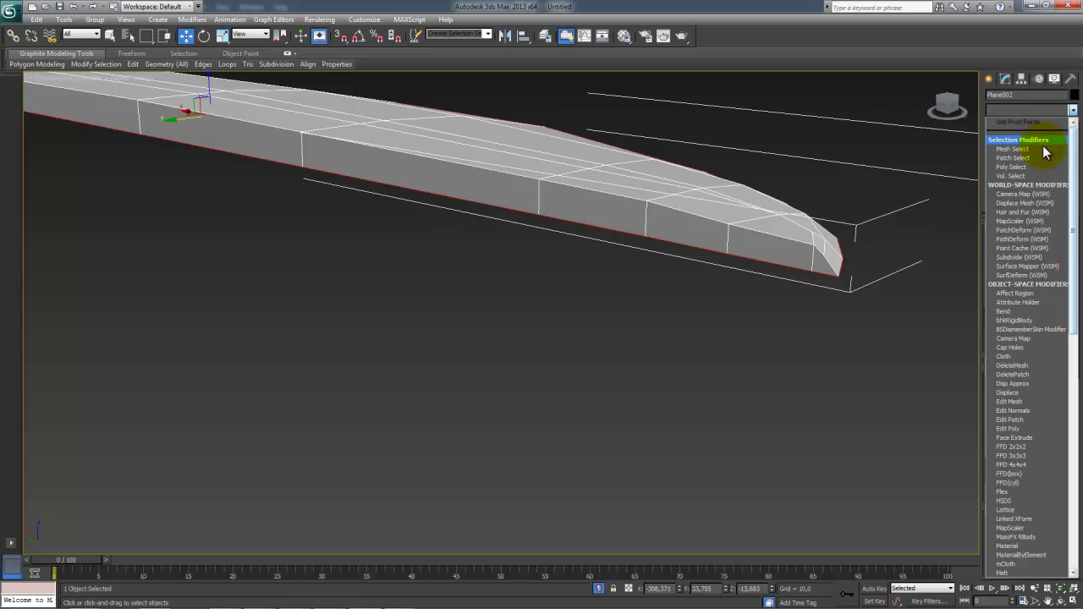
pyautogui.moveTo(1073, 134); pyautogui.dragTo(1077, 426)
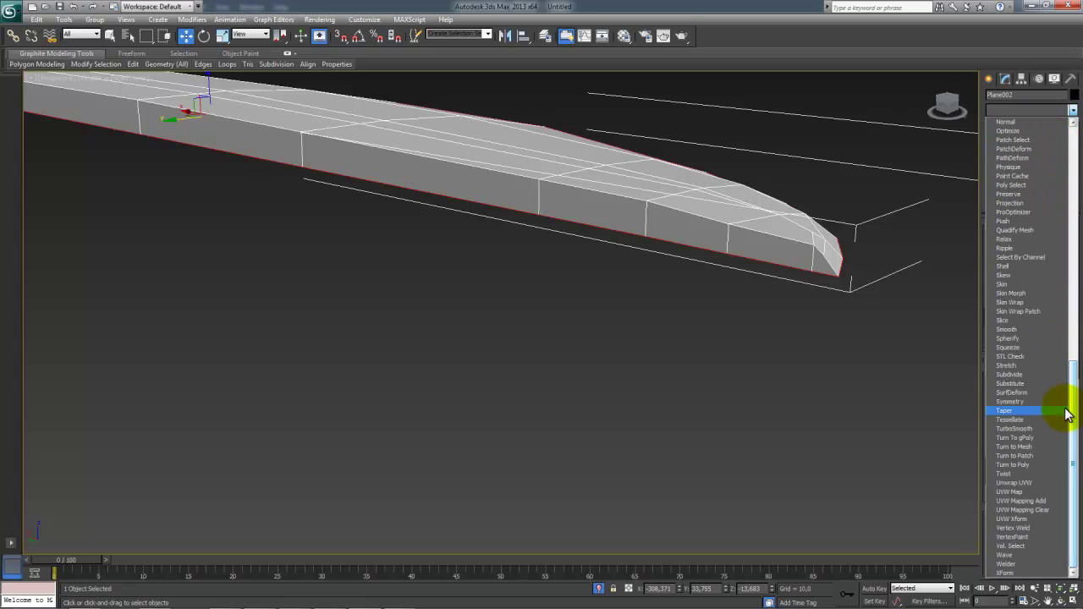
pyautogui.click(1015, 402)
pyautogui.scroll(-4, 825, 273)
pyautogui.keyDown('alt'); pyautogui.moveTo(826, 273); pyautogui.dragTo(825, 305, button='middle'); pyautogui.keyUp('alt')
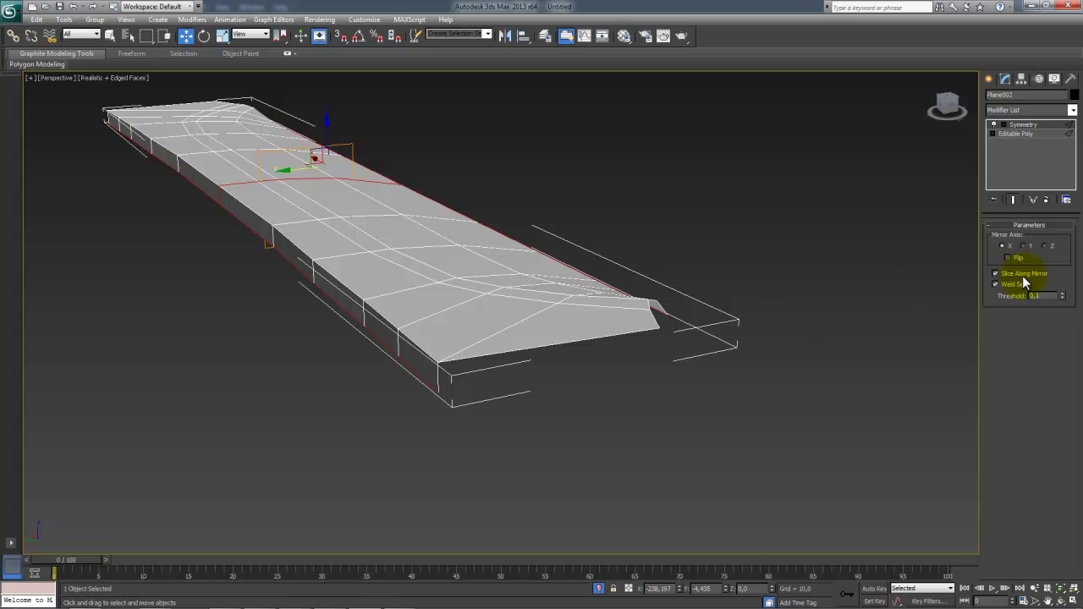
pyautogui.click(1050, 246)
# Step: Examine the mirrored blade's seam along the spine, tip and open handle end from several angles
pyautogui.keyDown('alt'); pyautogui.moveTo(551, 249); pyautogui.dragTo(452, 214, button='middle'); pyautogui.keyUp('alt')
pyautogui.scroll(6, 452, 213)
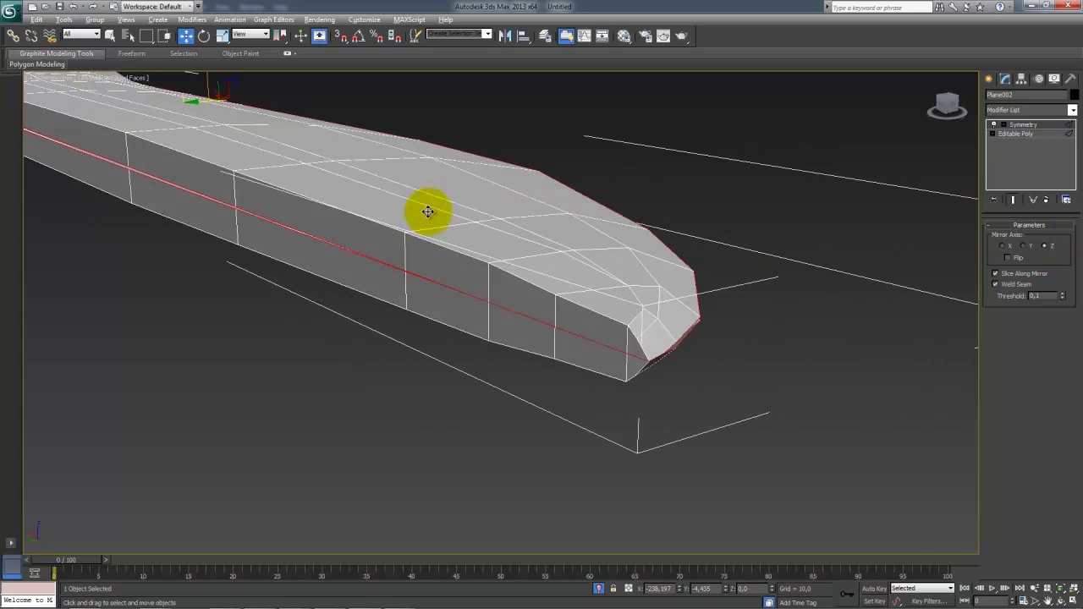
pyautogui.keyDown('alt'); pyautogui.moveTo(465, 213); pyautogui.dragTo(443, 213, button='middle'); pyautogui.keyUp('alt')
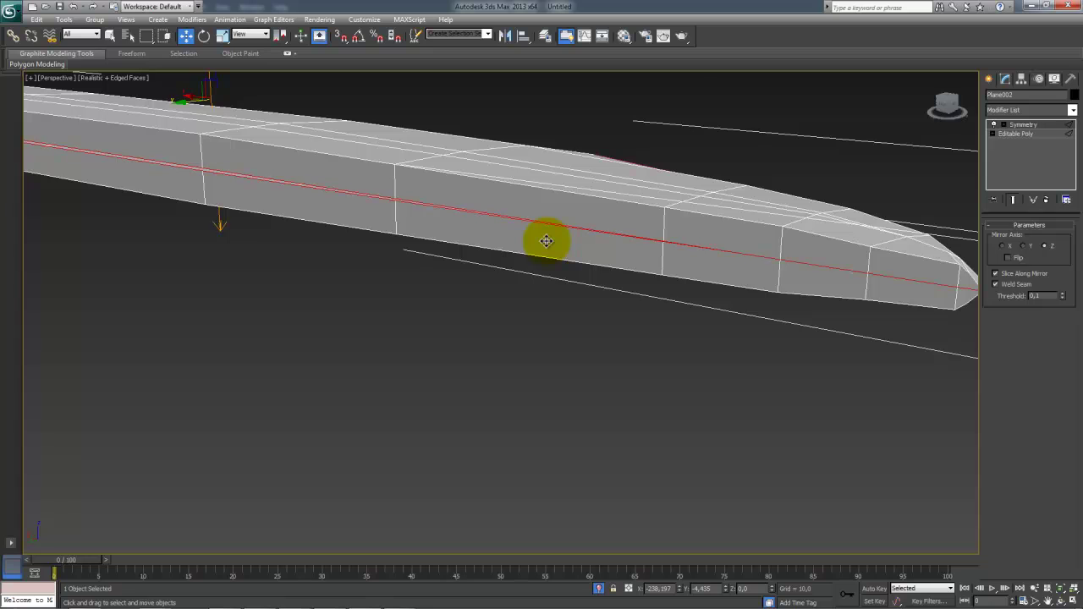
pyautogui.moveTo(465, 220); pyautogui.dragTo(565, 264, button='middle')
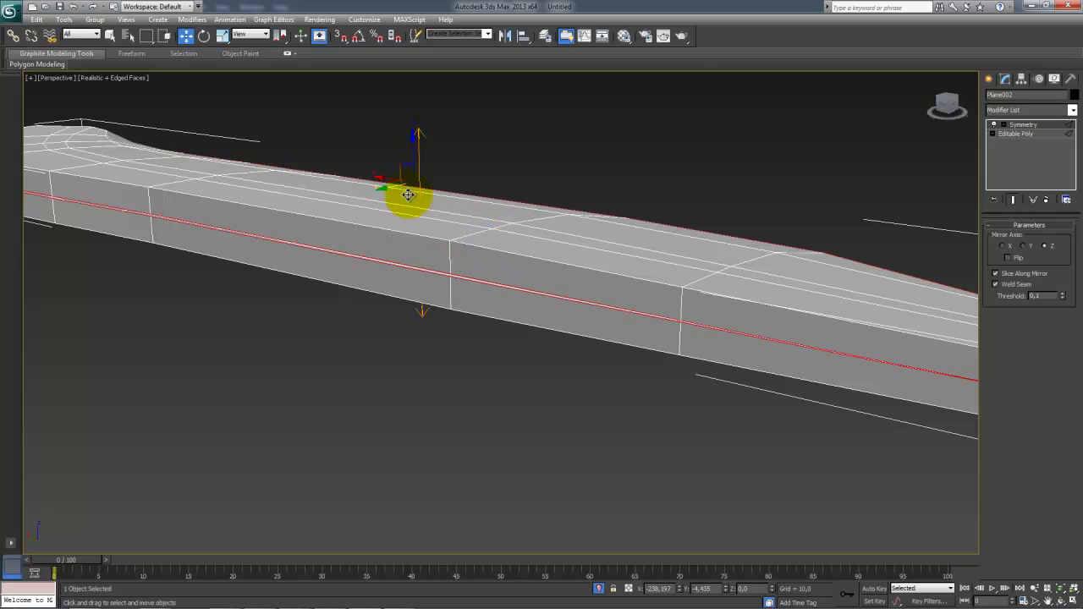
pyautogui.moveTo(346, 169); pyautogui.dragTo(601, 310, button='middle')
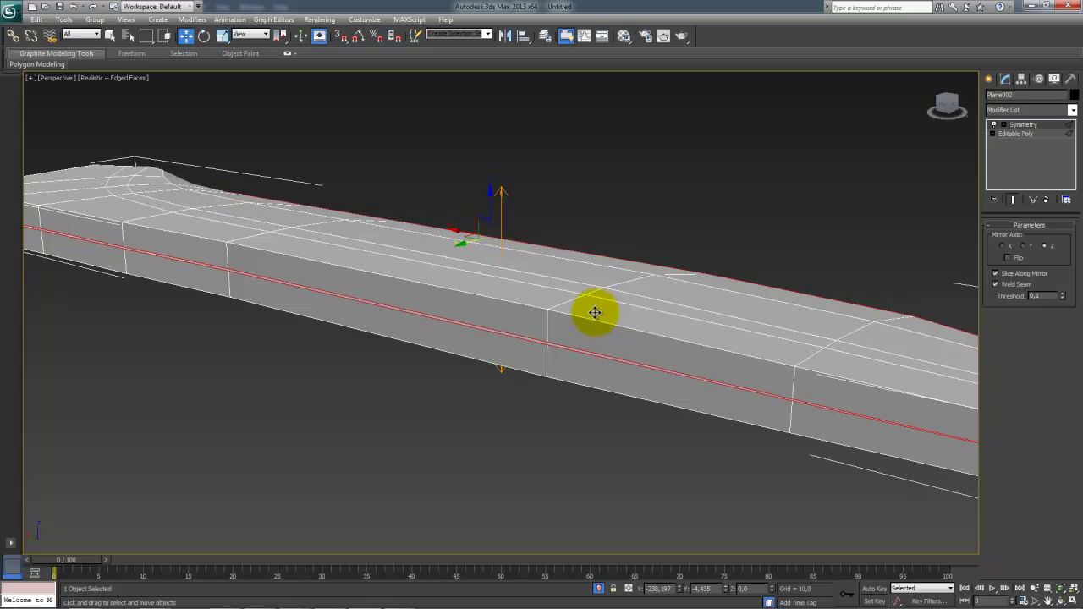
pyautogui.keyDown('alt'); pyautogui.moveTo(514, 251); pyautogui.dragTo(649, 267, button='middle'); pyautogui.keyUp('alt')
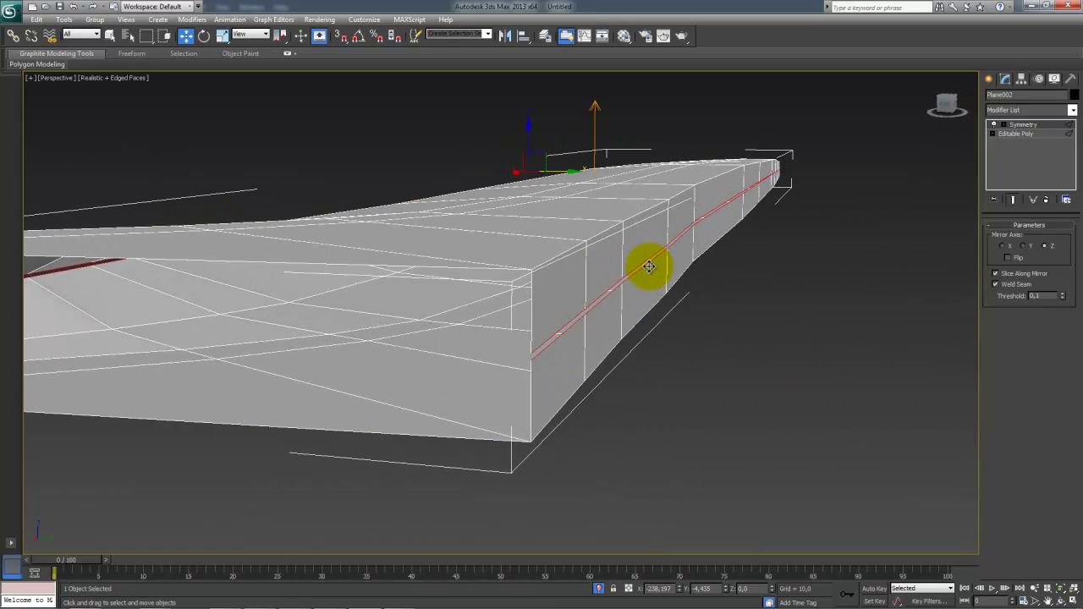
# Step: Return to the blade's Editable Poly level and show the mirrored end result while editing
pyautogui.click(1022, 135)
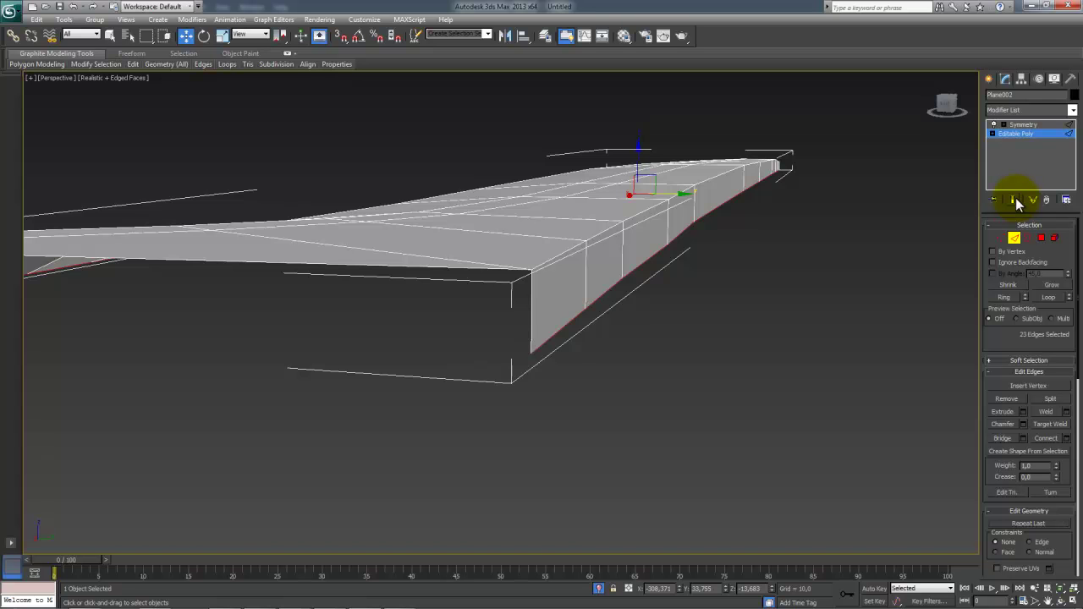
pyautogui.click(1017, 199)
pyautogui.keyDown('alt'); pyautogui.moveTo(848, 225); pyautogui.dragTo(587, 209, button='middle'); pyautogui.keyUp('alt')
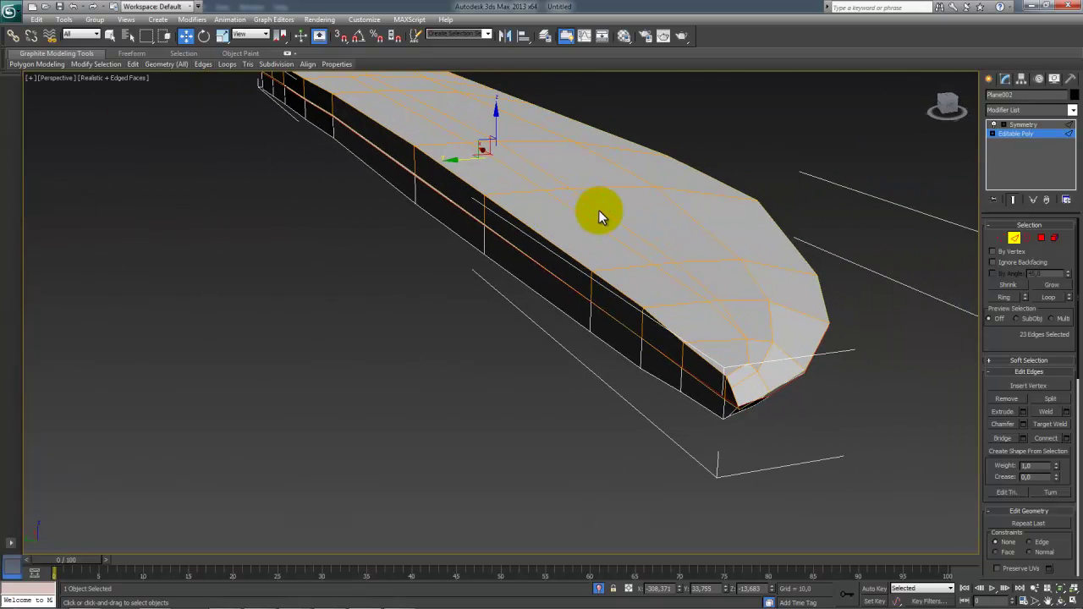
pyautogui.keyDown('alt'); pyautogui.moveTo(663, 226); pyautogui.dragTo(696, 228, button='middle'); pyautogui.keyUp('alt')
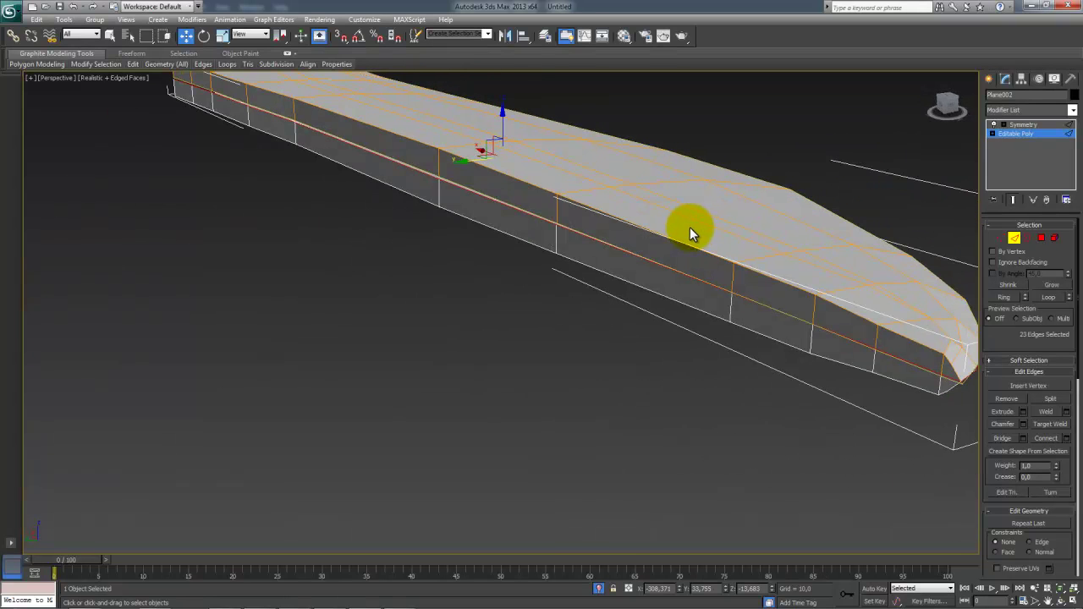
pyautogui.keyDown('alt'); pyautogui.moveTo(762, 259); pyautogui.dragTo(658, 251, button='middle'); pyautogui.keyUp('alt')
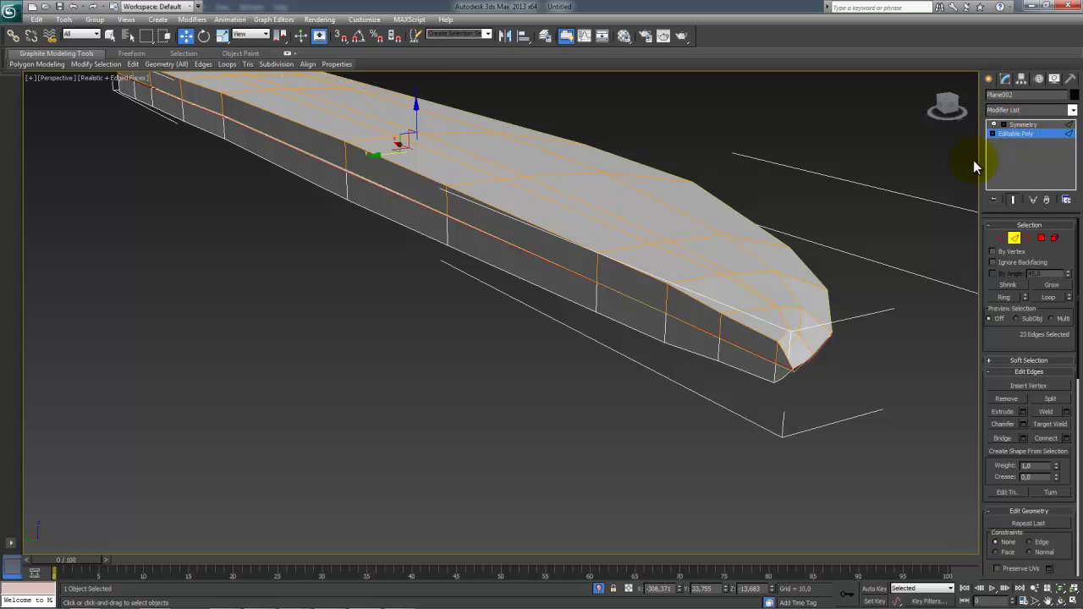
pyautogui.keyDown('alt'); pyautogui.moveTo(760, 277); pyautogui.dragTo(641, 256, button='middle'); pyautogui.keyUp('alt')
pyautogui.scroll(3, 675, 258)
pyautogui.moveTo(641, 257); pyautogui.dragTo(604, 277, button='middle')
pyautogui.scroll(-4, 614, 288)
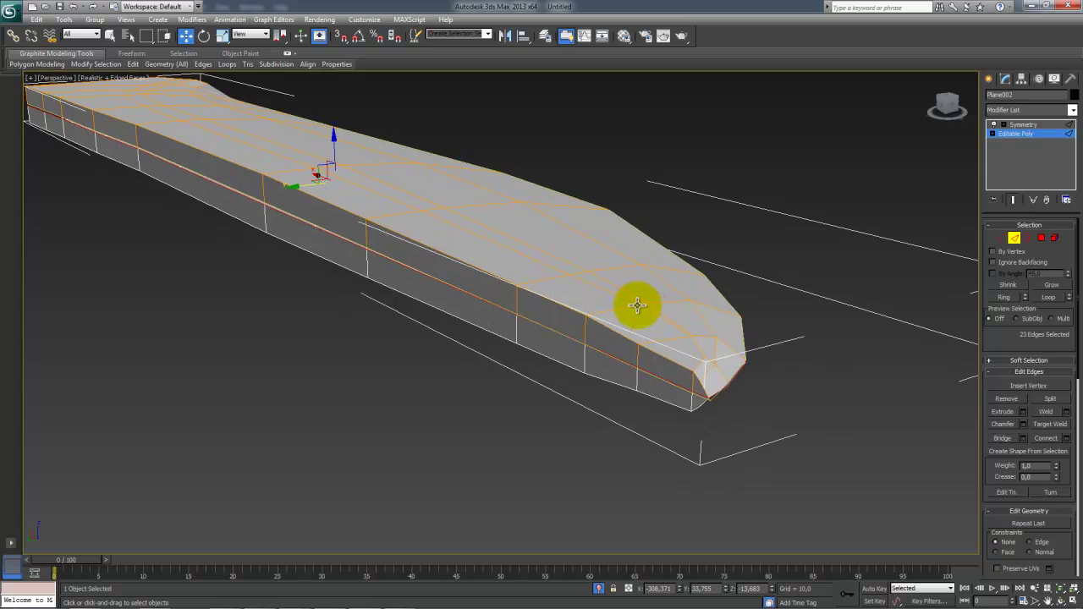
pyautogui.scroll(4, 619, 319)
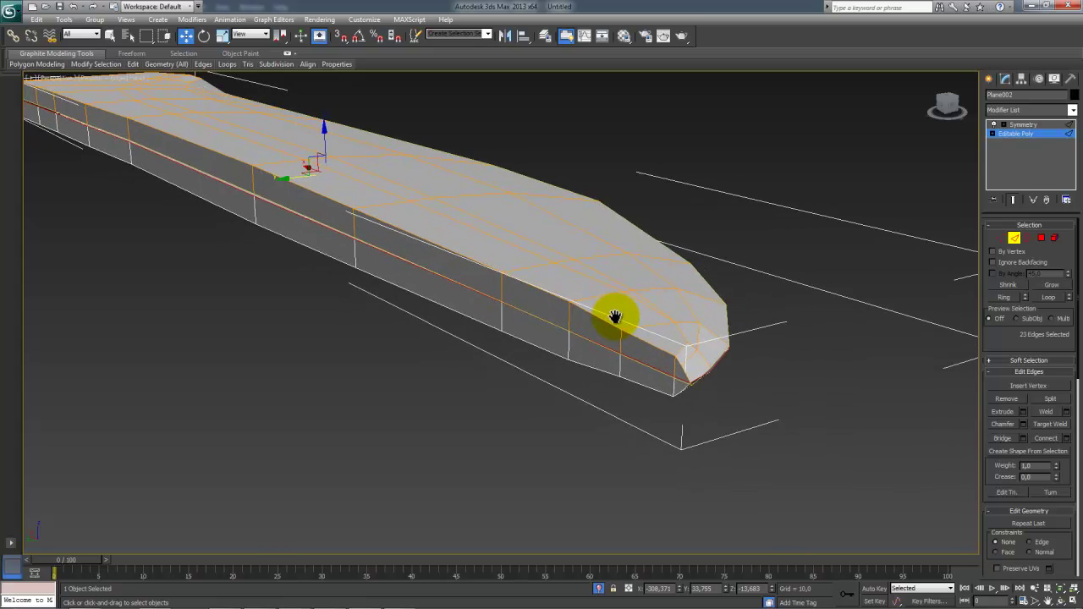
# Step: Lower three neighbouring upper spine vertices near the blade's tip to smooth the taper
pyautogui.press('1')
pyautogui.moveTo(694, 295); pyautogui.dragTo(659, 296, button='middle')
pyautogui.click(663, 311)
pyautogui.moveTo(667, 275); pyautogui.dragTo(665, 284)
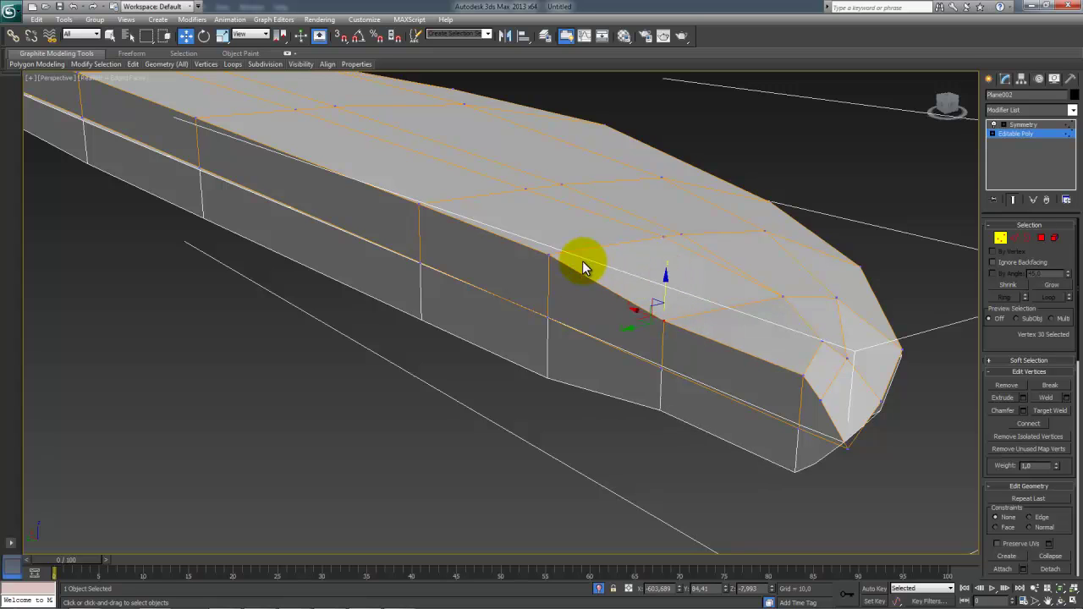
pyautogui.click(550, 253)
pyautogui.moveTo(550, 253); pyautogui.dragTo(549, 267)
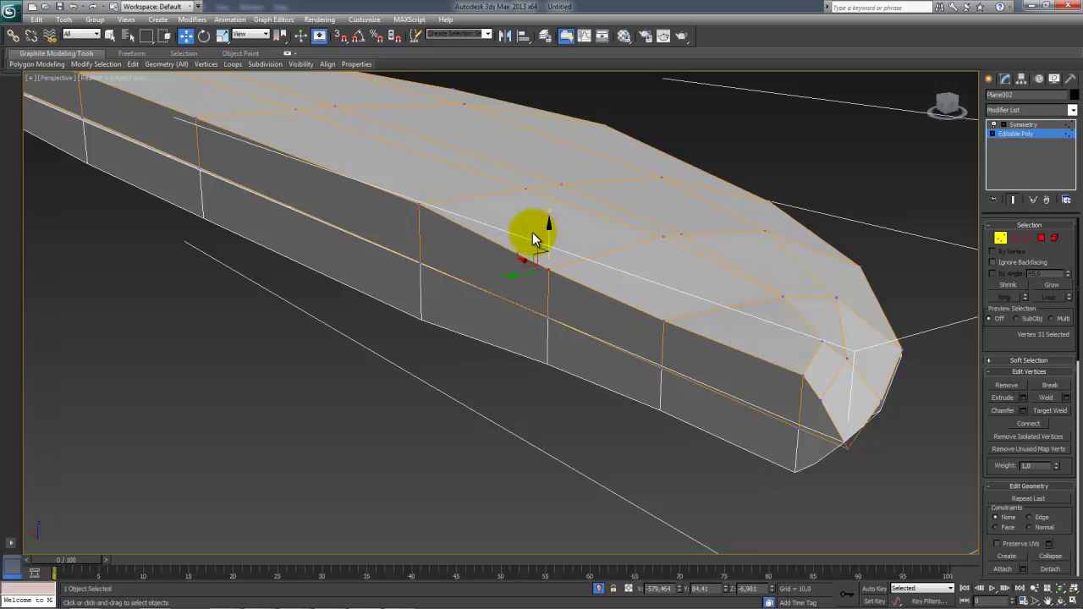
pyautogui.click(420, 205)
pyautogui.moveTo(418, 168); pyautogui.dragTo(419, 180)
# Step: Switch the viewport shading from Realistic to Shaded and clear the vertex selection
pyautogui.keyDown('alt'); pyautogui.moveTo(418, 178); pyautogui.dragTo(593, 383, button='middle'); pyautogui.keyUp('alt')
pyautogui.scroll(3, 605, 298)
pyautogui.scroll(-3, 606, 298)
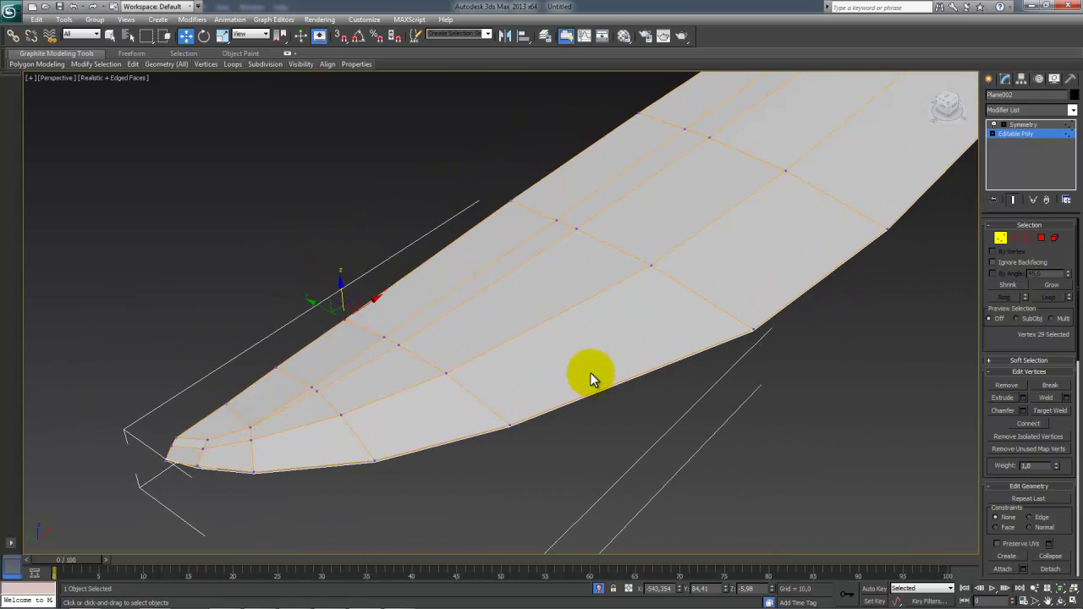
pyautogui.click(98, 77)
pyautogui.click(124, 101)
pyautogui.click(476, 285)
pyautogui.keyDown('alt'); pyautogui.moveTo(477, 286); pyautogui.dragTo(590, 273, button='middle'); pyautogui.keyUp('alt')
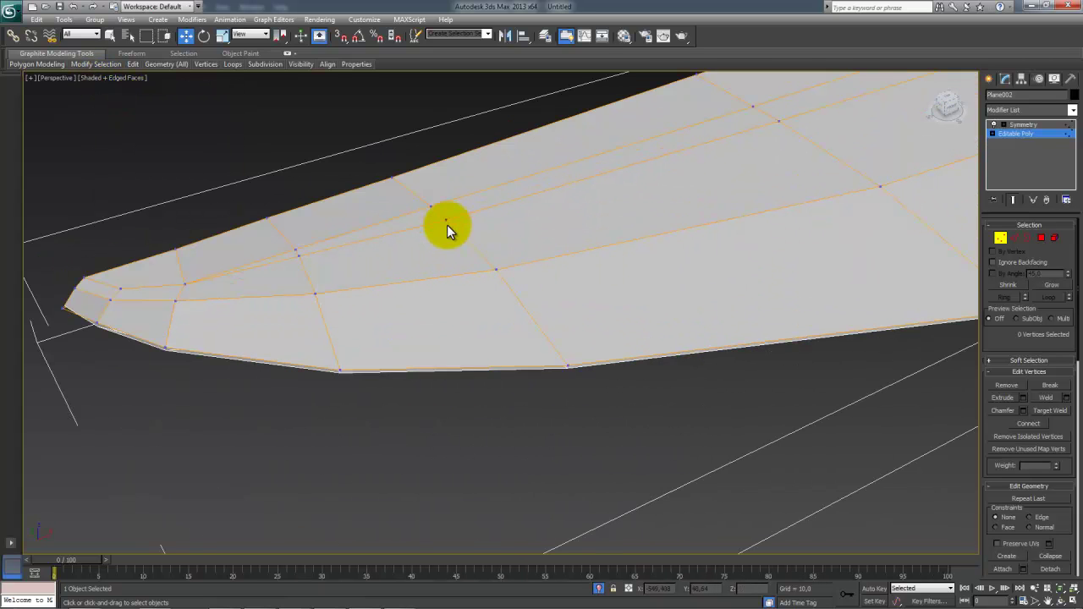
# Step: Select the narrow strip of polygons running lengthwise from near the tip and curving down to the handle end
pyautogui.click(1042, 238)
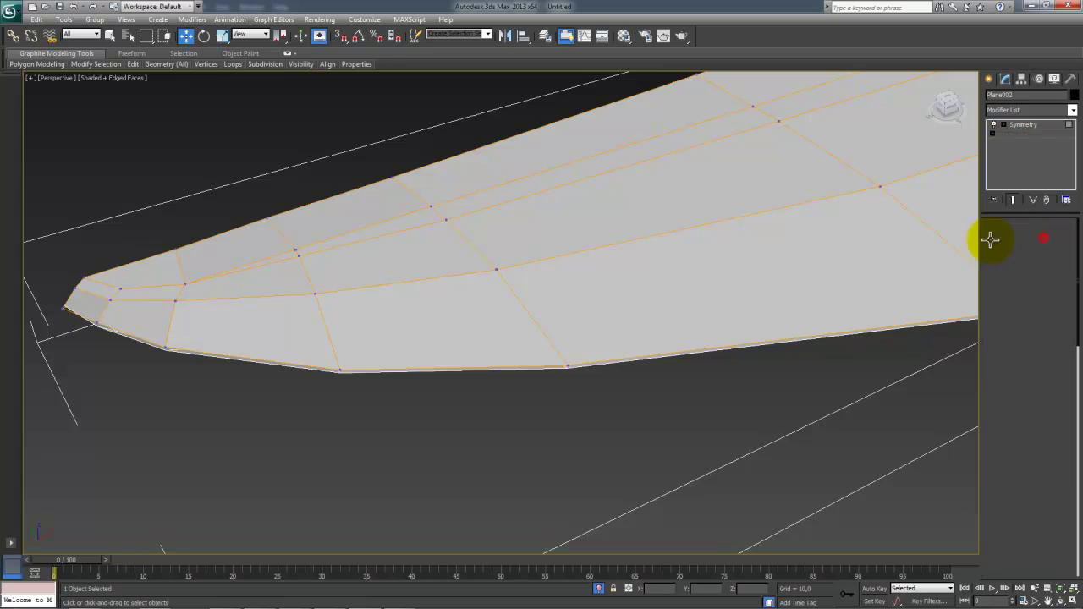
pyautogui.click(400, 217)
pyautogui.keyDown('ctrl'); pyautogui.click(524, 190); pyautogui.keyUp('ctrl')
pyautogui.keyDown('alt'); pyautogui.moveTo(520, 181); pyautogui.dragTo(448, 331, button='middle'); pyautogui.keyUp('alt')
pyautogui.keyDown('ctrl'); pyautogui.click(418, 307); pyautogui.keyUp('ctrl')
pyautogui.keyDown('ctrl'); pyautogui.click(529, 267); pyautogui.keyUp('ctrl')
pyautogui.keyDown('alt'); pyautogui.moveTo(710, 263); pyautogui.dragTo(462, 287, button='middle'); pyautogui.keyUp('alt')
pyautogui.keyDown('ctrl'); pyautogui.click(496, 355); pyautogui.keyUp('ctrl')
pyautogui.keyDown('ctrl'); pyautogui.click(644, 381); pyautogui.keyUp('ctrl')
pyautogui.keyDown('ctrl'); pyautogui.click(801, 407); pyautogui.keyUp('ctrl')
pyautogui.keyDown('ctrl'); pyautogui.click(846, 429); pyautogui.keyUp('ctrl')
pyautogui.keyDown('ctrl'); pyautogui.click(901, 472); pyautogui.keyUp('ctrl')
pyautogui.keyDown('alt'); pyautogui.moveTo(902, 472); pyautogui.dragTo(753, 291, button='middle'); pyautogui.keyUp('alt')
pyautogui.keyDown('alt'); pyautogui.moveTo(923, 385); pyautogui.dragTo(639, 313, button='middle'); pyautogui.keyUp('alt')
pyautogui.scroll(4, 699, 258)
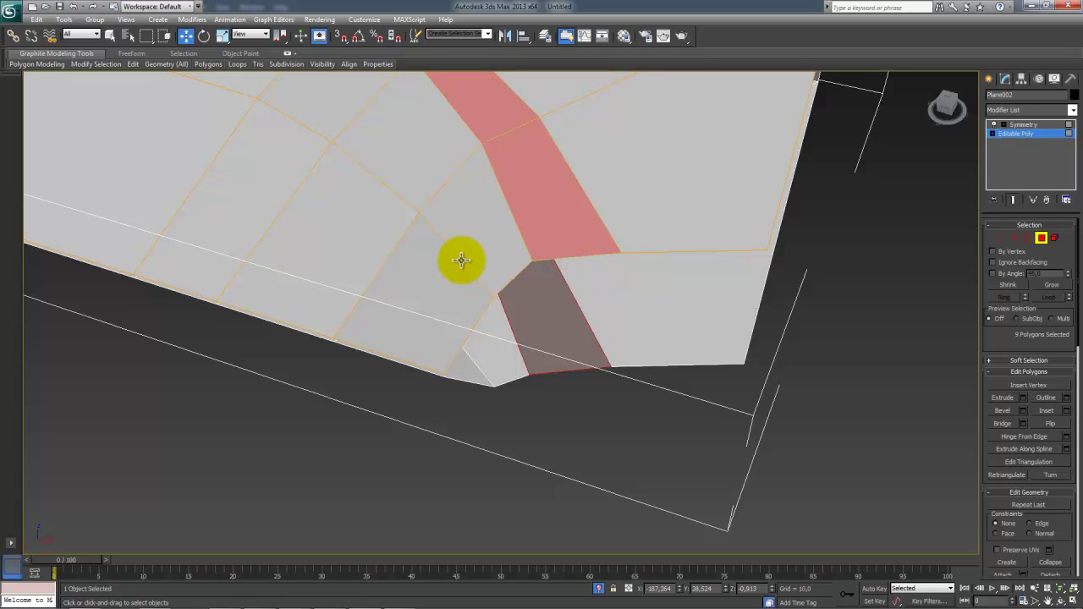
pyautogui.keyDown('alt'); pyautogui.moveTo(460, 260); pyautogui.dragTo(551, 485, button='middle'); pyautogui.keyUp('alt')
pyautogui.scroll(-3, 533, 298)
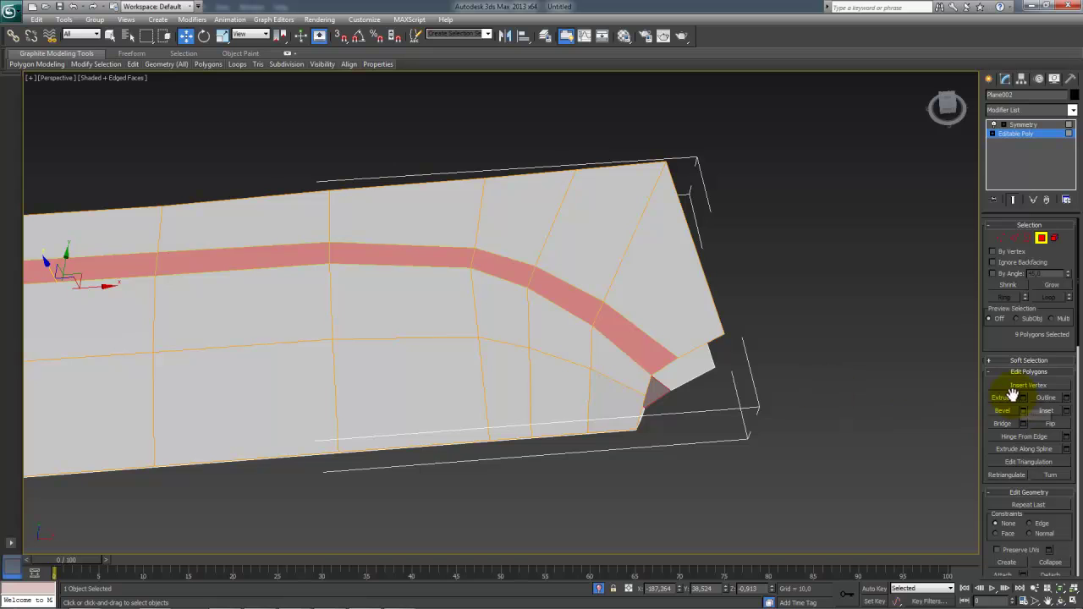
# Step: Bevel the selected strip inward into a groove with a height of -2.742 and an outline of -1.475
pyautogui.moveTo(991, 338); pyautogui.dragTo(992, 305)
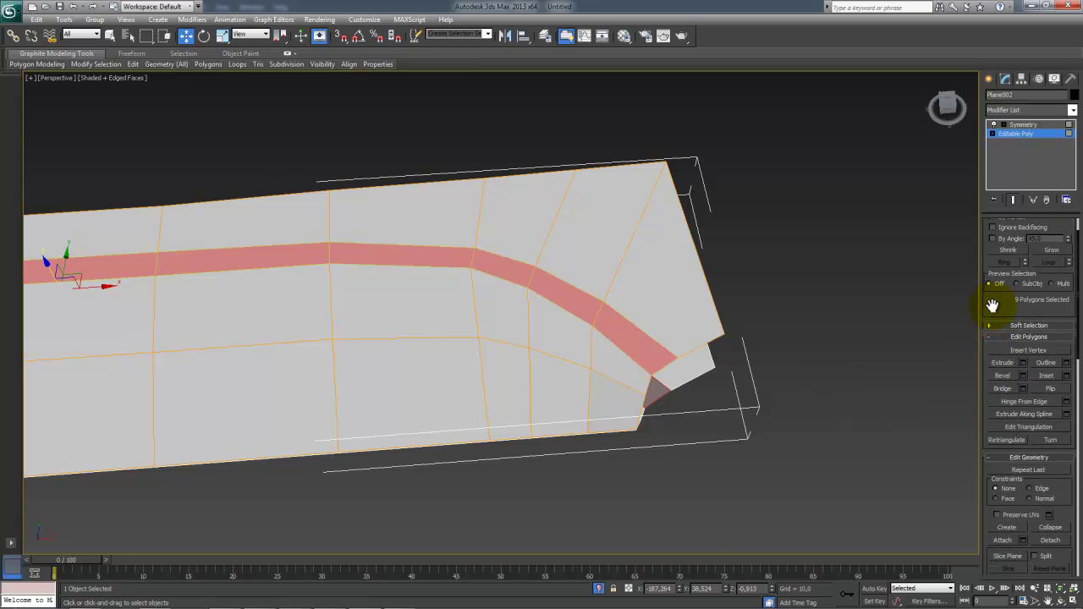
pyautogui.click(1023, 377)
pyautogui.keyDown('alt'); pyautogui.moveTo(735, 386); pyautogui.dragTo(660, 392, button='middle'); pyautogui.keyUp('alt')
pyautogui.moveTo(660, 391); pyautogui.dragTo(620, 228, button='middle')
pyautogui.scroll(4, 620, 229)
pyautogui.scroll(-5, 618, 225)
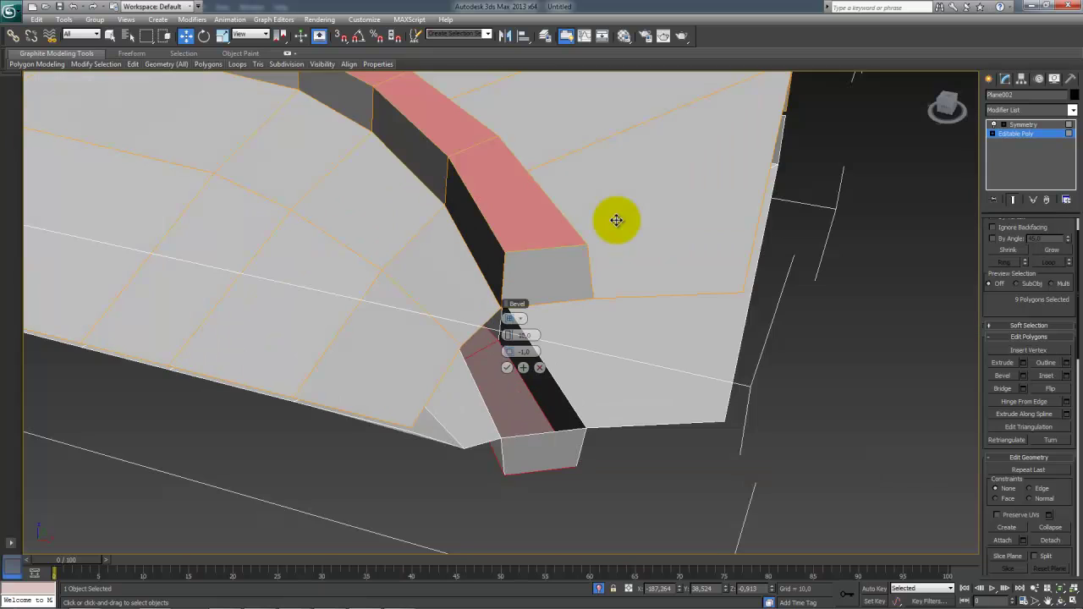
pyautogui.moveTo(617, 220); pyautogui.dragTo(651, 243, button='middle')
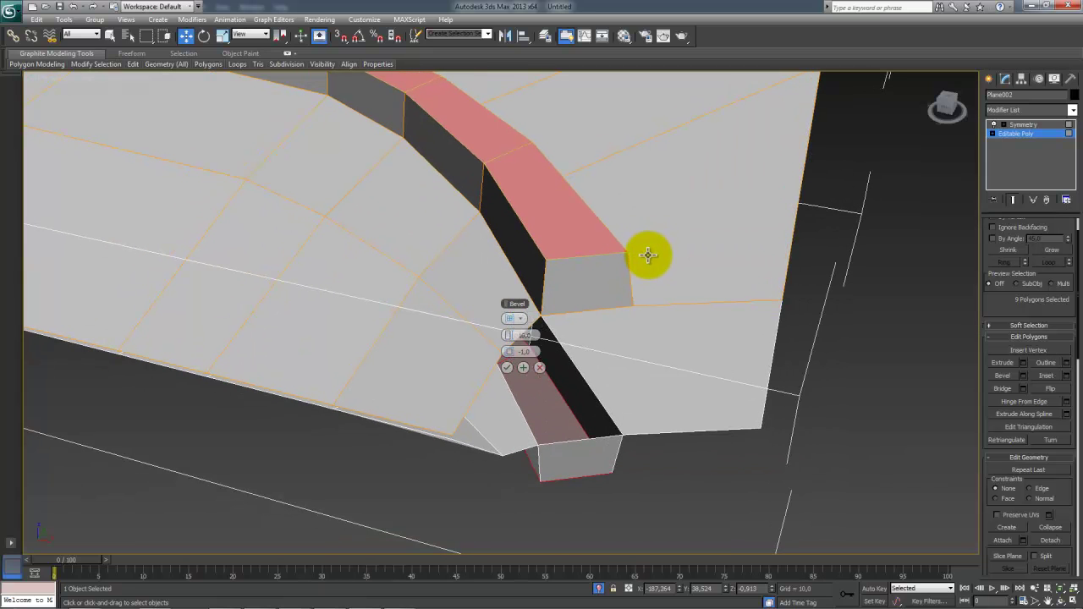
pyautogui.moveTo(512, 336); pyautogui.dragTo(496, 336)
pyautogui.keyDown('alt'); pyautogui.moveTo(496, 336); pyautogui.dragTo(600, 321, button='middle'); pyautogui.keyUp('alt')
pyautogui.moveTo(513, 348); pyautogui.dragTo(513, 352)
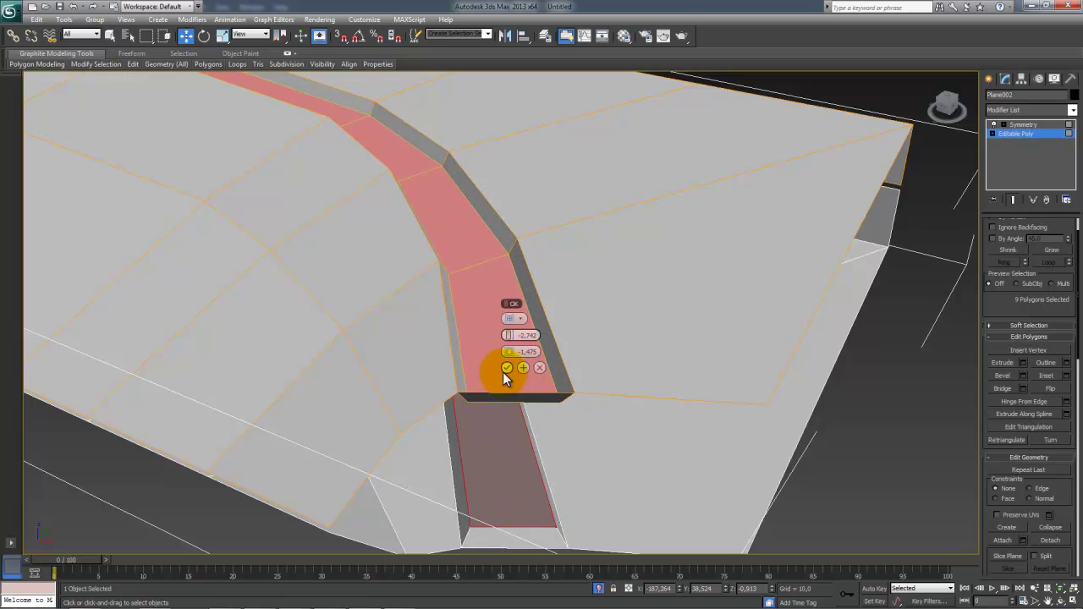
pyautogui.click(507, 369)
# Step: Delete the polygon that closes off the groove at the blade's handle end
pyautogui.click(521, 397)
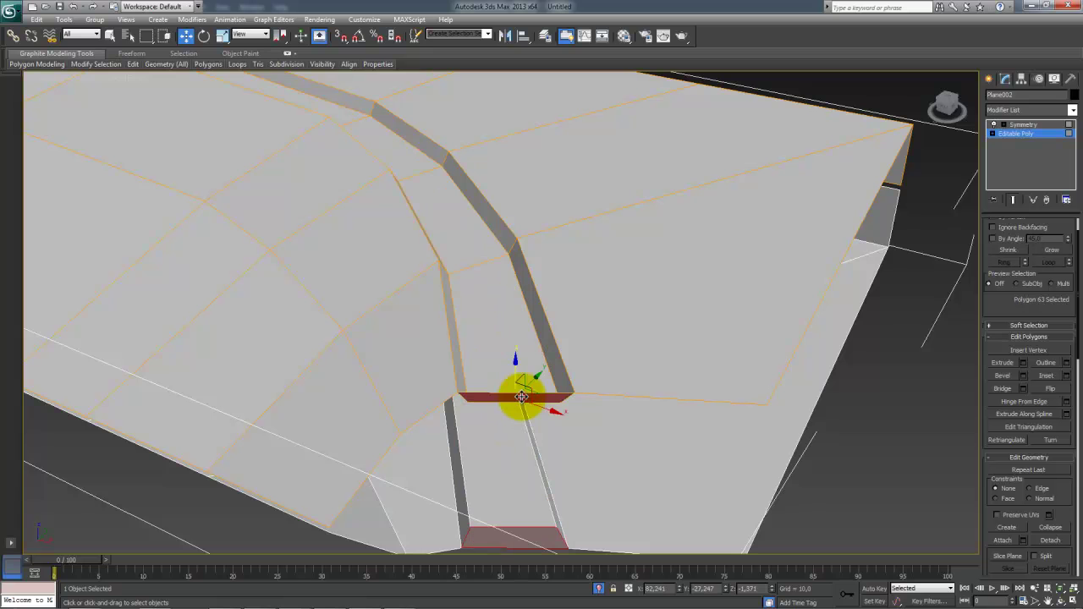
pyautogui.press('Delete')
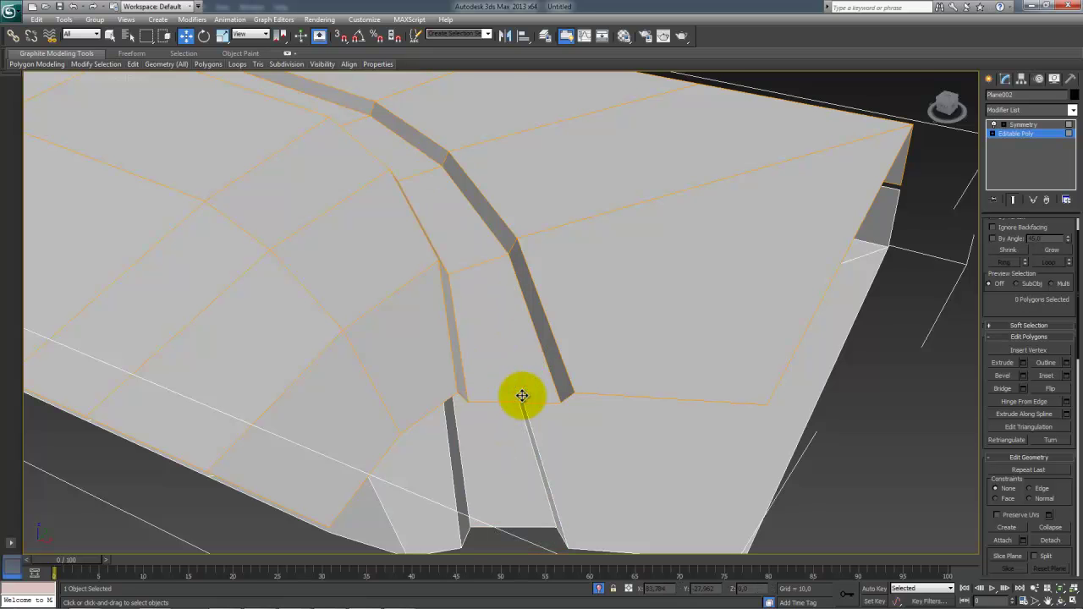
pyautogui.keyDown('alt'); pyautogui.moveTo(536, 404); pyautogui.dragTo(259, 210, button='middle'); pyautogui.keyUp('alt')
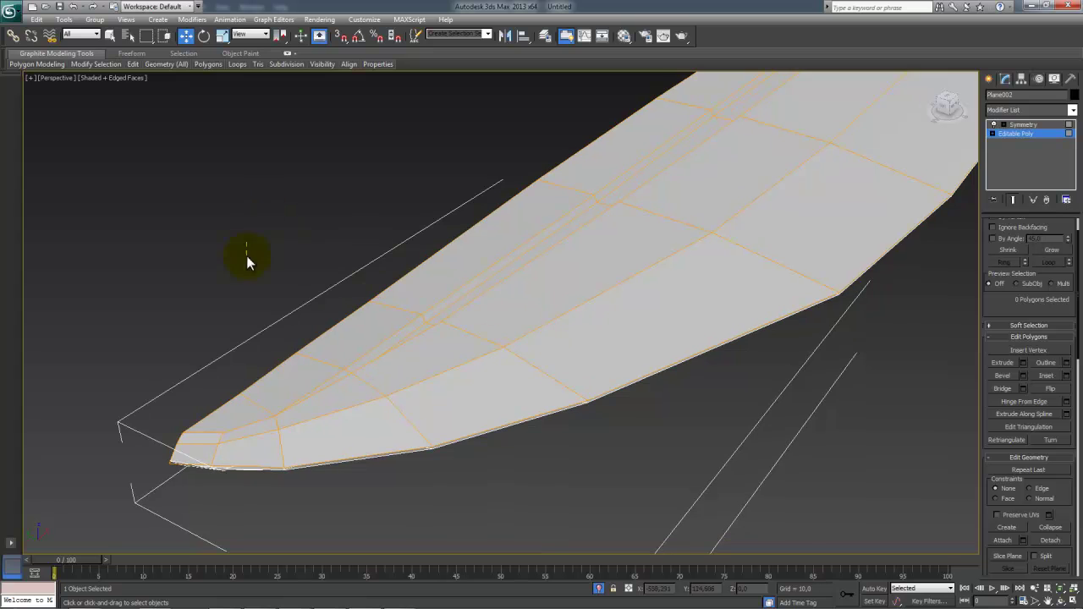
# Step: Scale the two inner vertices at the groove's tip end along Y and raise them slightly
pyautogui.moveTo(247, 243); pyautogui.dragTo(483, 430)
pyautogui.scroll(2, 483, 423)
pyautogui.keyDown('alt'); pyautogui.moveTo(478, 424); pyautogui.dragTo(537, 382, button='middle'); pyautogui.keyUp('alt')
pyautogui.scroll(4, 382, 394)
pyautogui.click(736, 181)
pyautogui.keyDown('alt'); pyautogui.moveTo(765, 200); pyautogui.dragTo(298, 396, button='middle'); pyautogui.keyUp('alt')
pyautogui.scroll(-4, 739, 210)
pyautogui.scroll(4, 297, 397)
pyautogui.moveTo(309, 341); pyautogui.dragTo(478, 355, button='middle')
pyautogui.scroll(2, 487, 358)
pyautogui.moveTo(338, 329); pyautogui.dragTo(363, 319, button='middle')
pyautogui.scroll(3, 357, 313)
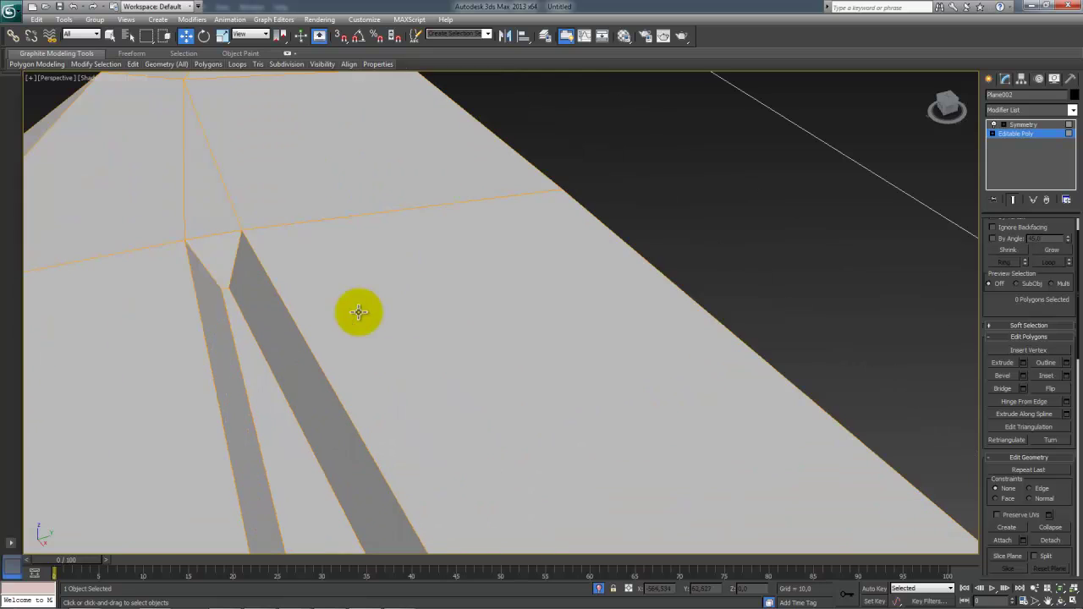
pyautogui.press('1')
pyautogui.press('F3')
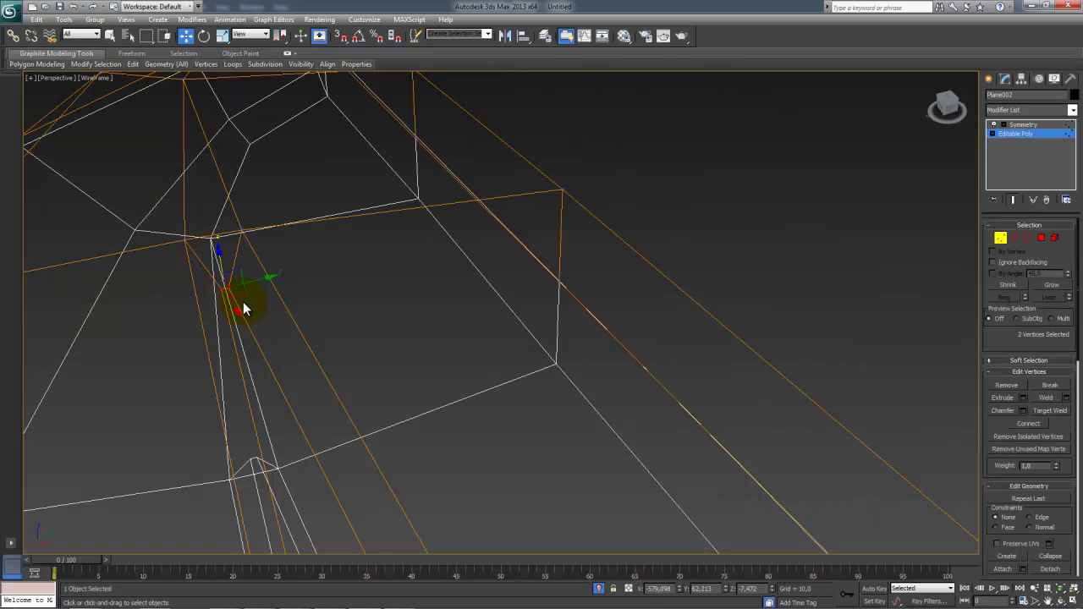
pyautogui.press('F3')
pyautogui.press('r')
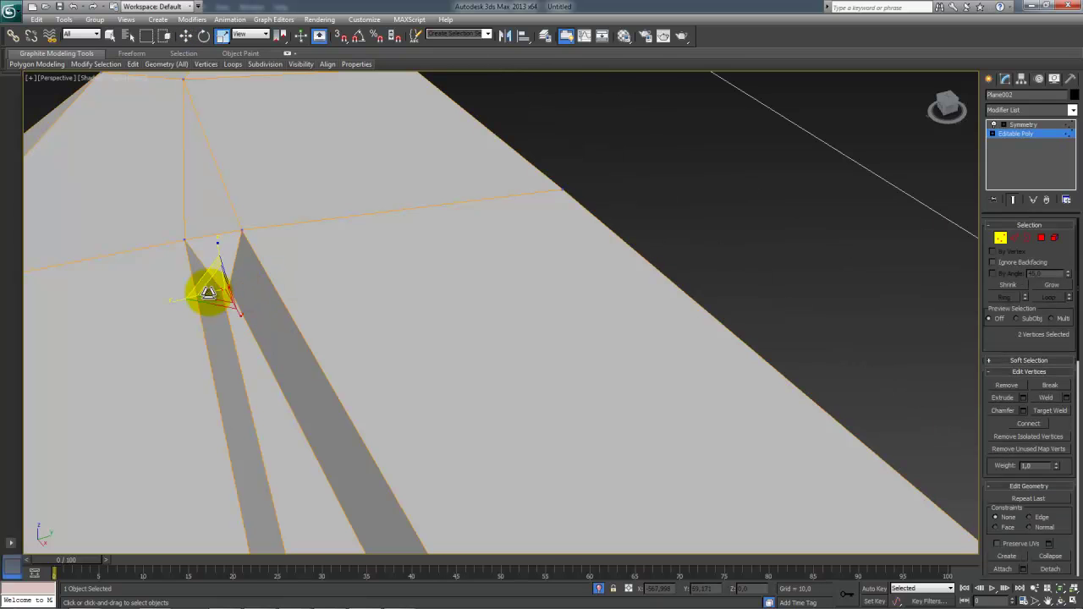
pyautogui.moveTo(175, 302); pyautogui.dragTo(127, 312)
pyautogui.keyDown('alt'); pyautogui.moveTo(214, 311); pyautogui.dragTo(240, 283, button='middle'); pyautogui.keyUp('alt')
pyautogui.press('w')
pyautogui.moveTo(218, 252); pyautogui.dragTo(223, 236)
# Step: Select the ring of cross edges along the groove floor, starting from the handle end
pyautogui.keyDown('alt'); pyautogui.moveTo(264, 266); pyautogui.dragTo(290, 410, button='middle'); pyautogui.keyUp('alt')
pyautogui.press('2')
pyautogui.click(273, 405)
pyautogui.keyDown('alt'); pyautogui.moveTo(254, 374); pyautogui.dragTo(134, 325, button='middle'); pyautogui.keyUp('alt')
pyautogui.scroll(-5, 692, 386)
pyautogui.keyDown('alt'); pyautogui.moveTo(693, 387); pyautogui.dragTo(594, 323, button='middle'); pyautogui.keyUp('alt')
pyautogui.scroll(3, 629, 280)
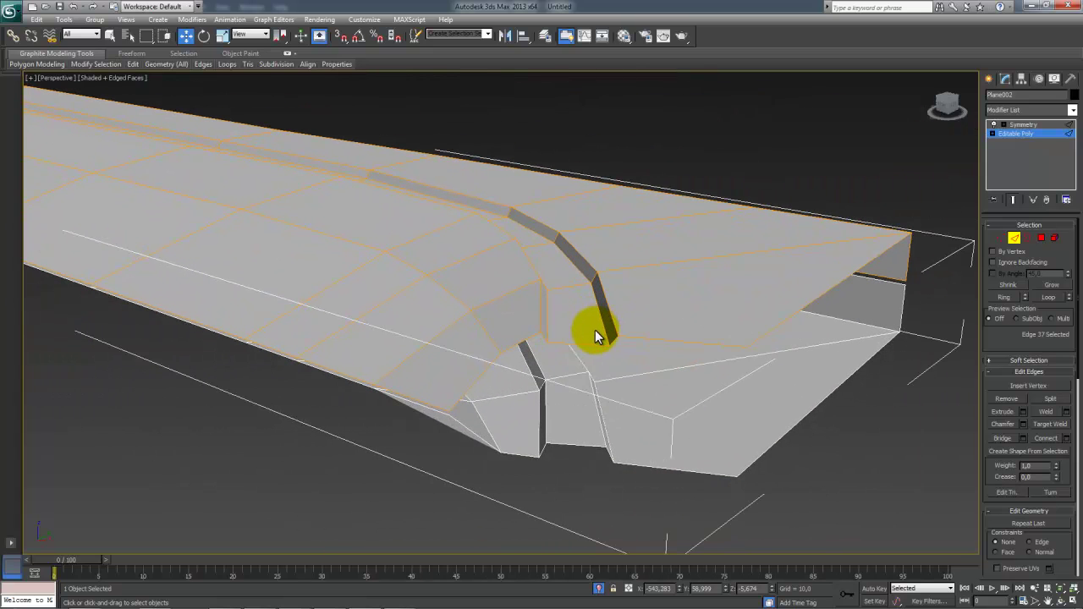
pyautogui.click(578, 347)
pyautogui.keyDown('alt'); pyautogui.moveTo(629, 389); pyautogui.dragTo(594, 392, button='middle'); pyautogui.keyUp('alt')
pyautogui.click(1005, 298)
# Step: Remove the extra cross edge at the groove's tip end from the ring selection
pyautogui.scroll(-8, 366, 290)
pyautogui.keyDown('alt'); pyautogui.moveTo(631, 477); pyautogui.dragTo(605, 259, button='middle'); pyautogui.keyUp('alt')
pyautogui.scroll(2, 512, 357)
pyautogui.scroll(8, 667, 338)
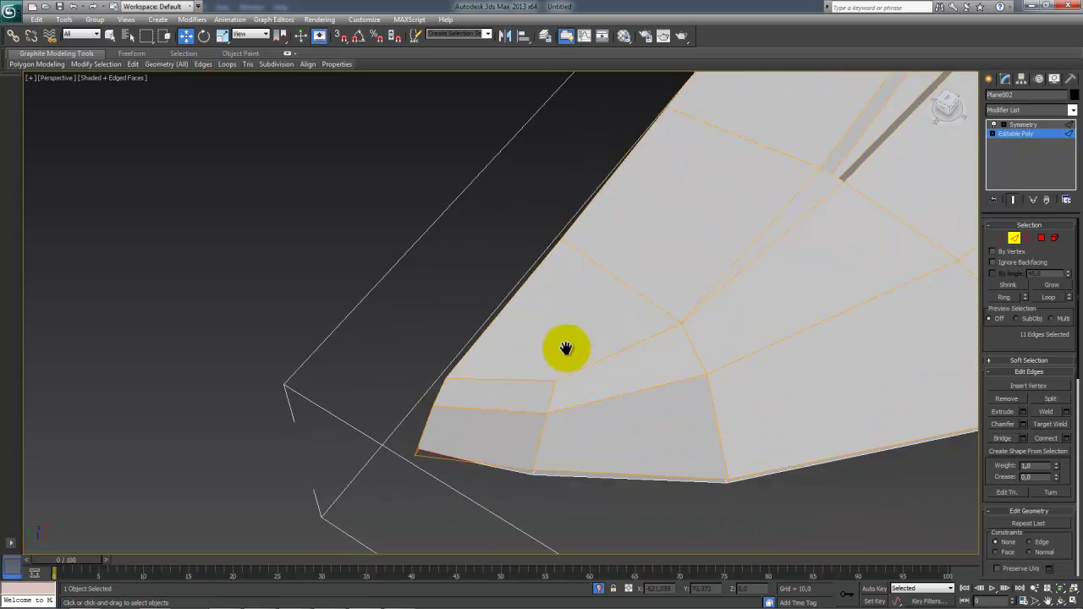
pyautogui.keyDown('alt'); pyautogui.moveTo(749, 191); pyautogui.dragTo(778, 257, button='middle'); pyautogui.keyUp('alt')
pyautogui.scroll(-5, 778, 257)
pyautogui.moveTo(610, 212); pyautogui.dragTo(662, 313, button='middle')
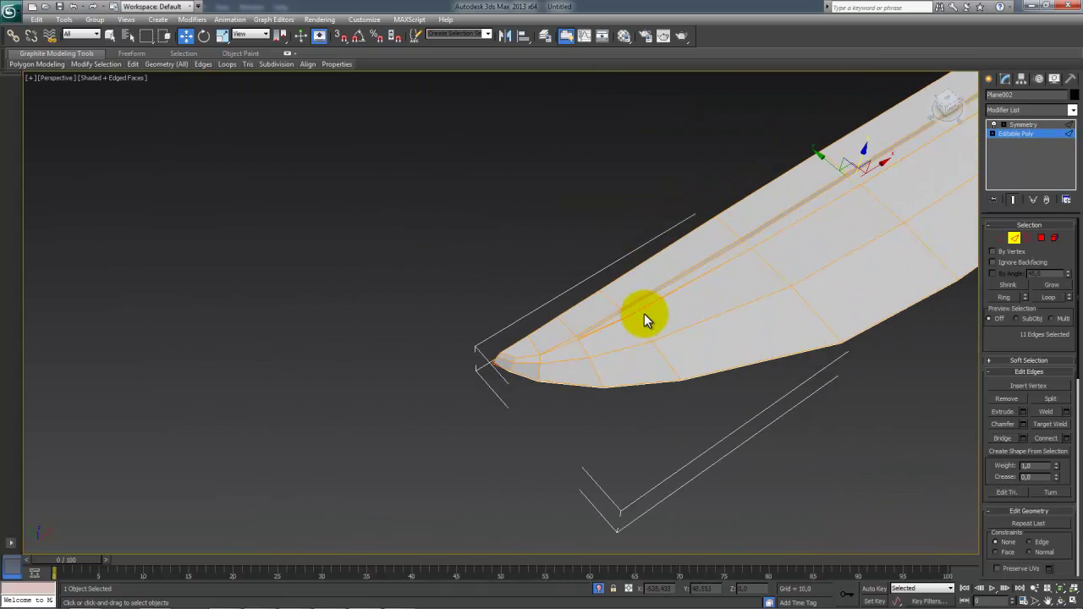
pyautogui.press('1')
pyautogui.scroll(5, 605, 375)
pyautogui.keyDown('alt'); pyautogui.moveTo(604, 375); pyautogui.dragTo(546, 366, button='middle'); pyautogui.keyUp('alt')
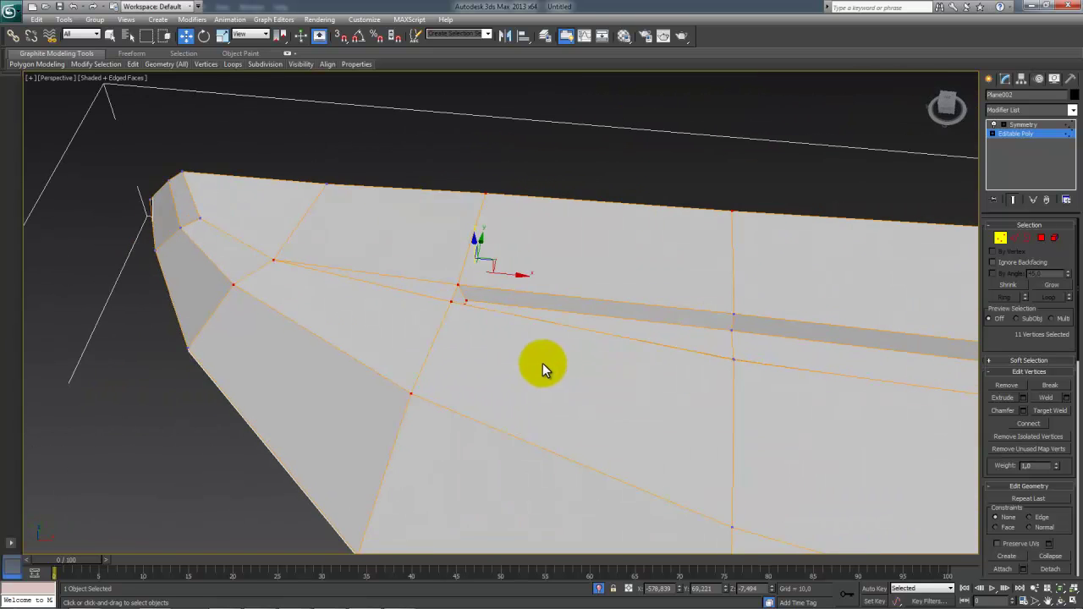
pyautogui.scroll(5, 545, 267)
pyautogui.press('2')
pyautogui.keyDown('alt'); pyautogui.click(570, 203); pyautogui.keyUp('alt')
# Step: Connect the selected cross edges with a single lengthwise edge line along the middle of the groove floor
pyautogui.keyDown('alt'); pyautogui.moveTo(613, 231); pyautogui.dragTo(537, 508, button='middle'); pyautogui.keyUp('alt')
pyautogui.scroll(-4, 650, 276)
pyautogui.scroll(3, 538, 506)
pyautogui.keyDown('alt'); pyautogui.moveTo(553, 434); pyautogui.dragTo(524, 430, button='middle'); pyautogui.keyUp('alt')
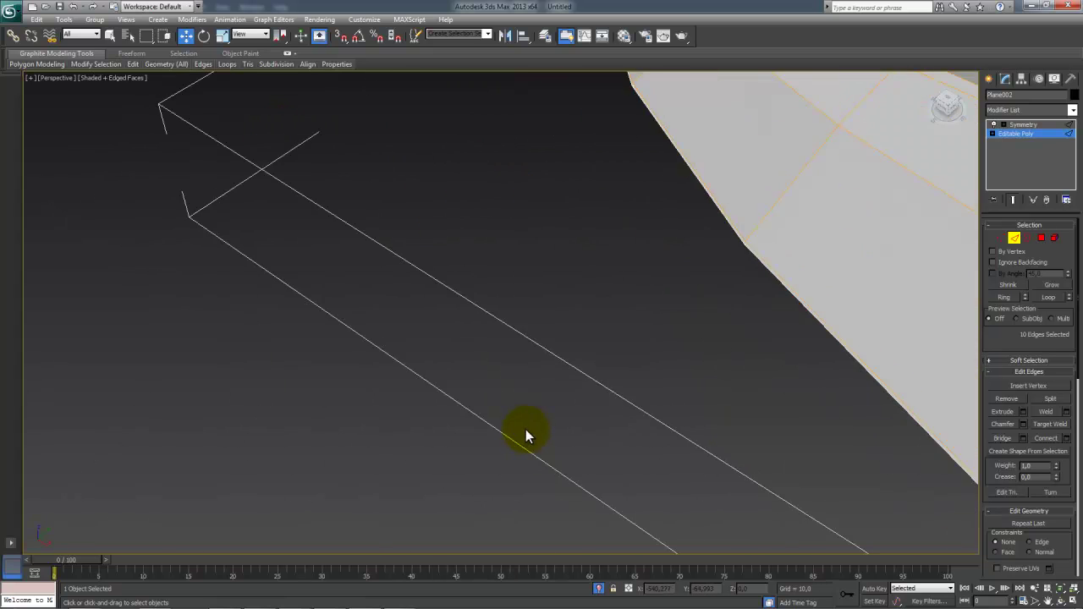
pyautogui.scroll(-4, 526, 432)
pyautogui.moveTo(661, 386); pyautogui.dragTo(148, 254, button='middle')
pyautogui.scroll(-2, 148, 254)
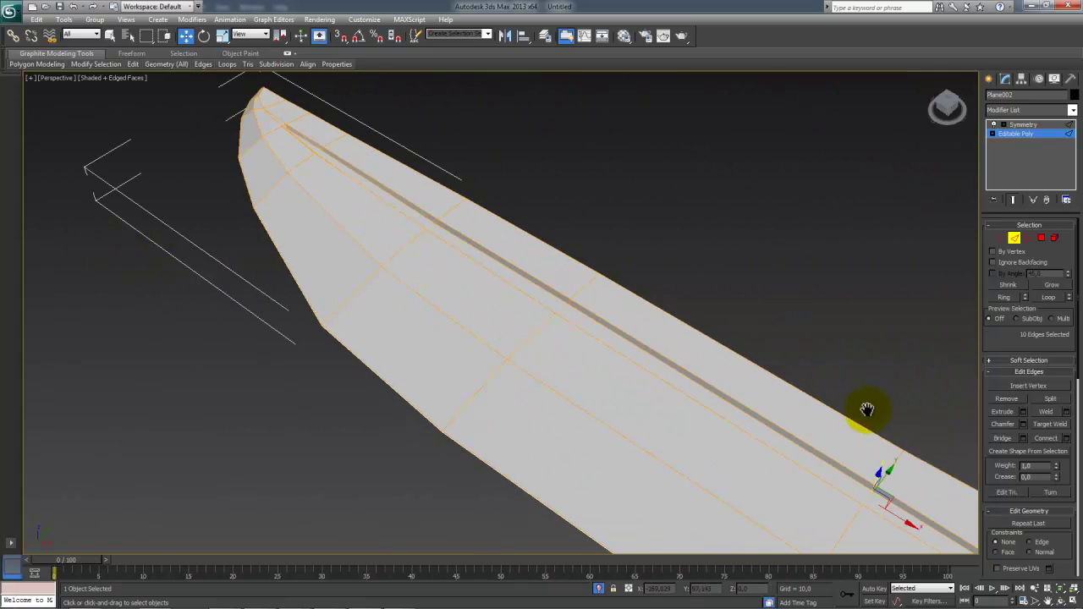
pyautogui.moveTo(893, 415); pyautogui.dragTo(438, 209, button='middle')
pyautogui.moveTo(598, 390); pyautogui.dragTo(524, 146, button='middle')
pyautogui.scroll(5, 585, 326)
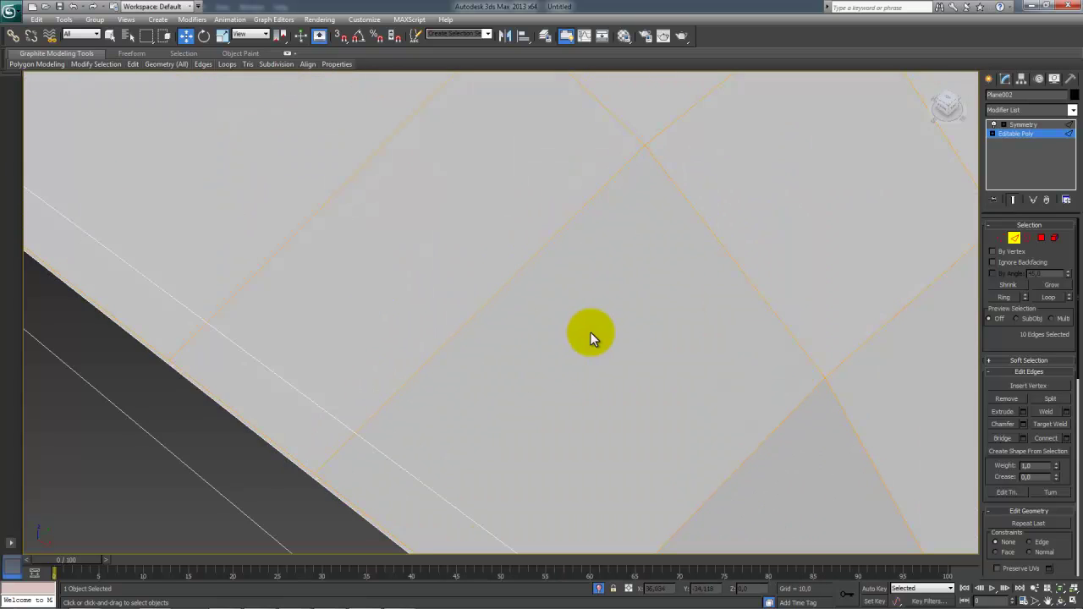
pyautogui.scroll(-4, 650, 347)
pyautogui.moveTo(770, 394); pyautogui.dragTo(482, 277, button='middle')
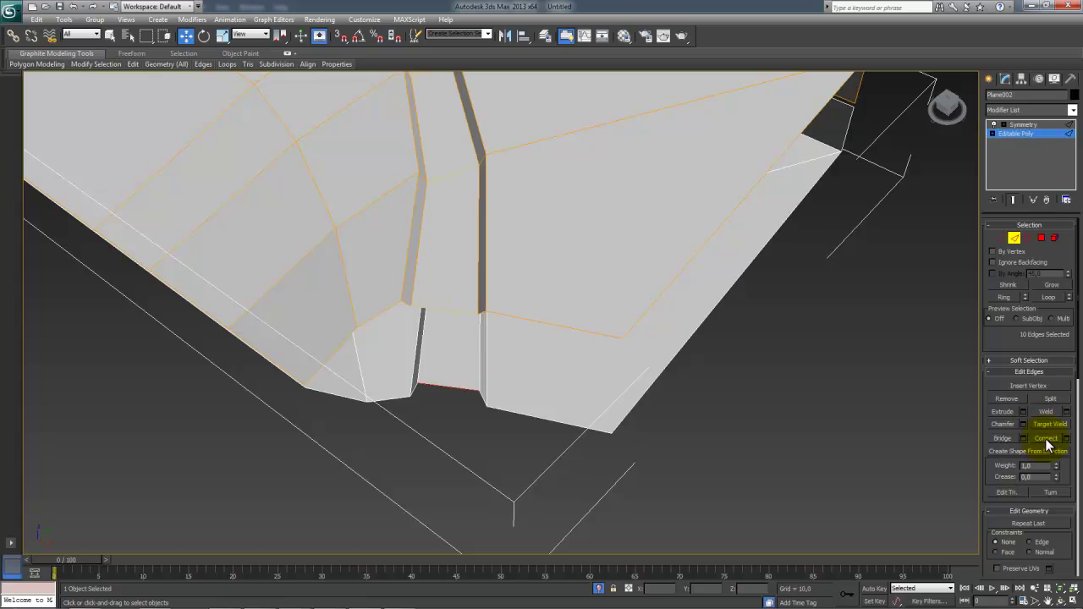
# Step: Raise the groove floor's centre edges about 2.46 units along Z to form a ridge
pyautogui.keyDown('alt'); pyautogui.moveTo(667, 346); pyautogui.dragTo(511, 264, button='middle'); pyautogui.keyUp('alt')
pyautogui.moveTo(398, 161); pyautogui.dragTo(445, 245, button='middle')
pyautogui.scroll(-4, 424, 250)
pyautogui.keyDown('alt'); pyautogui.moveTo(378, 259); pyautogui.dragTo(395, 247, button='middle'); pyautogui.keyUp('alt')
pyautogui.scroll(4, 395, 247)
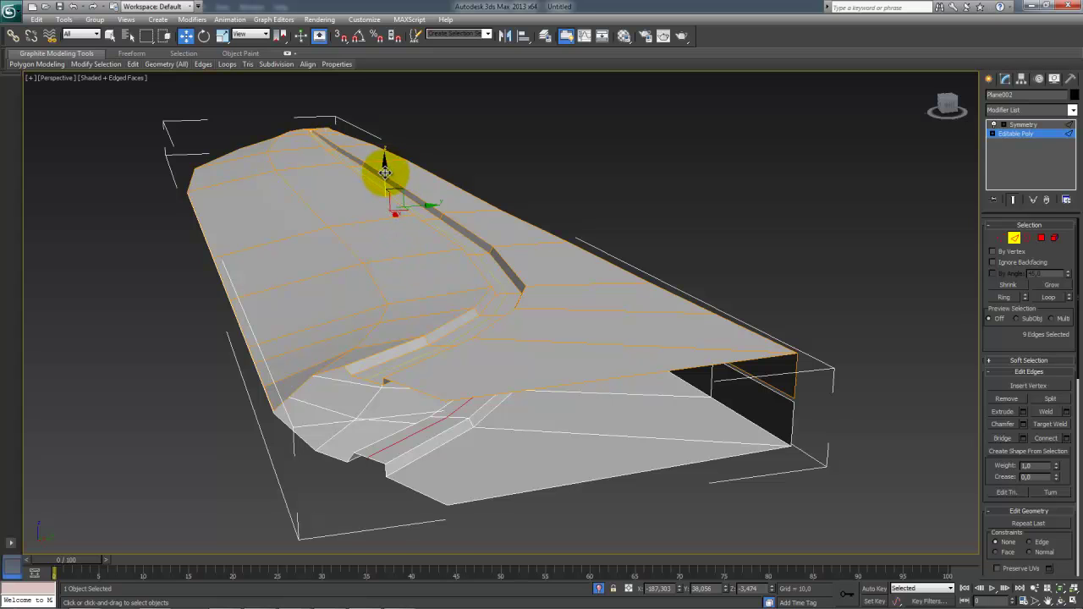
pyautogui.moveTo(385, 172); pyautogui.dragTo(385, 168)
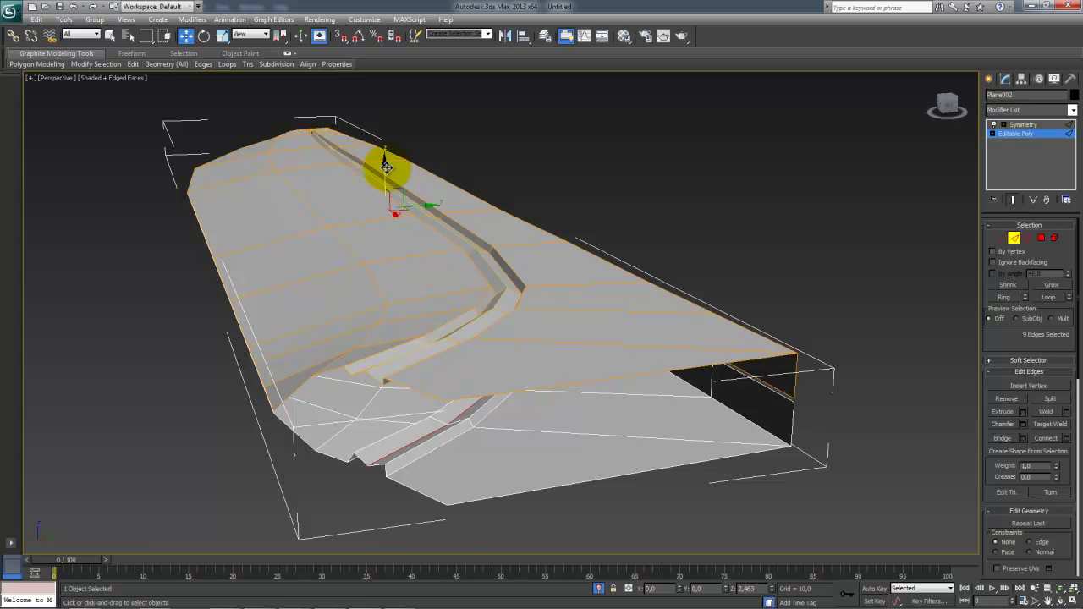
pyautogui.keyDown('alt'); pyautogui.moveTo(421, 203); pyautogui.dragTo(428, 204, button='middle'); pyautogui.keyUp('alt')
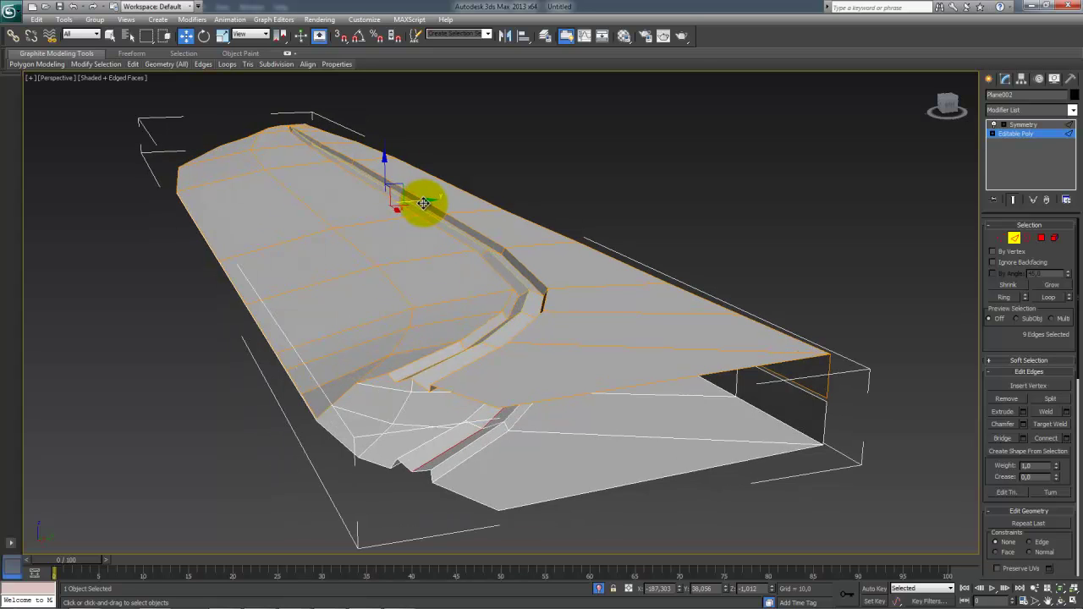
# Step: Chamfer the groove's centre ridge edges with an amount of 4.231 and 2 segments
pyautogui.click(1023, 425)
pyautogui.keyDown('alt'); pyautogui.moveTo(554, 300); pyautogui.dragTo(573, 246, button='middle'); pyautogui.keyUp('alt')
pyautogui.scroll(4, 616, 299)
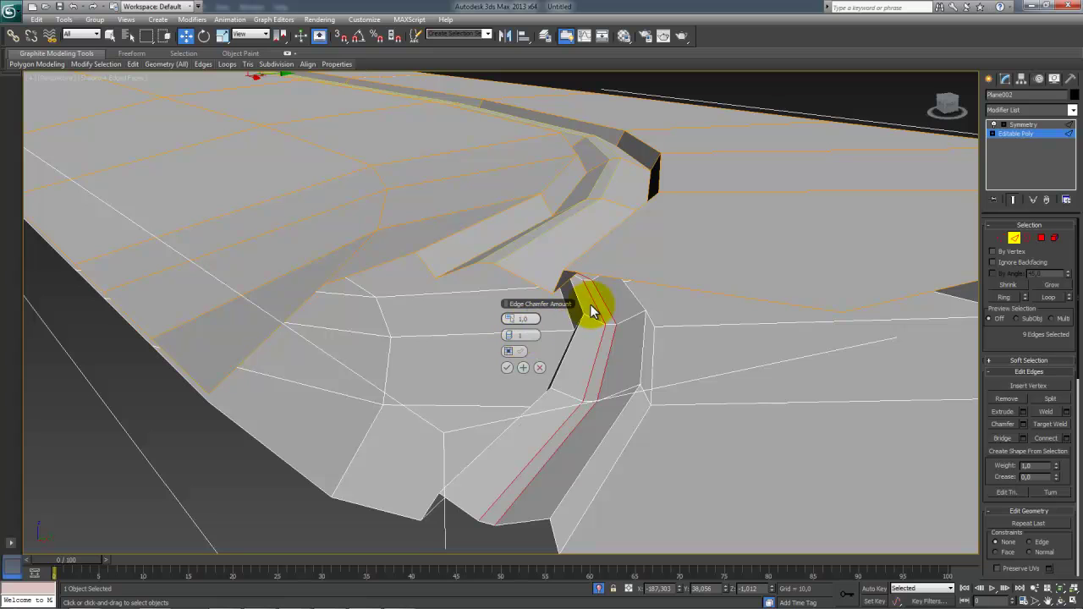
pyautogui.click(513, 336)
pyautogui.keyDown('alt'); pyautogui.moveTo(569, 336); pyautogui.dragTo(635, 283, button='middle'); pyautogui.keyUp('alt')
pyautogui.scroll(-3, 667, 272)
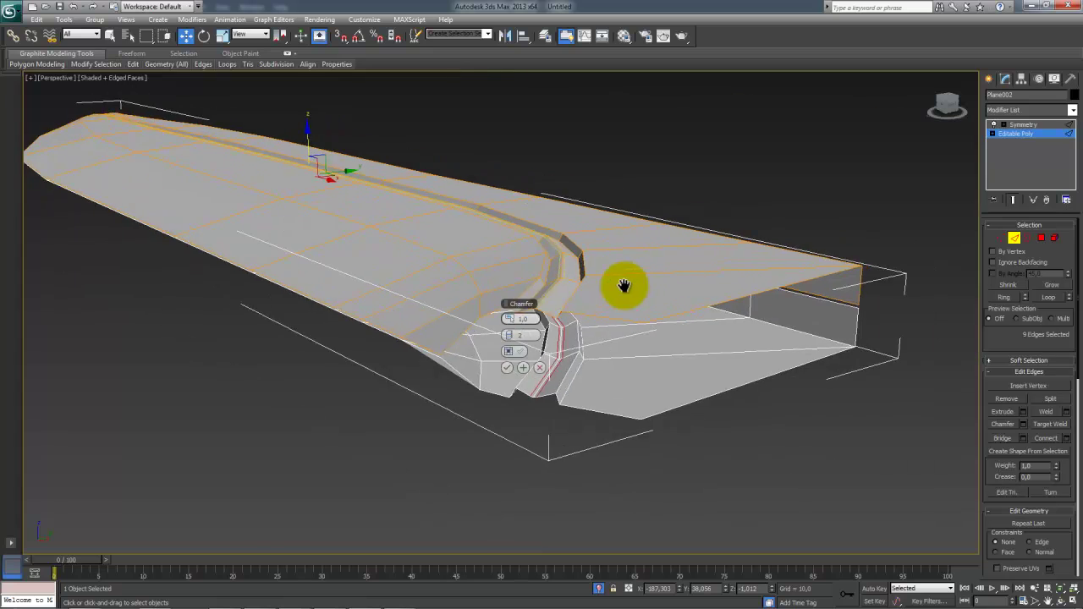
pyautogui.scroll(6, 634, 282)
pyautogui.scroll(-3, 612, 293)
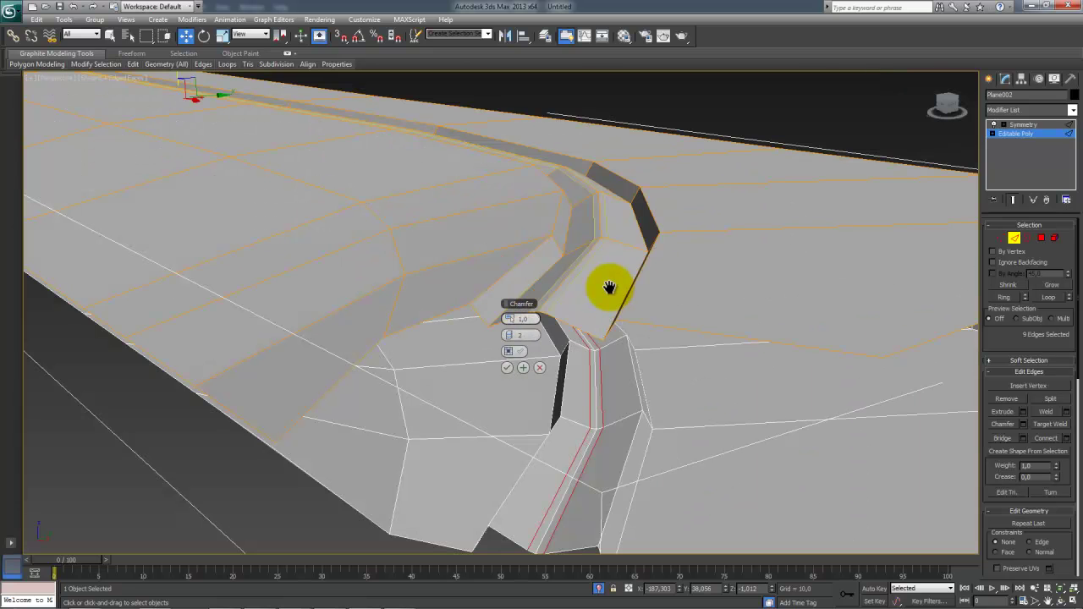
pyautogui.moveTo(516, 317); pyautogui.dragTo(527, 318)
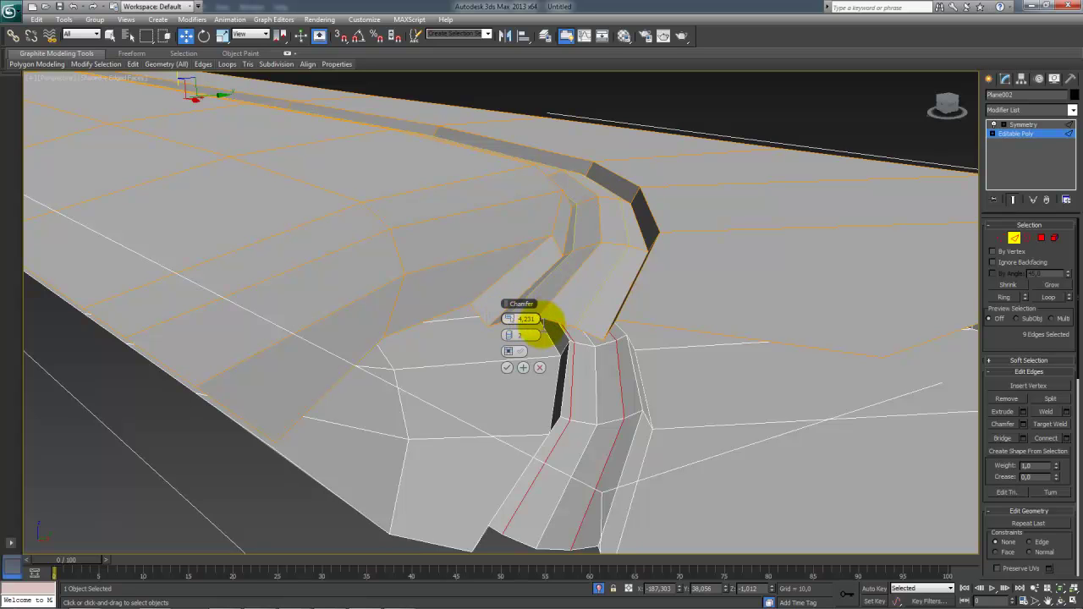
pyautogui.keyDown('alt'); pyautogui.moveTo(634, 266); pyautogui.dragTo(438, 204, button='middle'); pyautogui.keyUp('alt')
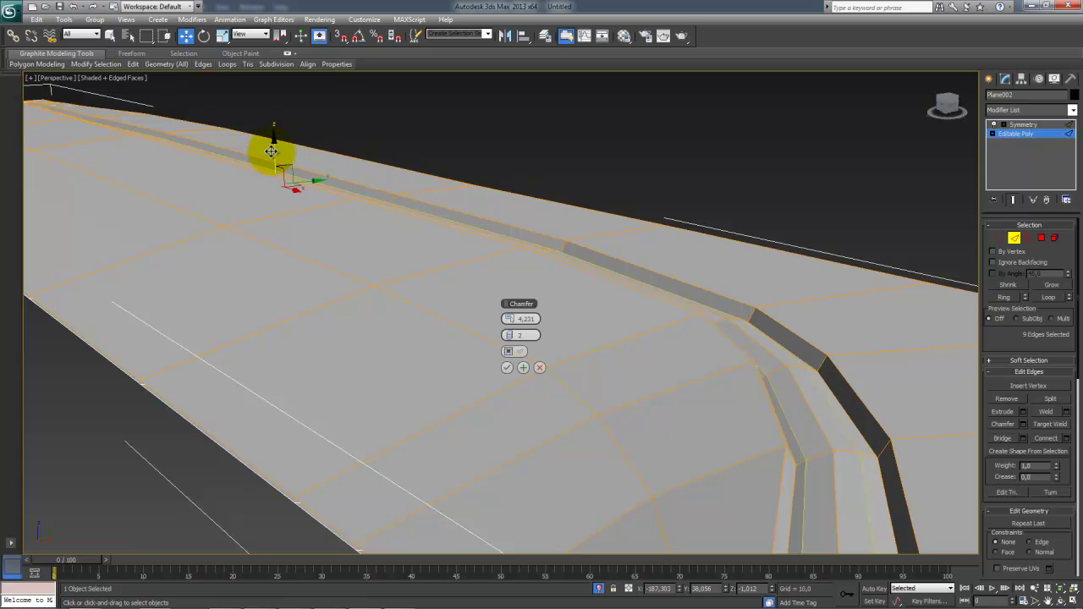
# Step: Raise the selected ridge edges about 1.9 units along Z and accept the chamfer
pyautogui.moveTo(274, 146); pyautogui.dragTo(274, 140)
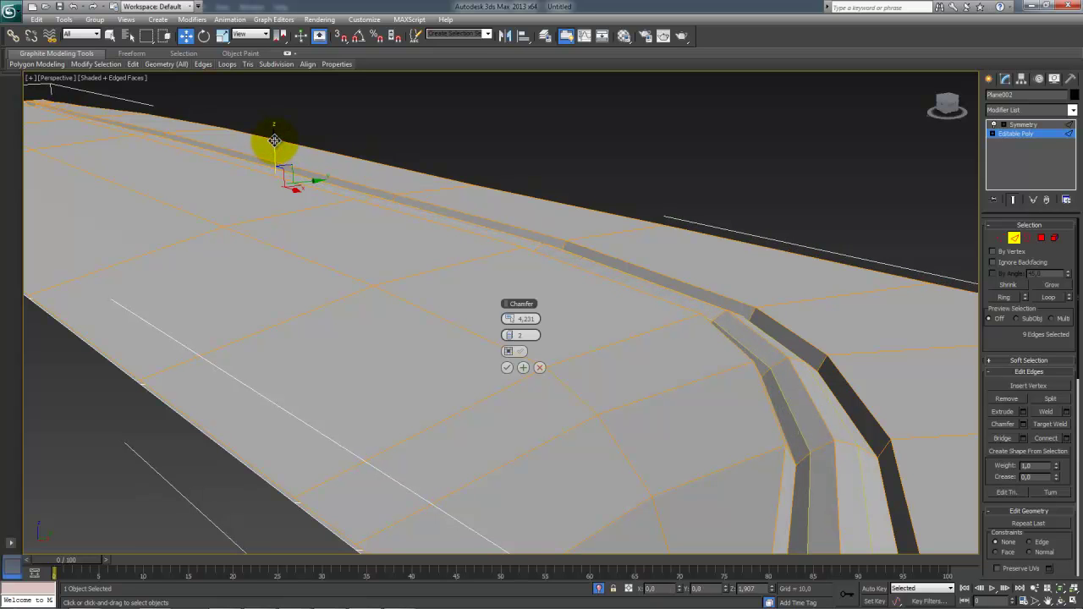
pyautogui.moveTo(798, 302); pyautogui.dragTo(766, 260, button='middle')
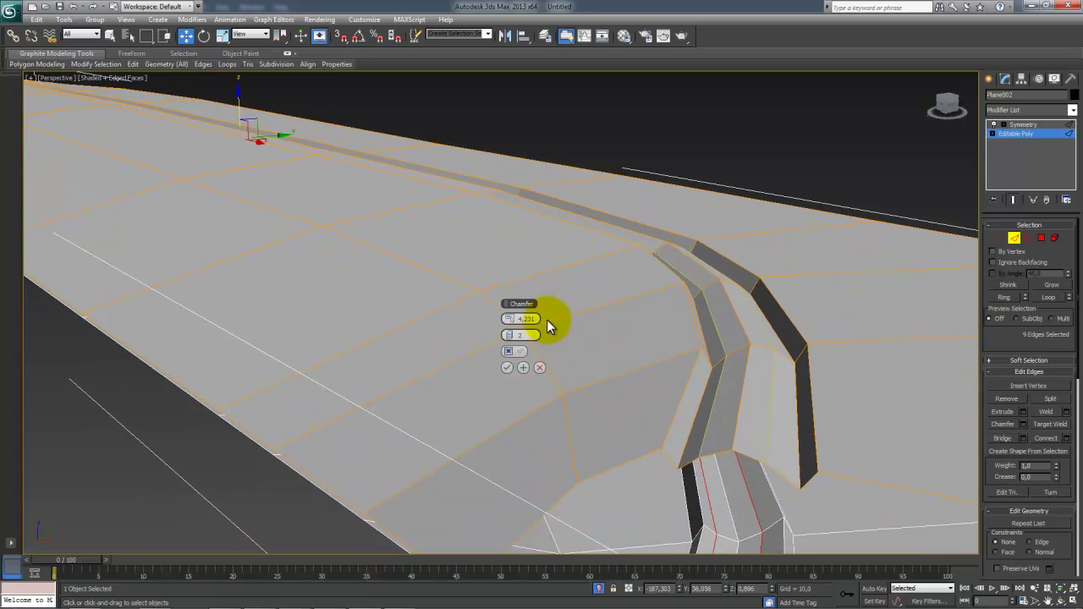
pyautogui.click(507, 368)
# Step: At vertex level, raise the two side vertices of the ridge's end at the groove's tip along Z
pyautogui.scroll(-5, 541, 355)
pyautogui.keyDown('alt'); pyautogui.moveTo(581, 346); pyautogui.dragTo(687, 399, button='middle'); pyautogui.keyUp('alt')
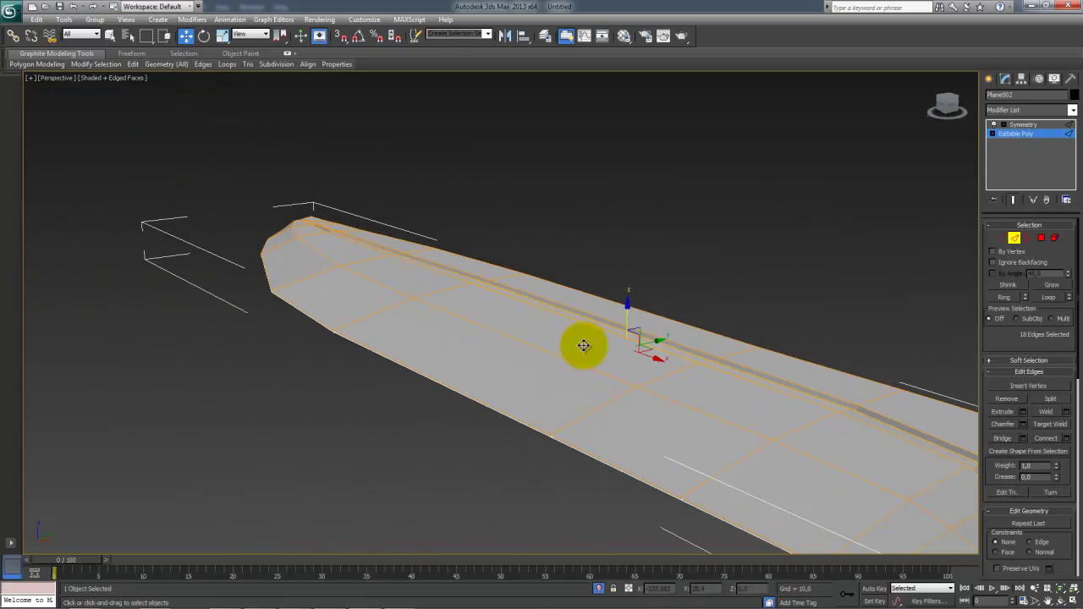
pyautogui.press('1')
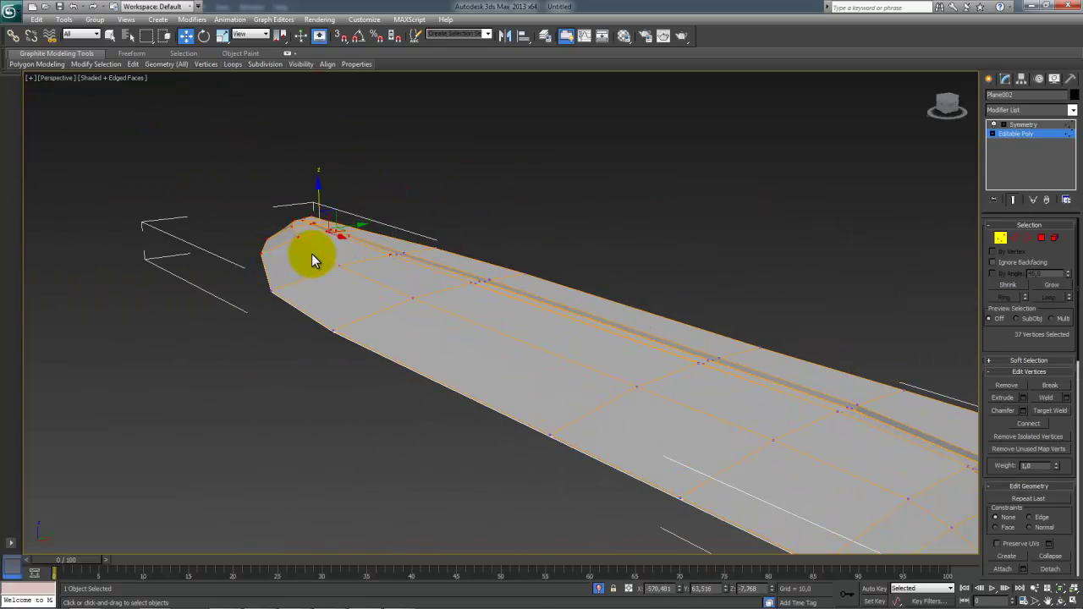
pyautogui.keyDown('alt'); pyautogui.moveTo(343, 252); pyautogui.dragTo(551, 327, button='middle'); pyautogui.keyUp('alt')
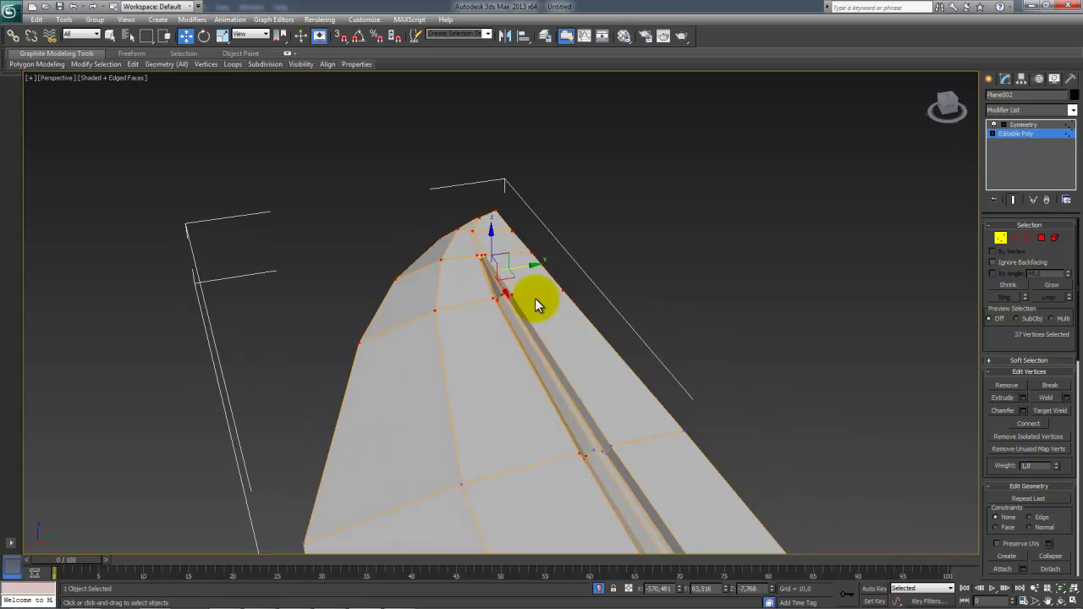
pyautogui.moveTo(466, 235); pyautogui.dragTo(505, 269)
pyautogui.scroll(5, 505, 268)
pyautogui.keyDown('alt'); pyautogui.moveTo(505, 269); pyautogui.dragTo(656, 271, button='middle'); pyautogui.keyUp('alt')
pyautogui.moveTo(622, 235); pyautogui.dragTo(643, 419, button='middle')
pyautogui.scroll(3, 643, 419)
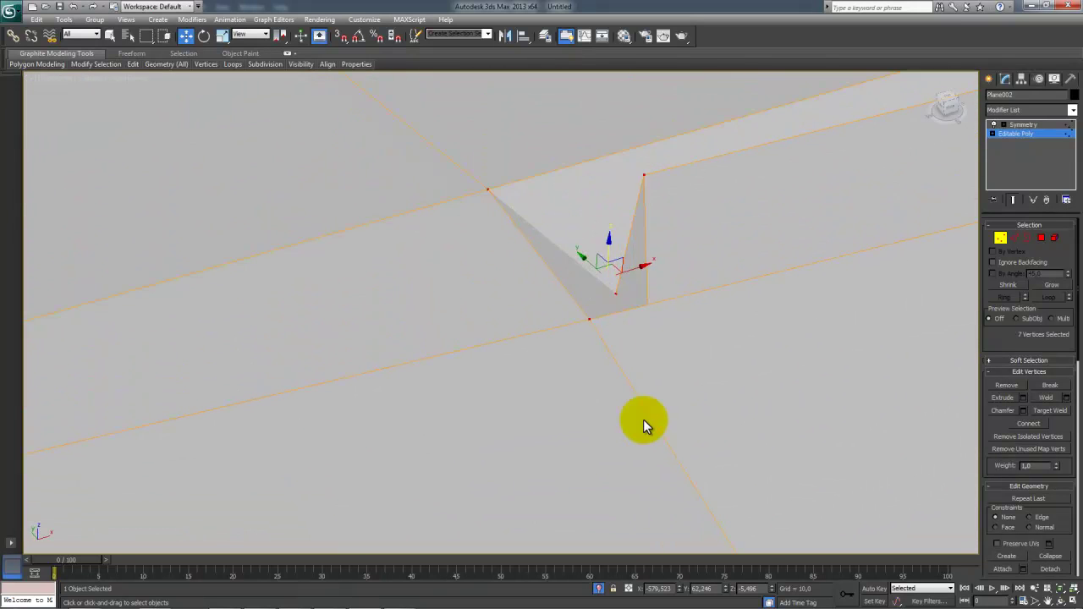
pyautogui.keyDown('alt'); pyautogui.moveTo(638, 357); pyautogui.dragTo(604, 342, button='middle'); pyautogui.keyUp('alt')
pyautogui.click(602, 342)
pyautogui.keyDown('alt'); pyautogui.moveTo(510, 286); pyautogui.dragTo(590, 310, button='middle'); pyautogui.keyUp('alt')
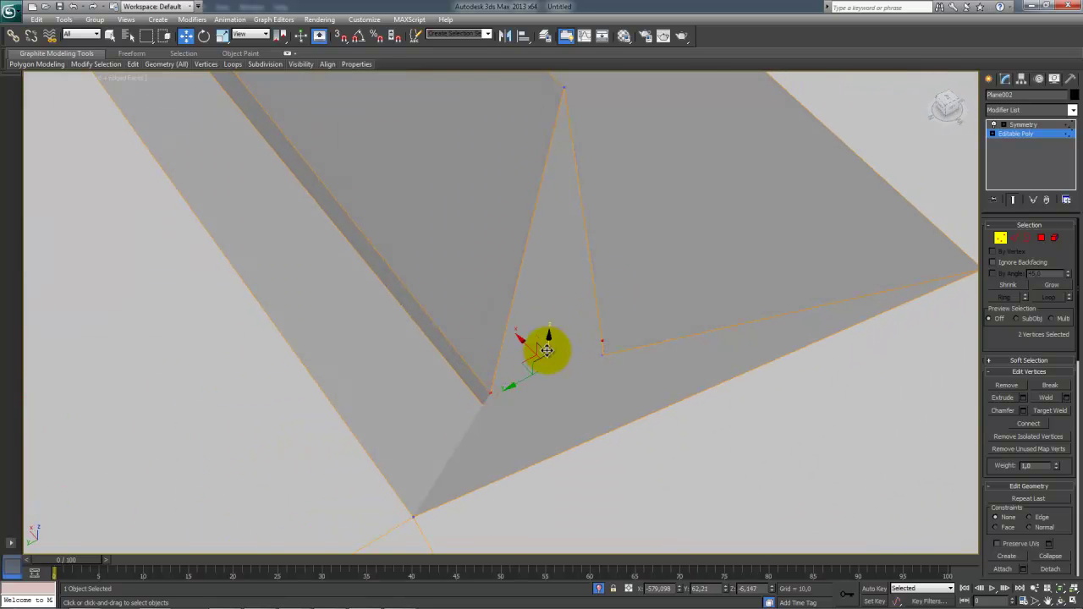
pyautogui.moveTo(548, 339); pyautogui.dragTo(559, 280)
# Step: Lower the middle vertex of the ridge's end at the groove's tip to about Z -4.8
pyautogui.keyDown('alt'); pyautogui.moveTo(563, 278); pyautogui.dragTo(578, 297, button='middle'); pyautogui.keyUp('alt')
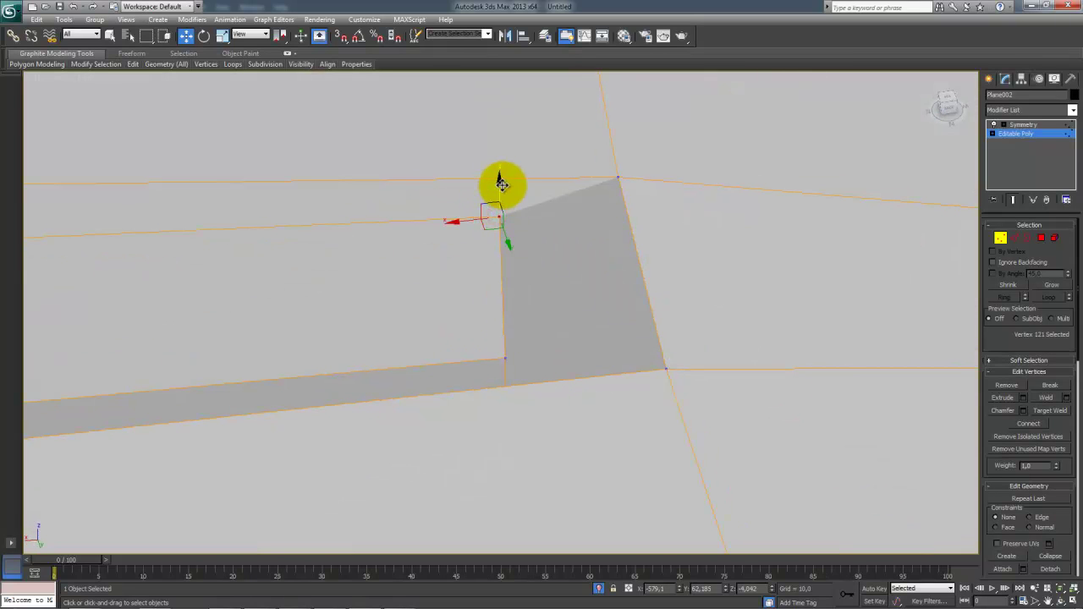
pyautogui.moveTo(500, 183); pyautogui.dragTo(506, 228)
pyautogui.moveTo(507, 230)
pyautogui.keyDown('alt'); pyautogui.mouseDown(button='middle')
pyautogui.moveTo(634, 242)
pyautogui.moveTo(619, 242)
pyautogui.mouseUp(button='middle'); pyautogui.keyUp('alt')
pyautogui.press('F3')
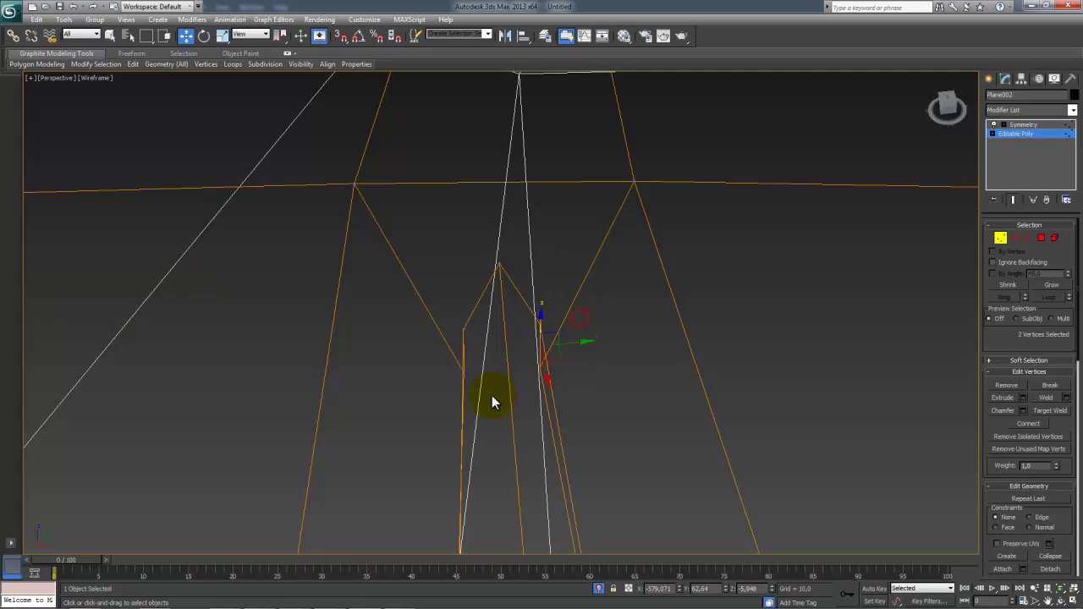
pyautogui.moveTo(419, 433); pyautogui.dragTo(419, 433)
pyautogui.press('F3')
pyautogui.keyDown('alt'); pyautogui.moveTo(485, 346); pyautogui.dragTo(584, 334, button='middle'); pyautogui.keyUp('alt')
pyautogui.keyDown('alt'); pyautogui.moveTo(499, 296); pyautogui.dragTo(462, 335, button='middle'); pyautogui.keyUp('alt')
pyautogui.scroll(2, 461, 335)
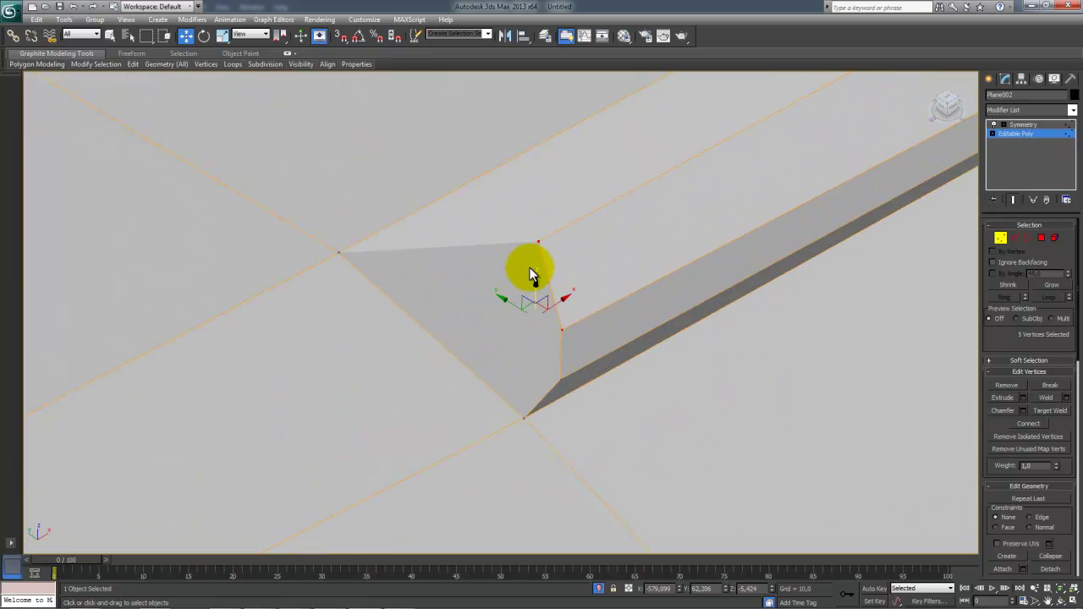
pyautogui.click(539, 244)
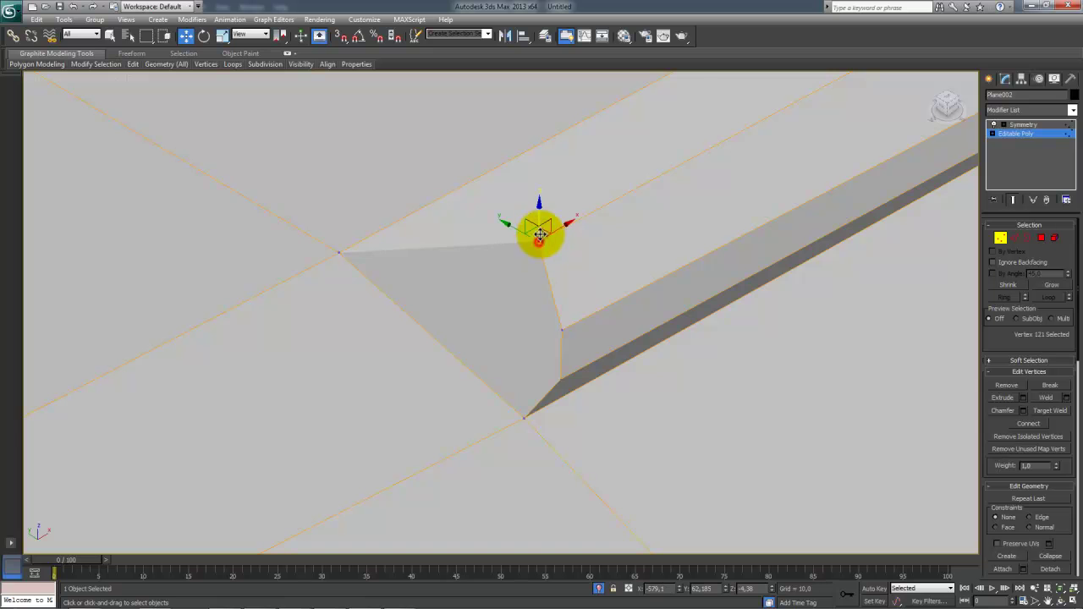
pyautogui.keyDown('alt'); pyautogui.moveTo(541, 249); pyautogui.dragTo(465, 310, button='middle'); pyautogui.keyUp('alt')
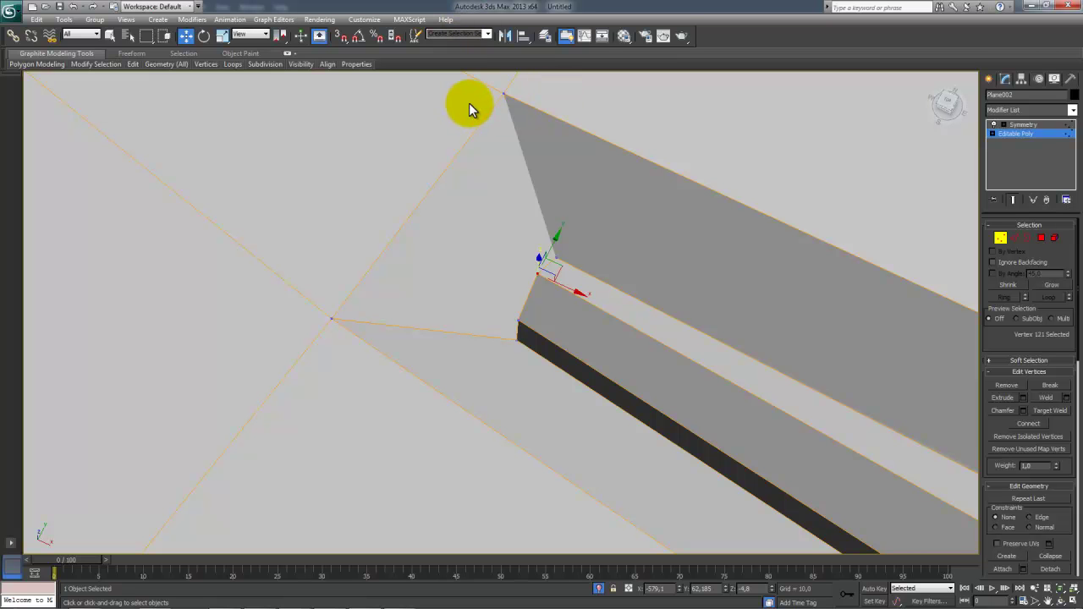
# Step: Examine the vertices and faces closing the ridge at the groove's tip end from several angles
pyautogui.keyDown('alt'); pyautogui.moveTo(542, 194); pyautogui.dragTo(468, 187, button='middle'); pyautogui.keyUp('alt')
pyautogui.moveTo(484, 181)
pyautogui.keyDown('alt'); pyautogui.mouseDown(button='middle')
pyautogui.moveTo(472, 182)
pyautogui.moveTo(520, 177)
pyautogui.moveTo(511, 180)
pyautogui.mouseUp(button='middle'); pyautogui.keyUp('alt')
pyautogui.scroll(1, 471, 181)
pyautogui.scroll(-1, 488, 180)
pyautogui.click(503, 316)
pyautogui.moveTo(465, 163); pyautogui.dragTo(655, 497, button='middle')
pyautogui.scroll(-3, 557, 292)
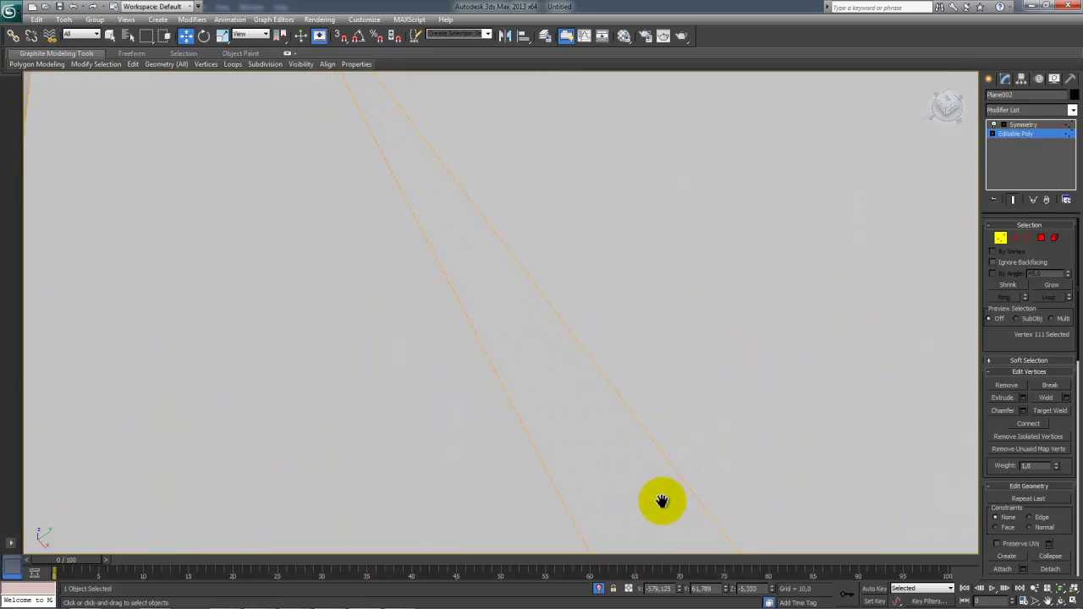
pyautogui.scroll(-3, 655, 491)
pyautogui.keyDown('alt'); pyautogui.moveTo(593, 393); pyautogui.dragTo(553, 274, button='middle'); pyautogui.keyUp('alt')
pyautogui.scroll(2, 463, 163)
pyautogui.scroll(-1, 463, 163)
pyautogui.scroll(2, 449, 198)
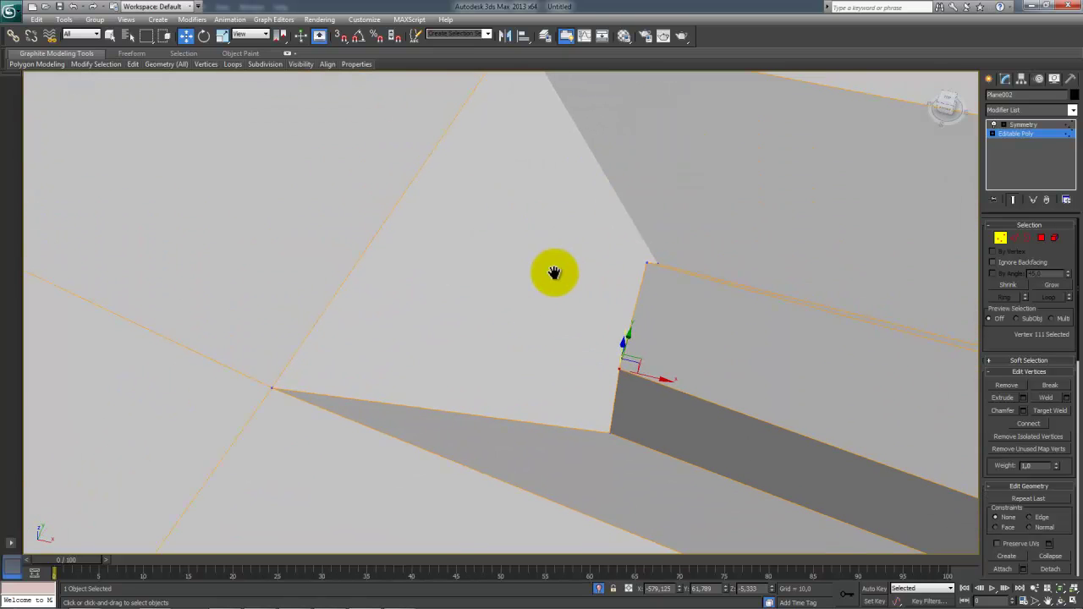
# Step: Try to cut an edge from the cross edge at the groove's tip to the ridge's middle end vertex
pyautogui.moveTo(1050, 424); pyautogui.dragTo(1016, 266)
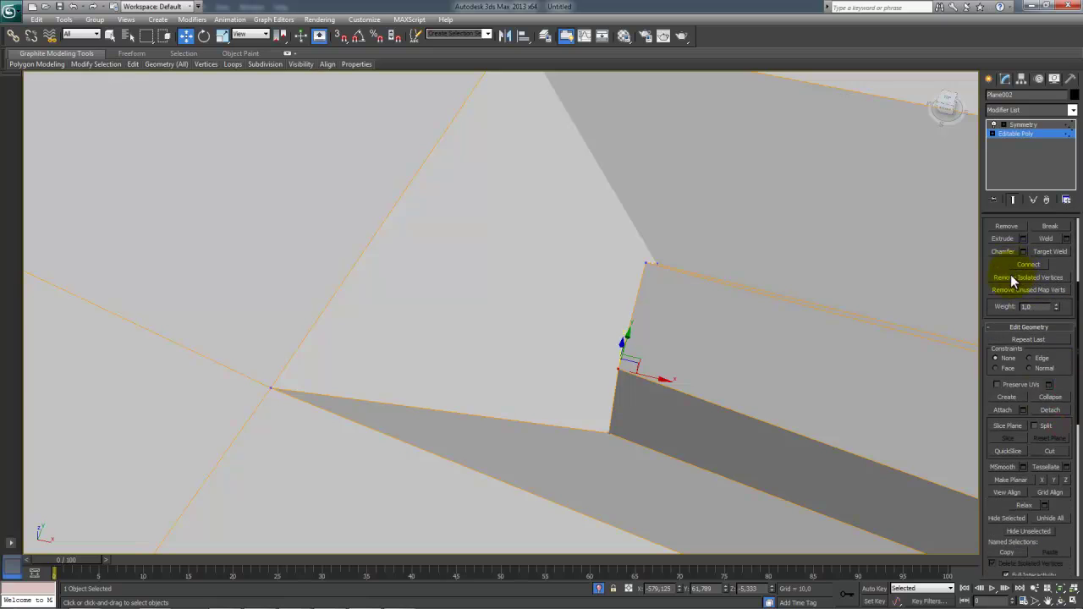
pyautogui.click(1009, 430)
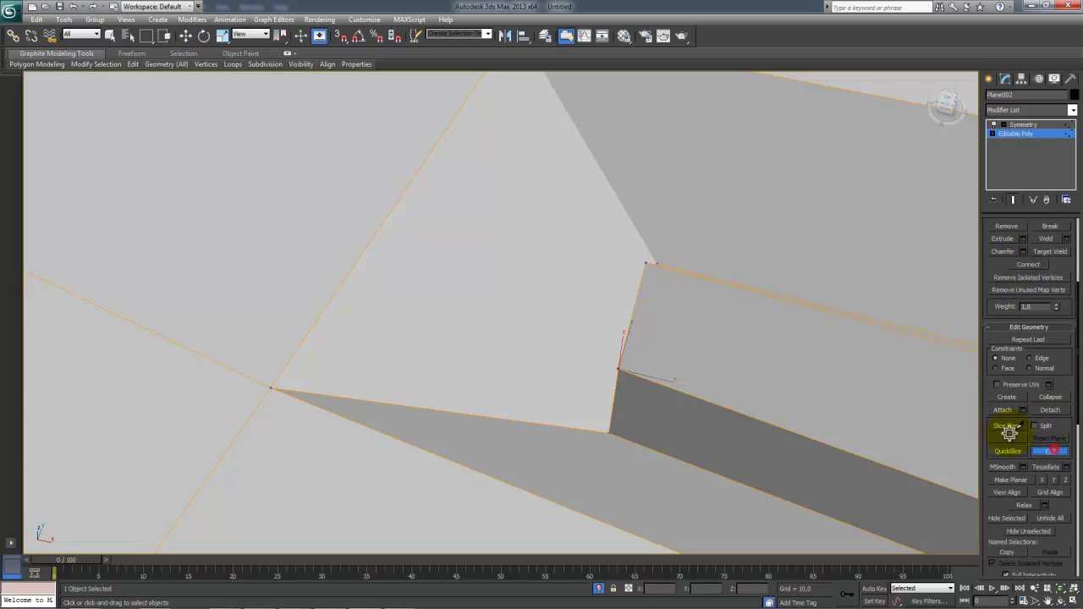
pyautogui.click(410, 177)
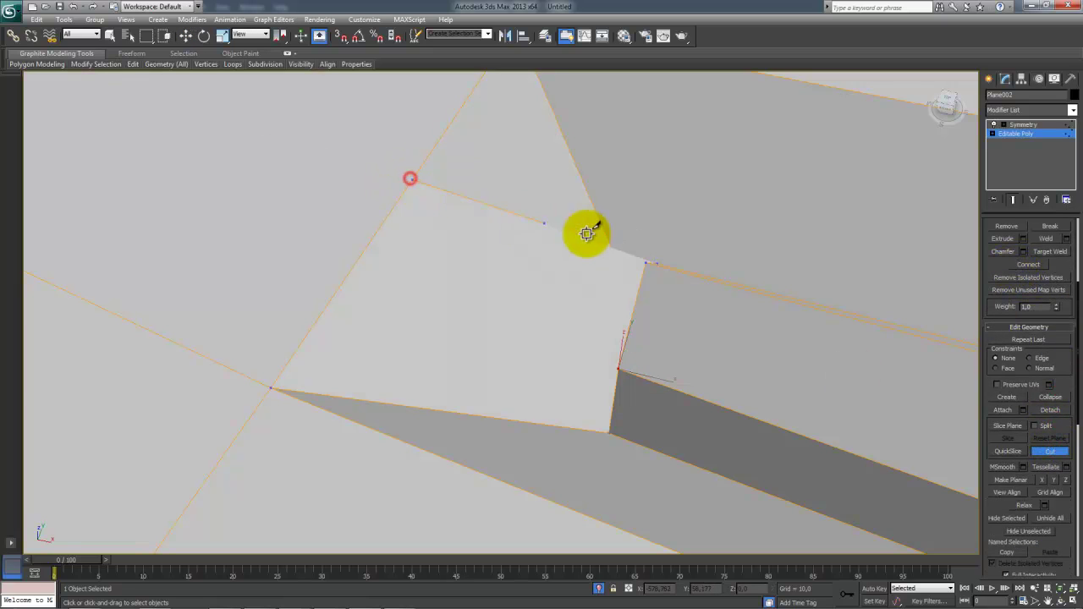
pyautogui.click(646, 262)
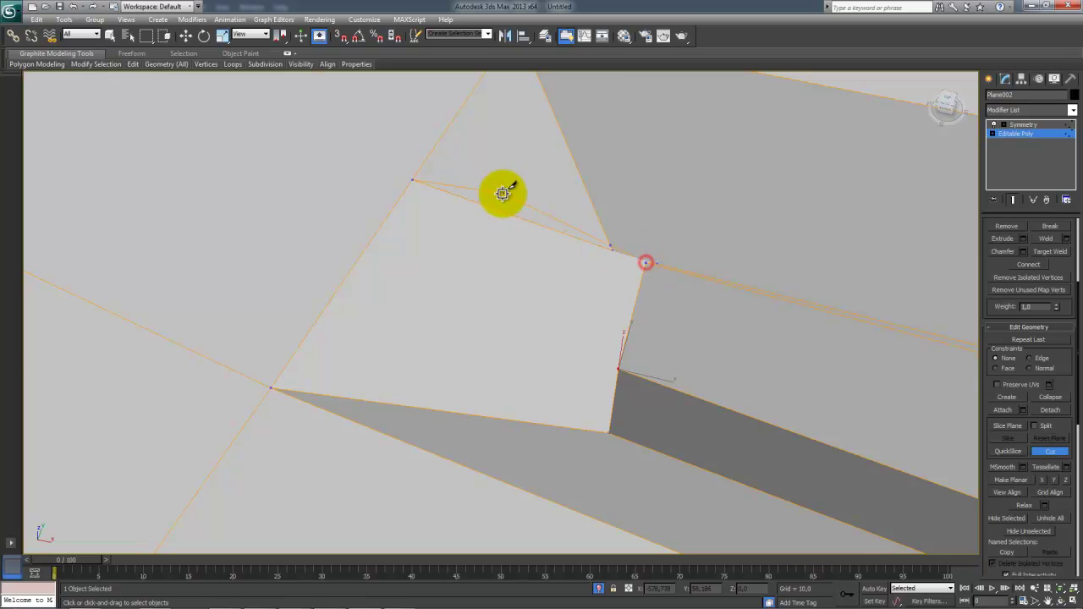
pyautogui.keyDown('alt'); pyautogui.moveTo(524, 184); pyautogui.dragTo(564, 244, button='middle'); pyautogui.keyUp('alt')
pyautogui.hotkey('ctrl', 'z')
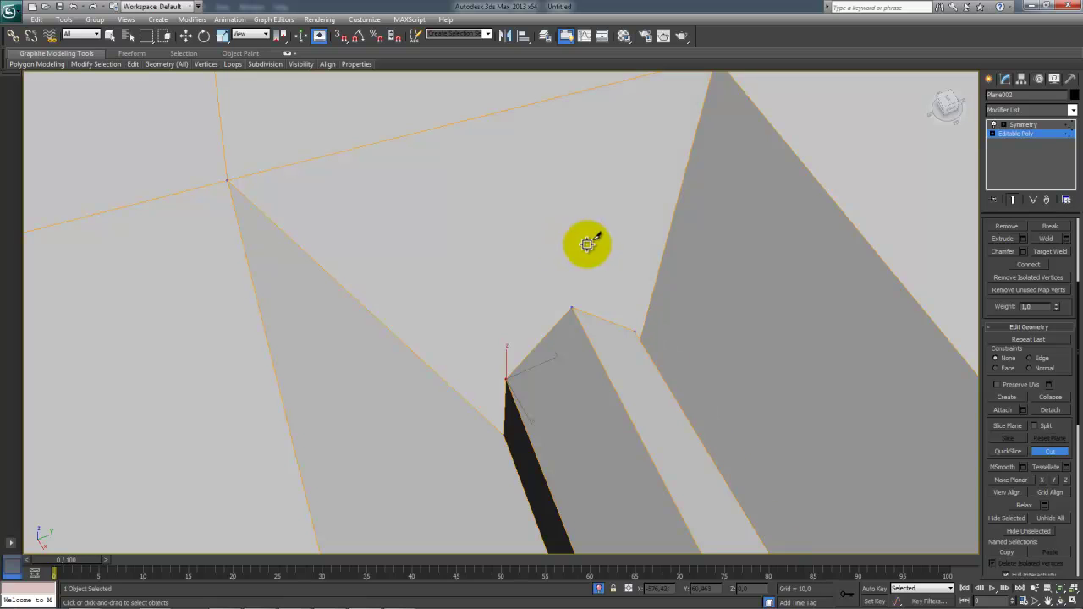
# Step: Cut an edge from the ridge's middle end vertex to the middle of the cross edge at the groove's tip
pyautogui.click(572, 307)
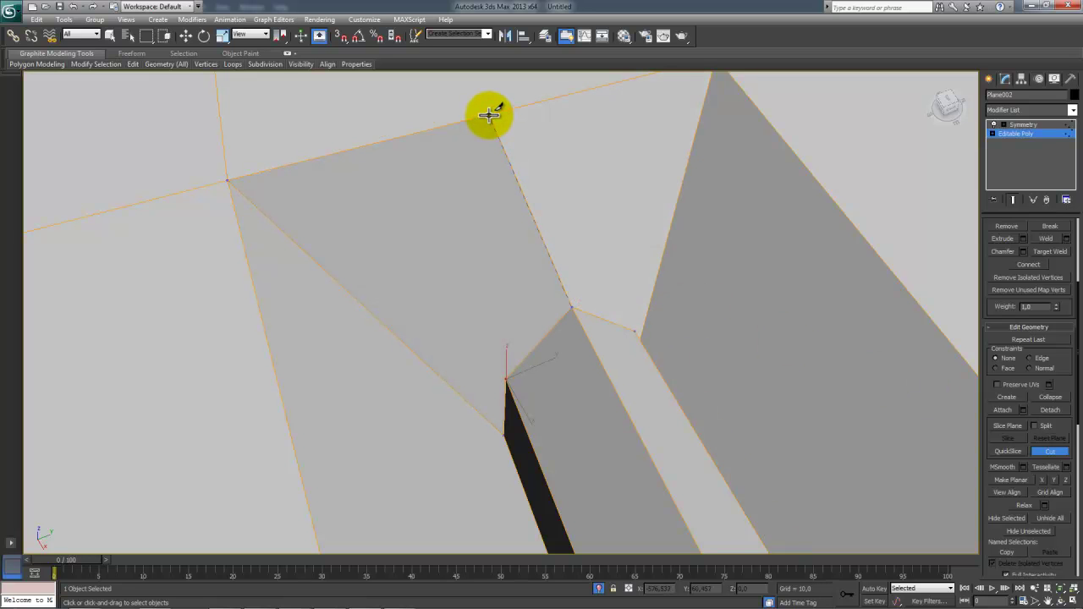
pyautogui.click(489, 113)
pyautogui.rightClick(579, 223)
pyautogui.keyDown('alt'); pyautogui.moveTo(581, 269); pyautogui.dragTo(546, 258, button='middle'); pyautogui.keyUp('alt')
pyautogui.rightClick(546, 259)
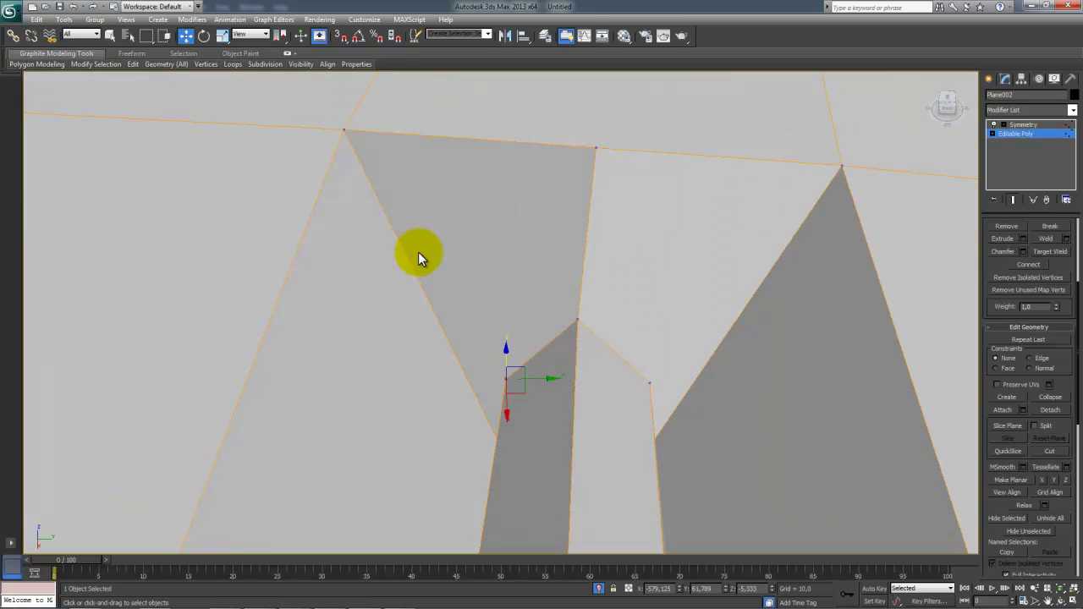
# Step: Connect the cut's point on the tip cross edge with the first side vertex of the ridge's end
pyautogui.keyDown('alt'); pyautogui.moveTo(414, 192); pyautogui.dragTo(486, 212, button='middle'); pyautogui.keyUp('alt')
pyautogui.click(457, 148)
pyautogui.click(1049, 451)
pyautogui.rightClick(906, 391)
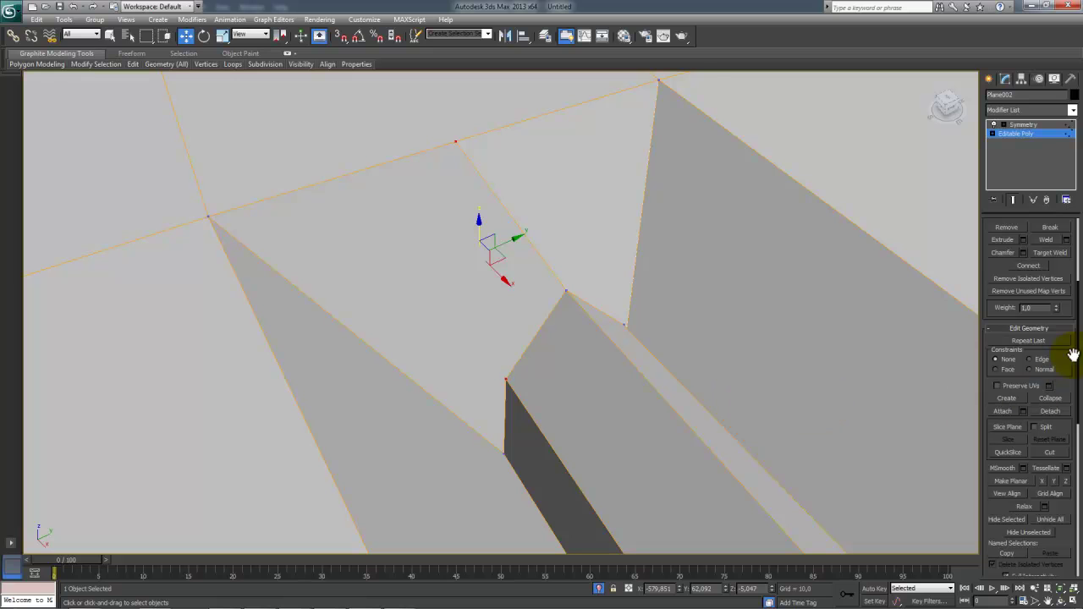
pyautogui.click(1032, 269)
pyautogui.keyDown('alt'); pyautogui.moveTo(888, 329); pyautogui.dragTo(733, 378, button='middle'); pyautogui.keyUp('alt')
# Step: Connect the same point on the tip cross edge with the opposite side vertex of the ridge's end
pyautogui.click(594, 361)
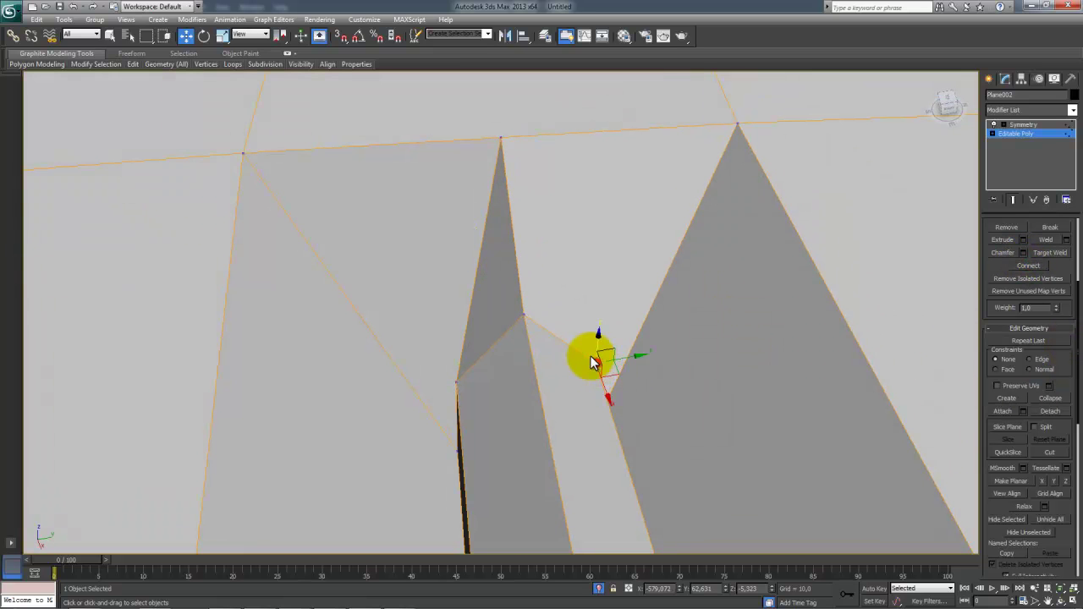
pyautogui.keyDown('ctrl'); pyautogui.click(499, 137); pyautogui.keyUp('ctrl')
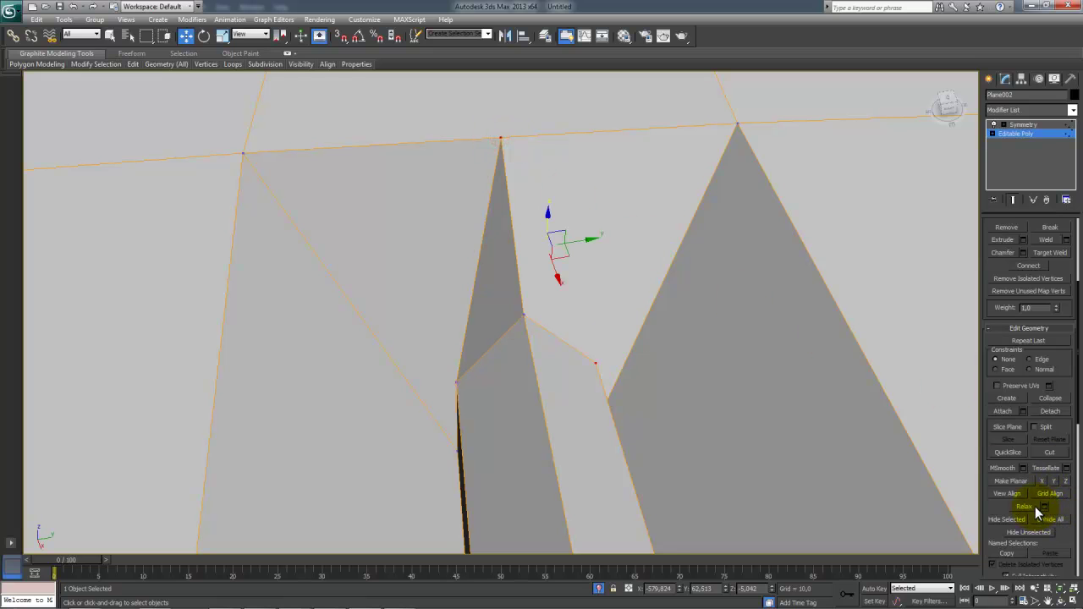
pyautogui.click(752, 389)
pyautogui.moveTo(755, 410); pyautogui.dragTo(700, 412, button='middle')
pyautogui.scroll(3, 748, 408)
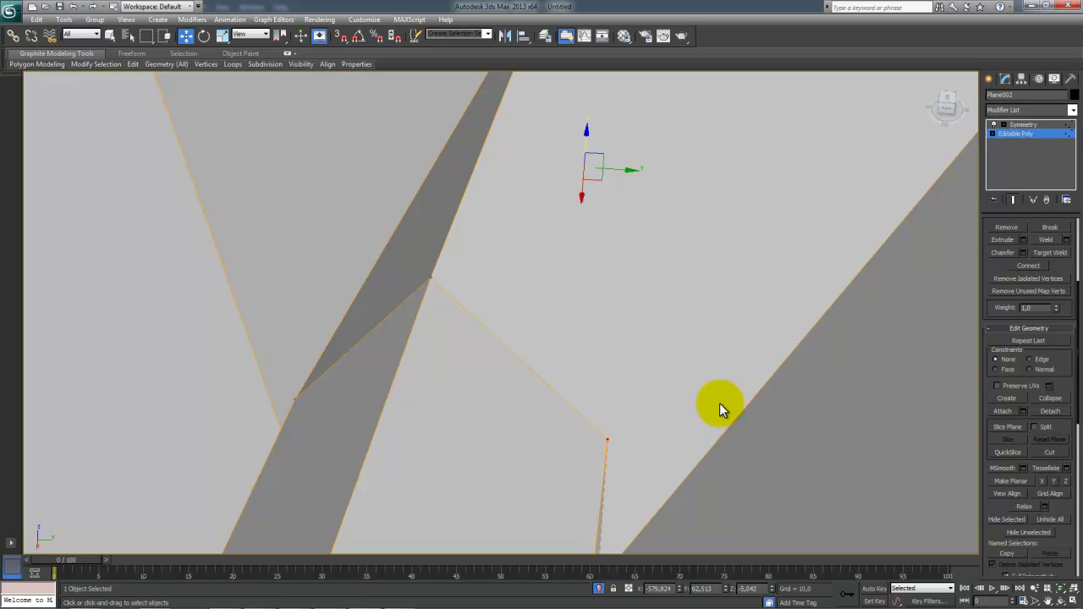
pyautogui.click(606, 439)
pyautogui.scroll(-3, 610, 416)
pyautogui.moveTo(590, 436); pyautogui.dragTo(587, 435, button='middle')
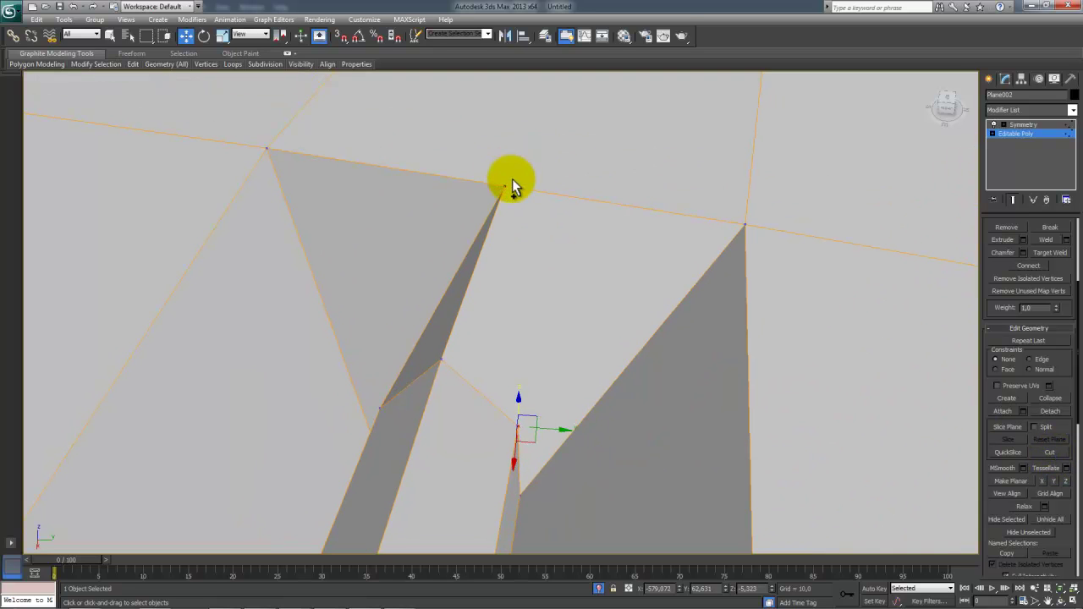
pyautogui.keyDown('ctrl'); pyautogui.click(503, 186); pyautogui.keyUp('ctrl')
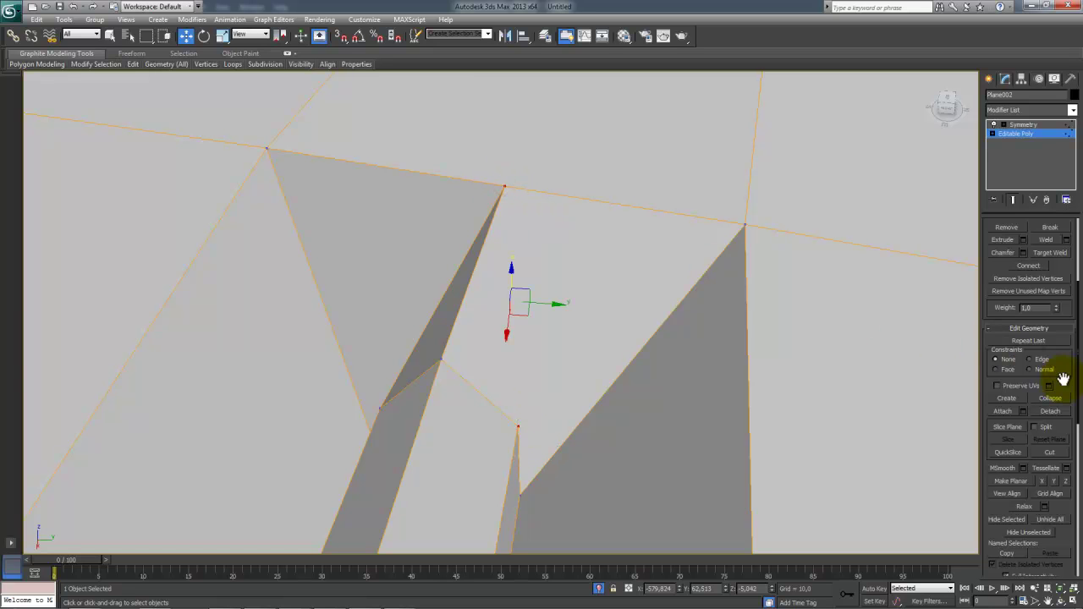
pyautogui.click(1029, 265)
pyautogui.keyDown('alt'); pyautogui.moveTo(845, 299); pyautogui.dragTo(640, 354, button='middle'); pyautogui.keyUp('alt')
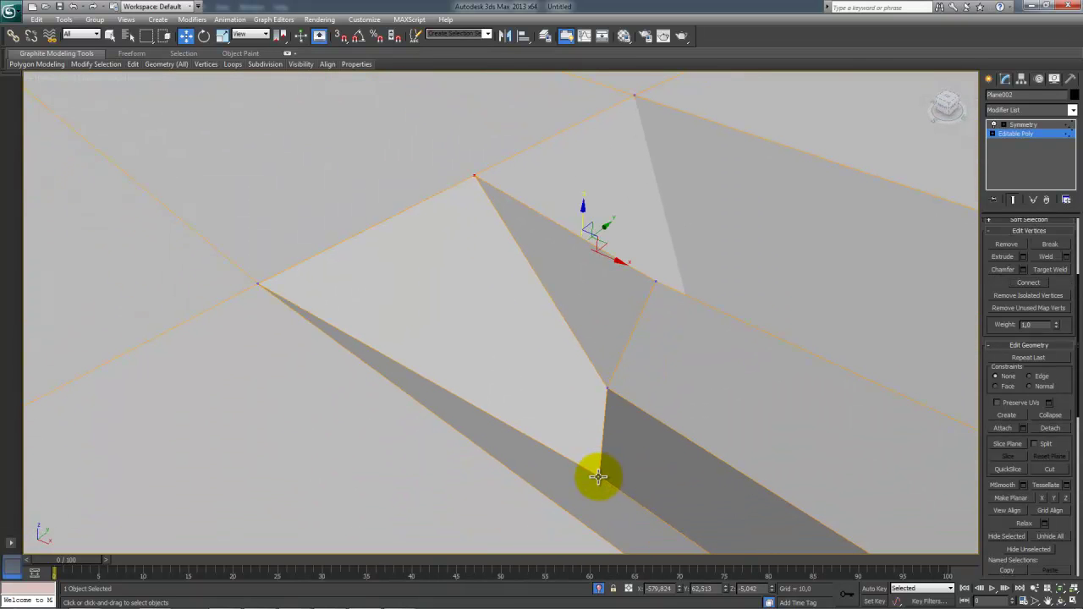
# Step: Raise the two lower groove vertices directly beneath the side corners of the ridge's end along Z
pyautogui.keyDown('alt'); pyautogui.moveTo(598, 481); pyautogui.dragTo(515, 466, button='middle'); pyautogui.keyUp('alt')
pyautogui.click(543, 471)
pyautogui.keyDown('alt'); pyautogui.moveTo(677, 463); pyautogui.dragTo(656, 466, button='middle'); pyautogui.keyUp('alt')
pyautogui.click(685, 511)
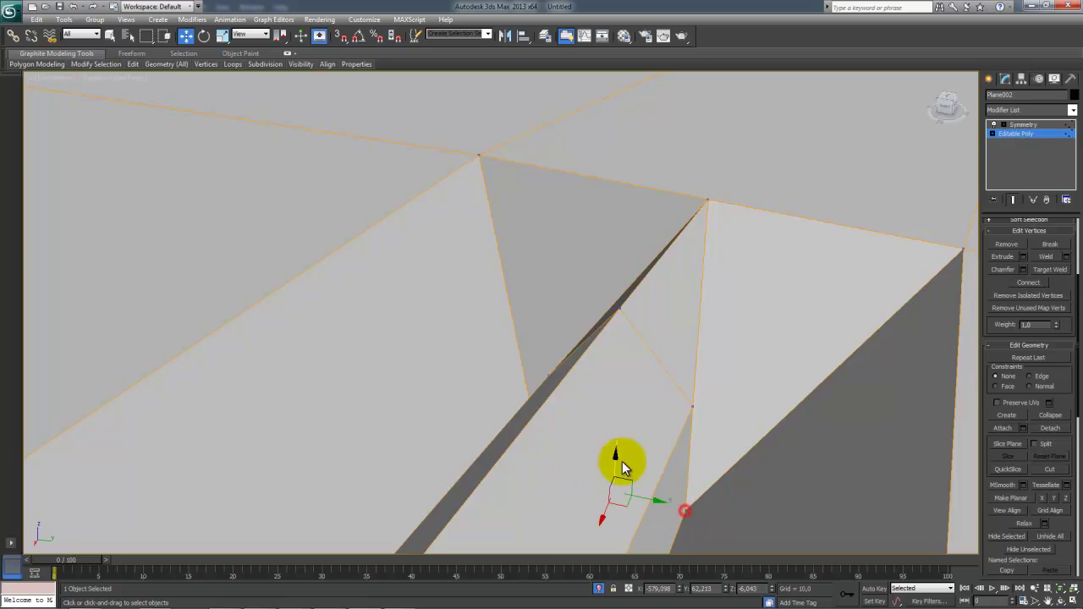
pyautogui.moveTo(616, 458); pyautogui.dragTo(619, 394)
pyautogui.keyDown('alt'); pyautogui.moveTo(619, 393); pyautogui.dragTo(670, 399, button='middle'); pyautogui.keyUp('alt')
pyautogui.press('r')
pyautogui.keyDown('alt'); pyautogui.moveTo(564, 426); pyautogui.dragTo(672, 431, button='middle'); pyautogui.keyUp('alt')
pyautogui.press('w')
pyautogui.moveTo(619, 396); pyautogui.dragTo(616, 387)
# Step: Clear the vertex selection and examine the blade's outer edge near the tip
pyautogui.scroll(-5, 652, 449)
pyautogui.moveTo(653, 452); pyautogui.dragTo(548, 382, button='middle')
pyautogui.click(548, 379)
pyautogui.moveTo(634, 435); pyautogui.dragTo(483, 431, button='middle')
pyautogui.moveTo(492, 241); pyautogui.dragTo(572, 489, button='middle')
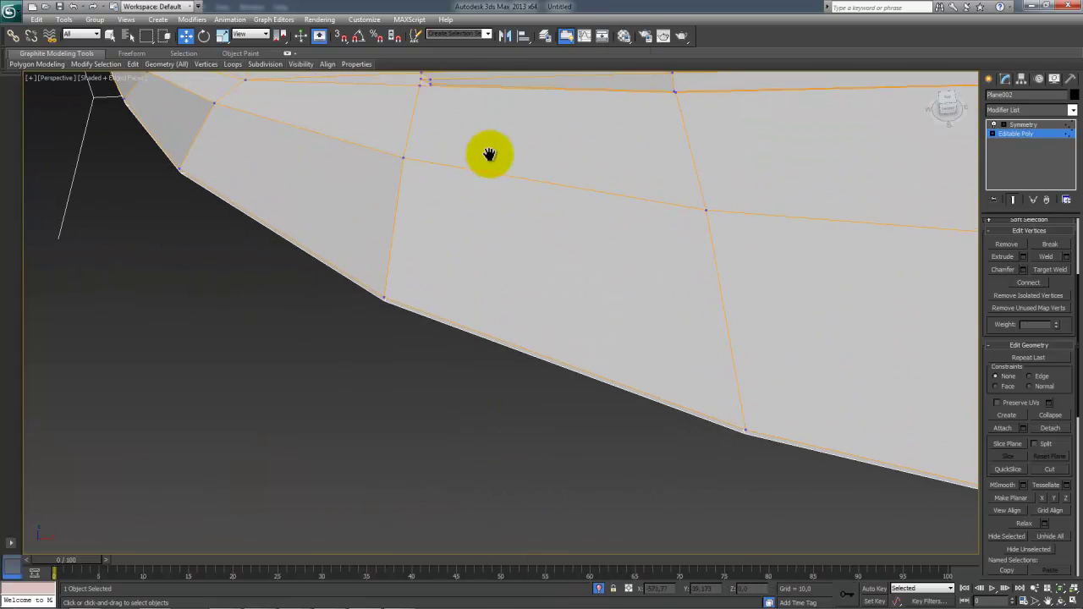
# Step: Examine the vertices at the groove's tip end up close and clear the vertex selection
pyautogui.keyDown('alt'); pyautogui.moveTo(491, 147); pyautogui.dragTo(560, 324, button='middle'); pyautogui.keyUp('alt')
pyautogui.moveTo(502, 160); pyautogui.dragTo(450, 227)
pyautogui.scroll(5, 469, 216)
pyautogui.moveTo(469, 217); pyautogui.dragTo(472, 281, button='middle')
pyautogui.scroll(-2, 503, 310)
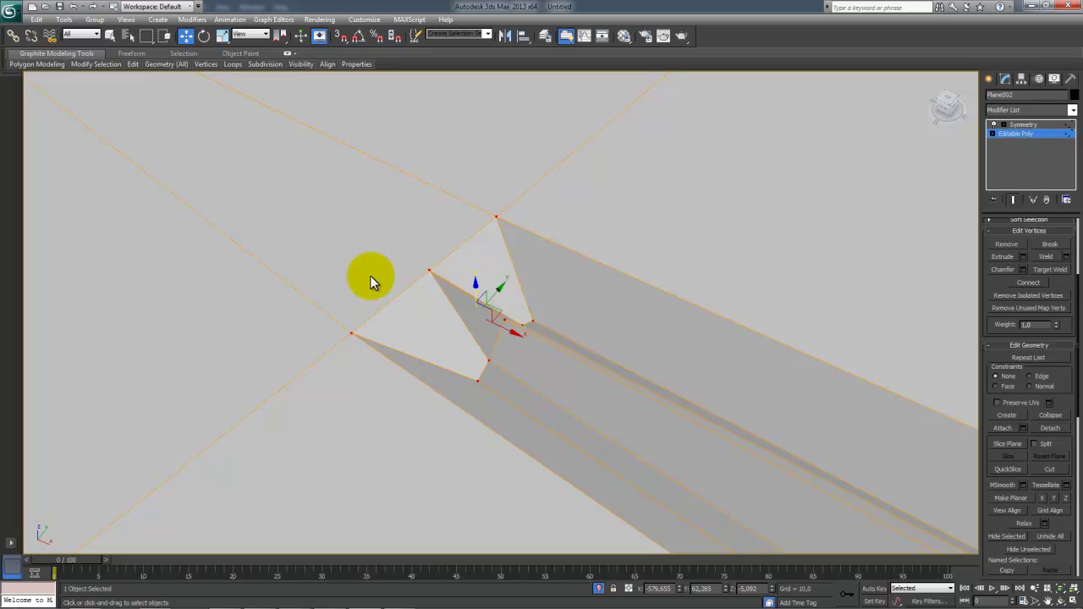
pyautogui.click(601, 240)
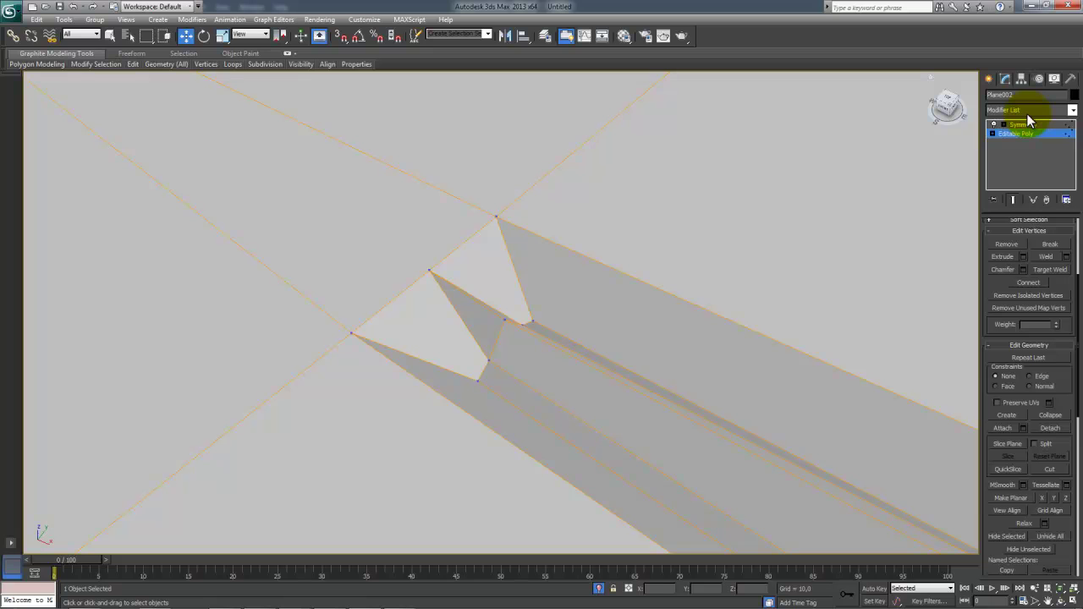
# Step: Add a MeshSmooth modifier above the blade's Symmetry modifier
pyautogui.click(1045, 125)
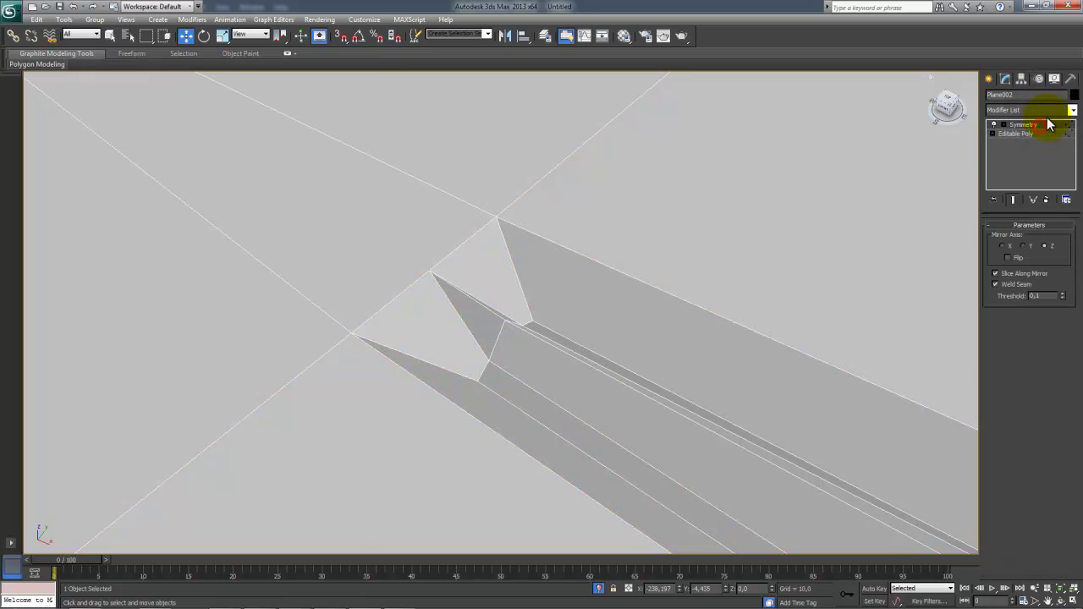
pyautogui.click(1054, 110)
pyautogui.scroll(-4, 1055, 150)
pyautogui.click(1073, 168)
pyautogui.scroll(-4, 1027, 432)
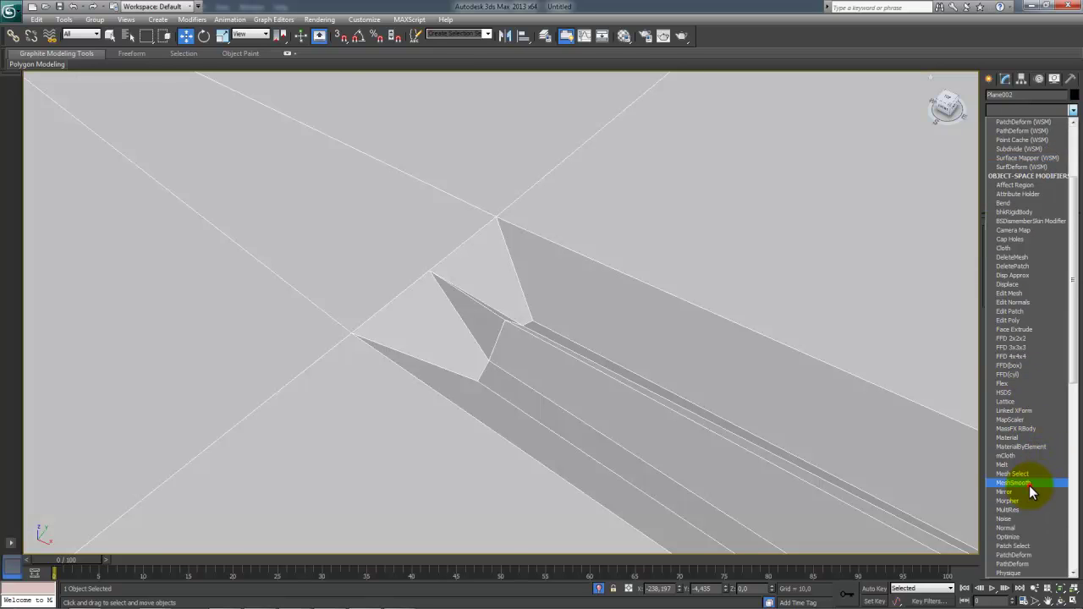
pyautogui.click(1029, 484)
# Step: Inspect the smoothed blade around the tip and groove end with the wireframe edges hidden
pyautogui.scroll(-10, 750, 252)
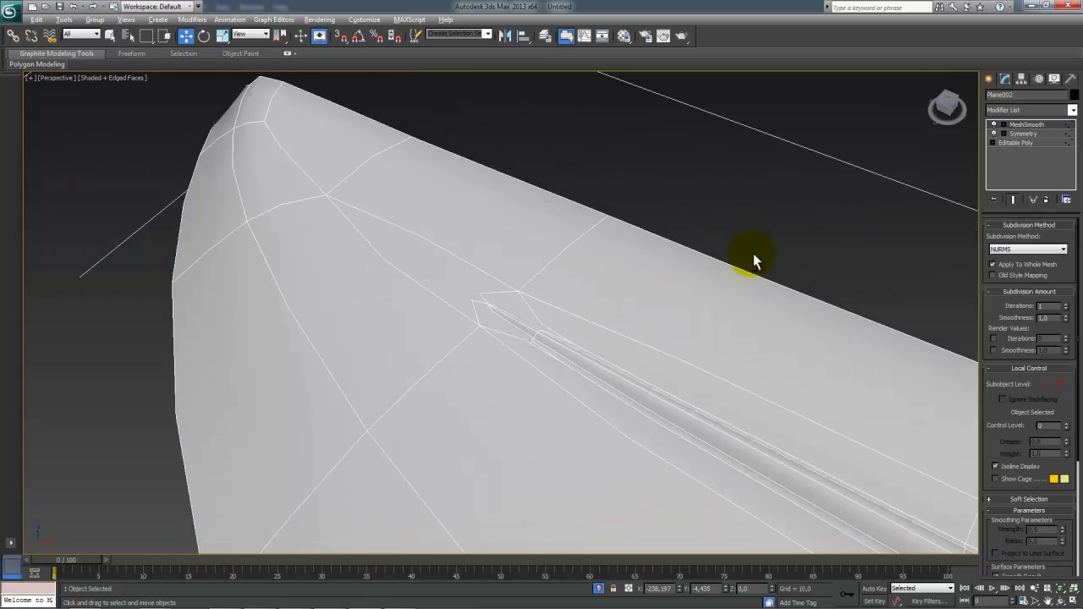
pyautogui.moveTo(750, 251); pyautogui.dragTo(761, 257, button='middle')
pyautogui.scroll(-5, 761, 256)
pyautogui.moveTo(538, 315); pyautogui.dragTo(564, 101, button='middle')
pyautogui.scroll(5, 564, 102)
pyautogui.moveTo(476, 152); pyautogui.dragTo(689, 138, button='middle')
pyautogui.scroll(4, 613, 117)
pyautogui.scroll(-4, 613, 116)
pyautogui.click(595, 193)
pyautogui.press('F4')
pyautogui.scroll(5, 658, 160)
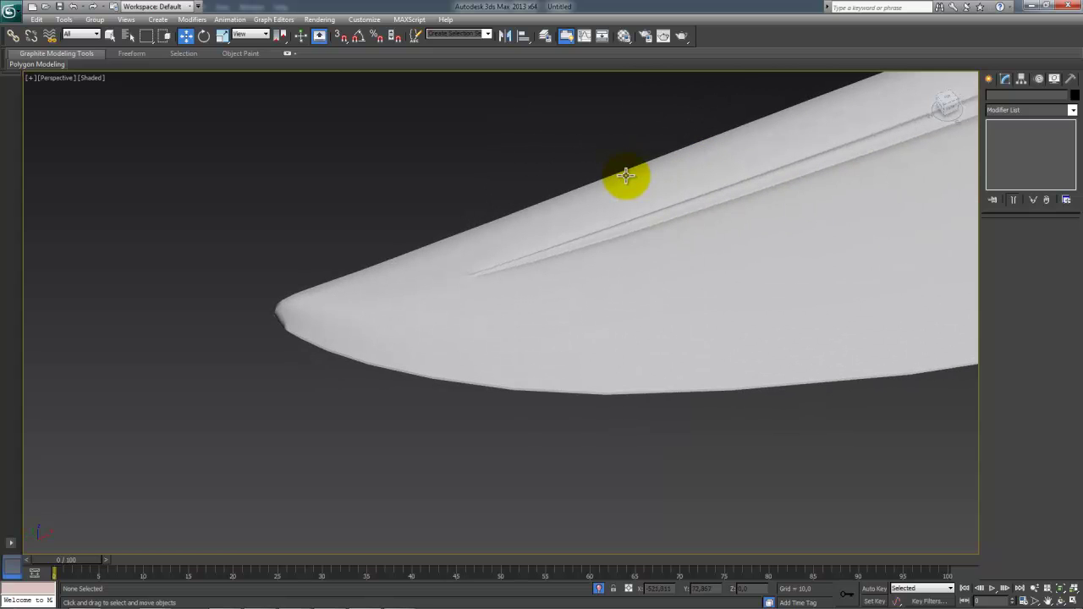
pyautogui.keyDown('alt'); pyautogui.moveTo(513, 222); pyautogui.dragTo(576, 303, button='middle'); pyautogui.keyUp('alt')
pyautogui.scroll(3, 593, 252)
pyautogui.scroll(-4, 409, 224)
pyautogui.scroll(-5, 584, 300)
pyautogui.moveTo(693, 256); pyautogui.dragTo(428, 101, button='middle')
pyautogui.scroll(3, 733, 290)
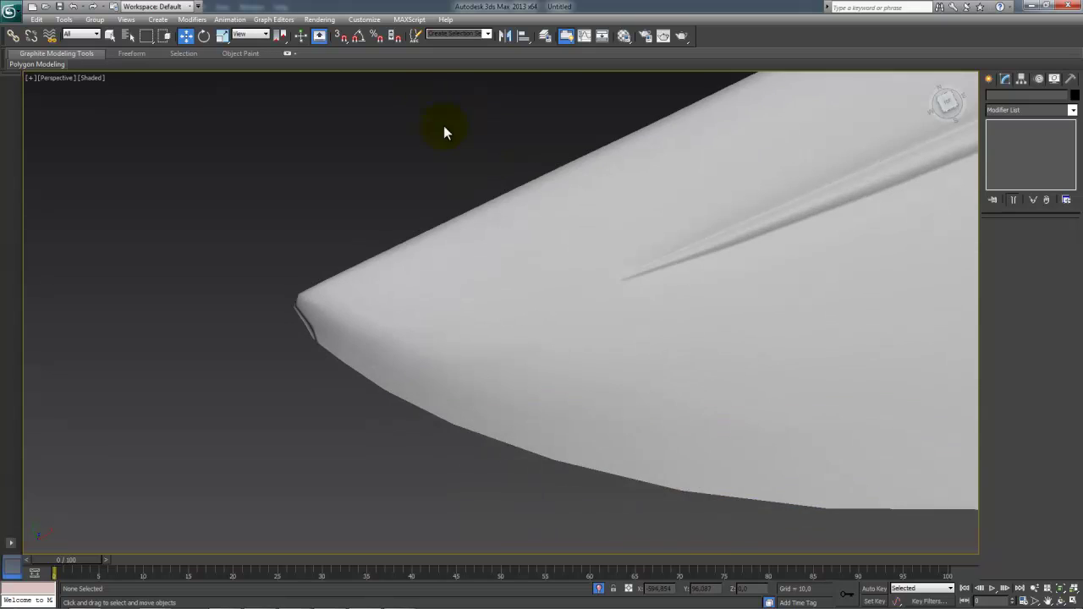
pyautogui.scroll(3, 489, 153)
pyautogui.moveTo(616, 207); pyautogui.dragTo(493, 191, button='middle')
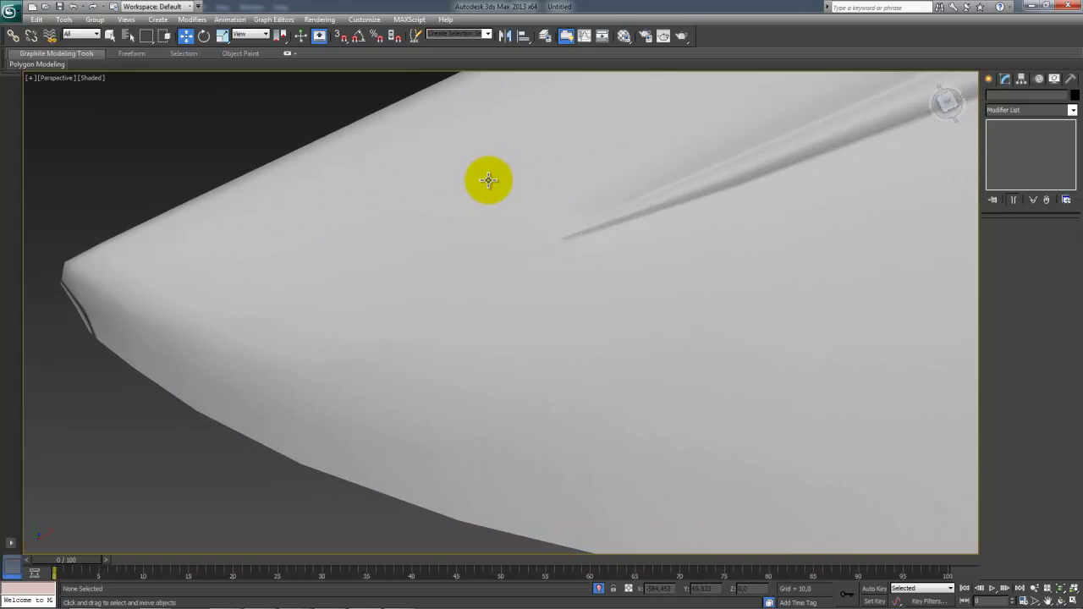
pyautogui.moveTo(629, 220)
pyautogui.keyDown('alt'); pyautogui.mouseDown(button='middle')
pyautogui.moveTo(573, 229)
pyautogui.moveTo(619, 217)
pyautogui.mouseUp(button='middle'); pyautogui.keyUp('alt')
# Step: Delete the MeshSmooth modifier from the blade's modifier stack
pyautogui.click(619, 217)
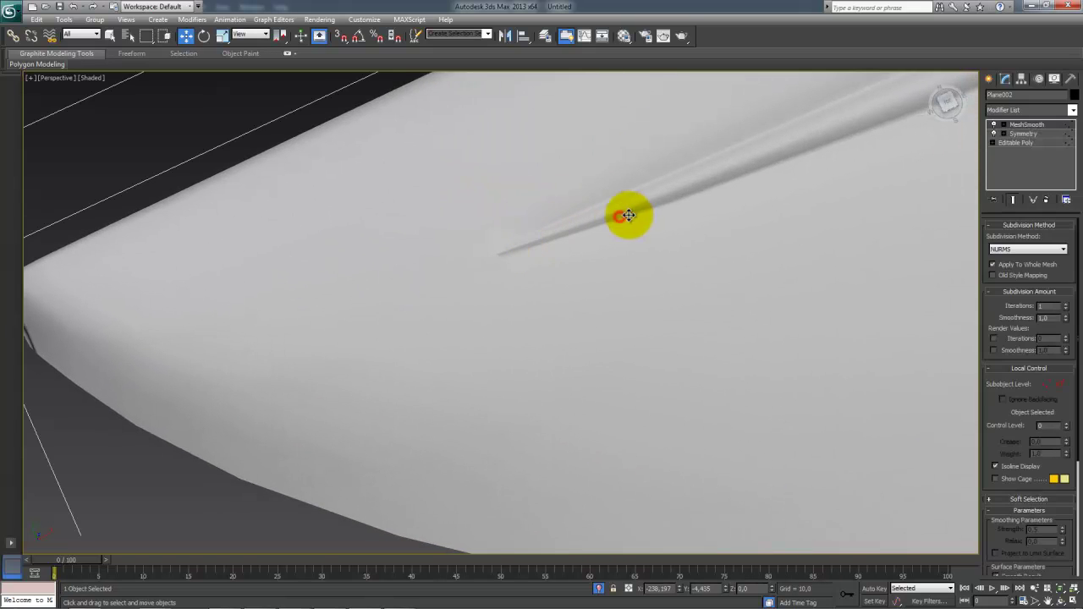
pyautogui.rightClick(1025, 127)
pyautogui.click(1026, 146)
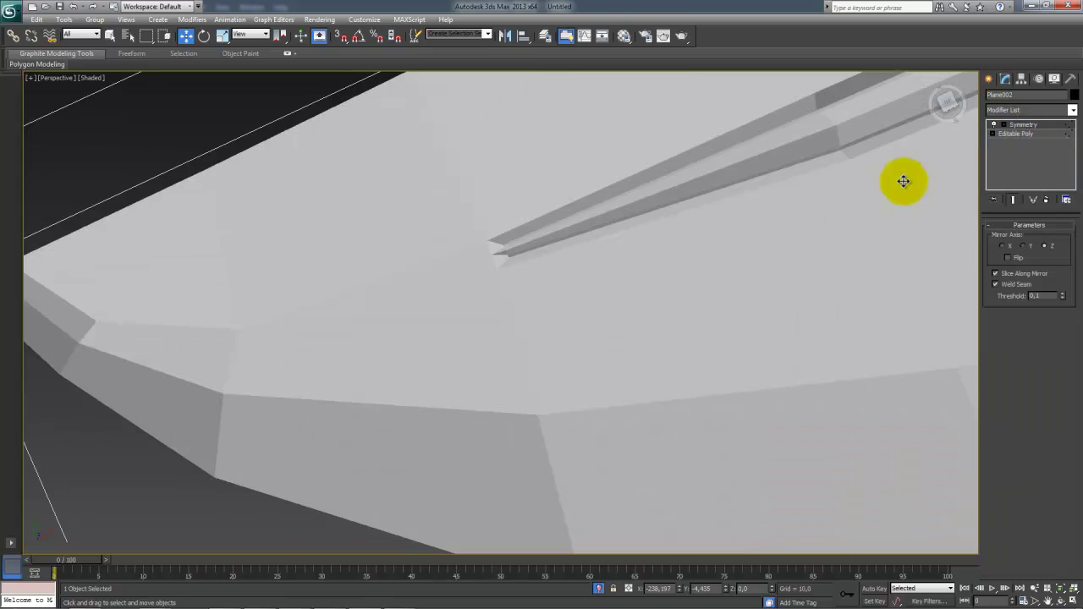
# Step: Show the wireframe edges again and examine the unsmoothed mesh around the groove's tip end
pyautogui.scroll(4, 670, 230)
pyautogui.moveTo(670, 229); pyautogui.dragTo(687, 507, button='middle')
pyautogui.scroll(4, 617, 404)
pyautogui.moveTo(609, 380); pyautogui.dragTo(591, 299, button='middle')
pyautogui.scroll(3, 591, 299)
pyautogui.press('F4')
pyautogui.moveTo(626, 259); pyautogui.dragTo(602, 352, button='middle')
pyautogui.scroll(-5, 578, 291)
pyautogui.scroll(-3, 601, 352)
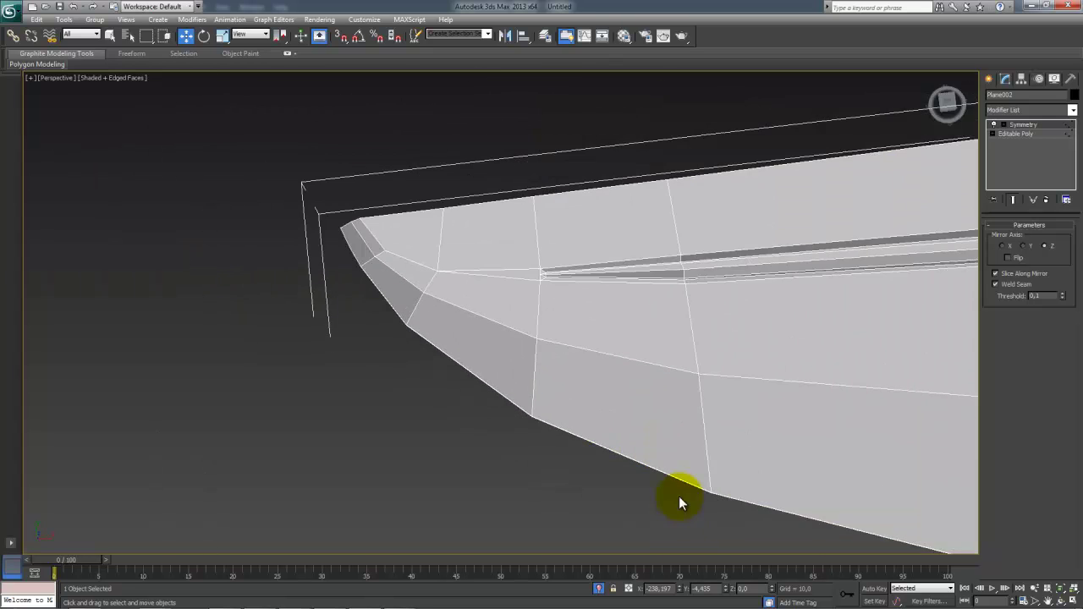
# Step: Remove the three edges linking the ridge's end to the midpoint of the groove's tip cross edge, together with that midpoint
pyautogui.click(1015, 134)
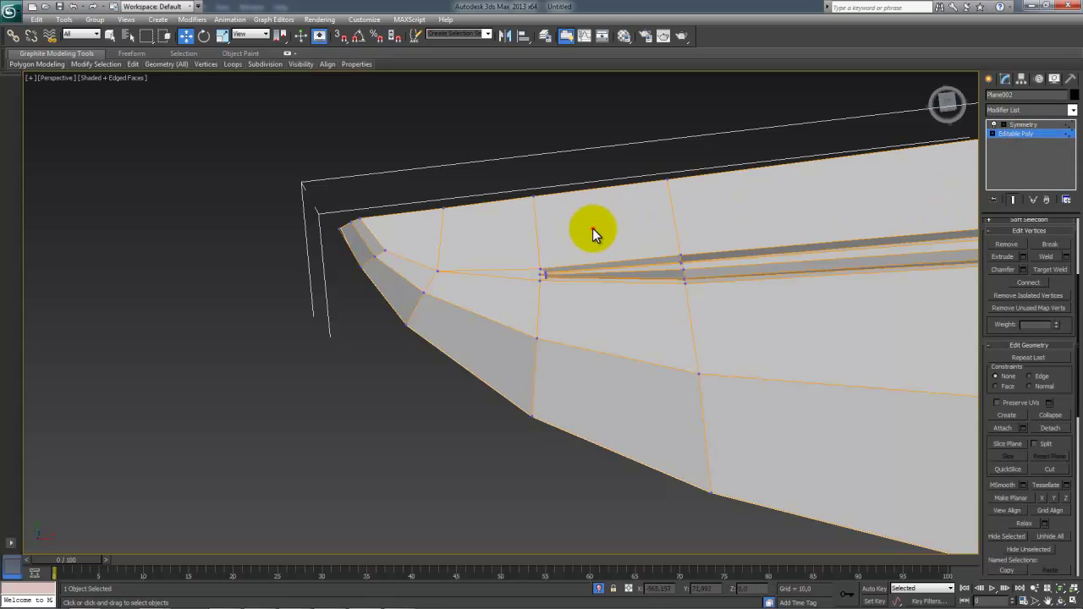
pyautogui.moveTo(592, 229); pyautogui.dragTo(522, 293)
pyautogui.press('z')
pyautogui.keyDown('alt'); pyautogui.moveTo(539, 256); pyautogui.dragTo(541, 285, button='middle'); pyautogui.keyUp('alt')
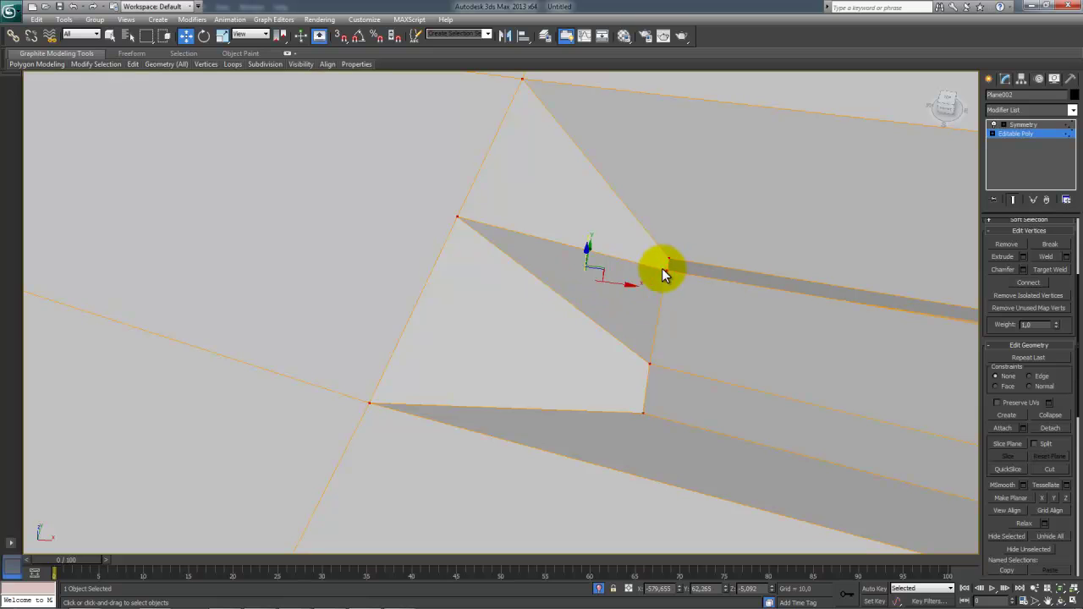
pyautogui.press('2')
pyautogui.click(634, 262)
pyautogui.keyDown('alt'); pyautogui.moveTo(634, 261); pyautogui.dragTo(600, 276, button='middle'); pyautogui.keyUp('alt')
pyautogui.keyDown('ctrl'); pyautogui.click(599, 277); pyautogui.keyUp('ctrl')
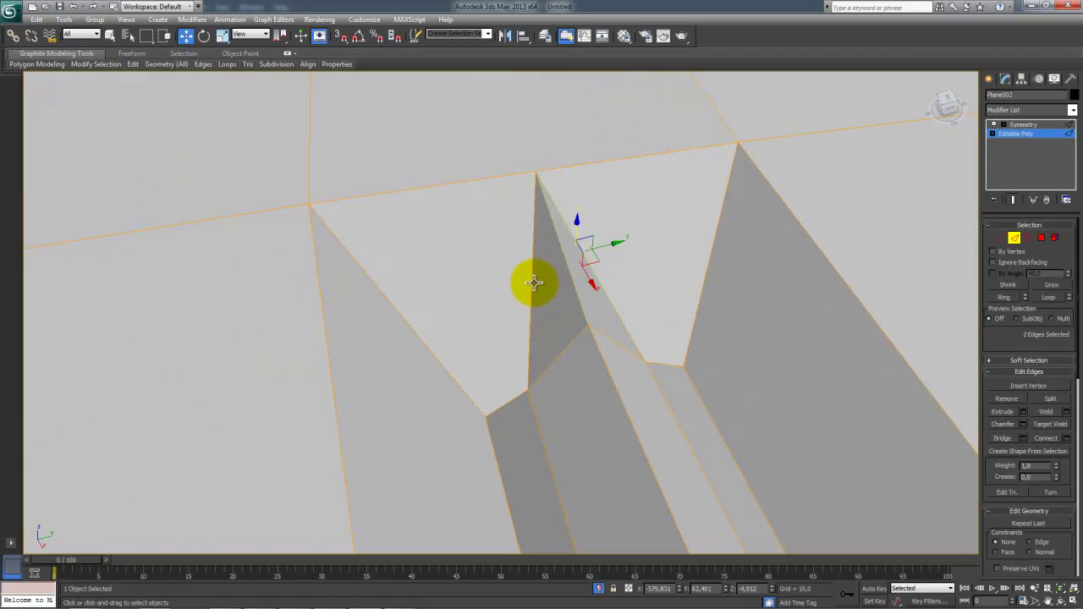
pyautogui.keyDown('ctrl'); pyautogui.click(528, 288); pyautogui.keyUp('ctrl')
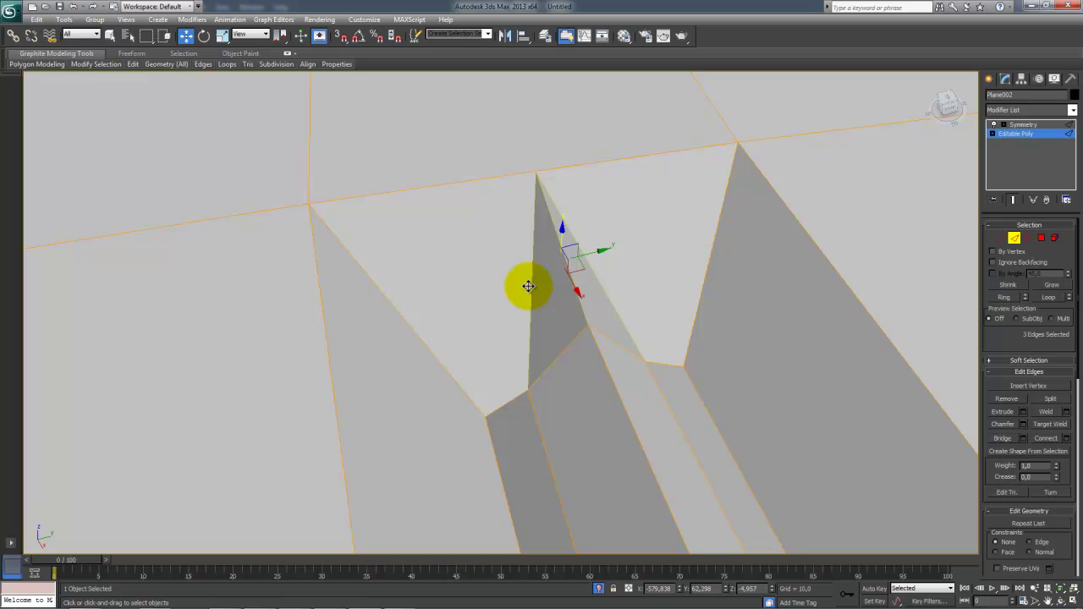
pyautogui.press('BackSpace')
# Step: Cut a path from one side corner of the ridge's end through two points on the groove's end face to the opposite side corner
pyautogui.press('1')
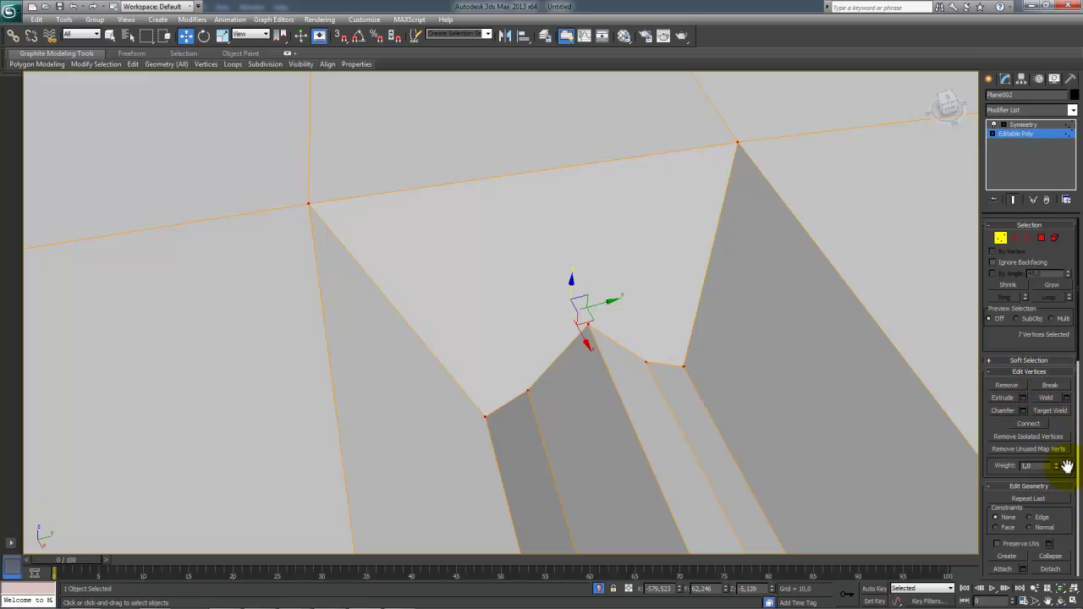
pyautogui.moveTo(1065, 419); pyautogui.dragTo(1050, 305)
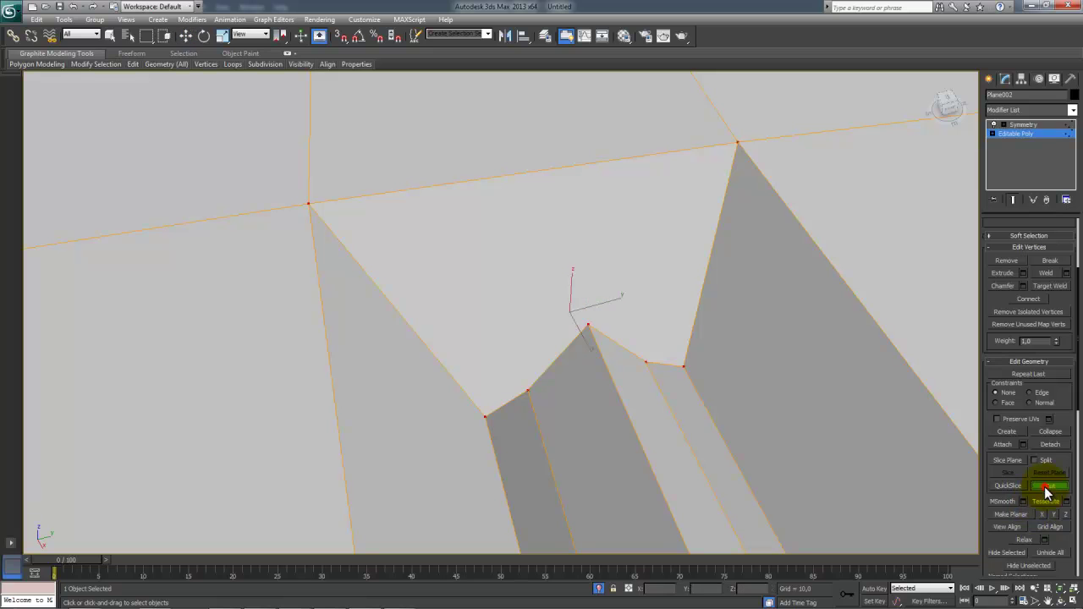
pyautogui.keyDown('alt'); pyautogui.moveTo(728, 383); pyautogui.dragTo(702, 393, button='middle'); pyautogui.keyUp('alt')
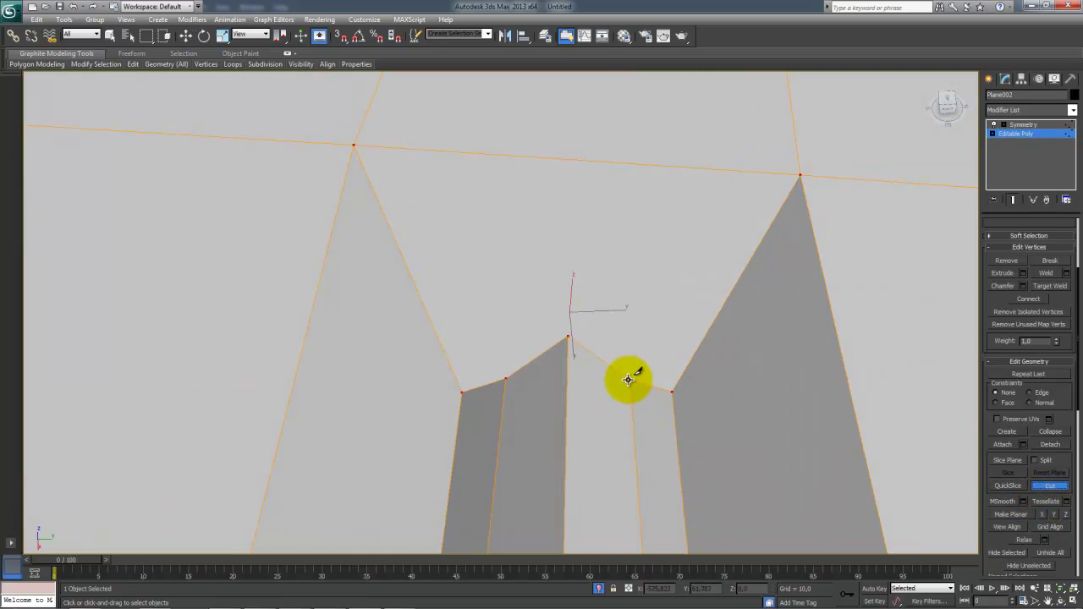
pyautogui.click(629, 379)
pyautogui.click(623, 243)
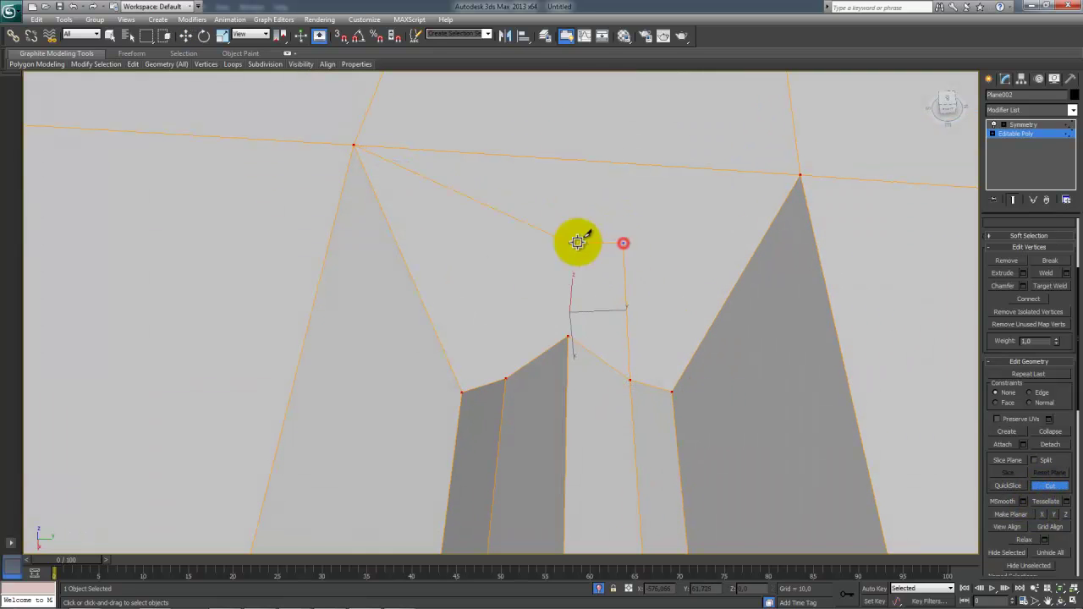
pyautogui.click(491, 233)
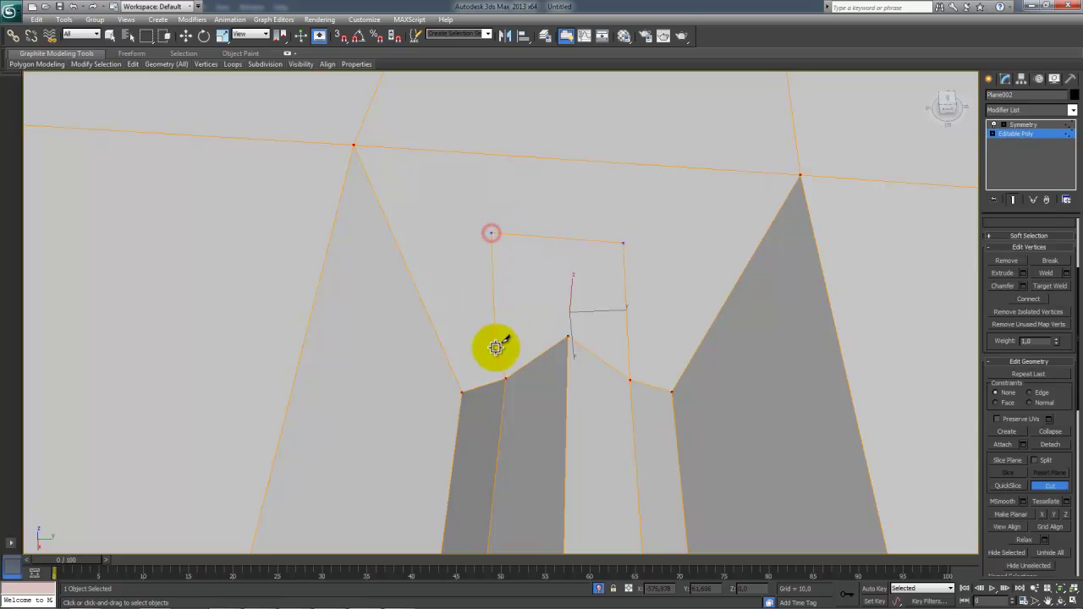
pyautogui.click(505, 379)
pyautogui.rightClick(496, 237)
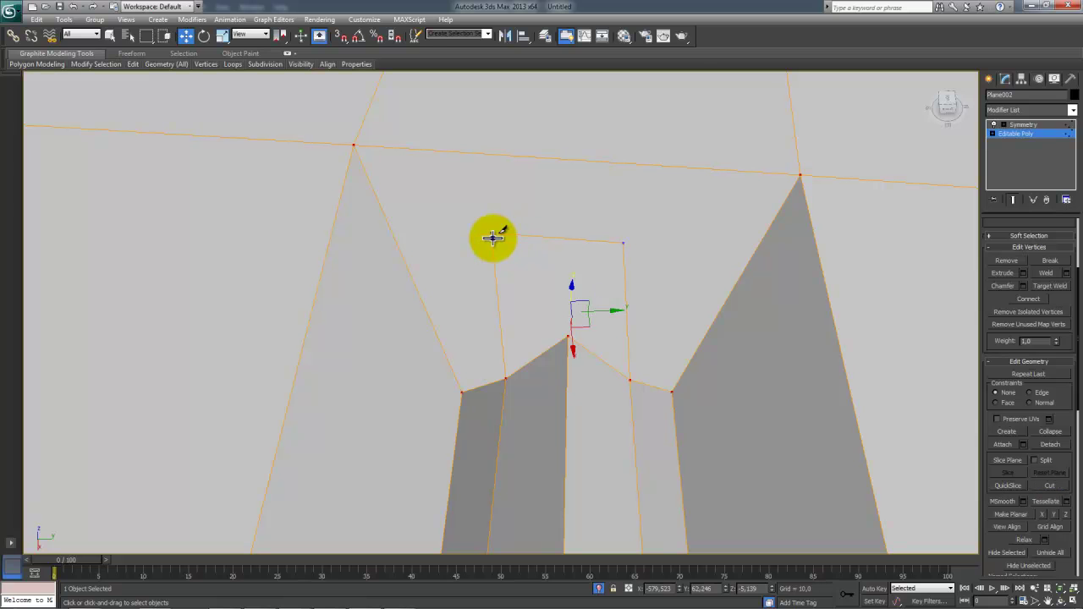
# Step: Shift the second inner cut point along Y toward the first and connect it with the nearest outer corner of the groove's end
pyautogui.moveTo(527, 232); pyautogui.dragTo(545, 233)
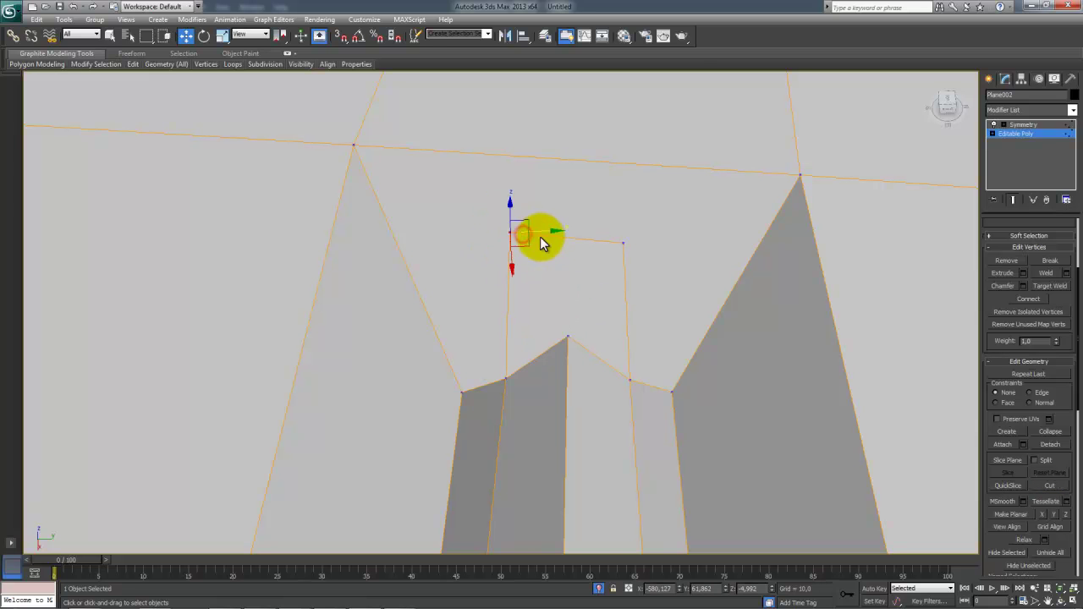
pyautogui.keyDown('alt'); pyautogui.moveTo(546, 233); pyautogui.dragTo(588, 237, button='middle'); pyautogui.keyUp('alt')
pyautogui.click(323, 221)
pyautogui.keyDown('alt'); pyautogui.moveTo(719, 259); pyautogui.dragTo(590, 246, button='middle'); pyautogui.keyUp('alt')
# Step: Connect the other inner cut point with the opposite outer corner of the groove's end
pyautogui.click(436, 305)
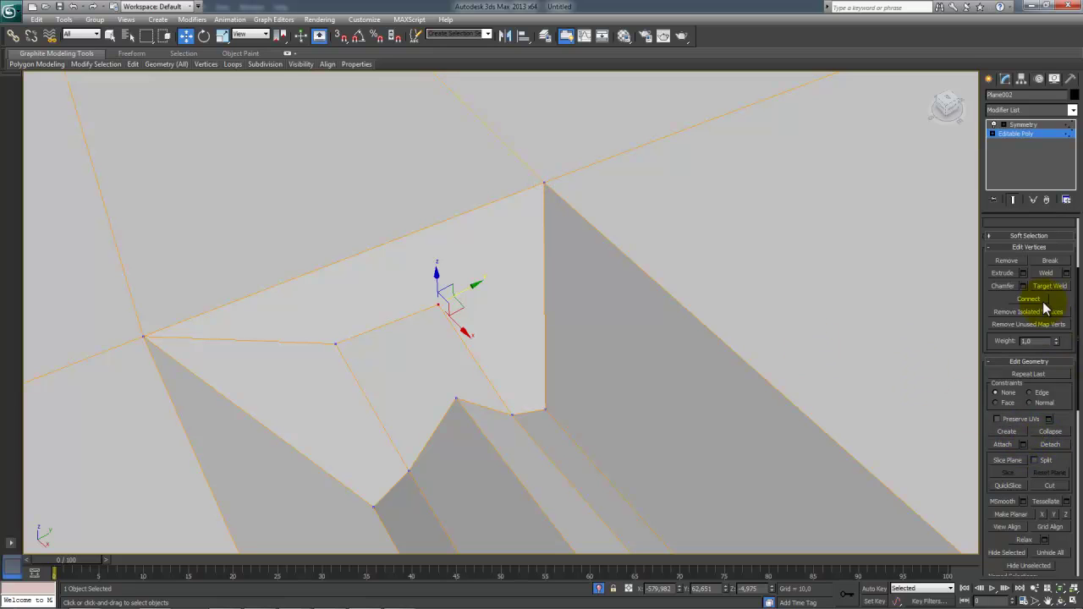
pyautogui.click(545, 177)
pyautogui.keyDown('ctrl'); pyautogui.click(439, 304); pyautogui.keyUp('ctrl')
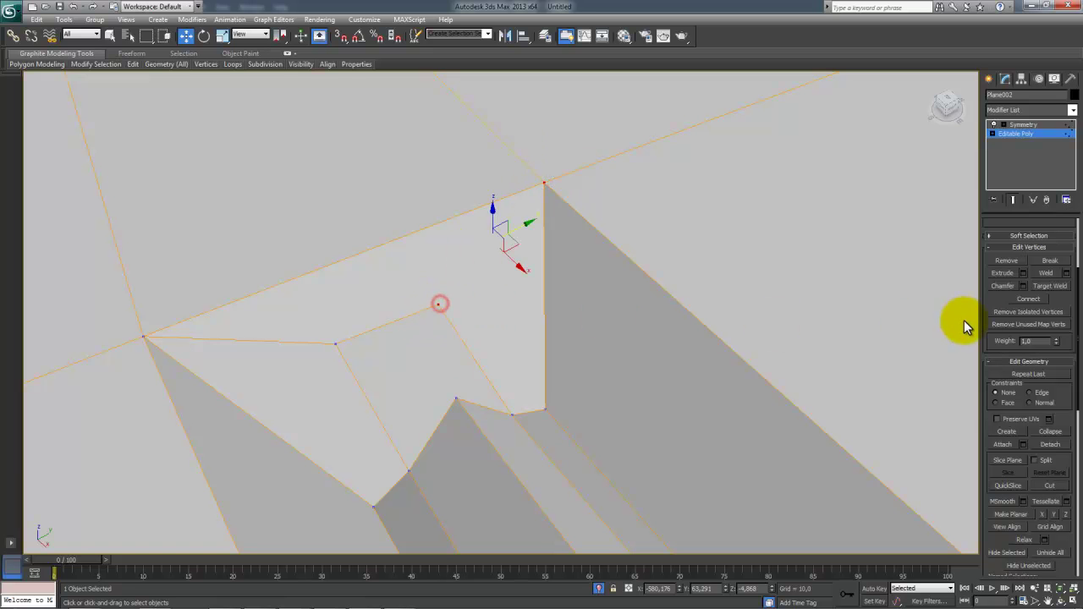
pyautogui.keyDown('alt'); pyautogui.moveTo(597, 318); pyautogui.dragTo(271, 336, button='middle'); pyautogui.keyUp('alt')
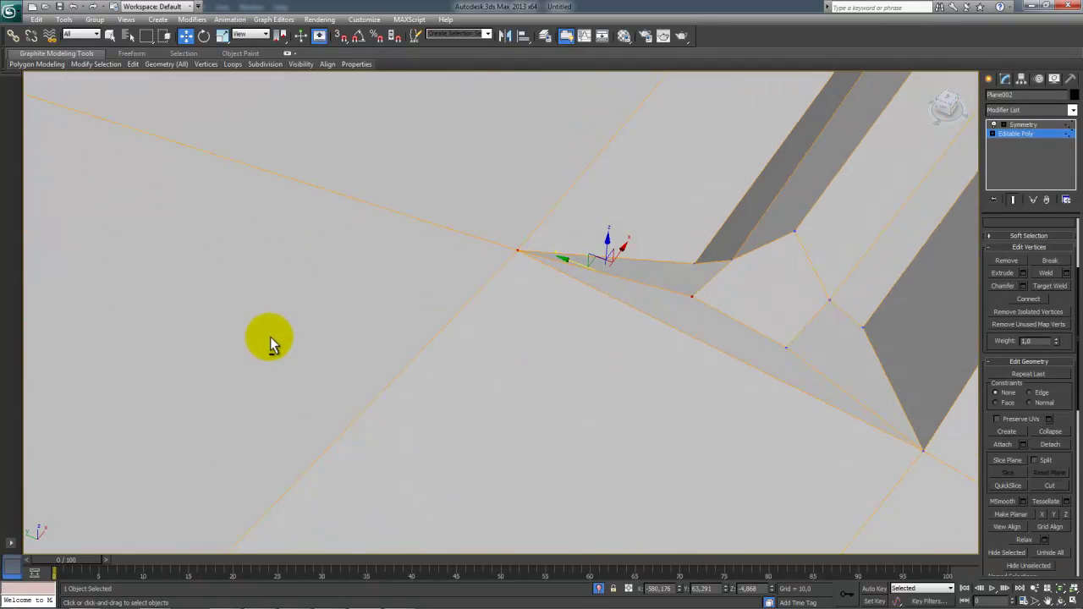
pyautogui.keyDown('alt'); pyautogui.moveTo(693, 331); pyautogui.dragTo(609, 307, button='middle'); pyautogui.keyUp('alt')
# Step: Connect the peak vertex of the ridge's end with both inner cut points and clear the selection
pyautogui.click(666, 365)
pyautogui.keyDown('ctrl'); pyautogui.click(551, 280); pyautogui.keyUp('ctrl')
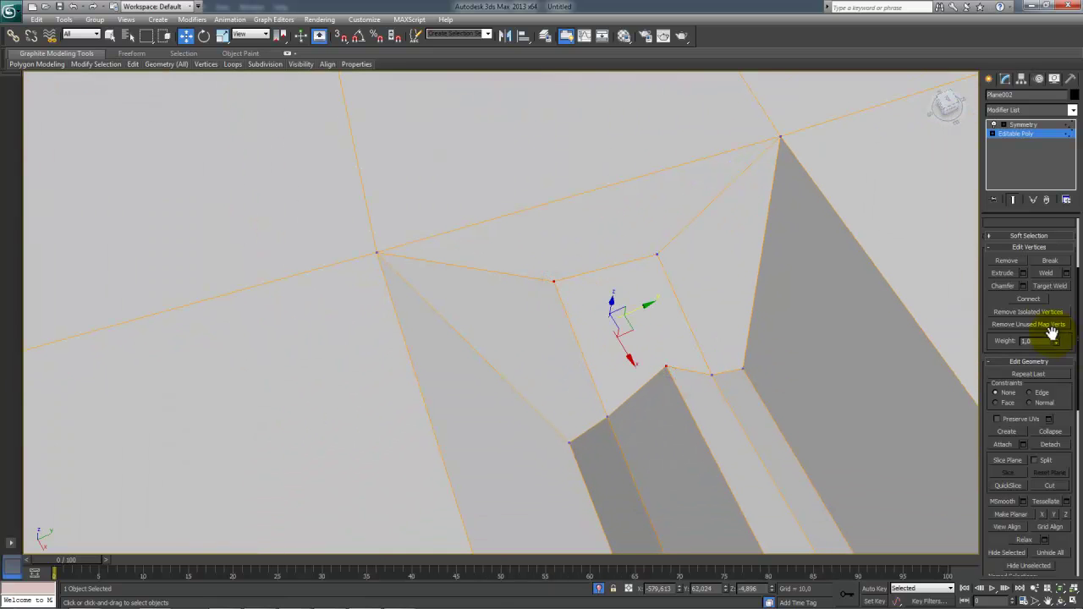
pyautogui.click(1035, 301)
pyautogui.click(657, 252)
pyautogui.click(665, 367)
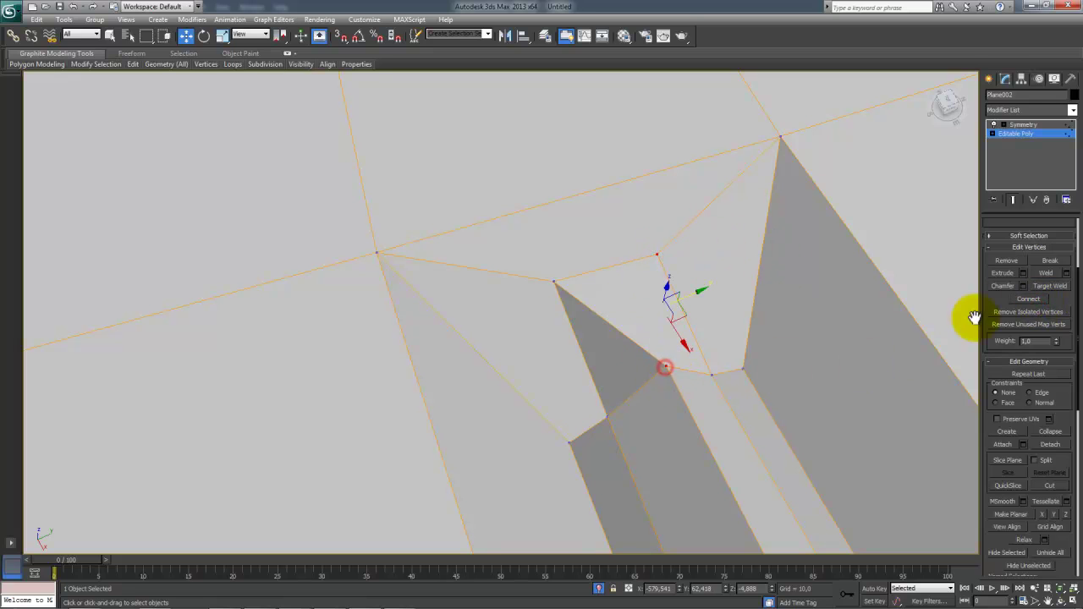
pyautogui.click(1029, 301)
pyautogui.keyDown('alt'); pyautogui.moveTo(934, 330); pyautogui.dragTo(719, 368, button='middle'); pyautogui.keyUp('alt')
pyautogui.click(707, 348)
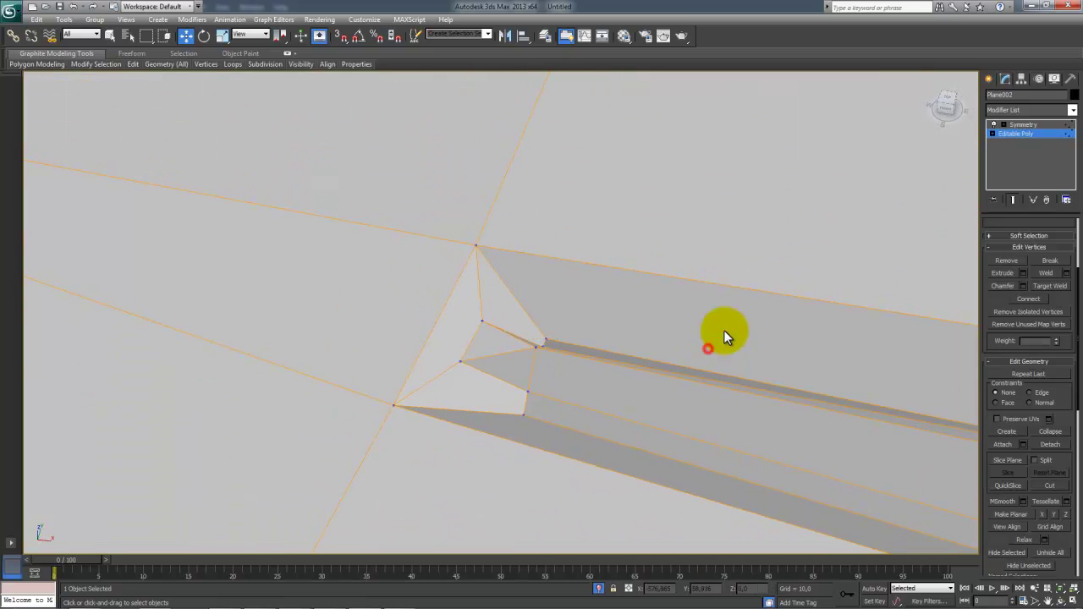
# Step: Add a MeshSmooth modifier between the Editable Poly and the Symmetry modifier
pyautogui.click(1072, 112)
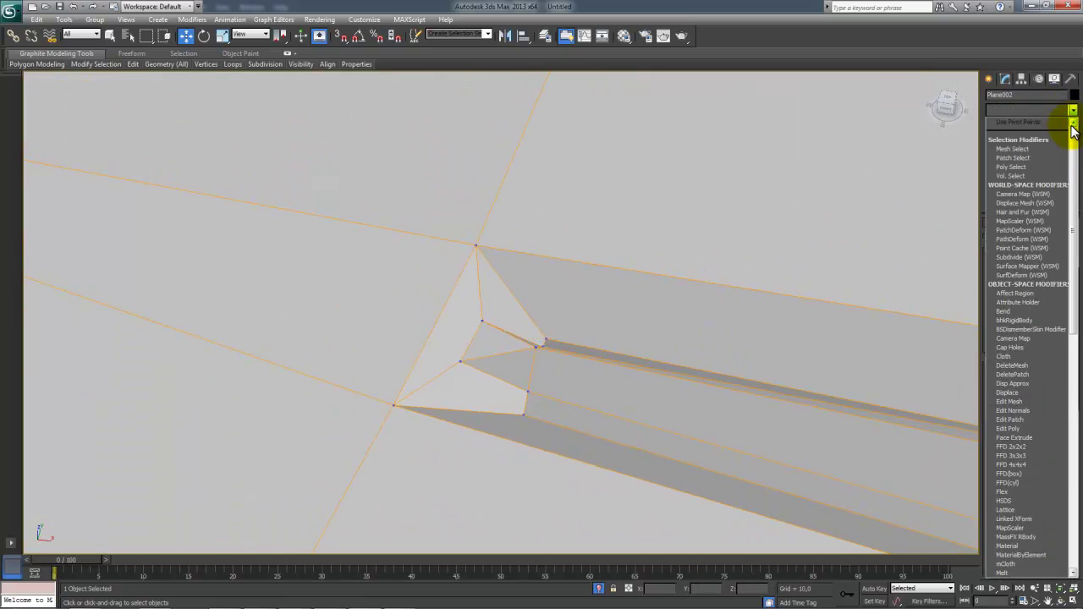
pyautogui.moveTo(1073, 132); pyautogui.dragTo(1055, 365)
pyautogui.scroll(2, 1032, 416)
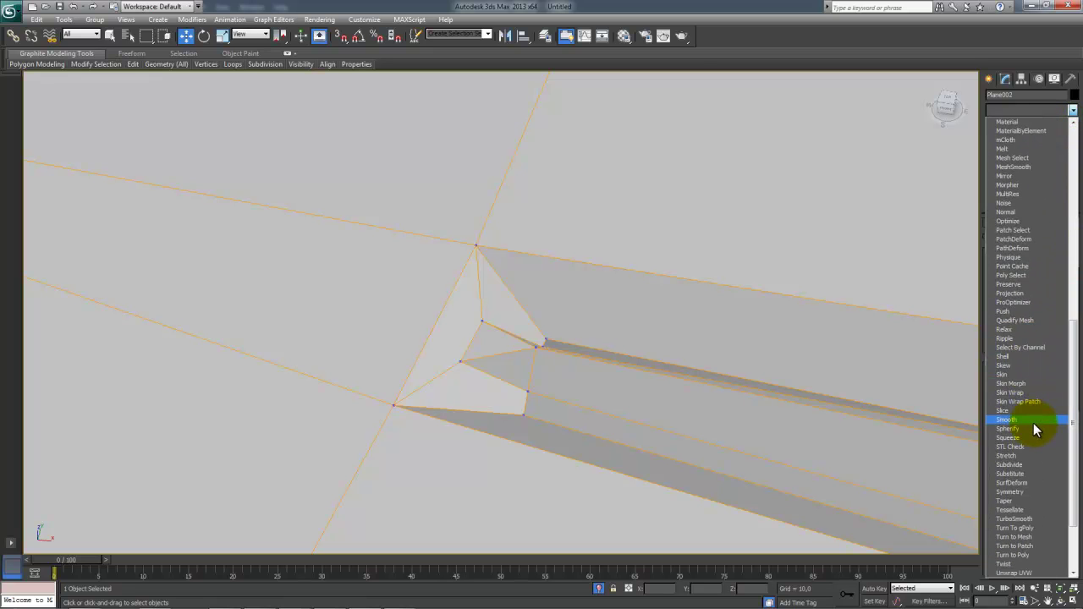
pyautogui.click(1041, 278)
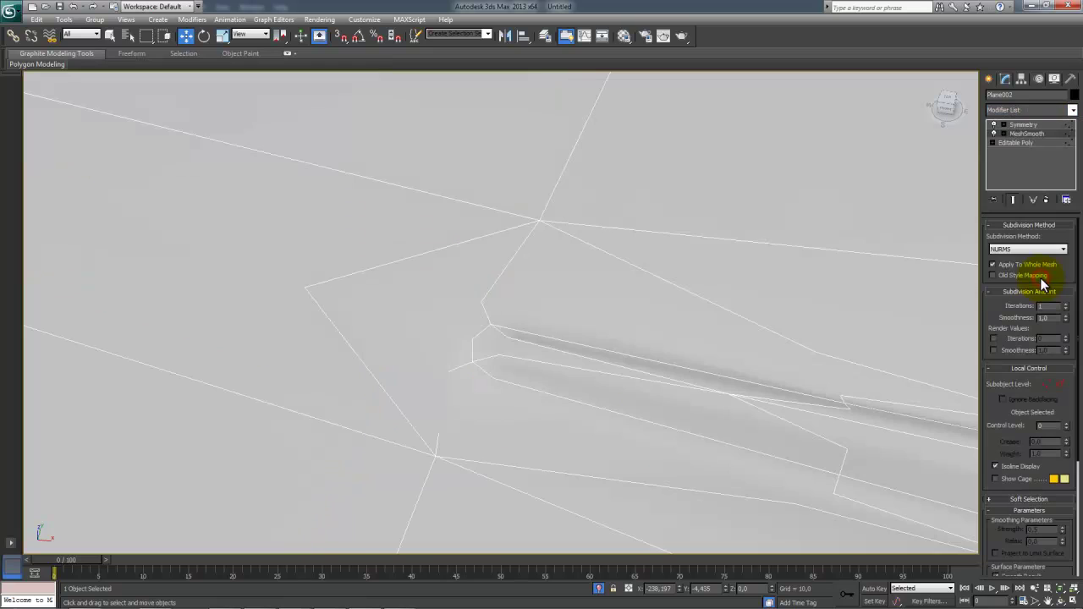
# Step: Deselect the blade and examine how the rebuilt groove end near the tip smooths
pyautogui.keyDown('alt'); pyautogui.moveTo(706, 333); pyautogui.dragTo(665, 300, button='middle'); pyautogui.keyUp('alt')
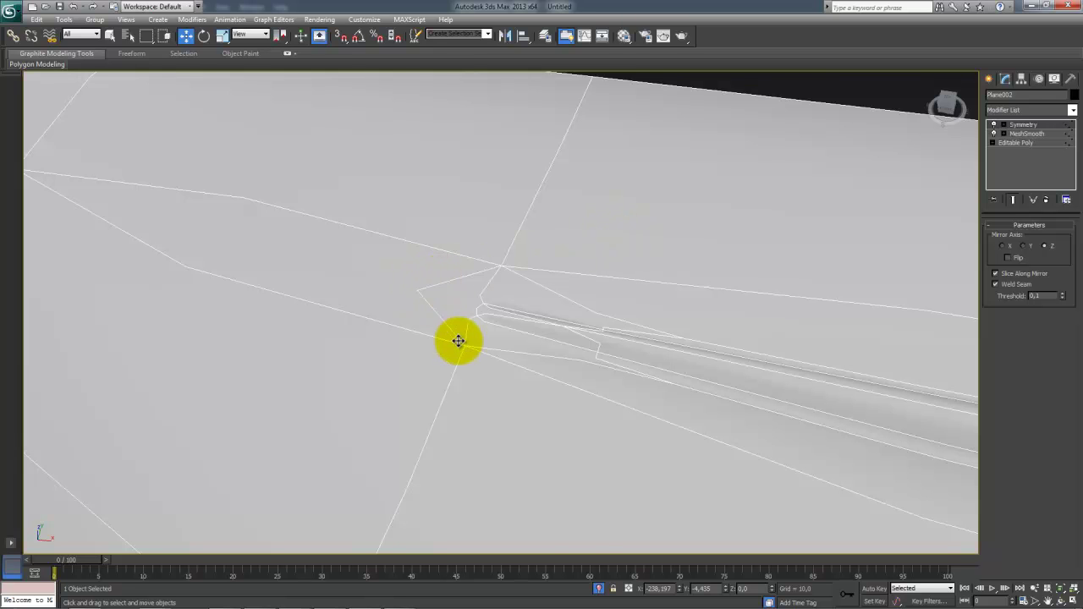
pyautogui.scroll(-5, 502, 353)
pyautogui.click(623, 165)
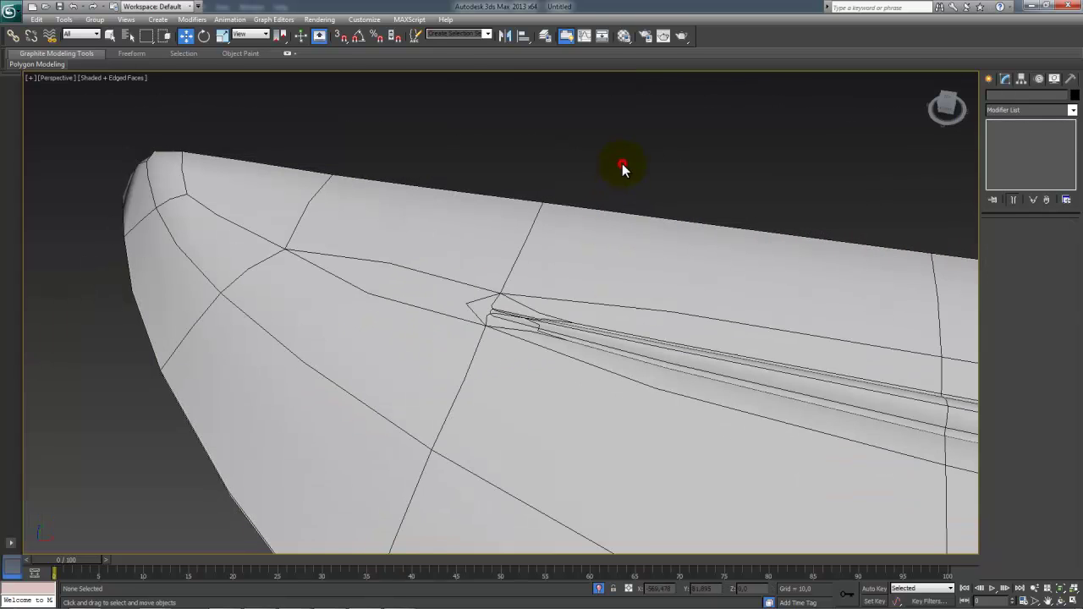
pyautogui.scroll(5, 561, 248)
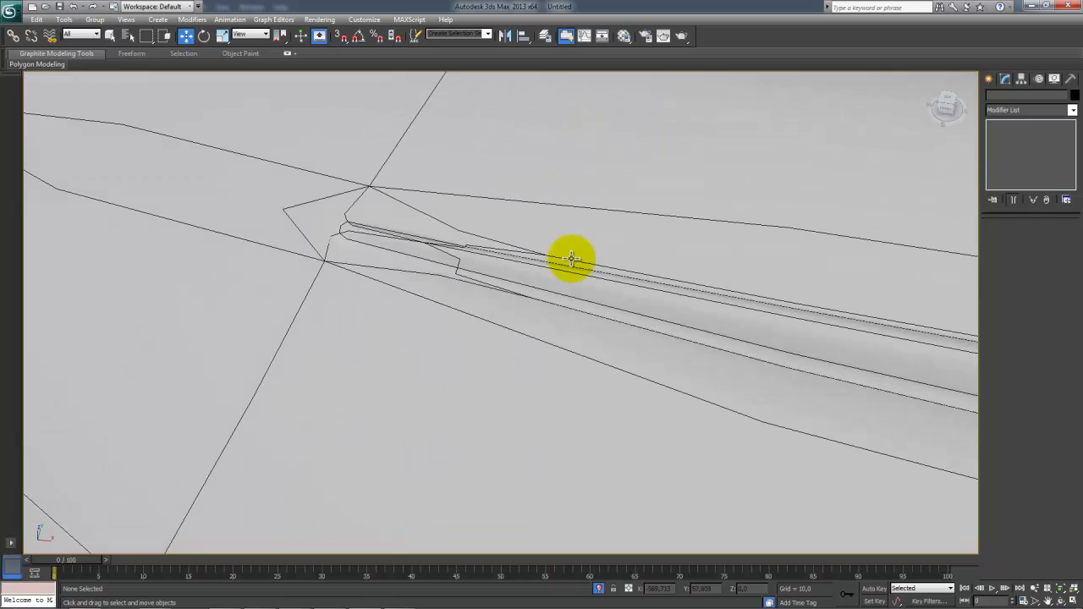
pyautogui.moveTo(361, 251); pyautogui.dragTo(453, 294, button='middle')
pyautogui.scroll(3, 464, 296)
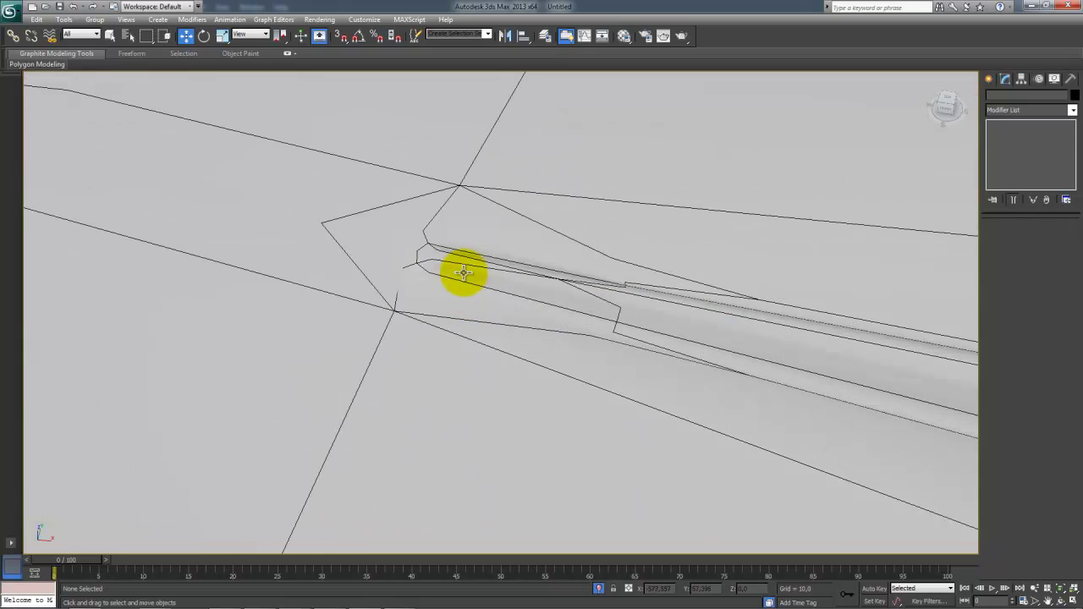
# Step: Select the blade, move its MeshSmooth modifier above Symmetry in the modifier stack and turn MeshSmooth's effect off
pyautogui.click(462, 275)
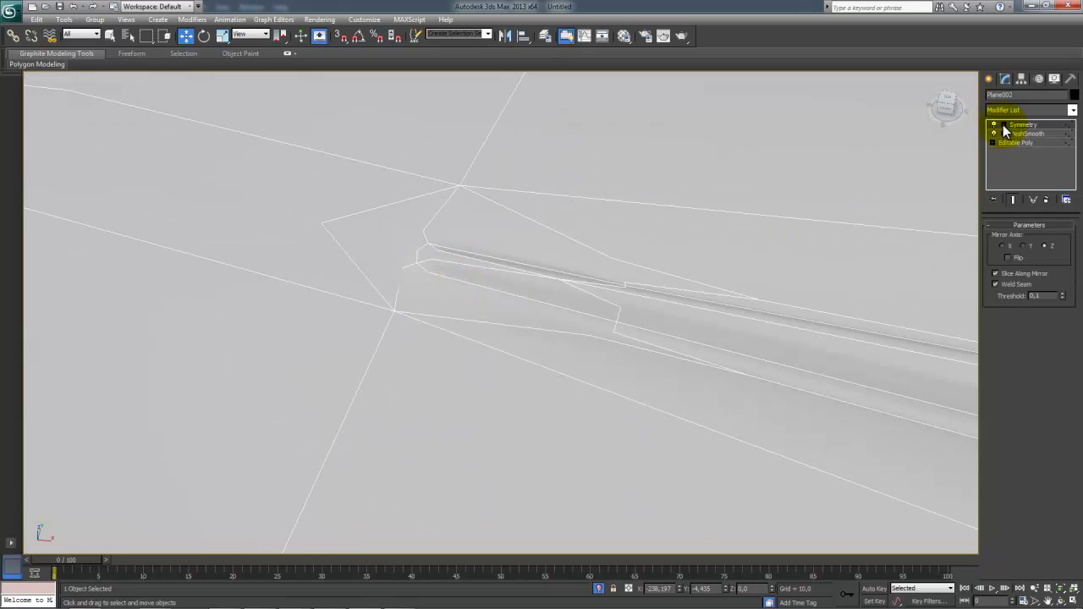
pyautogui.moveTo(1018, 136); pyautogui.dragTo(1018, 126)
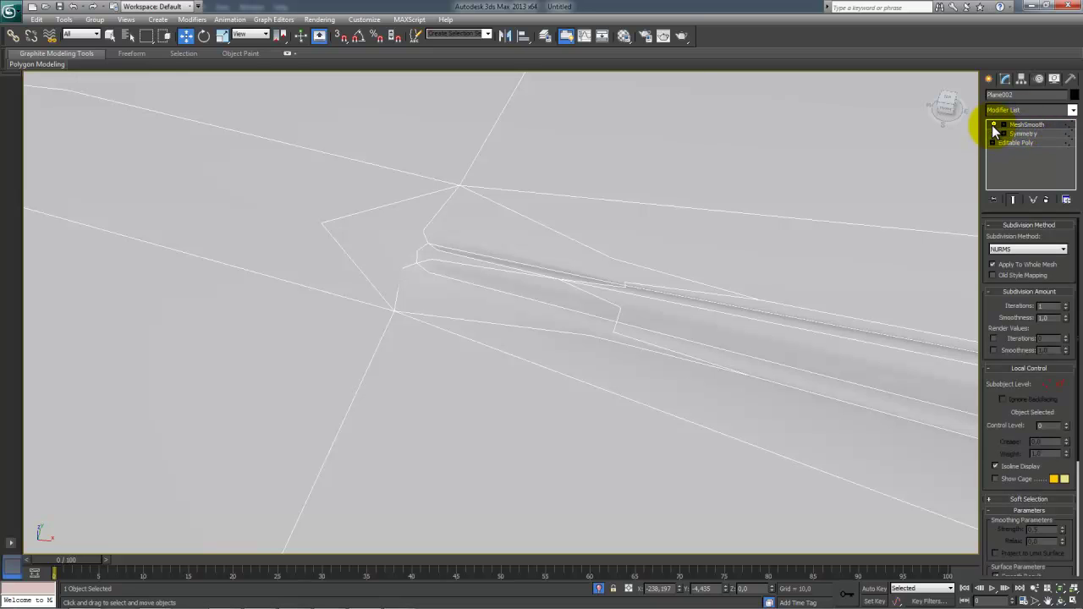
pyautogui.click(994, 125)
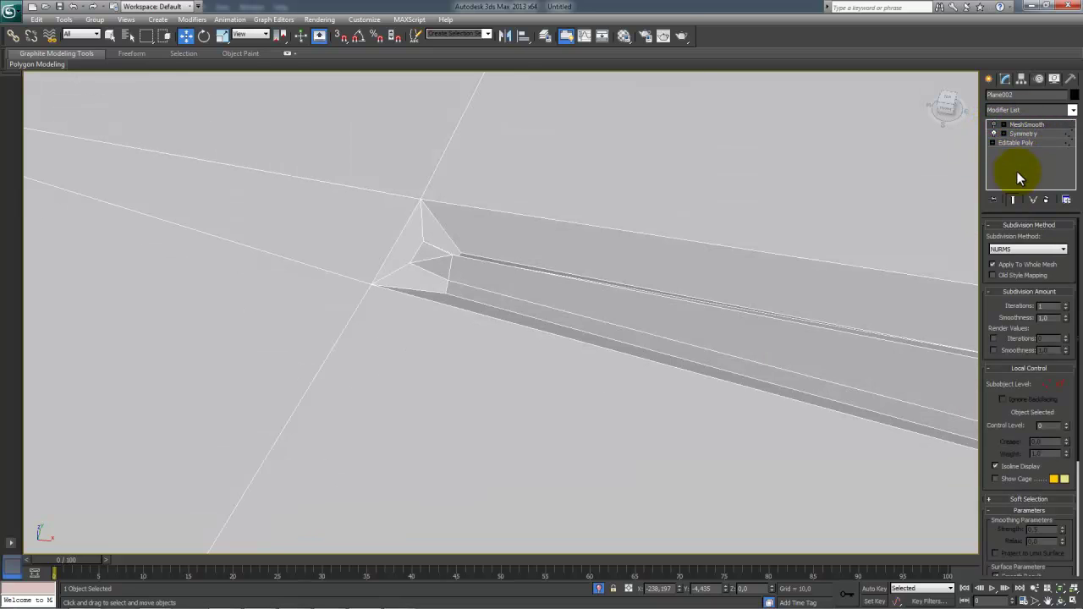
# Step: Return to the Editable Poly's vertices and examine how the faces meet at the groove's end near the tip
pyautogui.click(1019, 143)
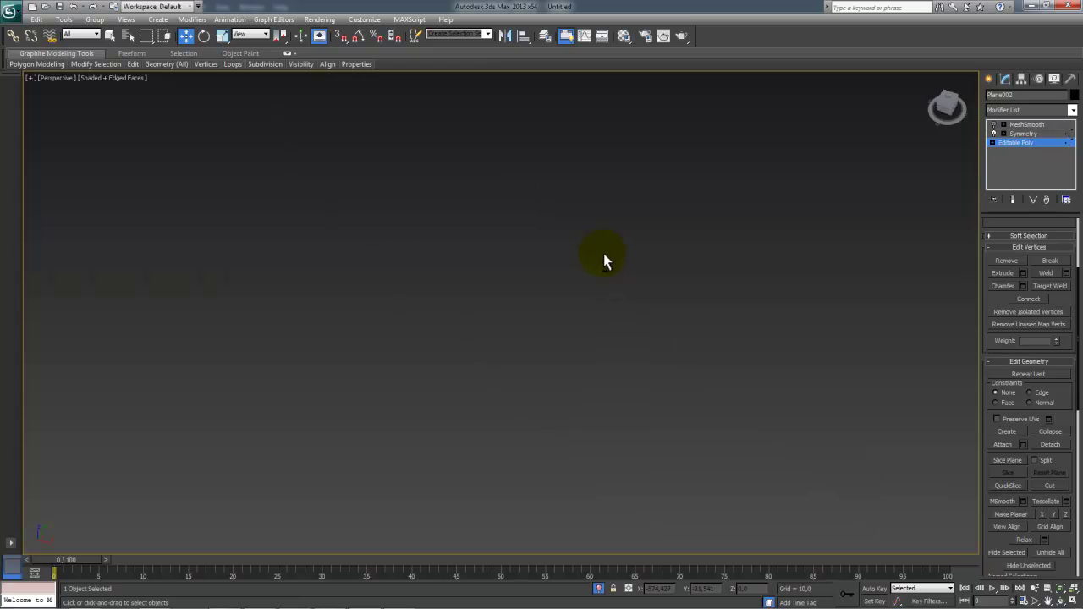
pyautogui.moveTo(687, 214); pyautogui.dragTo(548, 411, button='middle')
pyautogui.scroll(-3, 594, 259)
pyautogui.moveTo(594, 260); pyautogui.dragTo(436, 451, button='middle')
pyautogui.scroll(2, 530, 247)
pyautogui.moveTo(517, 298); pyautogui.dragTo(471, 415, button='middle')
pyautogui.scroll(4, 479, 398)
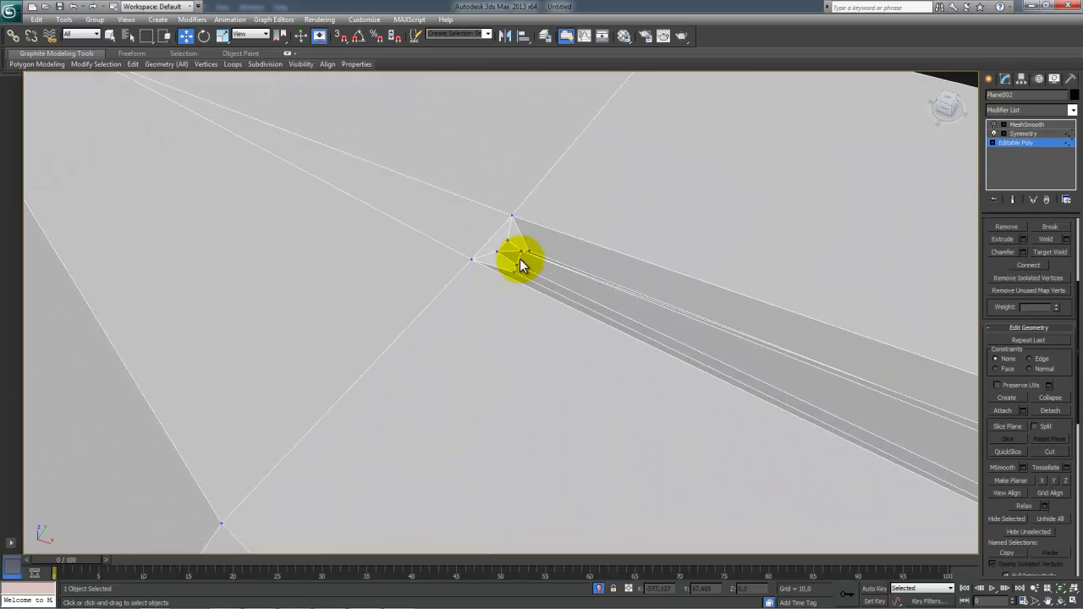
pyautogui.scroll(-5, 518, 252)
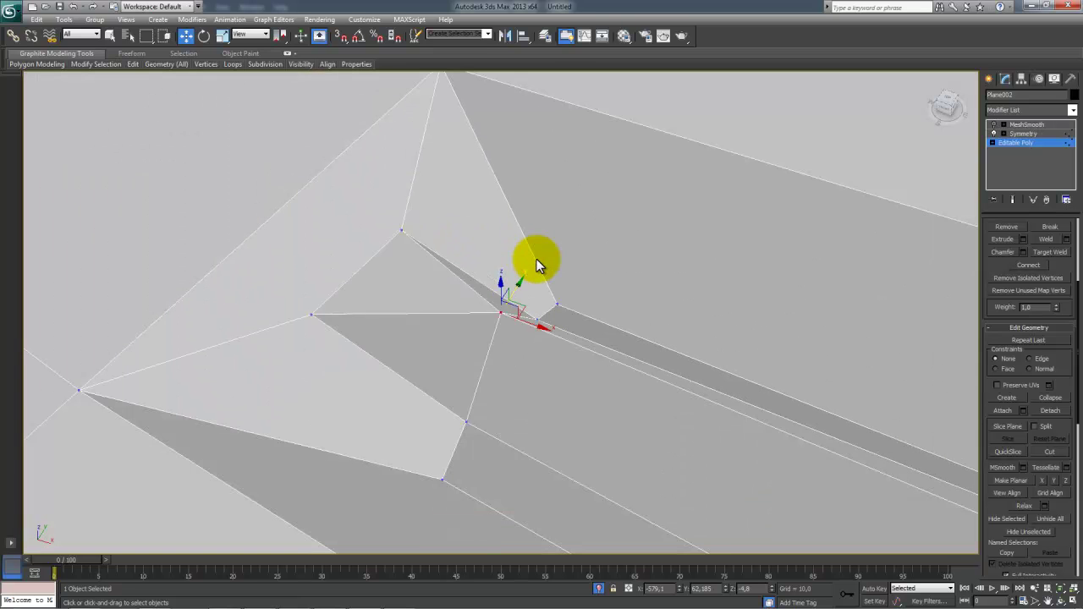
pyautogui.moveTo(518, 261)
pyautogui.keyDown('alt'); pyautogui.mouseDown(button='middle')
pyautogui.moveTo(474, 242)
pyautogui.moveTo(522, 245)
pyautogui.moveTo(443, 223)
pyautogui.moveTo(523, 230)
pyautogui.moveTo(519, 261)
pyautogui.moveTo(497, 262)
pyautogui.mouseUp(button='middle'); pyautogui.keyUp('alt')
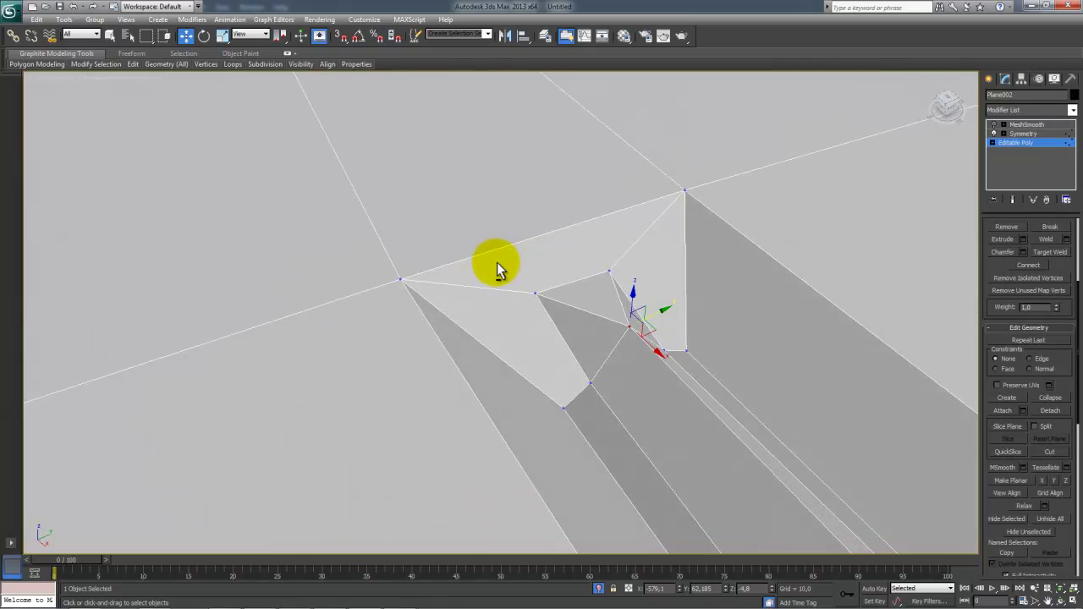
pyautogui.scroll(4, 566, 284)
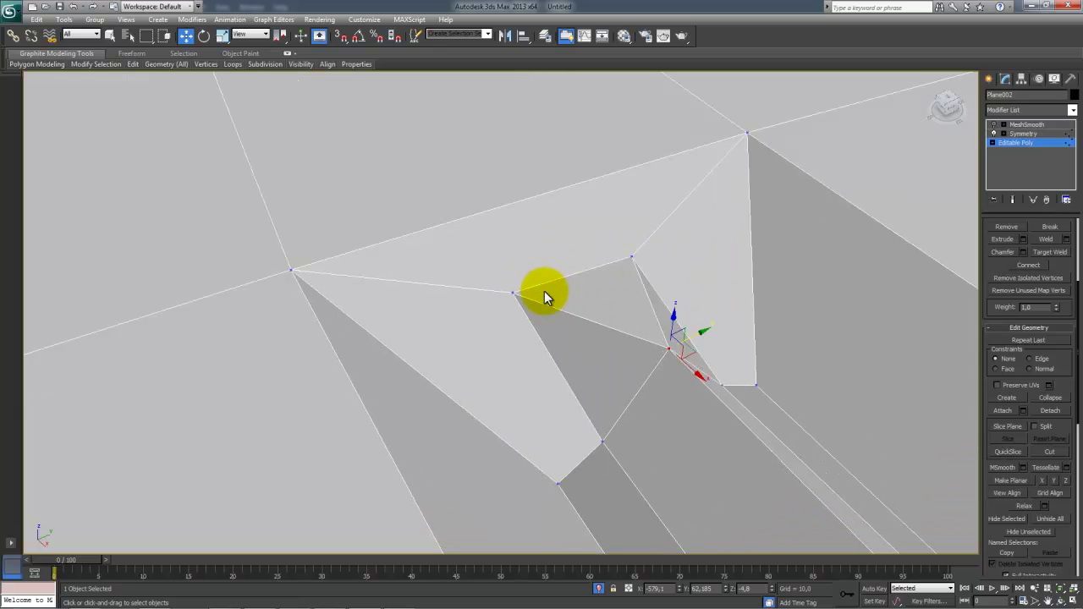
pyautogui.scroll(-7, 544, 291)
pyautogui.moveTo(436, 206); pyautogui.dragTo(579, 405, button='middle')
pyautogui.scroll(-6, 540, 352)
pyautogui.moveTo(540, 352); pyautogui.dragTo(579, 304, button='middle')
pyautogui.scroll(7, 469, 255)
pyautogui.scroll(6, 512, 325)
pyautogui.scroll(-4, 519, 323)
pyautogui.scroll(2, 519, 323)
# Step: Delete the two triangular polygons that close the ridge's end near the tip
pyautogui.press('2')
pyautogui.click(522, 360)
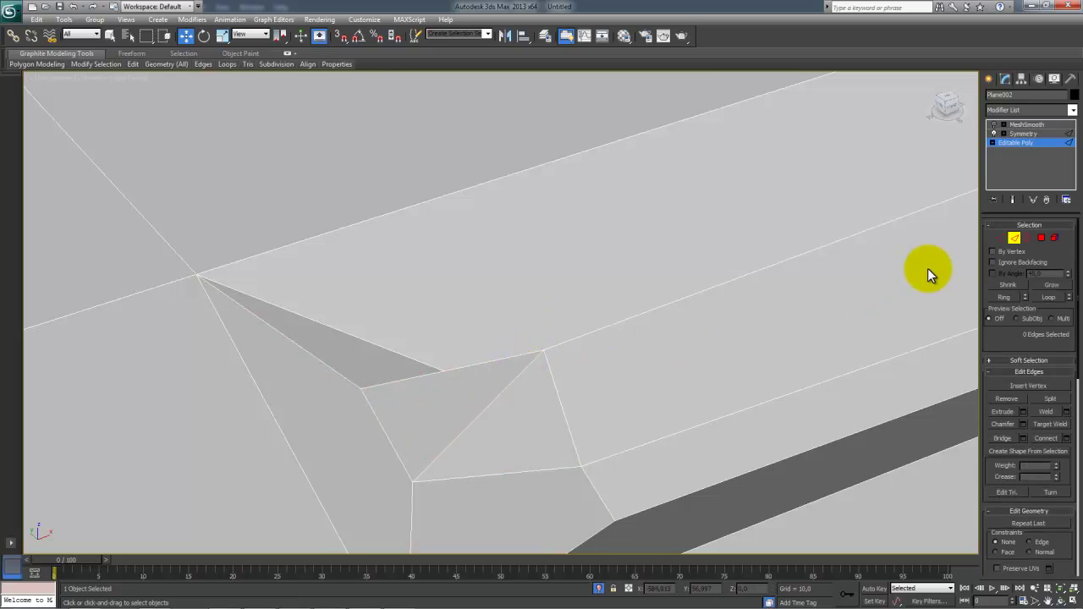
pyautogui.click(1042, 238)
pyautogui.click(448, 399)
pyautogui.keyDown('ctrl'); pyautogui.click(508, 406); pyautogui.keyUp('ctrl')
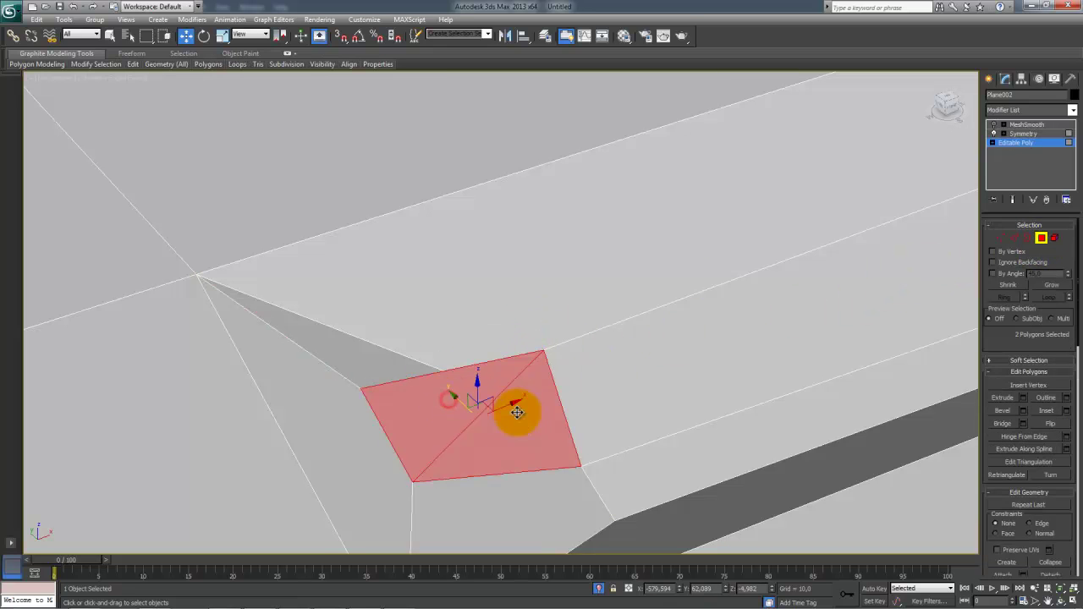
pyautogui.press('Delete')
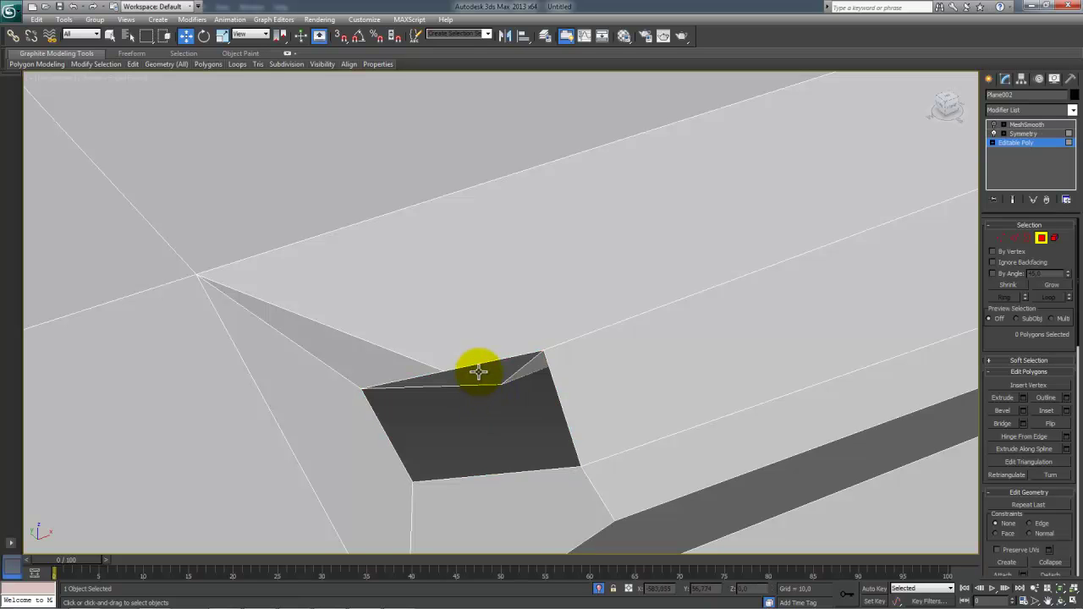
# Step: Chamfer the edge loop along the ridge's peak by 0.196 with one segment
pyautogui.press('2')
pyautogui.doubleClick(611, 324)
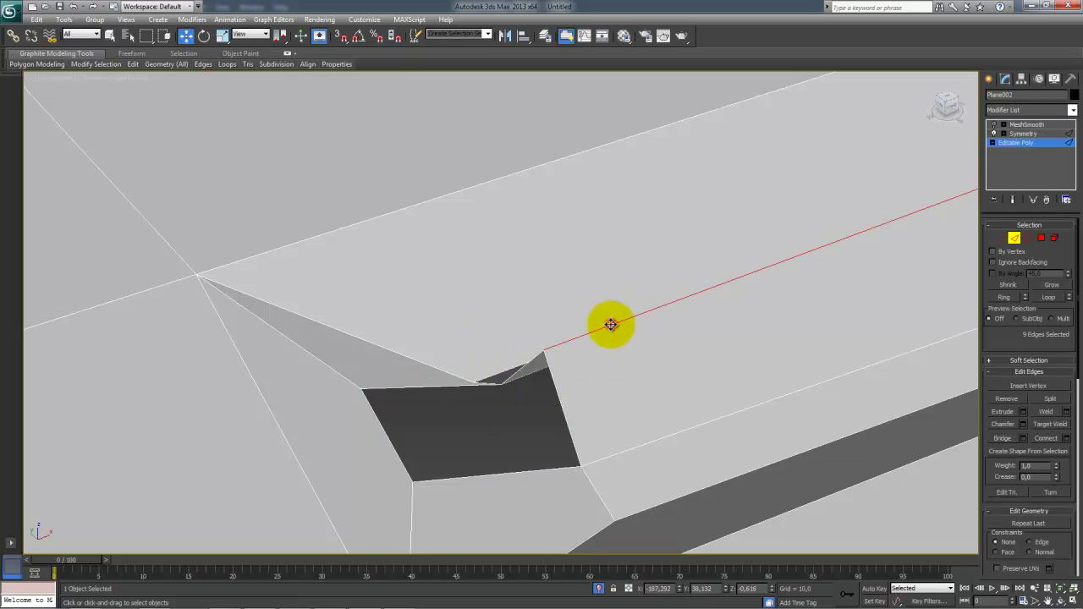
pyautogui.scroll(-5, 646, 349)
pyautogui.moveTo(783, 329); pyautogui.dragTo(766, 374, button='middle')
pyautogui.scroll(-3, 702, 326)
pyautogui.scroll(3, 800, 370)
pyautogui.moveTo(397, 415); pyautogui.dragTo(616, 308, button='middle')
pyautogui.scroll(4, 555, 279)
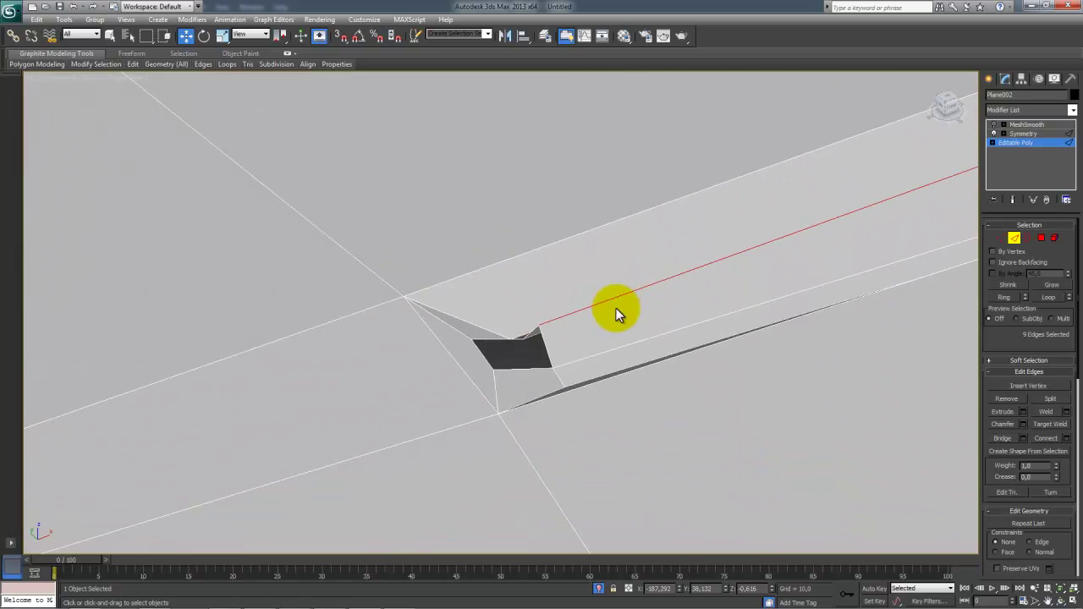
pyautogui.click(1024, 424)
pyautogui.scroll(3, 616, 334)
pyautogui.moveTo(617, 334); pyautogui.dragTo(581, 300, button='middle')
pyautogui.click(512, 338)
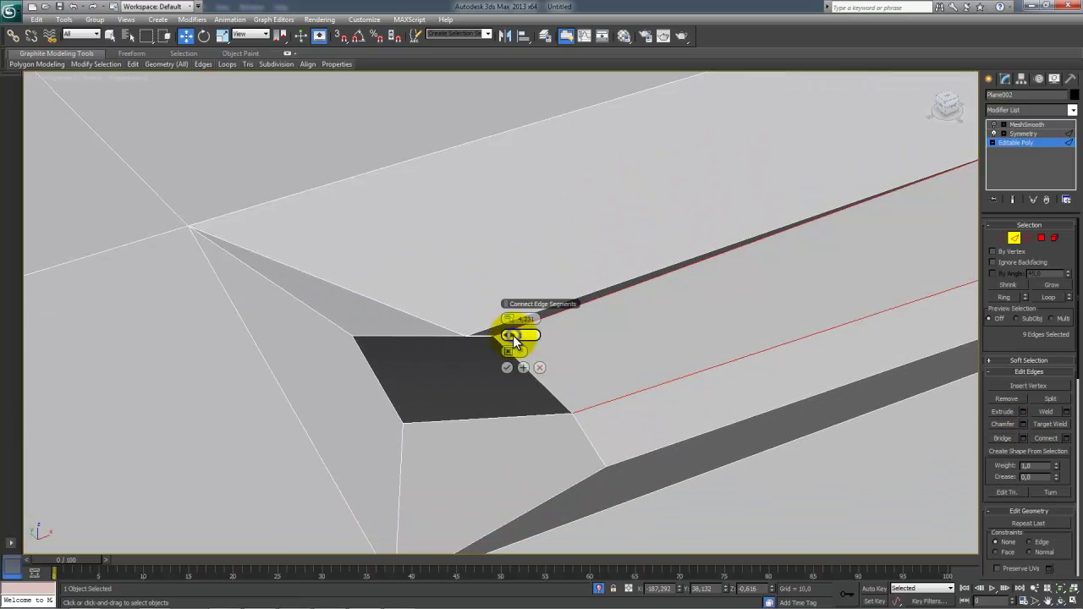
pyautogui.rightClick(514, 319)
pyautogui.moveTo(514, 319); pyautogui.dragTo(518, 321)
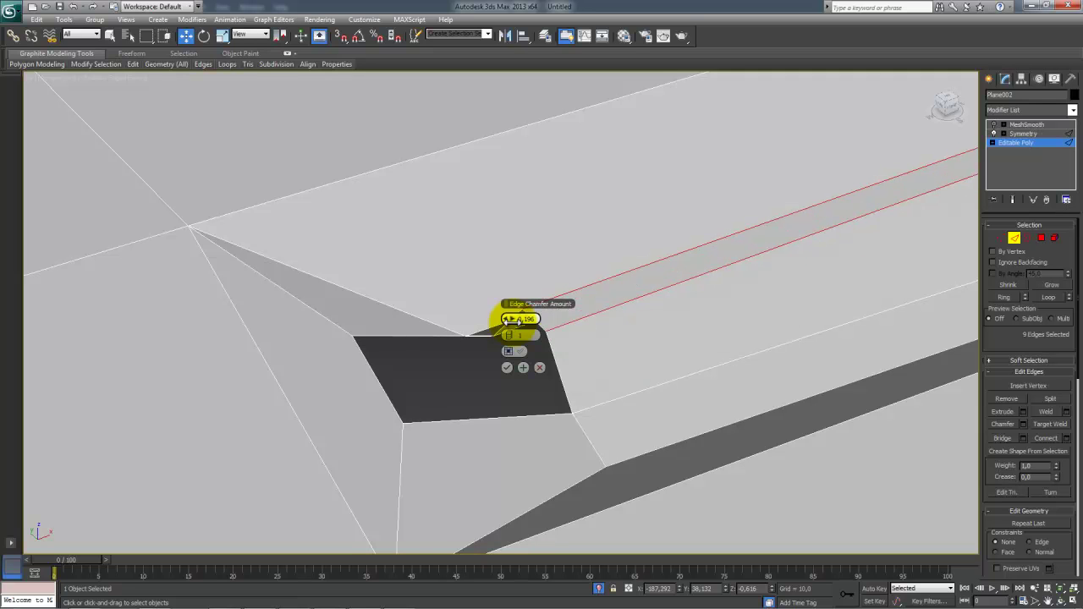
pyautogui.click(507, 368)
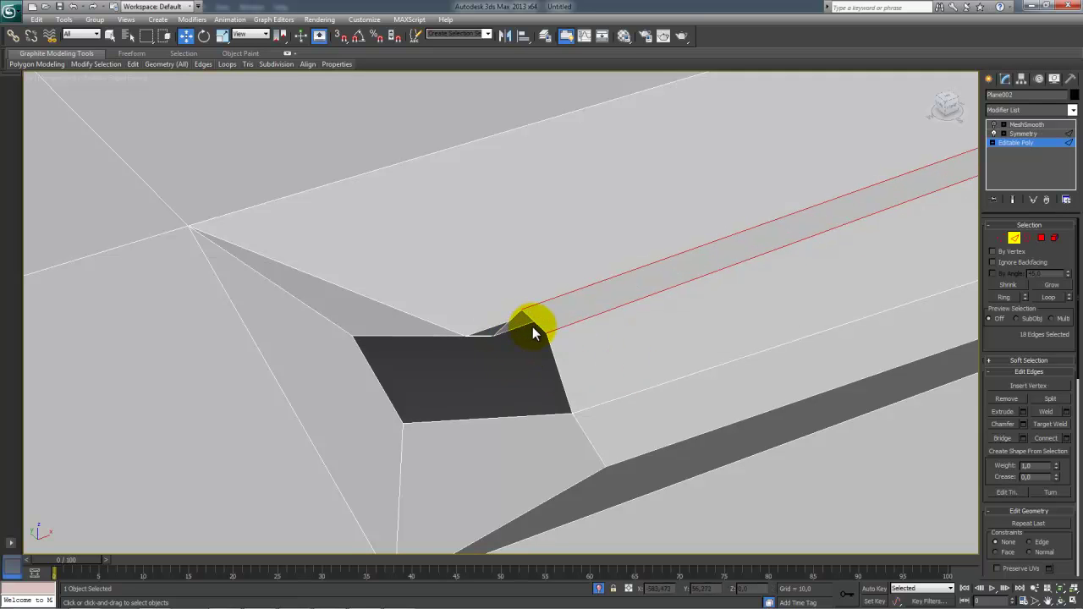
# Step: Bridge the short edge at the chamfered ridge's end to the opposite edge of the open hole
pyautogui.click(536, 323)
pyautogui.keyDown('alt'); pyautogui.moveTo(537, 316); pyautogui.dragTo(477, 222, button='middle'); pyautogui.keyUp('alt')
pyautogui.keyDown('ctrl'); pyautogui.click(486, 190); pyautogui.keyUp('ctrl')
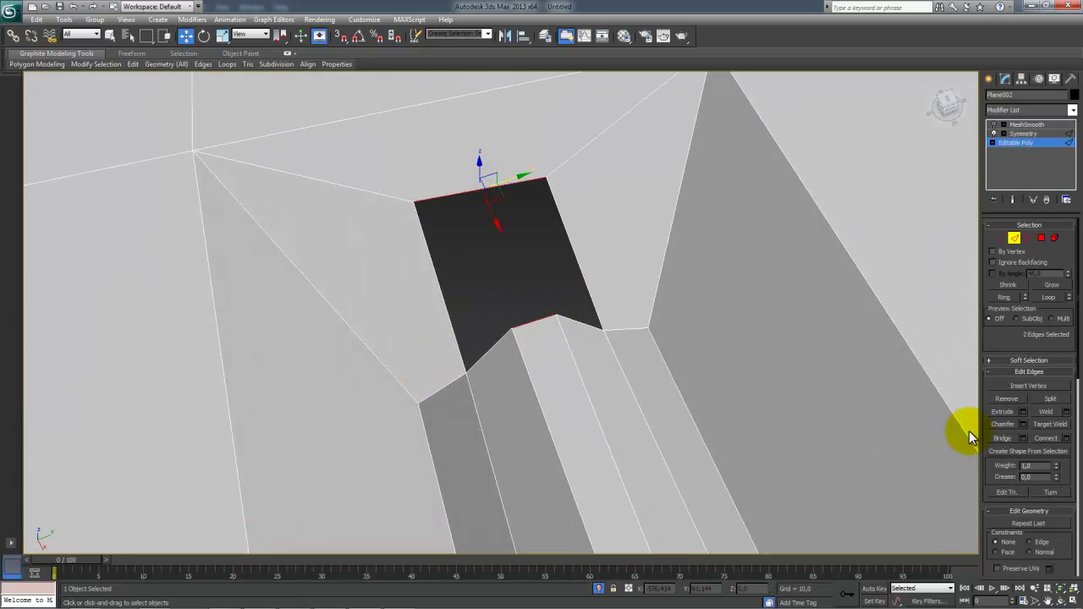
pyautogui.click(999, 441)
pyautogui.keyDown('alt'); pyautogui.moveTo(846, 442); pyautogui.dragTo(732, 442, button='middle'); pyautogui.keyUp('alt')
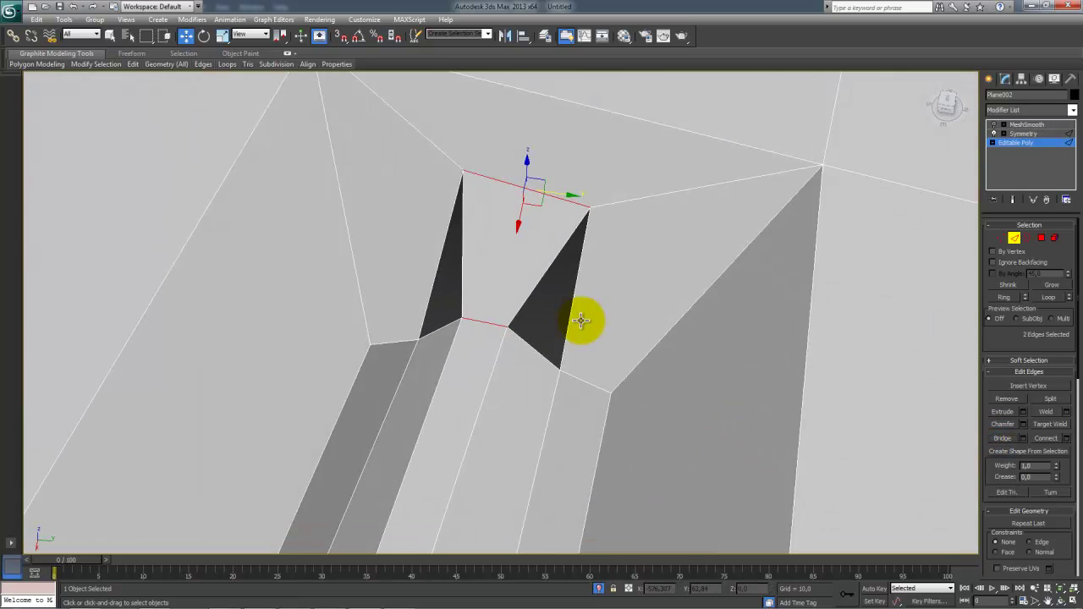
# Step: Cap the two triangular holes on either side of the new bridge at the ridge's end
pyautogui.press('3')
pyautogui.click(570, 310)
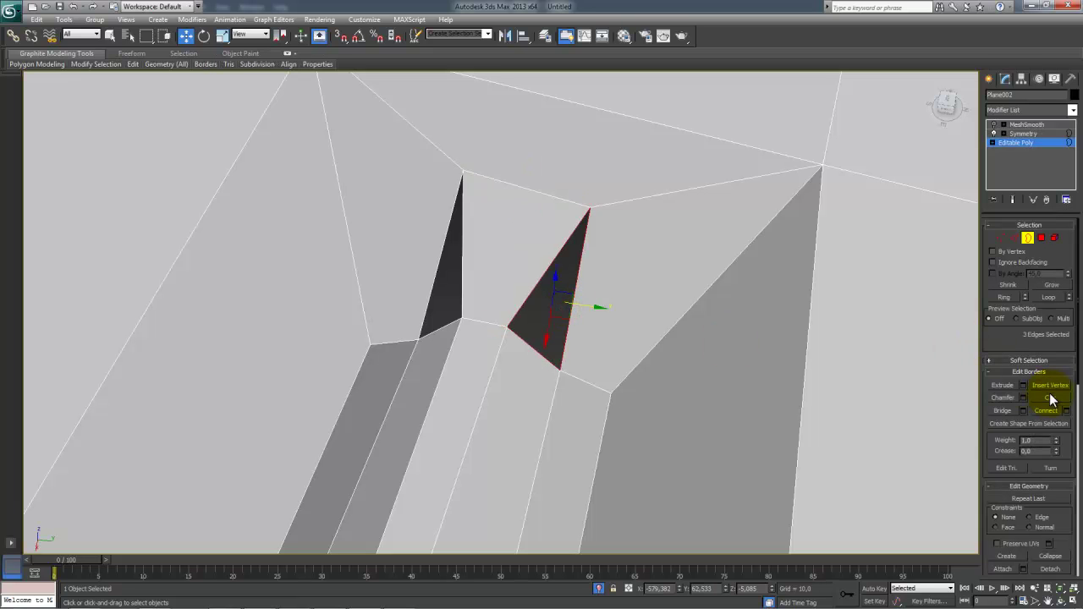
pyautogui.click(558, 286)
pyautogui.keyDown('alt'); pyautogui.moveTo(527, 300); pyautogui.dragTo(608, 315, button='middle'); pyautogui.keyUp('alt')
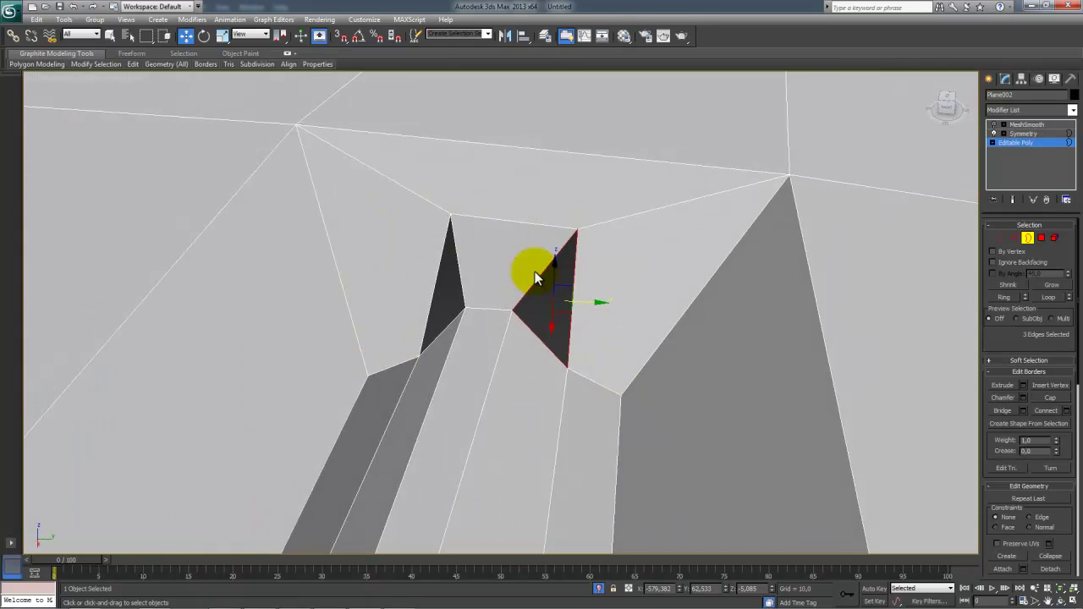
pyautogui.moveTo(702, 271)
pyautogui.keyDown('alt'); pyautogui.mouseDown(button='middle')
pyautogui.moveTo(682, 296)
pyautogui.moveTo(646, 293)
pyautogui.moveTo(717, 288)
pyautogui.moveTo(690, 288)
pyautogui.mouseUp(button='middle'); pyautogui.keyUp('alt')
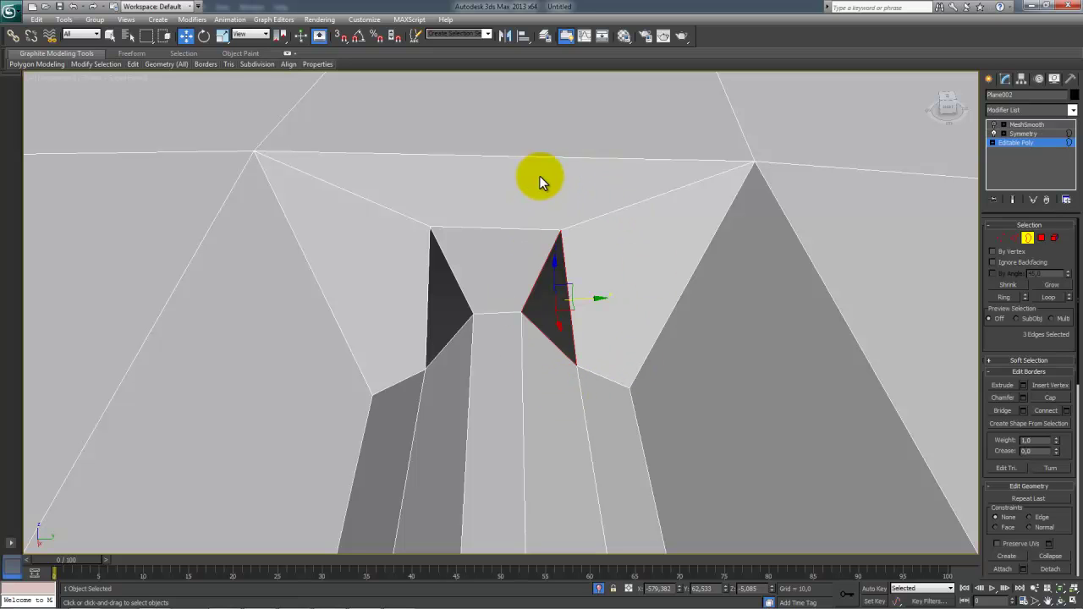
pyautogui.click(1051, 398)
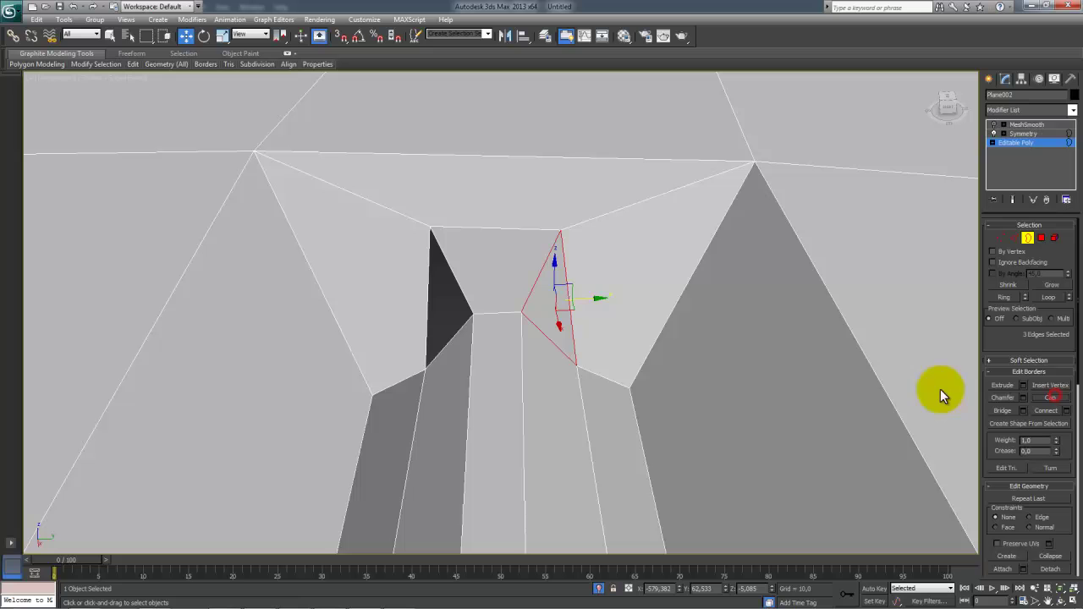
pyautogui.click(459, 292)
pyautogui.click(1049, 398)
# Step: Scale the bridge's tip-side edge narrower, and slightly narrow the outer edge closing the groove's end
pyautogui.keyDown('alt'); pyautogui.moveTo(669, 382); pyautogui.dragTo(576, 352, button='middle'); pyautogui.keyUp('alt')
pyautogui.press('1')
pyautogui.press('2')
pyautogui.click(473, 230)
pyautogui.press('r')
pyautogui.moveTo(529, 230); pyautogui.dragTo(430, 234)
pyautogui.click(478, 161)
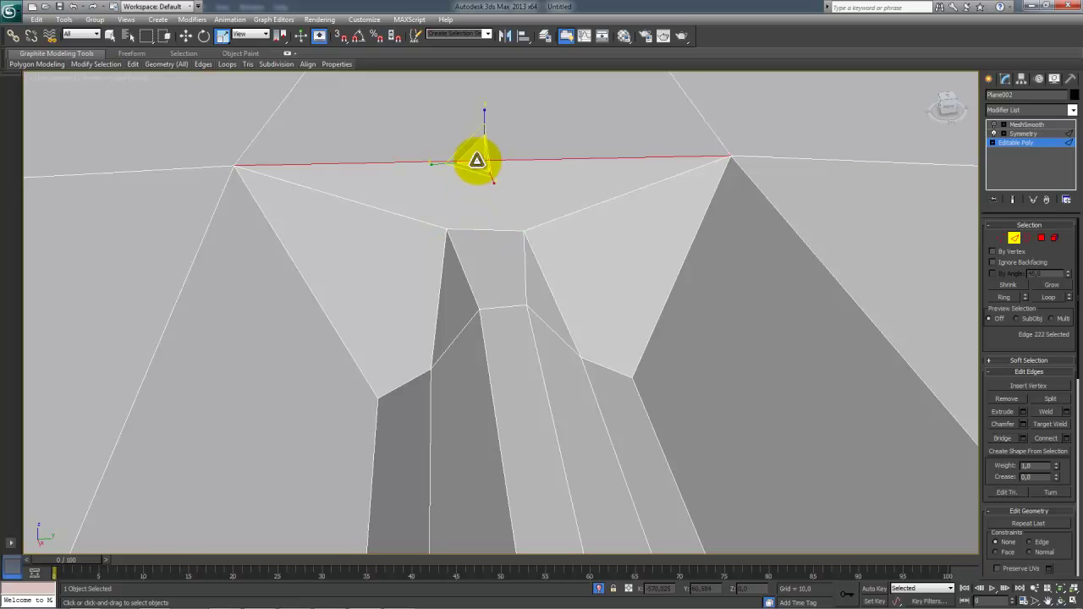
pyautogui.moveTo(441, 165); pyautogui.dragTo(452, 164)
# Step: Select the cross-edge rings of the groove's two outer side walls and convert them to a polygon selection
pyautogui.keyDown('alt'); pyautogui.moveTo(451, 164); pyautogui.dragTo(604, 354, button='middle'); pyautogui.keyUp('alt')
pyautogui.scroll(5, 576, 330)
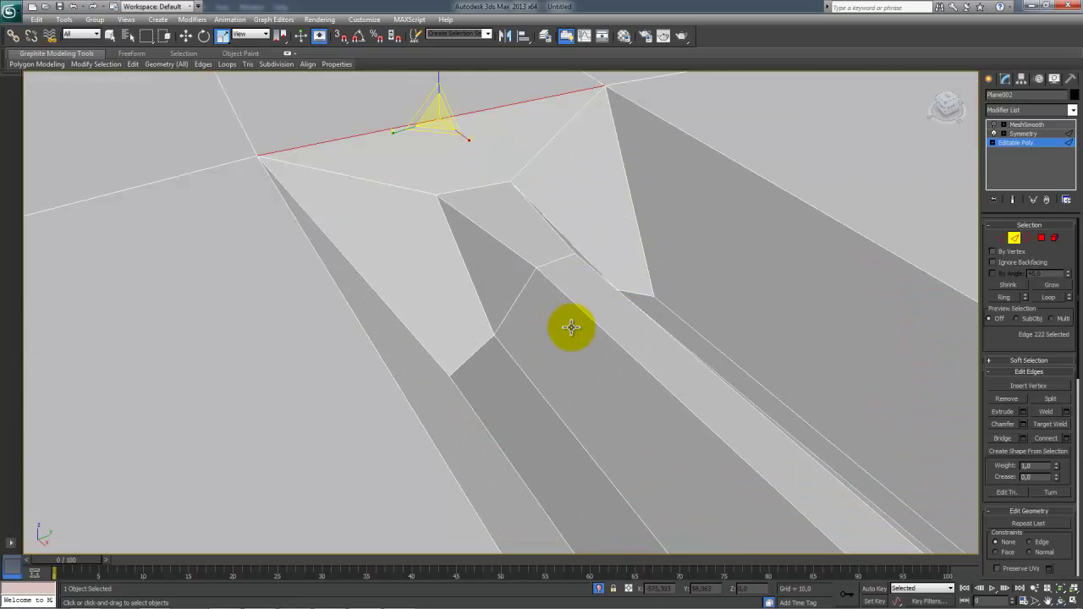
pyautogui.scroll(-5, 571, 327)
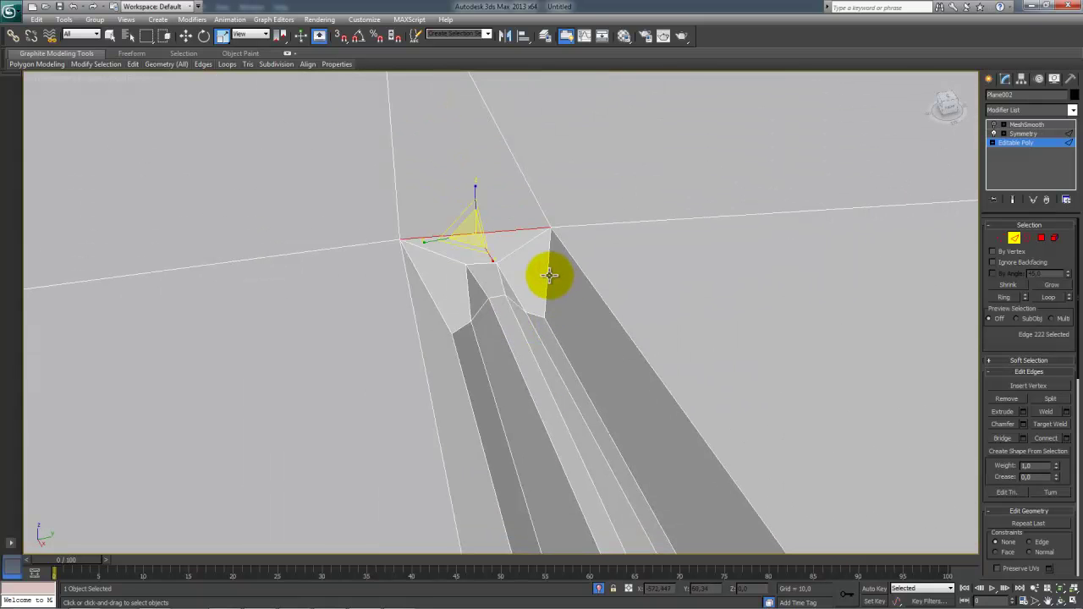
pyautogui.moveTo(577, 296)
pyautogui.keyDown('alt'); pyautogui.mouseDown(button='middle')
pyautogui.moveTo(615, 305)
pyautogui.moveTo(595, 305)
pyautogui.mouseUp(button='middle'); pyautogui.keyUp('alt')
pyautogui.keyDown('alt'); pyautogui.moveTo(456, 340); pyautogui.dragTo(642, 385, button='middle'); pyautogui.keyUp('alt')
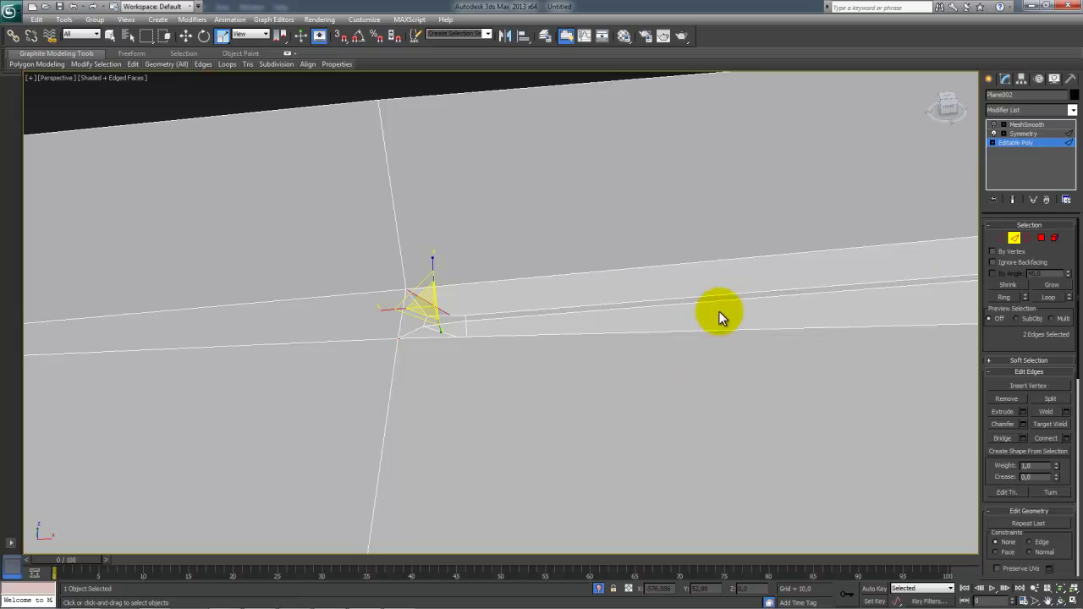
pyautogui.moveTo(804, 313); pyautogui.dragTo(471, 358, button='middle')
pyautogui.keyDown('ctrl'); pyautogui.click(1043, 240); pyautogui.keyUp('ctrl')
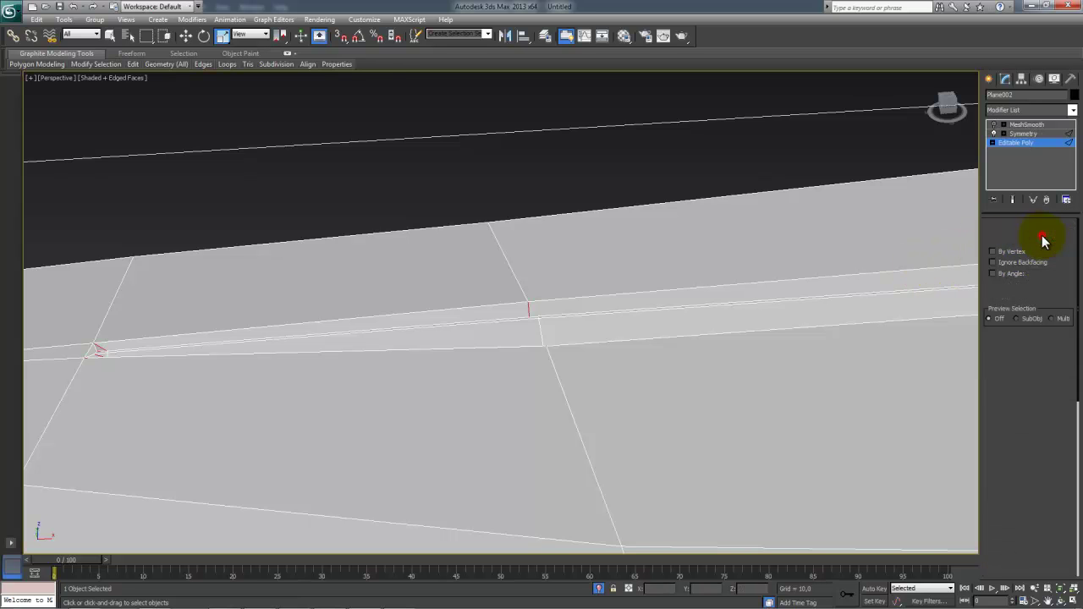
# Step: Inspect the selected side-wall polygons along the full length of the groove and around its bend
pyautogui.scroll(3, 565, 343)
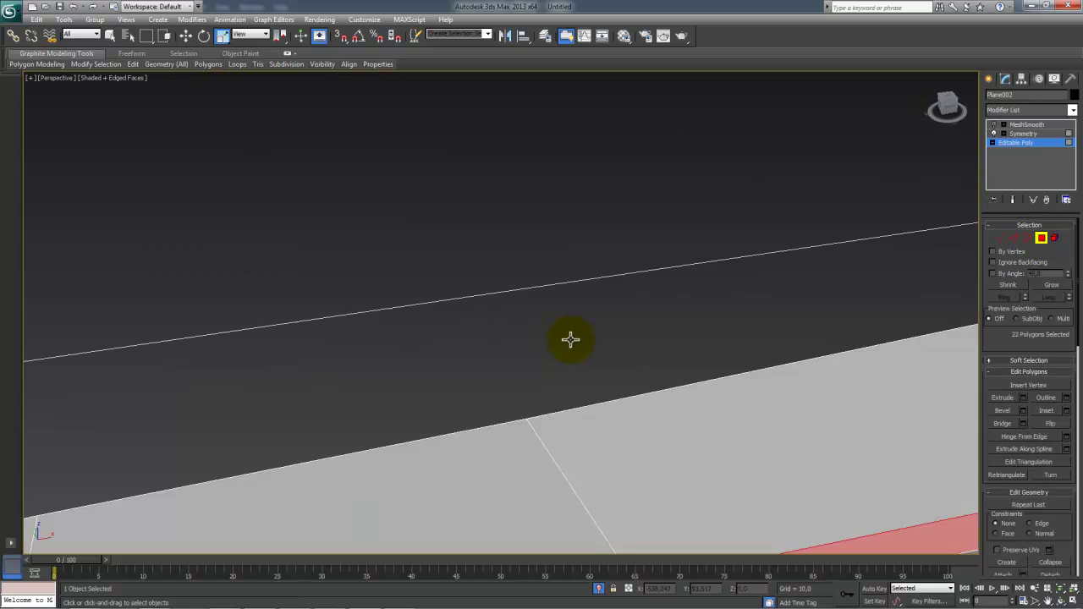
pyautogui.scroll(-3, 572, 342)
pyautogui.moveTo(561, 340); pyautogui.dragTo(319, 322, button='middle')
pyautogui.scroll(-1, 319, 321)
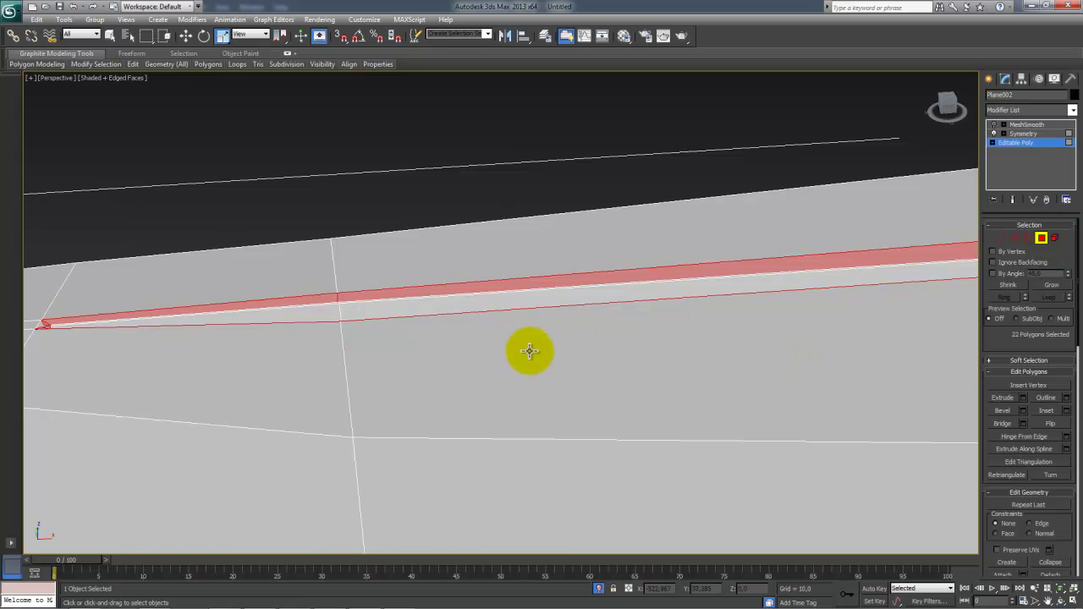
pyautogui.keyDown('alt'); pyautogui.moveTo(530, 353); pyautogui.dragTo(506, 352, button='middle'); pyautogui.keyUp('alt')
pyautogui.scroll(-3, 506, 351)
pyautogui.moveTo(779, 353); pyautogui.dragTo(157, 269, button='middle')
pyautogui.moveTo(776, 247); pyautogui.dragTo(503, 220, button='middle')
pyautogui.moveTo(882, 281); pyautogui.dragTo(795, 333, button='middle')
pyautogui.scroll(3, 759, 336)
pyautogui.scroll(-2, 762, 336)
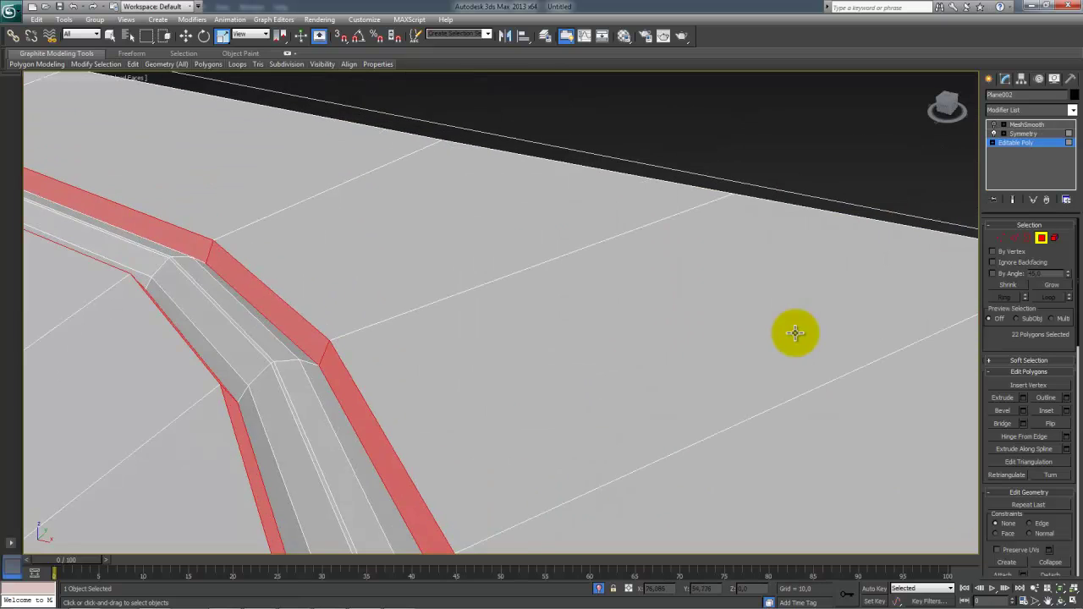
pyautogui.moveTo(314, 310); pyautogui.dragTo(1028, 450, button='middle')
pyautogui.moveTo(142, 312); pyautogui.dragTo(761, 476, button='middle')
pyautogui.moveTo(239, 356); pyautogui.dragTo(396, 338, button='middle')
pyautogui.scroll(-1, 669, 442)
# Step: Add the groove's end polygon near the tip to the selection and remove the two small triangles beside the ridge
pyautogui.press('1')
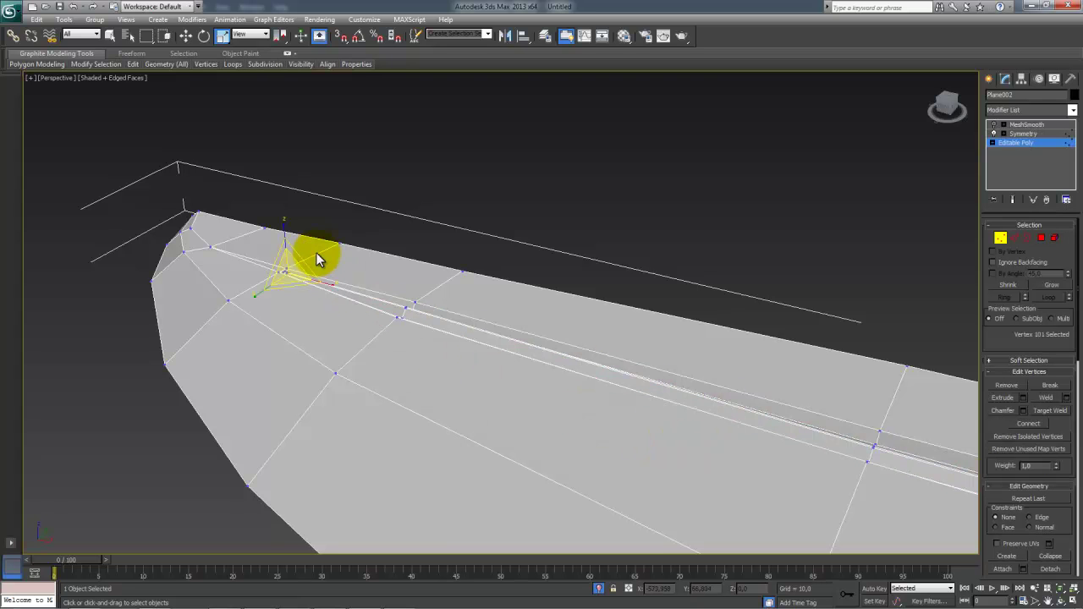
pyautogui.moveTo(314, 246); pyautogui.dragTo(252, 290)
pyautogui.scroll(4, 279, 301)
pyautogui.keyDown('alt'); pyautogui.moveTo(279, 301); pyautogui.dragTo(573, 428, button='middle'); pyautogui.keyUp('alt')
pyautogui.scroll(4, 578, 428)
pyautogui.moveTo(523, 313); pyautogui.dragTo(581, 394, button='middle')
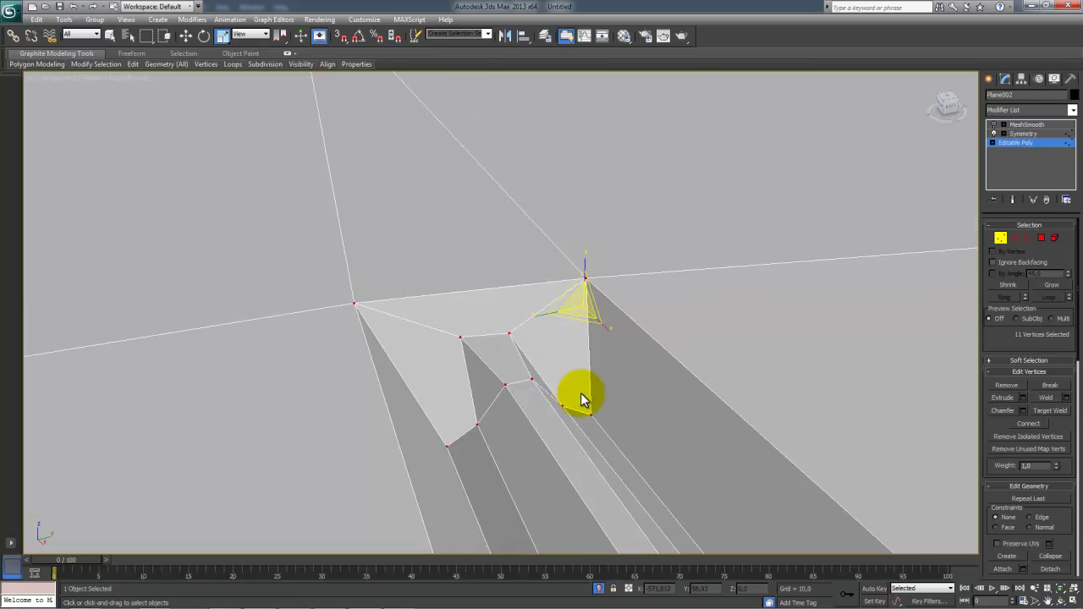
pyautogui.press('4')
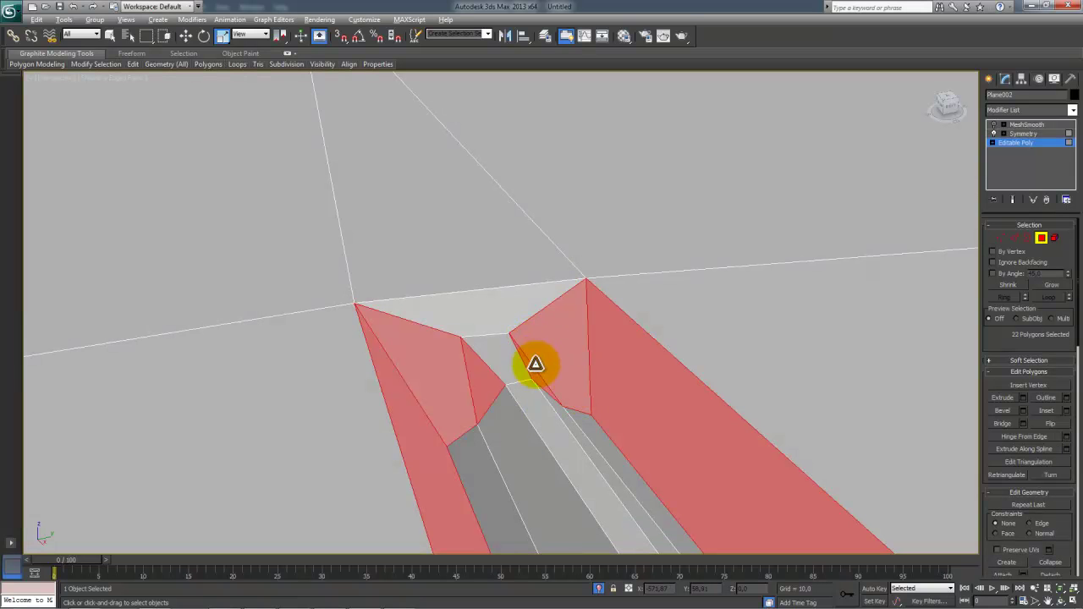
pyautogui.keyDown('ctrl'); pyautogui.click(479, 317); pyautogui.keyUp('ctrl')
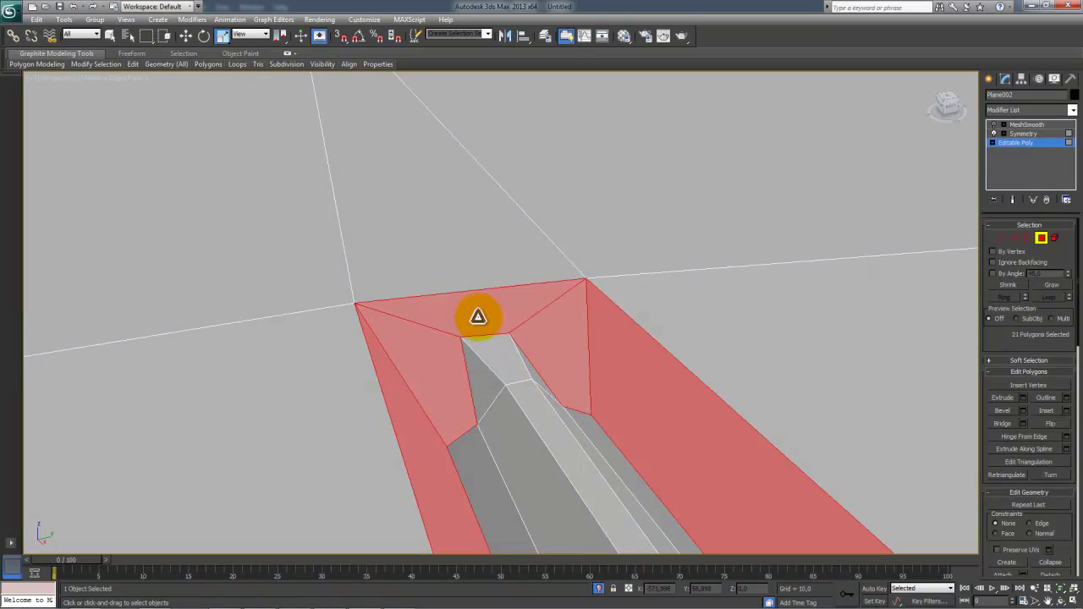
pyautogui.scroll(-3, 621, 451)
pyautogui.keyDown('alt'); pyautogui.moveTo(656, 442); pyautogui.dragTo(358, 428, button='middle'); pyautogui.keyUp('alt')
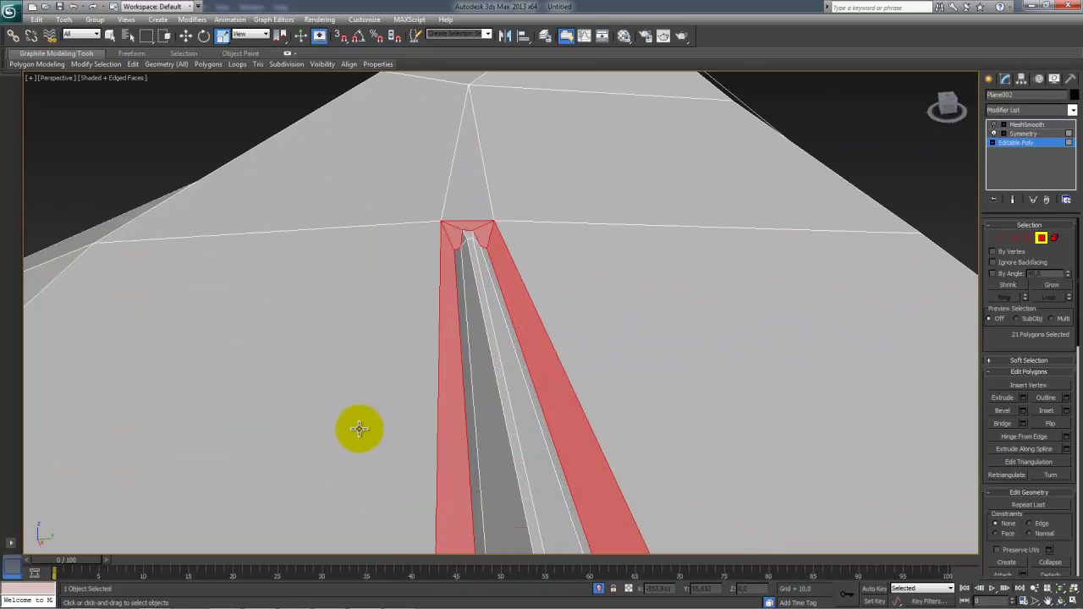
# Step: Auto-smooth the selected groove-wall polygons with a threshold of 45 to assign their smoothing groups
pyautogui.scroll(-10, 989, 344)
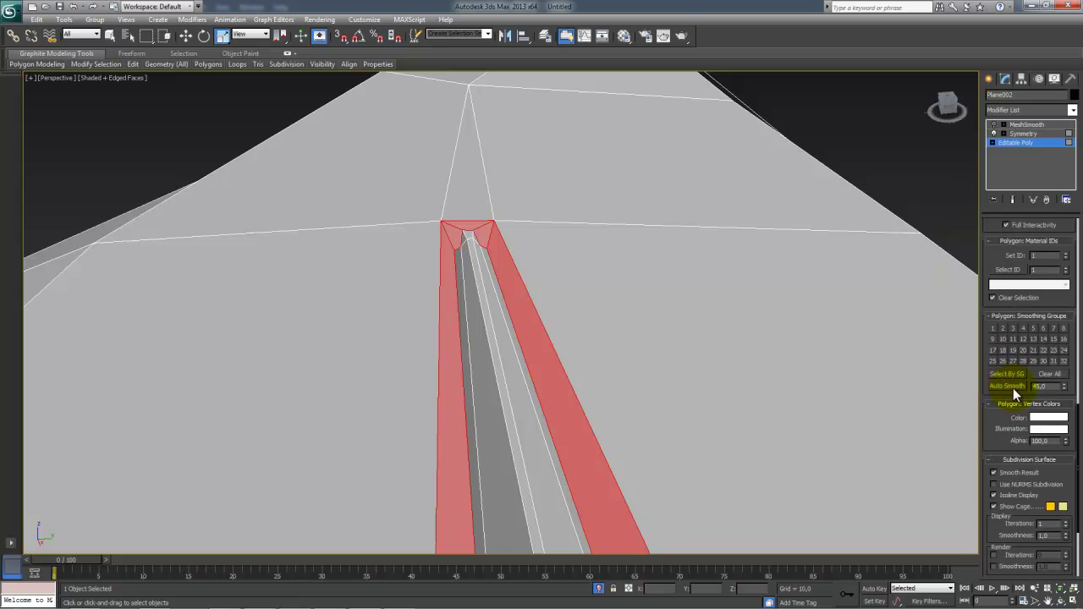
pyautogui.scroll(-3, 1012, 389)
pyautogui.scroll(2, 1007, 373)
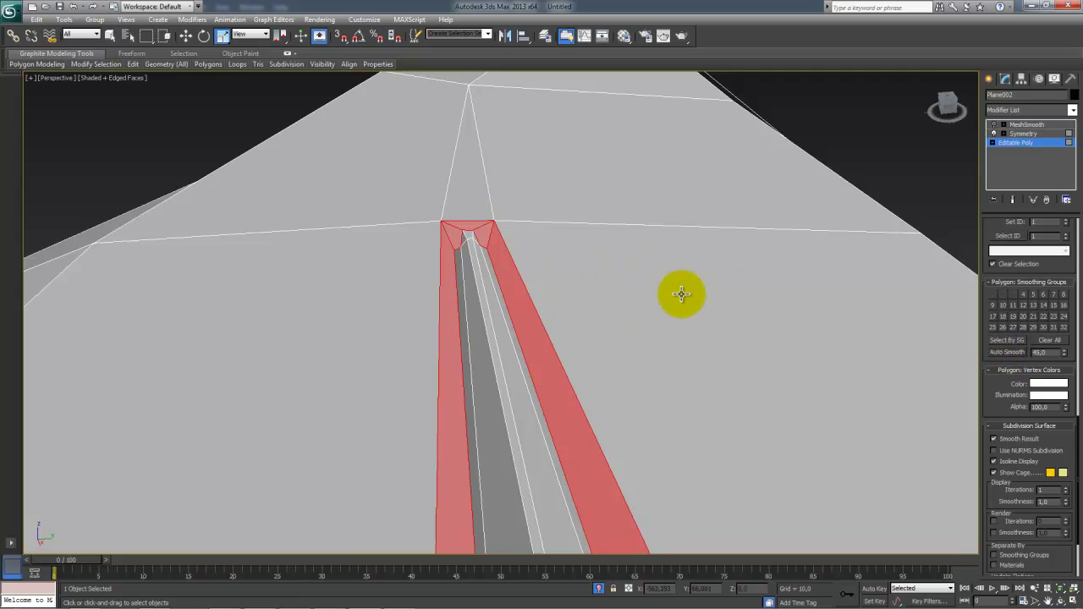
# Step: Turn MeshSmooth back on and set its surface to separate by smoothing groups
pyautogui.click(940, 186)
pyautogui.click(1020, 125)
pyautogui.click(995, 126)
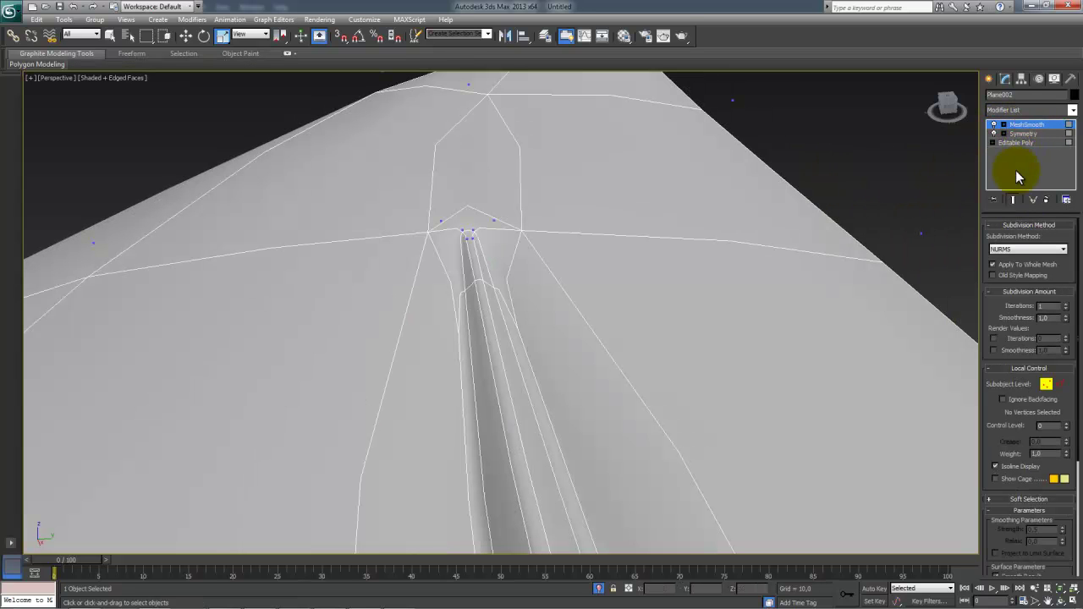
pyautogui.click(1025, 124)
pyautogui.moveTo(1003, 317); pyautogui.dragTo(1005, 250)
pyautogui.moveTo(1013, 308); pyautogui.dragTo(1014, 285)
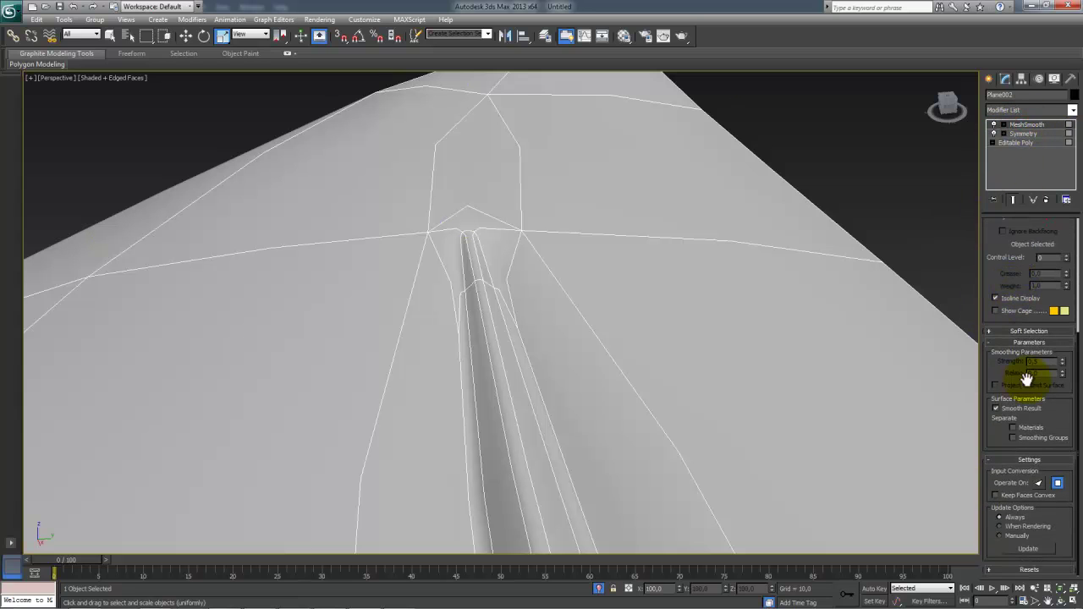
pyautogui.click(1013, 438)
# Step: Examine the smoothed groove and its tip end in plain shading without edged faces
pyautogui.keyDown('alt'); pyautogui.moveTo(617, 319); pyautogui.dragTo(636, 365, button='middle'); pyautogui.keyUp('alt')
pyautogui.click(734, 290)
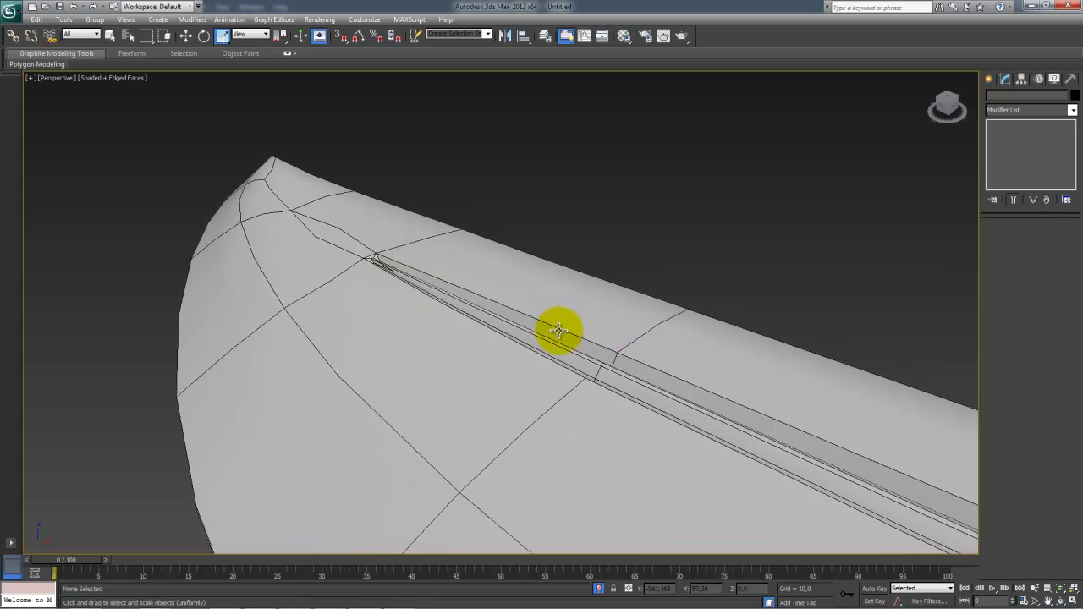
pyautogui.moveTo(479, 344)
pyautogui.keyDown('alt'); pyautogui.mouseDown(button='middle')
pyautogui.moveTo(503, 355)
pyautogui.moveTo(457, 337)
pyautogui.moveTo(474, 327)
pyautogui.mouseUp(button='middle'); pyautogui.keyUp('alt')
pyautogui.press('F4')
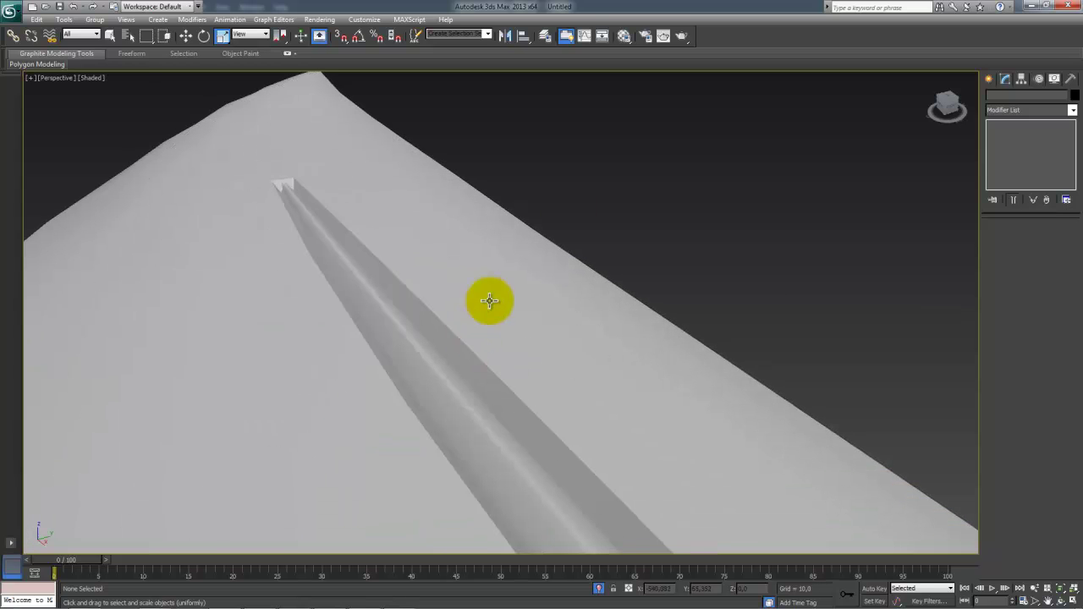
pyautogui.keyDown('alt'); pyautogui.moveTo(452, 261); pyautogui.dragTo(500, 287, button='middle'); pyautogui.keyUp('alt')
pyautogui.moveTo(344, 295); pyautogui.dragTo(627, 293, button='middle')
pyautogui.scroll(5, 430, 271)
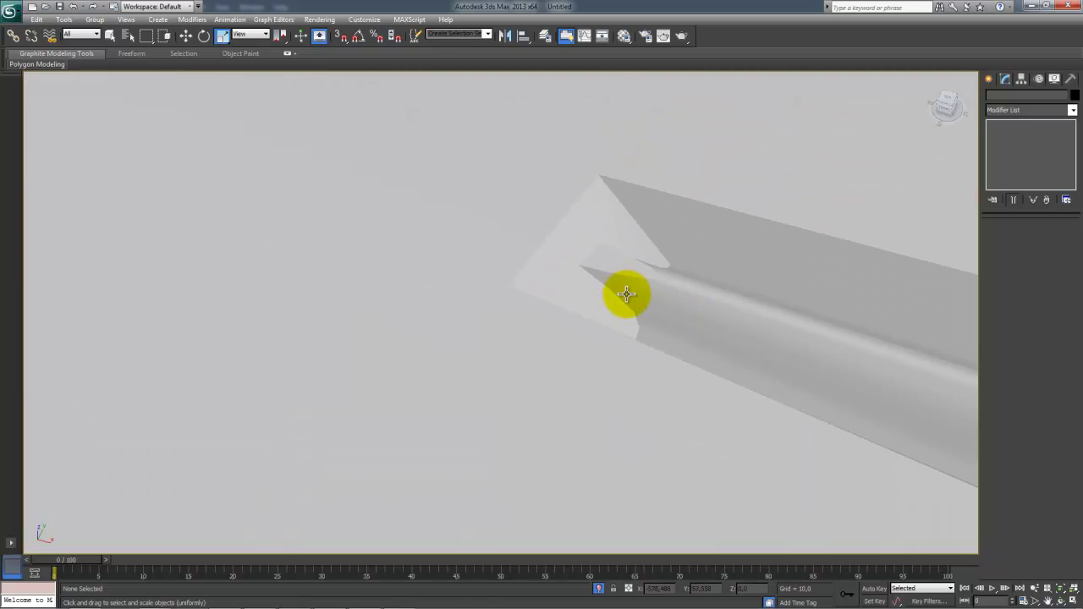
pyautogui.scroll(-6, 626, 295)
pyautogui.scroll(3, 682, 313)
pyautogui.keyDown('alt'); pyautogui.moveTo(647, 313); pyautogui.dragTo(622, 310, button='middle'); pyautogui.keyUp('alt')
pyautogui.moveTo(518, 264); pyautogui.dragTo(532, 264, button='middle')
pyautogui.scroll(3, 532, 263)
pyautogui.scroll(1, 532, 263)
pyautogui.scroll(-1, 532, 264)
pyautogui.moveTo(451, 246); pyautogui.dragTo(528, 285, button='middle')
pyautogui.scroll(2, 483, 264)
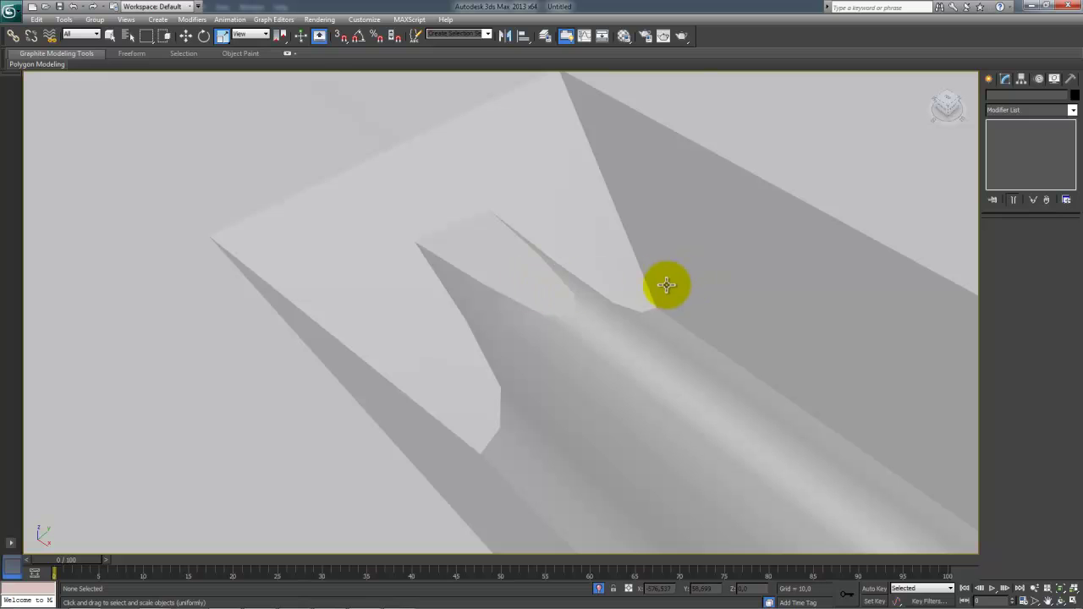
pyautogui.moveTo(460, 279); pyautogui.dragTo(459, 288, button='middle')
pyautogui.scroll(-1, 471, 280)
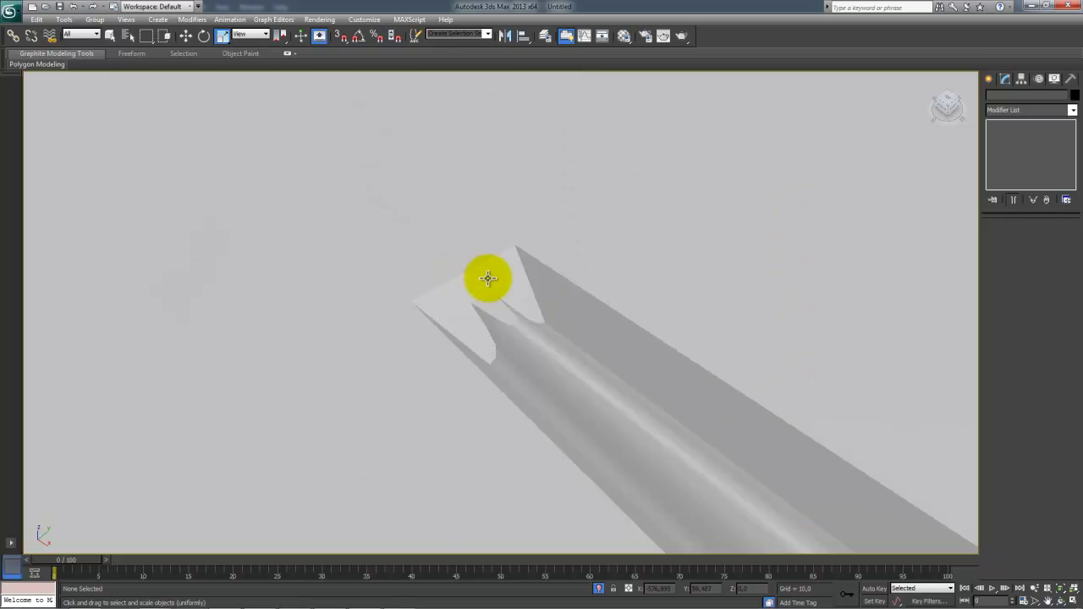
pyautogui.scroll(2, 511, 279)
pyautogui.scroll(-2, 511, 278)
pyautogui.click(511, 276)
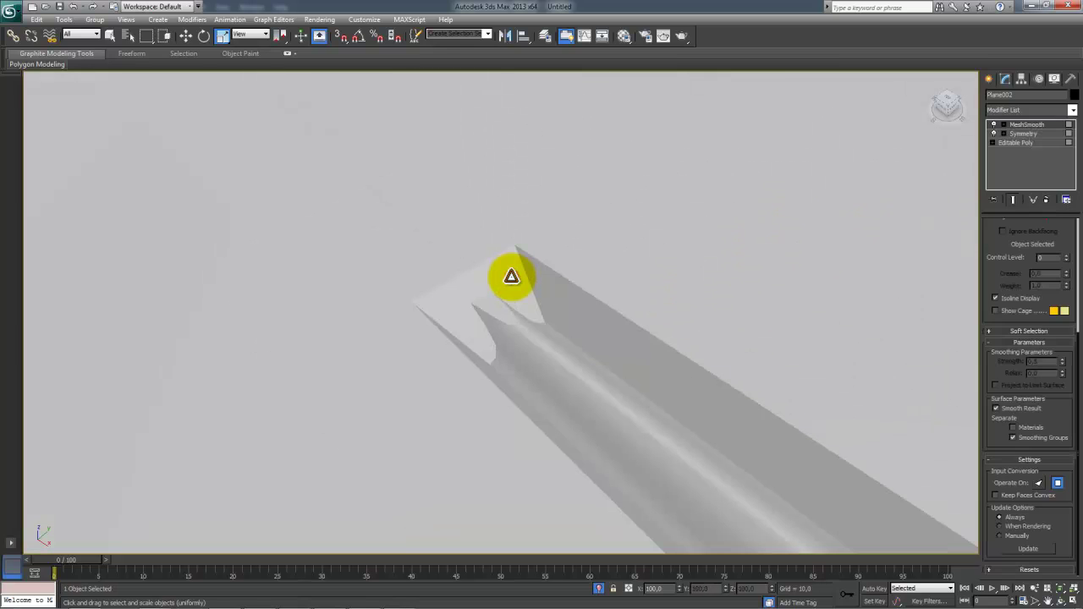
# Step: Turn MeshSmooth off, return to the Editable Poly level and show edged faces again
pyautogui.click(996, 126)
pyautogui.click(1015, 134)
pyautogui.click(1014, 142)
pyautogui.scroll(2, 572, 300)
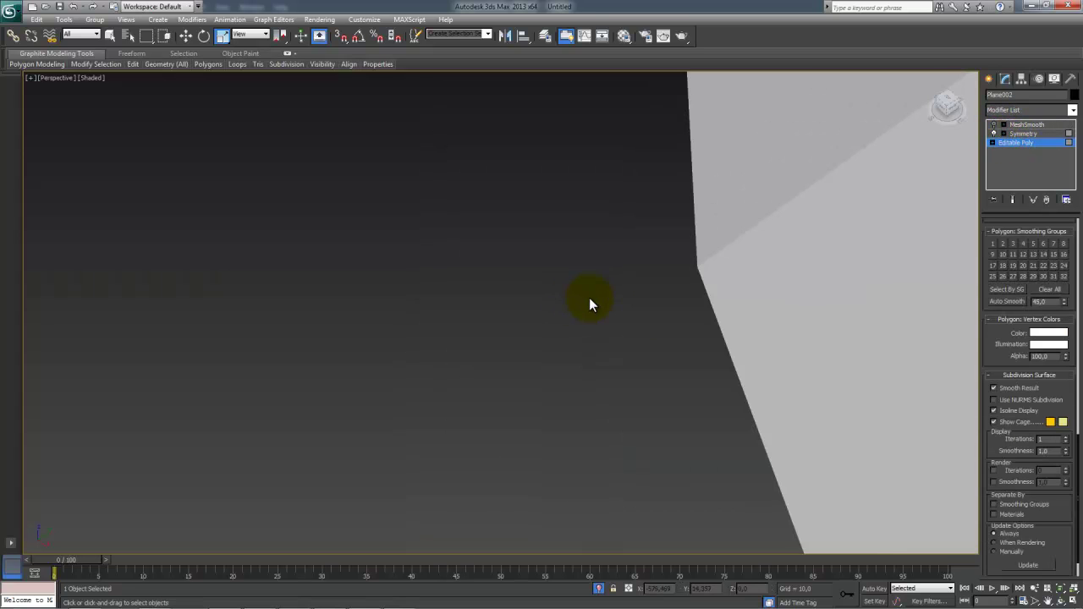
pyautogui.scroll(-1, 719, 307)
pyautogui.moveTo(715, 306); pyautogui.dragTo(557, 314, button='middle')
pyautogui.scroll(-2, 660, 305)
pyautogui.scroll(1, 648, 325)
pyautogui.moveTo(624, 350); pyautogui.dragTo(587, 386, button='middle')
pyautogui.scroll(5, 587, 386)
pyautogui.press('F4')
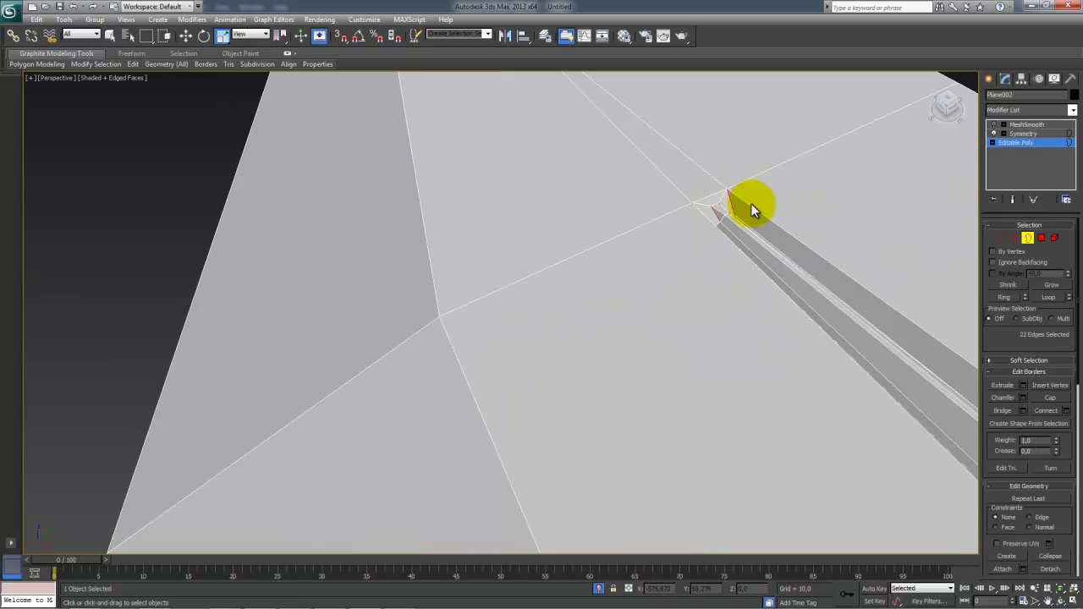
# Step: Select the end polygon beside the ridge and examine the faces closing the groove near the tip from several angles
pyautogui.click(733, 204)
pyautogui.keyDown('alt'); pyautogui.moveTo(756, 232); pyautogui.dragTo(735, 233, button='middle'); pyautogui.keyUp('alt')
pyautogui.press('z')
pyautogui.scroll(-3, 740, 236)
pyautogui.moveTo(533, 283); pyautogui.dragTo(663, 268, button='middle')
pyautogui.scroll(-3, 689, 252)
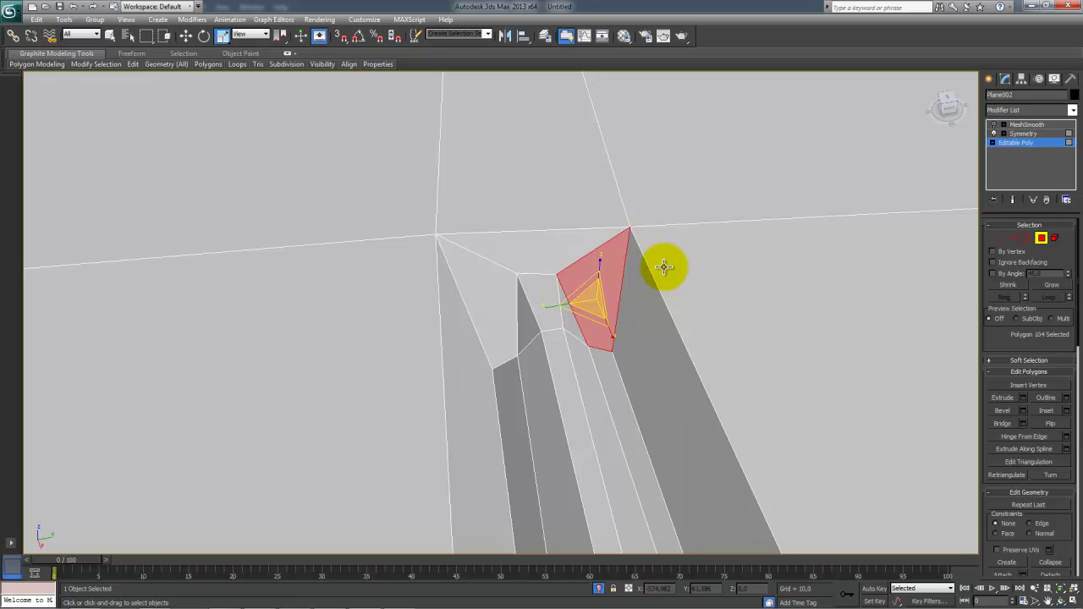
pyautogui.keyDown('alt'); pyautogui.moveTo(667, 267); pyautogui.dragTo(685, 237, button='middle'); pyautogui.keyUp('alt')
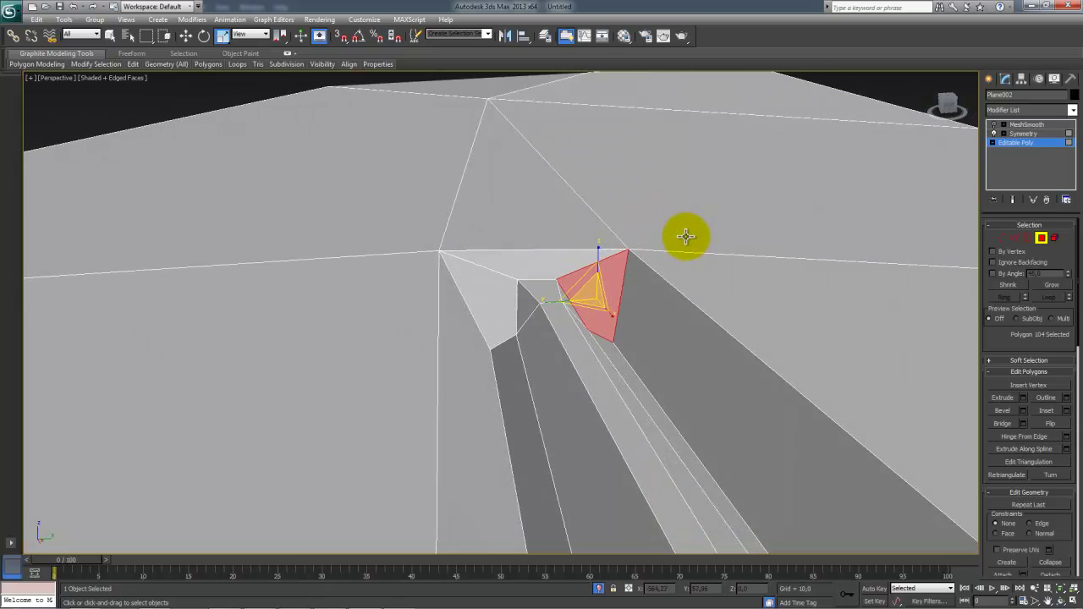
pyautogui.keyDown('alt'); pyautogui.moveTo(669, 254); pyautogui.dragTo(624, 306, button='middle'); pyautogui.keyUp('alt')
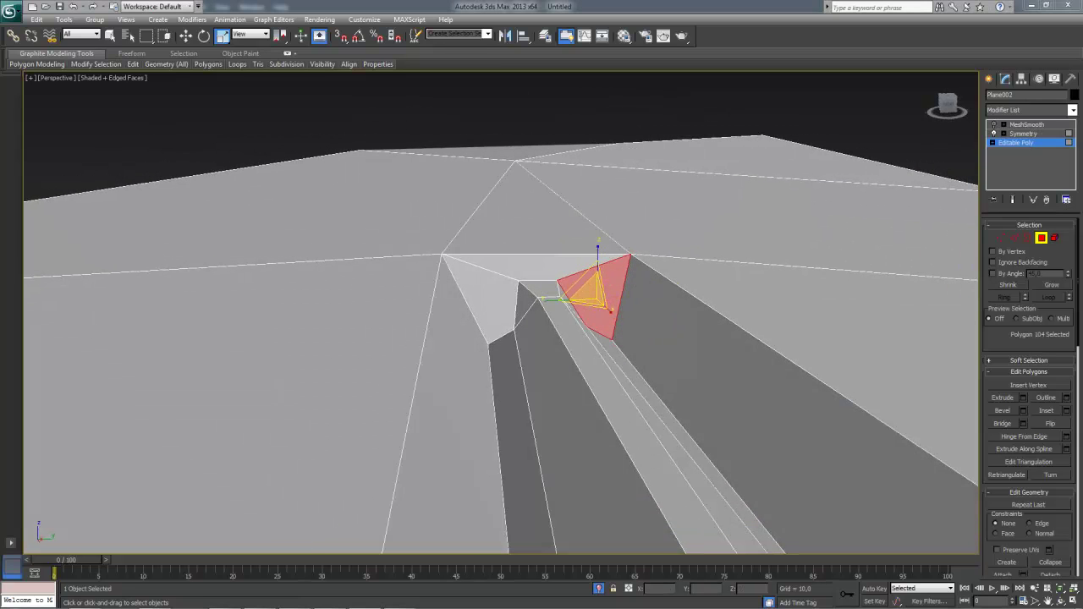
pyautogui.keyDown('alt'); pyautogui.moveTo(809, 245); pyautogui.dragTo(546, 335, button='middle'); pyautogui.keyUp('alt')
pyautogui.scroll(5, 531, 377)
pyautogui.keyDown('alt'); pyautogui.moveTo(546, 335); pyautogui.dragTo(444, 336, button='middle'); pyautogui.keyUp('alt')
pyautogui.scroll(-4, 445, 335)
# Step: Connect the two parallel boundary edges of the blade's rim near the tip with one new segment
pyautogui.keyDown('alt'); pyautogui.moveTo(440, 406); pyautogui.dragTo(523, 402, button='middle'); pyautogui.keyUp('alt')
pyautogui.moveTo(595, 445); pyautogui.dragTo(595, 313, button='middle')
pyautogui.scroll(2, 554, 259)
pyautogui.moveTo(667, 363); pyautogui.dragTo(672, 351, button='middle')
pyautogui.press('2')
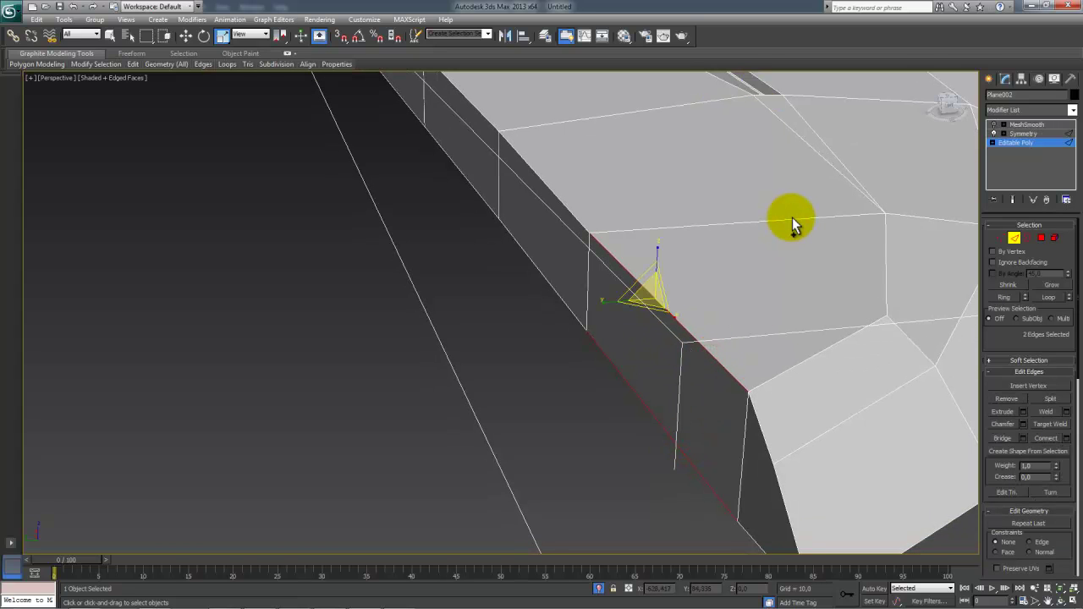
pyautogui.click(1068, 438)
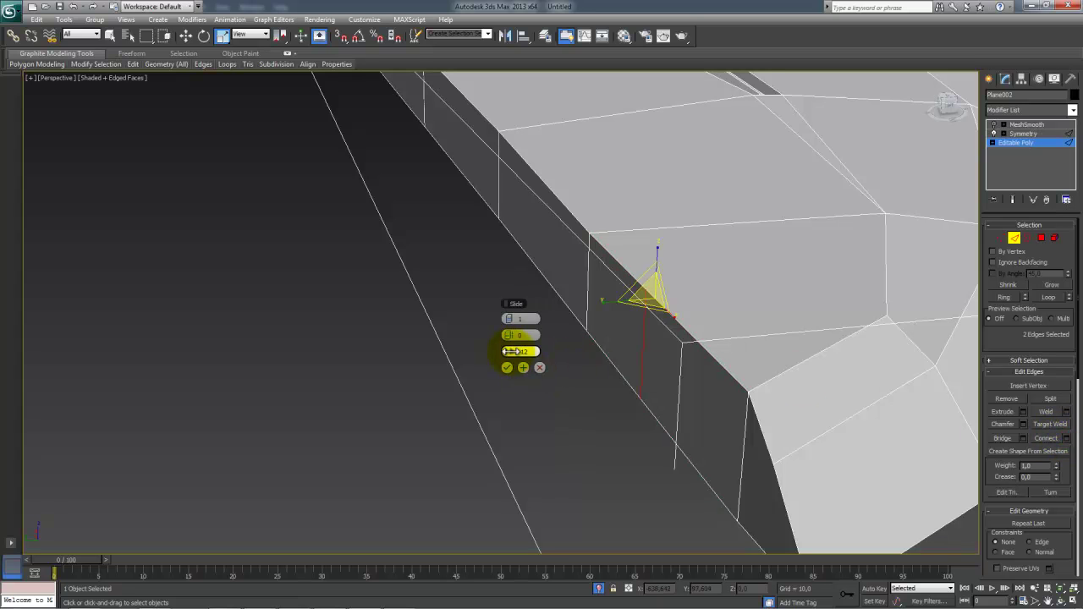
pyautogui.click(507, 369)
# Step: Cut a bent edge path from the new rim vertex across the tip faces to the near corner of the groove's end
pyautogui.keyDown('alt'); pyautogui.moveTo(684, 383); pyautogui.dragTo(585, 386, button='middle'); pyautogui.keyUp('alt')
pyautogui.press('1')
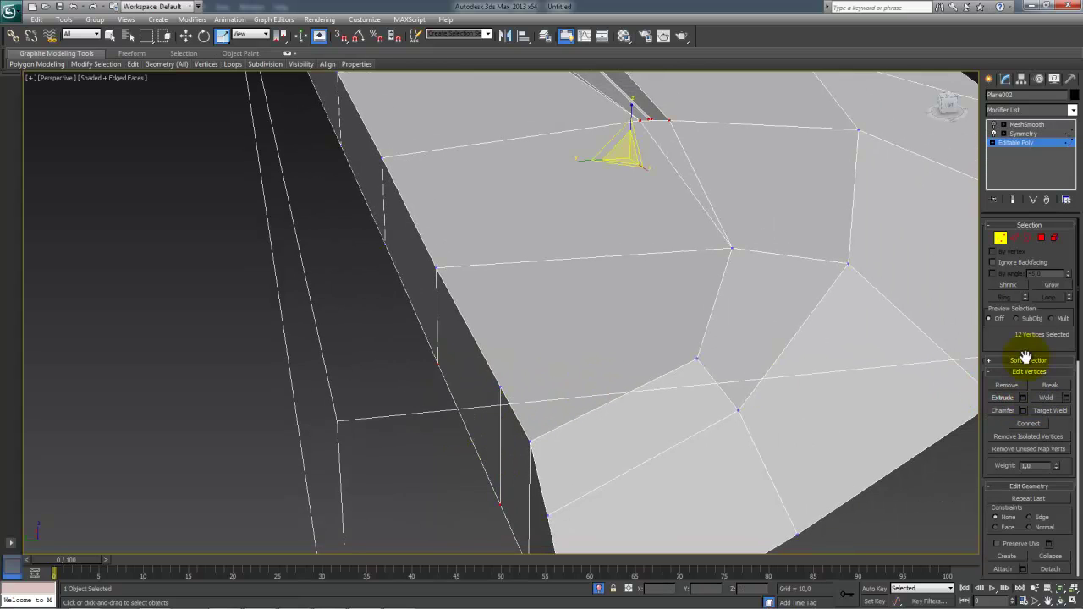
pyautogui.scroll(-3, 1007, 347)
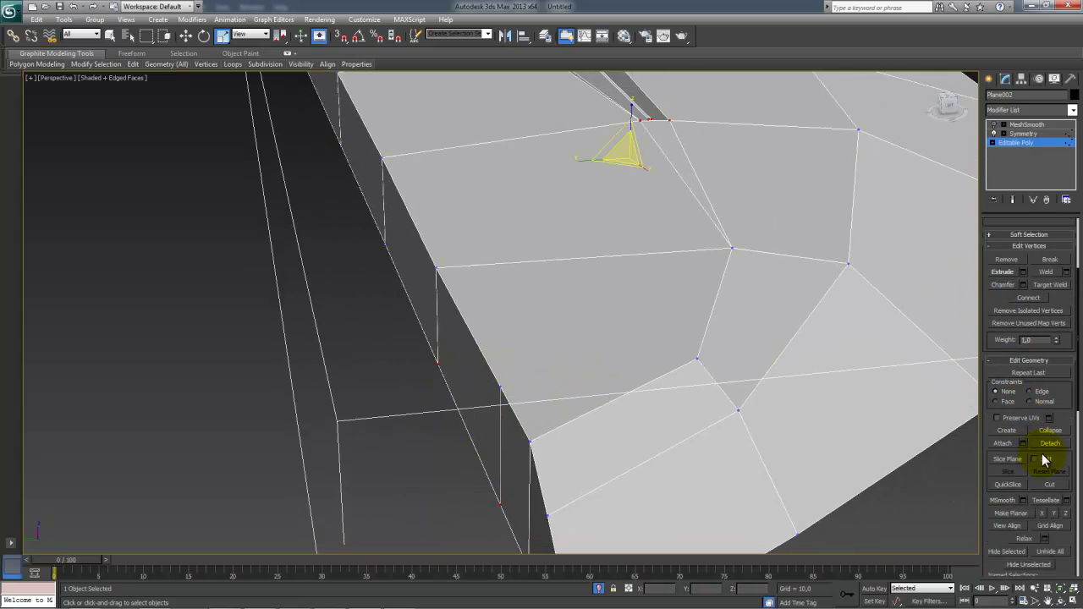
pyautogui.click(502, 385)
pyautogui.click(732, 249)
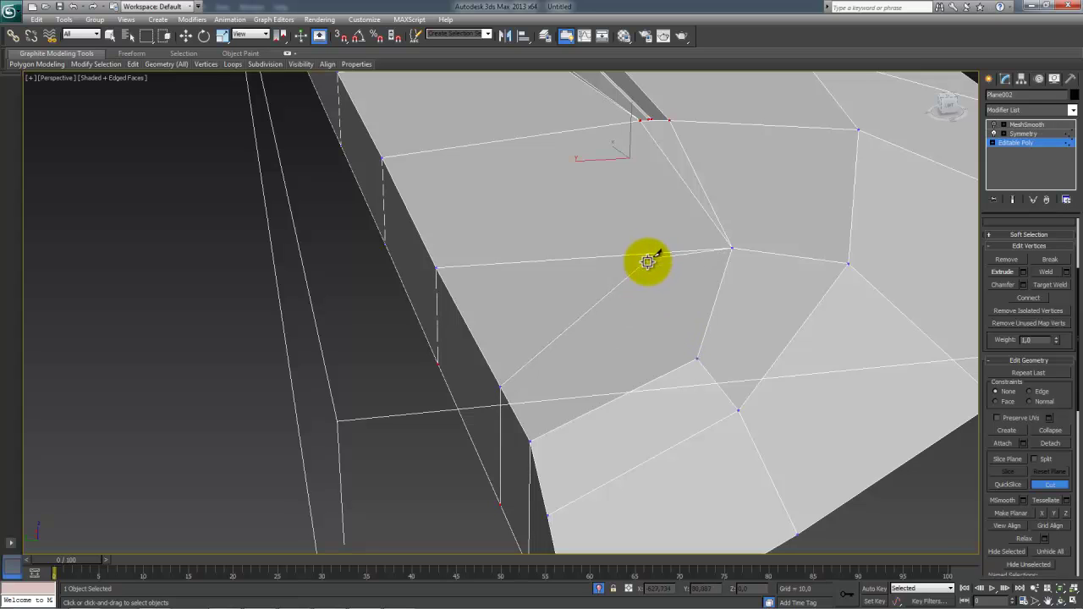
pyautogui.click(629, 319)
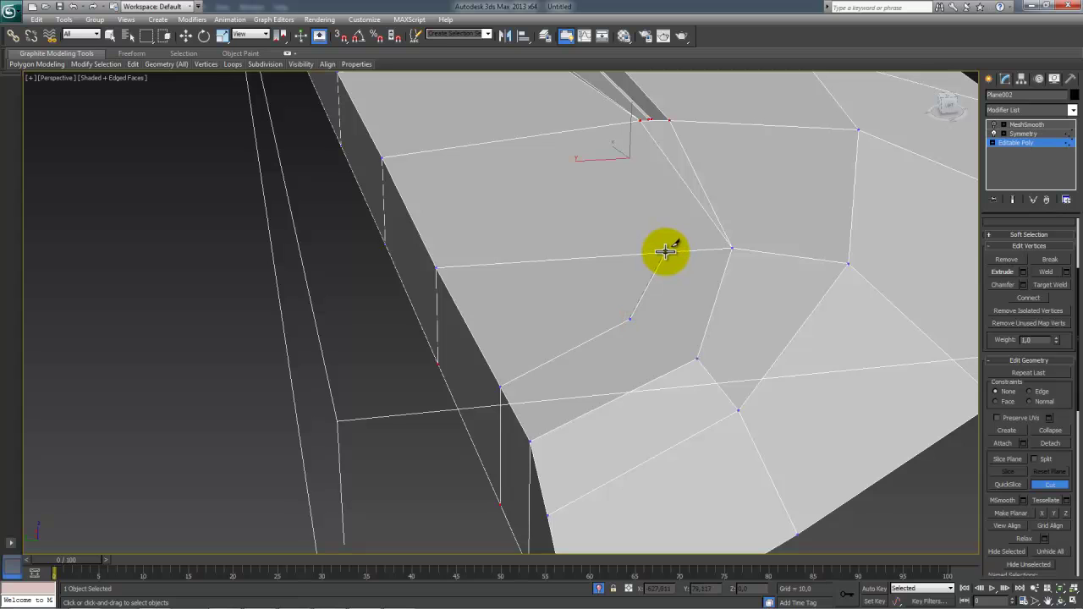
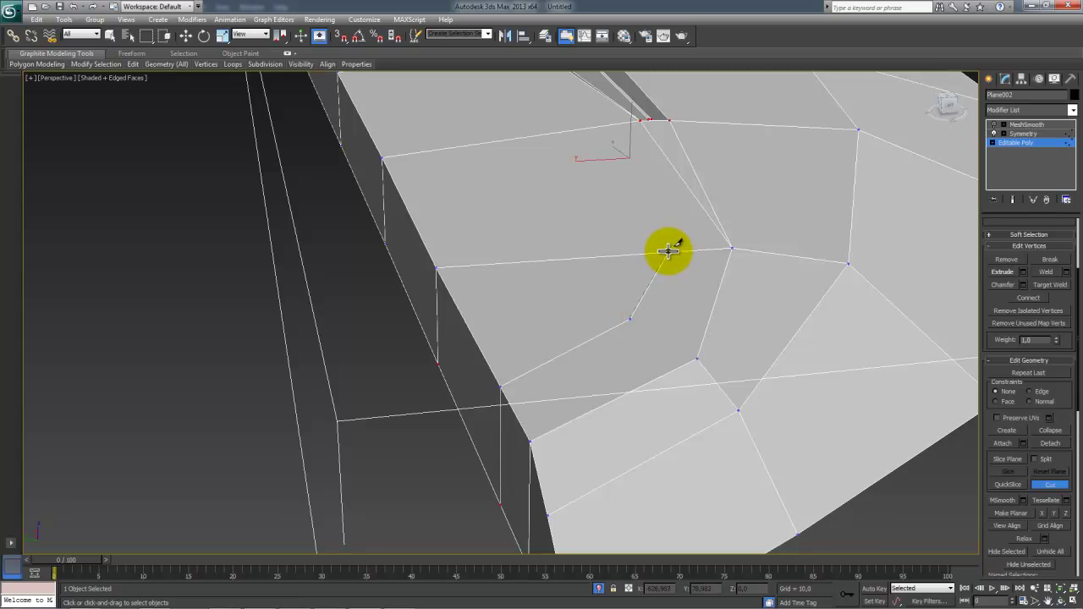
pyautogui.click(669, 251)
pyautogui.click(640, 121)
pyautogui.rightClick(668, 240)
# Step: Remove the old diagonal edge beside the cut and connect the cut's bend vertex to the adjacent face corner
pyautogui.rightClick(677, 261)
pyautogui.press('2')
pyautogui.click(681, 178)
pyautogui.moveTo(680, 190); pyautogui.dragTo(440, 362, button='middle')
pyautogui.press('1')
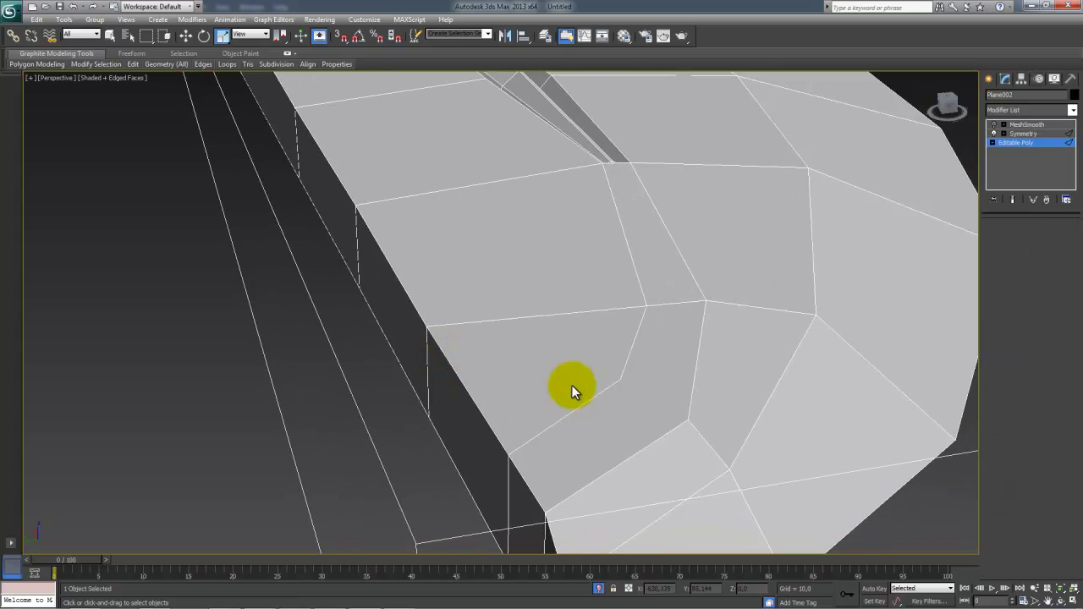
pyautogui.keyDown('ctrl'); pyautogui.click(687, 422); pyautogui.keyUp('ctrl')
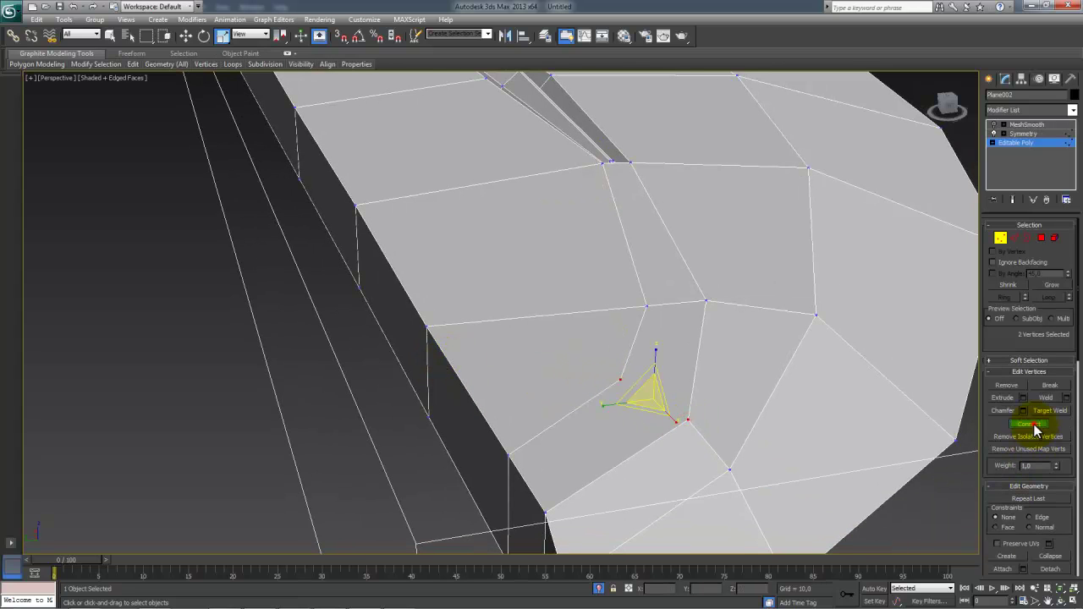
# Step: Raise the short edge where the groove's end wall meets the ridge
pyautogui.keyDown('alt'); pyautogui.moveTo(744, 470); pyautogui.dragTo(559, 474, button='middle'); pyautogui.keyUp('alt')
pyautogui.moveTo(690, 462); pyautogui.dragTo(476, 428, button='middle')
pyautogui.scroll(5, 516, 356)
pyautogui.scroll(-3, 517, 357)
pyautogui.scroll(5, 434, 355)
pyautogui.scroll(-5, 477, 385)
pyautogui.moveTo(365, 465); pyautogui.dragTo(343, 421, button='middle')
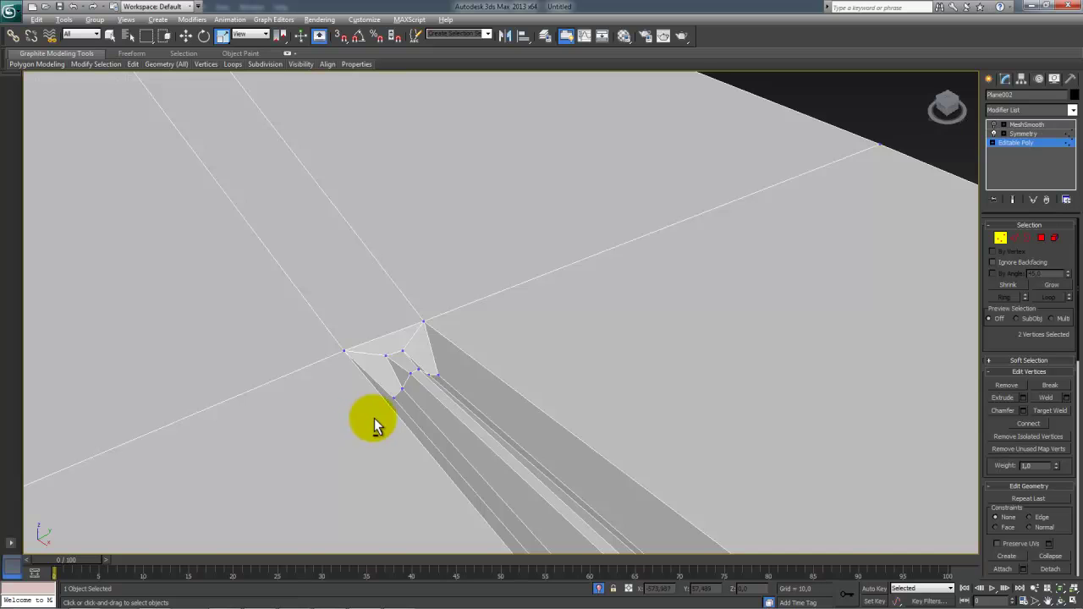
pyautogui.keyDown('alt'); pyautogui.moveTo(379, 417); pyautogui.dragTo(431, 410, button='middle'); pyautogui.keyUp('alt')
pyautogui.moveTo(830, 292); pyautogui.dragTo(506, 411, button='middle')
pyautogui.scroll(3, 494, 411)
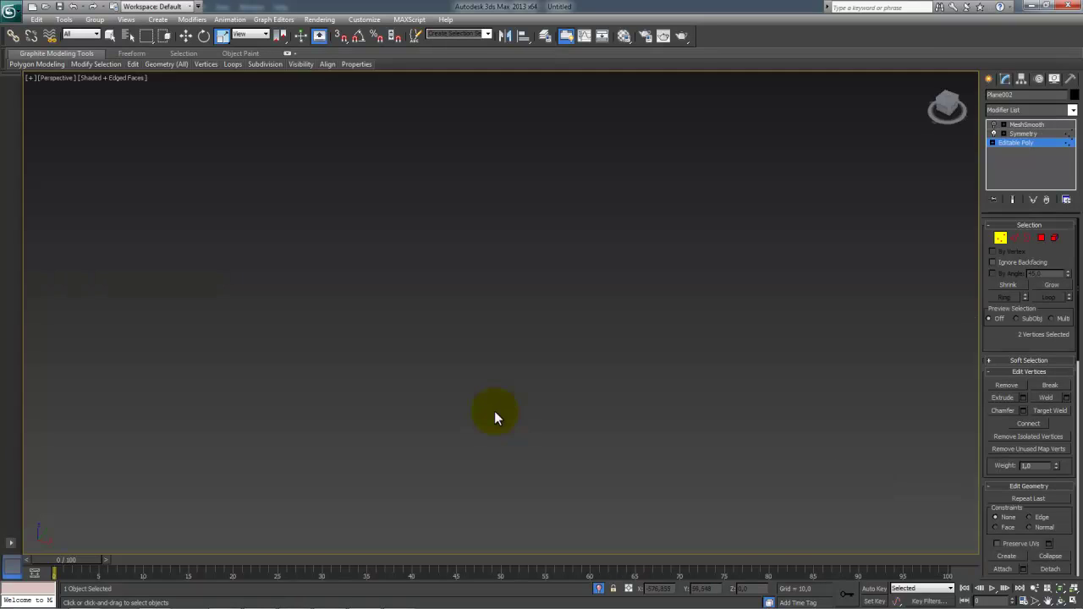
pyautogui.press('z')
pyautogui.press('2')
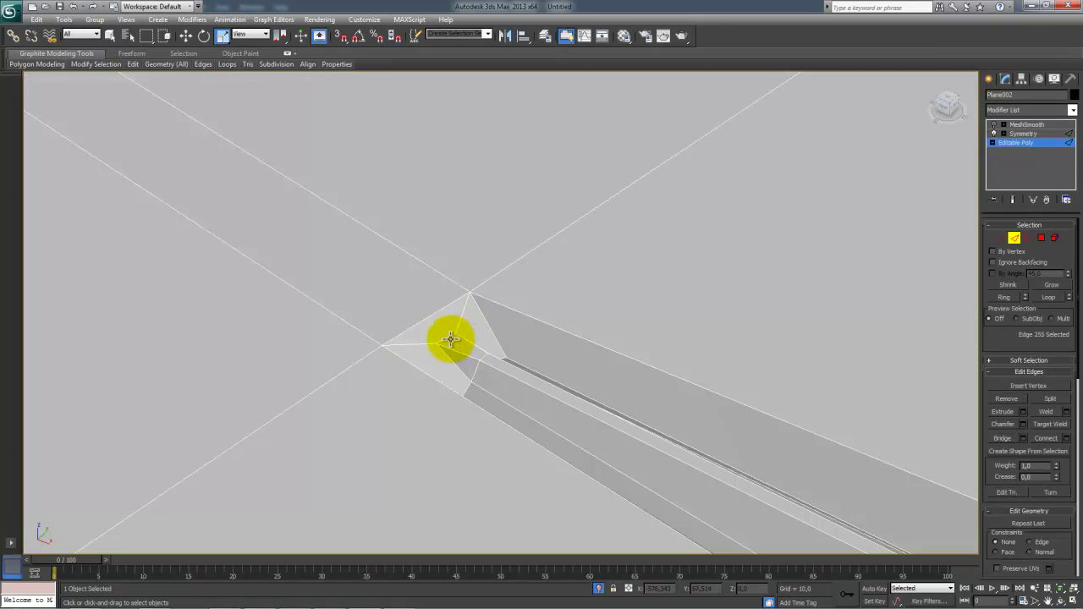
pyautogui.keyDown('alt'); pyautogui.moveTo(449, 339); pyautogui.dragTo(513, 327, button='middle'); pyautogui.keyUp('alt')
pyautogui.scroll(1, 492, 340)
pyautogui.scroll(-1, 493, 340)
pyautogui.press('z')
pyautogui.press('w')
pyautogui.moveTo(521, 295); pyautogui.dragTo(534, 263)
pyautogui.keyDown('alt'); pyautogui.moveTo(555, 302); pyautogui.dragTo(531, 302, button='middle'); pyautogui.keyUp('alt')
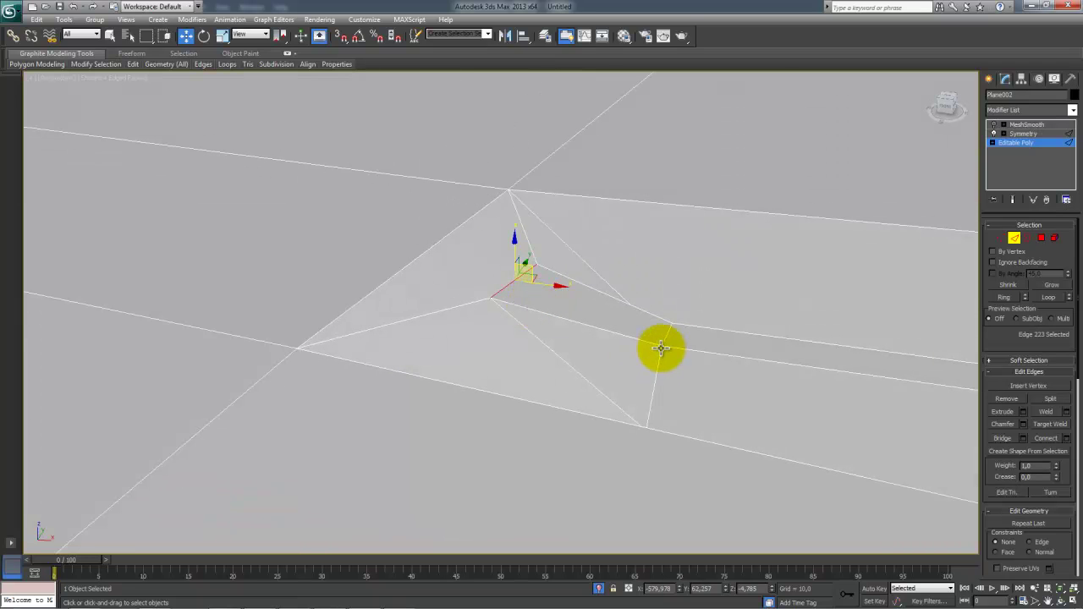
# Step: Raise the ridge top's cross edge just behind the groove's end wall
pyautogui.keyDown('alt'); pyautogui.moveTo(678, 334); pyautogui.dragTo(709, 333, button='middle'); pyautogui.keyUp('alt')
pyautogui.moveTo(692, 324); pyautogui.dragTo(714, 307)
pyautogui.keyDown('alt'); pyautogui.moveTo(714, 307); pyautogui.dragTo(653, 373, button='middle'); pyautogui.keyUp('alt')
# Step: Raise the two vertices flanking the ridge's end and scale them slightly farther apart
pyautogui.press('1')
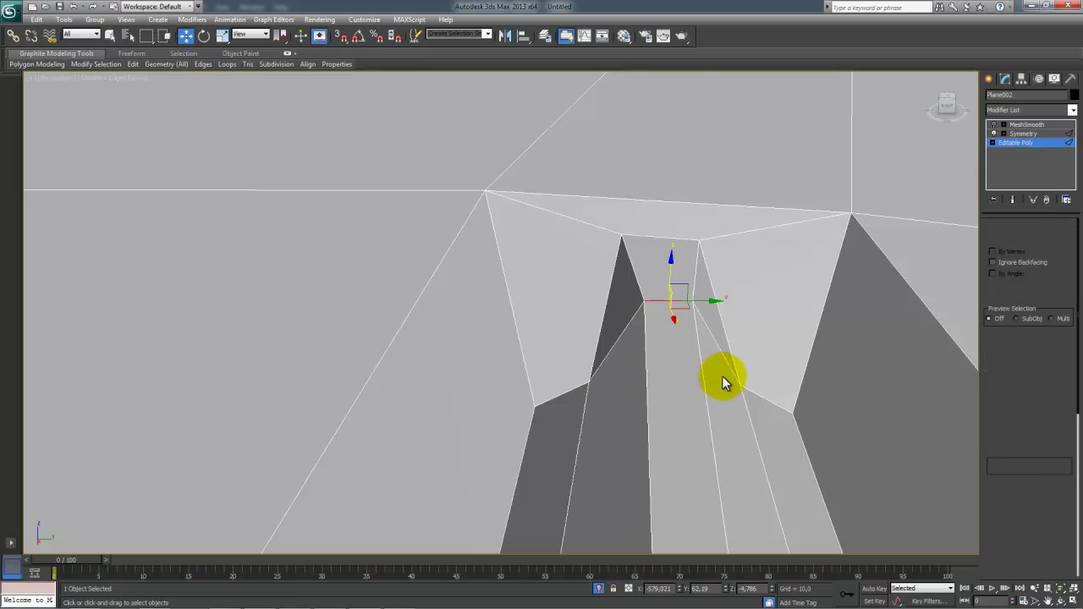
pyautogui.click(741, 384)
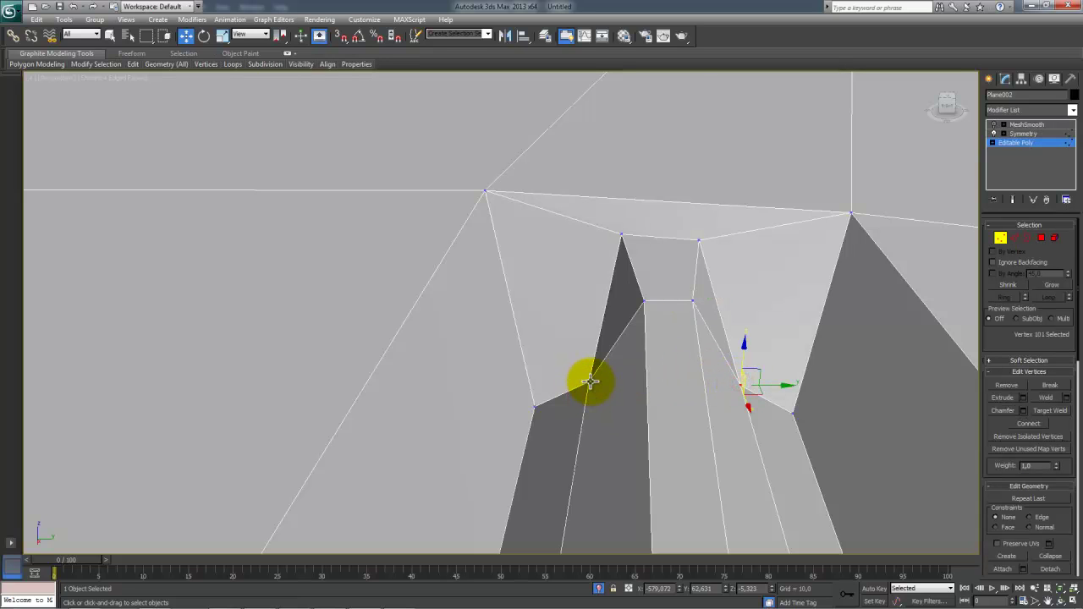
pyautogui.keyDown('alt'); pyautogui.moveTo(600, 389); pyautogui.dragTo(651, 372, button='middle'); pyautogui.keyUp('alt')
pyautogui.press('r')
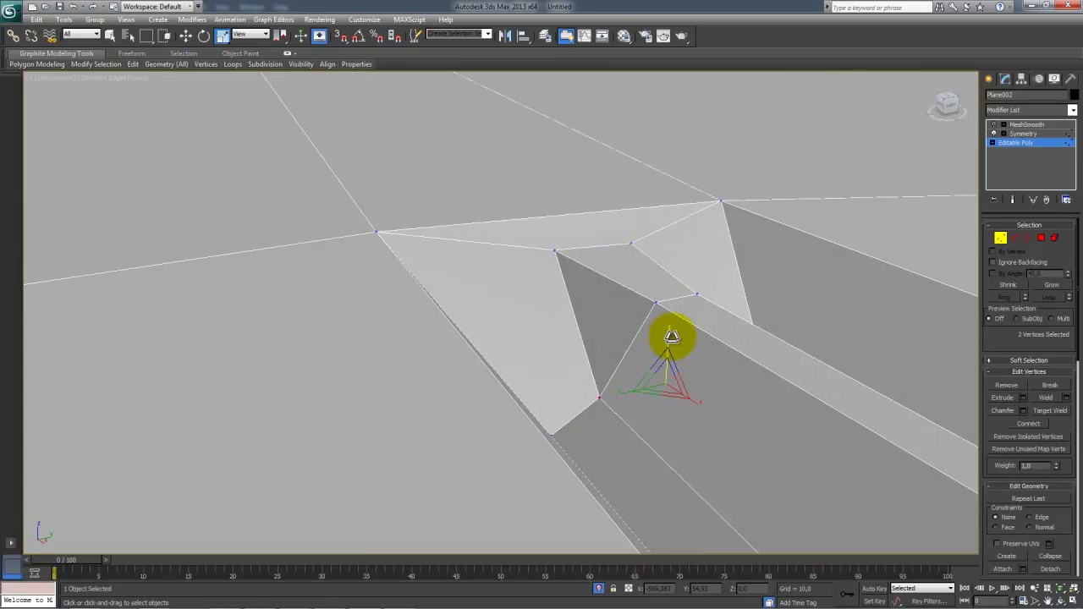
pyautogui.moveTo(669, 336); pyautogui.dragTo(662, 306)
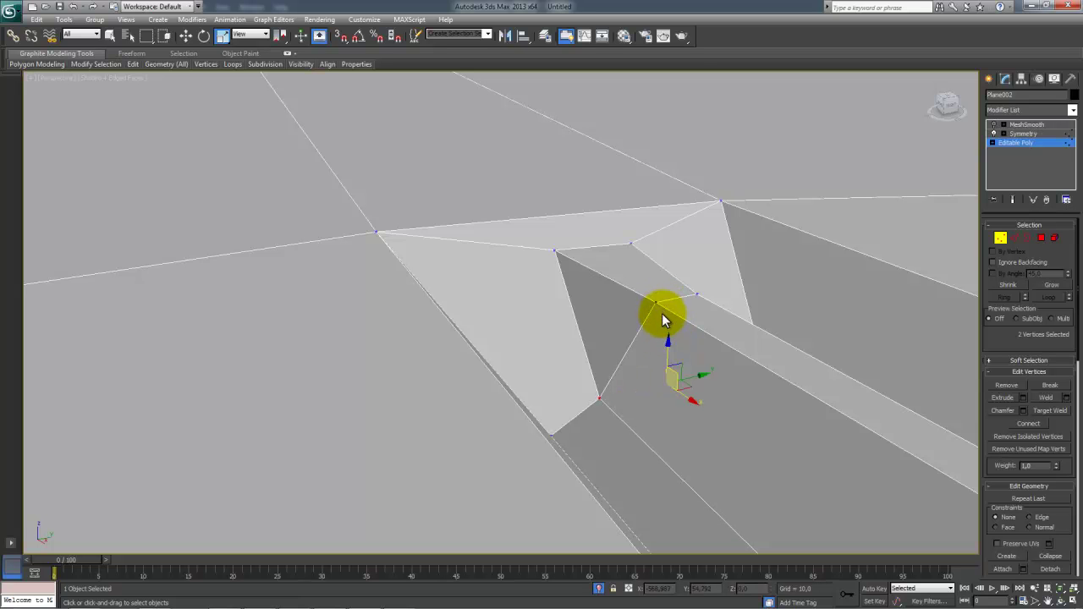
pyautogui.press('w')
pyautogui.moveTo(669, 350); pyautogui.dragTo(667, 305)
pyautogui.keyDown('alt'); pyautogui.moveTo(667, 305); pyautogui.dragTo(636, 327, button='middle'); pyautogui.keyUp('alt')
pyautogui.press('r')
pyautogui.moveTo(708, 344); pyautogui.dragTo(717, 346)
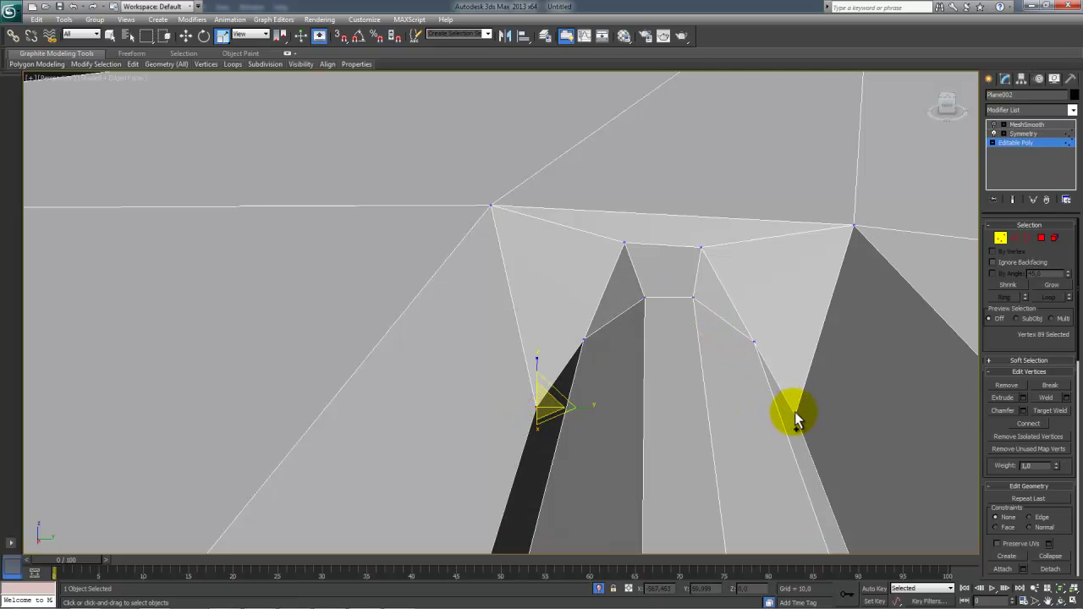
# Step: Examine the groove's tip end and the vertices around the ridge's end from several angles
pyautogui.keyDown('alt'); pyautogui.moveTo(595, 442); pyautogui.dragTo(661, 428, button='middle'); pyautogui.keyUp('alt')
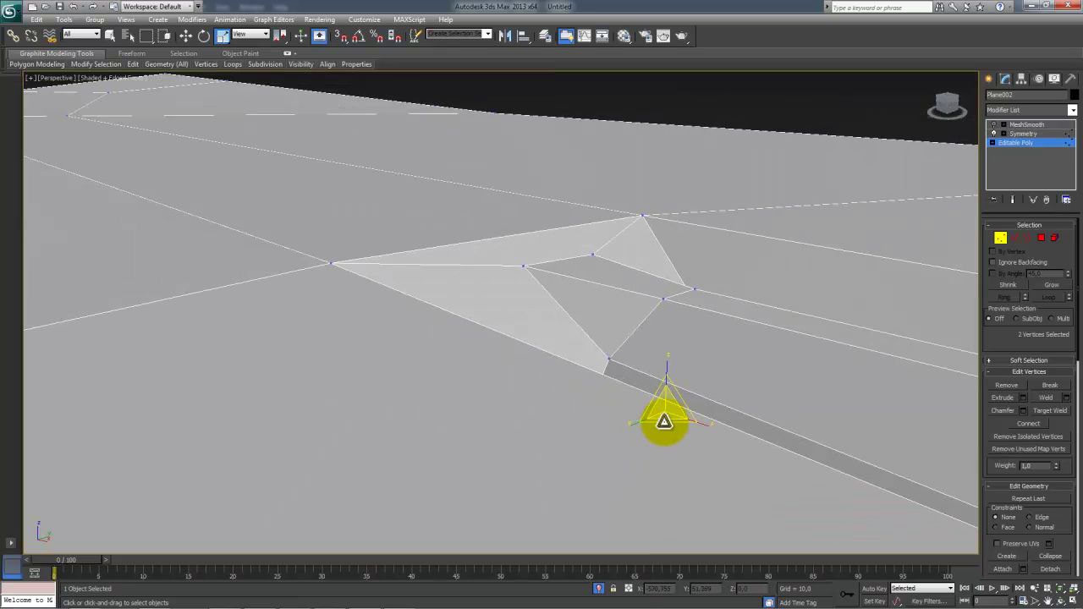
pyautogui.press('w')
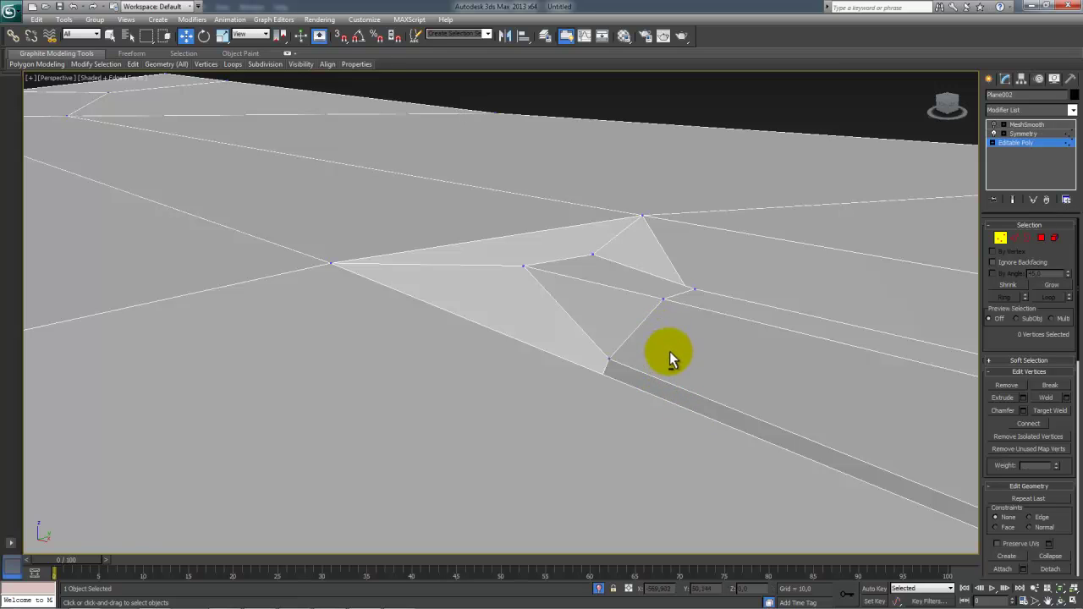
pyautogui.scroll(2, 657, 353)
pyautogui.scroll(-5, 653, 357)
pyautogui.scroll(1, 653, 356)
pyautogui.moveTo(654, 356); pyautogui.dragTo(712, 416, button='middle')
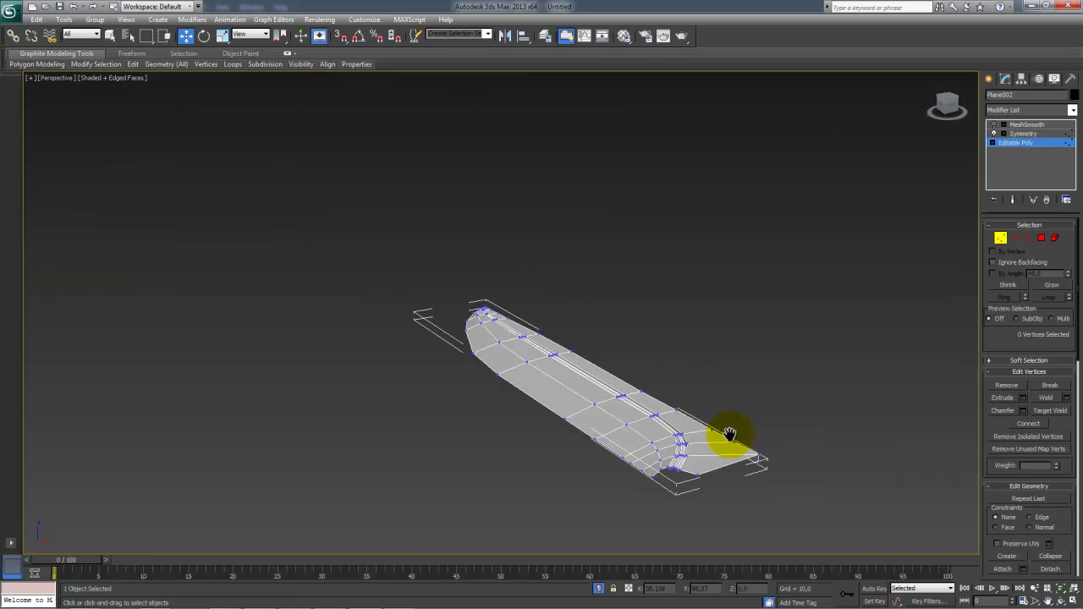
pyautogui.scroll(5, 707, 474)
pyautogui.scroll(4, 531, 450)
pyautogui.keyDown('alt'); pyautogui.moveTo(540, 449); pyautogui.dragTo(684, 513, button='middle'); pyautogui.keyUp('alt')
pyautogui.scroll(2, 684, 514)
pyautogui.press('z')
pyautogui.keyDown('alt'); pyautogui.moveTo(537, 462); pyautogui.dragTo(518, 460, button='middle'); pyautogui.keyUp('alt')
pyautogui.scroll(3, 355, 360)
pyautogui.moveTo(356, 360); pyautogui.dragTo(485, 364, button='middle')
pyautogui.scroll(3, 298, 395)
pyautogui.scroll(-5, 480, 388)
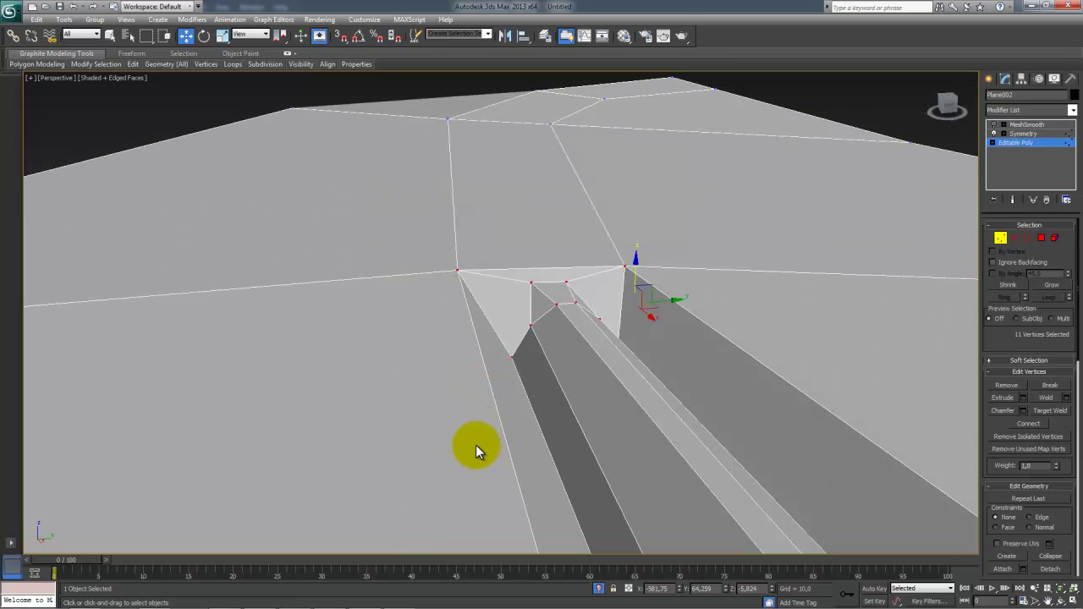
# Step: Raise the two outer bottom vertices on both sides of the groove's end wall slightly
pyautogui.keyDown('alt'); pyautogui.moveTo(476, 444); pyautogui.dragTo(558, 395, button='middle'); pyautogui.keyUp('alt')
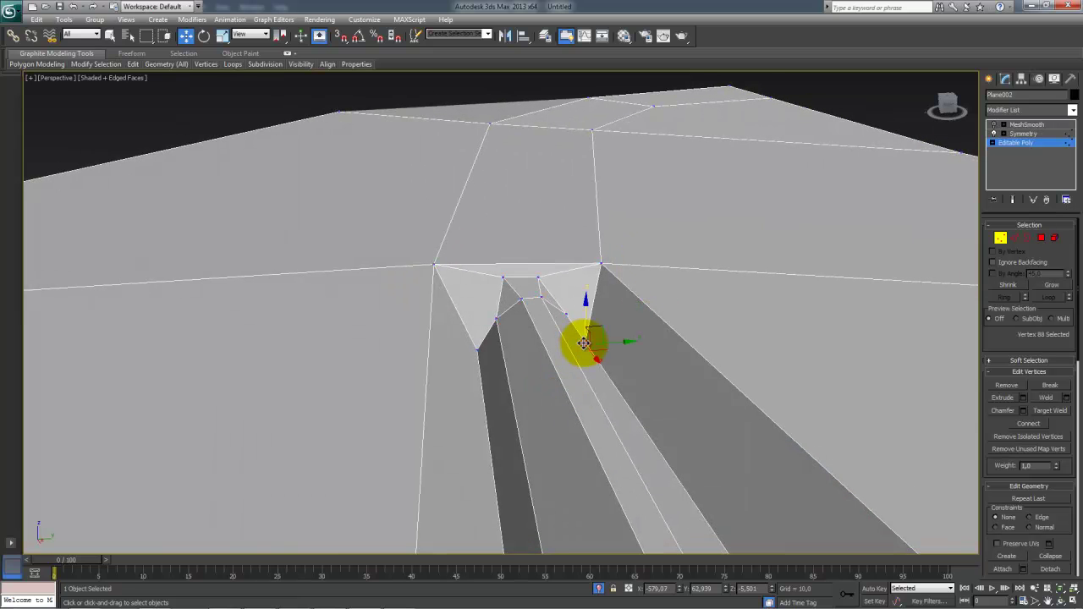
pyautogui.click(584, 344)
pyautogui.keyDown('ctrl'); pyautogui.click(478, 350); pyautogui.keyUp('ctrl')
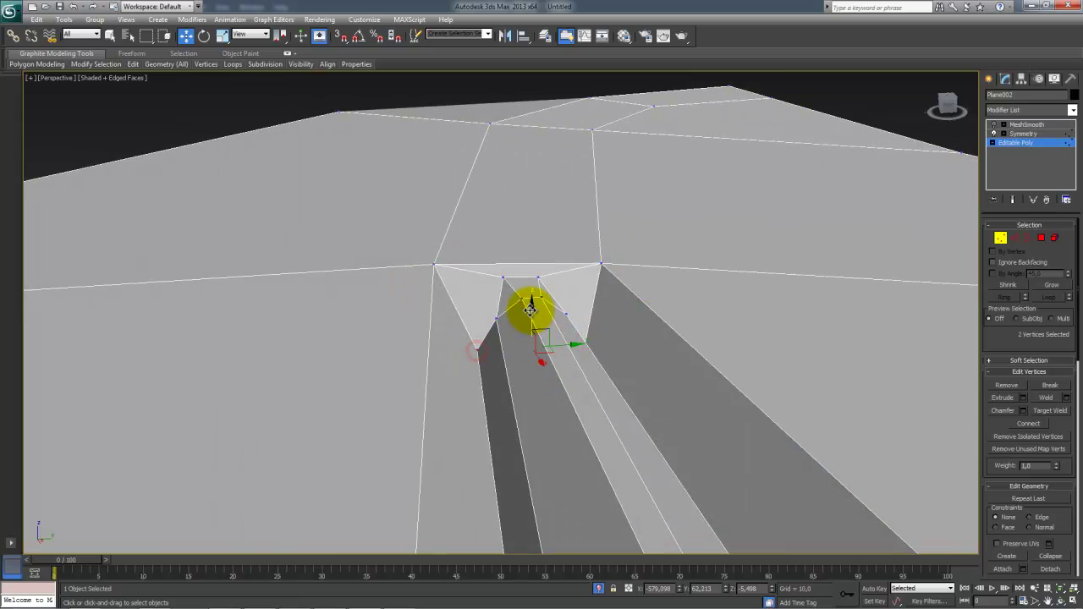
pyautogui.moveTo(531, 310); pyautogui.dragTo(534, 298)
# Step: Turn on MeshSmooth without edge display and examine the smoothed blade tip and groove end
pyautogui.keyDown('alt'); pyautogui.moveTo(534, 298); pyautogui.dragTo(464, 395, button='middle'); pyautogui.keyUp('alt')
pyautogui.scroll(-4, 545, 373)
pyautogui.moveTo(721, 347); pyautogui.dragTo(692, 360, button='middle')
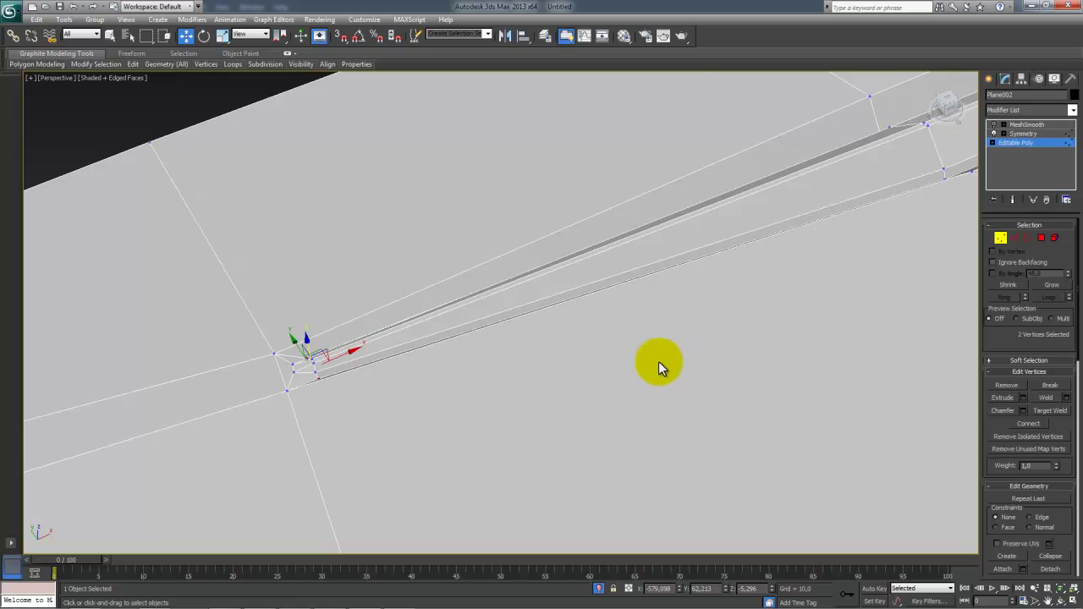
pyautogui.click(1022, 127)
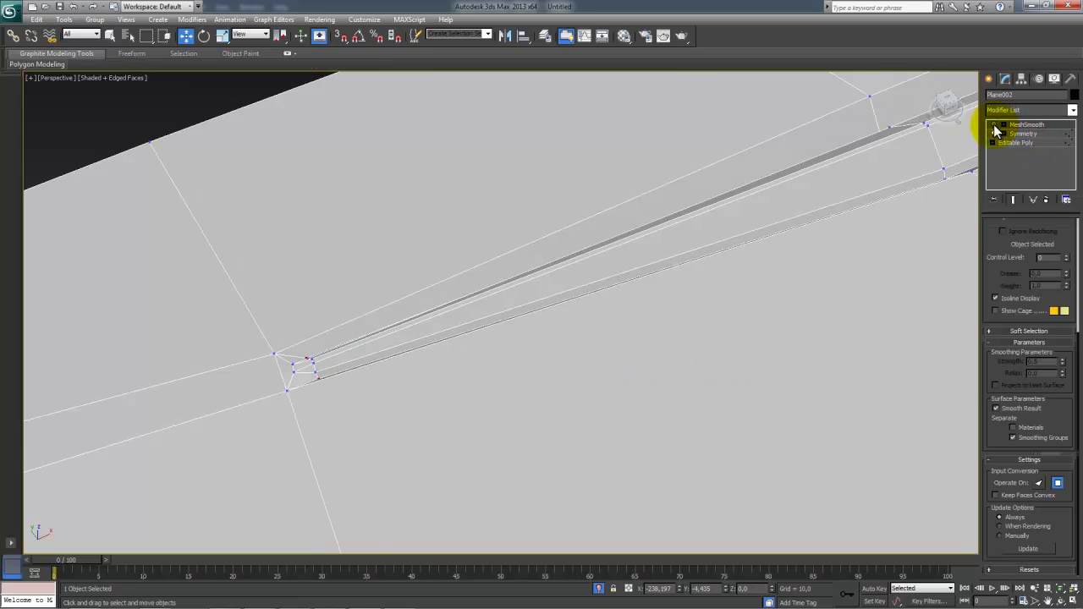
pyautogui.click(996, 127)
pyautogui.press('F4')
pyautogui.scroll(-5, 499, 340)
pyautogui.keyDown('alt'); pyautogui.moveTo(502, 349); pyautogui.dragTo(463, 349, button='middle'); pyautogui.keyUp('alt')
pyautogui.keyDown('alt'); pyautogui.moveTo(536, 308); pyautogui.dragTo(483, 138, button='middle'); pyautogui.keyUp('alt')
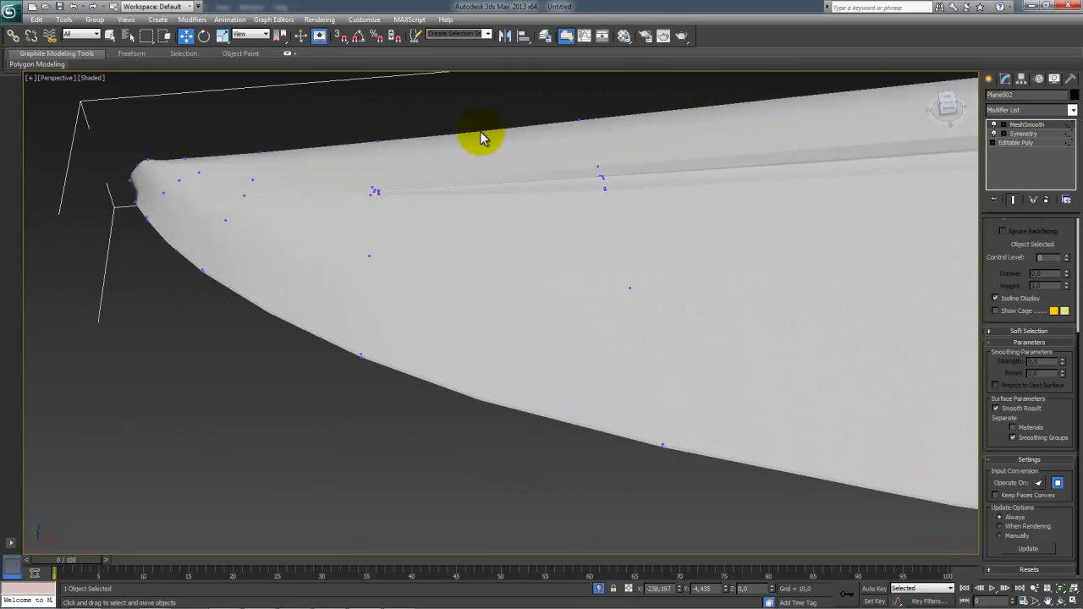
pyautogui.click(472, 109)
pyautogui.keyDown('alt'); pyautogui.moveTo(653, 168); pyautogui.dragTo(314, 198, button='middle'); pyautogui.keyUp('alt')
pyautogui.moveTo(460, 170); pyautogui.dragTo(481, 316, button='middle')
pyautogui.click(397, 169)
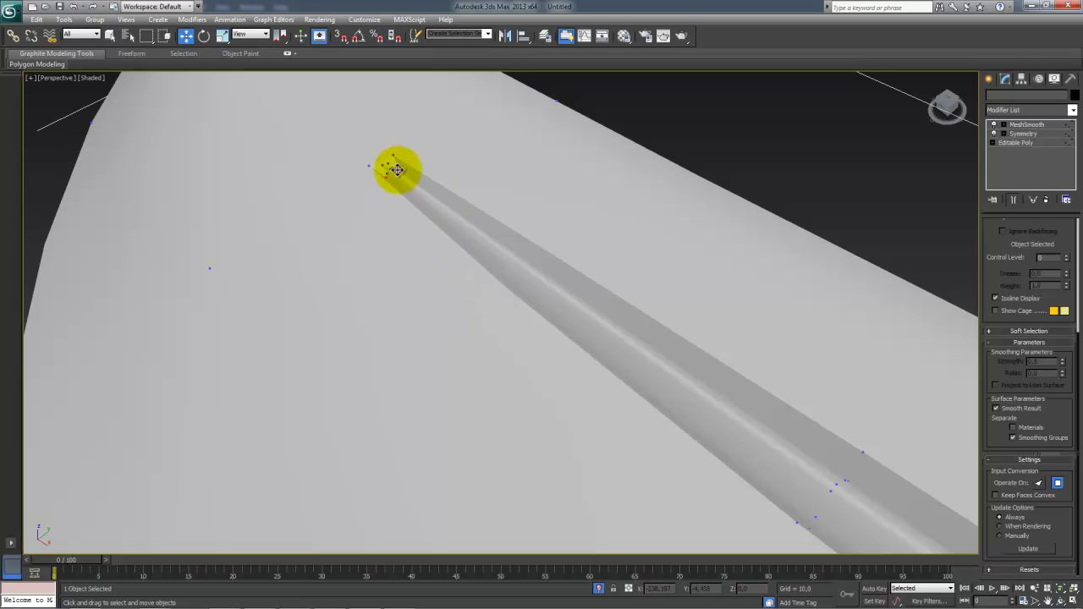
# Step: Turn MeshSmooth off and return to the Editable Poly level at the groove's tip end
pyautogui.press('1')
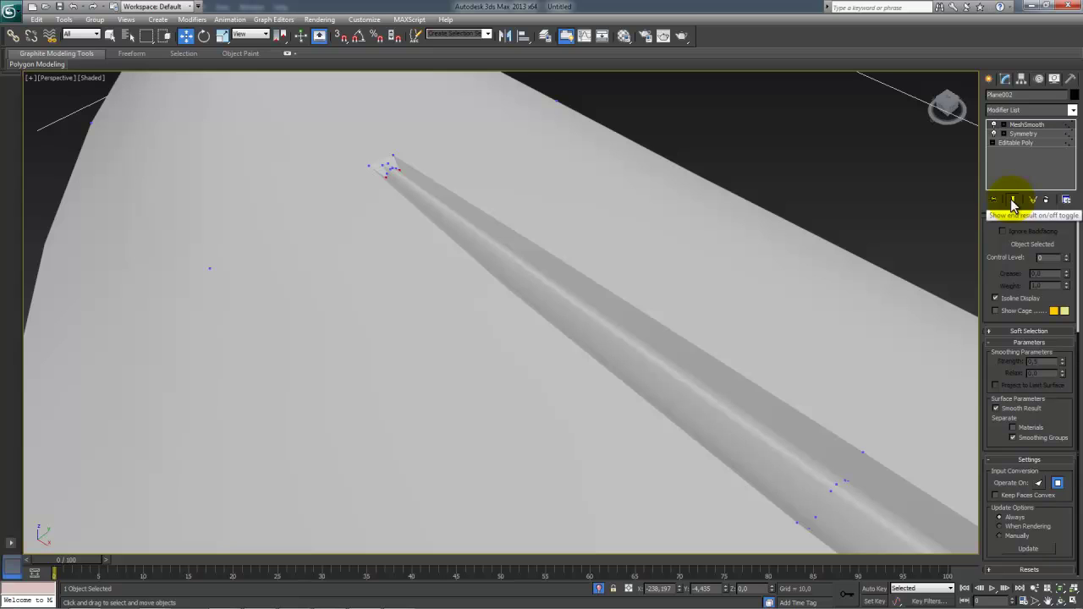
pyautogui.click(995, 124)
pyautogui.click(1020, 143)
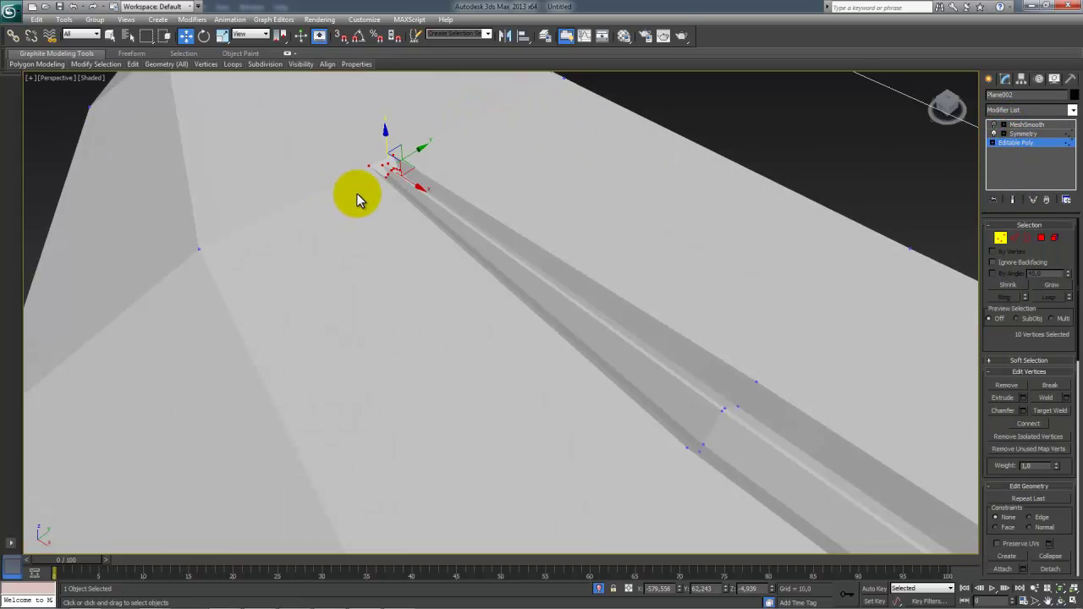
pyautogui.keyDown('alt'); pyautogui.moveTo(386, 194); pyautogui.dragTo(426, 215, button='middle'); pyautogui.keyUp('alt')
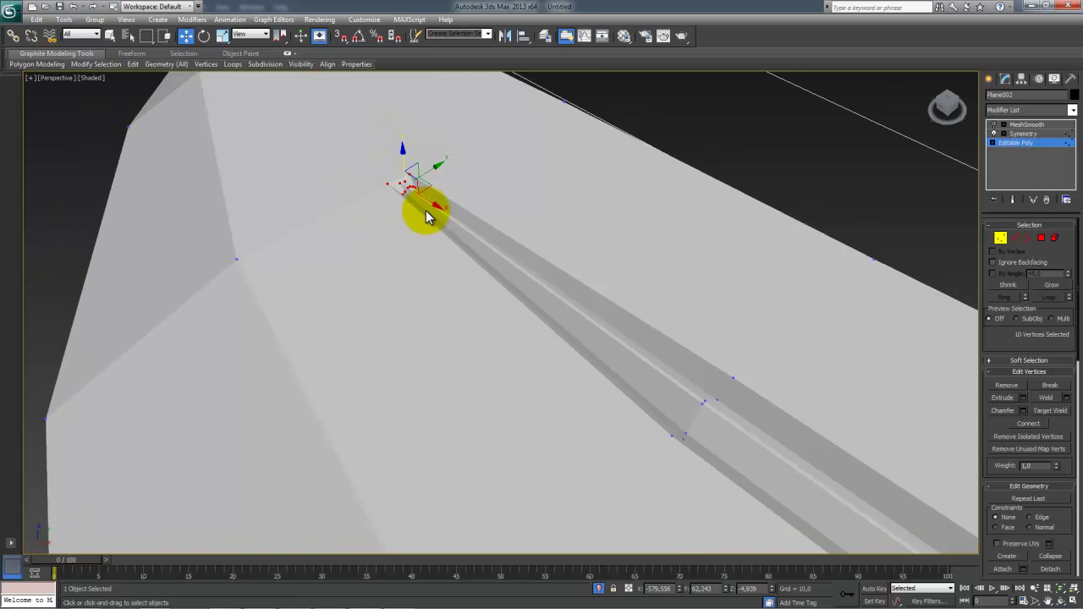
# Step: Try to auto-smooth the ten polygons surrounding the groove's tip end, including its end wall and adjoining side walls
pyautogui.click(1042, 238)
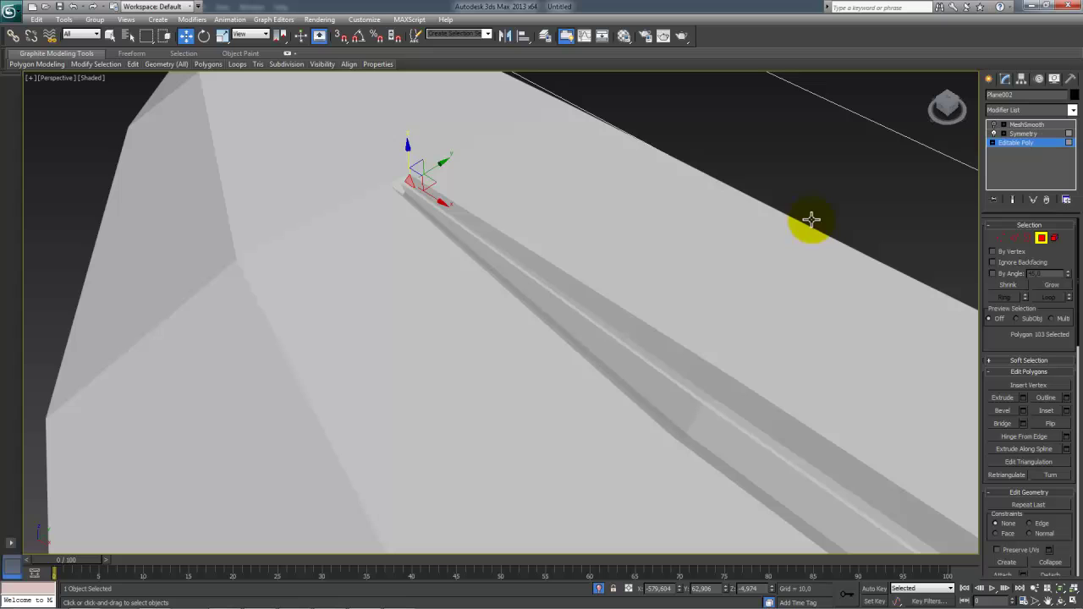
pyautogui.click(474, 181)
pyautogui.keyDown('ctrl'); pyautogui.click(430, 121); pyautogui.keyUp('ctrl')
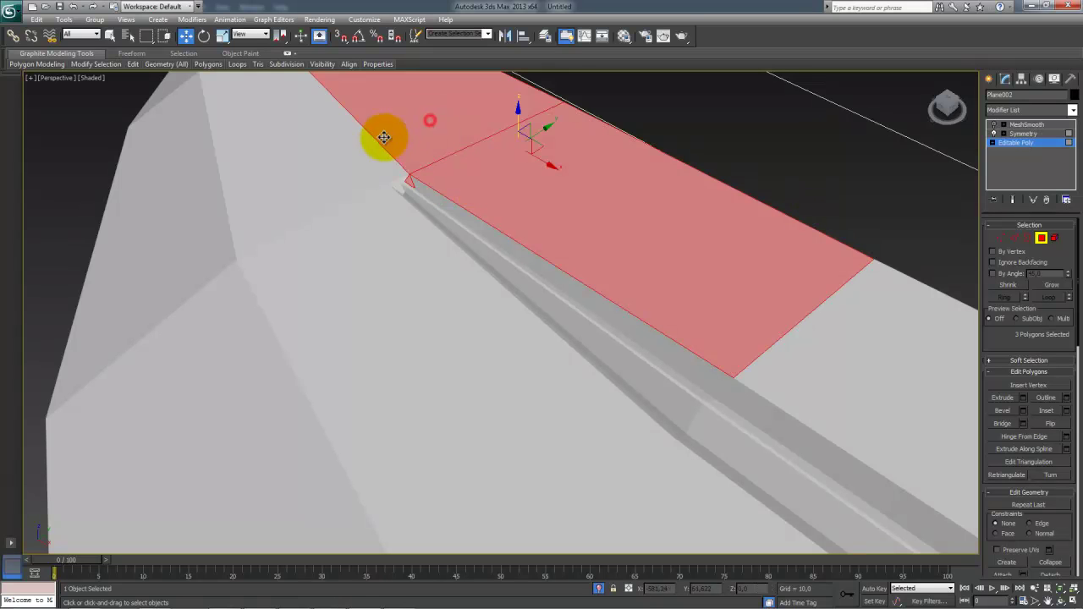
pyautogui.keyDown('ctrl'); pyautogui.click(339, 180); pyautogui.keyUp('ctrl')
pyautogui.keyDown('ctrl'); pyautogui.click(390, 200); pyautogui.keyUp('ctrl')
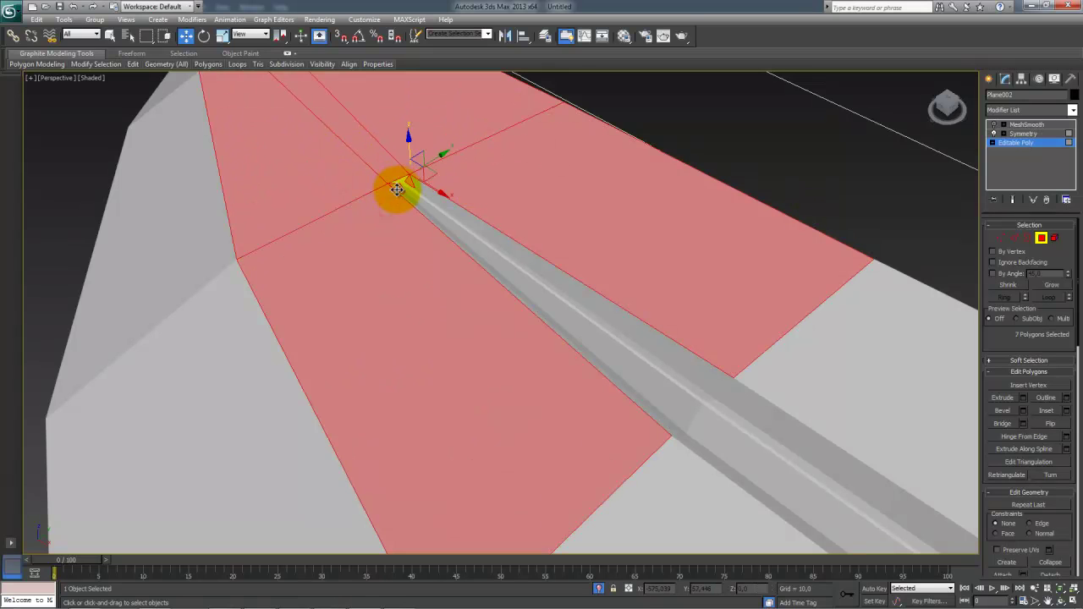
pyautogui.keyDown('alt'); pyautogui.moveTo(443, 213); pyautogui.dragTo(435, 215, button='middle'); pyautogui.keyUp('alt')
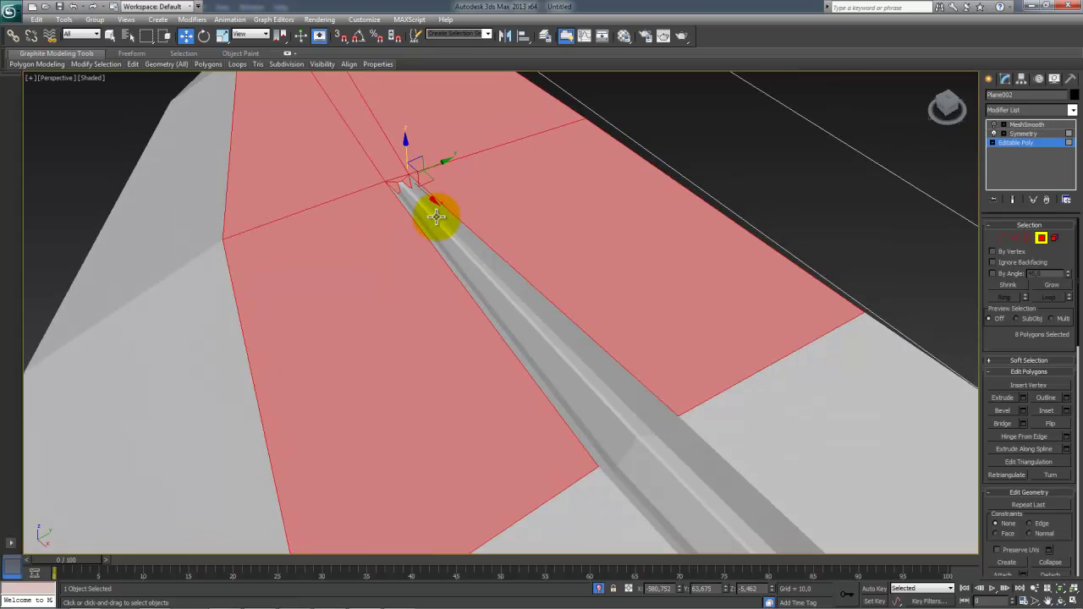
pyautogui.keyDown('ctrl'); pyautogui.click(436, 212); pyautogui.keyUp('ctrl')
pyautogui.keyDown('ctrl'); pyautogui.click(417, 223); pyautogui.keyUp('ctrl')
pyautogui.keyDown('alt'); pyautogui.moveTo(508, 227); pyautogui.dragTo(489, 228, button='middle'); pyautogui.keyUp('alt')
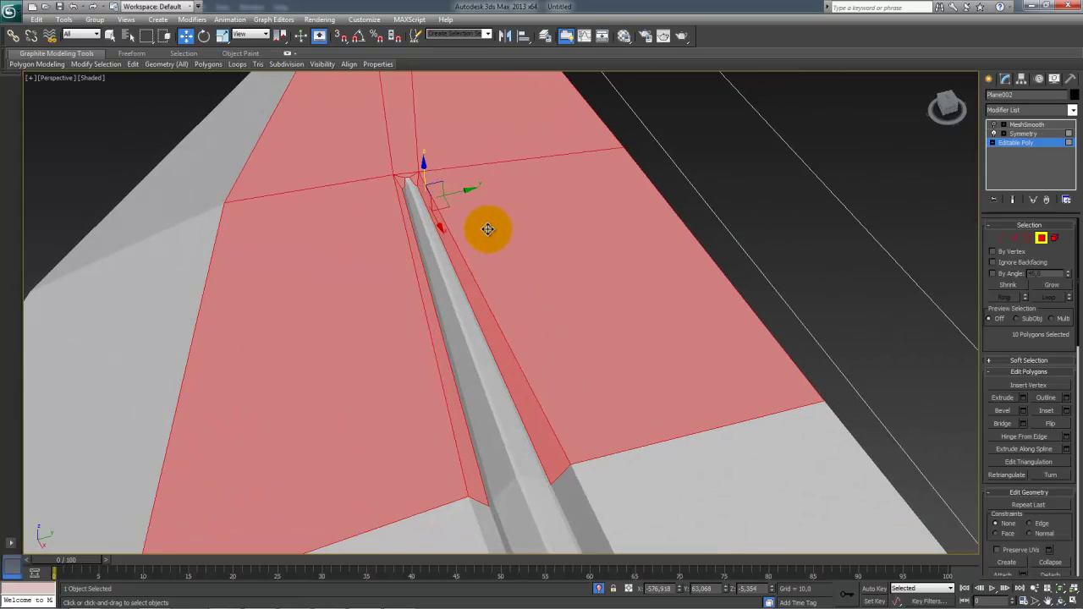
pyautogui.scroll(-10, 1001, 363)
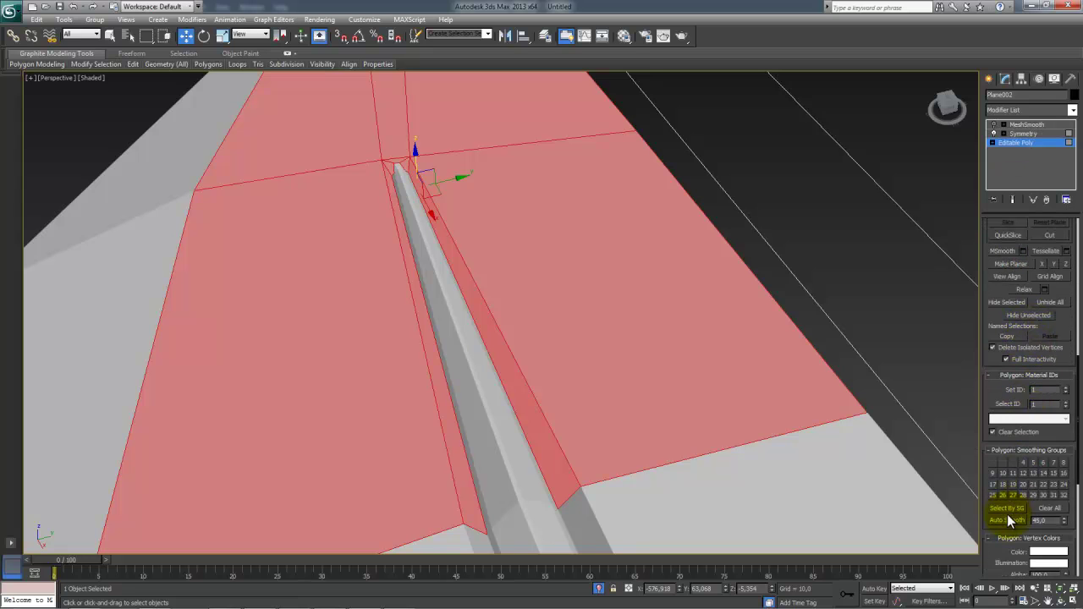
pyautogui.click(872, 272)
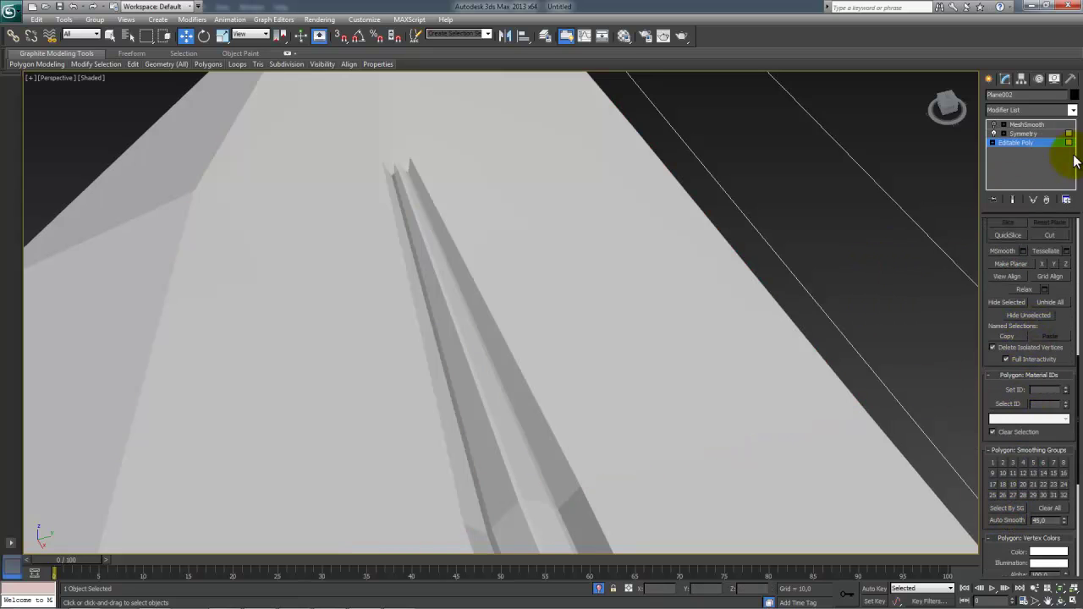
# Step: Turn MeshSmooth back on and examine the smoothed groove end with edged faces displayed
pyautogui.click(1029, 124)
pyautogui.click(842, 170)
pyautogui.keyDown('alt'); pyautogui.moveTo(716, 232); pyautogui.dragTo(475, 302, button='middle'); pyautogui.keyUp('alt')
pyautogui.press('F4')
pyautogui.press('F4')
pyautogui.press('F4')
pyautogui.keyDown('alt'); pyautogui.moveTo(617, 259); pyautogui.dragTo(690, 290, button='middle'); pyautogui.keyUp('alt')
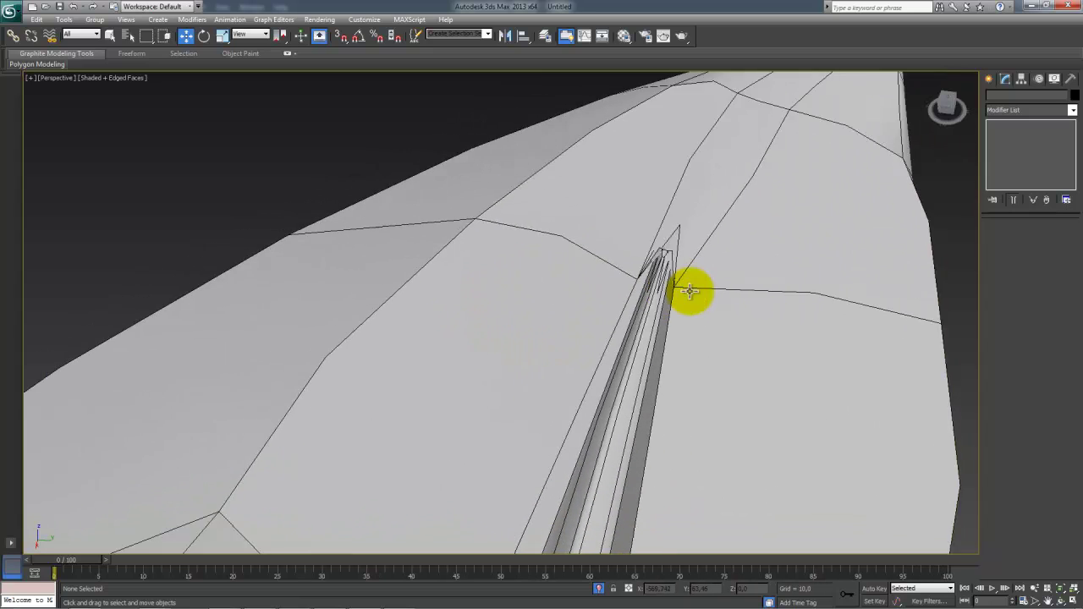
pyautogui.scroll(-2, 690, 291)
pyautogui.click(691, 291)
pyautogui.click(690, 291)
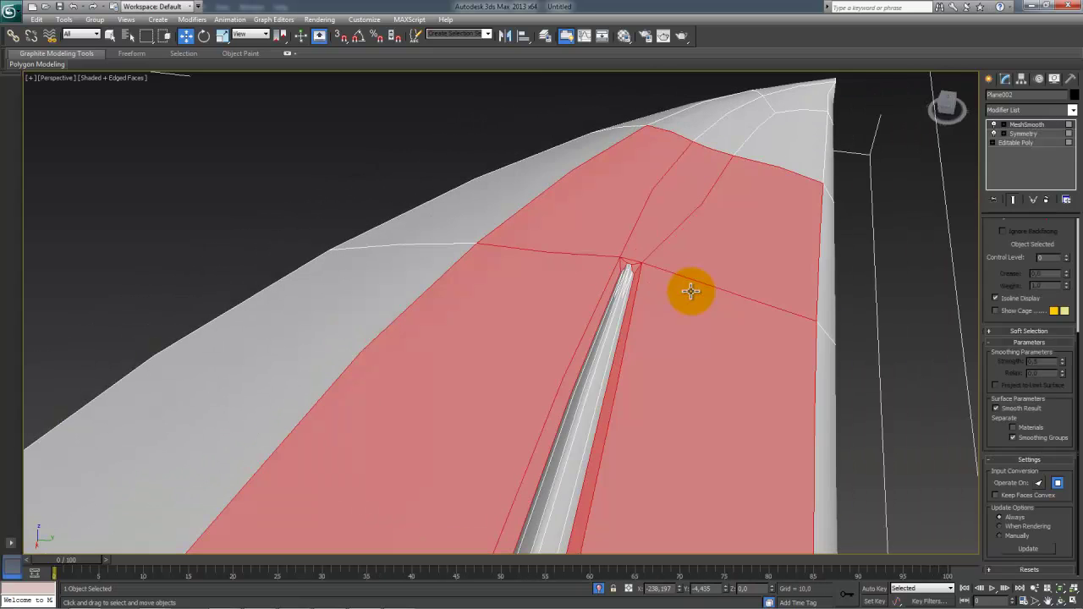
pyautogui.click(888, 265)
pyautogui.click(633, 263)
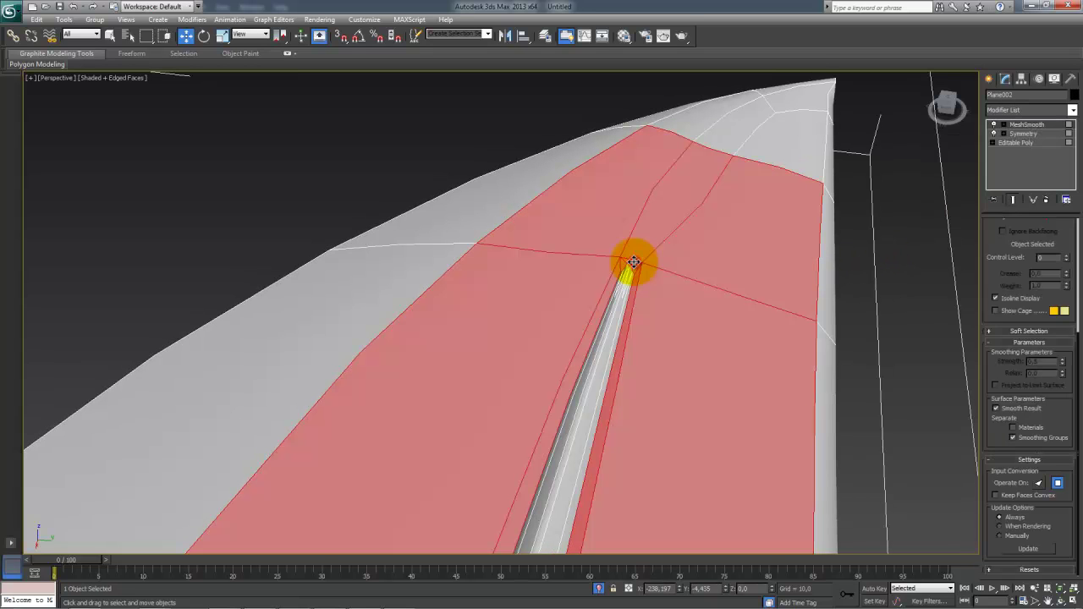
# Step: Turn MeshSmooth off, return to Editable Poly and frame the small polygon at the groove's end for closer inspection
pyautogui.click(995, 126)
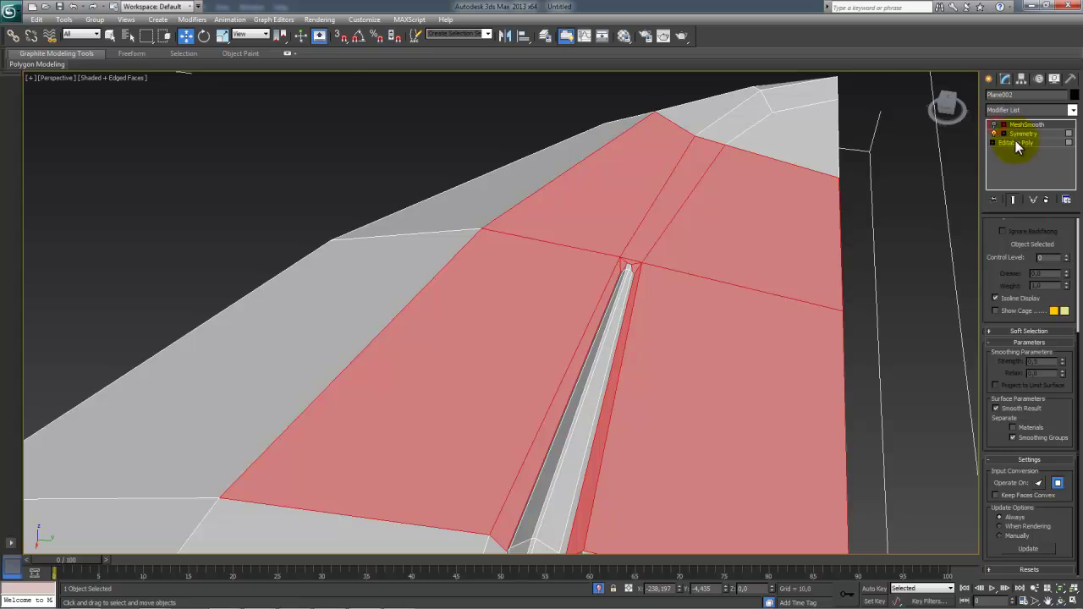
pyautogui.click(1016, 143)
pyautogui.press('1')
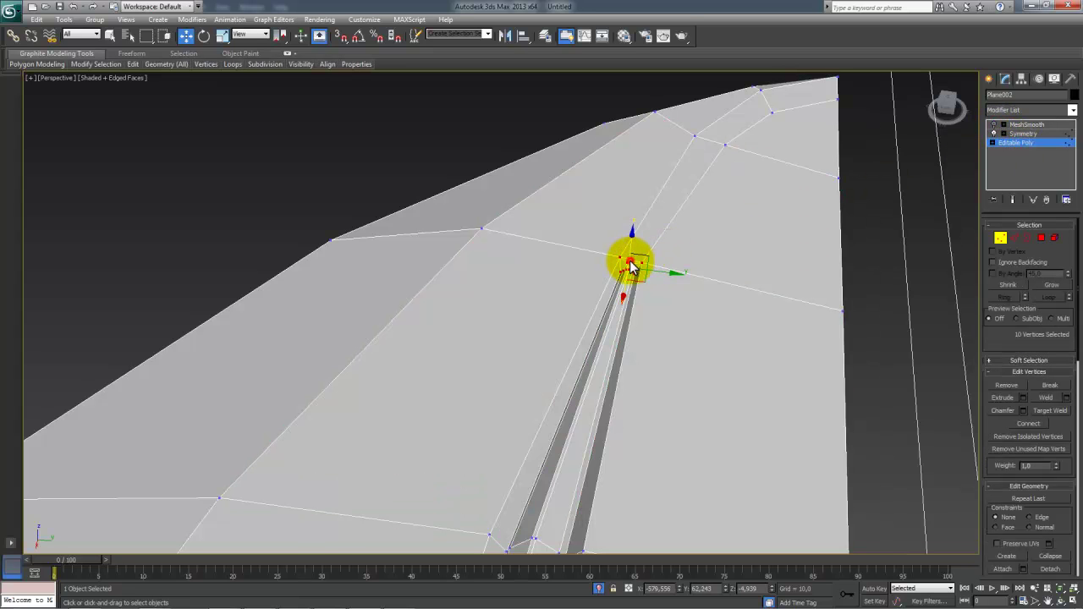
pyautogui.press('3')
pyautogui.click(628, 261)
pyautogui.hotkey('alt', 'p')
pyautogui.press('4')
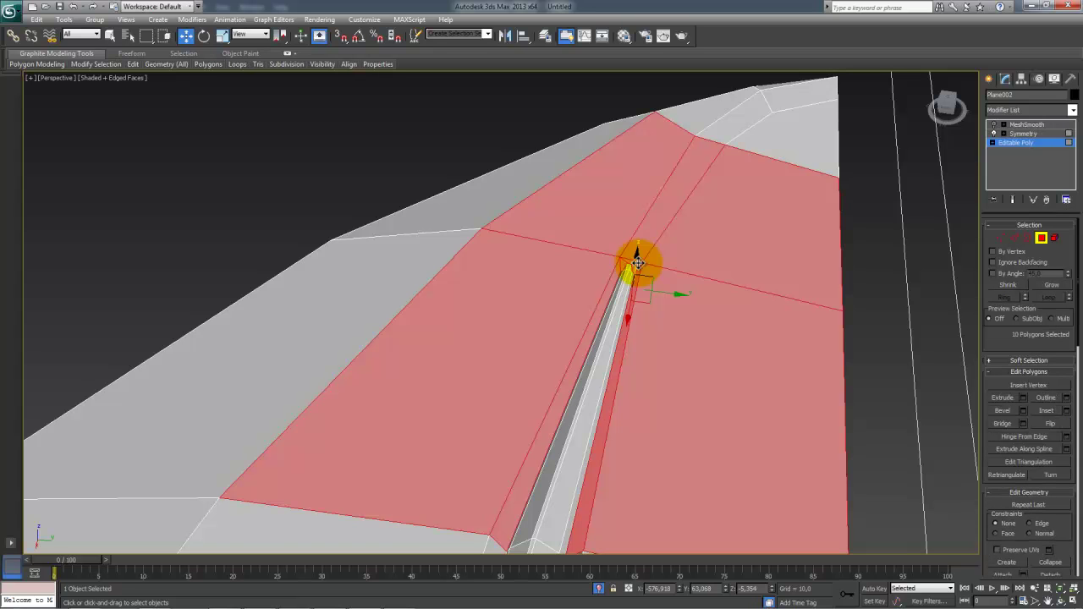
pyautogui.click(627, 260)
pyautogui.press('z')
pyautogui.keyDown('alt'); pyautogui.moveTo(645, 266); pyautogui.dragTo(777, 244, button='middle'); pyautogui.keyUp('alt')
pyautogui.scroll(-4, 757, 264)
pyautogui.moveTo(672, 254); pyautogui.dragTo(606, 247, button='middle')
# Step: Select the two short cross edges flanking the ridge at the groove cross-section behind its tip end
pyautogui.press('2')
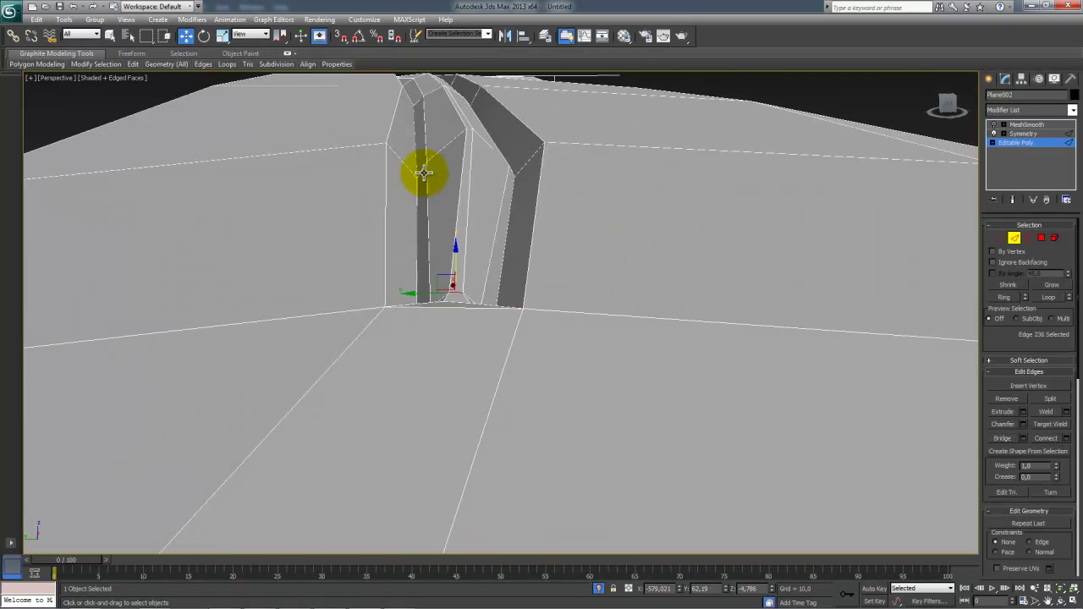
pyautogui.keyDown('alt'); pyautogui.moveTo(487, 201); pyautogui.dragTo(533, 181, button='middle'); pyautogui.keyUp('alt')
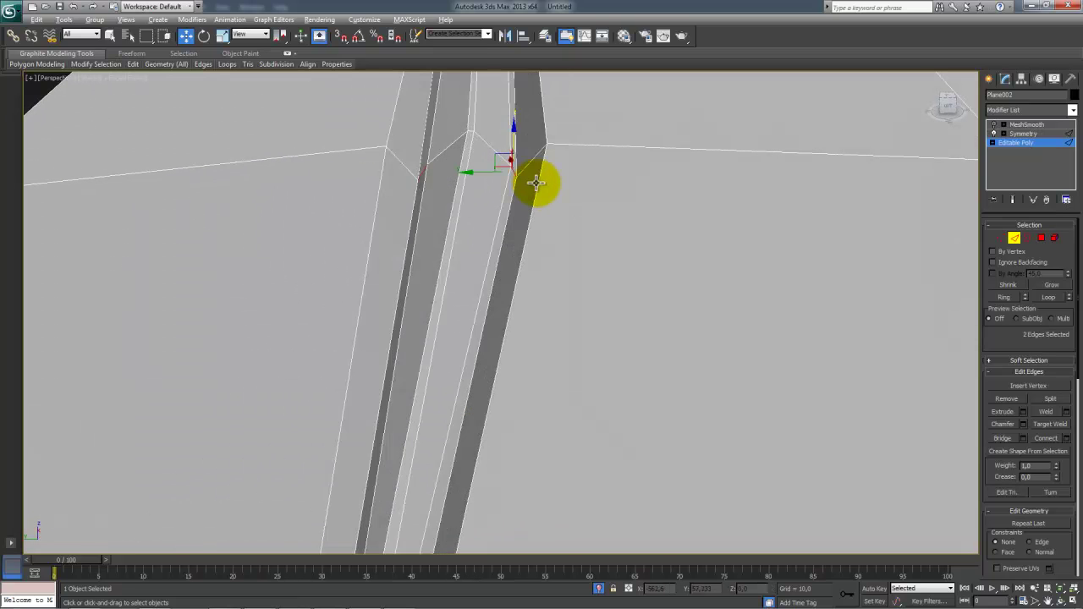
pyautogui.keyDown('alt'); pyautogui.moveTo(514, 135); pyautogui.dragTo(711, 30, button='middle'); pyautogui.keyUp('alt')
pyautogui.moveTo(513, 331)
pyautogui.mouseDown(button='middle')
pyautogui.moveTo(477, 356)
pyautogui.moveTo(465, 329)
pyautogui.moveTo(494, 333)
pyautogui.mouseUp(button='middle')
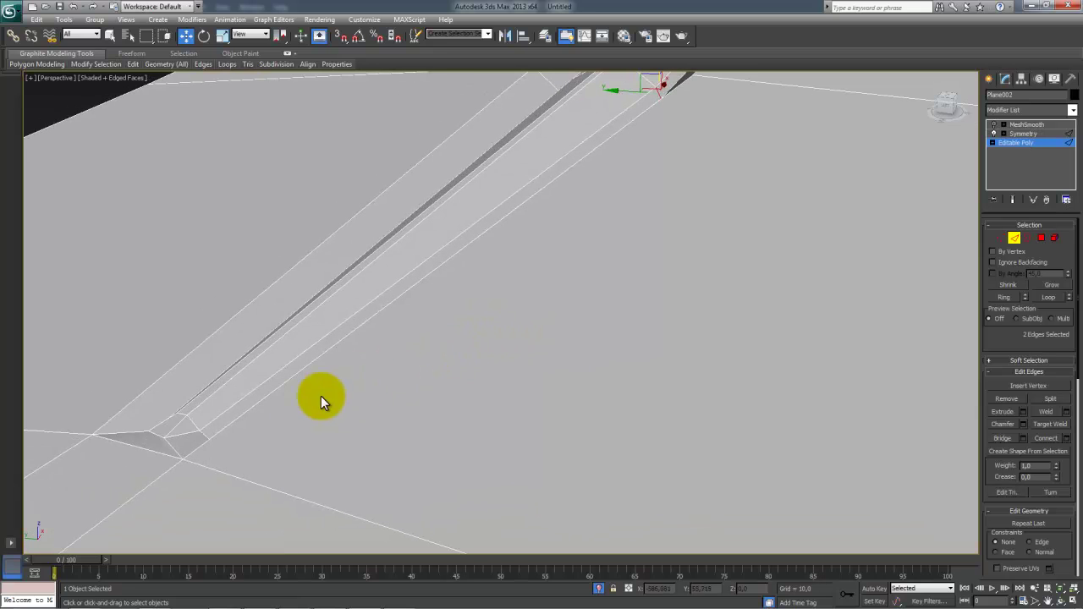
# Step: Select the short edge at the groove's closed end and scale it along Y to about 28 percent
pyautogui.click(157, 434)
pyautogui.press('z')
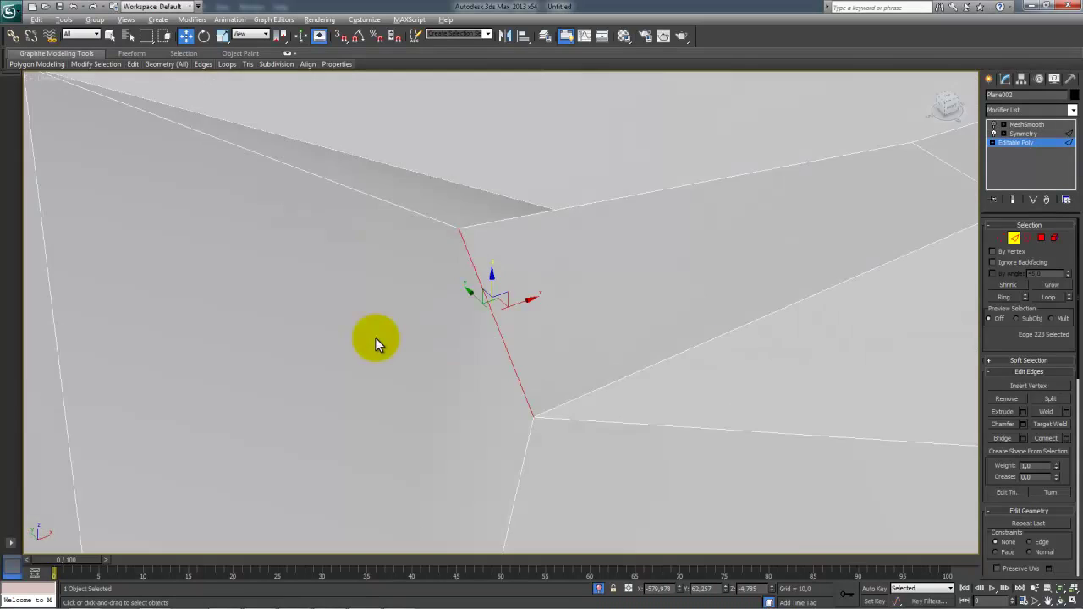
pyautogui.keyDown('alt'); pyautogui.moveTo(307, 326); pyautogui.dragTo(452, 315, button='middle'); pyautogui.keyUp('alt')
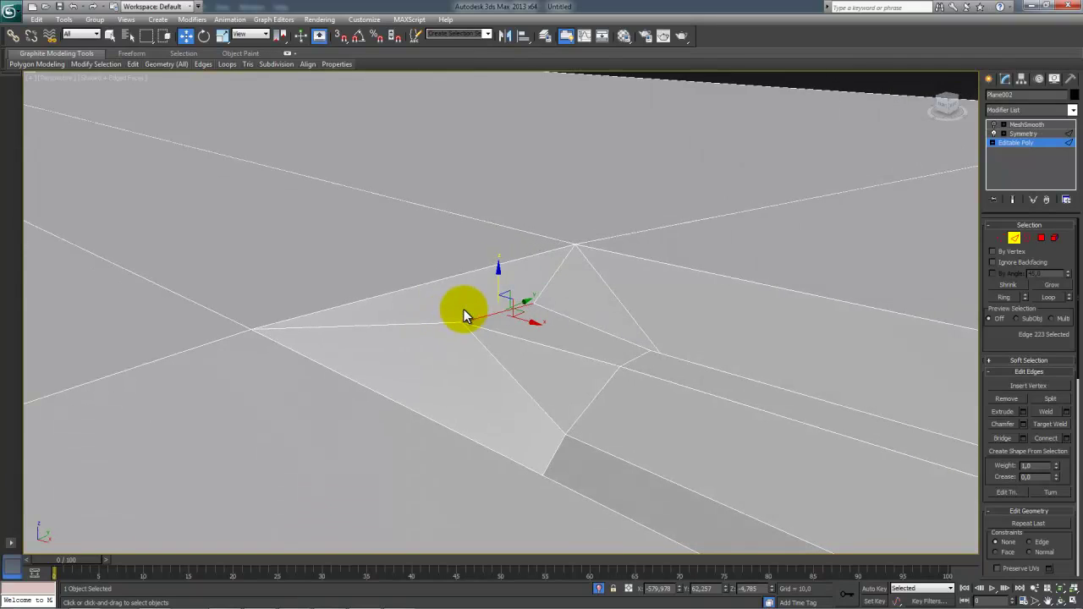
pyautogui.press('r')
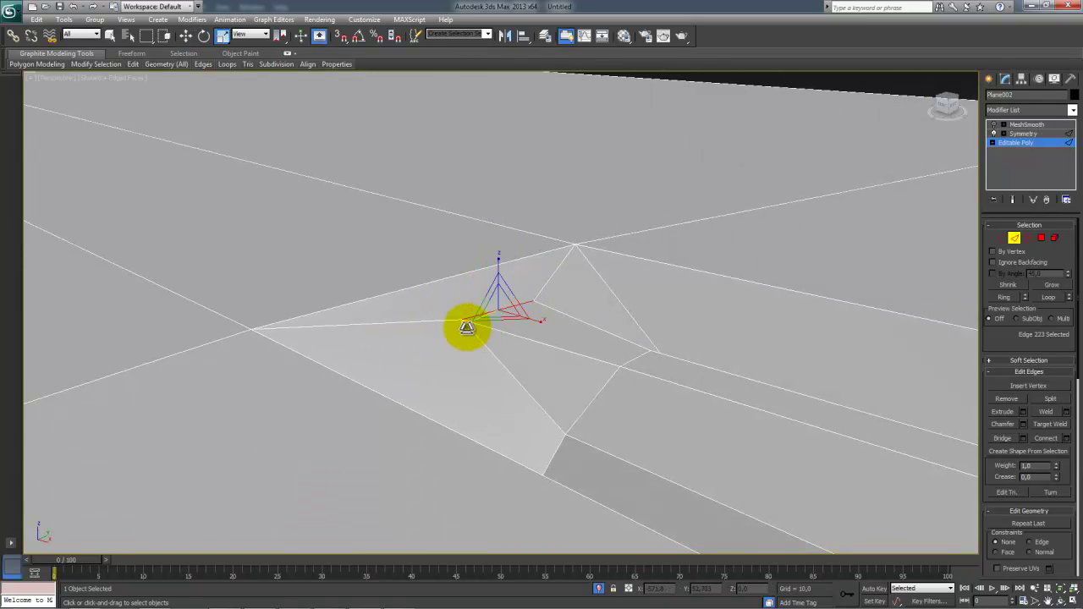
pyautogui.moveTo(480, 322); pyautogui.dragTo(526, 312)
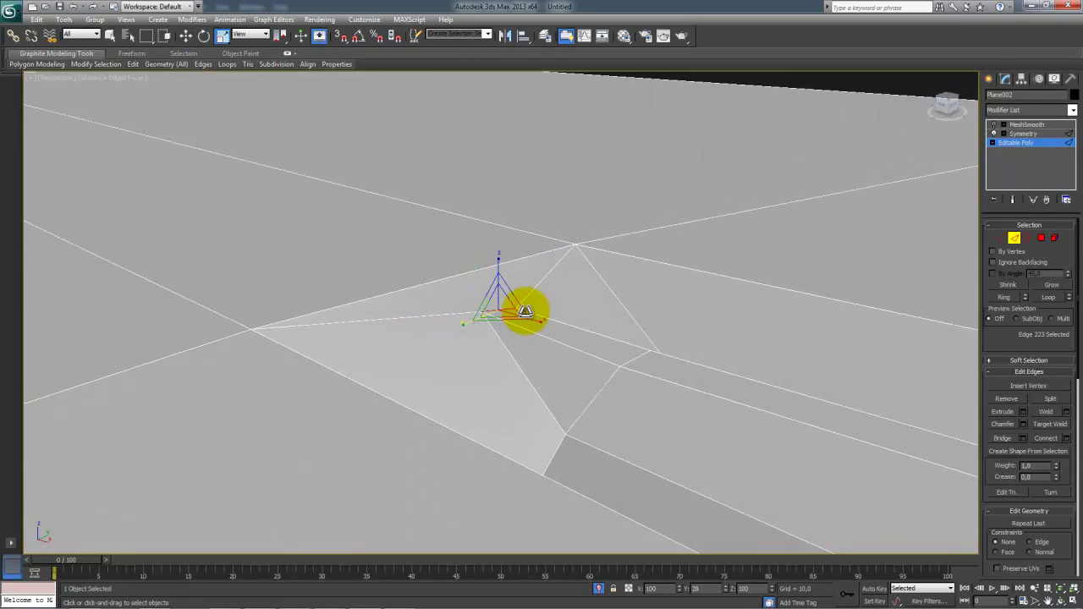
# Step: Nudge one end vertex of the narrowed edge slightly along X to straighten the groove's closed end
pyautogui.keyDown('alt'); pyautogui.moveTo(527, 314); pyautogui.dragTo(507, 333, button='middle'); pyautogui.keyUp('alt')
pyautogui.press('1')
pyautogui.press('w')
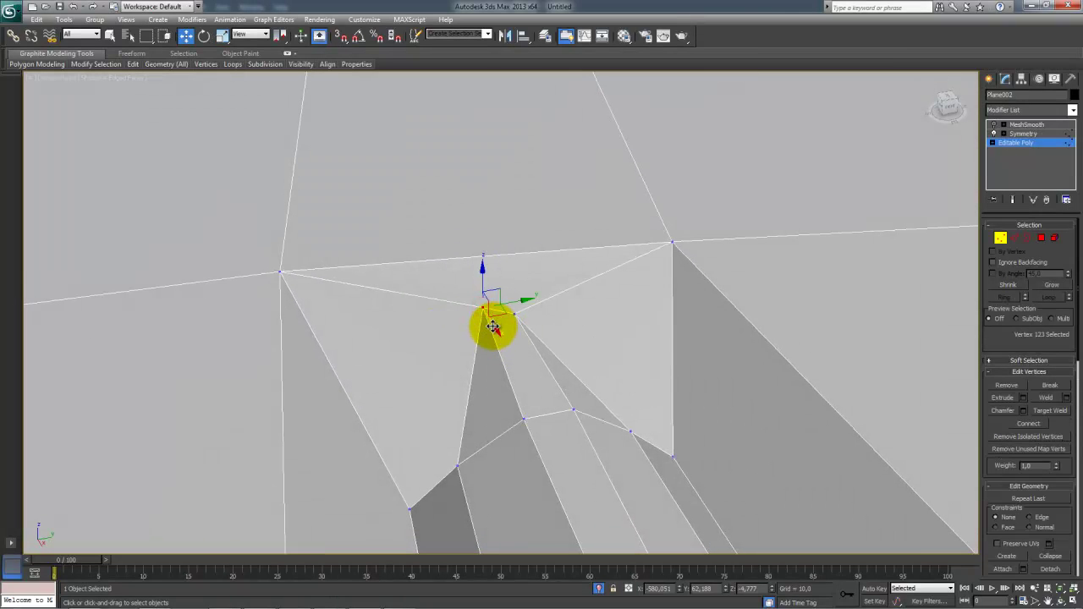
pyautogui.moveTo(495, 325); pyautogui.dragTo(500, 332)
# Step: Move the short edge at the groove's closed end along X to about -579.5
pyautogui.keyDown('alt'); pyautogui.moveTo(502, 341); pyautogui.dragTo(598, 349, button='middle'); pyautogui.keyUp('alt')
pyautogui.press('2')
pyautogui.click(502, 313)
pyautogui.moveTo(527, 313); pyautogui.dragTo(603, 327)
pyautogui.keyDown('alt'); pyautogui.moveTo(600, 329); pyautogui.dragTo(470, 340, button='middle'); pyautogui.keyUp('alt')
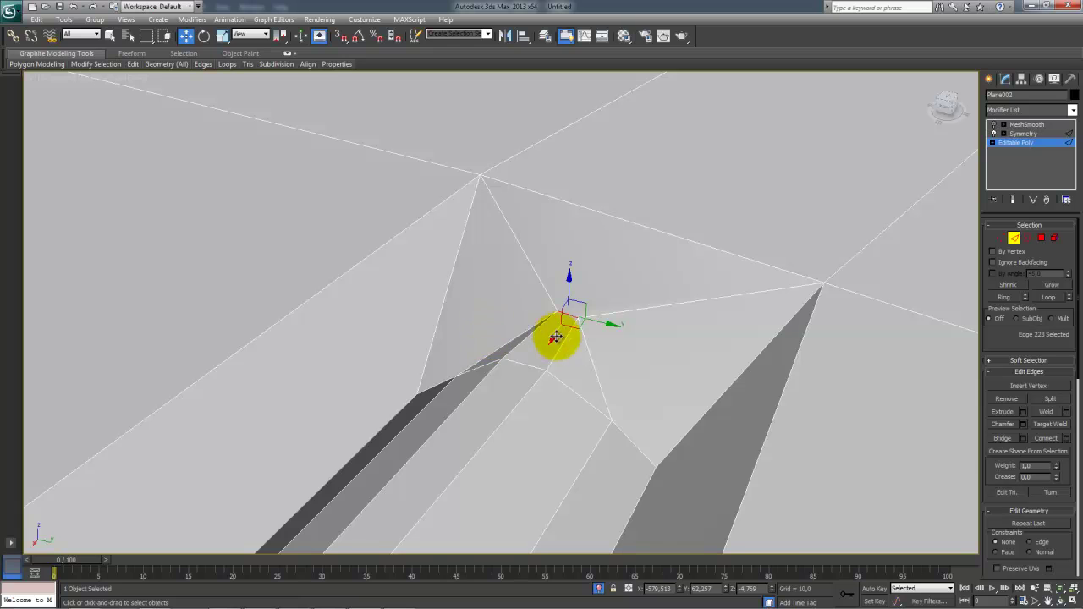
# Step: Cut a new edge chain around the groove end, from one side vertex across both sloping corner edges to the opposite side vertex
pyautogui.keyDown('alt'); pyautogui.moveTo(592, 331); pyautogui.dragTo(563, 363, button='middle'); pyautogui.keyUp('alt')
pyautogui.press('1')
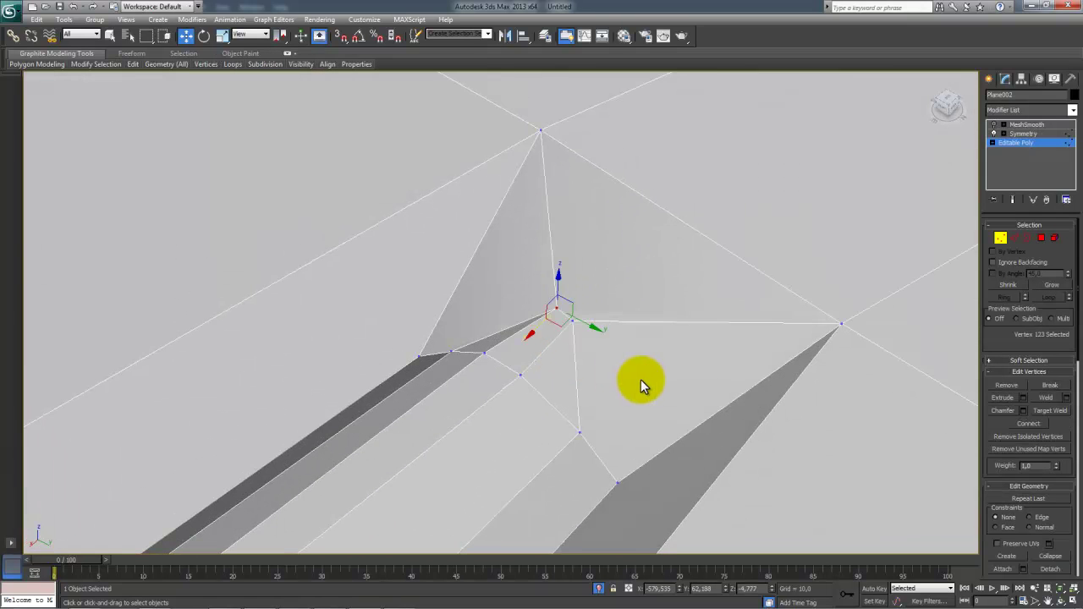
pyautogui.scroll(-5, 1041, 347)
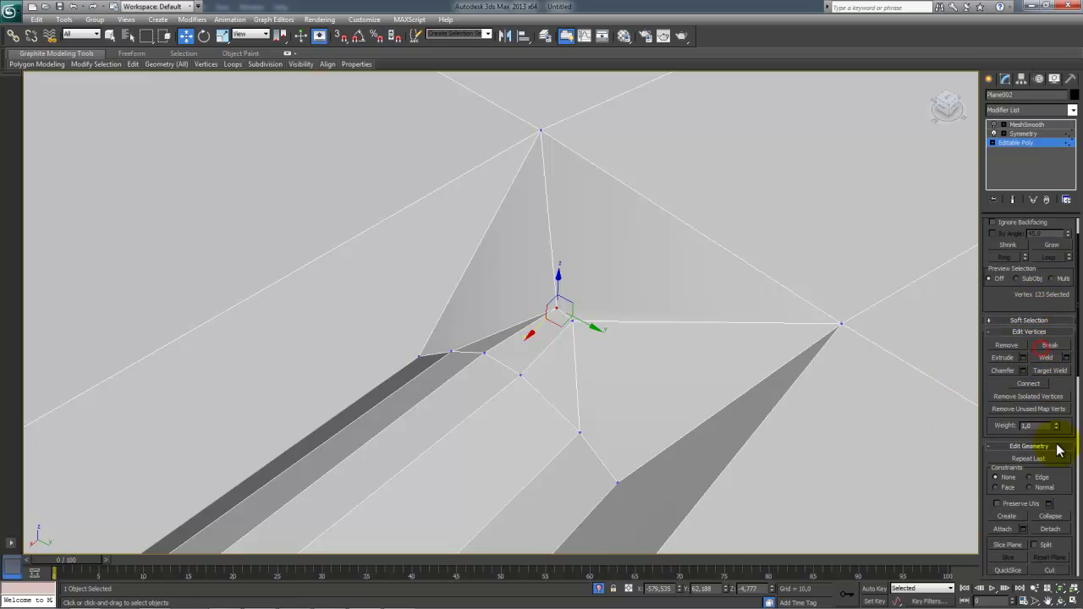
pyautogui.click(1055, 487)
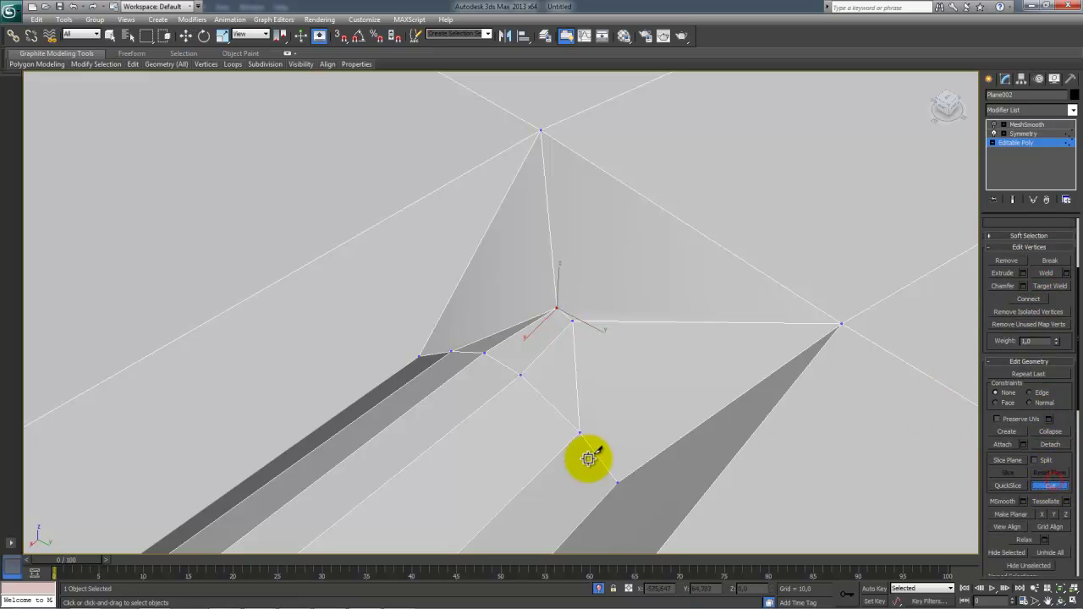
pyautogui.click(579, 432)
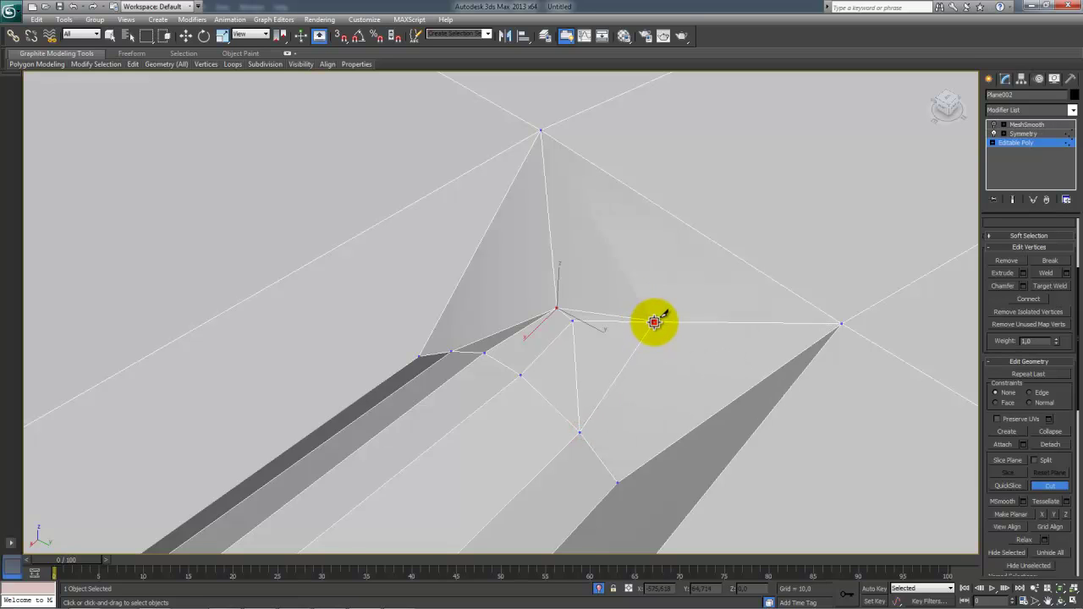
pyautogui.click(654, 322)
pyautogui.click(551, 251)
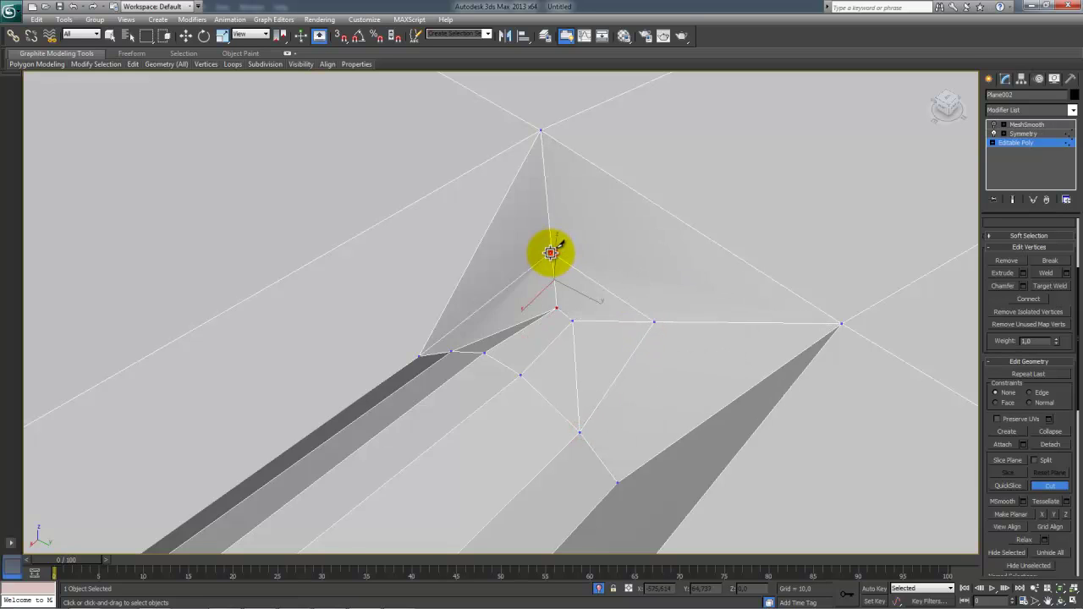
pyautogui.click(450, 351)
pyautogui.rightClick(502, 327)
pyautogui.rightClick(573, 340)
# Step: Remove the two leftover diagonal edges inside the newly cut loop at the groove end
pyautogui.press('2')
pyautogui.click(573, 342)
pyautogui.keyDown('alt'); pyautogui.moveTo(571, 345); pyautogui.dragTo(597, 365, button='middle'); pyautogui.keyUp('alt')
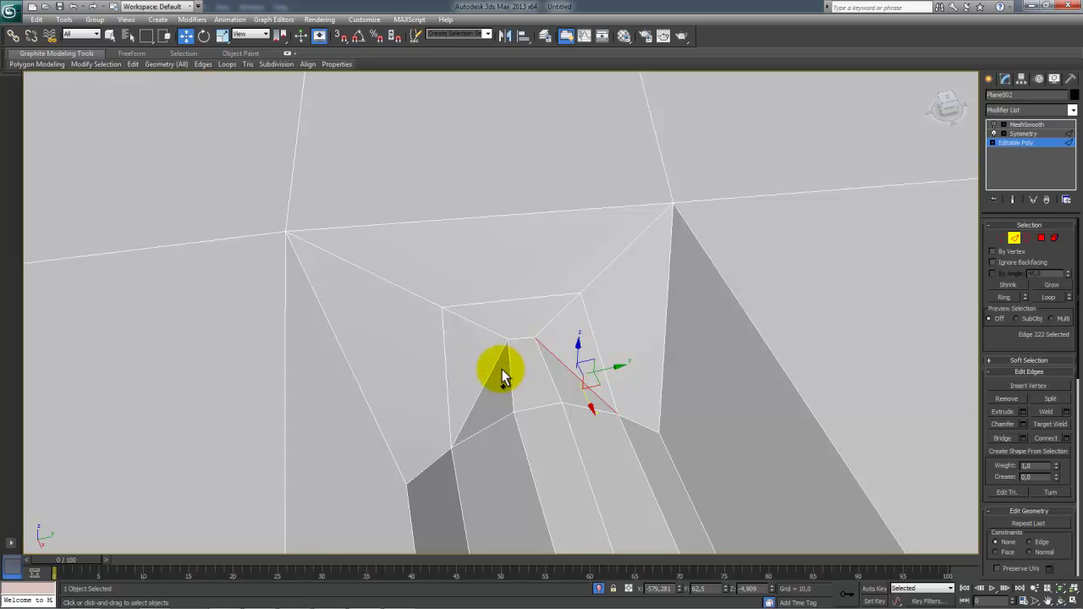
pyautogui.press('BackSpace')
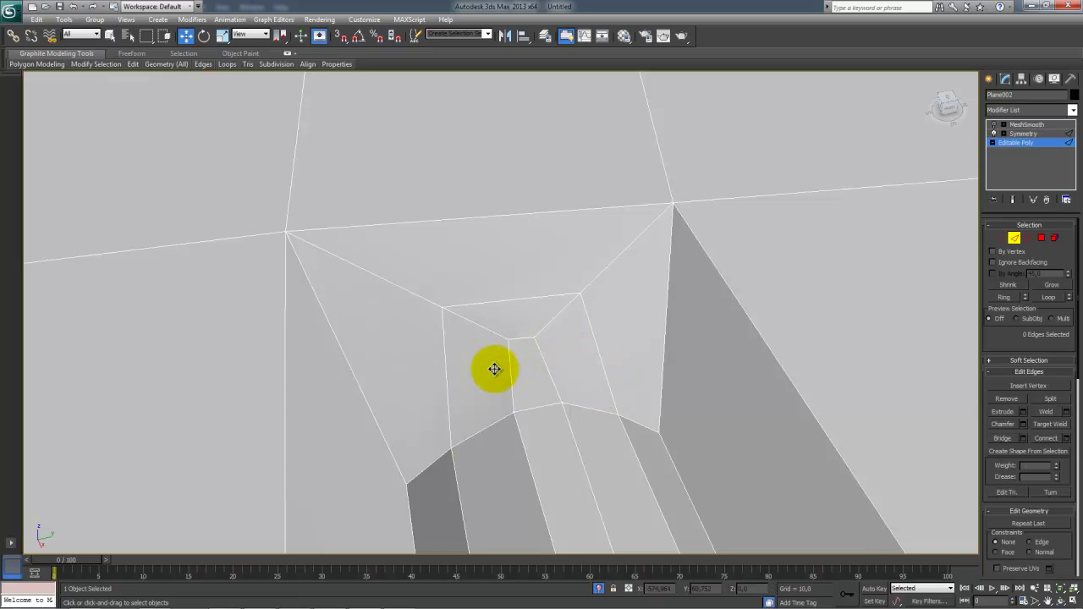
# Step: Examine the recut groove end and its vertices from a distance and up close
pyautogui.press('1')
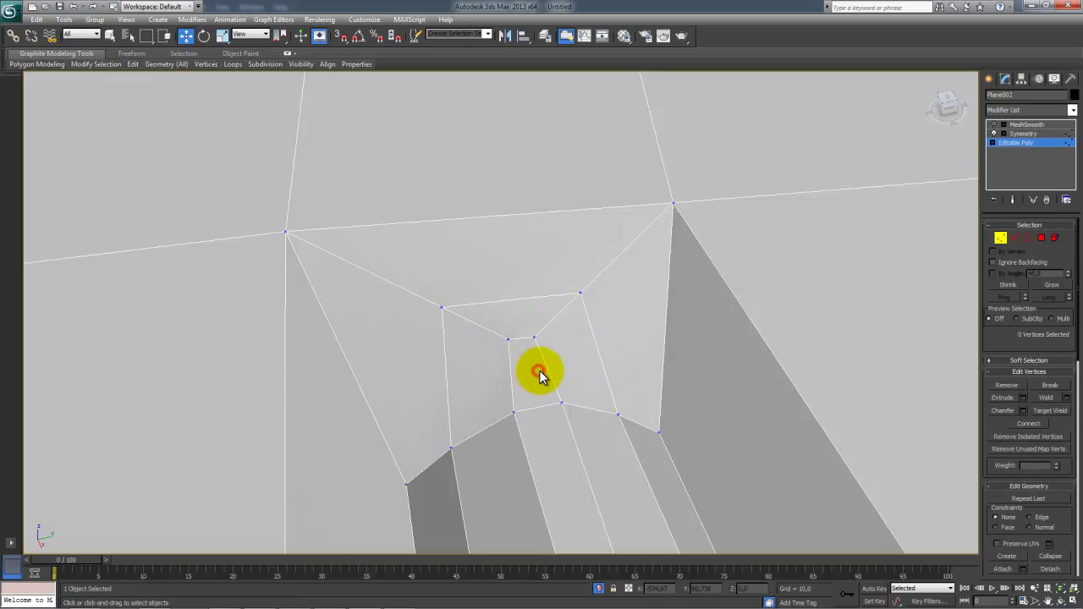
pyautogui.scroll(-6, 551, 372)
pyautogui.scroll(3, 519, 376)
pyautogui.keyDown('alt'); pyautogui.moveTo(522, 374); pyautogui.dragTo(447, 300, button='middle'); pyautogui.keyUp('alt')
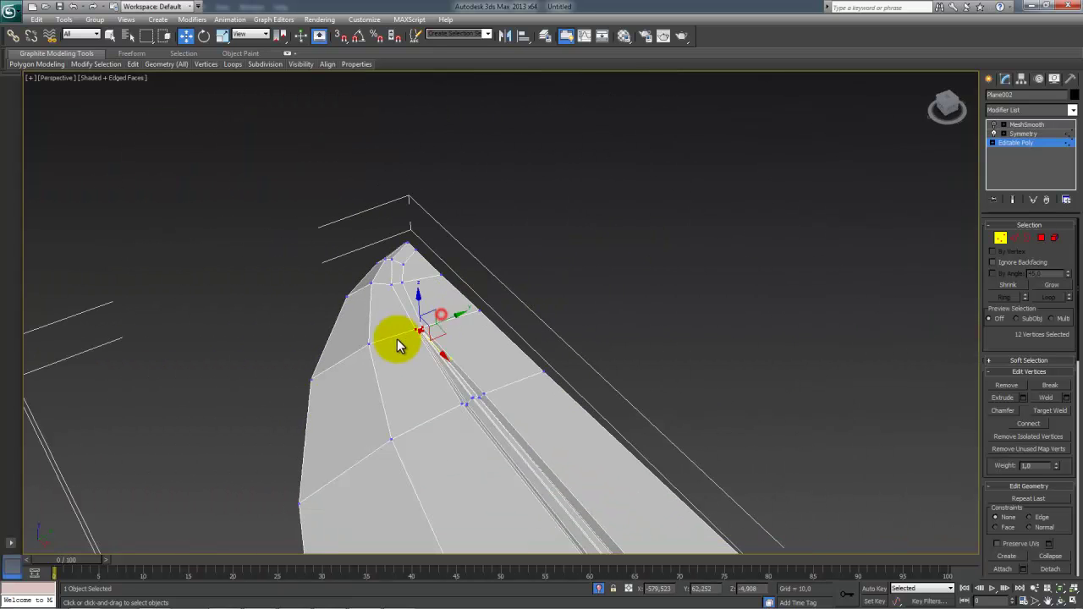
pyautogui.moveTo(403, 338); pyautogui.dragTo(399, 345)
pyautogui.press('z')
pyautogui.scroll(-2, 398, 345)
pyautogui.moveTo(401, 344); pyautogui.dragTo(437, 337, button='middle')
pyautogui.keyDown('alt'); pyautogui.moveTo(461, 343); pyautogui.dragTo(578, 280, button='middle'); pyautogui.keyUp('alt')
pyautogui.click(588, 271)
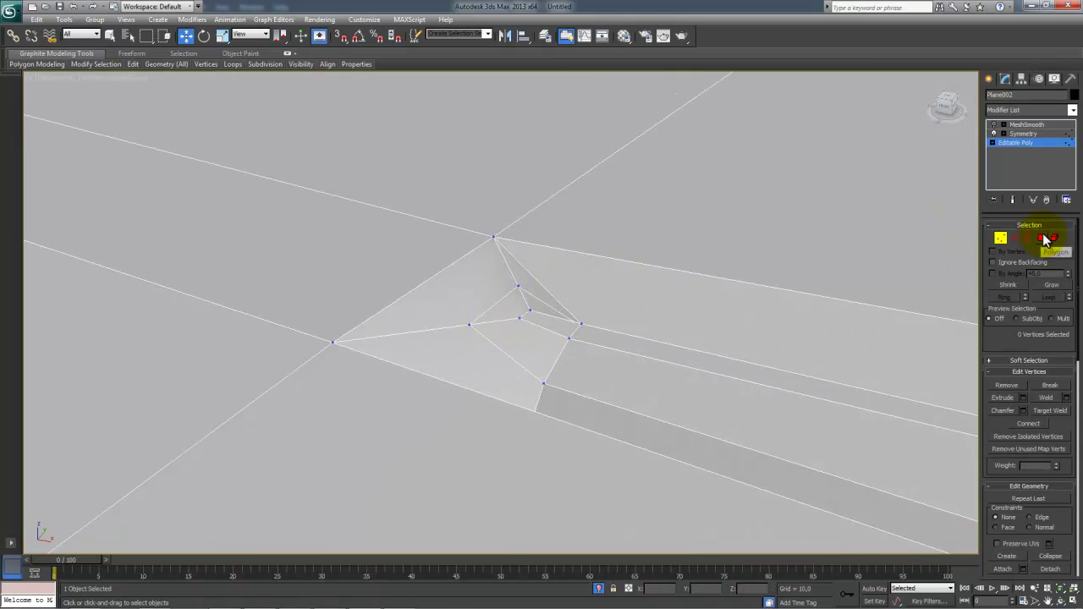
# Step: Leave vertex editing, enable MeshSmooth and inspect the smoothed groove end in shaded display without edges
pyautogui.click(1000, 237)
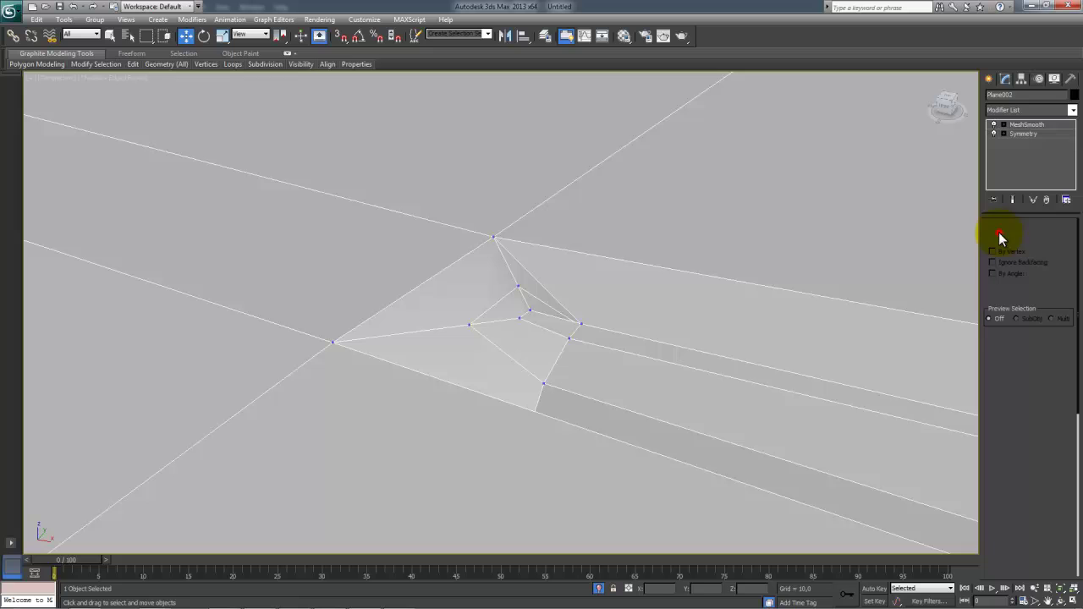
pyautogui.click(996, 125)
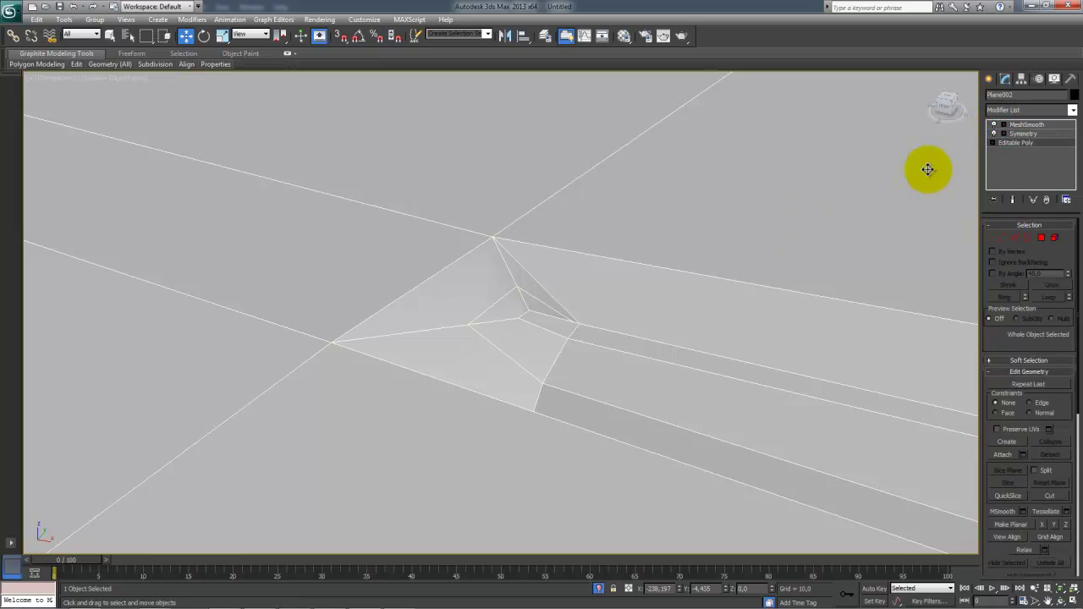
pyautogui.click(1031, 125)
pyautogui.scroll(-5, 670, 237)
pyautogui.scroll(2, 679, 241)
pyautogui.moveTo(667, 246)
pyautogui.keyDown('alt'); pyautogui.mouseDown(button='middle')
pyautogui.moveTo(653, 249)
pyautogui.moveTo(685, 257)
pyautogui.moveTo(211, 474)
pyautogui.moveTo(423, 395)
pyautogui.moveTo(580, 198)
pyautogui.mouseUp(button='middle'); pyautogui.keyUp('alt')
pyautogui.click(657, 152)
pyautogui.press('F4')
pyautogui.moveTo(670, 203)
pyautogui.keyDown('alt'); pyautogui.mouseDown(button='middle')
pyautogui.moveTo(430, 350)
pyautogui.moveTo(394, 440)
pyautogui.mouseUp(button='middle'); pyautogui.keyUp('alt')
pyautogui.keyDown('alt'); pyautogui.moveTo(496, 272); pyautogui.dragTo(513, 334, button='middle'); pyautogui.keyUp('alt')
pyautogui.scroll(5, 513, 334)
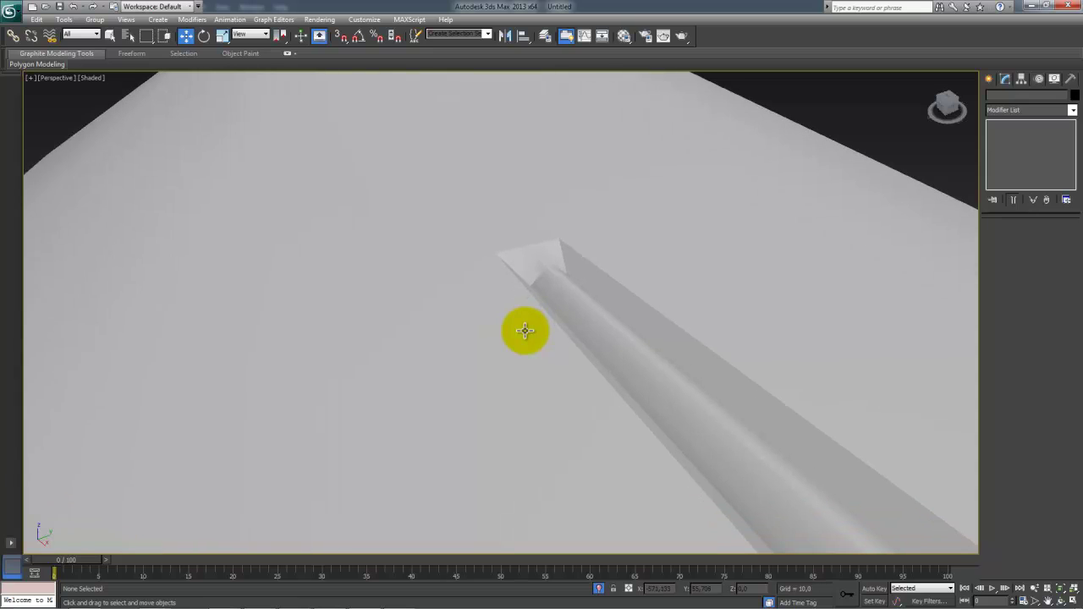
pyautogui.scroll(-2, 570, 294)
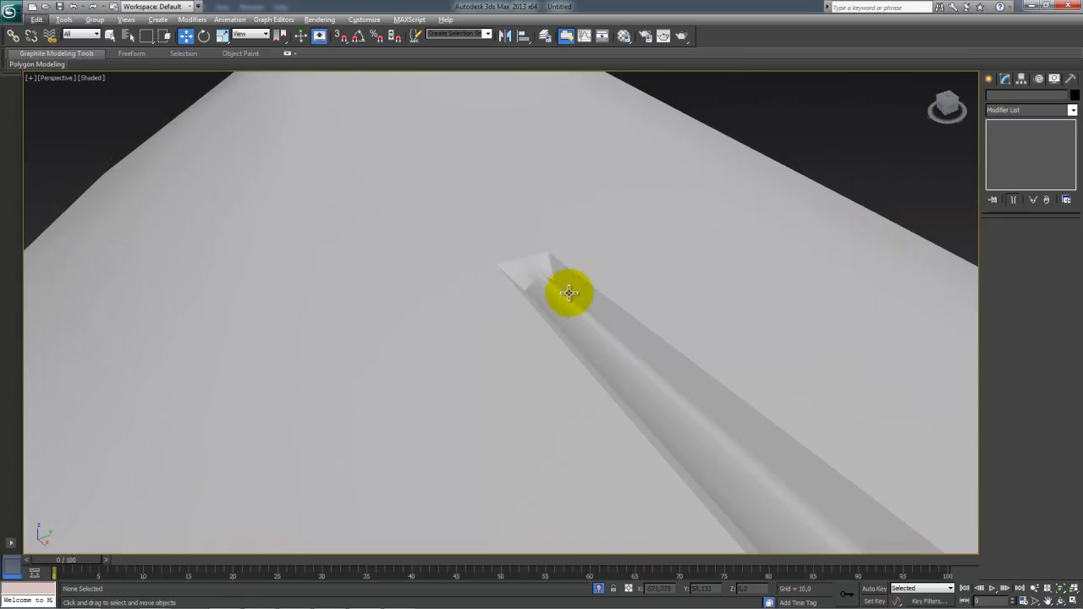
# Step: Disable MeshSmooth on the panel, return to its Editable Poly level with the end result shown, and display edged faces
pyautogui.click(566, 292)
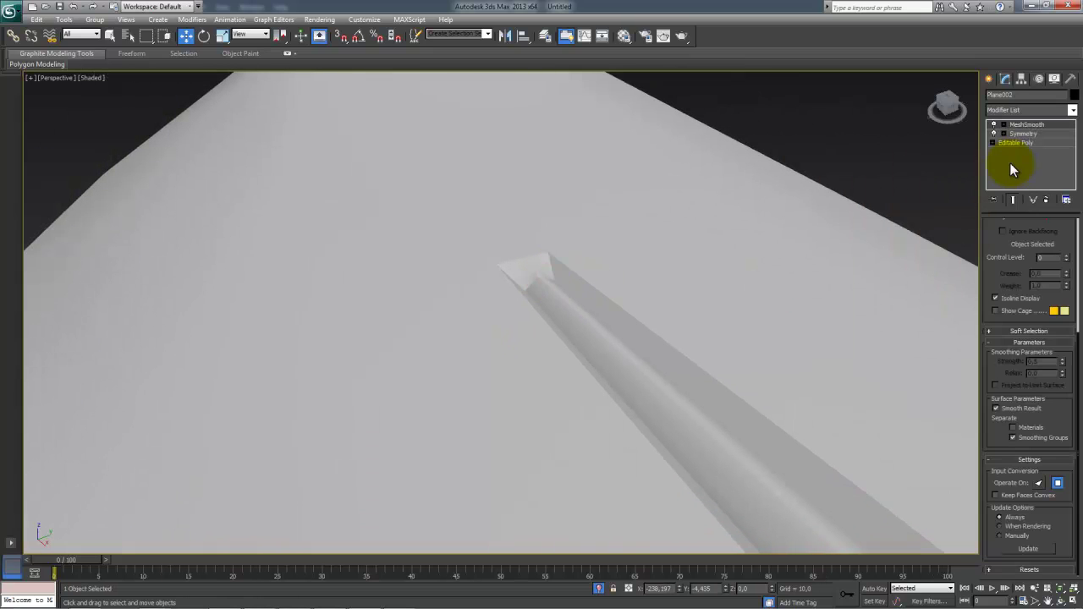
pyautogui.click(994, 125)
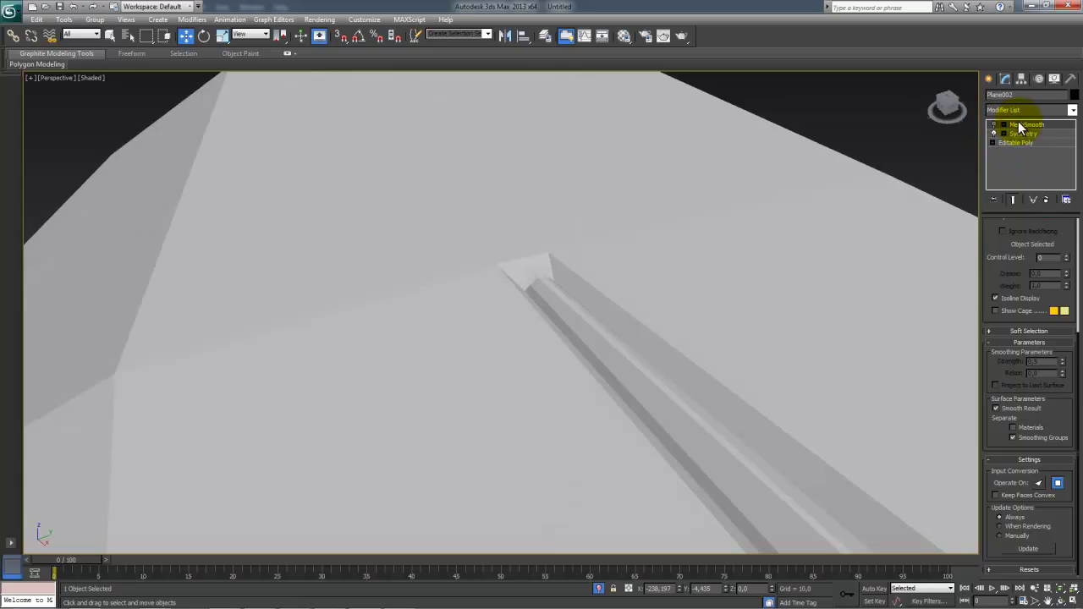
pyautogui.click(1021, 145)
pyautogui.keyDown('alt'); pyautogui.moveTo(738, 287); pyautogui.dragTo(581, 222, button='middle'); pyautogui.keyUp('alt')
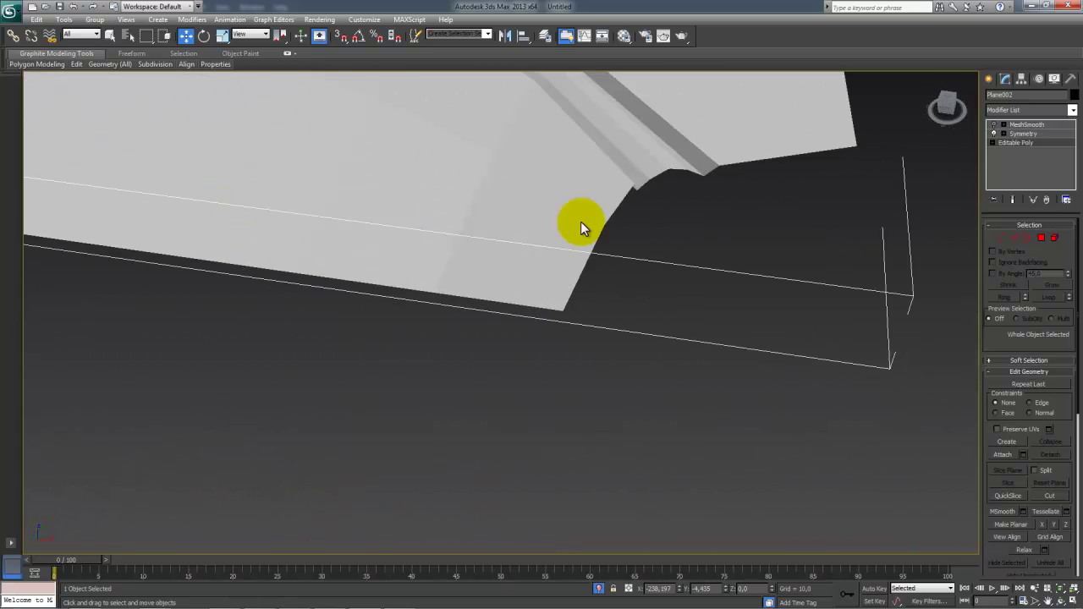
pyautogui.click(1014, 199)
pyautogui.moveTo(732, 281); pyautogui.dragTo(655, 339, button='middle')
pyautogui.press('F4')
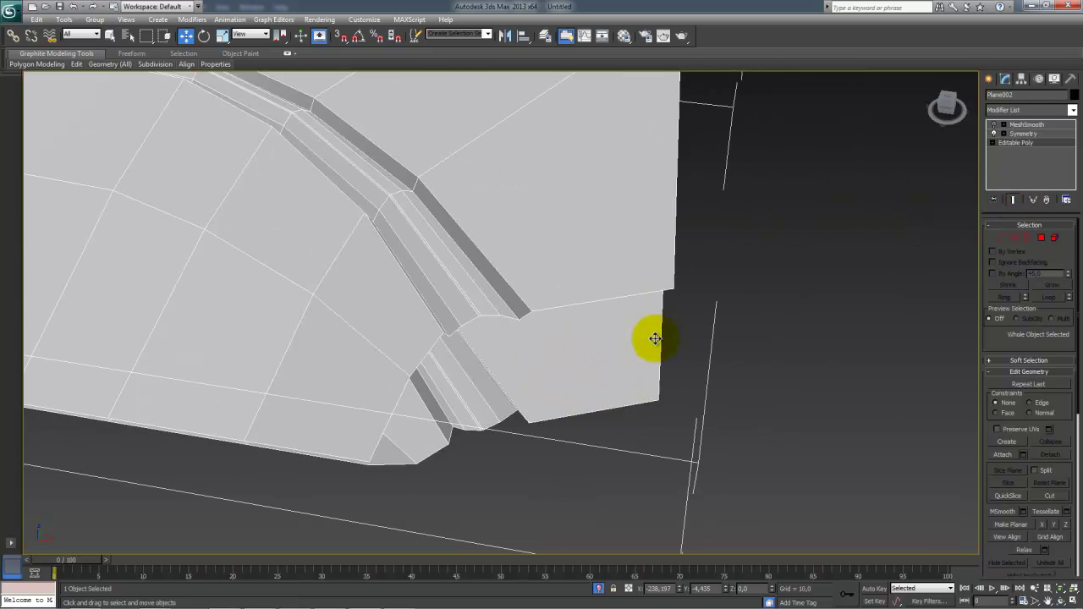
# Step: Select the two slanted outer border edges at the groove's open end and extrude them downward into side strips
pyautogui.press('2')
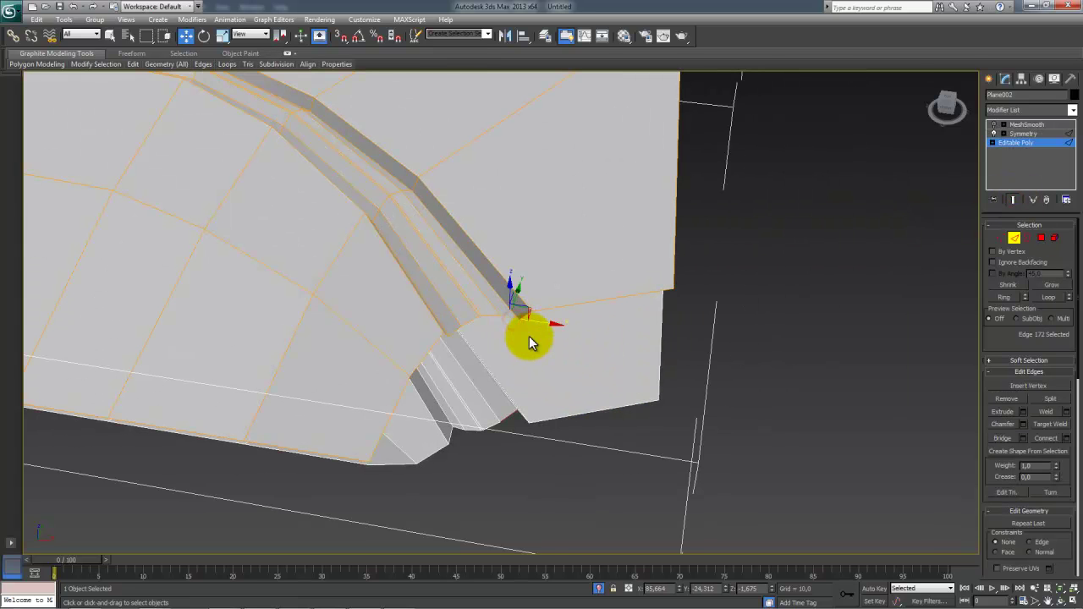
pyautogui.press('z')
pyautogui.moveTo(697, 346); pyautogui.dragTo(568, 318, button='middle')
pyautogui.scroll(5, 568, 317)
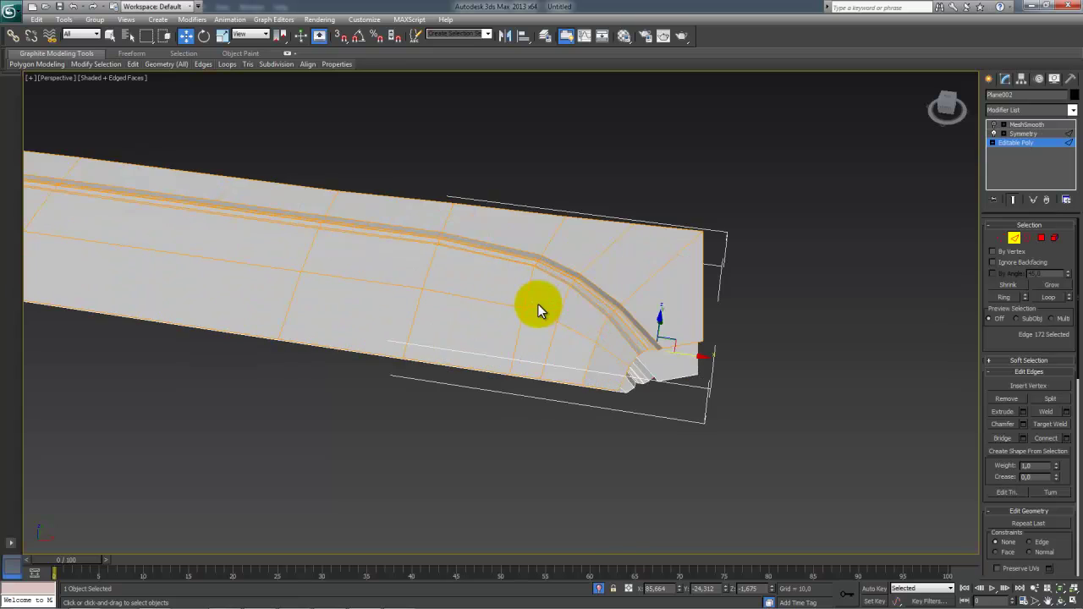
pyautogui.scroll(-2, 598, 334)
pyautogui.scroll(3, 624, 341)
pyautogui.moveTo(474, 290); pyautogui.dragTo(367, 237, button='middle')
pyautogui.scroll(3, 367, 237)
pyautogui.moveTo(559, 323); pyautogui.dragTo(444, 267, button='middle')
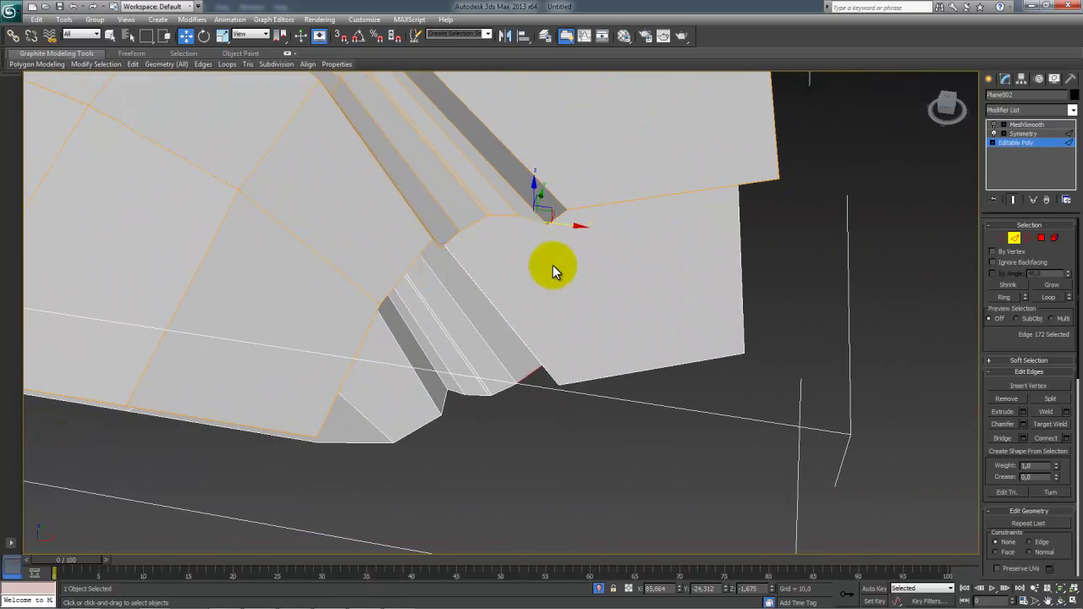
pyautogui.moveTo(553, 265); pyautogui.dragTo(557, 267, button='middle')
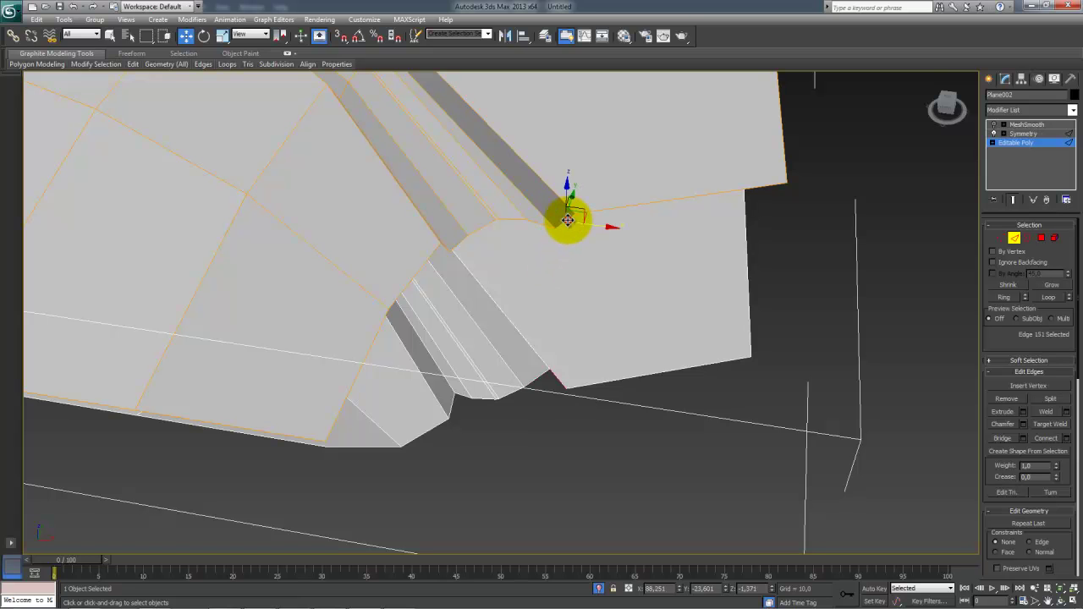
pyautogui.keyDown('alt'); pyautogui.moveTo(454, 254); pyautogui.dragTo(447, 206, button='middle'); pyautogui.keyUp('alt')
pyautogui.keyDown('ctrl'); pyautogui.click(444, 208); pyautogui.keyUp('ctrl')
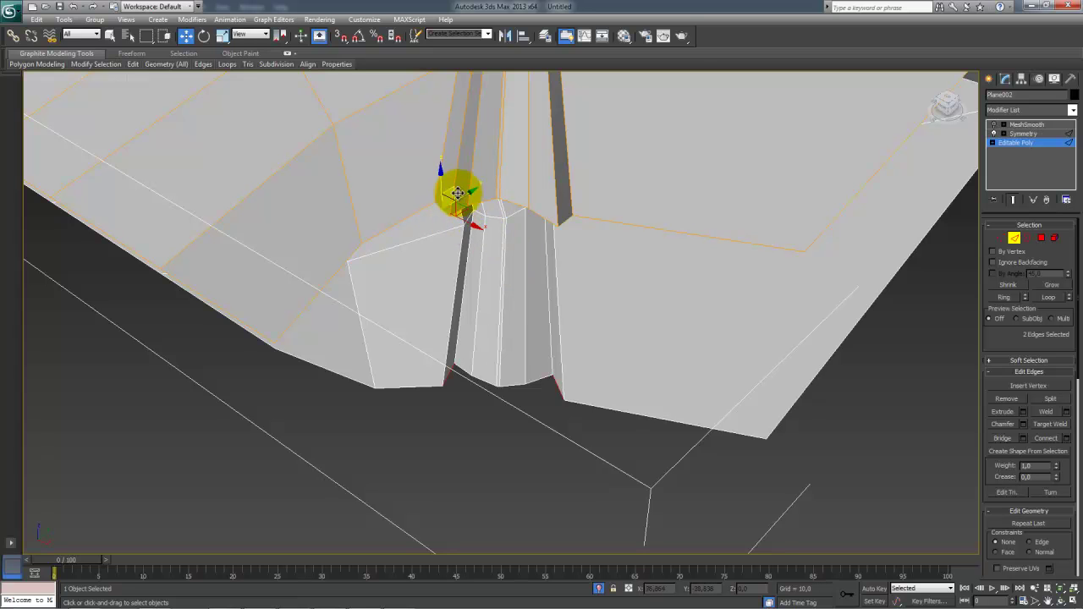
pyautogui.moveTo(443, 177); pyautogui.dragTo(453, 247)
# Step: Raise the lower inner vertices of both side strips to about Z -9.3 to level the strips' bottom edges
pyautogui.keyDown('alt'); pyautogui.moveTo(454, 247); pyautogui.dragTo(516, 263, button='middle'); pyautogui.keyUp('alt')
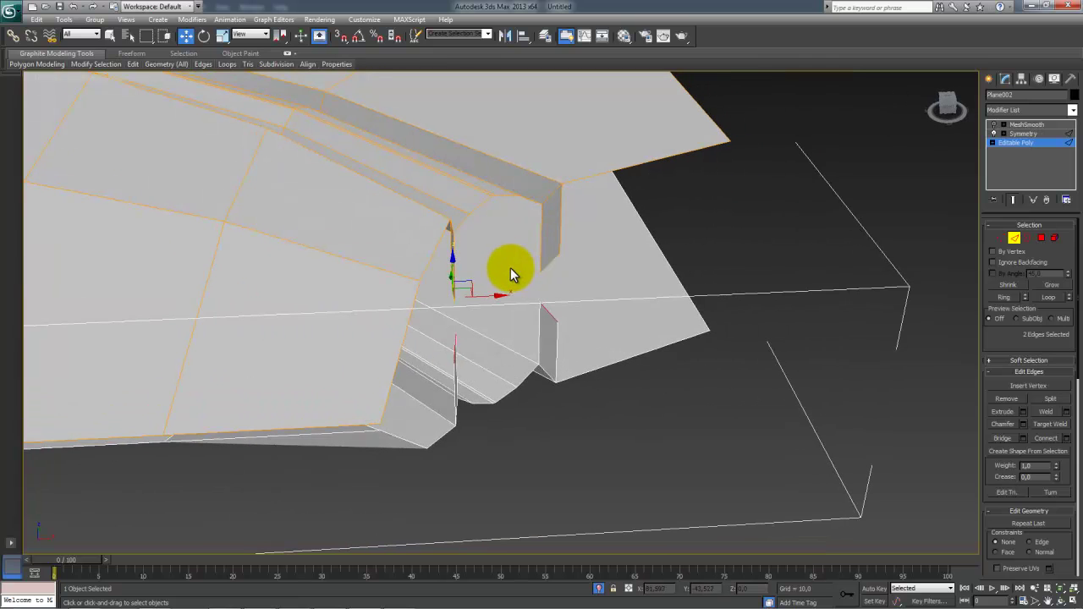
pyautogui.press('1')
pyautogui.click(539, 270)
pyautogui.keyDown('alt'); pyautogui.moveTo(459, 302); pyautogui.dragTo(434, 283, button='middle'); pyautogui.keyUp('alt')
pyautogui.keyDown('ctrl'); pyautogui.click(435, 272); pyautogui.keyUp('ctrl')
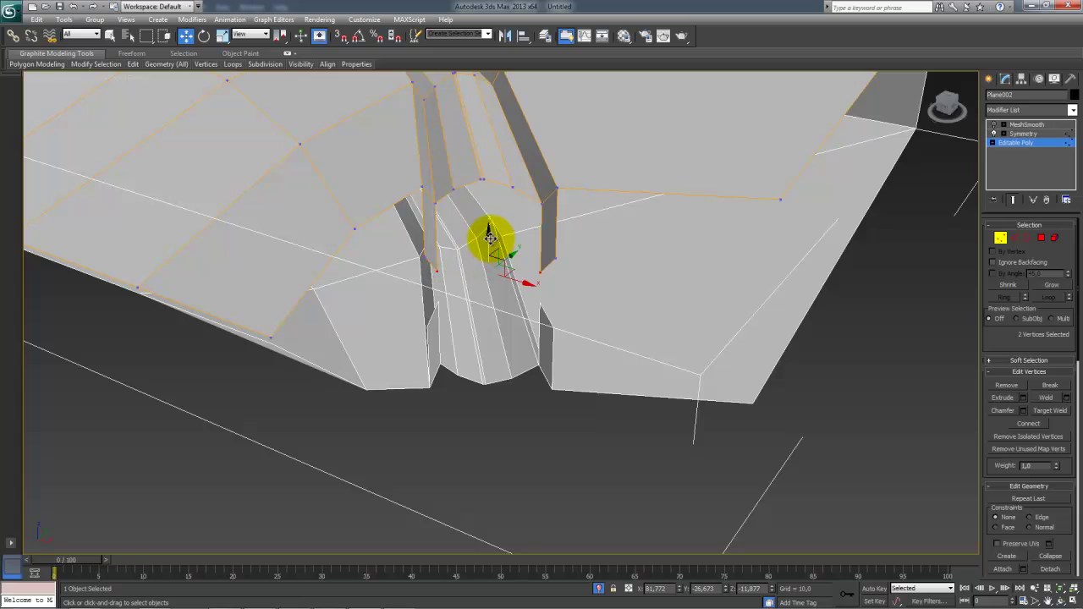
pyautogui.keyDown('alt'); pyautogui.moveTo(500, 222); pyautogui.dragTo(552, 242, button='middle'); pyautogui.keyUp('alt')
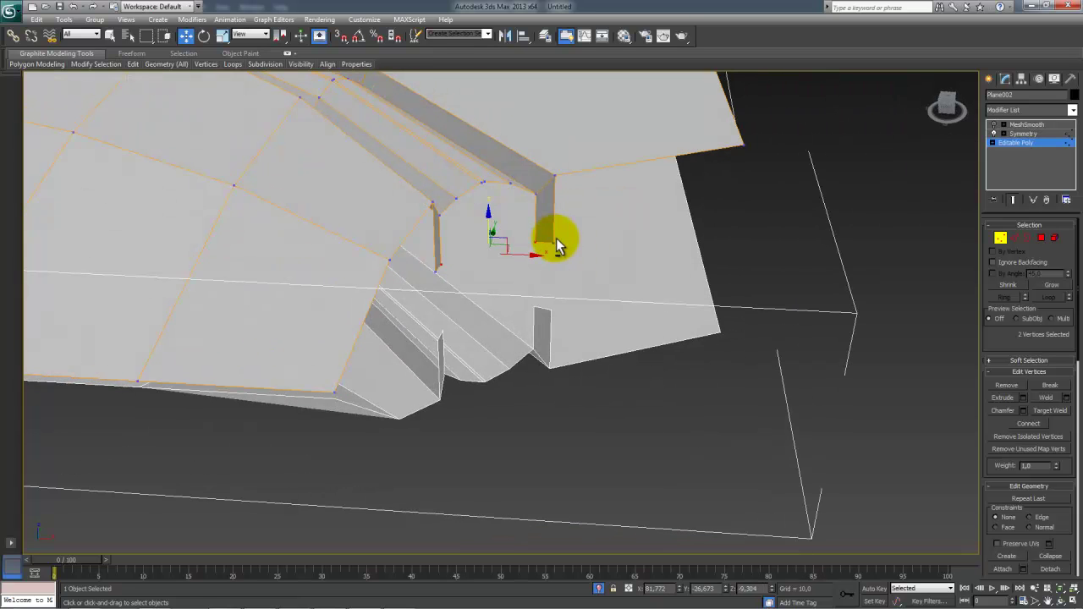
# Step: Adjust the bottom edges of both side strips and extrude them about 4 units further down
pyautogui.press('2')
pyautogui.click(527, 260)
pyautogui.keyDown('alt'); pyautogui.moveTo(437, 266); pyautogui.dragTo(516, 266, button='middle'); pyautogui.keyUp('alt')
pyautogui.keyDown('ctrl'); pyautogui.click(429, 243); pyautogui.keyUp('ctrl')
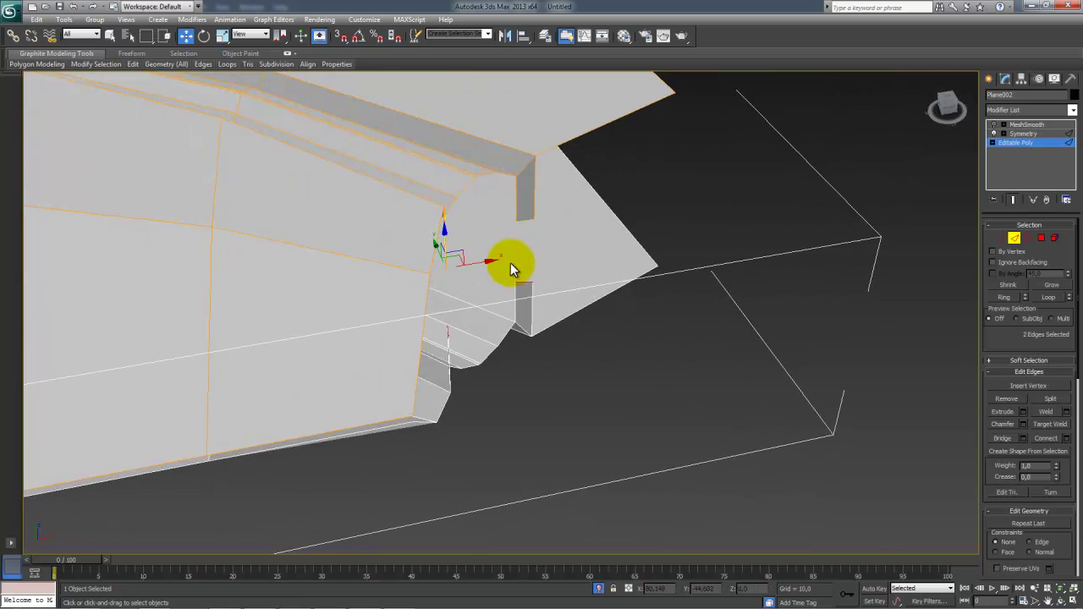
pyautogui.moveTo(434, 248); pyautogui.dragTo(496, 271)
pyautogui.keyDown('alt'); pyautogui.moveTo(496, 271); pyautogui.dragTo(466, 249, button='middle'); pyautogui.keyUp('alt')
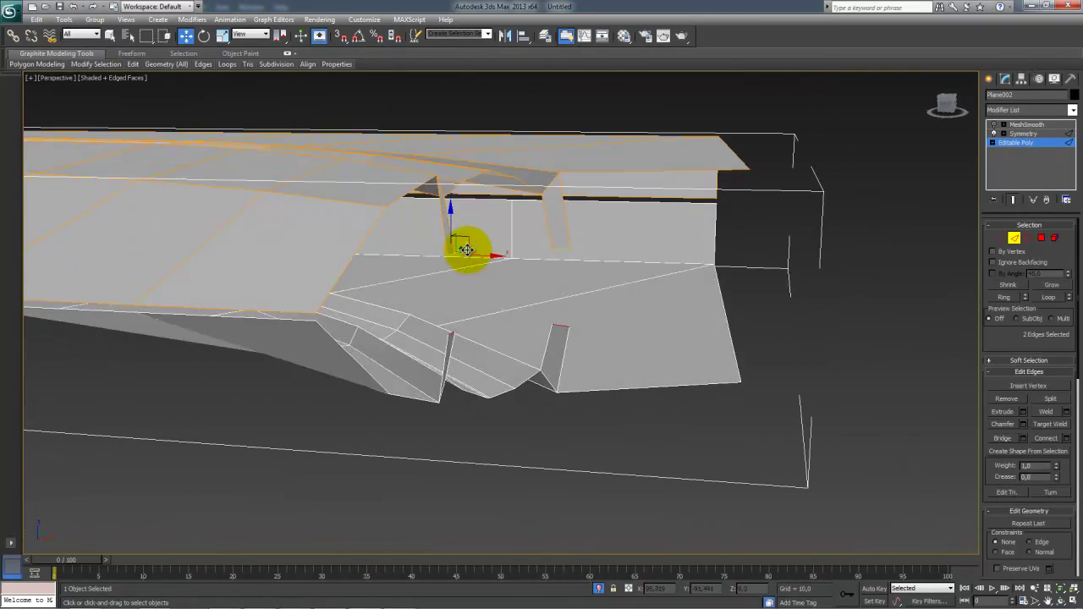
pyautogui.moveTo(449, 210); pyautogui.dragTo(454, 252)
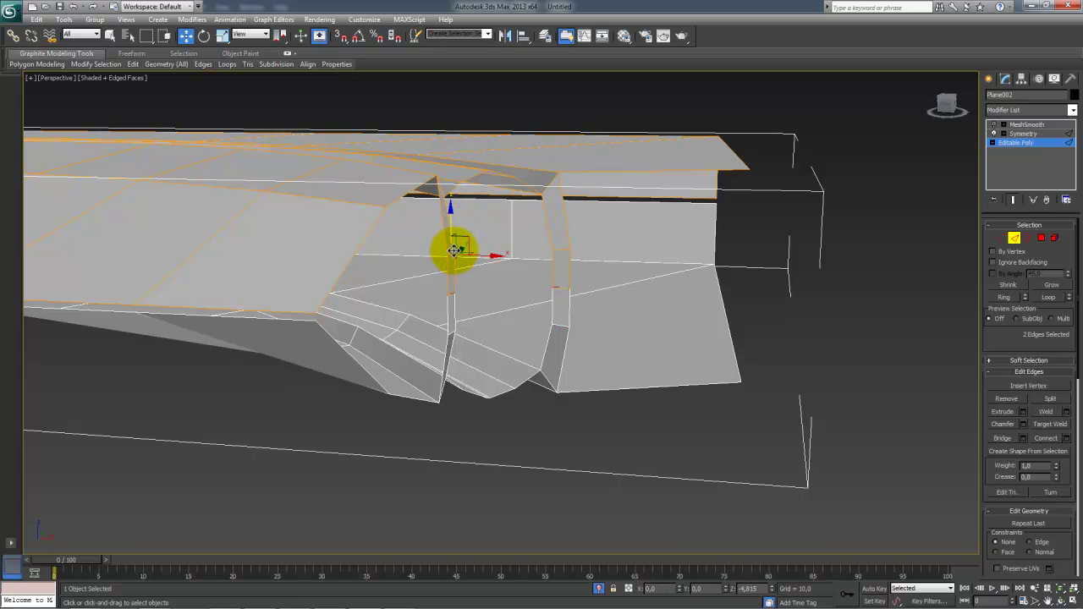
# Step: Bridge the facing inner edges of the two side strips to form a wall across the groove's open end
pyautogui.moveTo(527, 275)
pyautogui.keyDown('alt'); pyautogui.mouseDown(button='middle')
pyautogui.moveTo(514, 327)
pyautogui.moveTo(497, 329)
pyautogui.moveTo(514, 270)
pyautogui.moveTo(515, 292)
pyautogui.mouseUp(button='middle'); pyautogui.keyUp('alt')
pyautogui.scroll(4, 515, 328)
pyautogui.click(387, 266)
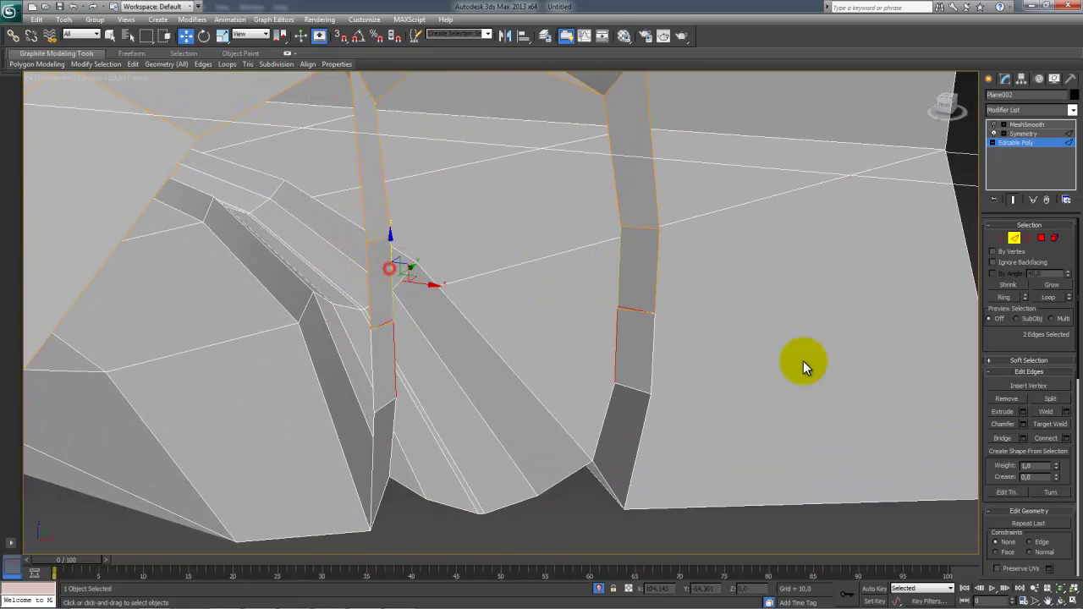
pyautogui.click(1004, 439)
pyautogui.moveTo(504, 276); pyautogui.dragTo(507, 329)
pyautogui.moveTo(593, 284); pyautogui.dragTo(592, 331, button='middle')
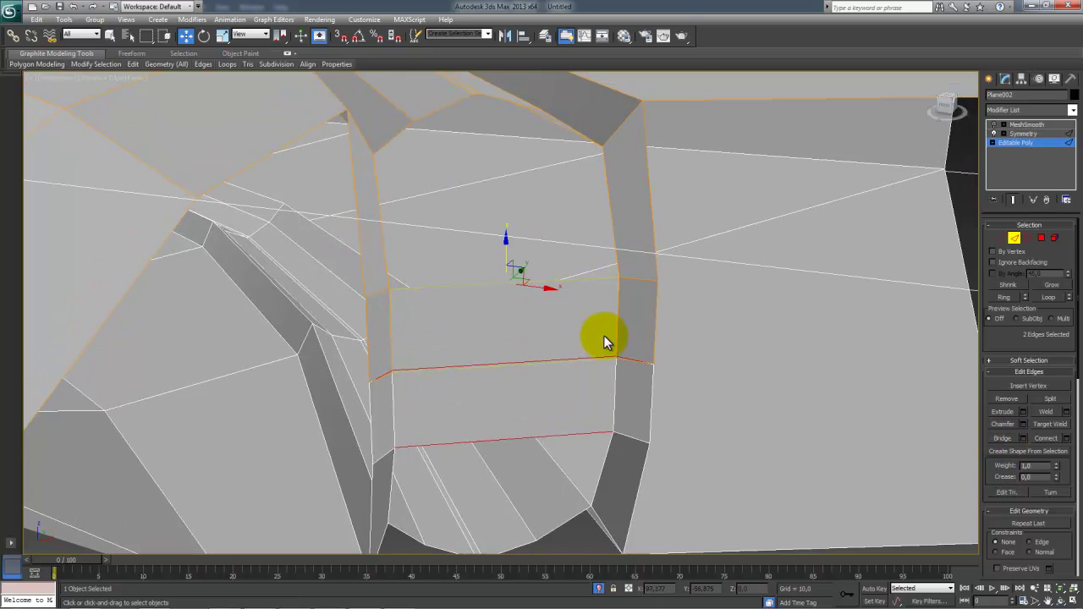
# Step: Connect the new wall's upper and lower edges with 4 segments and a slide of 0
pyautogui.moveTo(520, 281)
pyautogui.mouseDown(button='middle')
pyautogui.moveTo(520, 296)
pyautogui.moveTo(505, 305)
pyautogui.moveTo(510, 286)
pyautogui.moveTo(514, 297)
pyautogui.mouseUp(button='middle')
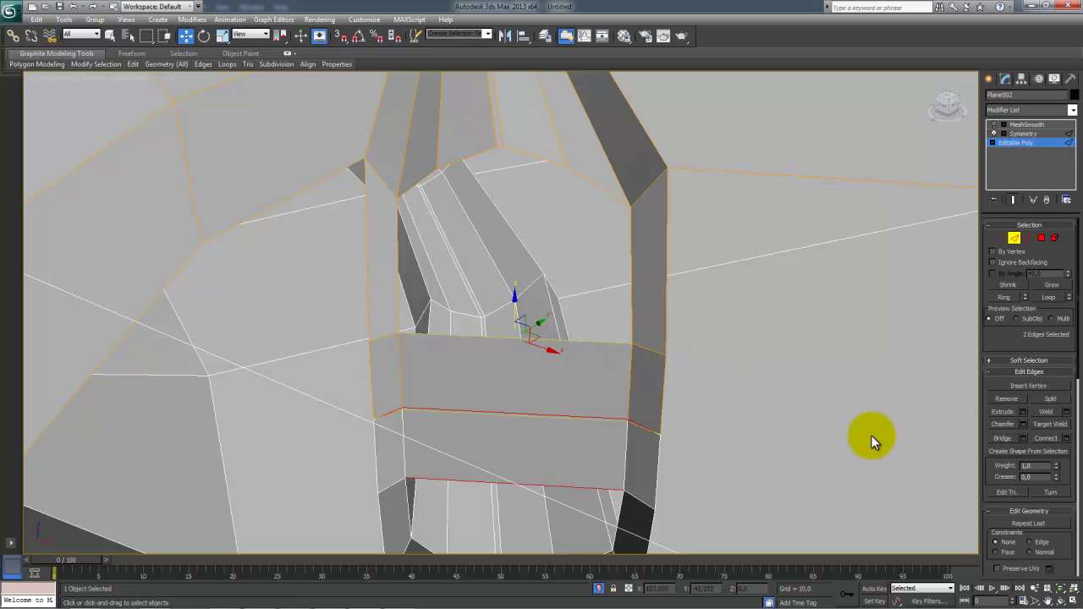
pyautogui.click(1066, 439)
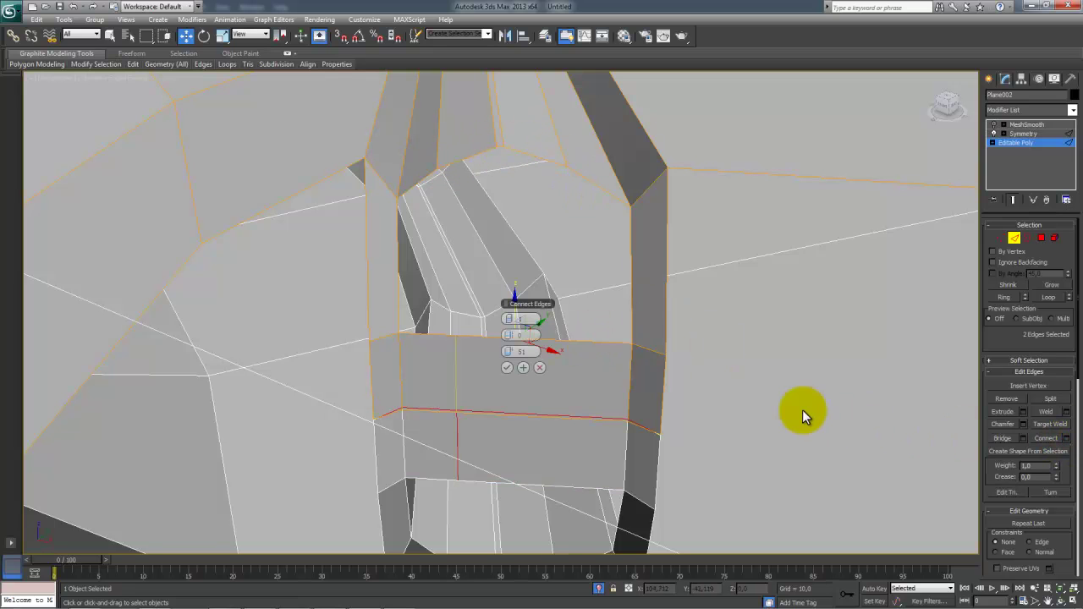
pyautogui.rightClick(508, 352)
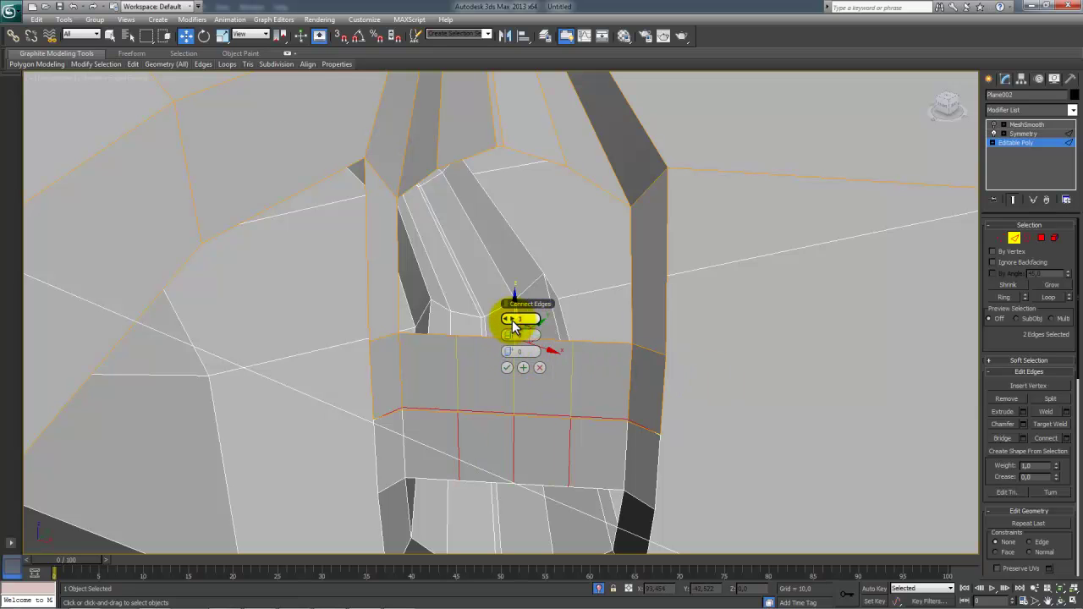
pyautogui.click(507, 368)
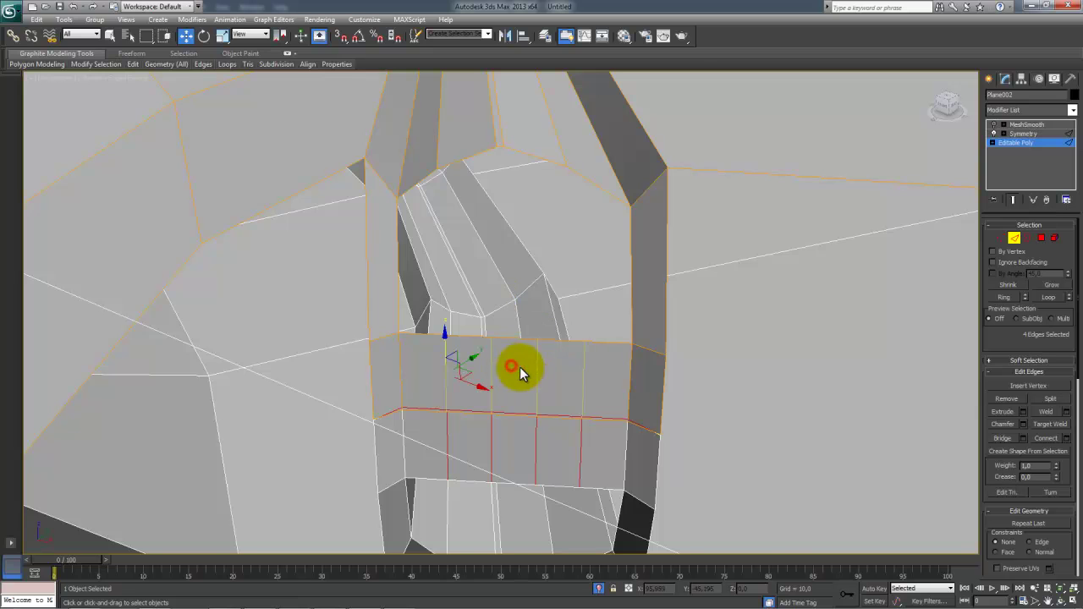
# Step: Bridge the groove floor's five open end edges with the five upper edges of the subdivided wall
pyautogui.keyDown('alt'); pyautogui.moveTo(540, 369); pyautogui.dragTo(533, 336, button='middle'); pyautogui.keyUp('alt')
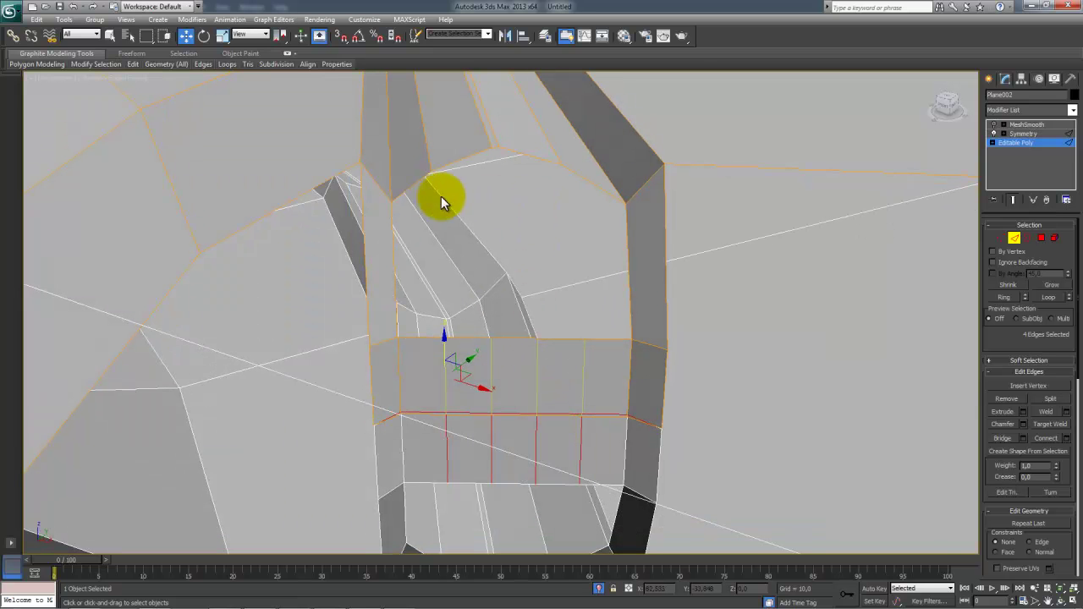
pyautogui.keyDown('ctrl'); pyautogui.click(412, 183); pyautogui.keyUp('ctrl')
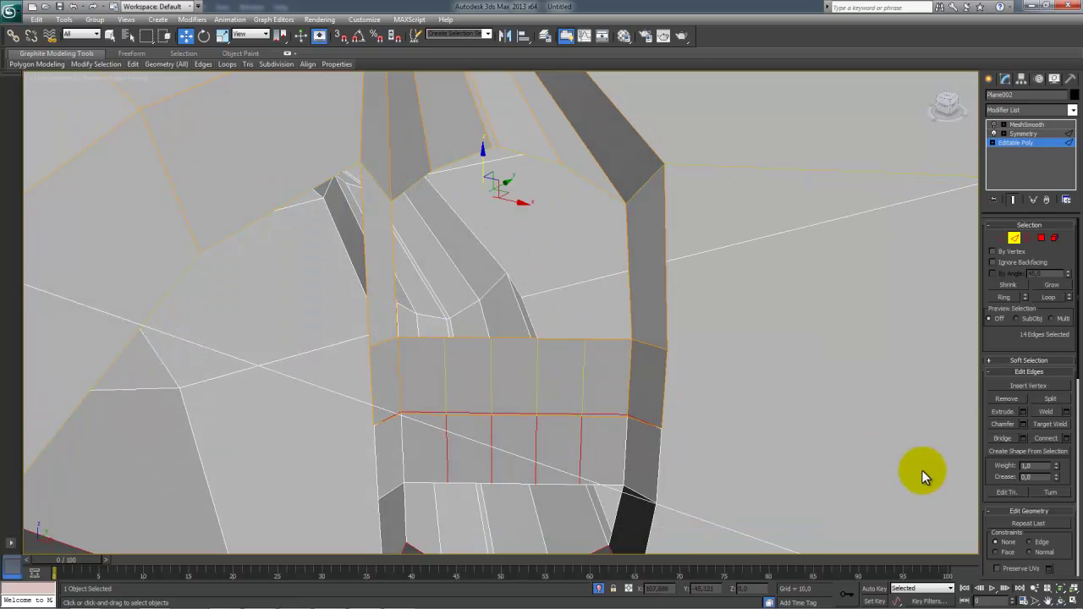
pyautogui.doubleClick(570, 341)
pyautogui.keyDown('alt'); pyautogui.click(384, 339); pyautogui.keyUp('alt')
pyautogui.doubleClick(549, 161)
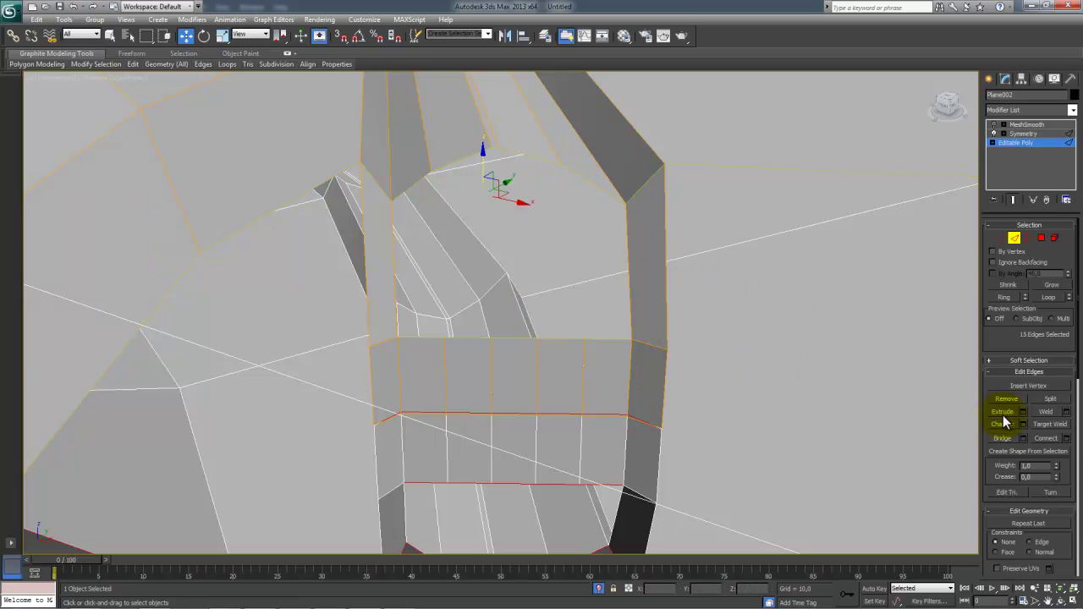
pyautogui.hotkey('ctrl', 'z')
pyautogui.keyDown('ctrl'); pyautogui.click(483, 153); pyautogui.keyUp('ctrl')
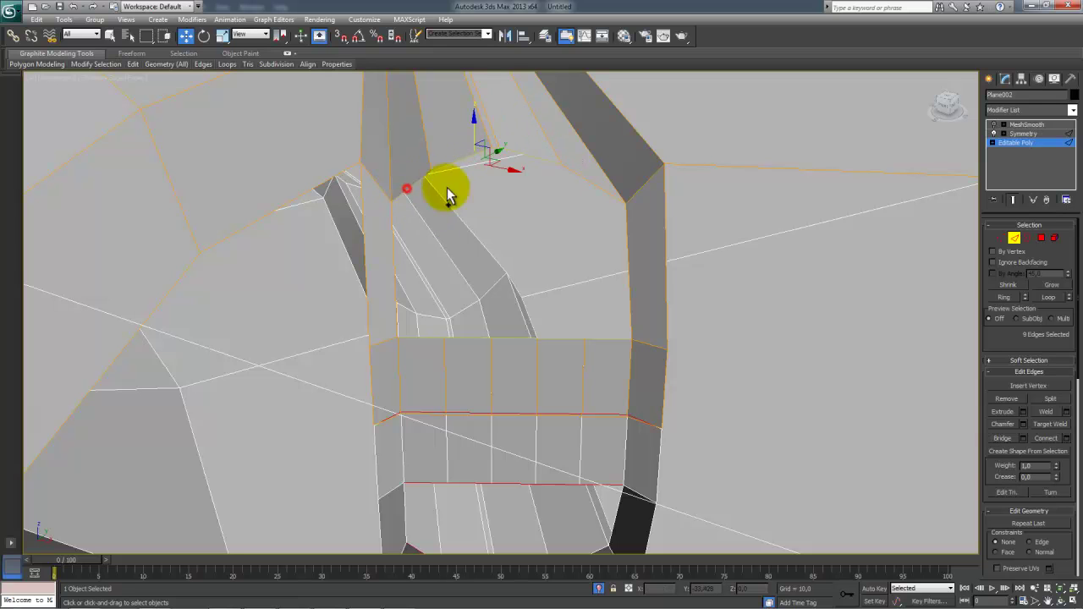
pyautogui.keyDown('ctrl'); pyautogui.click(588, 181); pyautogui.keyUp('ctrl')
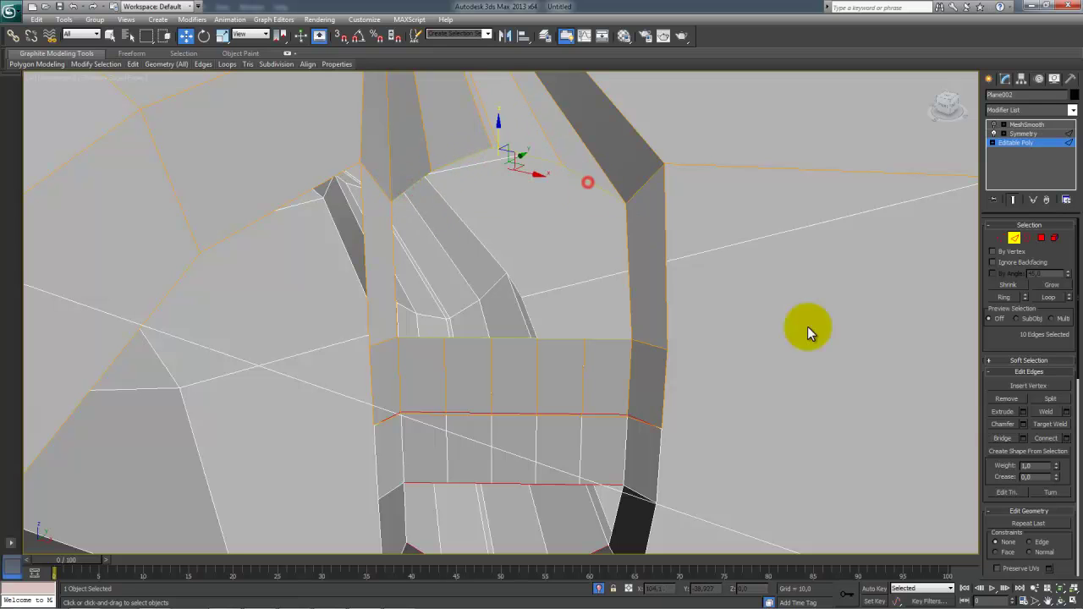
pyautogui.click(1002, 439)
pyautogui.keyDown('alt'); pyautogui.moveTo(532, 298); pyautogui.dragTo(584, 347, button='middle'); pyautogui.keyUp('alt')
pyautogui.click(585, 314)
pyautogui.keyDown('ctrl'); pyautogui.click(571, 322); pyautogui.keyUp('ctrl')
pyautogui.keyDown('ctrl'); pyautogui.click(542, 331); pyautogui.keyUp('ctrl')
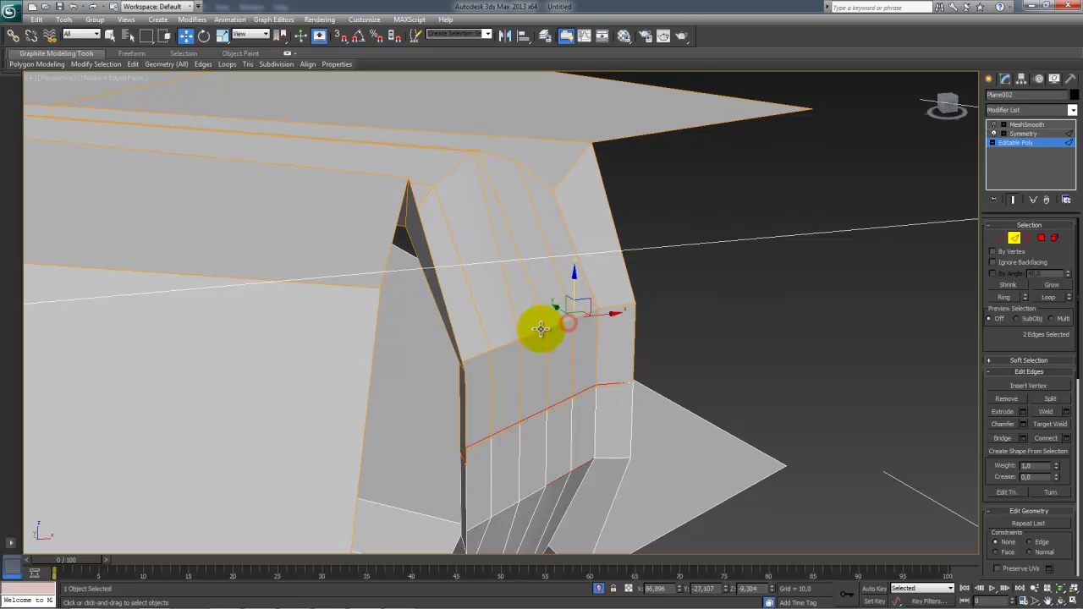
pyautogui.keyDown('ctrl'); pyautogui.click(510, 341); pyautogui.keyUp('ctrl')
pyautogui.keyDown('ctrl'); pyautogui.click(479, 354); pyautogui.keyUp('ctrl')
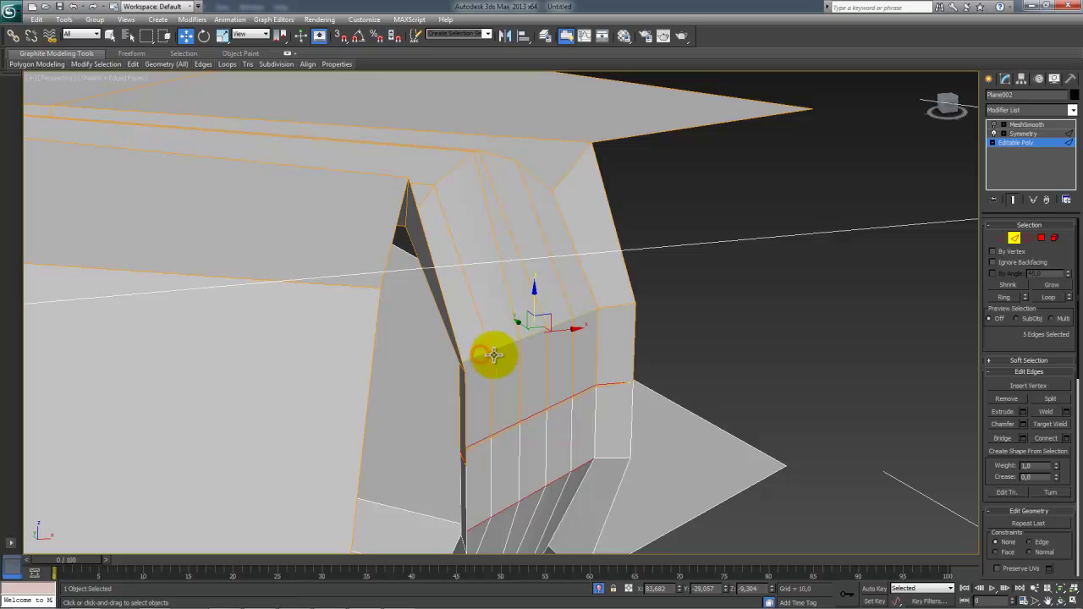
pyautogui.scroll(3, 508, 354)
pyautogui.moveTo(529, 357); pyautogui.dragTo(509, 286, button='middle')
pyautogui.scroll(-2, 517, 290)
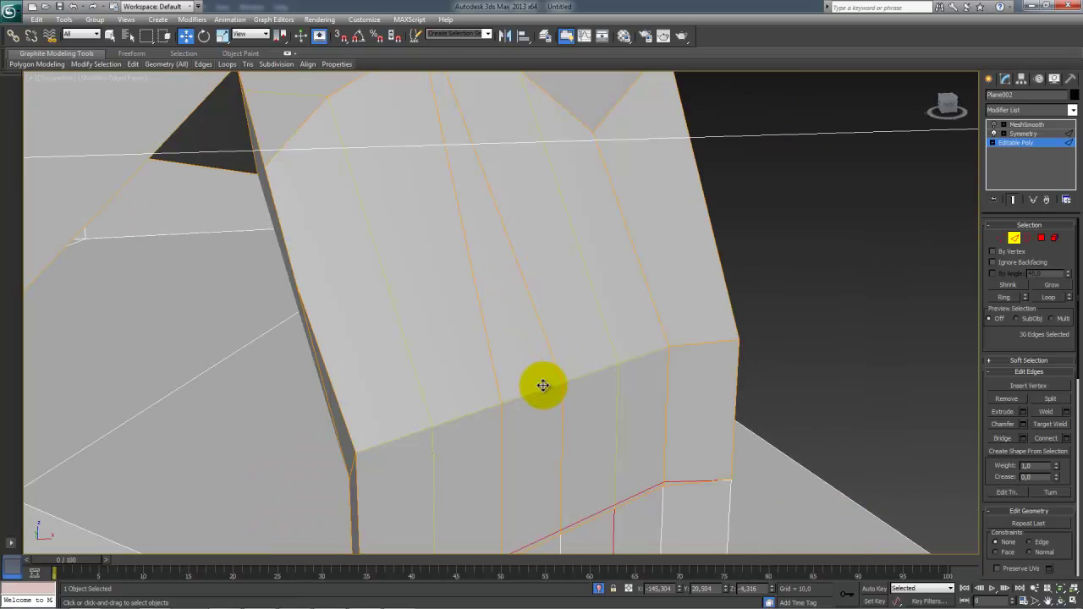
pyautogui.keyDown('alt'); pyautogui.moveTo(540, 359); pyautogui.dragTo(496, 416, button='middle'); pyautogui.keyUp('alt')
pyautogui.scroll(3, 496, 416)
pyautogui.scroll(3, 508, 381)
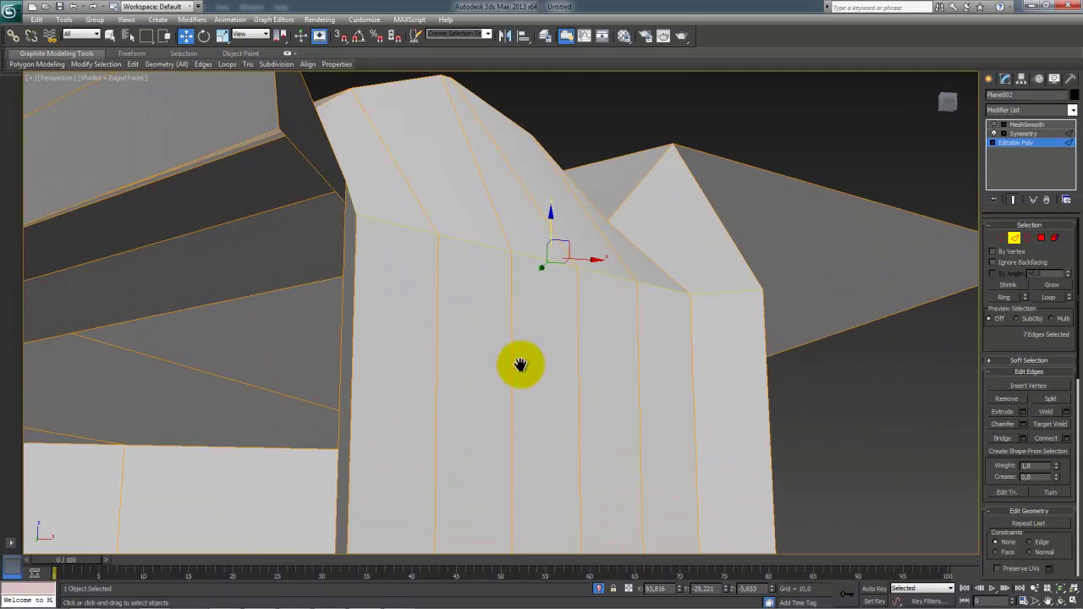
# Step: Shift the middle edge of the crease between groove floor and wall, plus the vertices flanking it, to round its profile
pyautogui.keyDown('alt'); pyautogui.moveTo(536, 277); pyautogui.dragTo(516, 206, button='middle'); pyautogui.keyUp('alt')
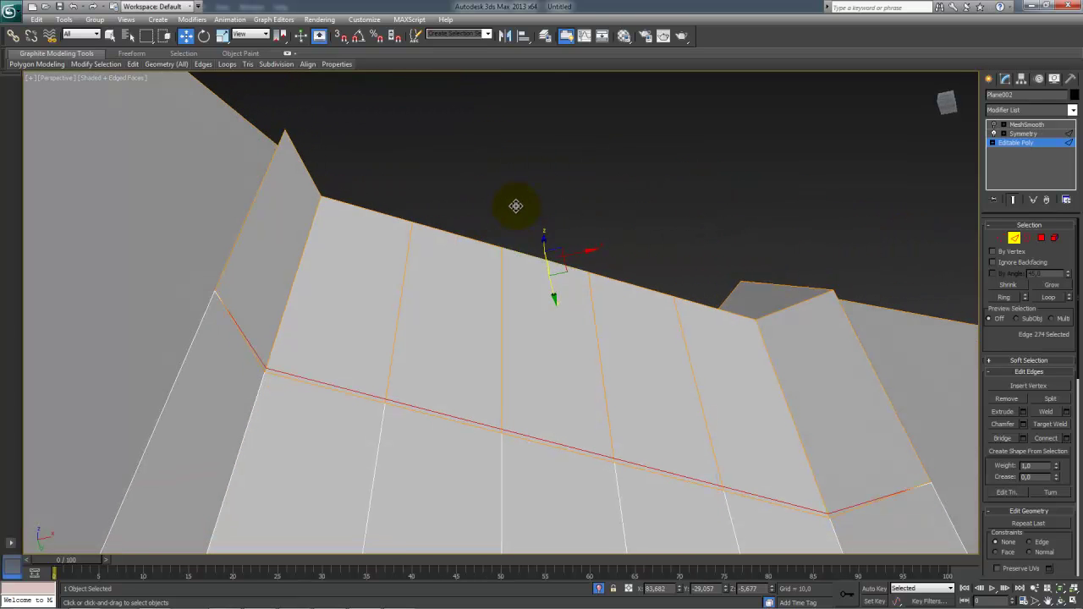
pyautogui.moveTo(564, 275); pyautogui.dragTo(577, 226)
pyautogui.keyDown('alt'); pyautogui.moveTo(593, 269); pyautogui.dragTo(573, 268, button='middle'); pyautogui.keyUp('alt')
pyautogui.press('1')
pyautogui.click(696, 265)
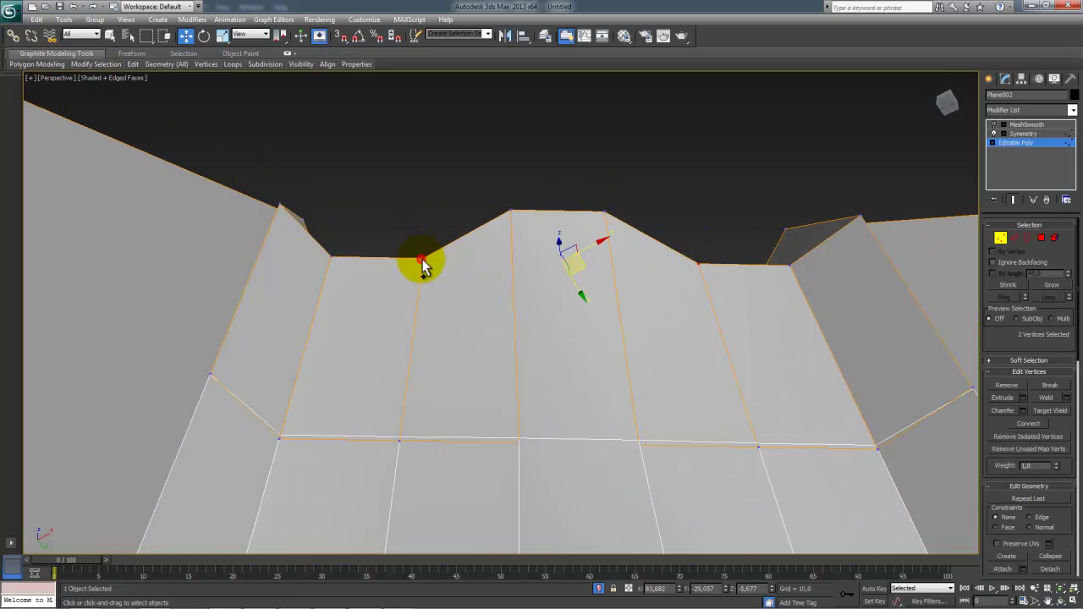
pyautogui.click(421, 257)
pyautogui.moveTo(583, 268); pyautogui.dragTo(593, 242)
pyautogui.keyDown('alt'); pyautogui.moveTo(592, 242); pyautogui.dragTo(600, 310, button='middle'); pyautogui.keyUp('alt')
# Step: Curve the wall's lower edge row by moving its three middle edges, with the centre edge about 1 unit further along Y
pyautogui.press('2')
pyautogui.click(568, 246)
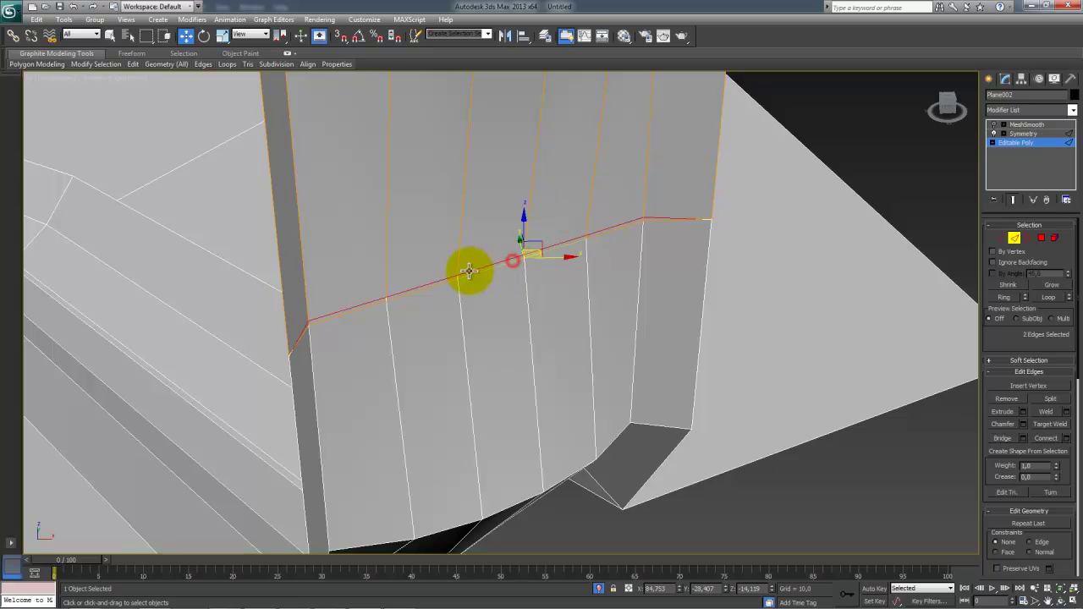
pyautogui.keyDown('ctrl'); pyautogui.click(439, 283); pyautogui.keyUp('ctrl')
pyautogui.moveTo(504, 261); pyautogui.dragTo(534, 290)
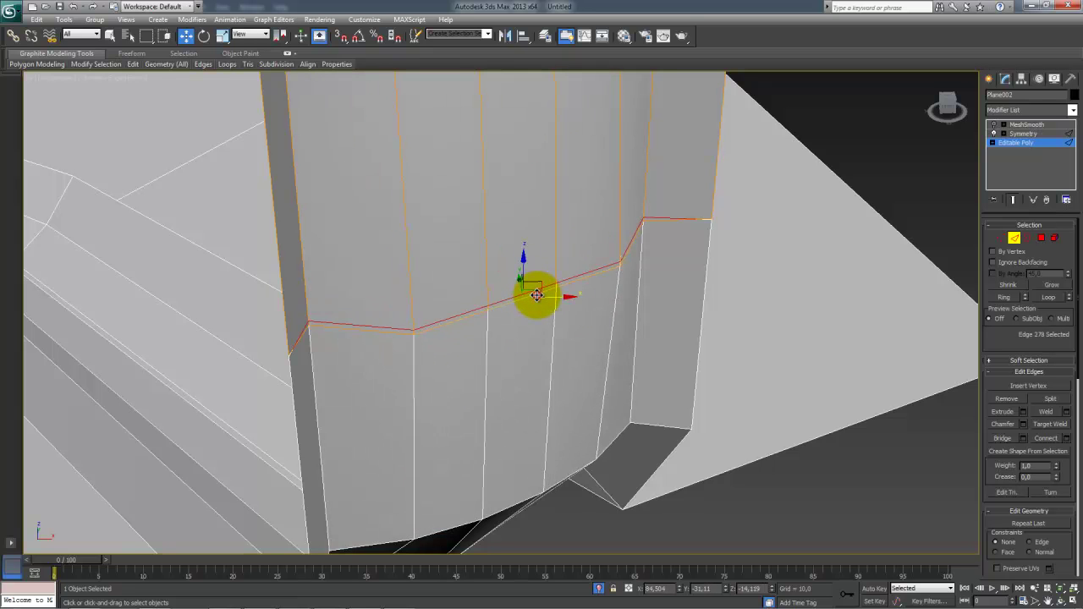
pyautogui.moveTo(537, 292); pyautogui.dragTo(552, 307)
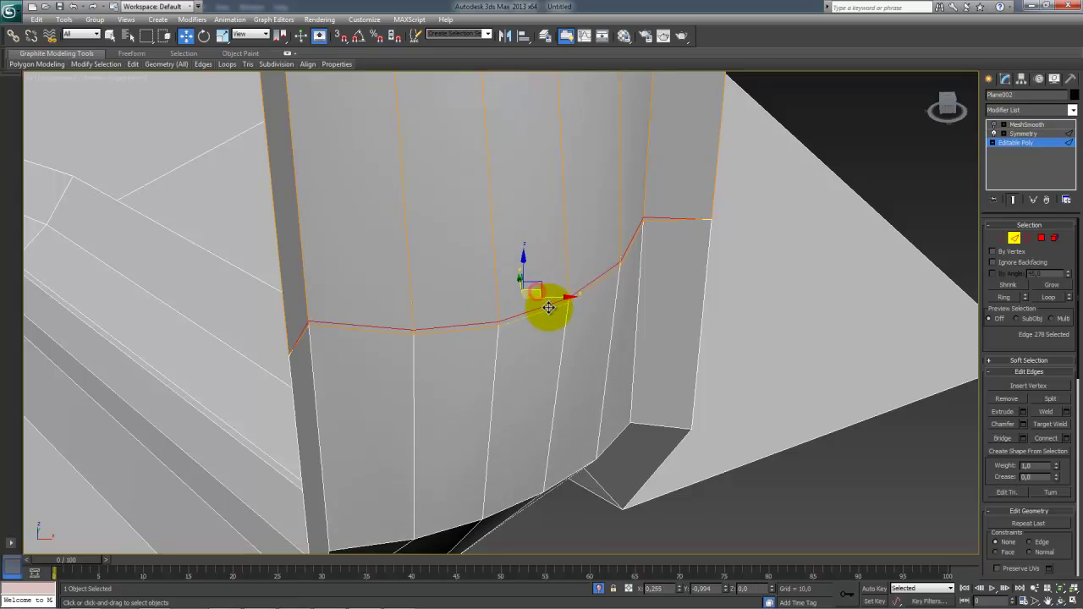
# Step: Bridge the outer edge of the side strip with the panel's slanted border edge beside the groove
pyautogui.scroll(-6, 556, 317)
pyautogui.keyDown('alt'); pyautogui.moveTo(561, 325); pyautogui.dragTo(600, 292, button='middle'); pyautogui.keyUp('alt')
pyautogui.scroll(2, 530, 317)
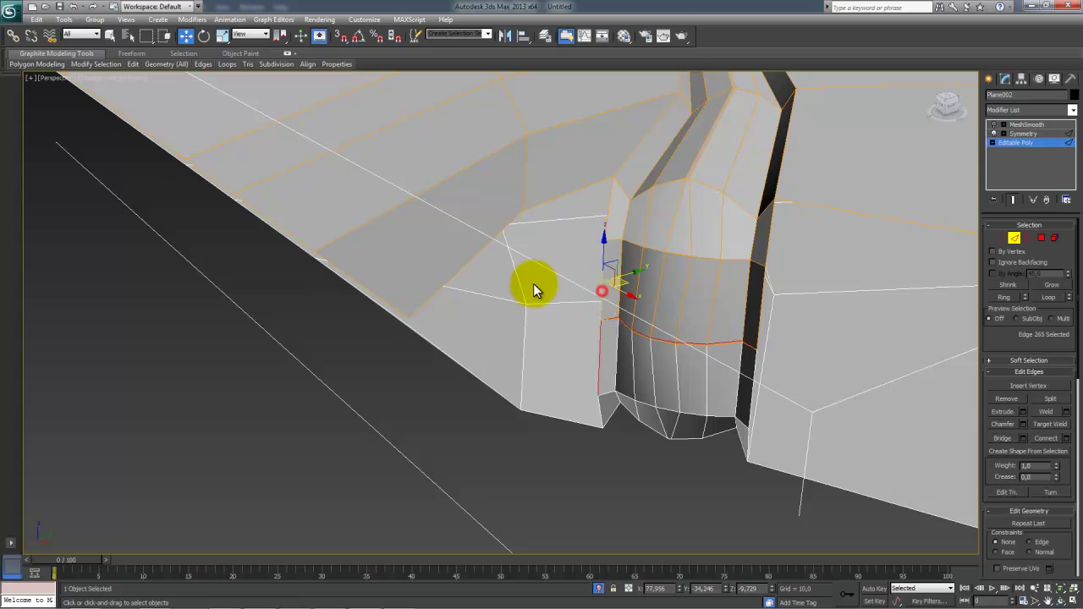
pyautogui.keyDown('ctrl'); pyautogui.click(460, 271); pyautogui.keyUp('ctrl')
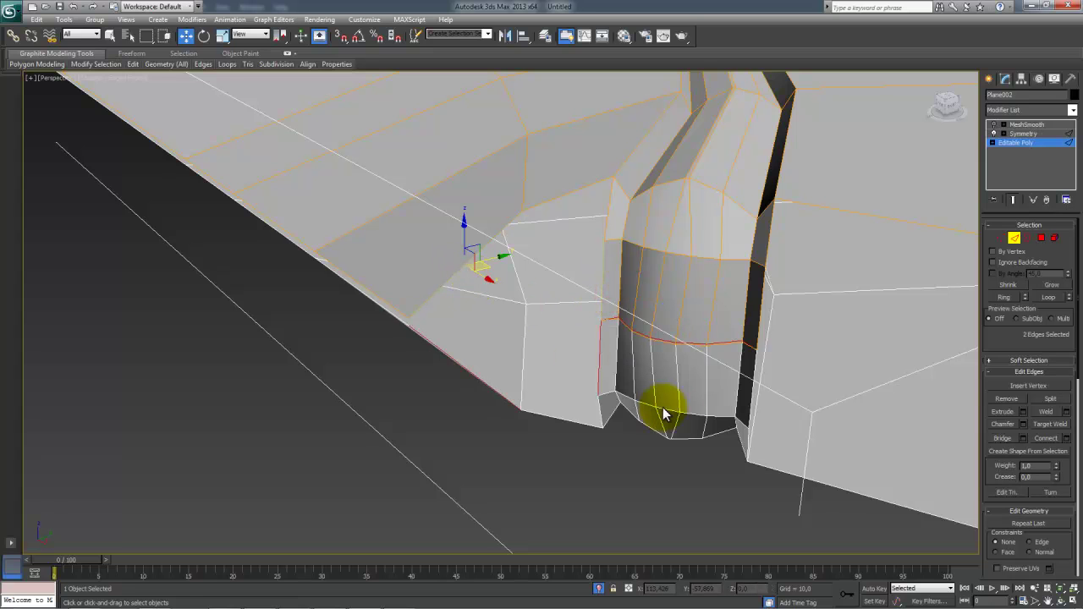
pyautogui.click(1007, 444)
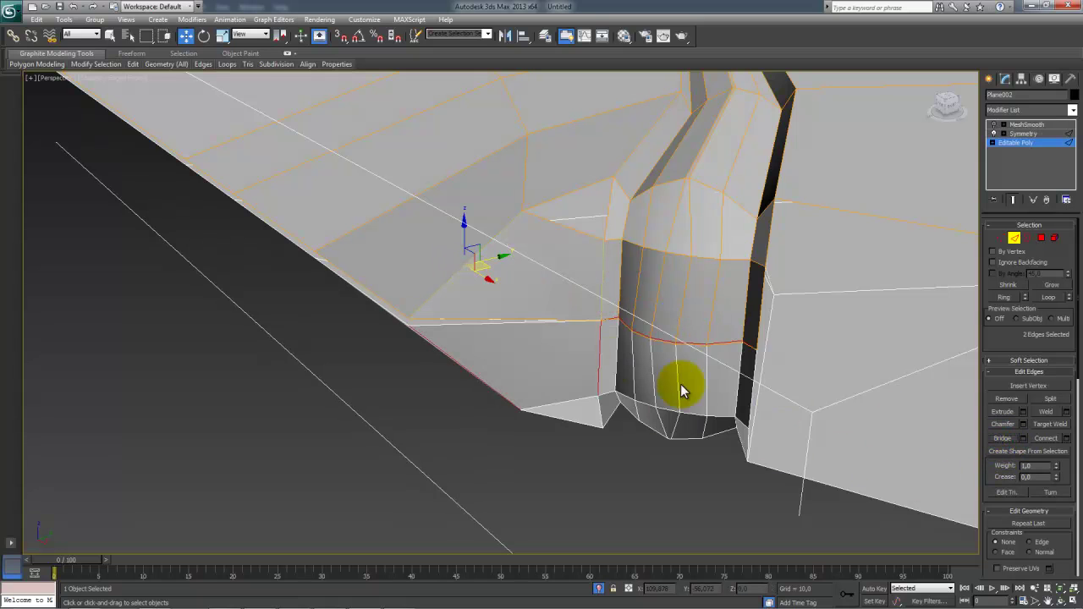
# Step: Connect the upper and lower edges of the bridged corner face with 1 segment
pyautogui.click(560, 227)
pyautogui.keyDown('ctrl'); pyautogui.click(525, 321); pyautogui.keyUp('ctrl')
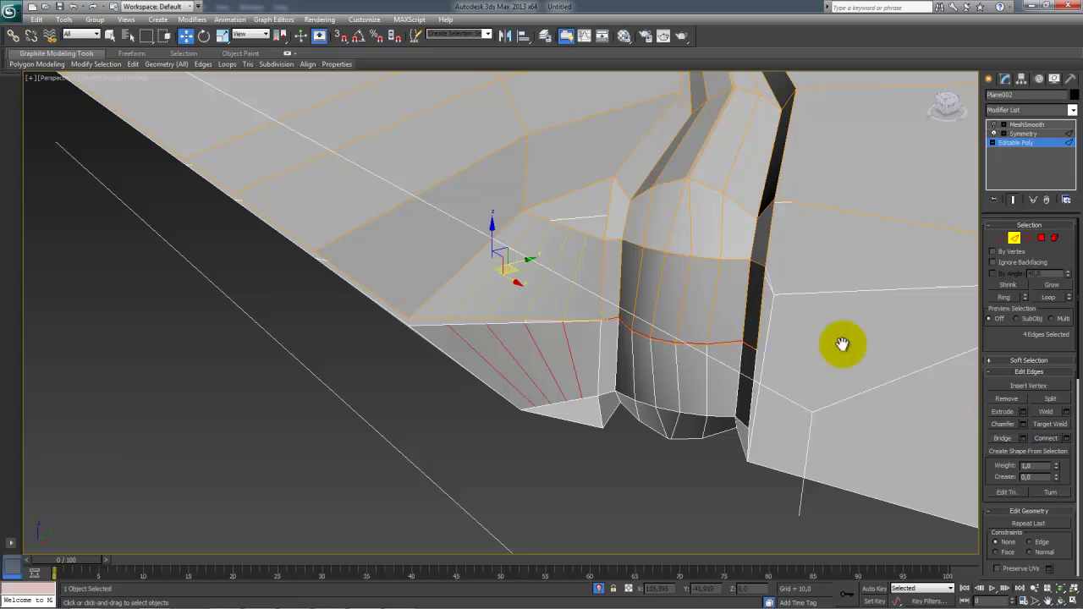
pyautogui.click(1067, 446)
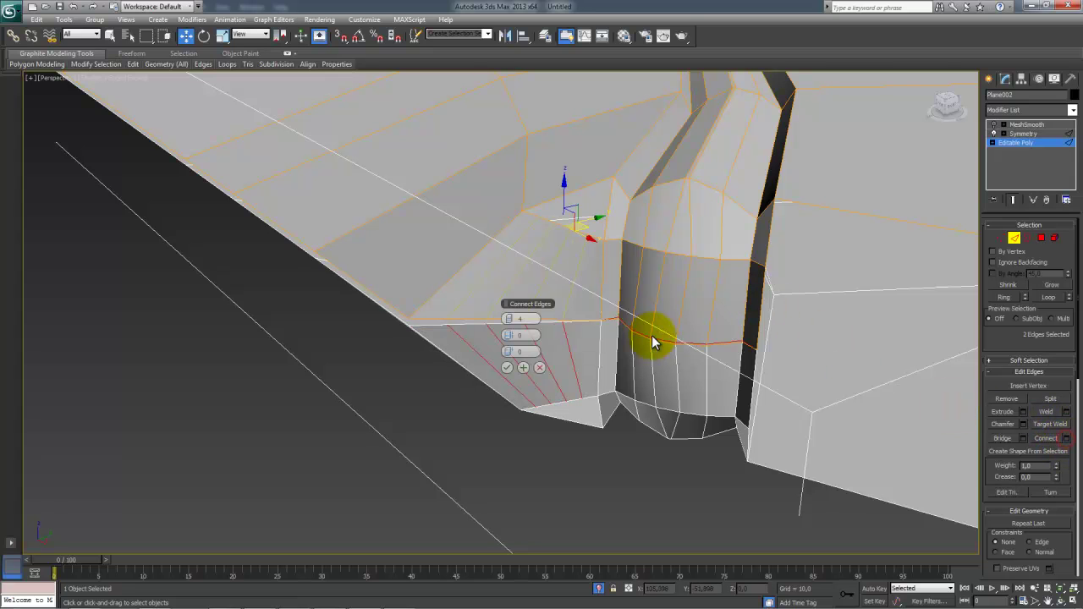
pyautogui.click(507, 368)
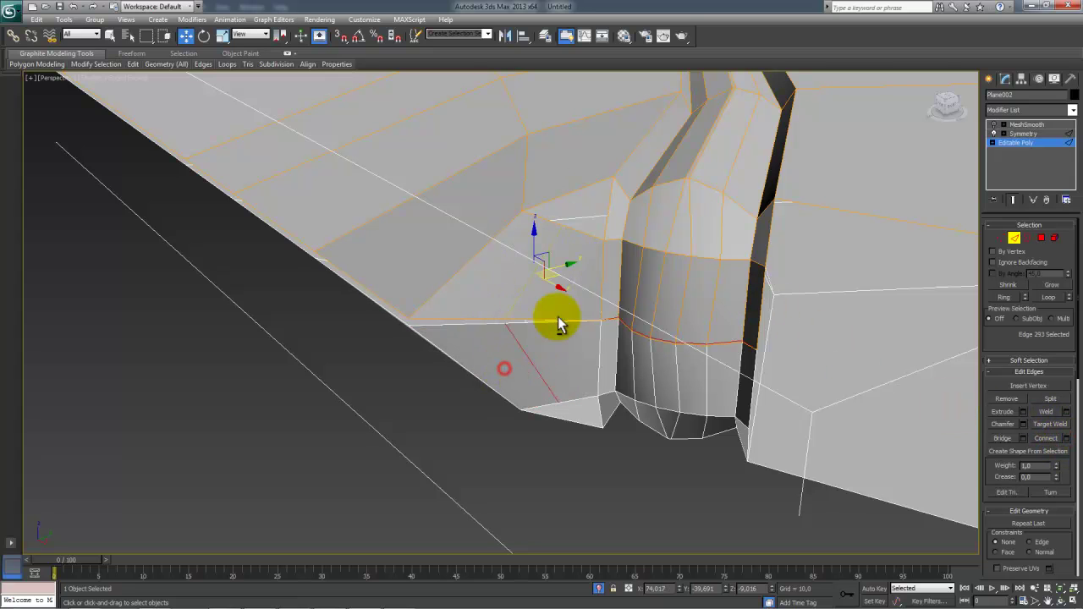
# Step: Lower the vertex in the middle of the corner face's bottom edge slightly along Z
pyautogui.keyDown('alt'); pyautogui.moveTo(530, 342); pyautogui.dragTo(576, 318, button='middle'); pyautogui.keyUp('alt')
pyautogui.press('1')
pyautogui.click(506, 322)
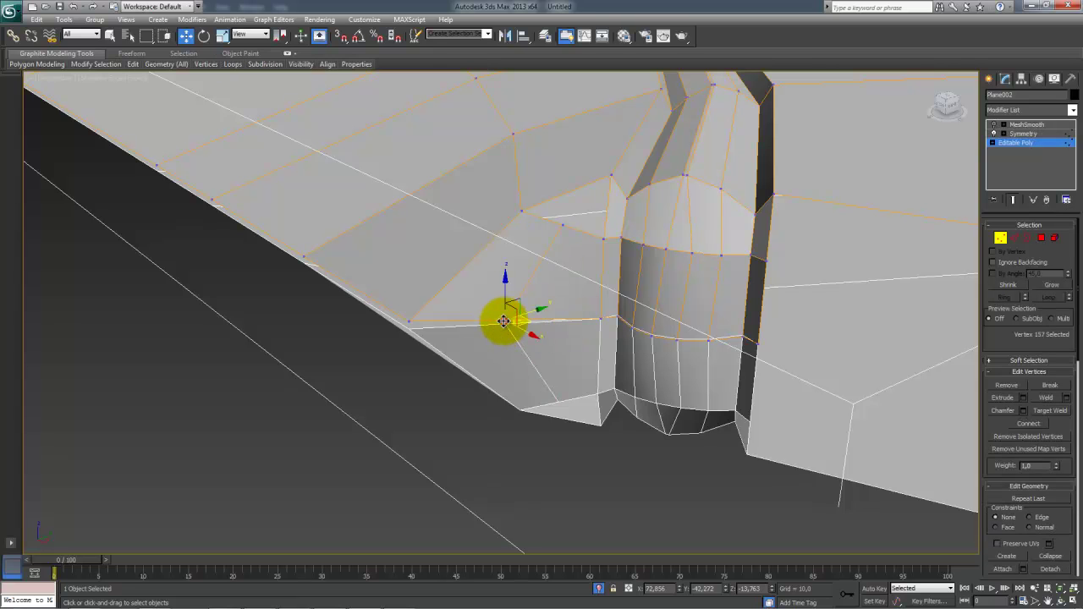
pyautogui.moveTo(506, 283); pyautogui.dragTo(504, 292)
# Step: Bridge the open edges of the small gap between the corner faces and the side strip to close it
pyautogui.keyDown('alt'); pyautogui.moveTo(504, 291); pyautogui.dragTo(606, 322, button='middle'); pyautogui.keyUp('alt')
pyautogui.keyDown('alt'); pyautogui.moveTo(596, 337); pyautogui.dragTo(590, 280, button='middle'); pyautogui.keyUp('alt')
pyautogui.press('2')
pyautogui.click(584, 260)
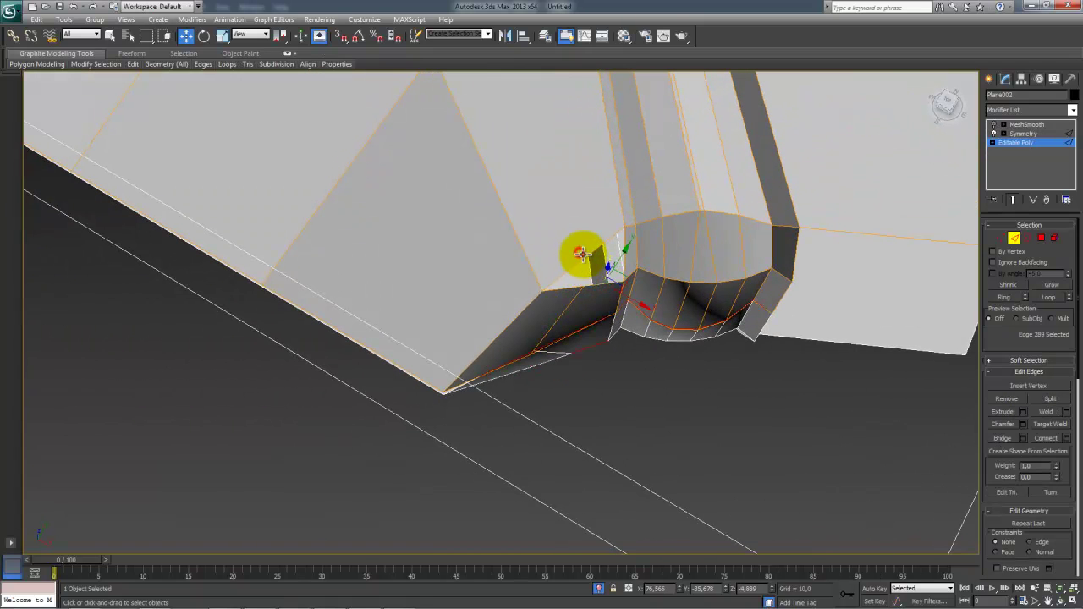
pyautogui.keyDown('ctrl'); pyautogui.click(617, 275); pyautogui.keyUp('ctrl')
pyautogui.keyDown('alt'); pyautogui.moveTo(756, 425); pyautogui.dragTo(707, 361, button='middle'); pyautogui.keyUp('alt')
# Step: Move the vertex in the middle of the corner face's top edge down by about 0.7 units
pyautogui.press('1')
pyautogui.click(581, 282)
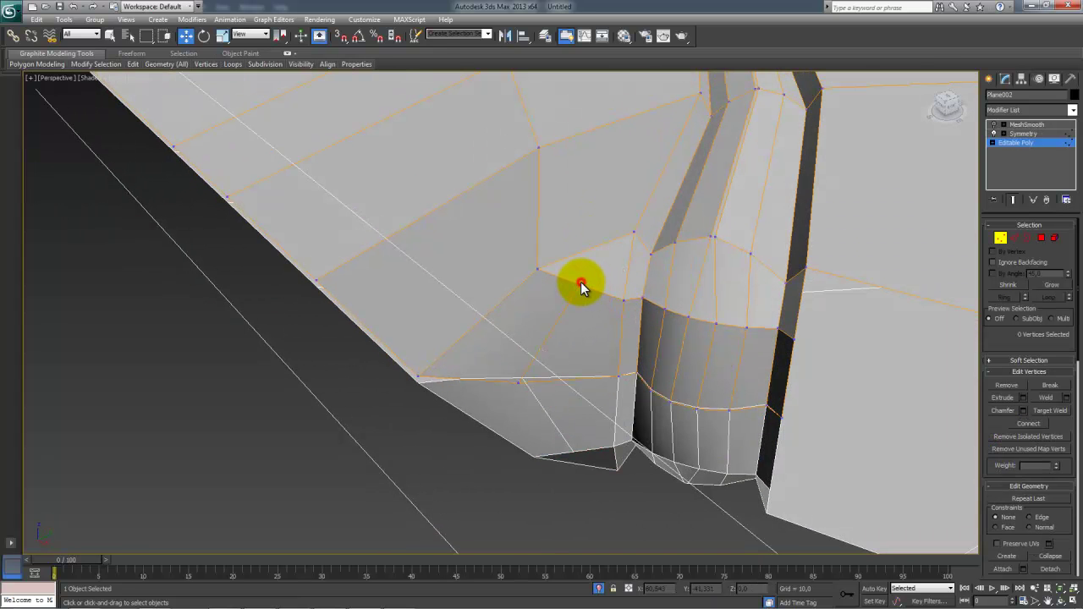
pyautogui.click(589, 275)
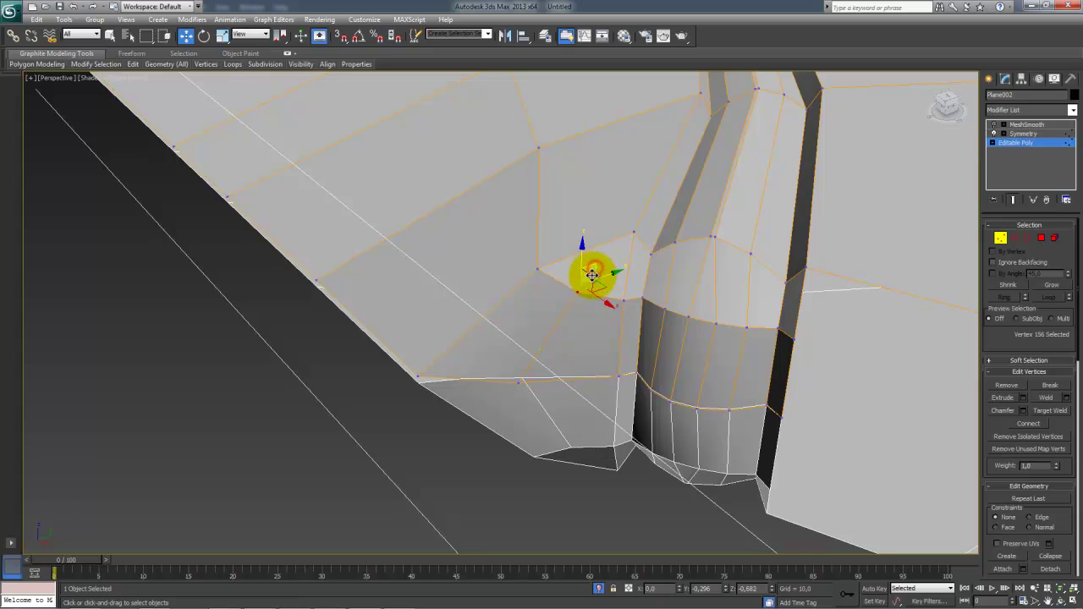
pyautogui.keyDown('alt'); pyautogui.moveTo(585, 285); pyautogui.dragTo(649, 298, button='middle'); pyautogui.keyUp('alt')
# Step: Lower the edge on the panel's long straight border, next to the corner, by about 0.5 units
pyautogui.scroll(4, 636, 273)
pyautogui.scroll(-6, 653, 275)
pyautogui.moveTo(565, 358); pyautogui.dragTo(557, 336, button='middle')
pyautogui.scroll(4, 710, 365)
pyautogui.press('2')
pyautogui.click(557, 309)
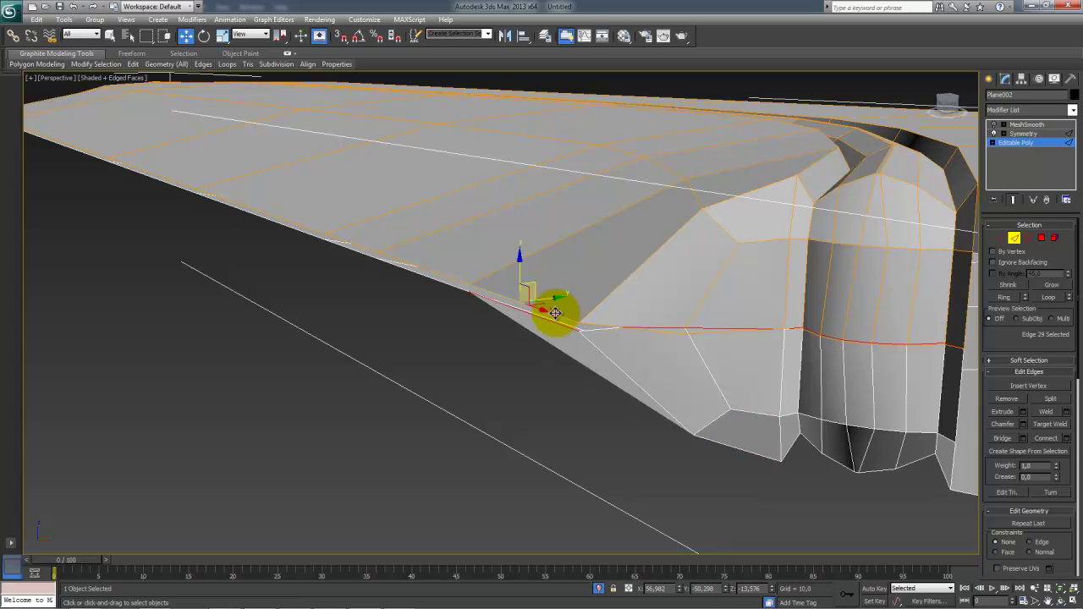
pyautogui.moveTo(516, 266); pyautogui.dragTo(602, 322, button='middle')
pyautogui.click(487, 296)
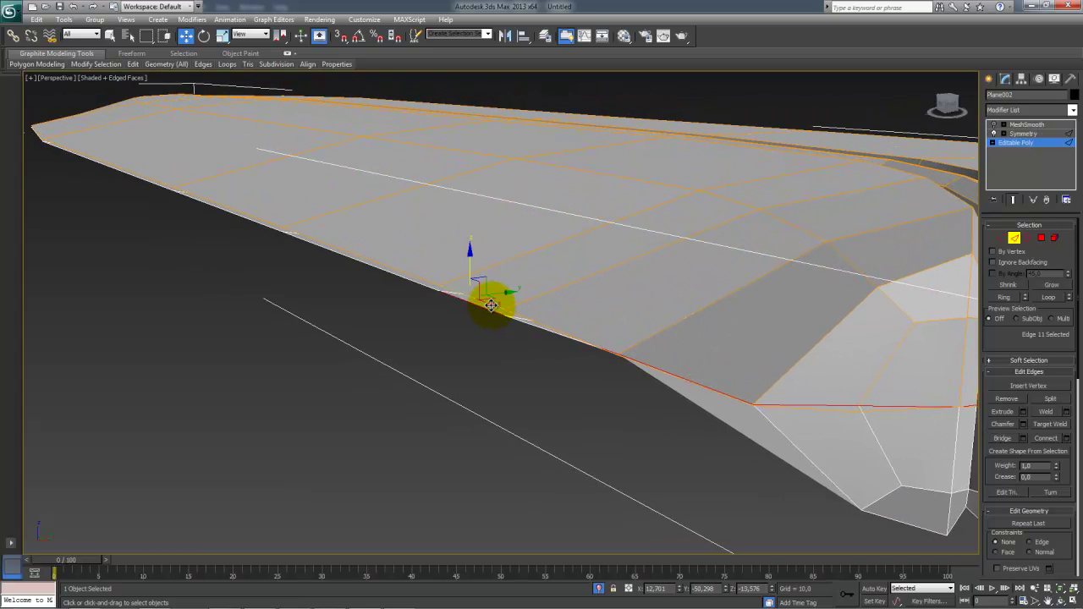
pyautogui.moveTo(472, 264); pyautogui.dragTo(472, 268)
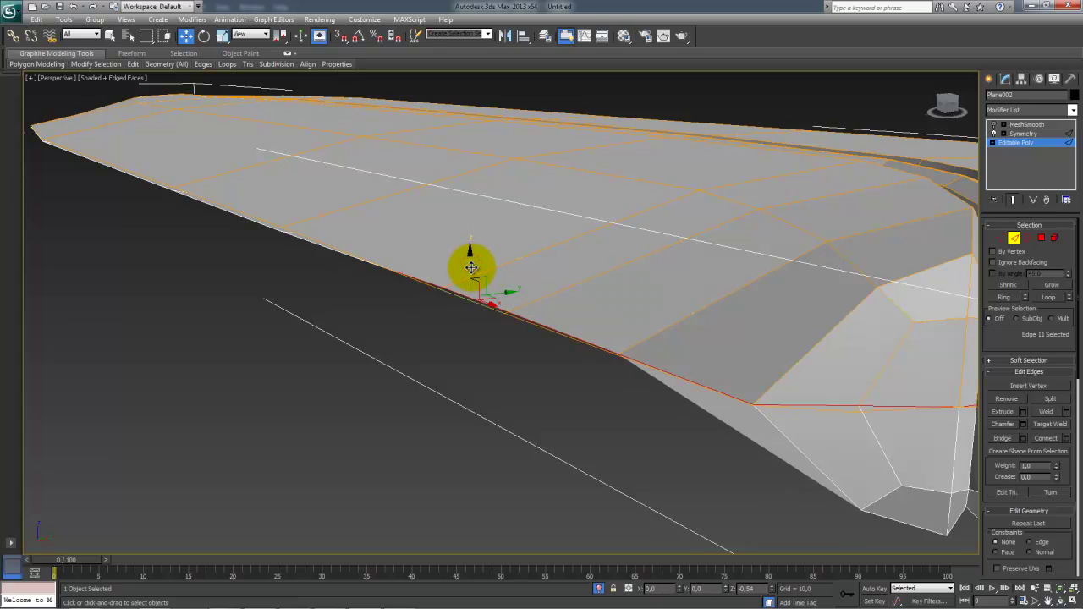
# Step: Adjust the heights of two further vertices along the panel's long straight border, lowering the last one by about 0.4 units
pyautogui.keyDown('alt'); pyautogui.moveTo(502, 277); pyautogui.dragTo(661, 280, button='middle'); pyautogui.keyUp('alt')
pyautogui.moveTo(397, 423); pyautogui.dragTo(625, 387, button='middle')
pyautogui.moveTo(491, 347); pyautogui.dragTo(604, 346, button='middle')
pyautogui.scroll(-3, 604, 346)
pyautogui.moveTo(525, 334); pyautogui.dragTo(575, 321, button='middle')
pyautogui.press('1')
pyautogui.moveTo(505, 291); pyautogui.dragTo(506, 271)
pyautogui.keyDown('alt'); pyautogui.moveTo(505, 271); pyautogui.dragTo(470, 391, button='middle'); pyautogui.keyUp('alt')
pyautogui.scroll(5, 472, 390)
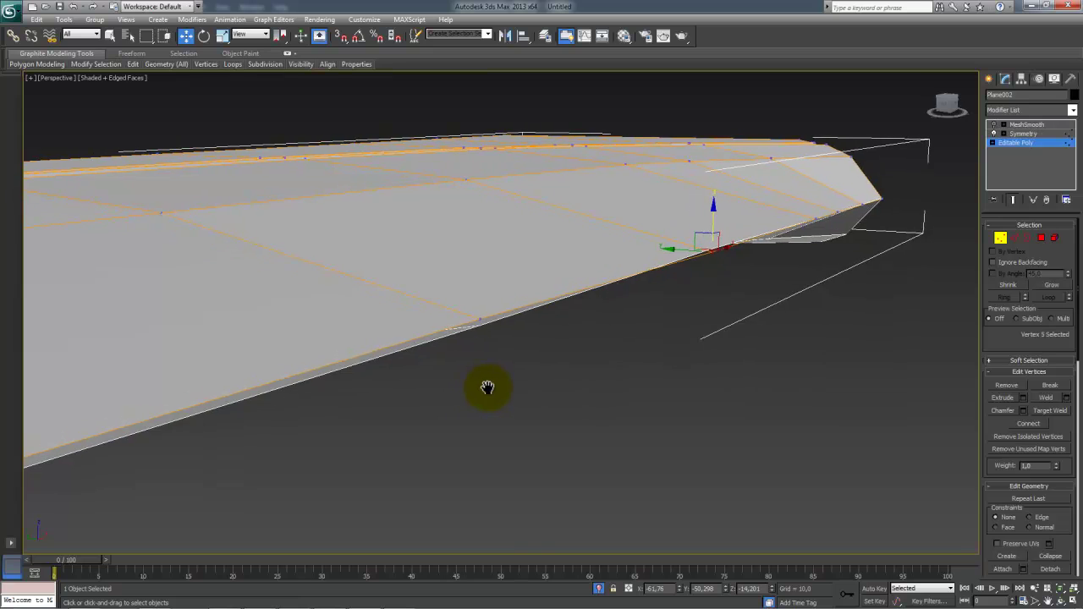
pyautogui.moveTo(429, 332); pyautogui.dragTo(430, 324)
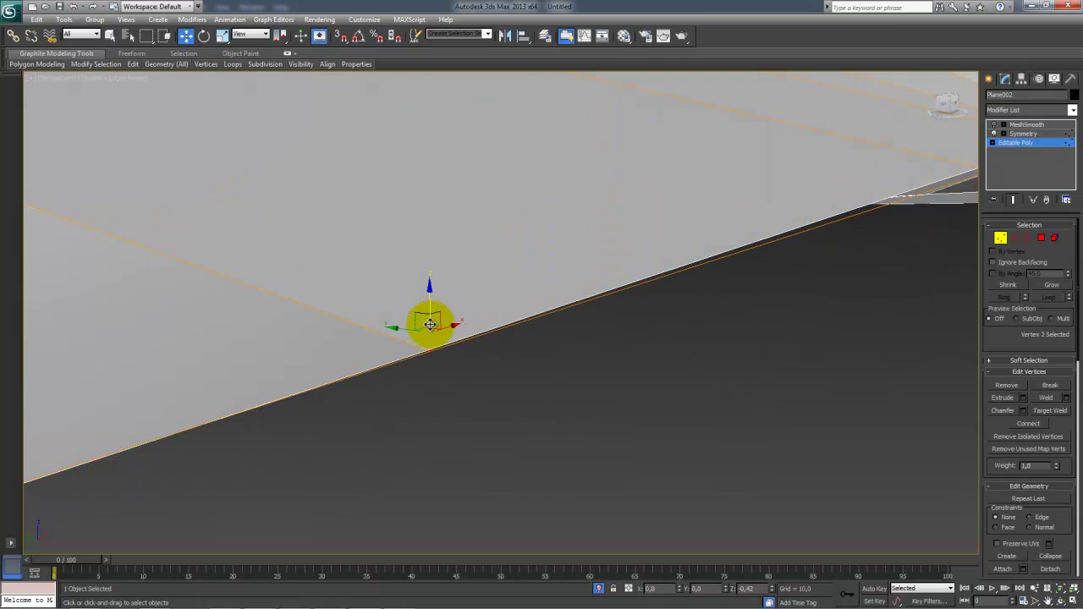
# Step: Lower the next two vertices along the panel's long curved border slightly to line up with the mirrored half
pyautogui.scroll(-6, 430, 324)
pyautogui.scroll(3, 683, 340)
pyautogui.moveTo(421, 394); pyautogui.dragTo(691, 309, button='middle')
pyautogui.click(678, 284)
pyautogui.moveTo(679, 254); pyautogui.dragTo(680, 258)
pyautogui.keyDown('alt'); pyautogui.moveTo(682, 265); pyautogui.dragTo(604, 312, button='middle'); pyautogui.keyUp('alt')
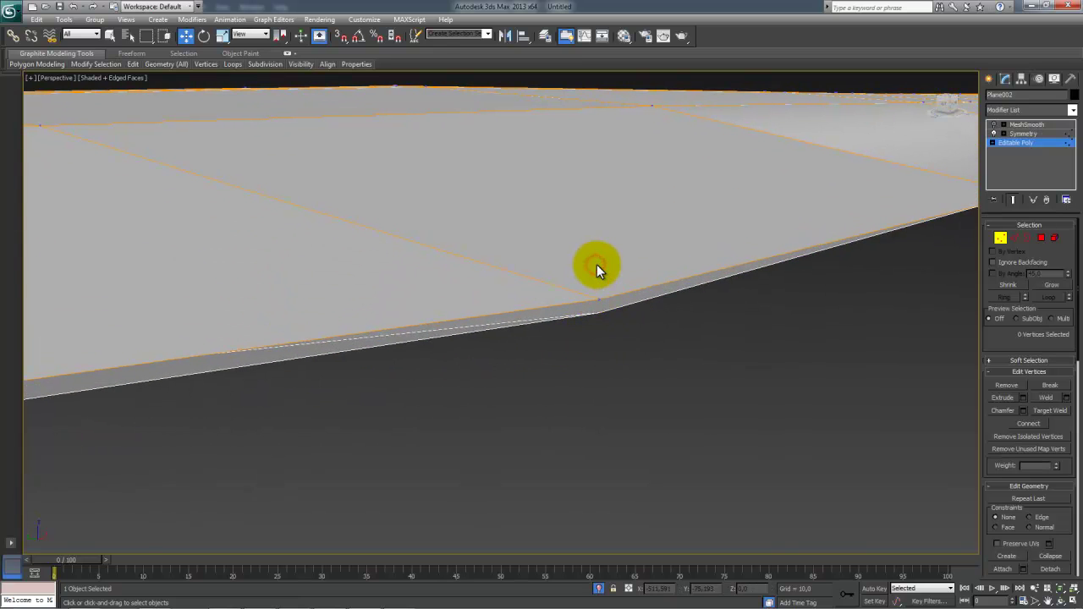
pyautogui.click(601, 298)
pyautogui.moveTo(600, 278); pyautogui.dragTo(599, 282)
pyautogui.moveTo(262, 386); pyautogui.dragTo(401, 378, button='middle')
pyautogui.scroll(-2, 402, 377)
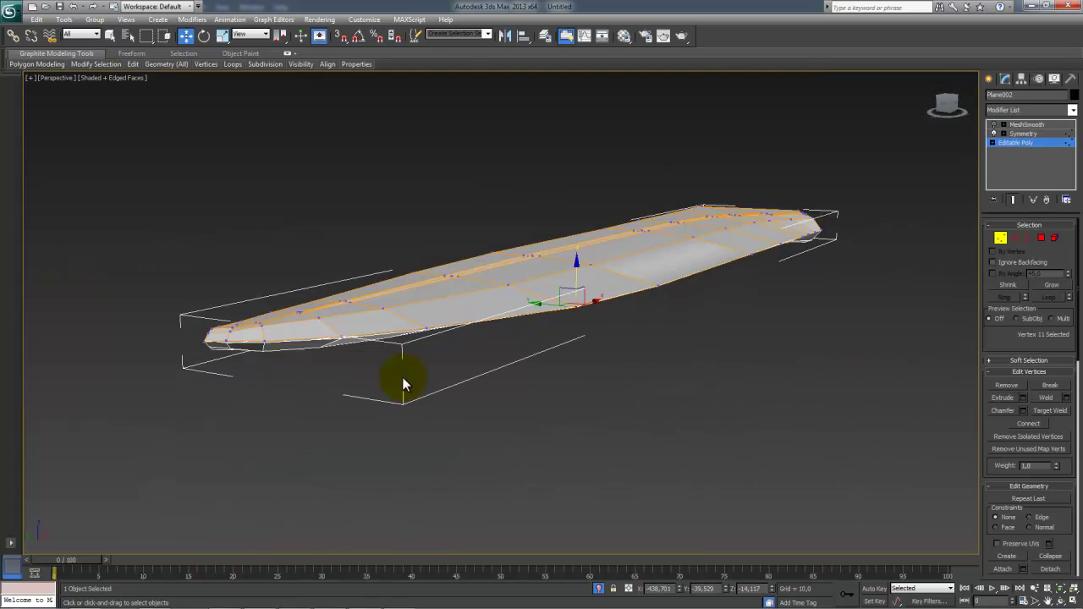
# Step: Adjust the heights of the following border vertices towards the panel's narrow end to close the gap to the mirrored half
pyautogui.scroll(1, 387, 391)
pyautogui.moveTo(424, 412); pyautogui.dragTo(301, 343)
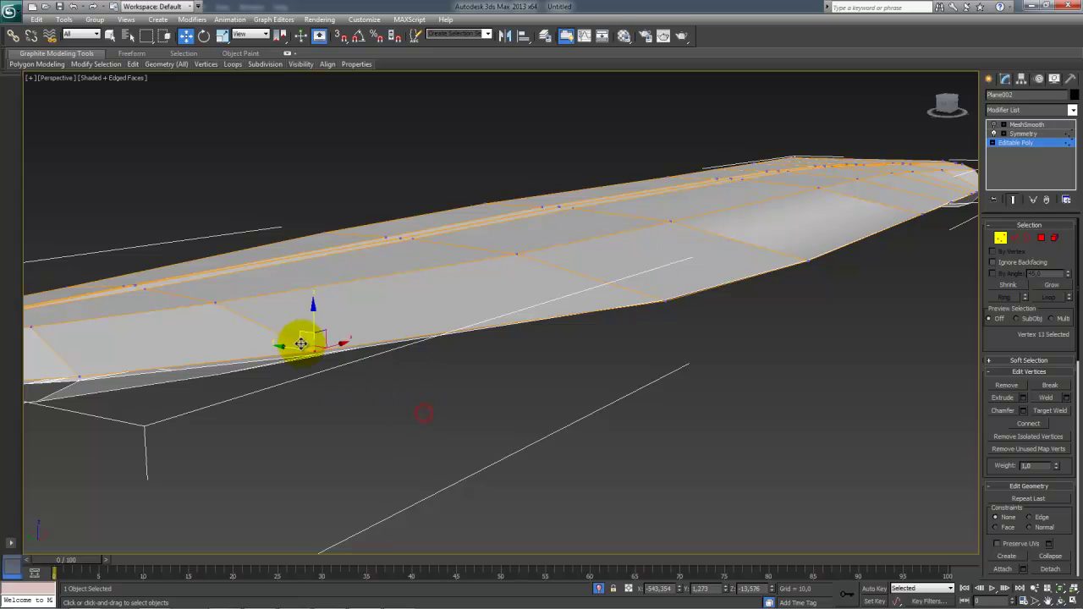
pyautogui.moveTo(75, 368); pyautogui.dragTo(623, 298, button='middle')
pyautogui.scroll(2, 326, 379)
pyautogui.moveTo(507, 173); pyautogui.dragTo(510, 184)
pyautogui.keyDown('alt'); pyautogui.moveTo(366, 274); pyautogui.dragTo(371, 311, button='middle'); pyautogui.keyUp('alt')
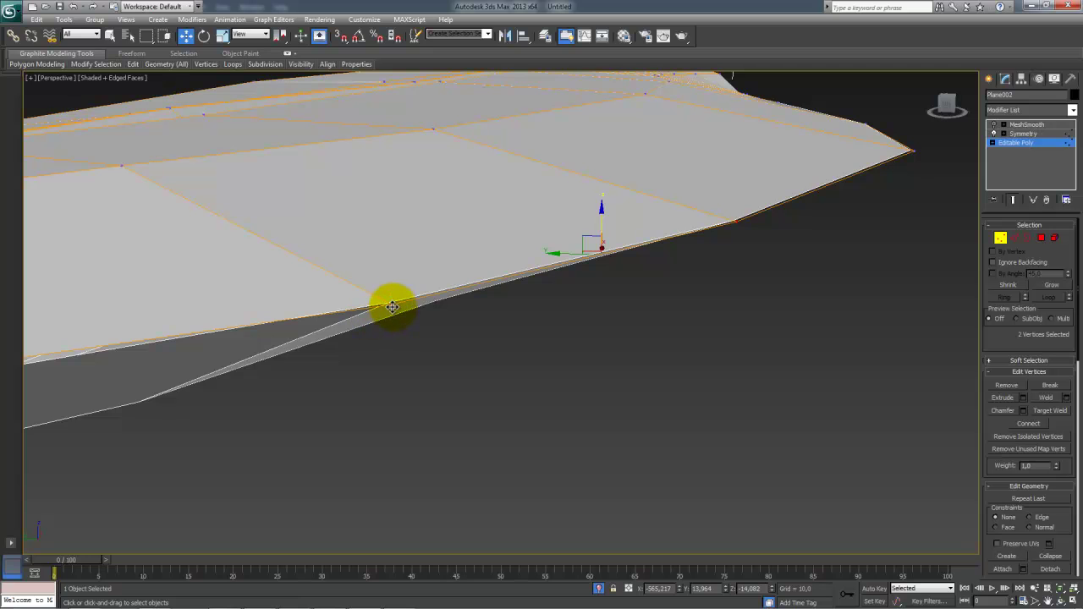
pyautogui.moveTo(392, 269)
pyautogui.mouseDown()
pyautogui.moveTo(387, 259)
pyautogui.moveTo(395, 268)
pyautogui.mouseUp()
pyautogui.keyDown('alt'); pyautogui.moveTo(394, 268); pyautogui.dragTo(358, 341, button='middle'); pyautogui.keyUp('alt')
# Step: Lower the border edge near the panel's narrow end by about 0.8 units
pyautogui.press('2')
pyautogui.click(345, 334)
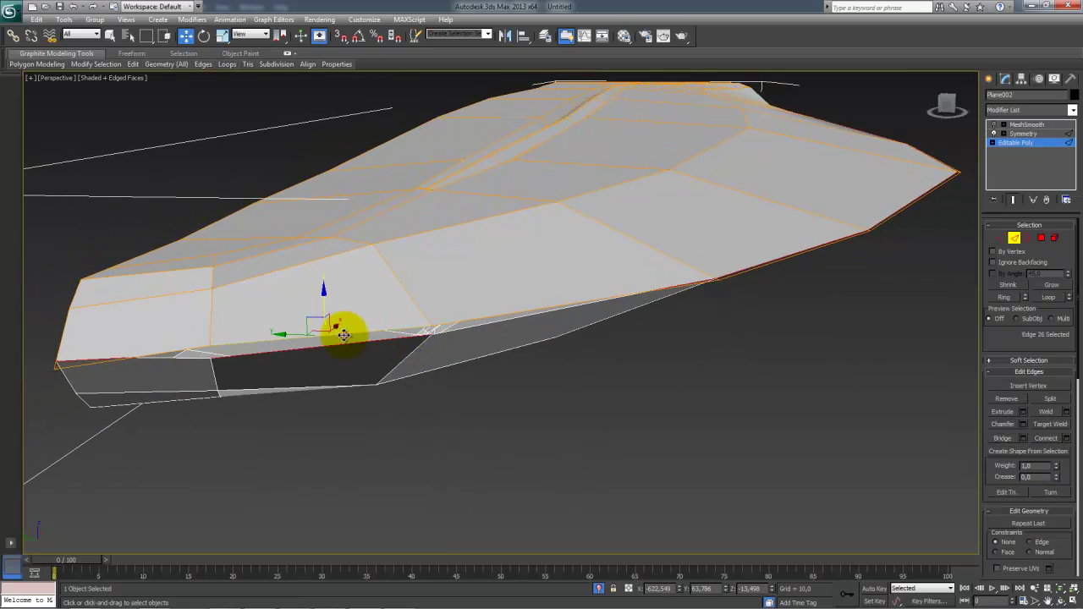
pyautogui.moveTo(322, 302); pyautogui.dragTo(322, 310)
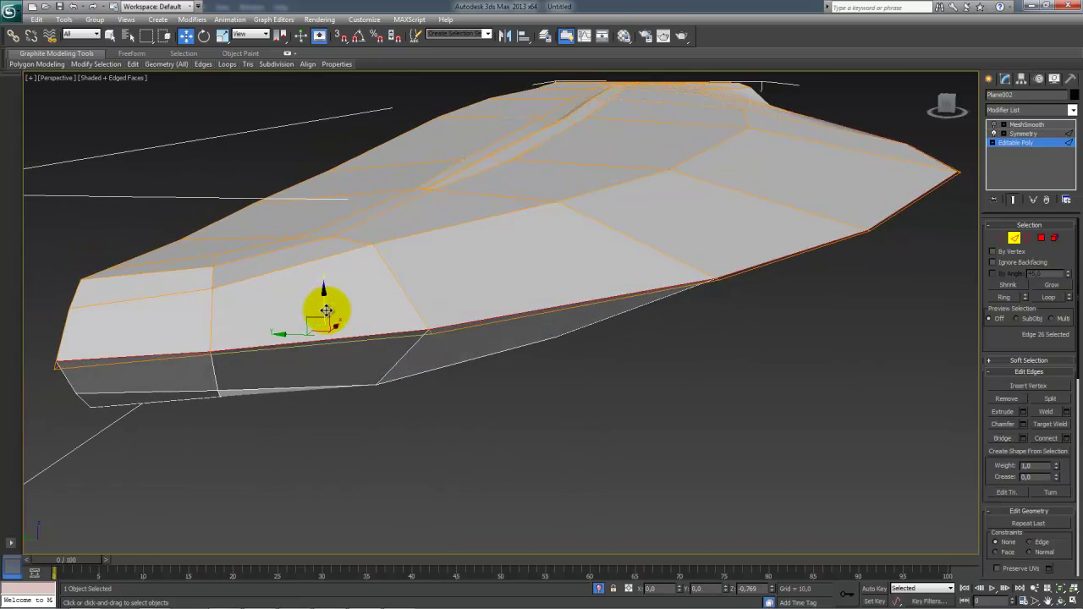
# Step: Lower the bottom edge in the middle of the panel's long straight side wall by about 1.3 units
pyautogui.keyDown('alt'); pyautogui.moveTo(285, 333); pyautogui.dragTo(531, 469, button='middle'); pyautogui.keyUp('alt')
pyautogui.scroll(2, 532, 468)
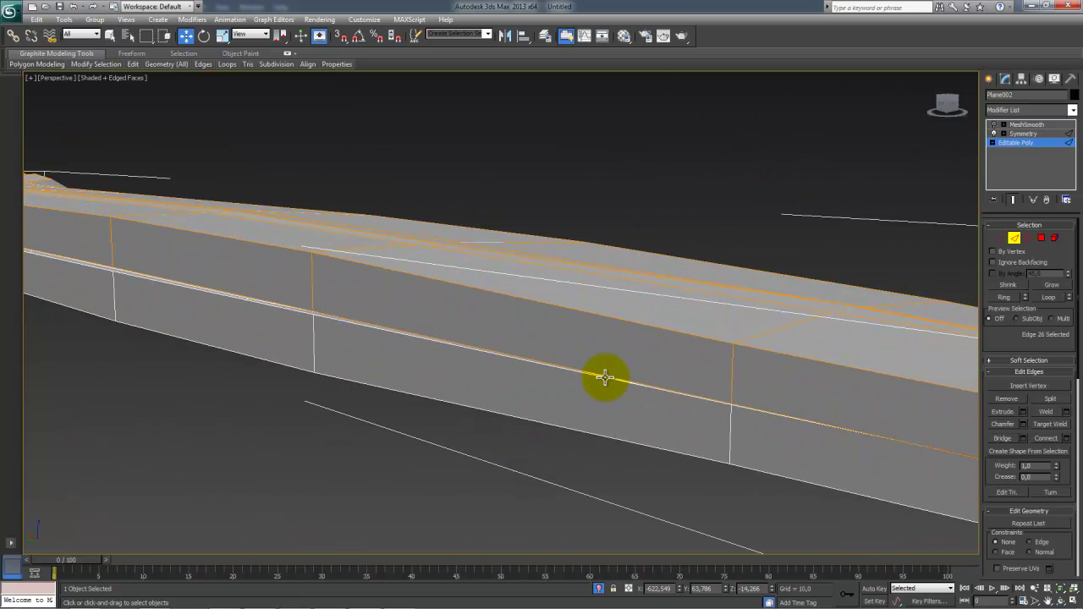
pyautogui.press('1')
pyautogui.moveTo(312, 315); pyautogui.dragTo(892, 423)
pyautogui.press('2')
pyautogui.click(326, 319)
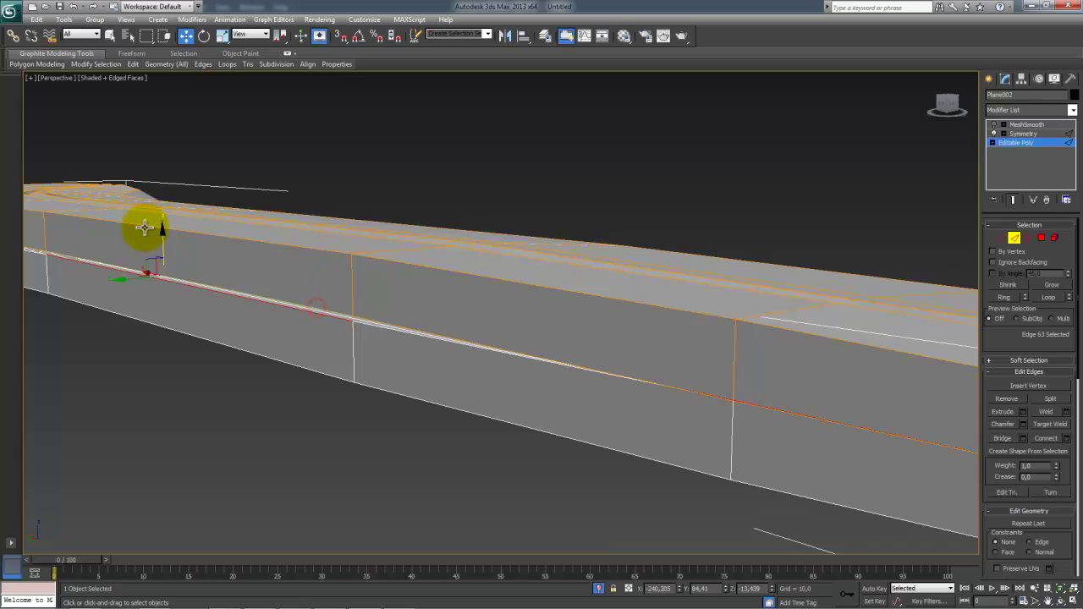
pyautogui.moveTo(160, 235); pyautogui.dragTo(162, 241)
pyautogui.scroll(-3, 199, 330)
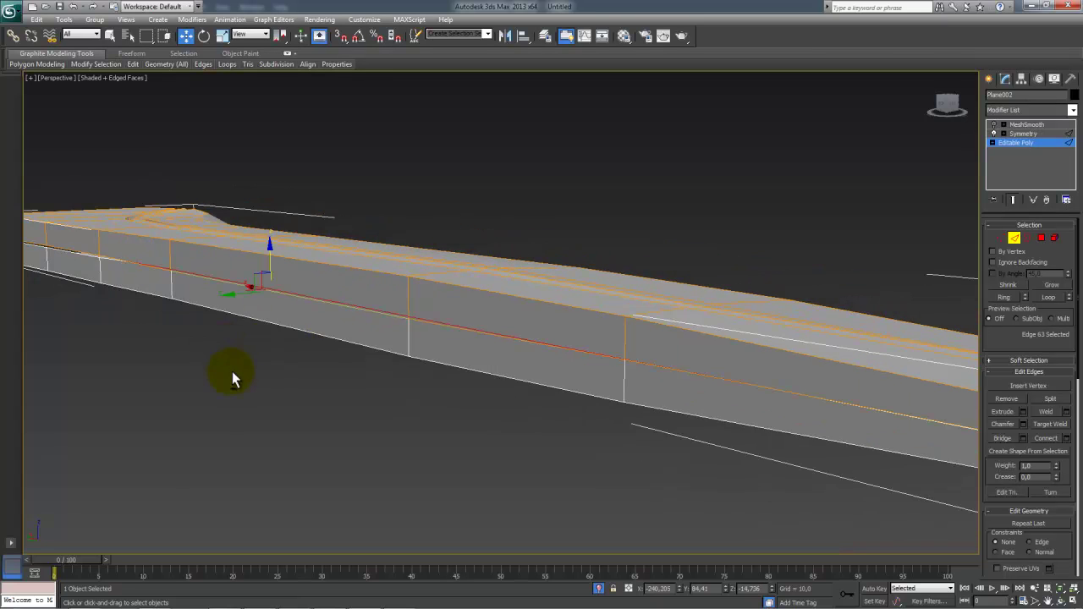
# Step: Lower the three bottom edges near the wide end of the straight side wall together by about 1.4 units
pyautogui.keyDown('alt'); pyautogui.moveTo(230, 371); pyautogui.dragTo(323, 377, button='middle'); pyautogui.keyUp('alt')
pyautogui.moveTo(127, 409); pyautogui.dragTo(676, 427, button='middle')
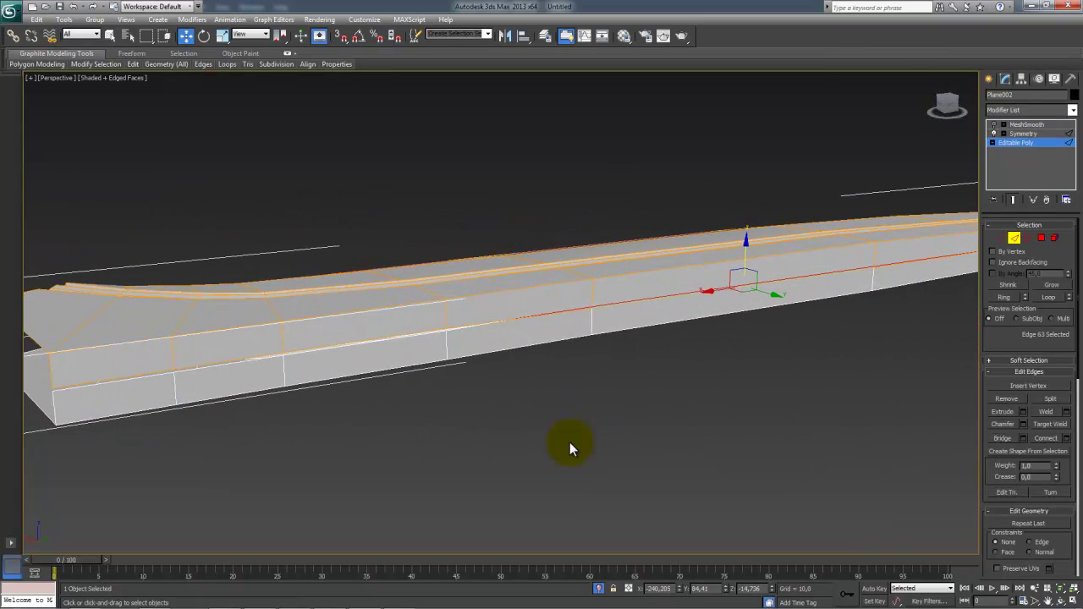
pyautogui.scroll(2, 404, 430)
pyautogui.moveTo(414, 420); pyautogui.dragTo(583, 353, button='middle')
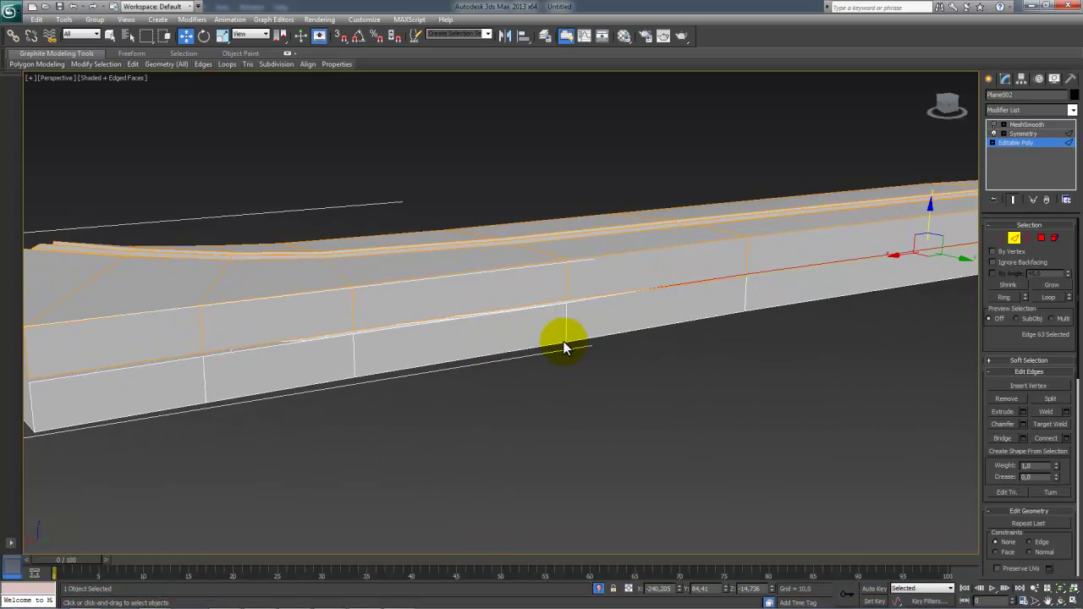
pyautogui.click(521, 307)
pyautogui.keyDown('ctrl'); pyautogui.click(294, 337); pyautogui.keyUp('ctrl')
pyautogui.keyDown('ctrl'); pyautogui.click(131, 363); pyautogui.keyUp('ctrl')
pyautogui.keyDown('alt'); pyautogui.moveTo(132, 363); pyautogui.dragTo(353, 346, button='middle'); pyautogui.keyUp('alt')
pyautogui.moveTo(307, 314); pyautogui.dragTo(307, 317)
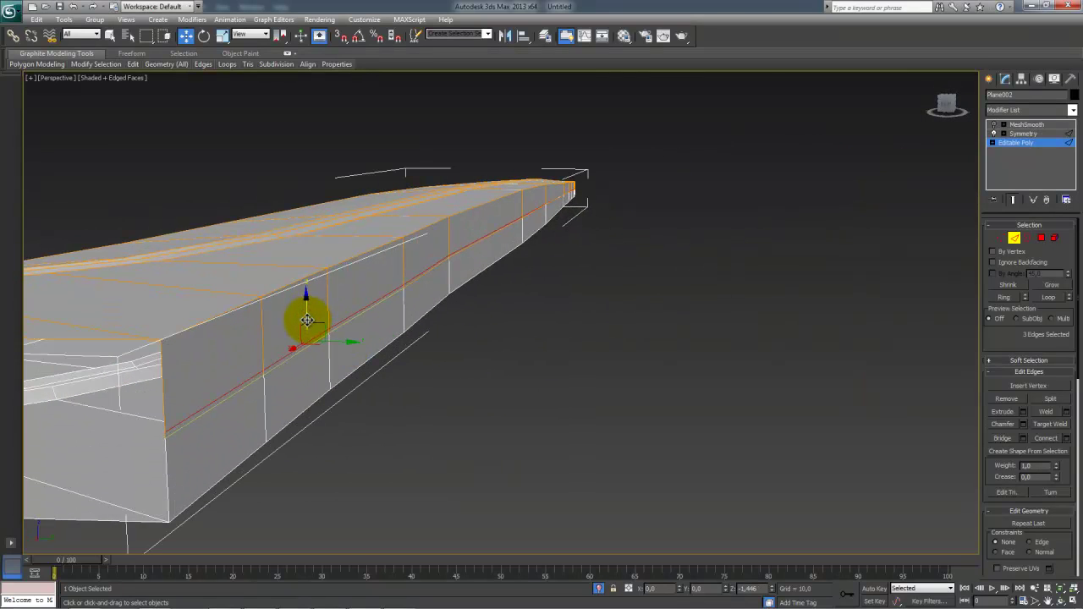
# Step: Turn off the edged-faces display and examine the panel's side wall, narrow end and curved border from several angles
pyautogui.keyDown('alt'); pyautogui.moveTo(452, 380); pyautogui.dragTo(350, 392, button='middle'); pyautogui.keyUp('alt')
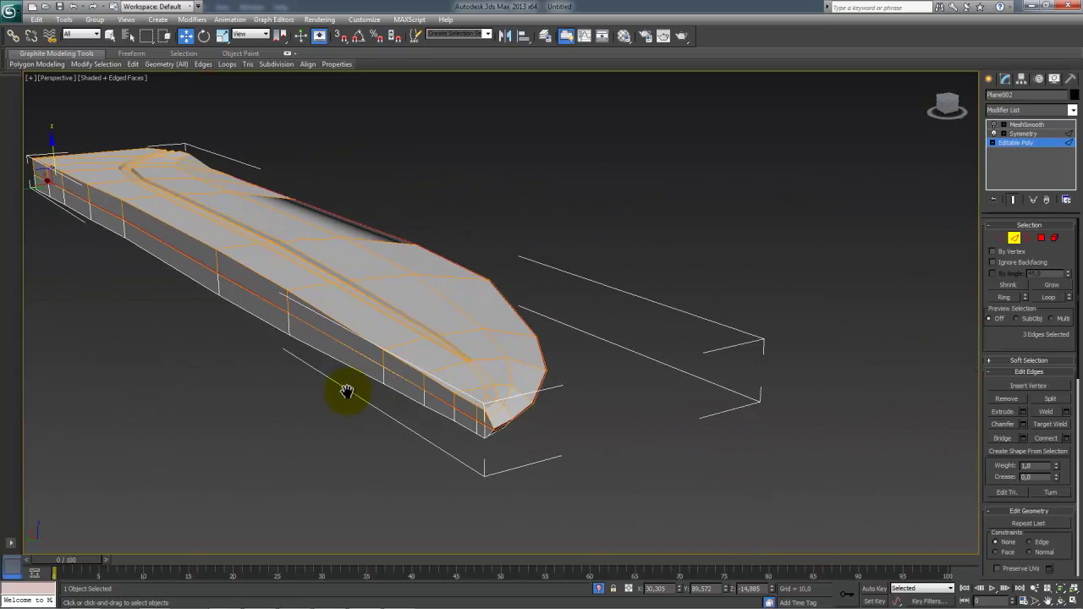
pyautogui.scroll(3, 349, 392)
pyautogui.moveTo(406, 420); pyautogui.dragTo(410, 367, button='middle')
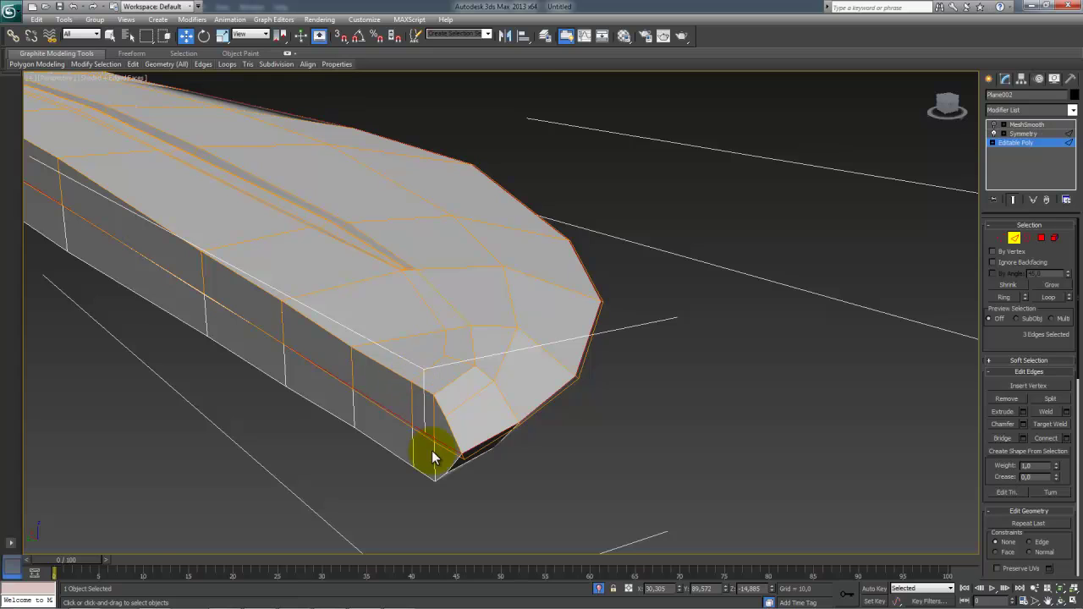
pyautogui.keyDown('alt'); pyautogui.moveTo(432, 455); pyautogui.dragTo(422, 432, button='middle'); pyautogui.keyUp('alt')
pyautogui.scroll(-3, 398, 426)
pyautogui.moveTo(127, 212); pyautogui.dragTo(426, 299, button='middle')
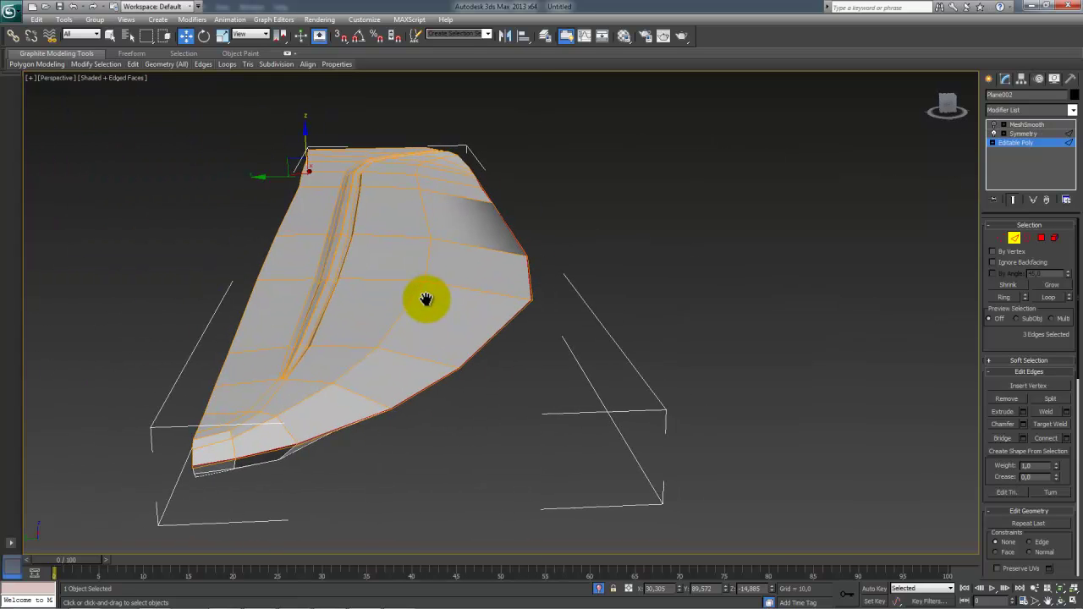
pyautogui.press('F4')
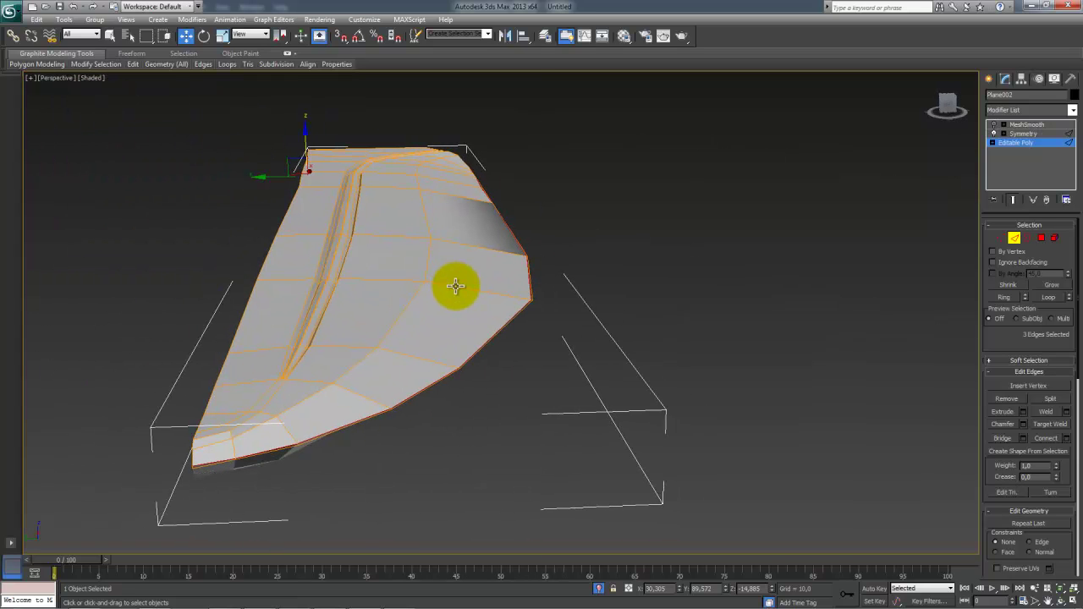
pyautogui.keyDown('alt'); pyautogui.moveTo(455, 286); pyautogui.dragTo(590, 352, button='middle'); pyautogui.keyUp('alt')
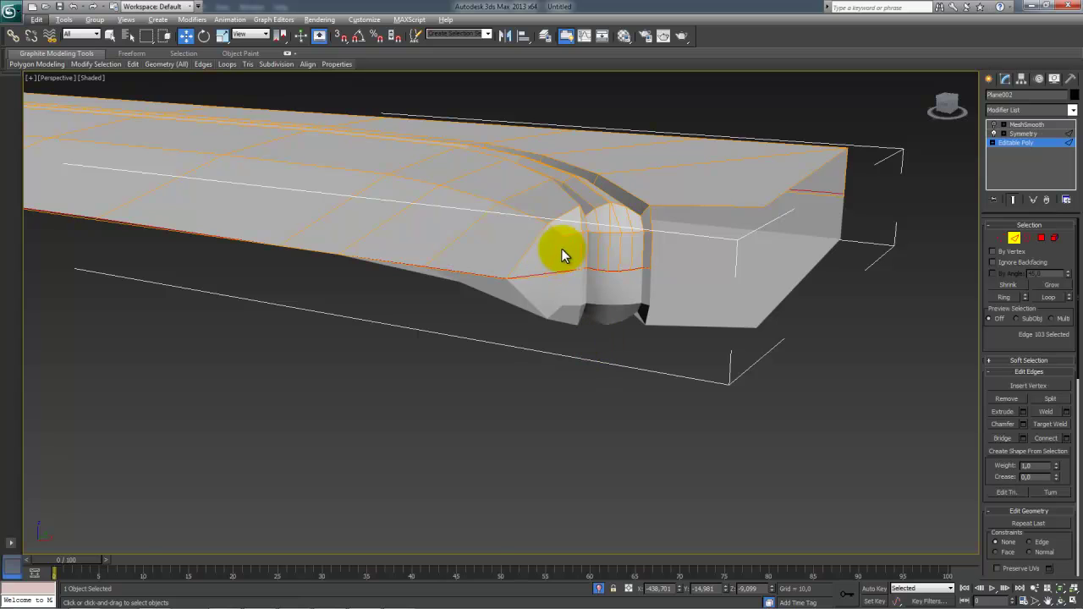
# Step: In the top view, move the upper vertex of the corner wall beside the groove end outward, close to the neighbouring outline vertex
pyautogui.hotkey('alt', 'w')
pyautogui.moveTo(423, 220); pyautogui.dragTo(170, 168, button='middle')
pyautogui.scroll(-5, 325, 217)
pyautogui.scroll(8, 247, 211)
pyautogui.scroll(3, 299, 229)
pyautogui.press('1')
pyautogui.moveTo(364, 221); pyautogui.dragTo(334, 218, button='middle')
pyautogui.scroll(3, 338, 218)
pyautogui.scroll(2, 343, 217)
pyautogui.scroll(2, 387, 246)
pyautogui.moveTo(331, 240); pyautogui.dragTo(303, 184)
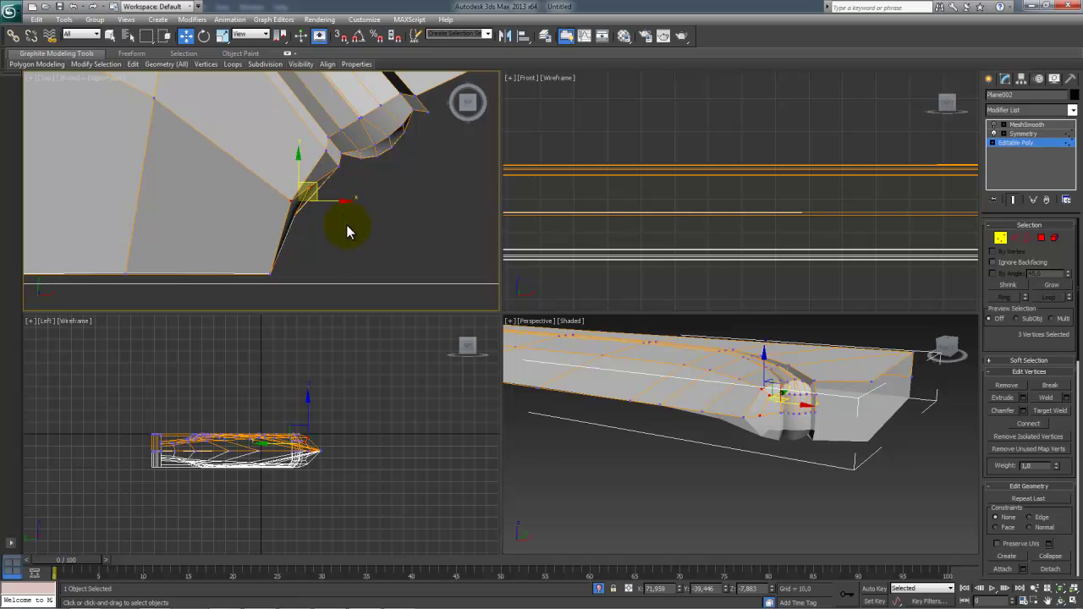
pyautogui.click(317, 178)
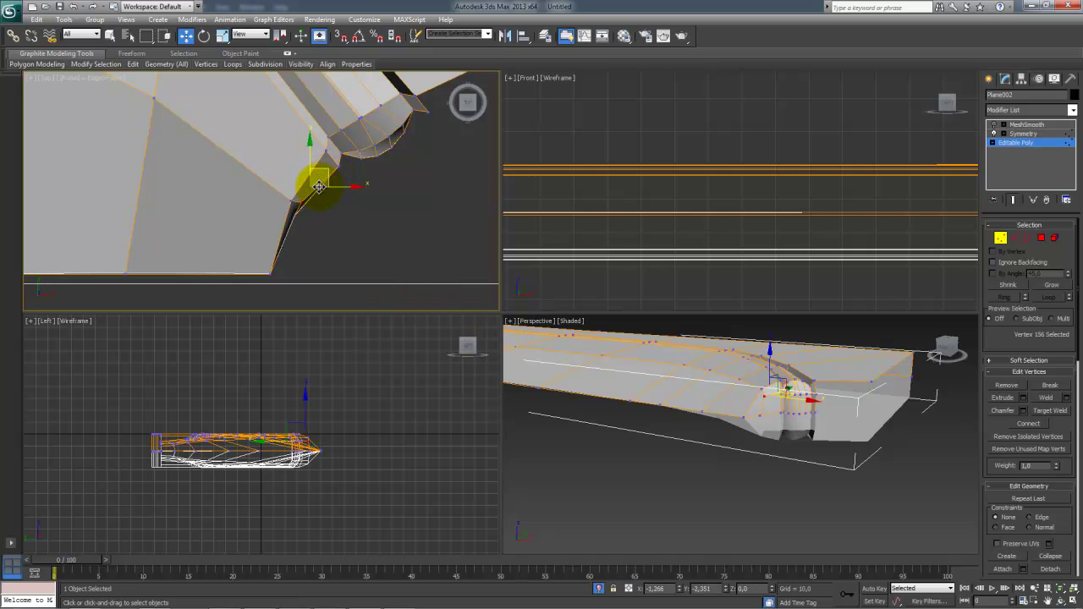
pyautogui.moveTo(319, 186); pyautogui.dragTo(312, 202)
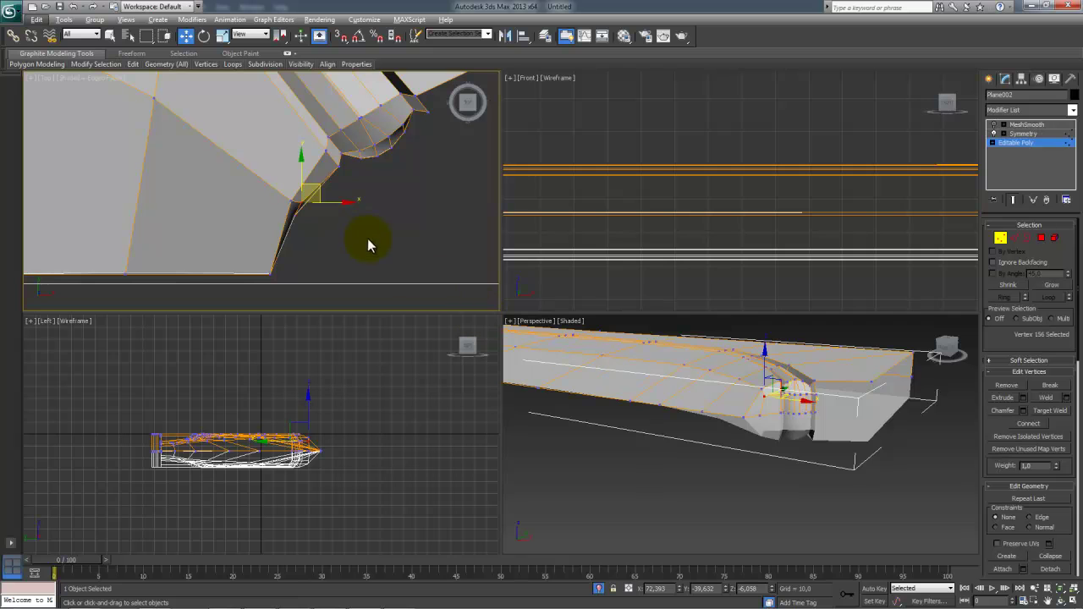
pyautogui.scroll(5, 689, 423)
pyautogui.scroll(-4, 706, 429)
pyautogui.scroll(5, 713, 428)
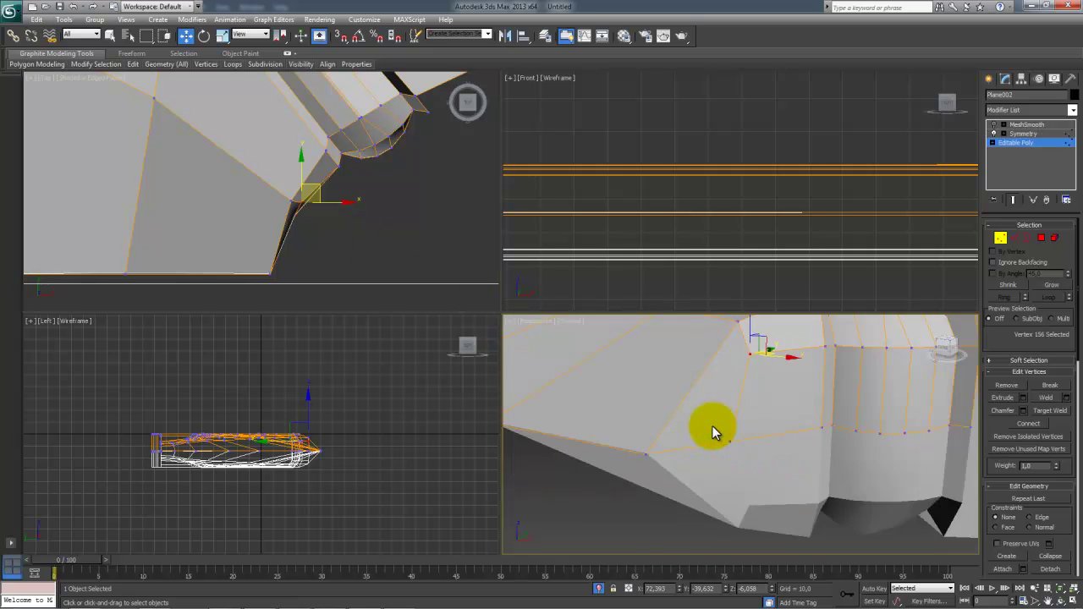
pyautogui.scroll(-4, 713, 426)
pyautogui.moveTo(718, 334); pyautogui.dragTo(725, 359)
# Step: Extend the wall beside the groove end to the panel's outer corner and bridge its upper edge to the top face
pyautogui.keyDown('alt'); pyautogui.moveTo(744, 408); pyautogui.dragTo(639, 476, button='middle'); pyautogui.keyUp('alt')
pyautogui.press('2')
pyautogui.click(573, 416)
pyautogui.moveTo(616, 420); pyautogui.dragTo(684, 411)
pyautogui.moveTo(372, 219); pyautogui.dragTo(213, 282, button='middle')
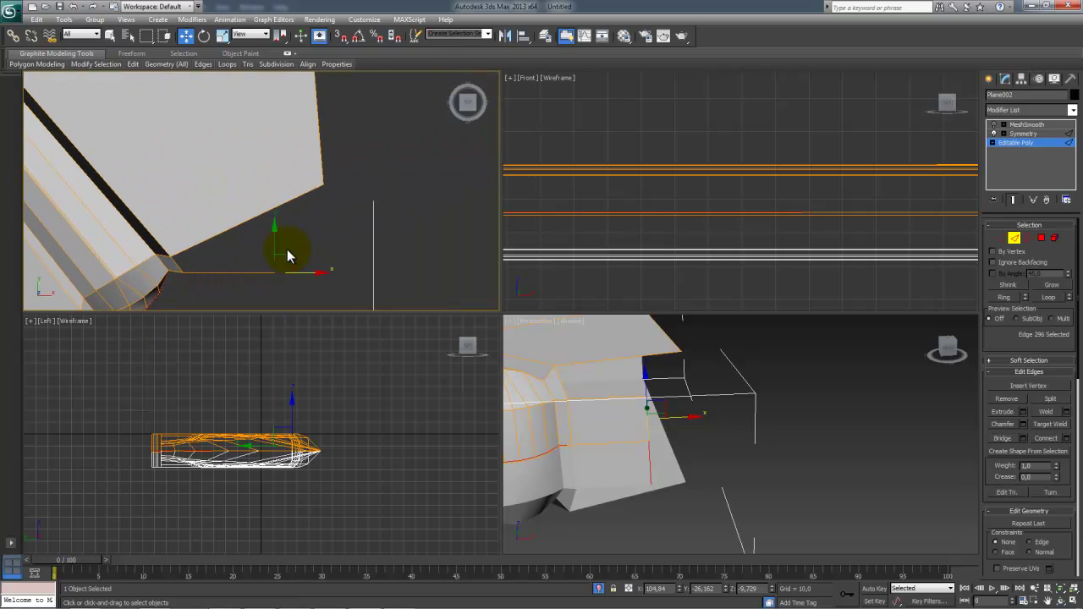
pyautogui.moveTo(298, 248); pyautogui.dragTo(352, 185)
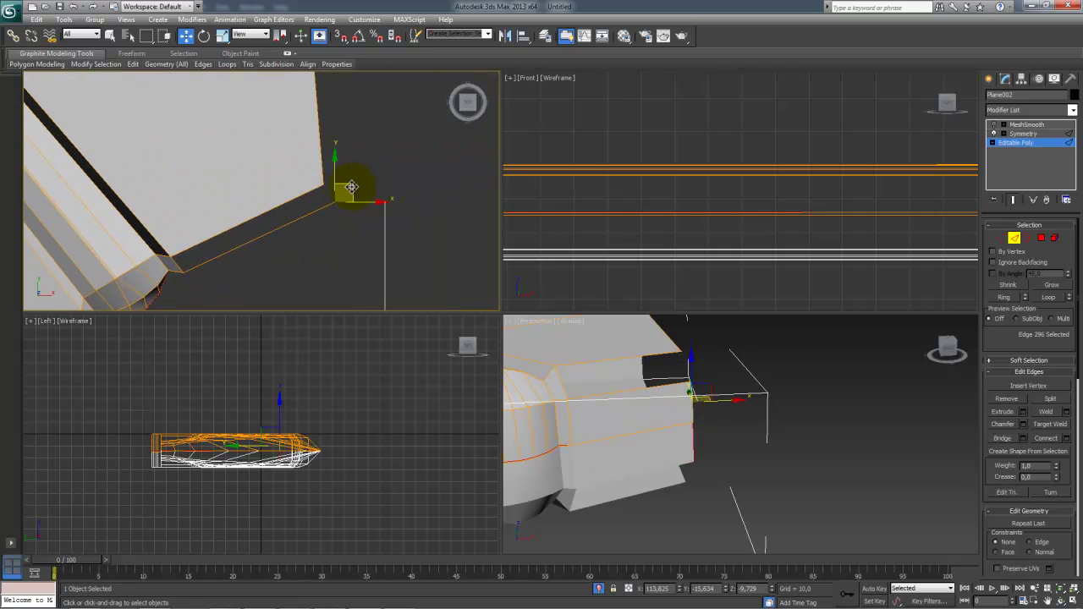
pyautogui.click(650, 359)
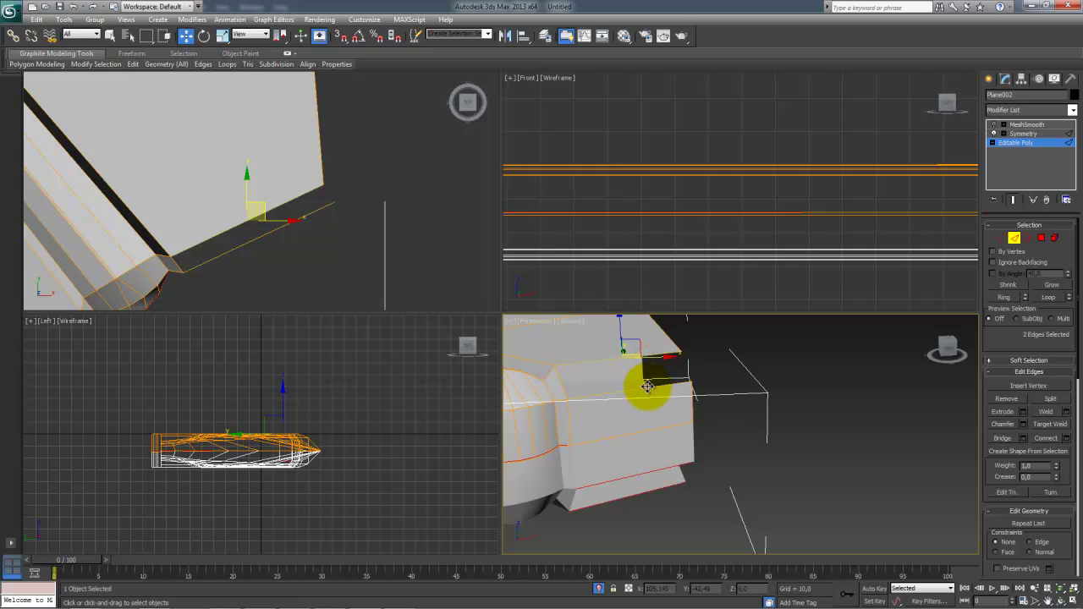
pyautogui.click(996, 439)
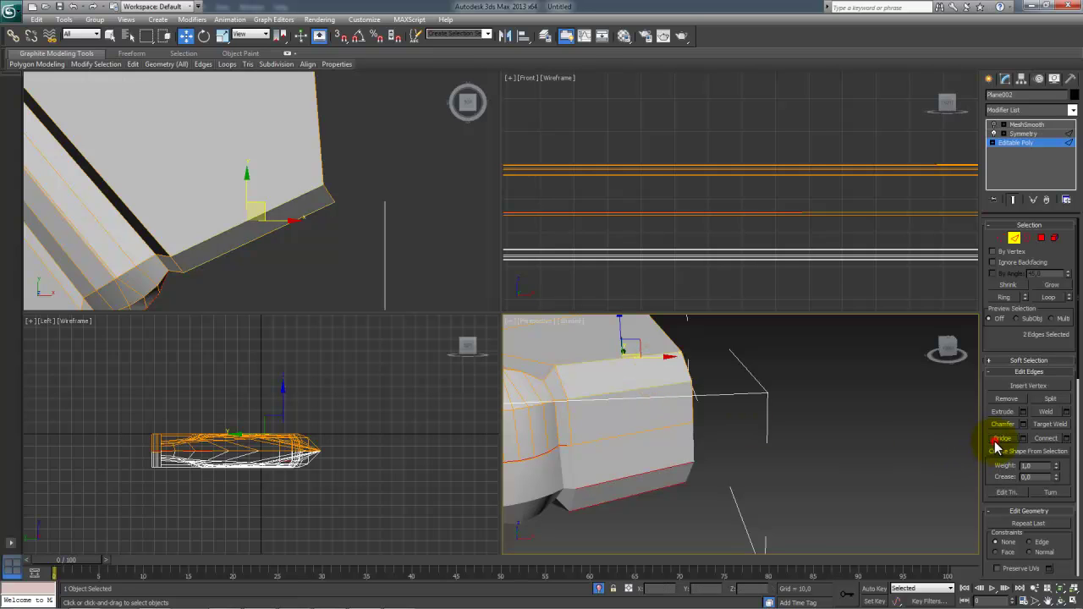
pyautogui.click(869, 448)
# Step: Select the continuous run of edges along the top rim of the panel's long straight side wall
pyautogui.scroll(-3, 723, 443)
pyautogui.keyDown('alt'); pyautogui.moveTo(724, 443); pyautogui.dragTo(701, 364, button='middle'); pyautogui.keyUp('alt')
pyautogui.click(654, 454)
pyautogui.hotkey('alt', 'w')
pyautogui.keyDown('alt'); pyautogui.moveTo(656, 454); pyautogui.dragTo(558, 425, button='middle'); pyautogui.keyUp('alt')
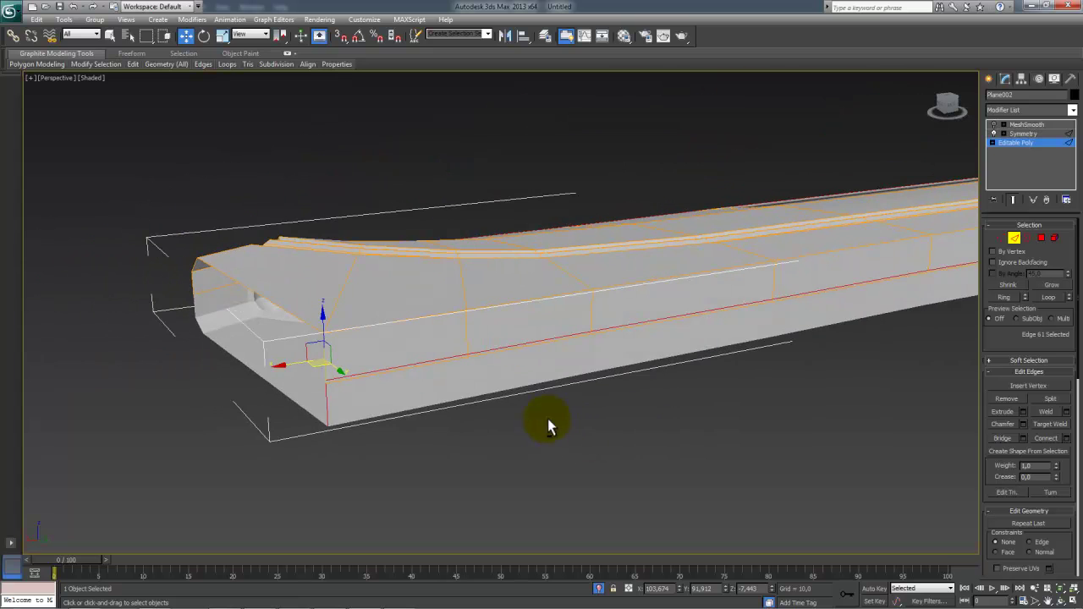
pyautogui.keyDown('ctrl'); pyautogui.click(468, 328); pyautogui.keyUp('ctrl')
pyautogui.keyDown('alt'); pyautogui.moveTo(547, 320); pyautogui.dragTo(534, 338, button='middle'); pyautogui.keyUp('alt')
pyautogui.scroll(-4, 697, 384)
pyautogui.scroll(-5, 632, 395)
pyautogui.scroll(6, 592, 375)
pyautogui.doubleClick(533, 336)
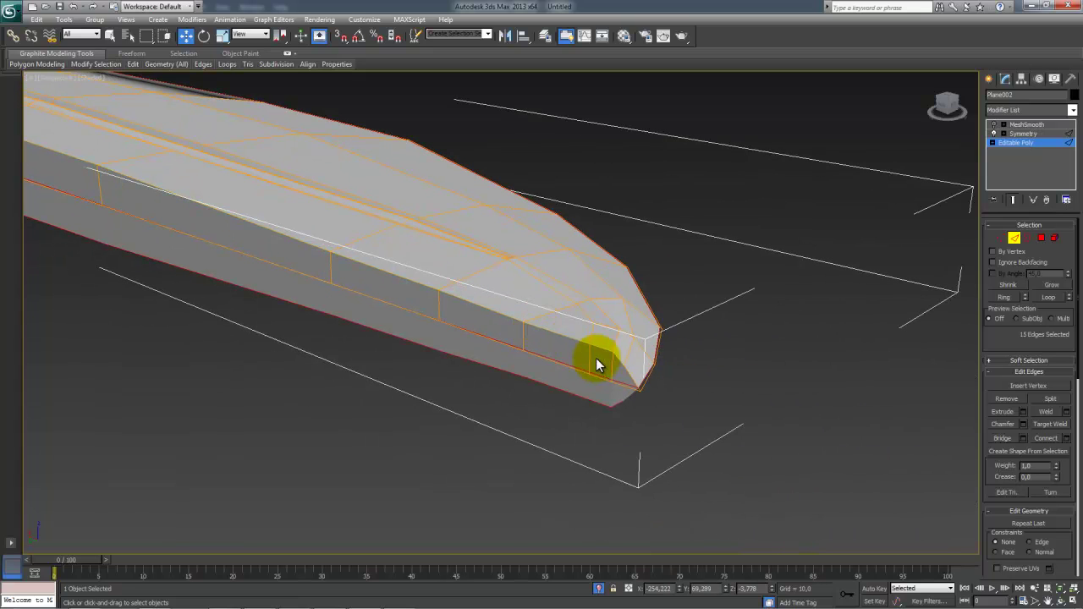
# Step: Examine the vertices around the corner at the panel's narrow end, then return to the rim edge selection
pyautogui.keyDown('alt'); pyautogui.moveTo(605, 356); pyautogui.dragTo(565, 359, button='middle'); pyautogui.keyUp('alt')
pyautogui.moveTo(327, 378); pyautogui.dragTo(330, 349, button='middle')
pyautogui.press('1')
pyautogui.moveTo(432, 286); pyautogui.dragTo(434, 292)
pyautogui.scroll(3, 435, 296)
pyautogui.scroll(-4, 459, 302)
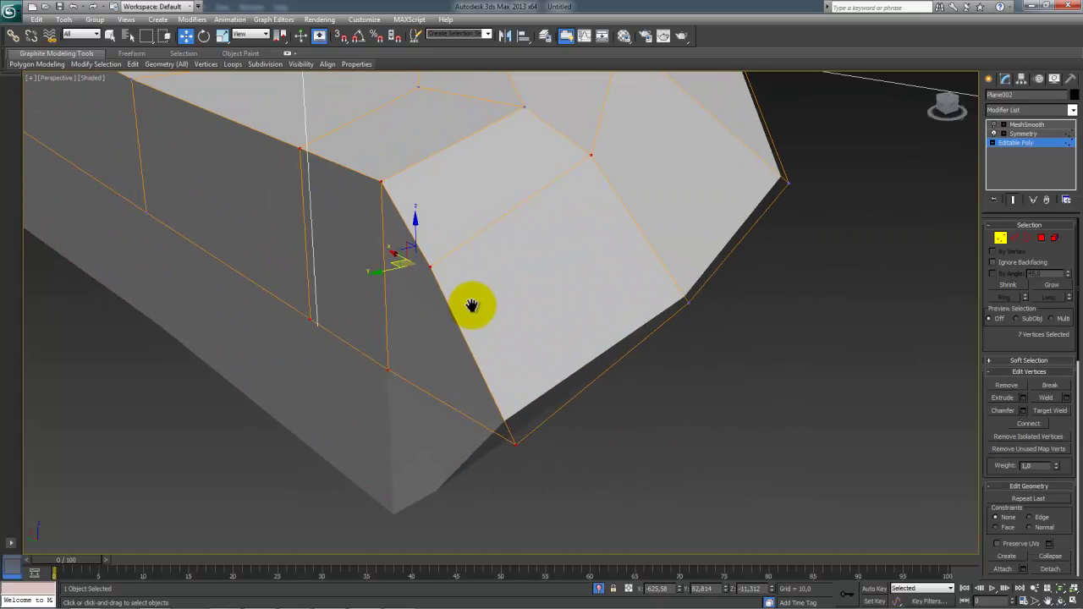
pyautogui.scroll(2, 392, 268)
pyautogui.press('2')
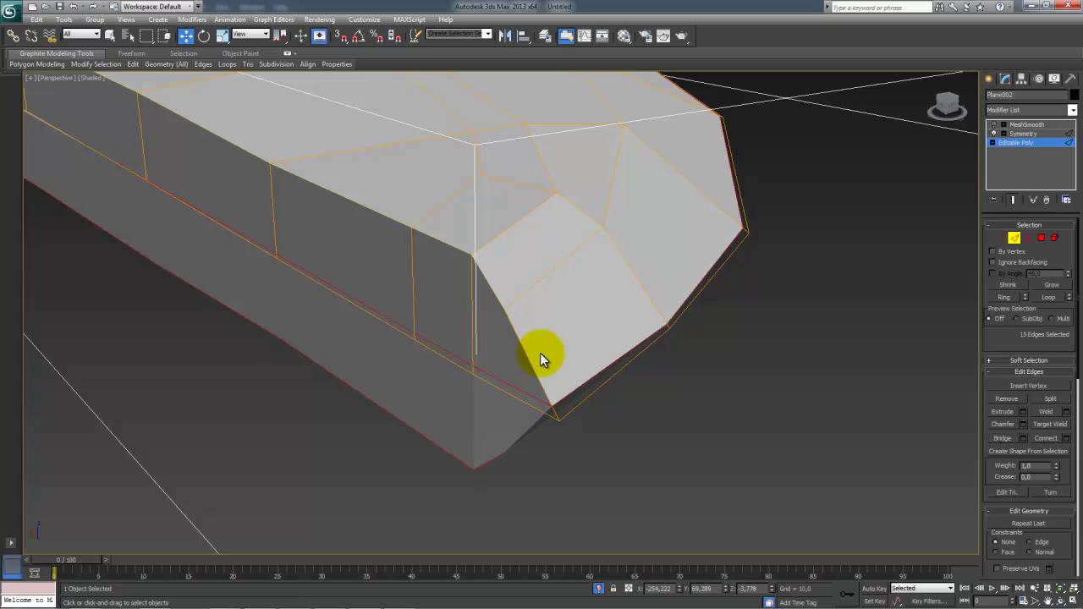
# Step: Chamfer the selected rim edges, including the sloping edge at the narrow end, by 0.608 with 1 segment
pyautogui.keyDown('alt'); pyautogui.moveTo(540, 353); pyautogui.dragTo(480, 408, button='middle'); pyautogui.keyUp('alt')
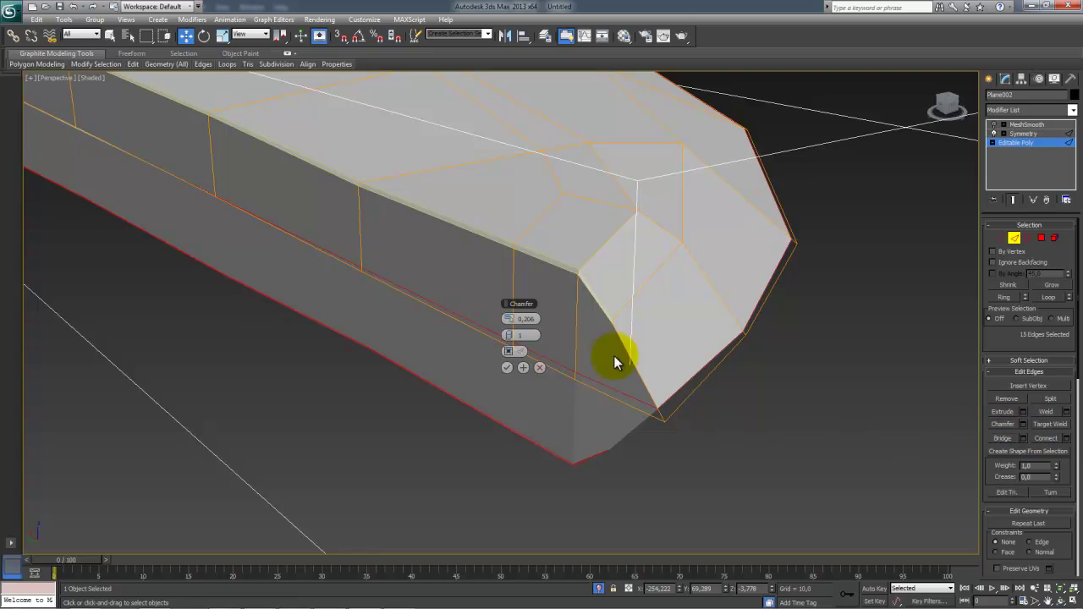
pyautogui.moveTo(514, 332); pyautogui.dragTo(514, 320)
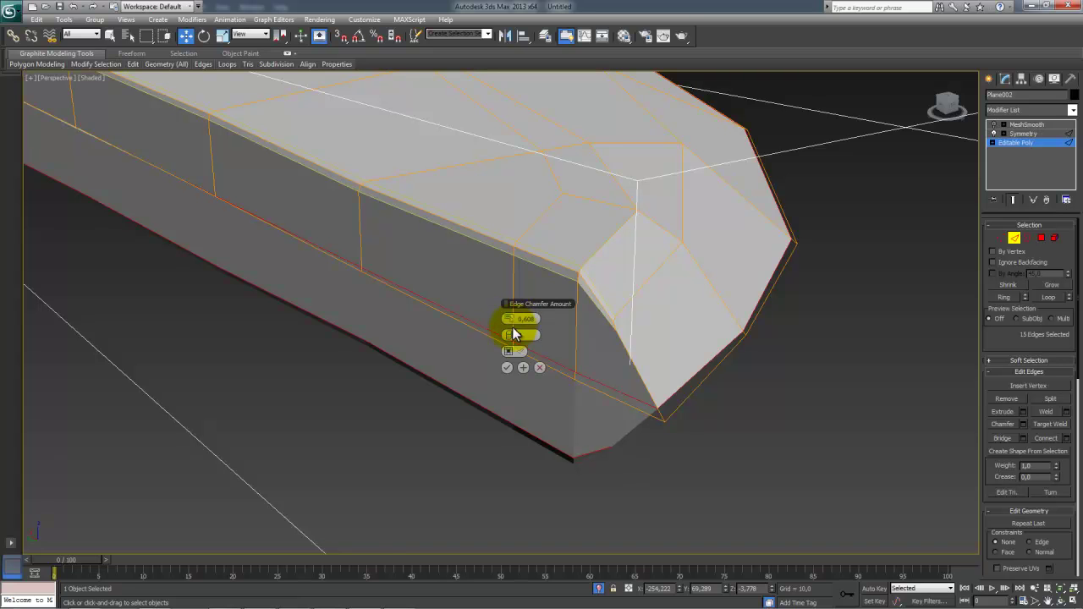
pyautogui.click(506, 334)
pyautogui.scroll(3, 639, 361)
pyautogui.moveTo(640, 360); pyautogui.dragTo(977, 239, button='middle')
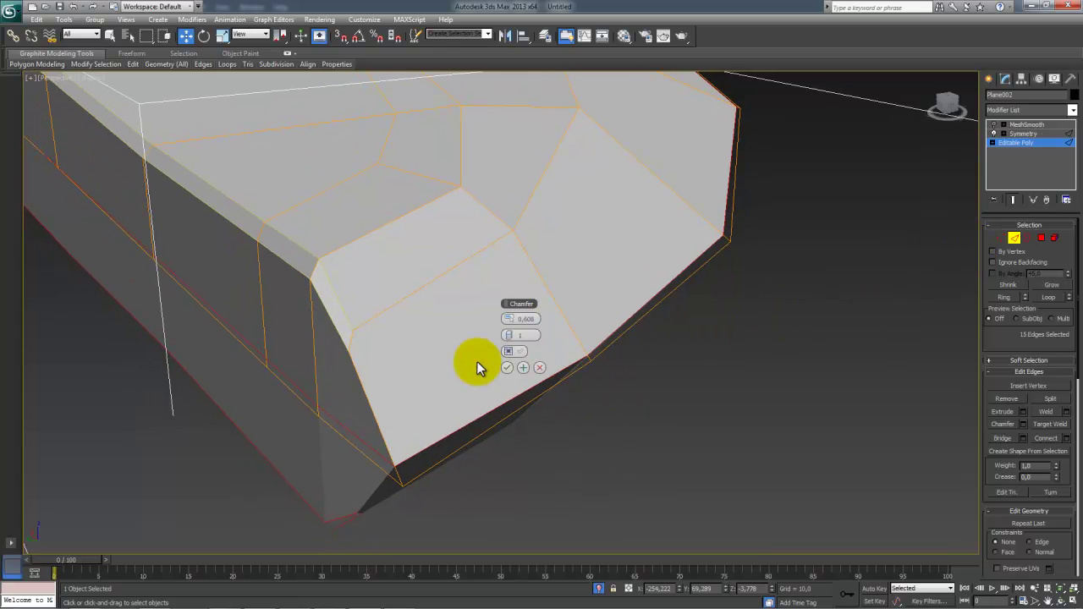
pyautogui.keyDown('ctrl'); pyautogui.click(364, 395); pyautogui.keyUp('ctrl')
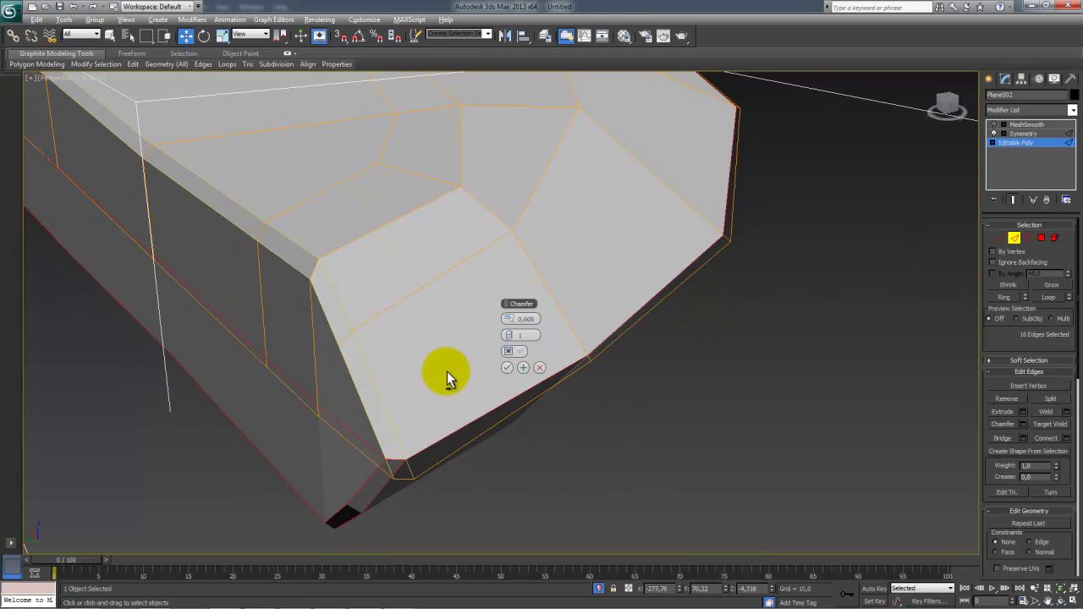
pyautogui.keyDown('alt'); pyautogui.moveTo(443, 370); pyautogui.dragTo(265, 435, button='middle'); pyautogui.keyUp('alt')
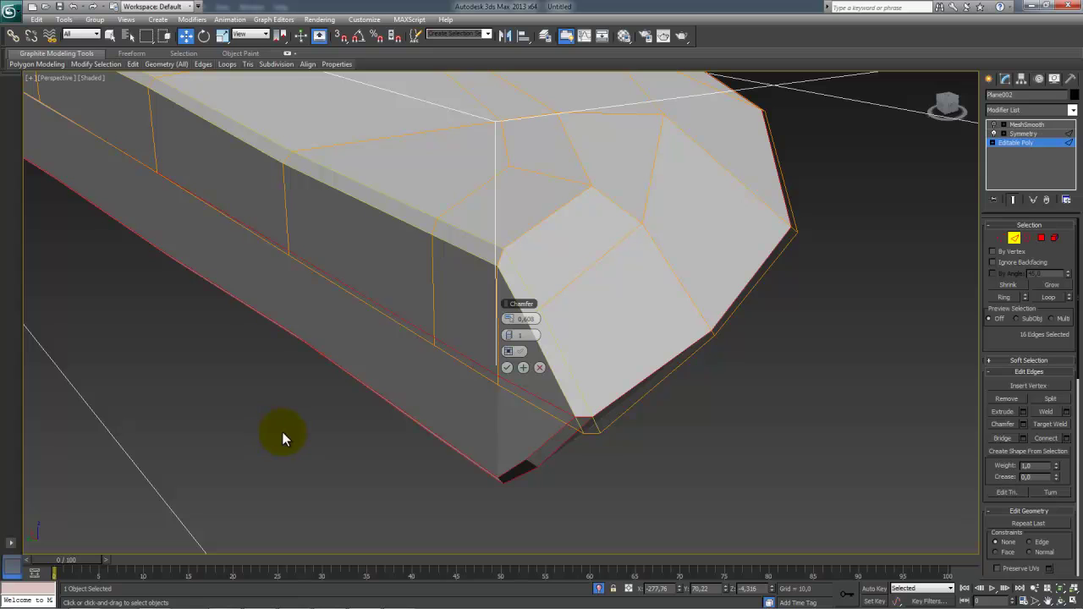
pyautogui.click(506, 368)
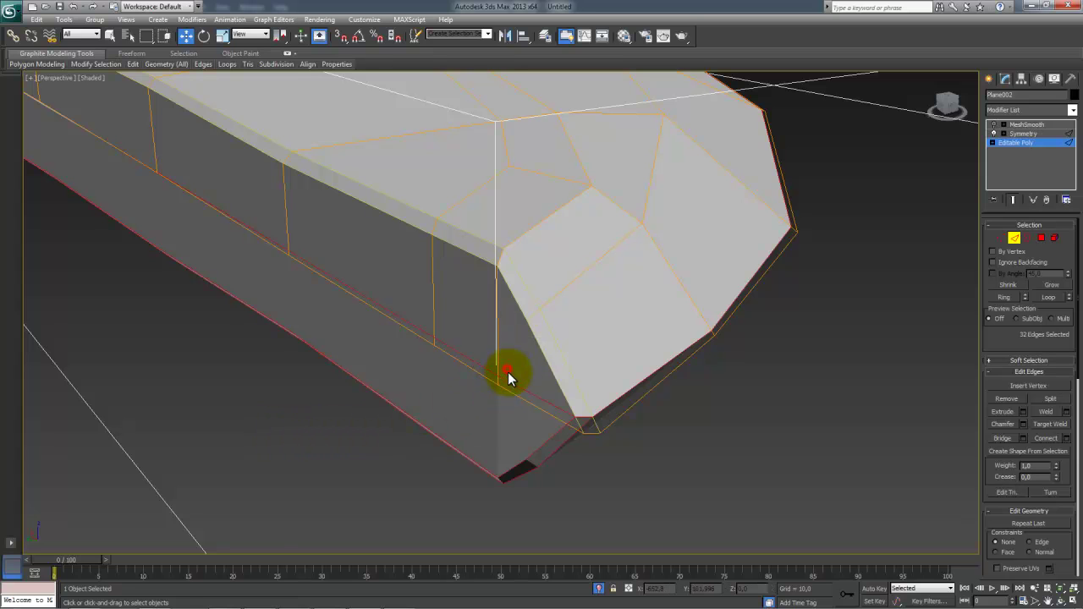
# Step: Adjust the vertices at the lower corner of the panel's narrow end to tidy the chamfered tip
pyautogui.press('1')
pyautogui.click(584, 433)
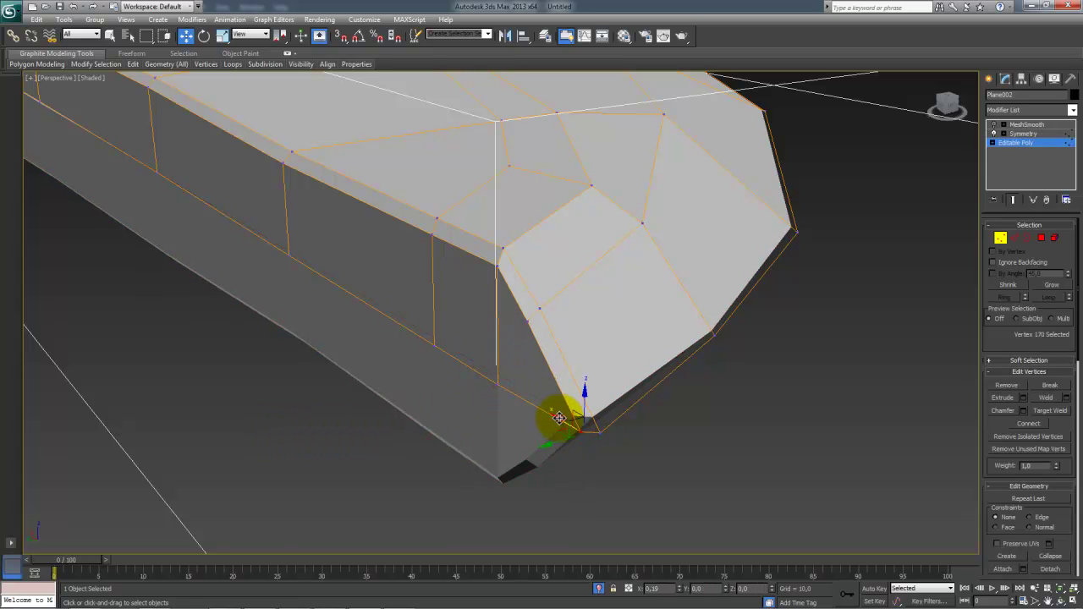
pyautogui.moveTo(562, 417); pyautogui.dragTo(532, 407)
pyautogui.keyDown('alt'); pyautogui.moveTo(537, 405); pyautogui.dragTo(569, 339, button='middle'); pyautogui.keyUp('alt')
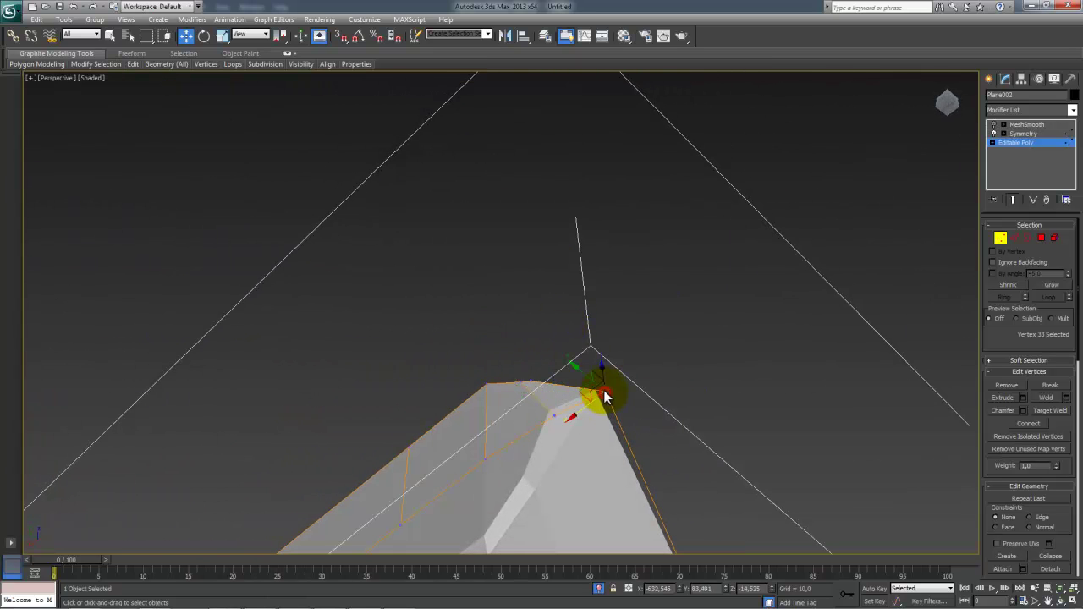
pyautogui.moveTo(582, 375); pyautogui.dragTo(601, 391)
pyautogui.keyDown('alt'); pyautogui.moveTo(601, 391); pyautogui.dragTo(562, 396, button='middle'); pyautogui.keyUp('alt')
pyautogui.moveTo(562, 476); pyautogui.dragTo(565, 452)
pyautogui.keyDown('alt'); pyautogui.moveTo(565, 452); pyautogui.dragTo(588, 595, button='middle'); pyautogui.keyUp('alt')
# Step: Shift the short edge at the lower corner of the narrow end to refine the tip's outline
pyautogui.press('2')
pyautogui.click(598, 439)
pyautogui.moveTo(579, 446); pyautogui.dragTo(563, 447)
pyautogui.keyDown('alt'); pyautogui.moveTo(564, 447); pyautogui.dragTo(568, 348, button='middle'); pyautogui.keyUp('alt')
pyautogui.keyDown('alt'); pyautogui.moveTo(425, 291); pyautogui.dragTo(634, 355, button='middle'); pyautogui.keyUp('alt')
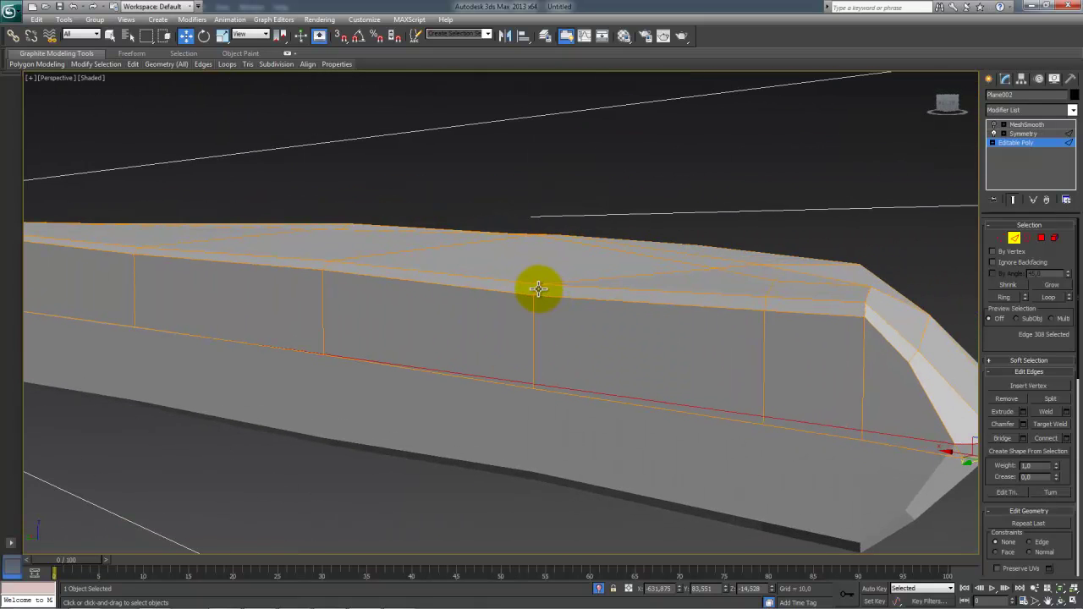
# Step: Adjust the heights of the chamfered rim's cross edges near the narrow end, lowering the last one by 0.665
pyautogui.keyDown('alt'); pyautogui.moveTo(535, 290); pyautogui.dragTo(586, 292, button='middle'); pyautogui.keyUp('alt')
pyautogui.moveTo(543, 256); pyautogui.dragTo(545, 246)
pyautogui.keyDown('alt'); pyautogui.moveTo(545, 246); pyautogui.dragTo(832, 316, button='middle'); pyautogui.keyUp('alt')
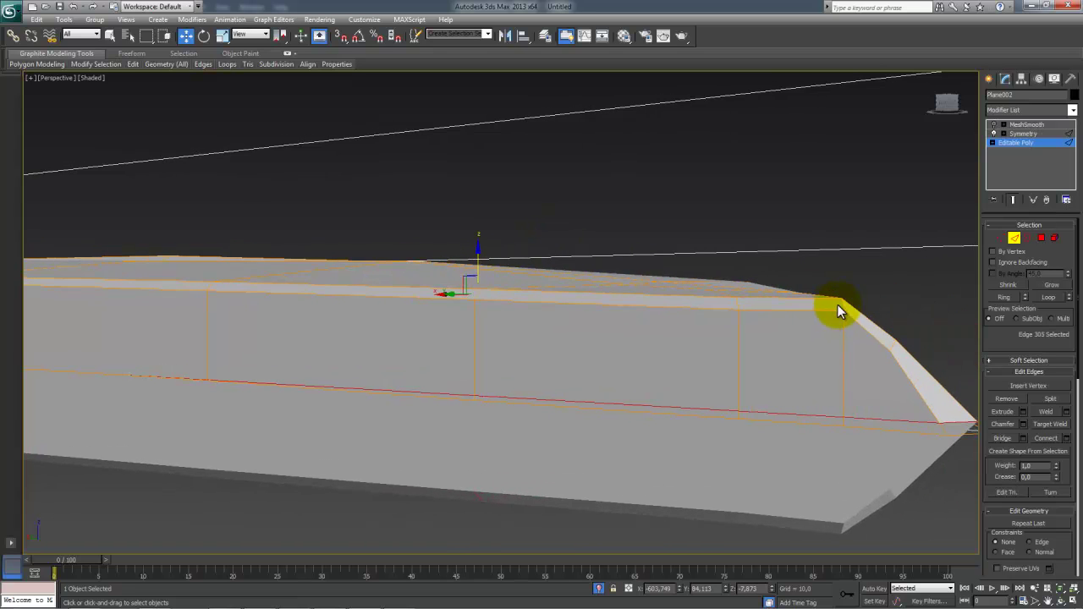
pyautogui.moveTo(842, 276); pyautogui.dragTo(843, 288)
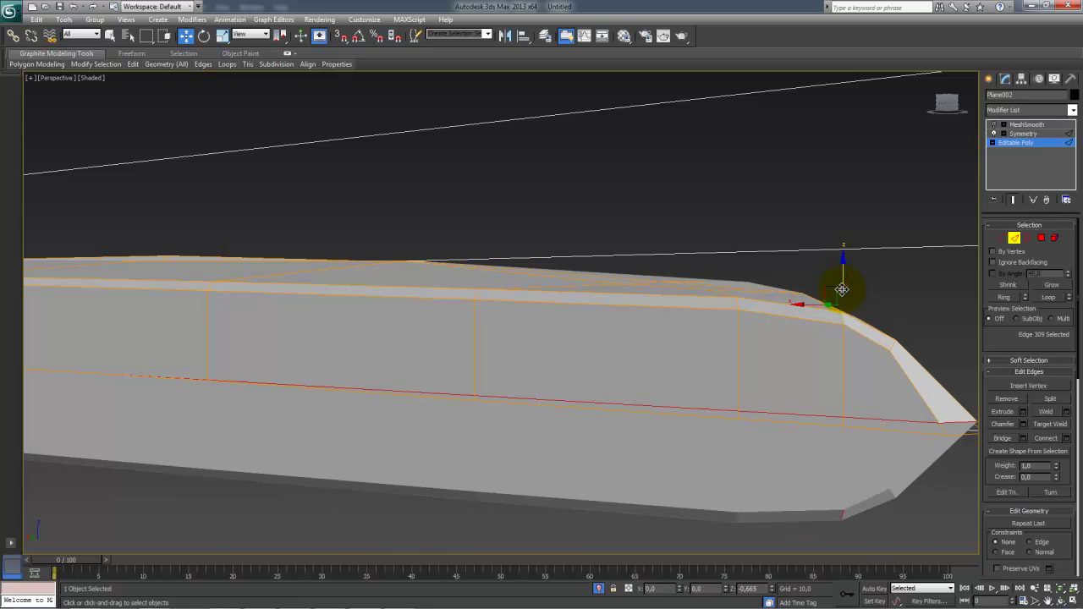
pyautogui.scroll(-3, 761, 315)
# Step: Select three edges along the side wall's lower border near the narrow end and shift them slightly outward along Y
pyautogui.keyDown('alt'); pyautogui.moveTo(720, 329); pyautogui.dragTo(665, 341, button='middle'); pyautogui.keyUp('alt')
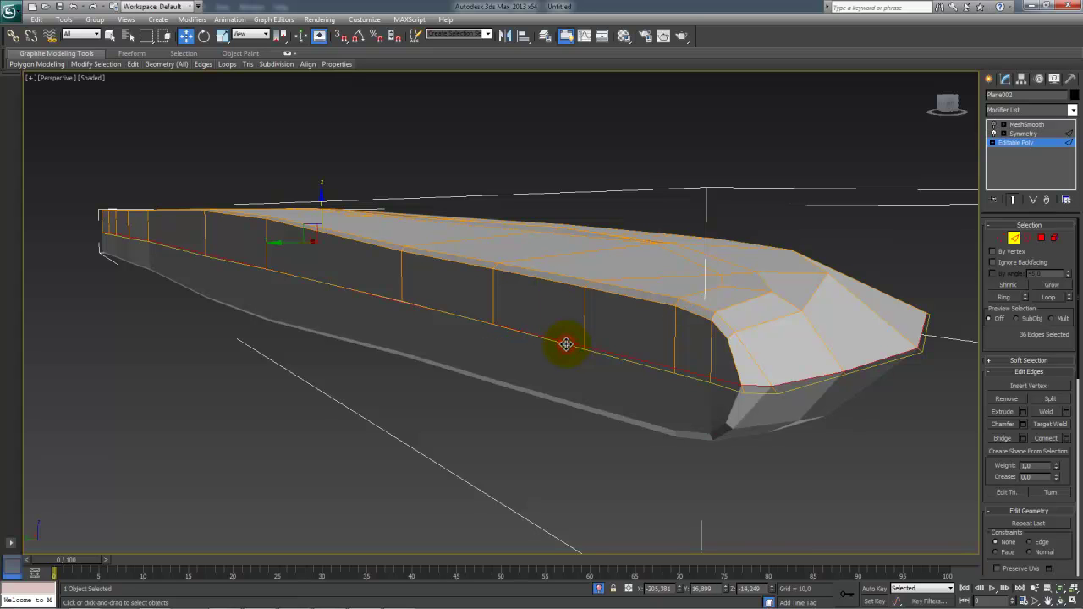
pyautogui.keyDown('alt'); pyautogui.moveTo(692, 402); pyautogui.dragTo(688, 338, button='middle'); pyautogui.keyUp('alt')
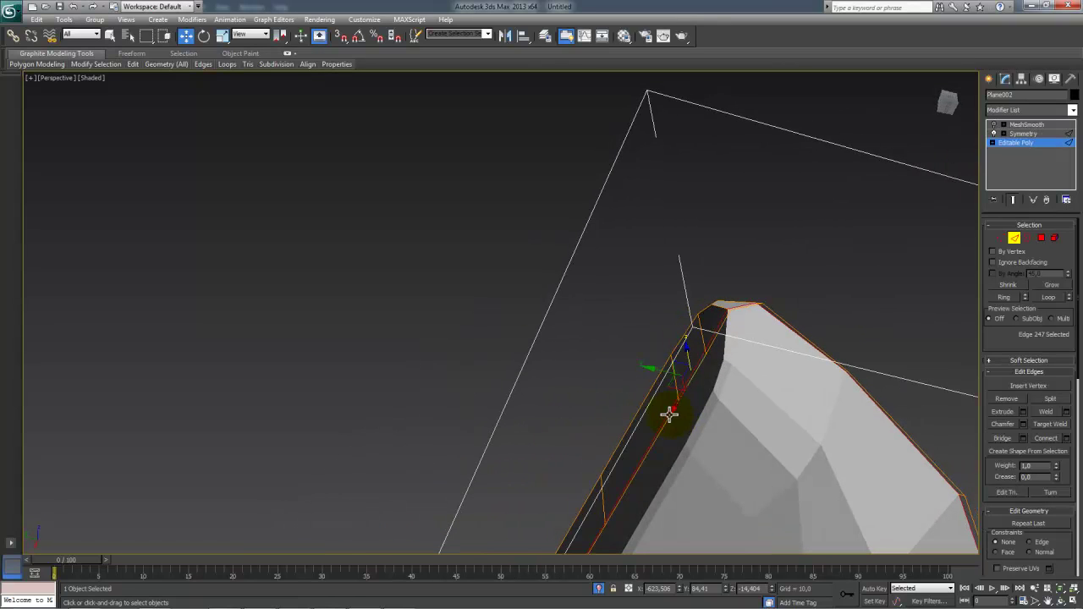
pyautogui.moveTo(652, 455); pyautogui.dragTo(651, 343, button='middle')
pyautogui.scroll(3, 651, 343)
pyautogui.moveTo(647, 387); pyautogui.dragTo(609, 317, button='middle')
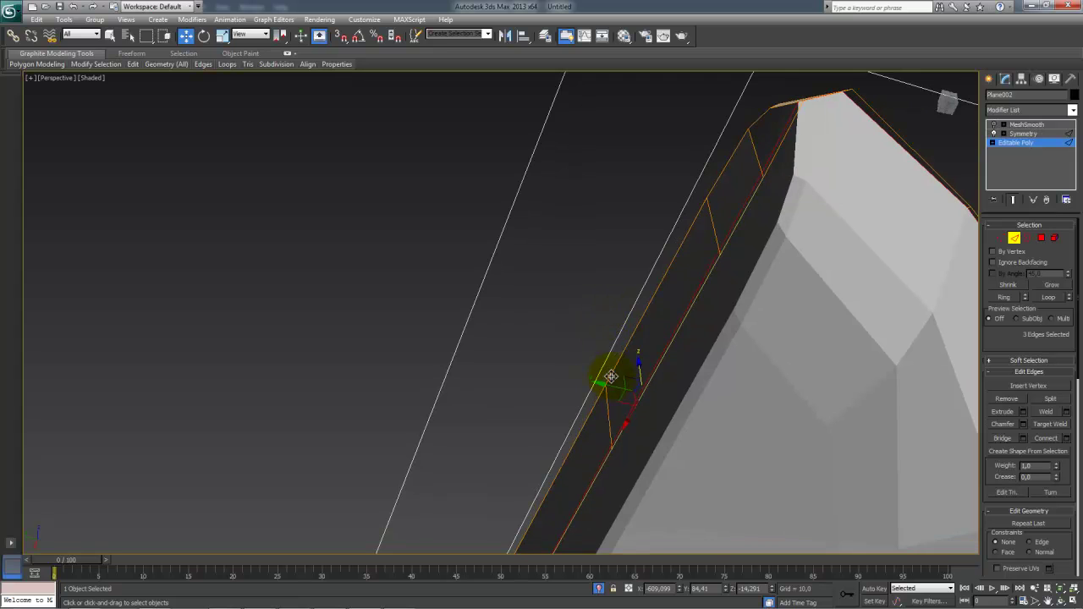
pyautogui.moveTo(610, 385); pyautogui.dragTo(604, 386)
pyautogui.scroll(-3, 607, 391)
# Step: Select the pair of chamfer vertices on the long side's rim above a wall division and lower them slightly
pyautogui.keyDown('alt'); pyautogui.moveTo(608, 391); pyautogui.dragTo(630, 479, button='middle'); pyautogui.keyUp('alt')
pyautogui.scroll(-2, 525, 279)
pyautogui.keyDown('alt'); pyautogui.moveTo(584, 341); pyautogui.dragTo(613, 332, button='middle'); pyautogui.keyUp('alt')
pyautogui.keyDown('alt'); pyautogui.moveTo(385, 334); pyautogui.dragTo(858, 429, button='middle'); pyautogui.keyUp('alt')
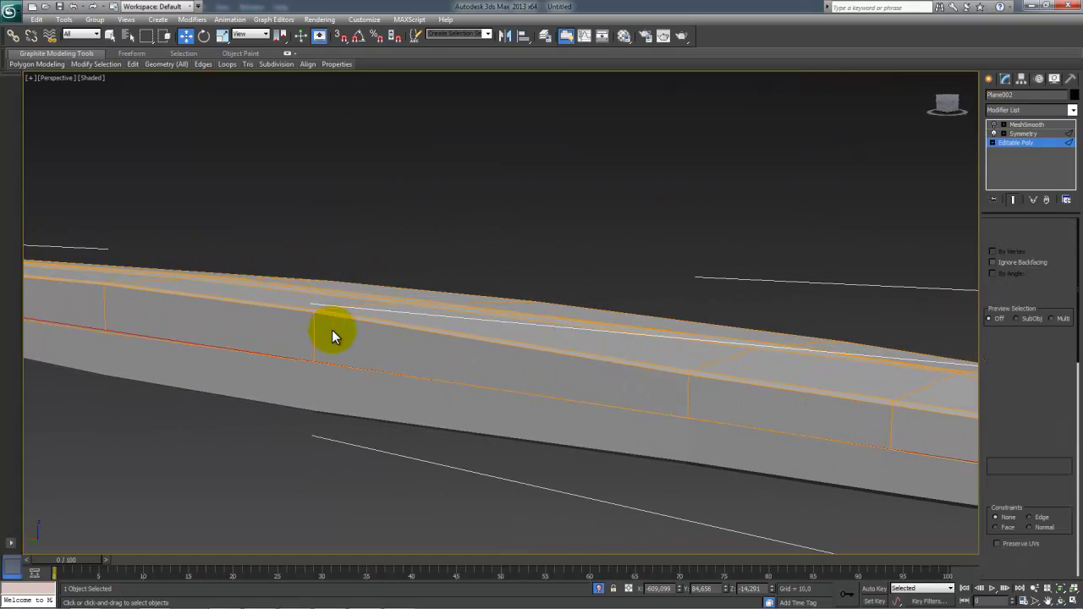
pyautogui.press('1')
pyautogui.moveTo(332, 330); pyautogui.dragTo(300, 292)
pyautogui.press('z')
pyautogui.scroll(-3, 328, 311)
pyautogui.keyDown('alt'); pyautogui.moveTo(402, 322); pyautogui.dragTo(393, 335, button='middle'); pyautogui.keyUp('alt')
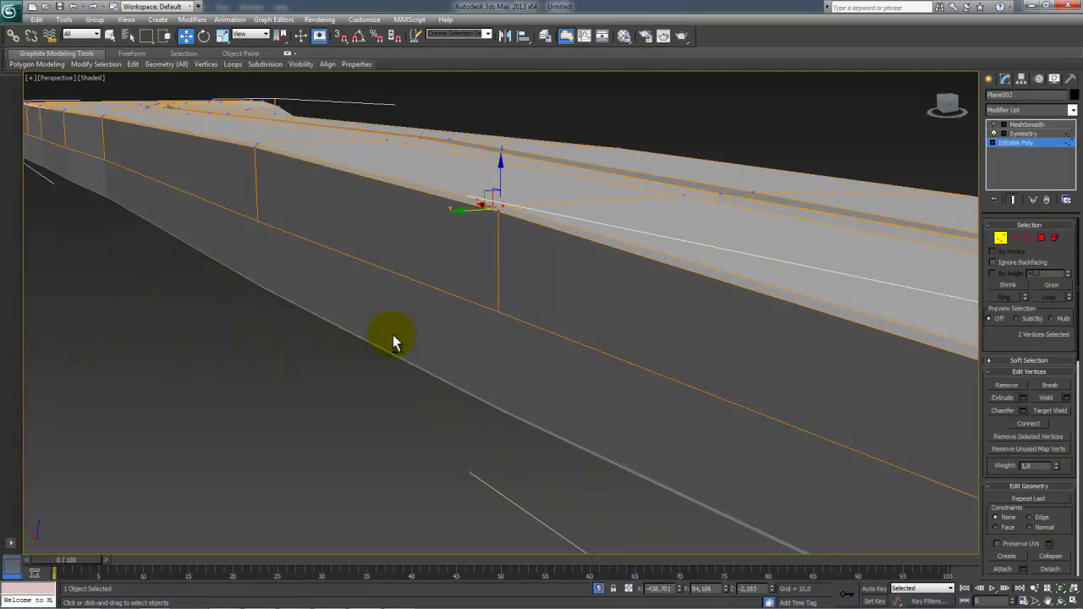
pyautogui.press('F3')
pyautogui.press('F3')
pyautogui.moveTo(500, 169); pyautogui.dragTo(505, 184)
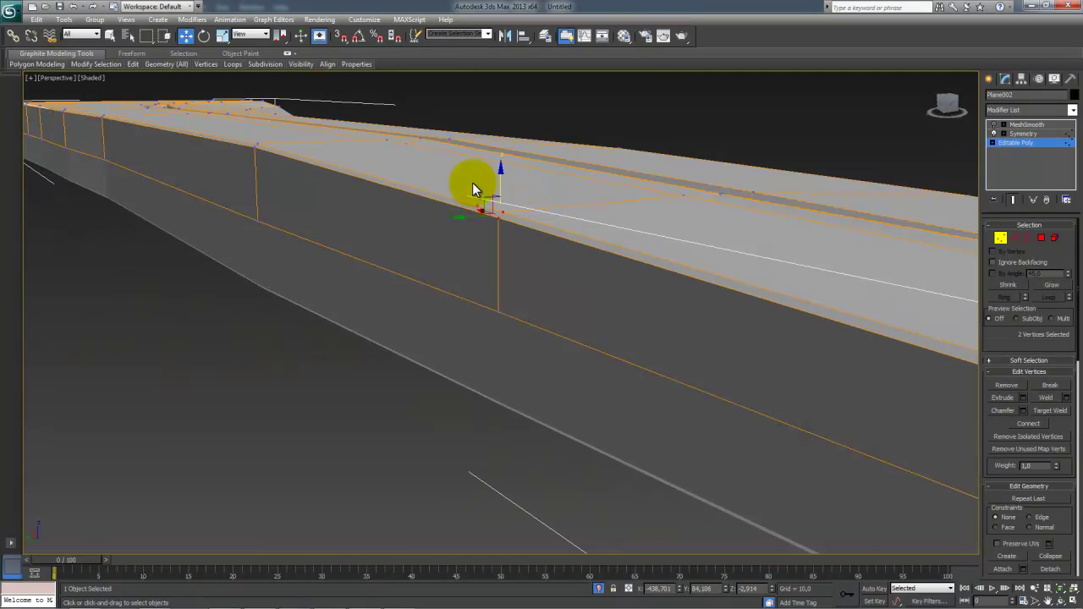
# Step: Select the adjacent pair of rim vertices toward the wide end and lower them to even out the rim
pyautogui.press('F3')
pyautogui.click(272, 163)
pyautogui.moveTo(278, 169)
pyautogui.keyDown('alt'); pyautogui.mouseDown(button='middle')
pyautogui.moveTo(331, 194)
pyautogui.moveTo(436, 279)
pyautogui.moveTo(447, 302)
pyautogui.moveTo(462, 302)
pyautogui.mouseUp(button='middle'); pyautogui.keyUp('alt')
pyautogui.press('F3')
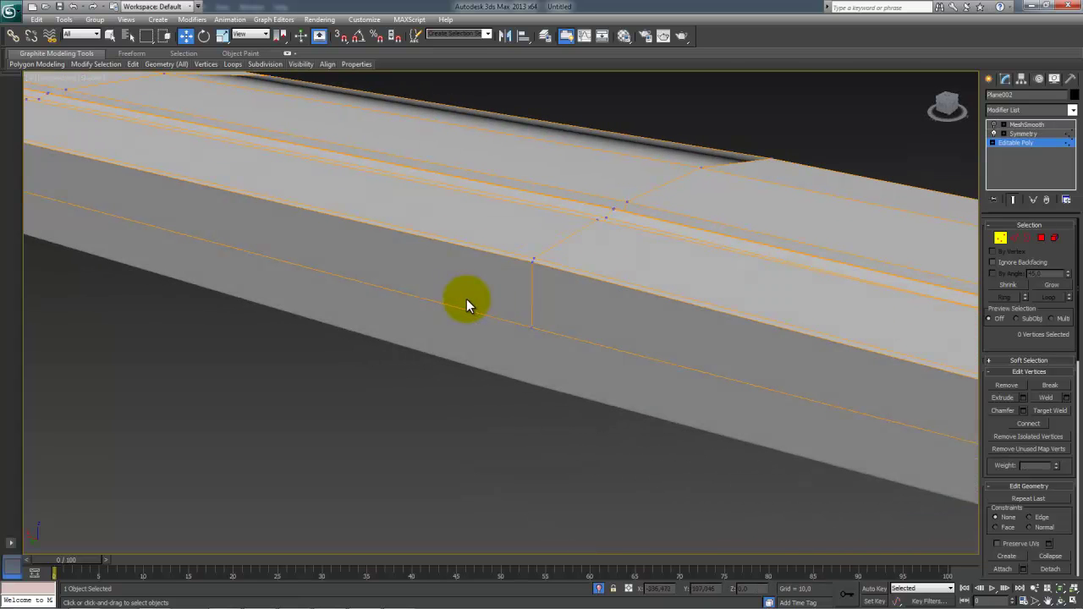
pyautogui.moveTo(556, 292); pyautogui.dragTo(511, 245)
pyautogui.keyDown('alt'); pyautogui.moveTo(551, 336); pyautogui.dragTo(493, 259, button='middle'); pyautogui.keyUp('alt')
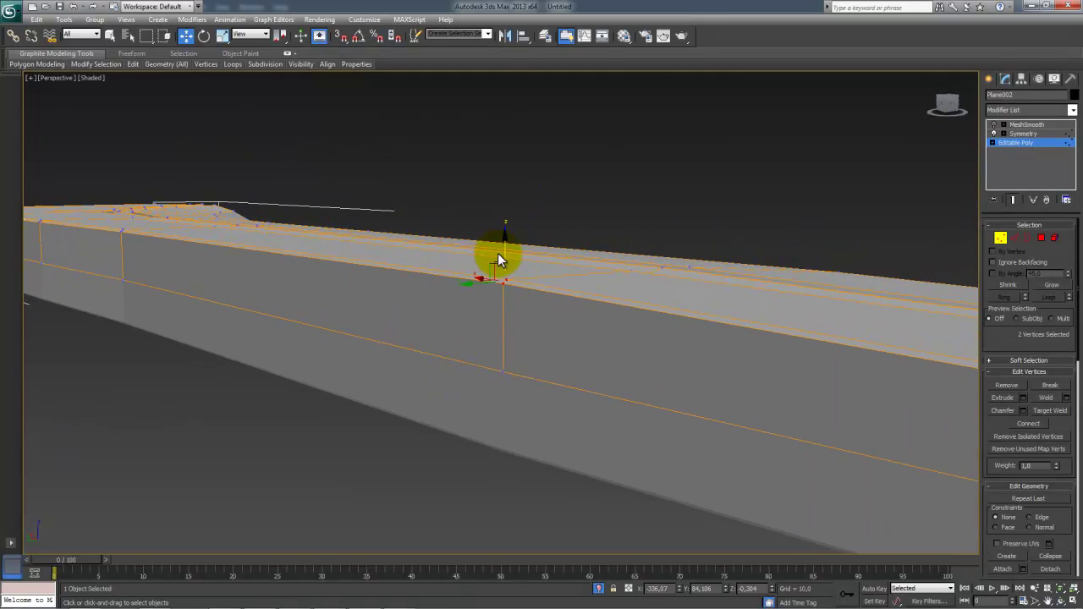
pyautogui.moveTo(503, 244); pyautogui.dragTo(506, 251)
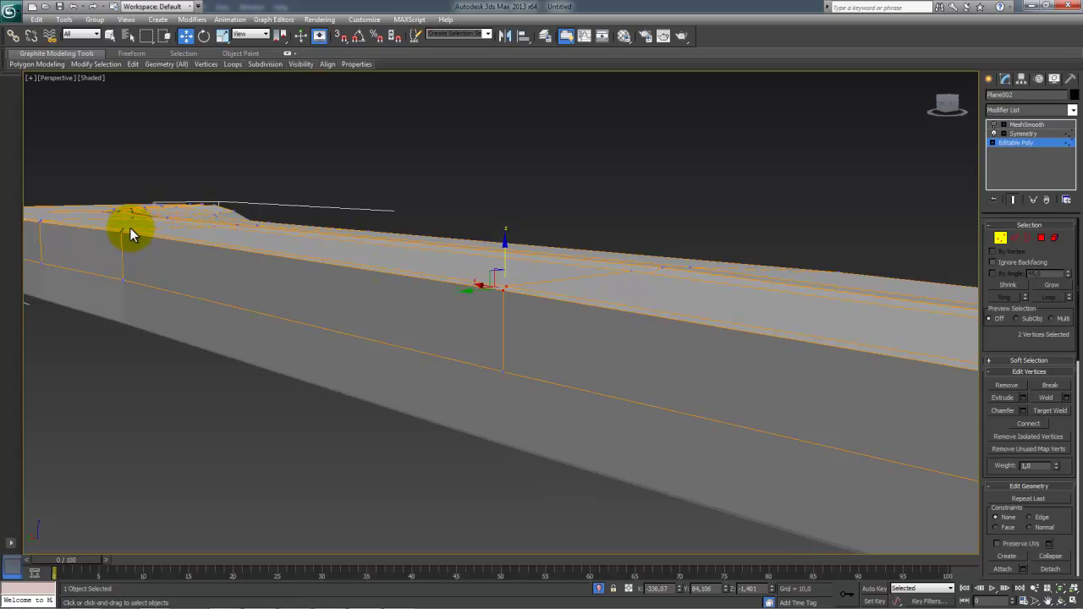
# Step: Leave vertex editing, display the panel with edged faces, and turn off the Symmetry modifier in the stack
pyautogui.keyDown('alt'); pyautogui.moveTo(196, 291); pyautogui.dragTo(677, 379, button='middle'); pyautogui.keyUp('alt')
pyautogui.click(1002, 240)
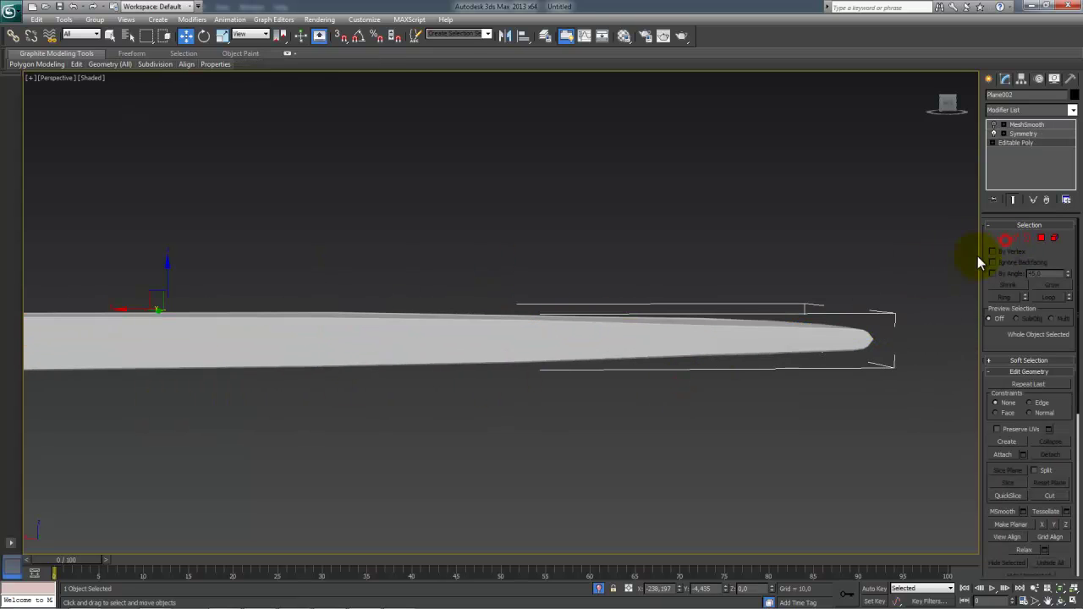
pyautogui.keyDown('alt'); pyautogui.moveTo(785, 405); pyautogui.dragTo(736, 312, button='middle'); pyautogui.keyUp('alt')
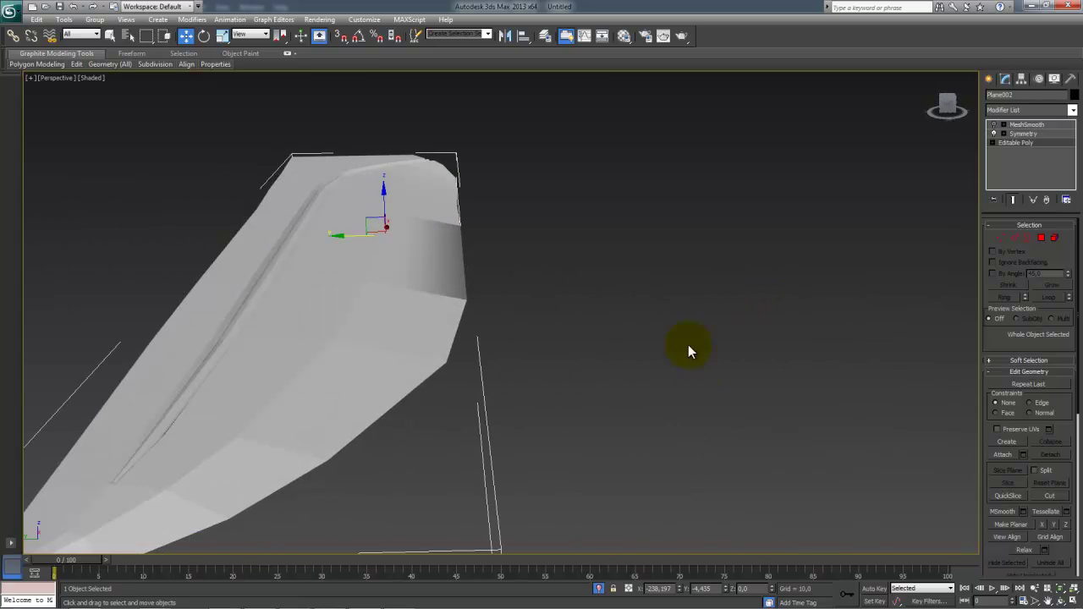
pyautogui.keyDown('alt'); pyautogui.moveTo(355, 206); pyautogui.dragTo(657, 73, button='middle'); pyautogui.keyUp('alt')
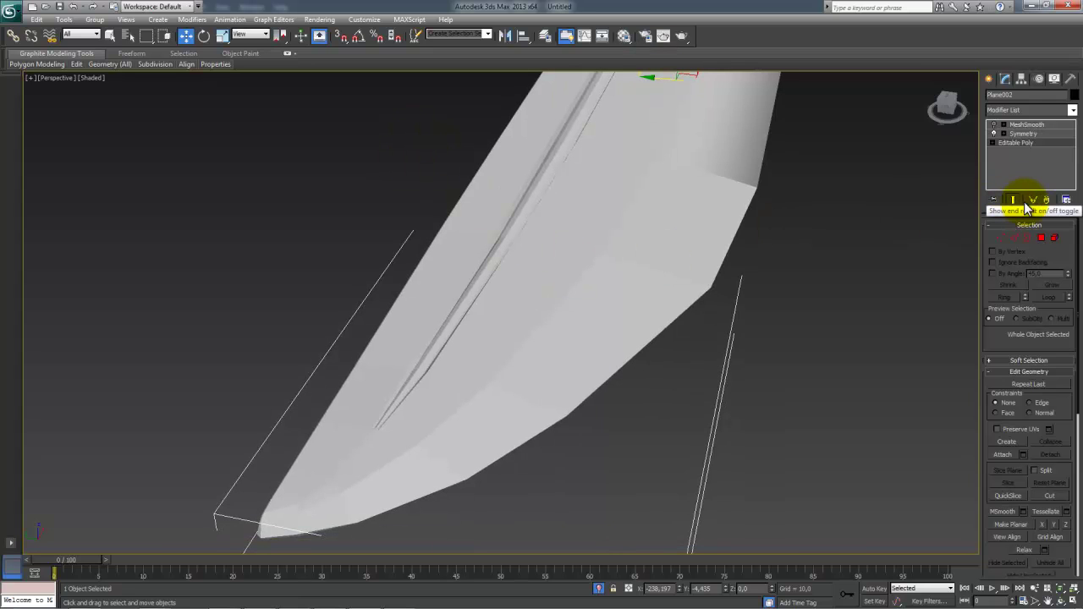
pyautogui.click(1043, 239)
pyautogui.press('F4')
pyautogui.scroll(3, 838, 186)
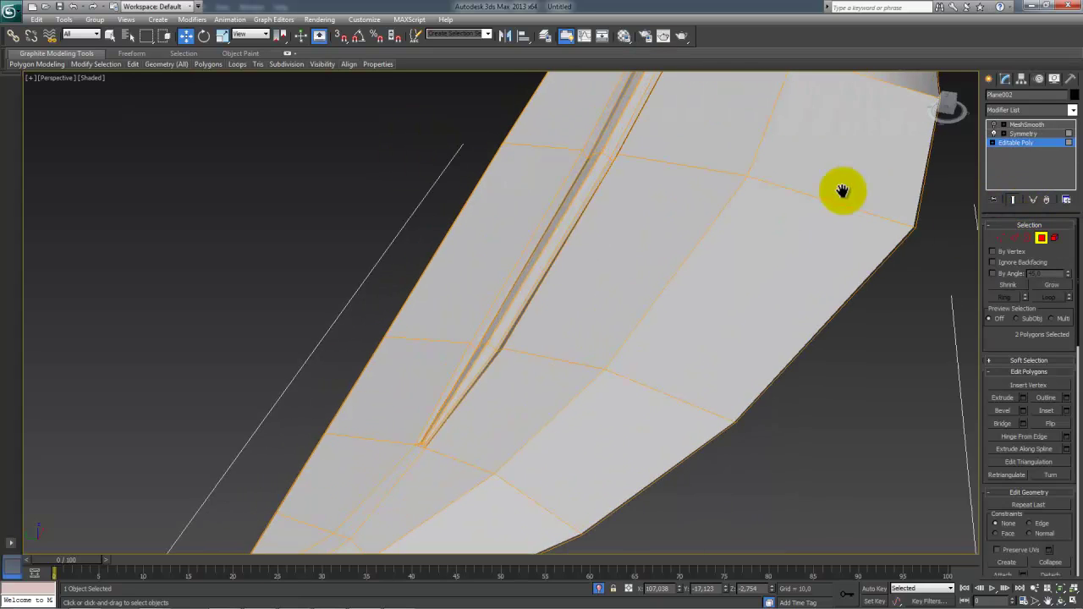
pyautogui.moveTo(854, 177); pyautogui.dragTo(711, 195, button='middle')
pyautogui.scroll(-3, 711, 195)
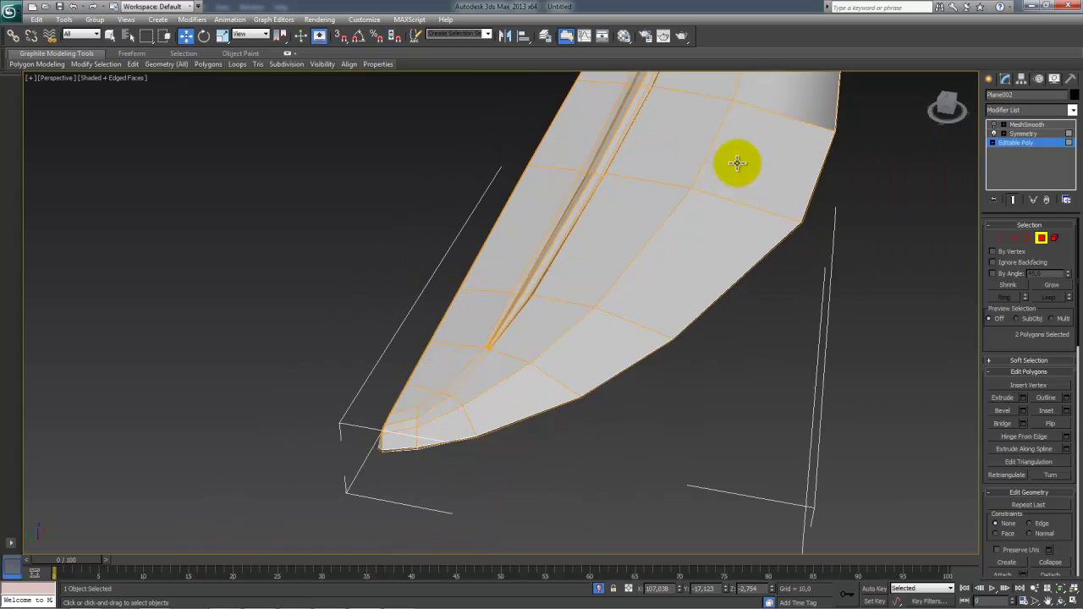
pyautogui.click(996, 134)
pyautogui.keyDown('alt'); pyautogui.moveTo(792, 199); pyautogui.dragTo(511, 413, button='middle'); pyautogui.keyUp('alt')
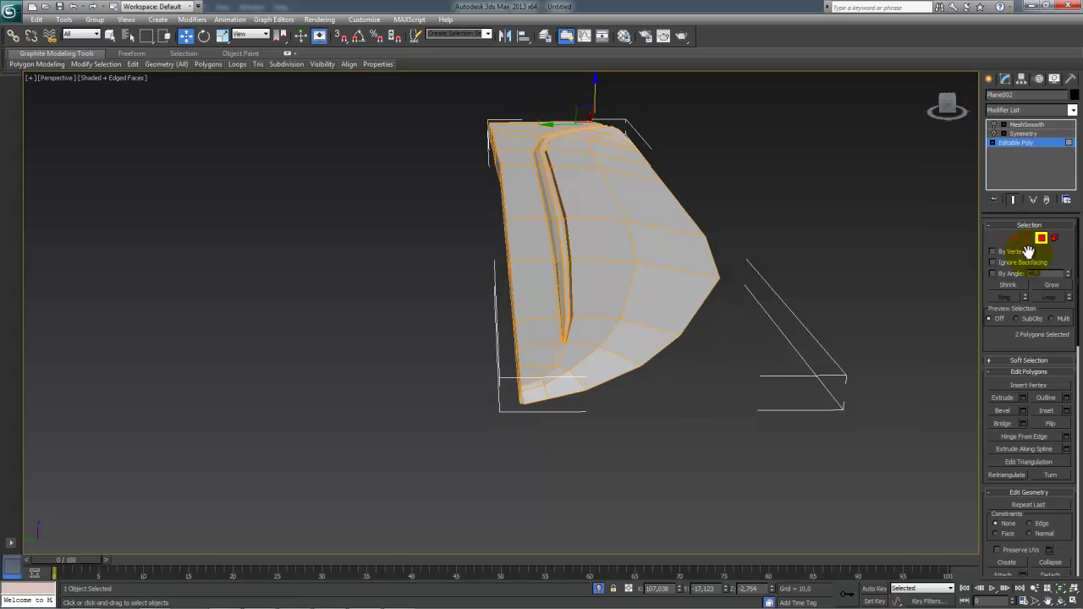
# Step: Leave polygon editing and clone the whole panel as one independent copy placed beside the original
pyautogui.click(1042, 238)
pyautogui.moveTo(626, 208)
pyautogui.keyDown('alt'); pyautogui.mouseDown(button='middle')
pyautogui.moveTo(561, 215)
pyautogui.moveTo(645, 203)
pyautogui.mouseUp(button='middle'); pyautogui.keyUp('alt')
pyautogui.moveTo(646, 234)
pyautogui.keyDown('shift'); pyautogui.mouseDown()
pyautogui.moveTo(368, 228)
pyautogui.moveTo(365, 204)
pyautogui.mouseUp(); pyautogui.keyUp('shift')
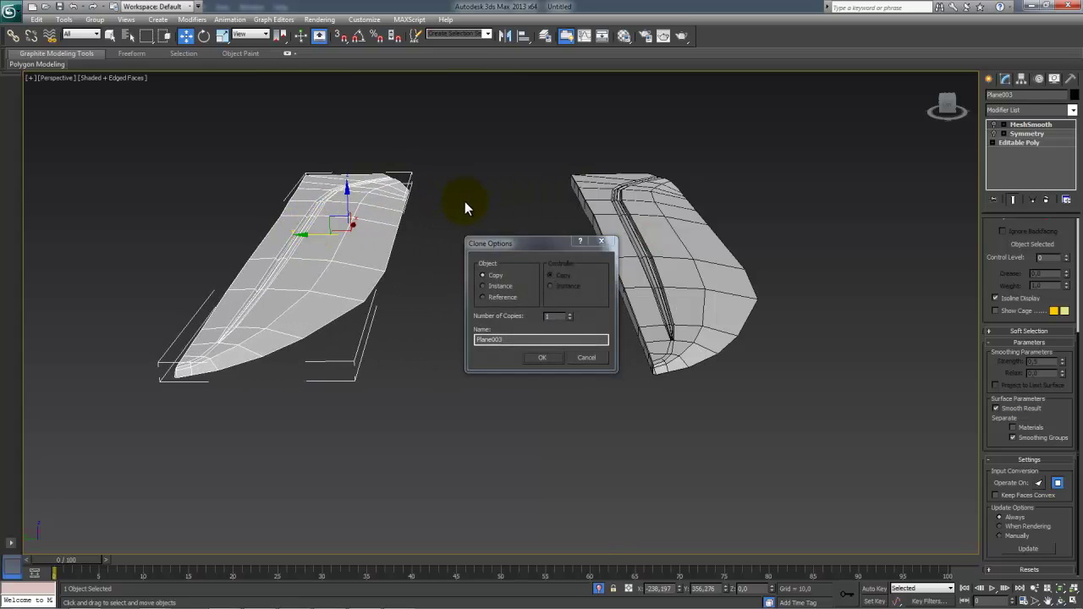
pyautogui.click(554, 356)
pyautogui.keyDown('alt'); pyautogui.moveTo(419, 280); pyautogui.dragTo(516, 224, button='middle'); pyautogui.keyUp('alt')
pyautogui.scroll(5, 546, 244)
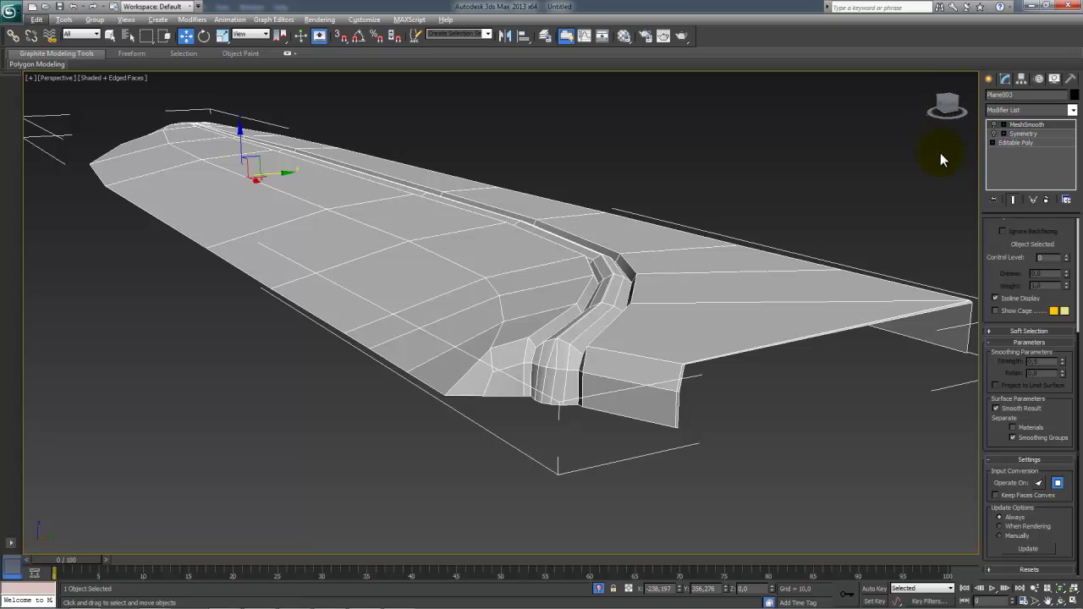
pyautogui.keyDown('alt'); pyautogui.moveTo(932, 155); pyautogui.dragTo(725, 204, button='middle'); pyautogui.keyUp('alt')
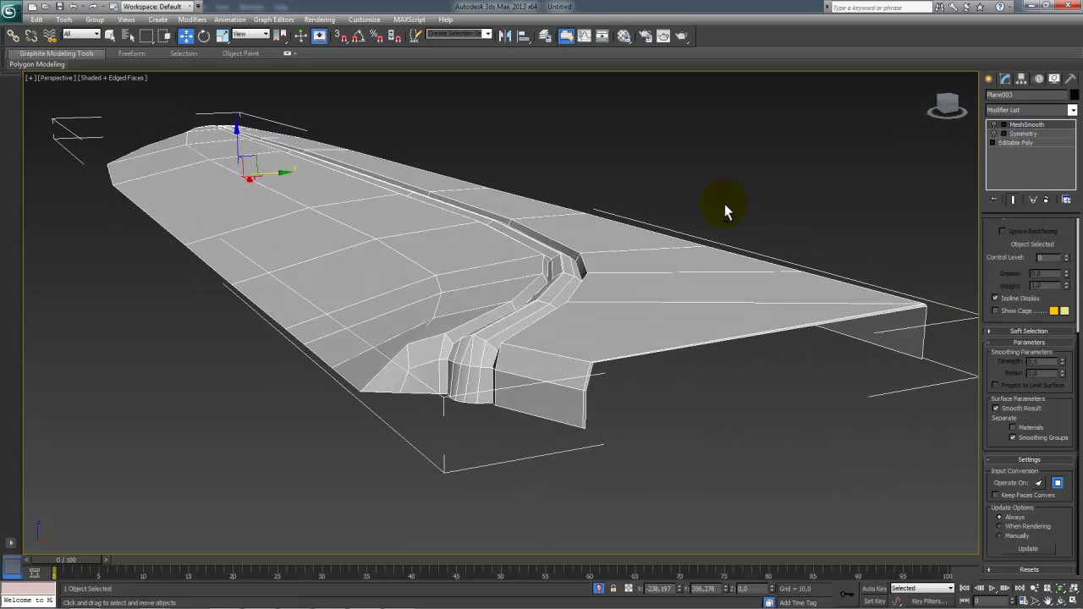
# Step: On the copy's Editable Poly level, select the top polygons on the straight-edge side of the groove, starting at the wide end
pyautogui.click(1015, 143)
pyautogui.click(1041, 238)
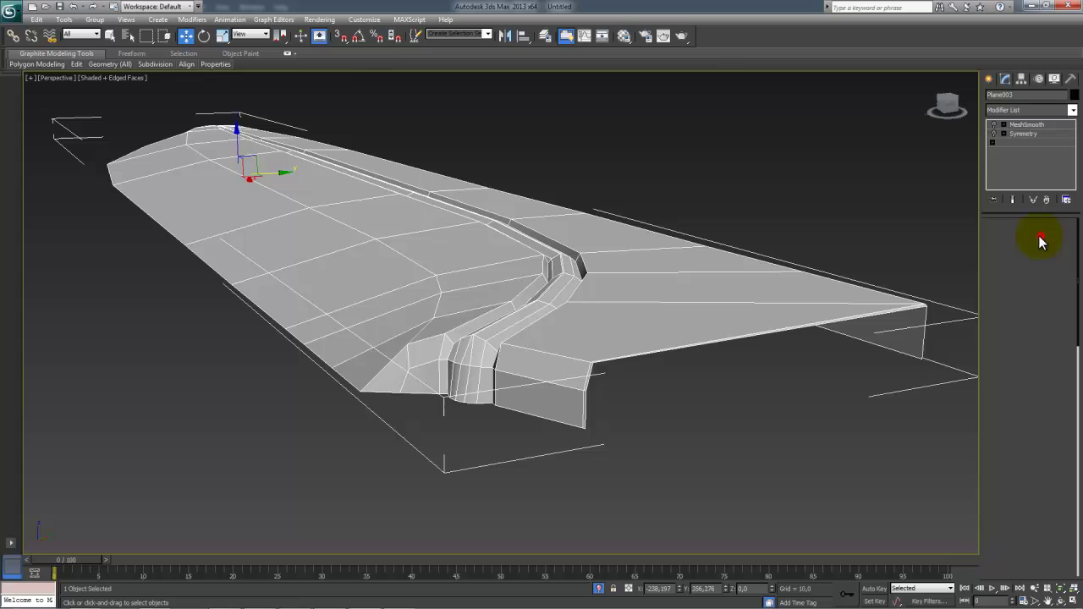
pyautogui.keyDown('ctrl'); pyautogui.click(619, 326); pyautogui.keyUp('ctrl')
pyautogui.keyDown('ctrl'); pyautogui.click(641, 286); pyautogui.keyUp('ctrl')
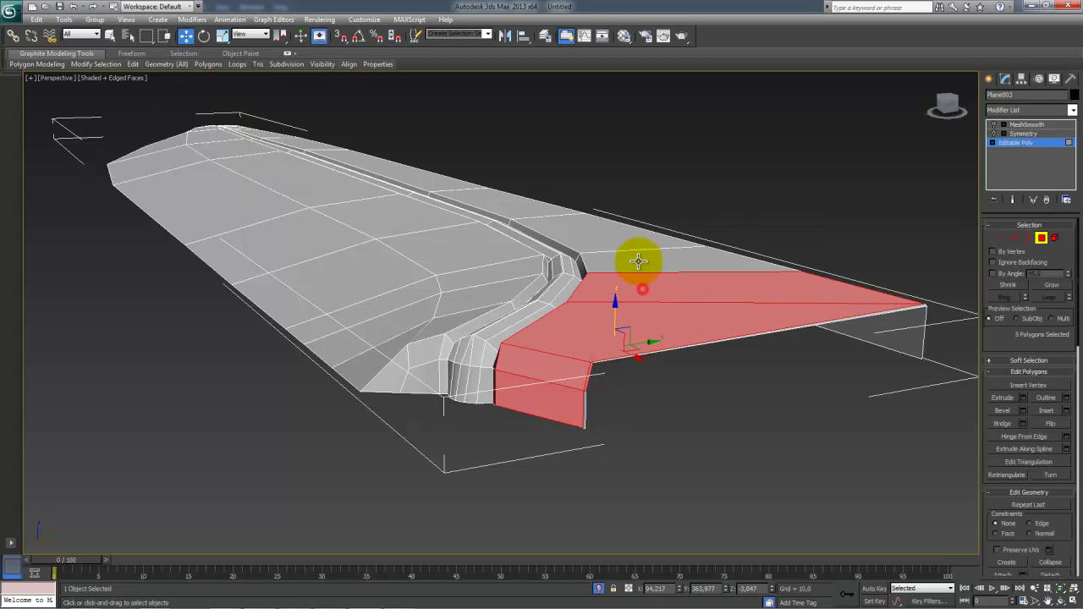
pyautogui.keyDown('ctrl'); pyautogui.click(617, 242); pyautogui.keyUp('ctrl')
pyautogui.keyDown('ctrl'); pyautogui.click(596, 229); pyautogui.keyUp('ctrl')
pyautogui.keyDown('alt'); pyautogui.moveTo(596, 230); pyautogui.dragTo(465, 285, button='middle'); pyautogui.keyUp('alt')
pyautogui.keyDown('ctrl'); pyautogui.click(495, 271); pyautogui.keyUp('ctrl')
pyautogui.keyDown('ctrl'); pyautogui.click(606, 181); pyautogui.keyUp('ctrl')
pyautogui.keyDown('ctrl'); pyautogui.click(648, 150); pyautogui.keyUp('ctrl')
# Step: Extend the polygon selection along the strip between the groove and the straight rim to the panel's narrow end
pyautogui.keyDown('alt'); pyautogui.moveTo(648, 150); pyautogui.dragTo(432, 254, button='middle'); pyautogui.keyUp('alt')
pyautogui.scroll(-3, 432, 254)
pyautogui.keyDown('ctrl'); pyautogui.click(597, 285); pyautogui.keyUp('ctrl')
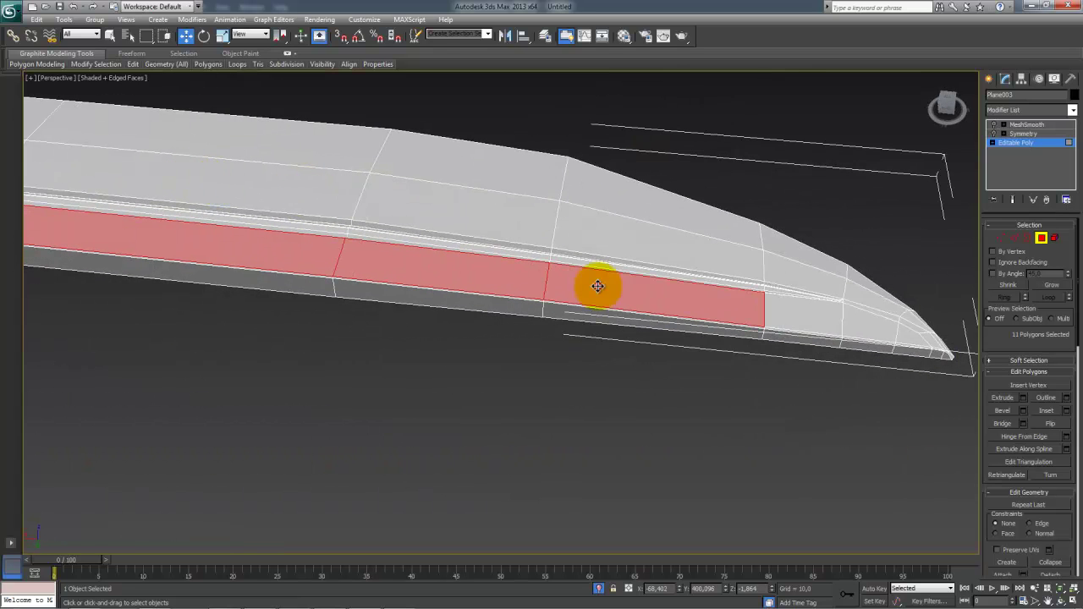
pyautogui.keyDown('ctrl'); pyautogui.click(789, 310); pyautogui.keyUp('ctrl')
pyautogui.keyDown('ctrl'); pyautogui.click(846, 326); pyautogui.keyUp('ctrl')
pyautogui.keyDown('ctrl'); pyautogui.click(907, 331); pyautogui.keyUp('ctrl')
pyautogui.keyDown('alt'); pyautogui.moveTo(906, 331); pyautogui.dragTo(658, 231, button='middle'); pyautogui.keyUp('alt')
pyautogui.scroll(4, 680, 220)
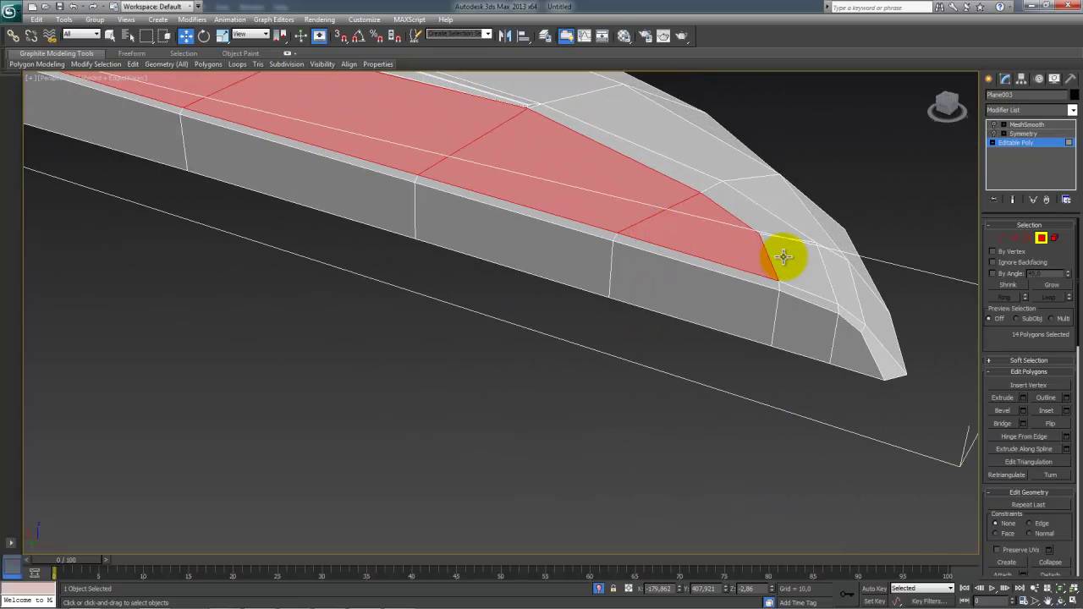
# Step: Assign smoothing group 1 to the selected strip of polygons
pyautogui.keyDown('alt'); pyautogui.moveTo(778, 273); pyautogui.dragTo(720, 278, button='middle'); pyautogui.keyUp('alt')
pyautogui.scroll(-5, 721, 279)
pyautogui.keyDown('alt'); pyautogui.moveTo(441, 285); pyautogui.dragTo(484, 292, button='middle'); pyautogui.keyUp('alt')
pyautogui.scroll(-10, 993, 345)
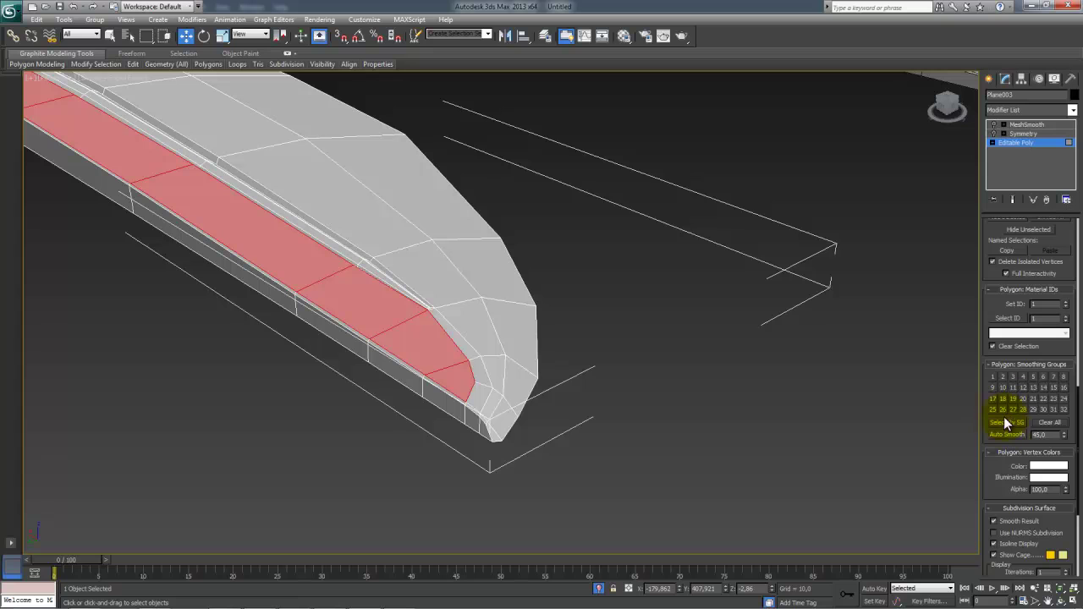
pyautogui.click(993, 377)
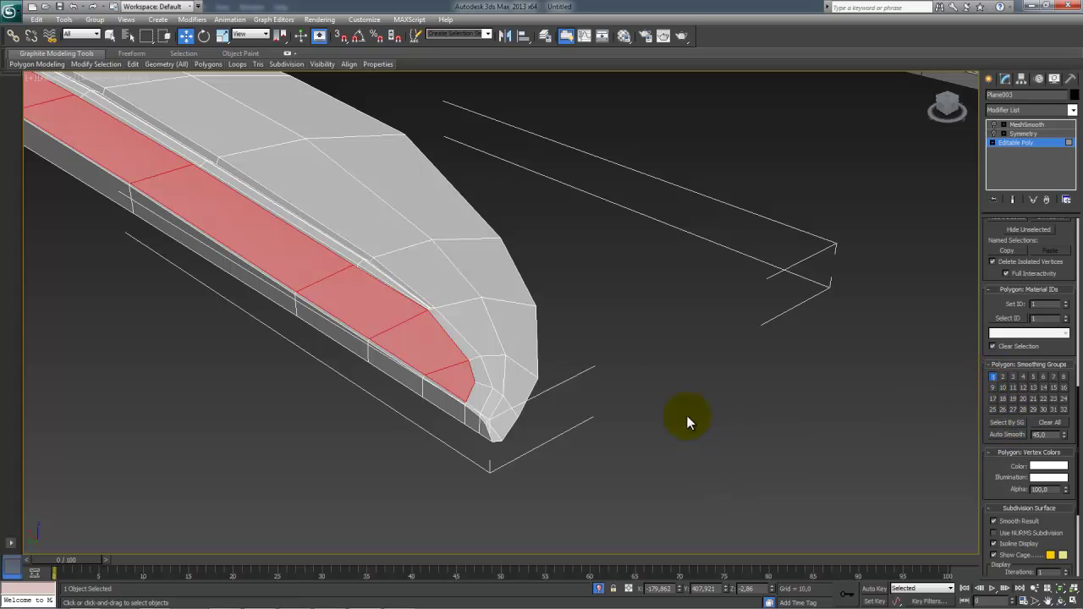
# Step: Start a new polygon selection at the narrow tip, covering the faces beyond the groove end and around the curved side
pyautogui.click(453, 333)
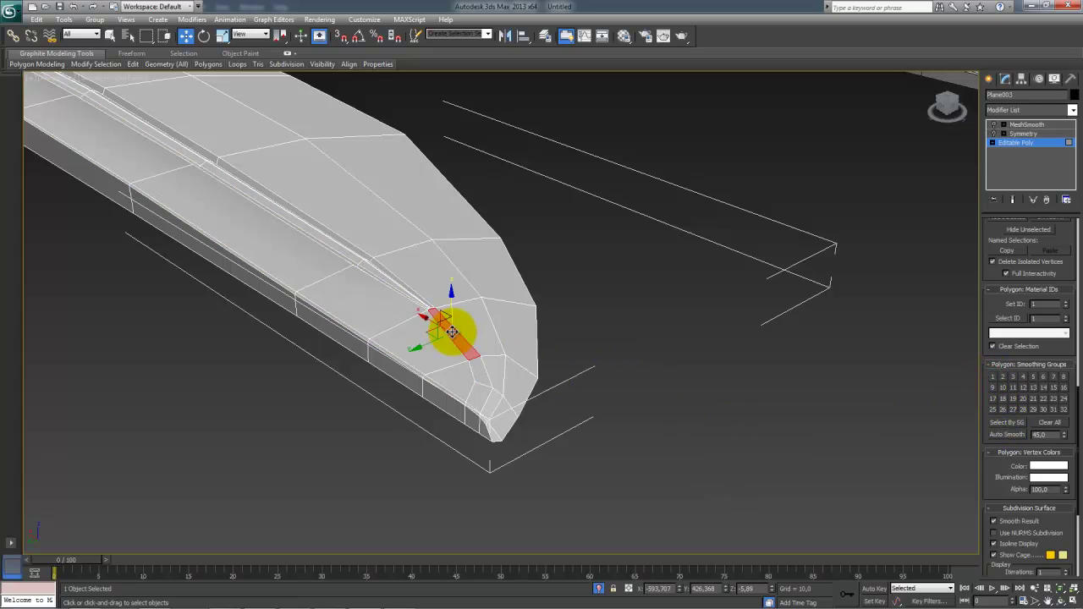
pyautogui.keyDown('ctrl'); pyautogui.click(476, 397); pyautogui.keyUp('ctrl')
pyautogui.keyDown('ctrl'); pyautogui.click(499, 378); pyautogui.keyUp('ctrl')
pyautogui.keyDown('ctrl'); pyautogui.click(493, 400); pyautogui.keyUp('ctrl')
pyautogui.keyDown('ctrl'); pyautogui.click(505, 407); pyautogui.keyUp('ctrl')
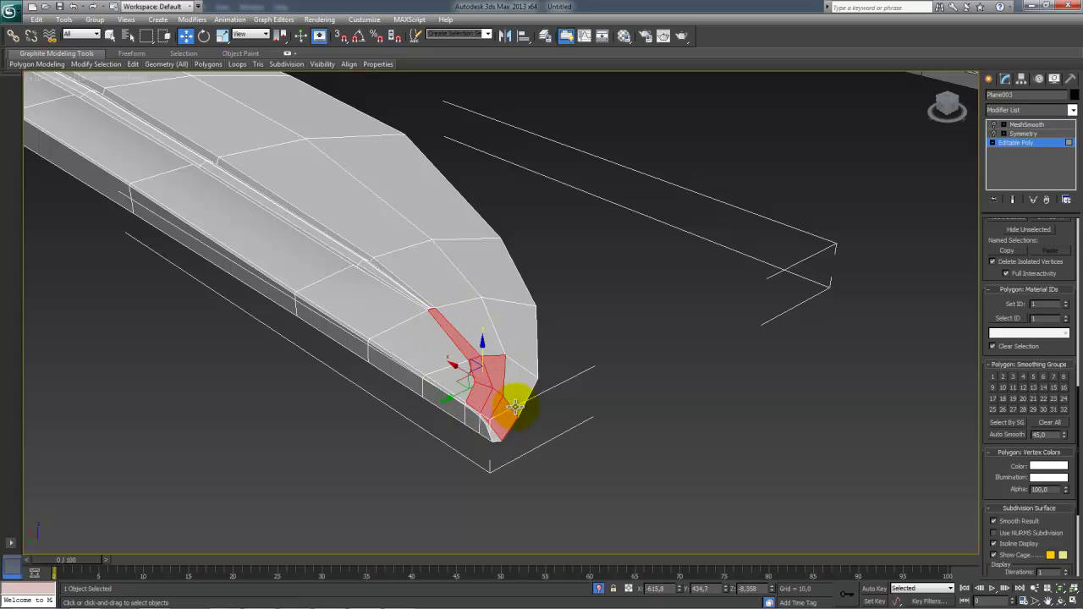
pyautogui.keyDown('ctrl'); pyautogui.click(523, 392); pyautogui.keyUp('ctrl')
pyautogui.keyDown('ctrl'); pyautogui.click(525, 344); pyautogui.keyUp('ctrl')
pyautogui.keyDown('ctrl'); pyautogui.click(517, 297); pyautogui.keyUp('ctrl')
pyautogui.keyDown('ctrl'); pyautogui.click(484, 321); pyautogui.keyUp('ctrl')
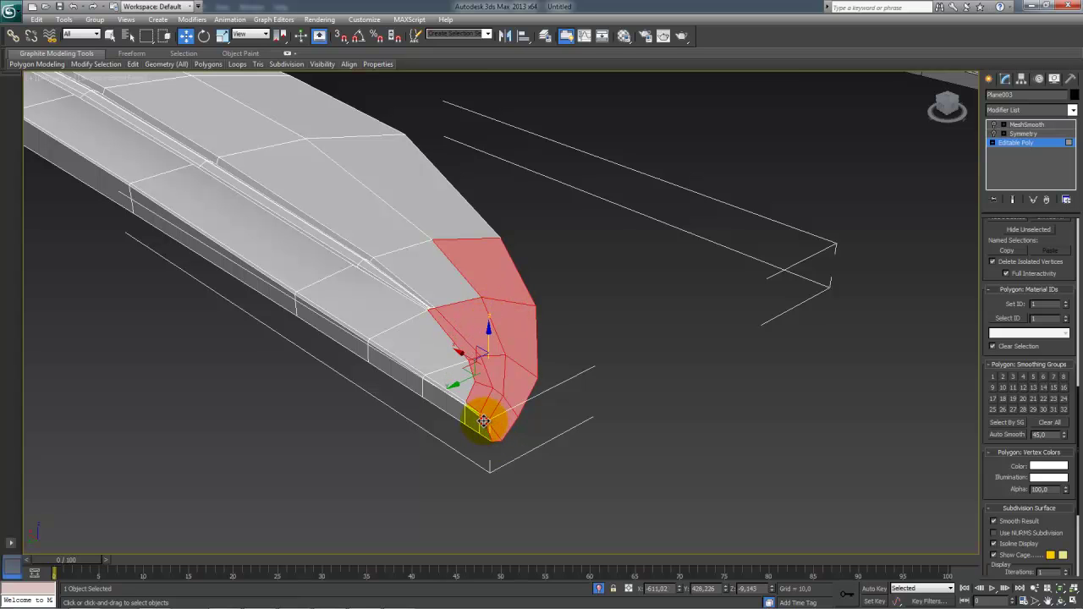
pyautogui.keyDown('ctrl'); pyautogui.click(449, 276); pyautogui.keyUp('ctrl')
# Step: Extend the polygon selection from the narrow tip along both rows between the groove and the curved edge
pyautogui.keyDown('alt'); pyautogui.moveTo(438, 327); pyautogui.dragTo(426, 382, button='middle'); pyautogui.keyUp('alt')
pyautogui.keyDown('ctrl'); pyautogui.click(462, 372); pyautogui.keyUp('ctrl')
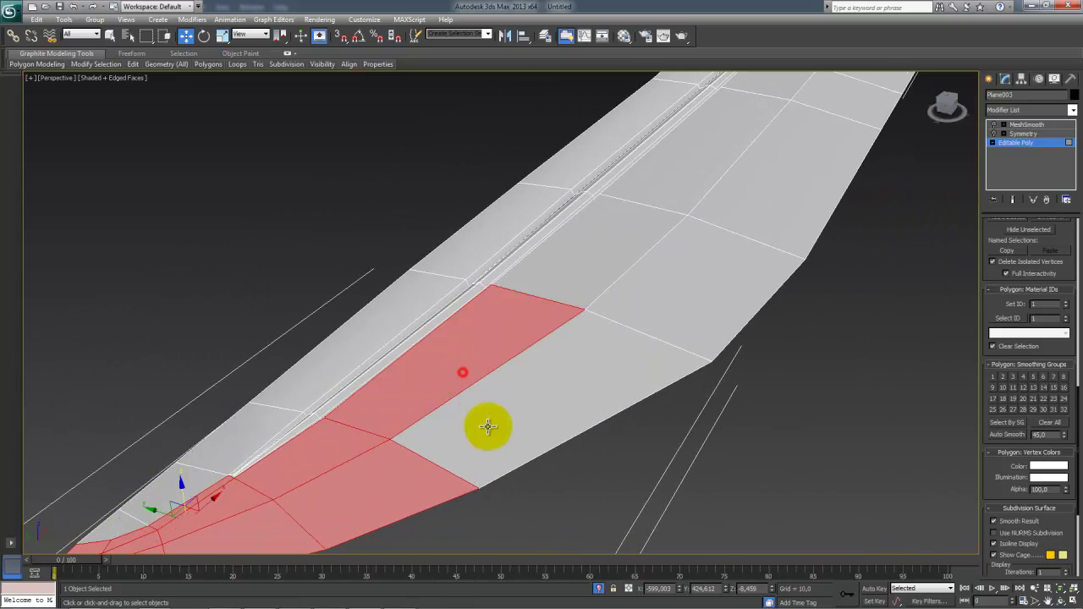
pyautogui.keyDown('ctrl'); pyautogui.click(494, 442); pyautogui.keyUp('ctrl')
pyautogui.keyDown('ctrl'); pyautogui.click(731, 307); pyautogui.keyUp('ctrl')
pyautogui.keyDown('ctrl'); pyautogui.click(634, 252); pyautogui.keyUp('ctrl')
pyautogui.keyDown('ctrl'); pyautogui.click(671, 192); pyautogui.keyUp('ctrl')
pyautogui.keyDown('ctrl'); pyautogui.click(737, 181); pyautogui.keyUp('ctrl')
# Step: Add the remaining top polygons on the curved-edge side up to the rounded groove bend at the wide end
pyautogui.keyDown('alt'); pyautogui.moveTo(758, 179); pyautogui.dragTo(573, 341, button='middle'); pyautogui.keyUp('alt')
pyautogui.keyDown('ctrl'); pyautogui.click(598, 312); pyautogui.keyUp('ctrl')
pyautogui.keyDown('ctrl'); pyautogui.click(550, 278); pyautogui.keyUp('ctrl')
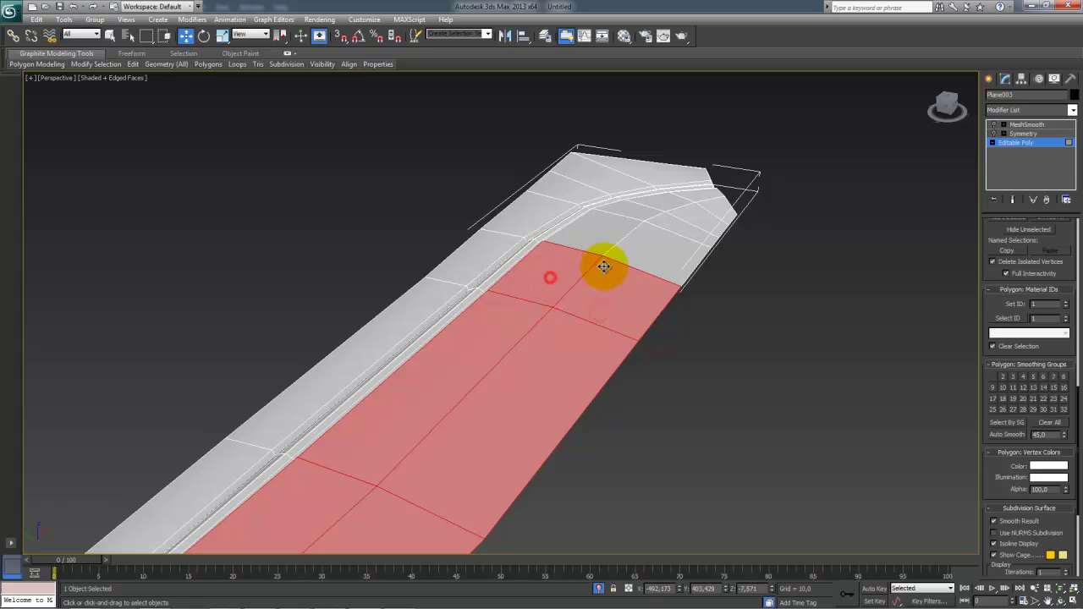
pyautogui.keyDown('ctrl'); pyautogui.click(606, 235); pyautogui.keyUp('ctrl')
pyautogui.keyDown('ctrl'); pyautogui.click(677, 227); pyautogui.keyUp('ctrl')
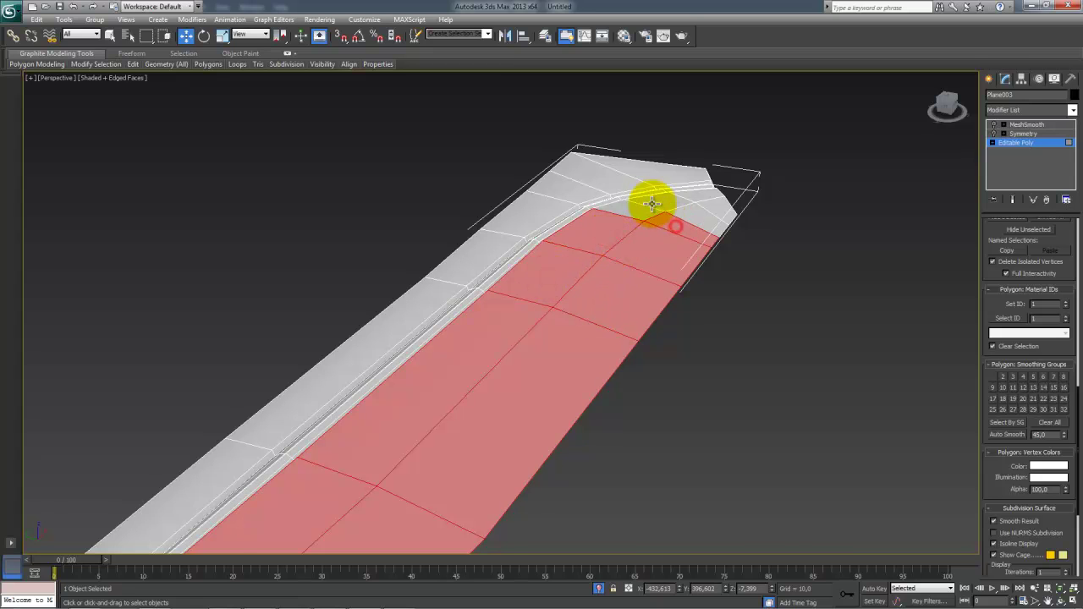
pyautogui.keyDown('ctrl'); pyautogui.click(670, 204); pyautogui.keyUp('ctrl')
pyautogui.keyDown('ctrl'); pyautogui.click(705, 209); pyautogui.keyUp('ctrl')
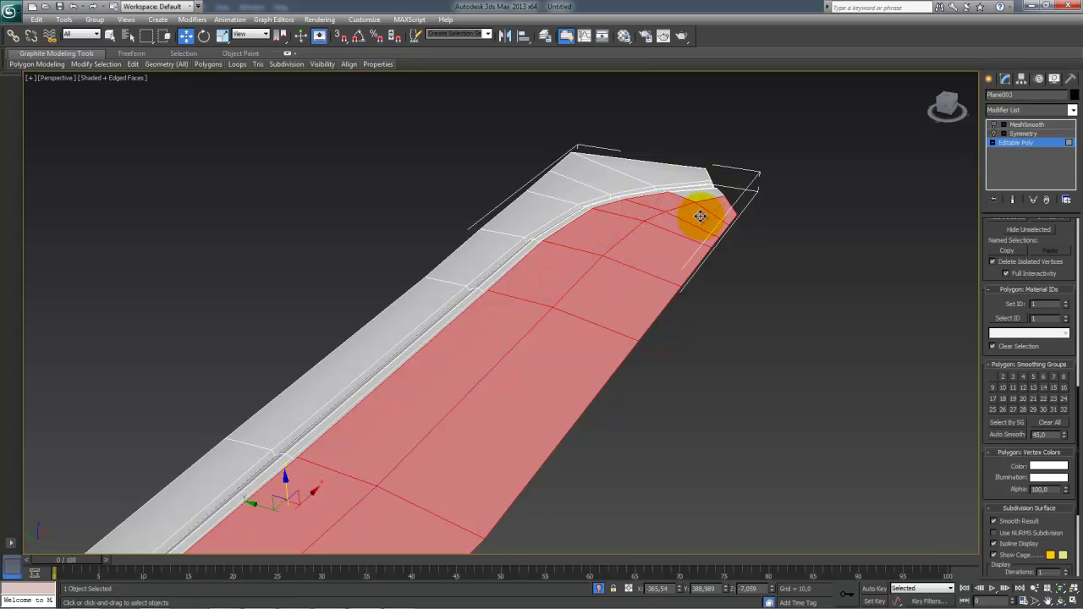
# Step: Clear the selected curved-side polygons' smoothing groups and assign smoothing group 2
pyautogui.keyDown('alt'); pyautogui.moveTo(701, 197); pyautogui.dragTo(241, 243, button='middle'); pyautogui.keyUp('alt')
pyautogui.keyDown('alt'); pyautogui.moveTo(811, 345); pyautogui.dragTo(376, 318, button='middle'); pyautogui.keyUp('alt')
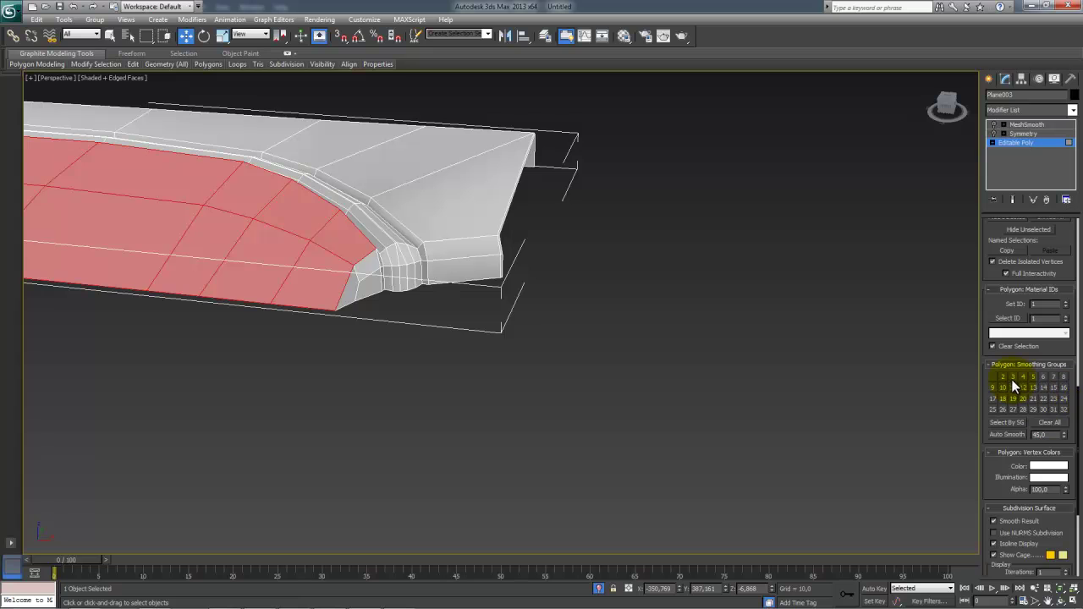
pyautogui.click(1049, 423)
pyautogui.click(1004, 377)
pyautogui.keyDown('alt'); pyautogui.moveTo(453, 334); pyautogui.dragTo(440, 326, button='middle'); pyautogui.keyUp('alt')
# Step: Select the small end faces beside the groove at the wide end, clear their smoothing groups and assign group 3
pyautogui.moveTo(170, 415); pyautogui.dragTo(310, 313, button='middle')
pyautogui.click(375, 281)
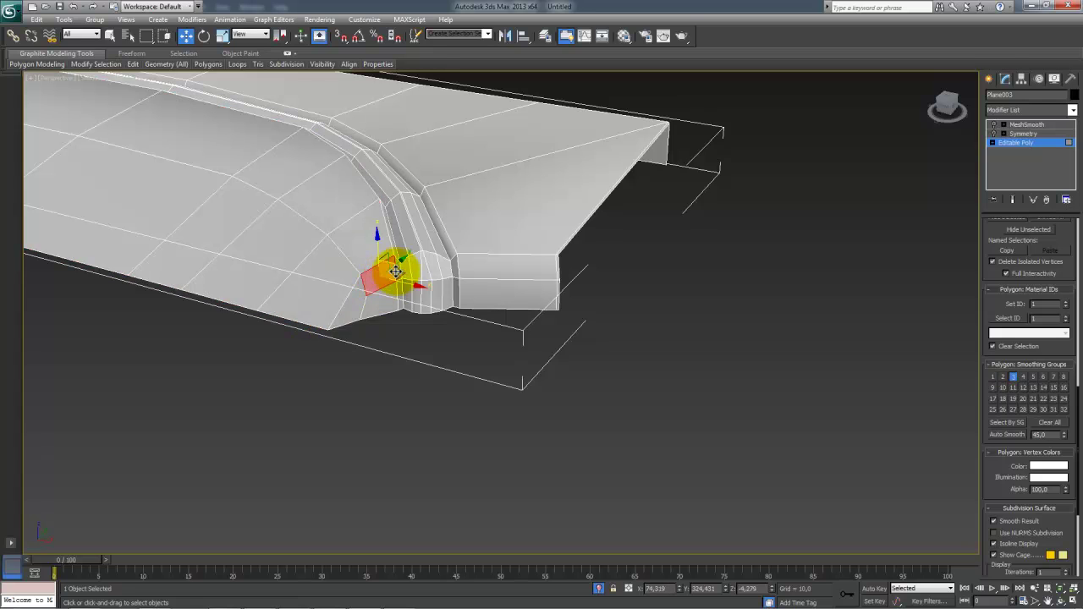
pyautogui.keyDown('ctrl'); pyautogui.click(388, 299); pyautogui.keyUp('ctrl')
pyautogui.keyDown('ctrl'); pyautogui.click(360, 307); pyautogui.keyUp('ctrl')
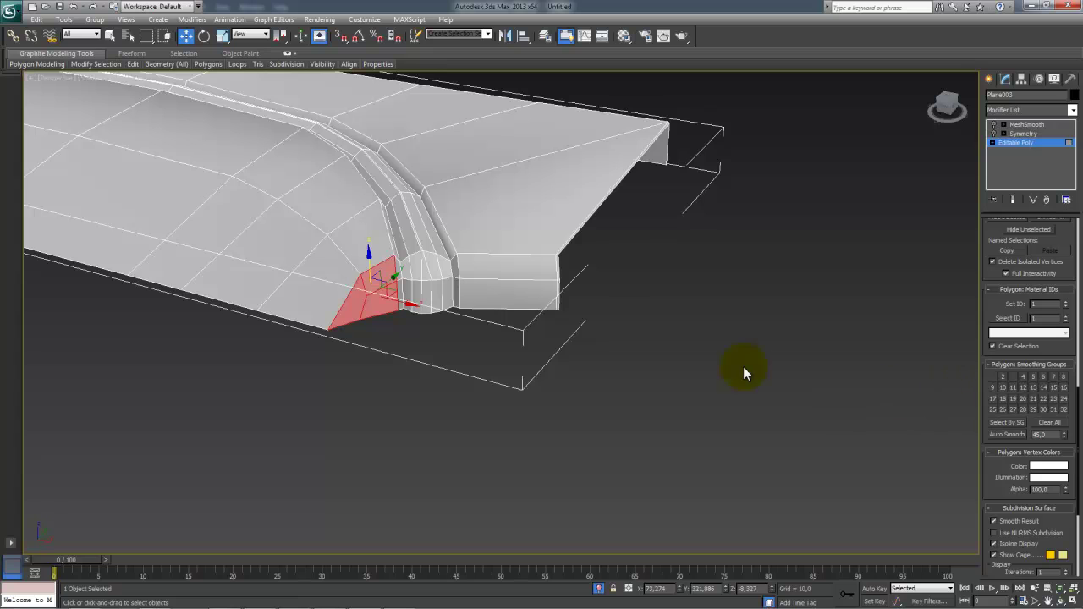
pyautogui.keyDown('ctrl'); pyautogui.click(398, 273); pyautogui.keyUp('ctrl')
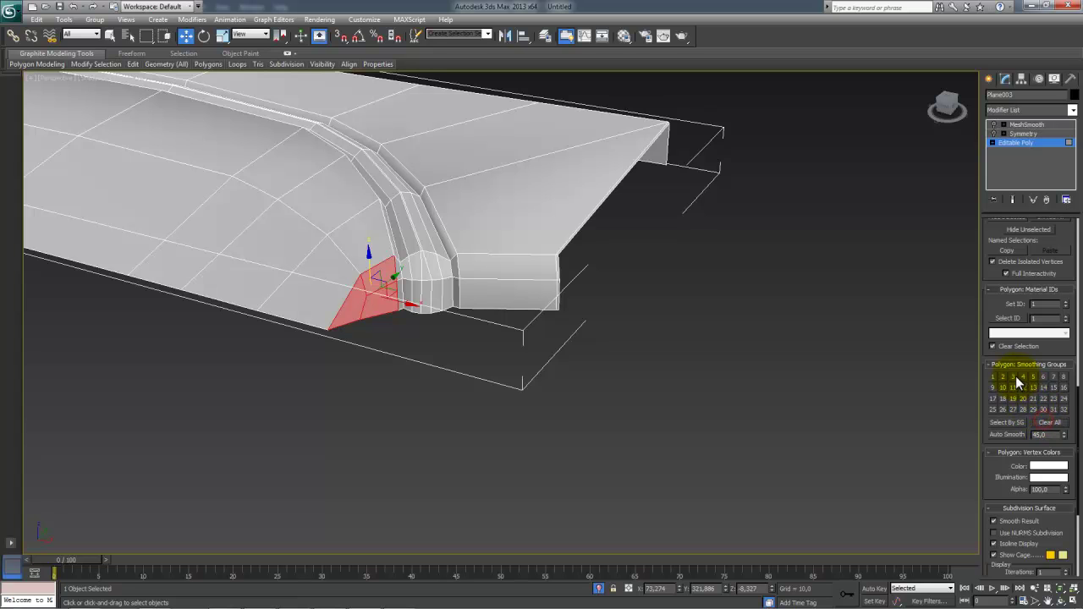
# Step: Select the edge ring across the narrow strips bordering the groove and convert it to a polygon selection
pyautogui.keyDown('alt'); pyautogui.moveTo(762, 379); pyautogui.dragTo(677, 373, button='middle'); pyautogui.keyUp('alt')
pyautogui.scroll(1, 431, 327)
pyautogui.moveTo(425, 325); pyautogui.dragTo(450, 351, button='middle')
pyautogui.press('2')
pyautogui.click(449, 324)
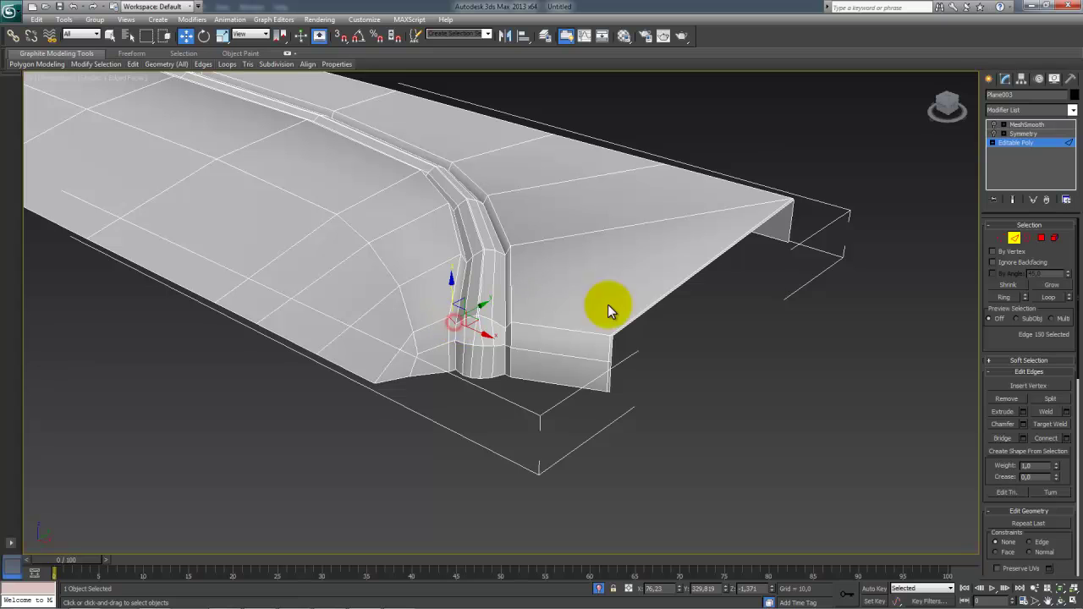
pyautogui.click(1008, 298)
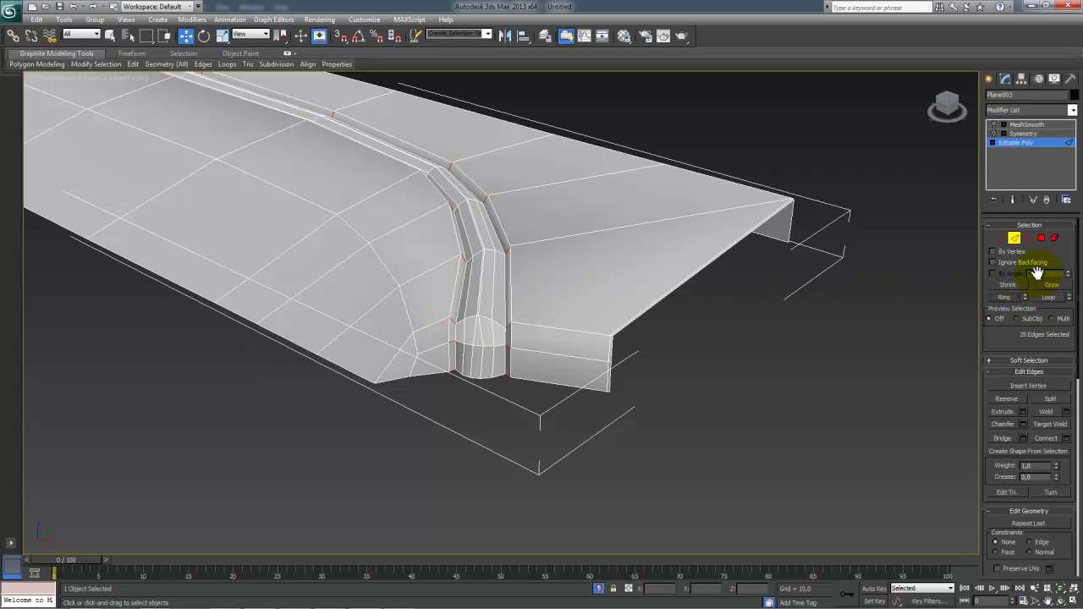
pyautogui.keyDown('ctrl'); pyautogui.click(1042, 239); pyautogui.keyUp('ctrl')
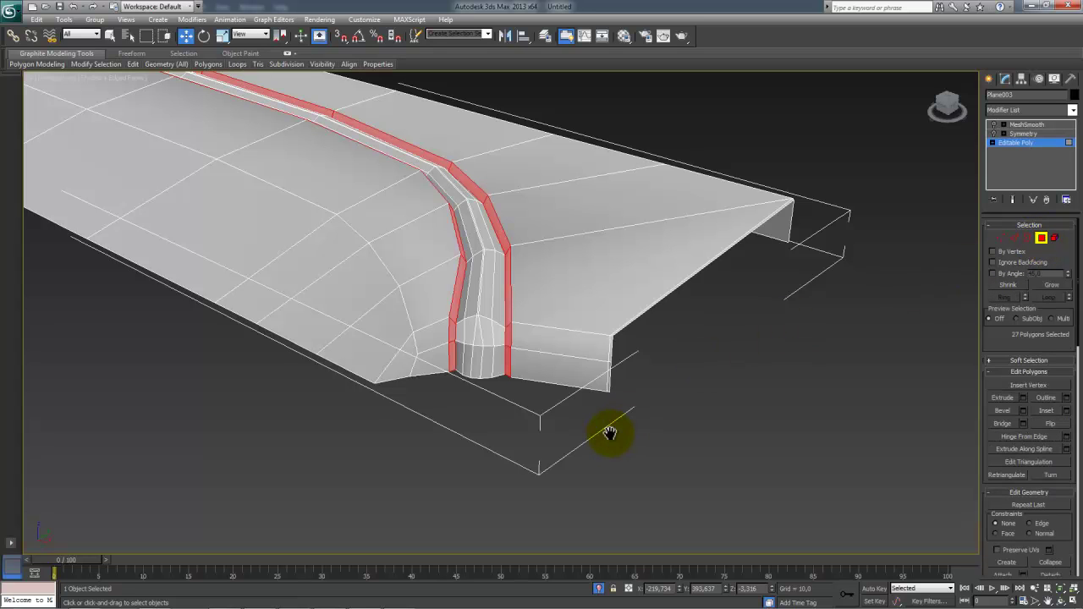
# Step: Clear the smoothing groups of the groove's border strips and assign smoothing group 4
pyautogui.moveTo(613, 434); pyautogui.dragTo(624, 432, button='middle')
pyautogui.scroll(-10, 1003, 349)
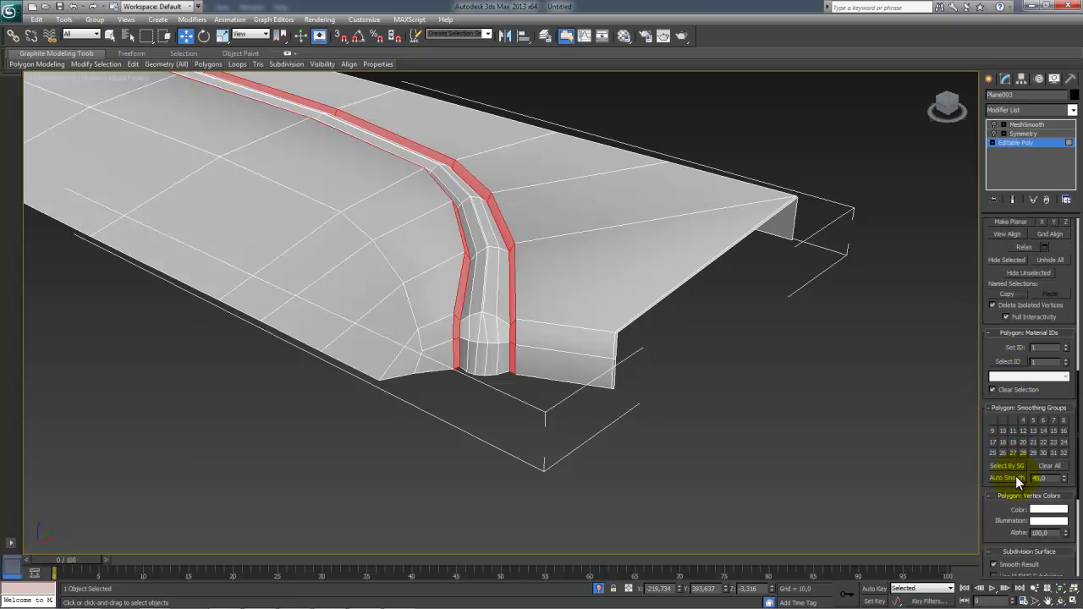
pyautogui.moveTo(1053, 458); pyautogui.dragTo(1054, 464)
pyautogui.click(1056, 471)
pyautogui.click(1023, 426)
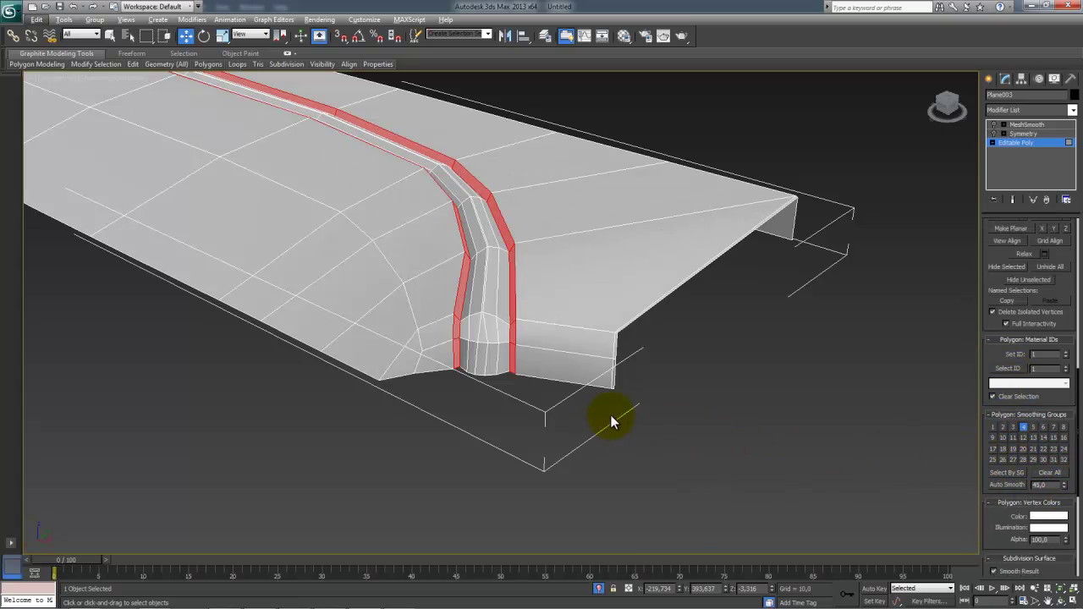
# Step: Select the four edges across the groove's inner floor at its open end, extend them as a ring and convert to polygons
pyautogui.press('1')
pyautogui.click(483, 315)
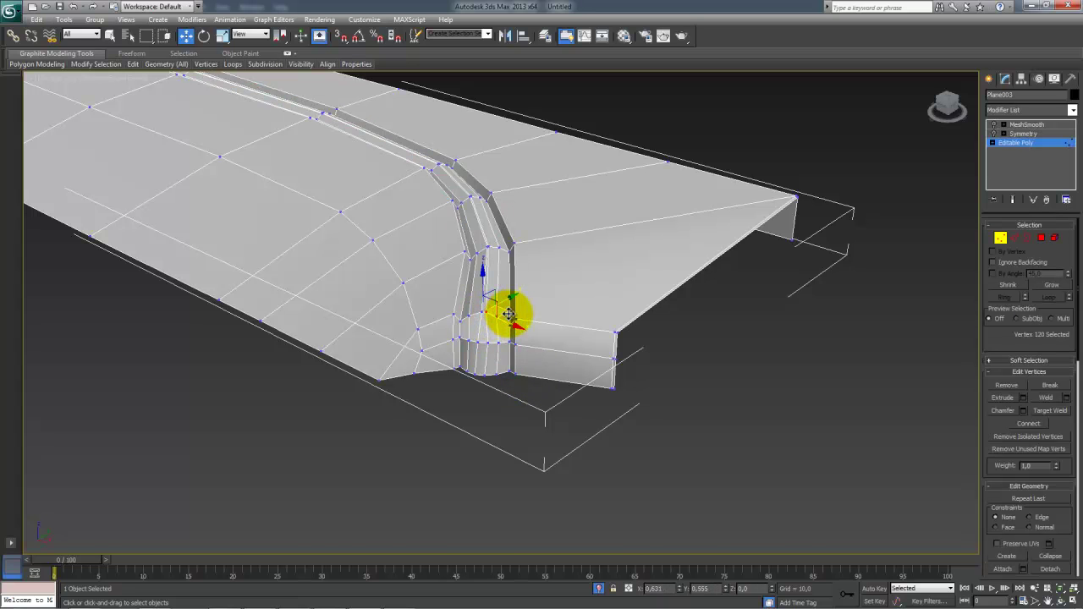
pyautogui.press('2')
pyautogui.click(483, 375)
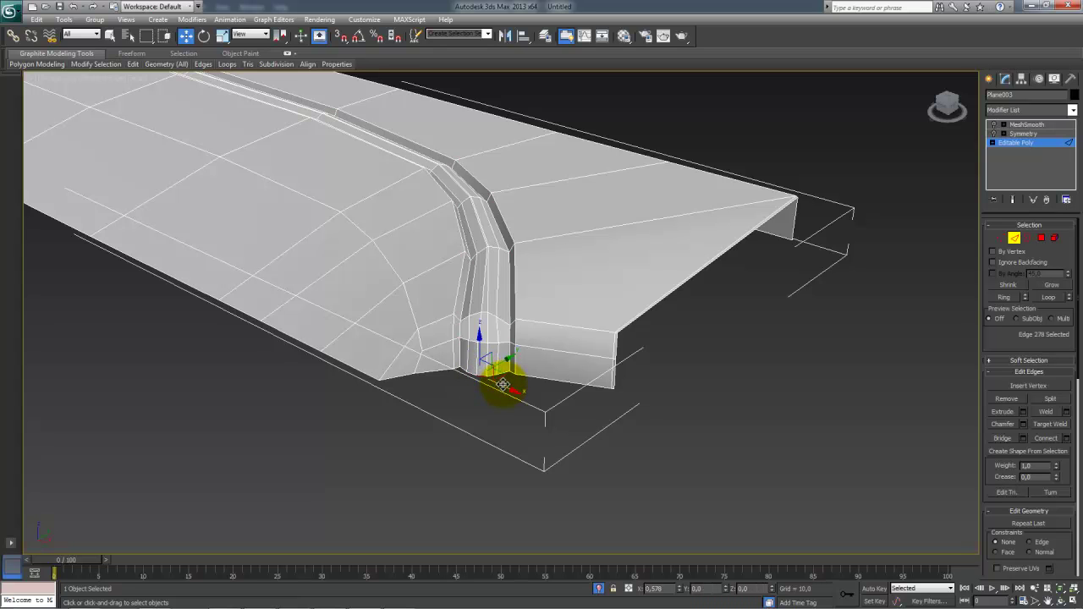
pyautogui.scroll(6, 513, 406)
pyautogui.scroll(-5, 512, 423)
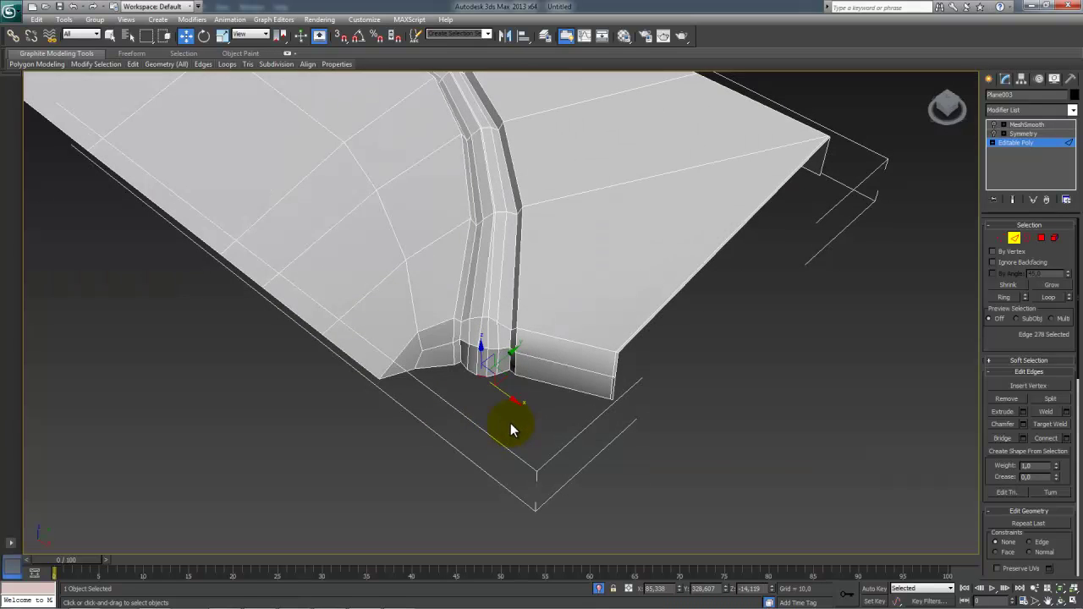
pyautogui.keyDown('alt'); pyautogui.moveTo(506, 415); pyautogui.dragTo(498, 379, button='middle'); pyautogui.keyUp('alt')
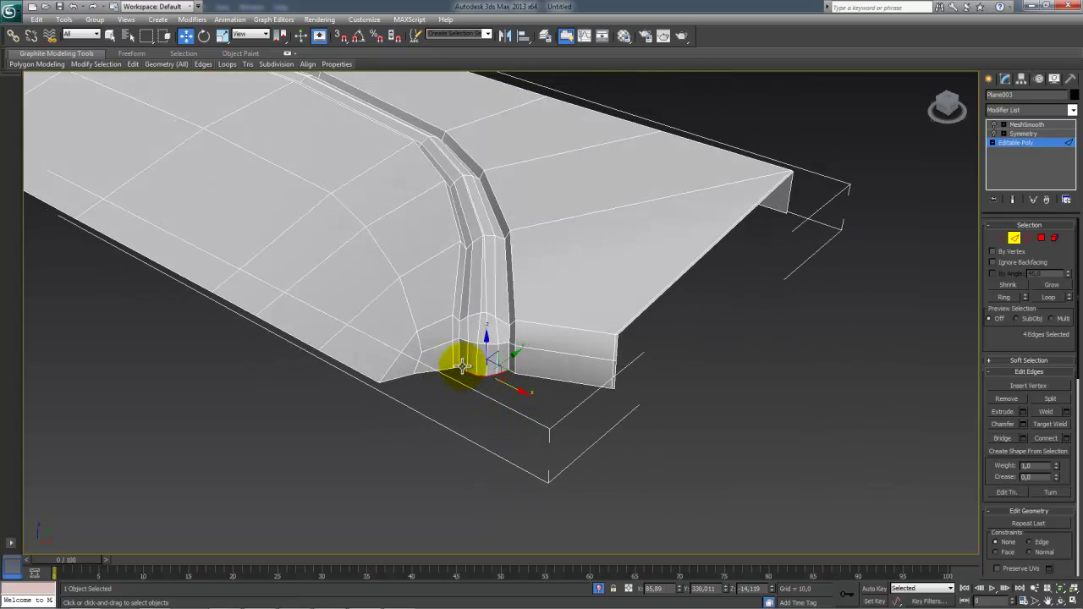
pyautogui.click(1006, 299)
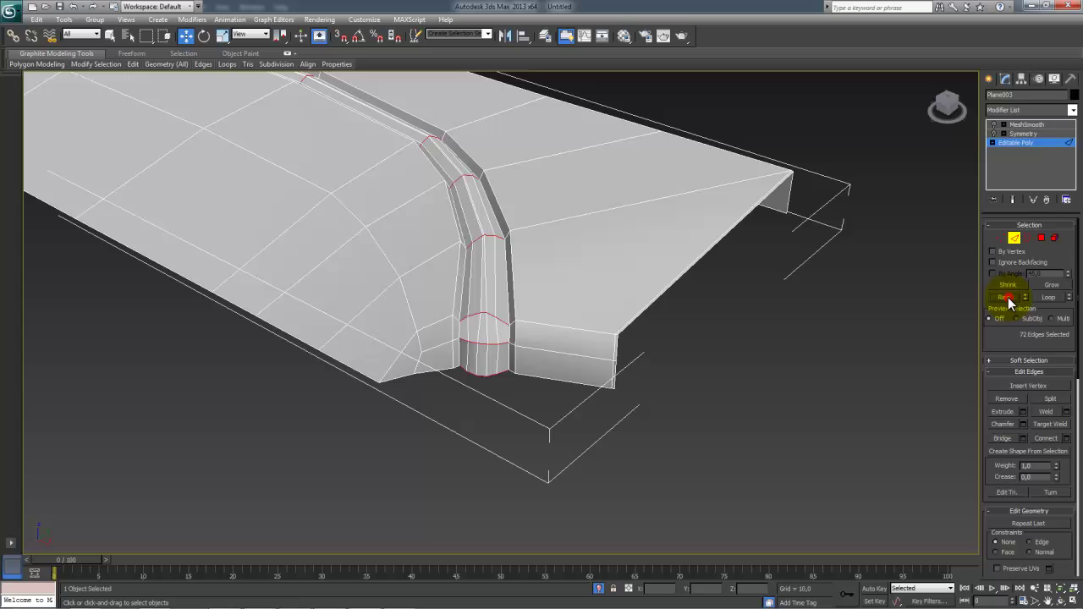
pyautogui.keyDown('ctrl'); pyautogui.click(1043, 241); pyautogui.keyUp('ctrl')
# Step: Deselect the strip of polygons beyond the groove's pointed end at the panel's narrow tip
pyautogui.scroll(-8, 612, 380)
pyautogui.keyDown('alt'); pyautogui.moveTo(356, 303); pyautogui.dragTo(497, 314, button='middle'); pyautogui.keyUp('alt')
pyautogui.moveTo(403, 406); pyautogui.dragTo(506, 310, button='middle')
pyautogui.scroll(9, 507, 315)
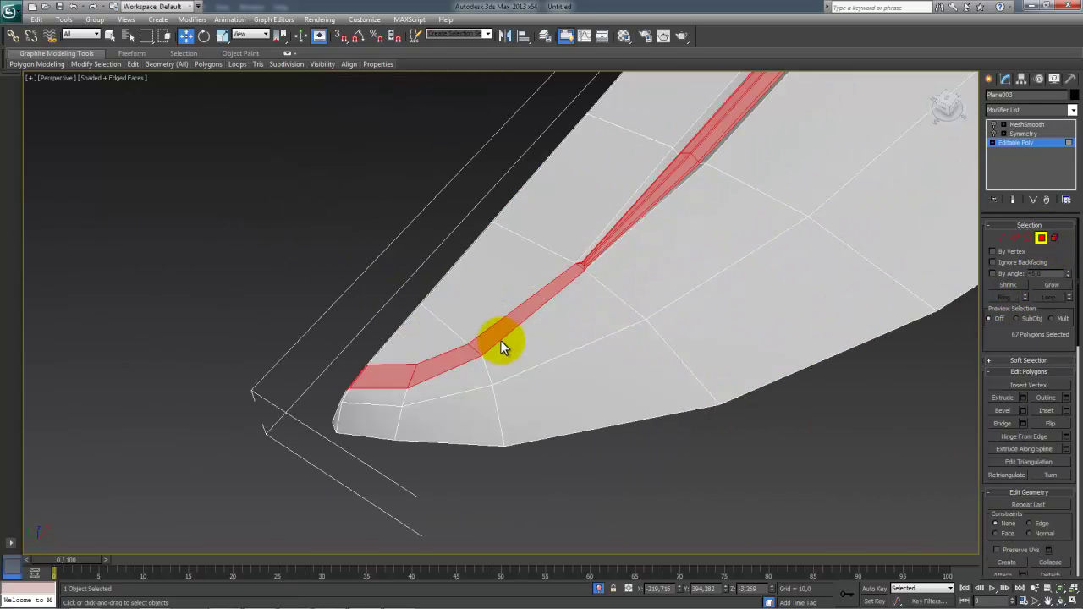
pyautogui.keyDown('alt'); pyautogui.moveTo(296, 248); pyautogui.dragTo(546, 491); pyautogui.keyUp('alt')
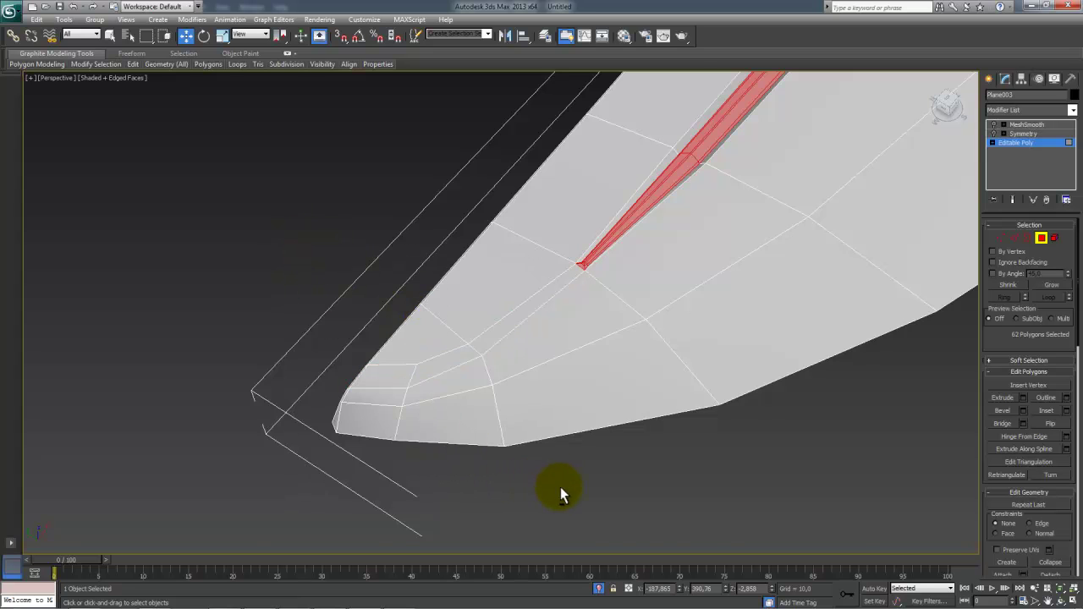
# Step: Clear the smoothing groups of the groove's inner polygons and assign smoothing group 5
pyautogui.keyDown('alt'); pyautogui.moveTo(549, 491); pyautogui.dragTo(539, 503, button='middle'); pyautogui.keyUp('alt')
pyautogui.moveTo(411, 278); pyautogui.dragTo(515, 432, button='middle')
pyautogui.scroll(5, 484, 398)
pyautogui.scroll(-6, 485, 371)
pyautogui.scroll(2, 485, 371)
pyautogui.scroll(3, 515, 431)
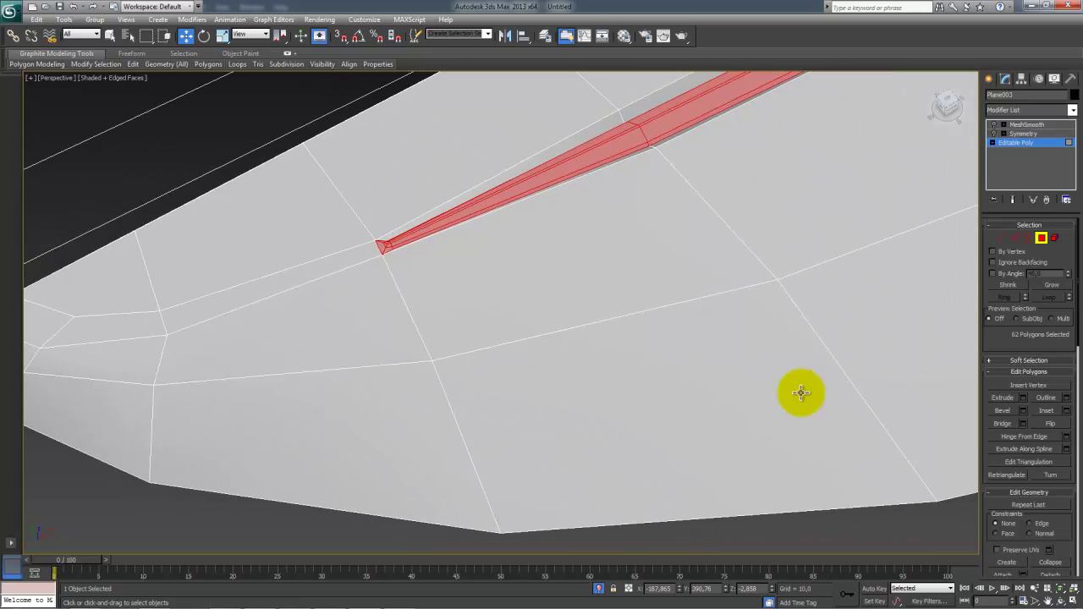
pyautogui.scroll(-10, 1010, 347)
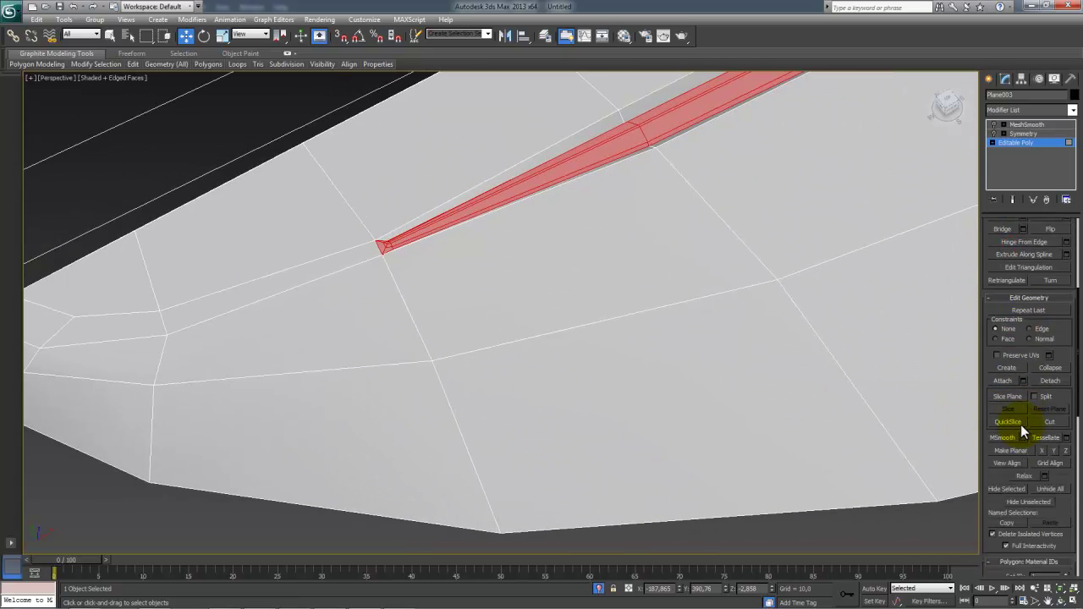
pyautogui.scroll(-2, 1036, 472)
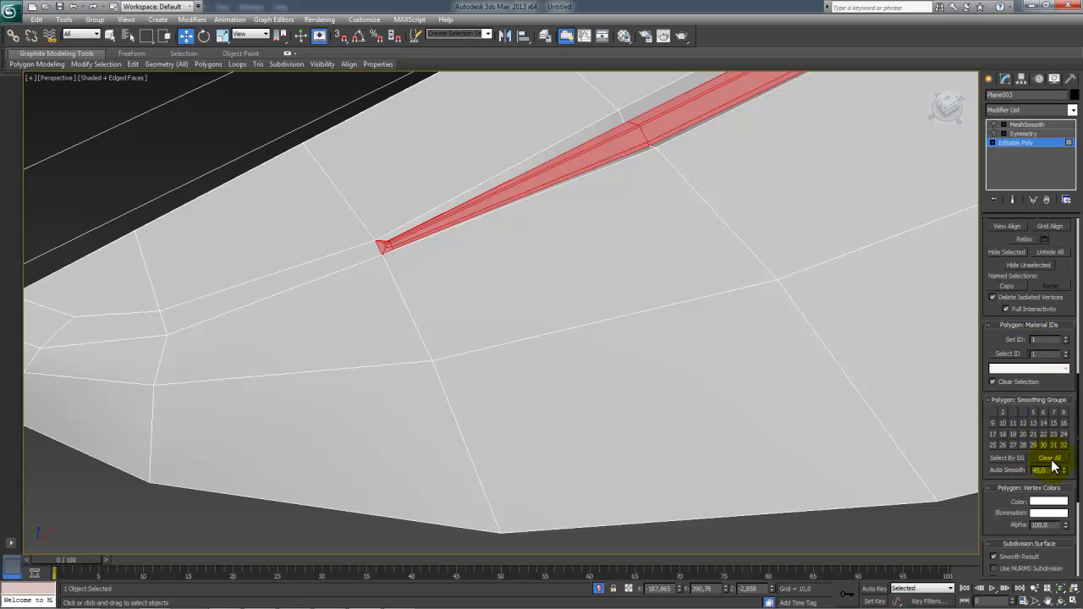
pyautogui.click(1054, 459)
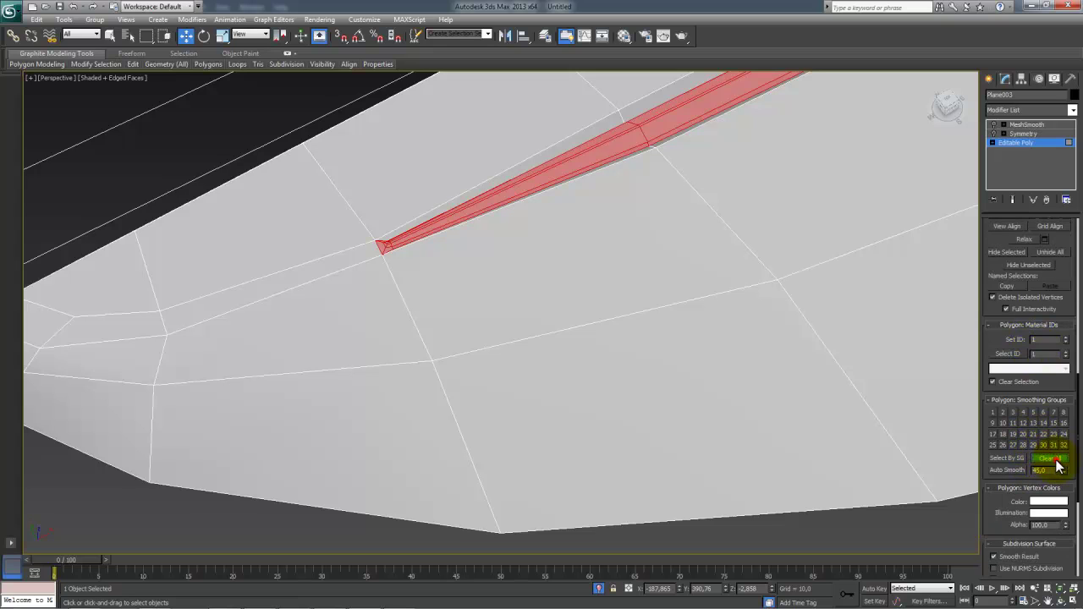
pyautogui.click(1034, 414)
# Step: Select the edge ring along the straight rim's side wall and convert it to a polygon selection
pyautogui.keyDown('alt'); pyautogui.moveTo(506, 275); pyautogui.dragTo(339, 301, button='middle'); pyautogui.keyUp('alt')
pyautogui.scroll(-5, 553, 292)
pyautogui.scroll(6, 598, 322)
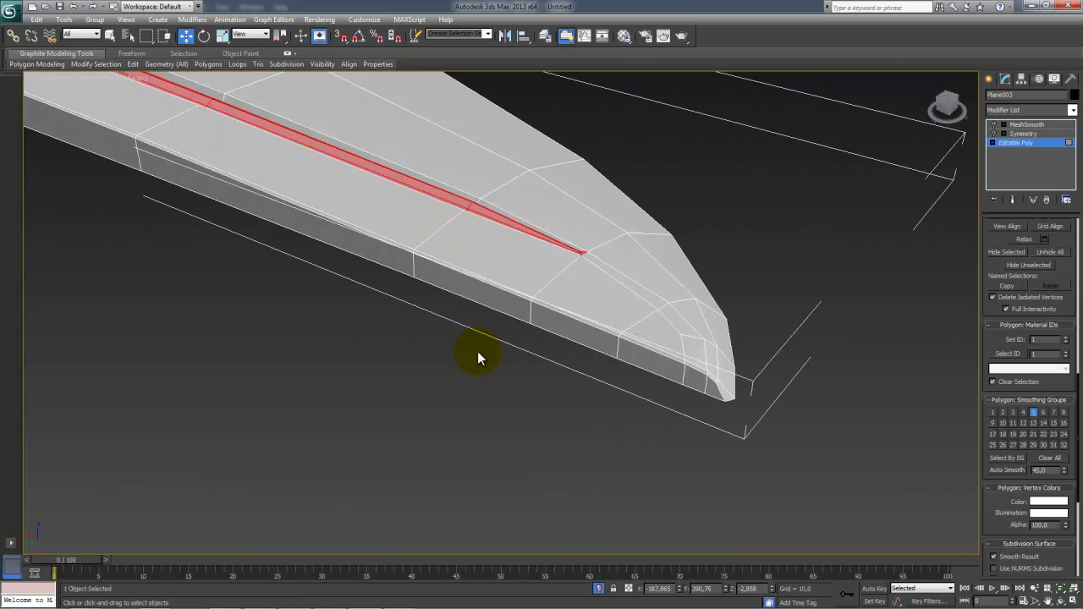
pyautogui.press('2')
pyautogui.click(614, 352)
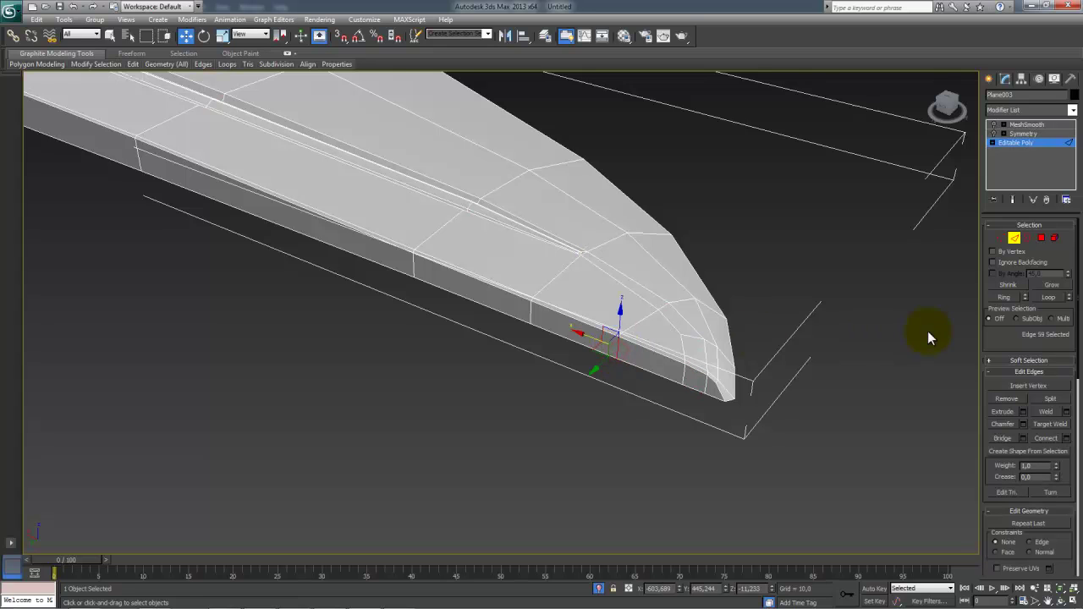
pyautogui.click(1003, 298)
pyautogui.moveTo(803, 262); pyautogui.dragTo(727, 399)
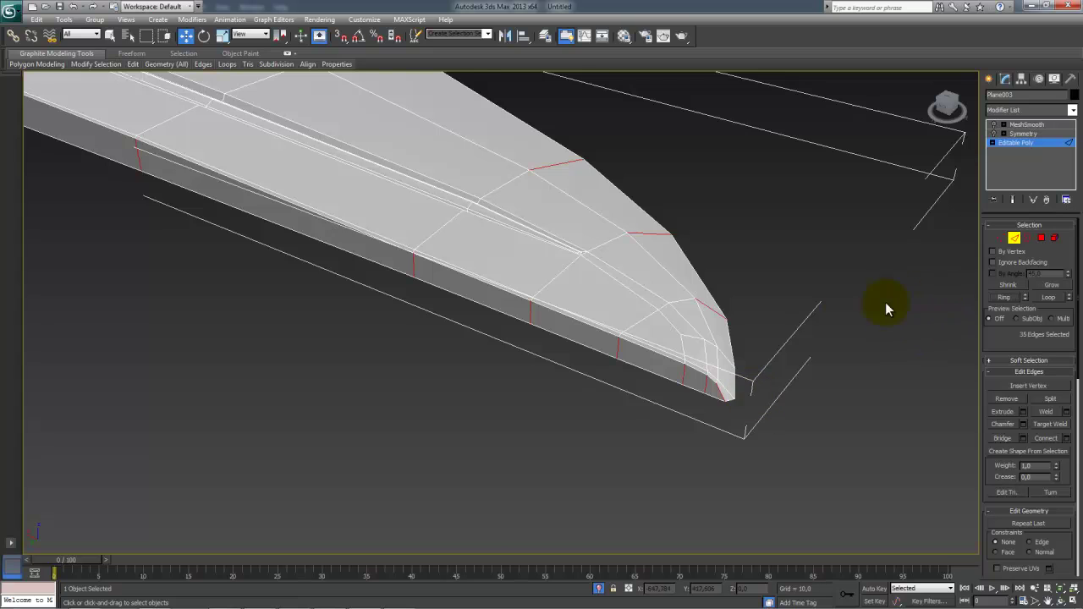
pyautogui.scroll(3, 931, 292)
pyautogui.keyDown('ctrl'); pyautogui.click(1044, 240); pyautogui.keyUp('ctrl')
# Step: Deselect the ring's top polygons along the curved edge, from the narrow tip to the wide end
pyautogui.keyDown('alt'); pyautogui.moveTo(797, 354); pyautogui.dragTo(655, 348, button='middle'); pyautogui.keyUp('alt')
pyautogui.scroll(-4, 541, 326)
pyautogui.moveTo(474, 310); pyautogui.dragTo(446, 345, button='middle')
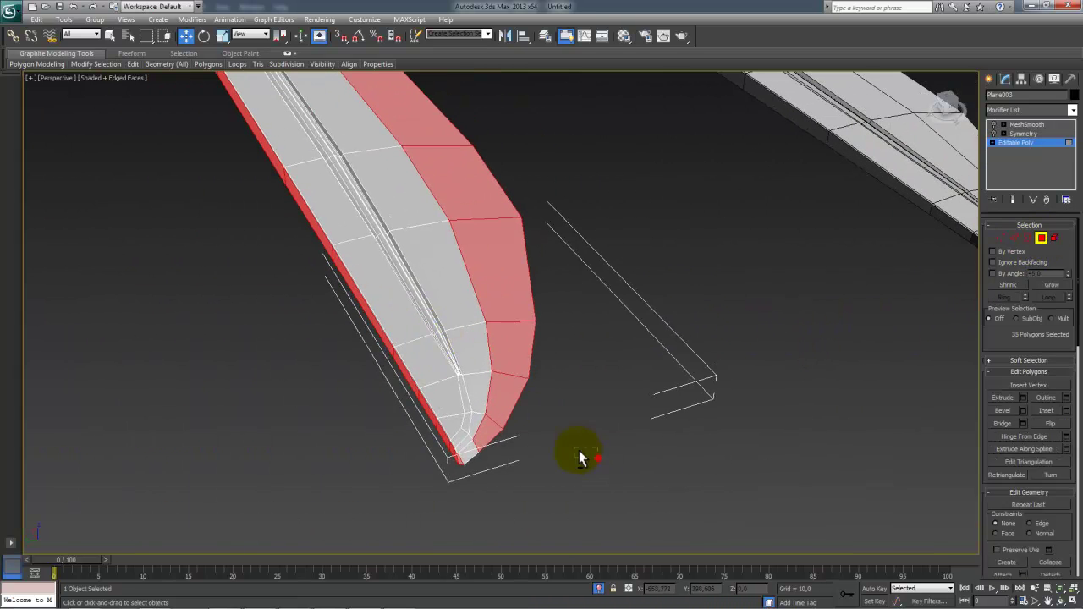
pyautogui.keyDown('alt'); pyautogui.moveTo(462, 263); pyautogui.dragTo(461, 261); pyautogui.keyUp('alt')
pyautogui.moveTo(556, 244); pyautogui.dragTo(589, 420, button='middle')
pyautogui.keyDown('alt'); pyautogui.moveTo(608, 433); pyautogui.dragTo(400, 154); pyautogui.keyUp('alt')
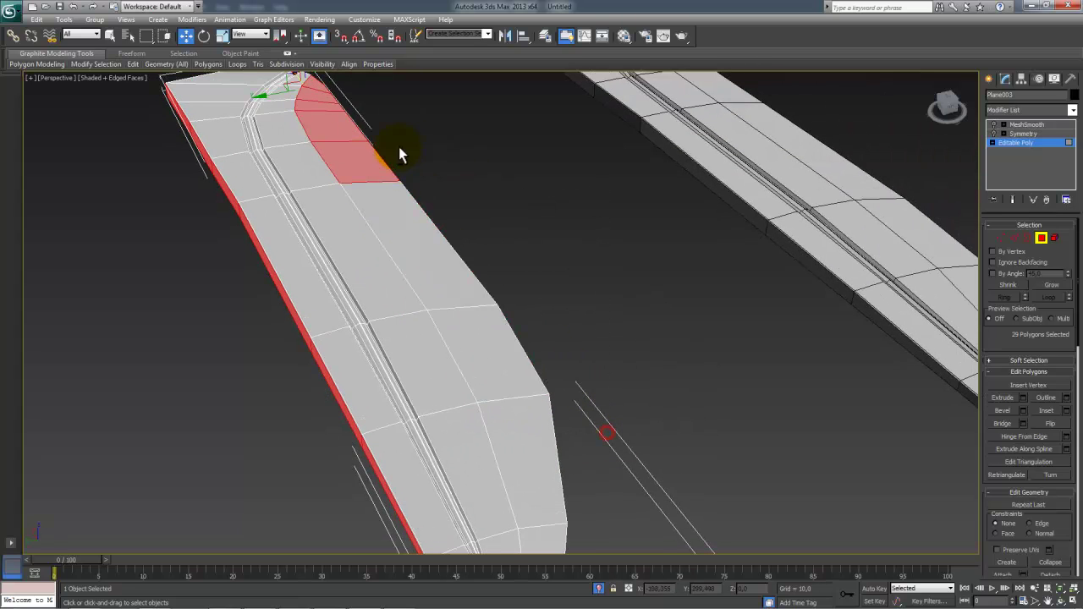
pyautogui.keyDown('alt'); pyautogui.moveTo(480, 132); pyautogui.dragTo(309, 238); pyautogui.keyUp('alt')
pyautogui.keyDown('alt'); pyautogui.moveTo(394, 193); pyautogui.dragTo(424, 262, button='middle'); pyautogui.keyUp('alt')
pyautogui.keyDown('alt'); pyautogui.moveTo(426, 128); pyautogui.dragTo(337, 244); pyautogui.keyUp('alt')
# Step: Deselect the leftover polygon at the narrow tip, keeping only the straight rim's side wall selected
pyautogui.keyDown('alt'); pyautogui.moveTo(422, 322); pyautogui.dragTo(472, 370, button='middle'); pyautogui.keyUp('alt')
pyautogui.scroll(5, 461, 358)
pyautogui.scroll(3, 628, 385)
pyautogui.moveTo(628, 385); pyautogui.dragTo(463, 320, button='middle')
pyautogui.scroll(-6, 467, 325)
pyautogui.scroll(3, 508, 345)
pyautogui.keyDown('alt'); pyautogui.click(617, 375); pyautogui.keyUp('alt')
pyautogui.keyDown('alt'); pyautogui.moveTo(598, 406); pyautogui.dragTo(619, 410, button='middle'); pyautogui.keyUp('alt')
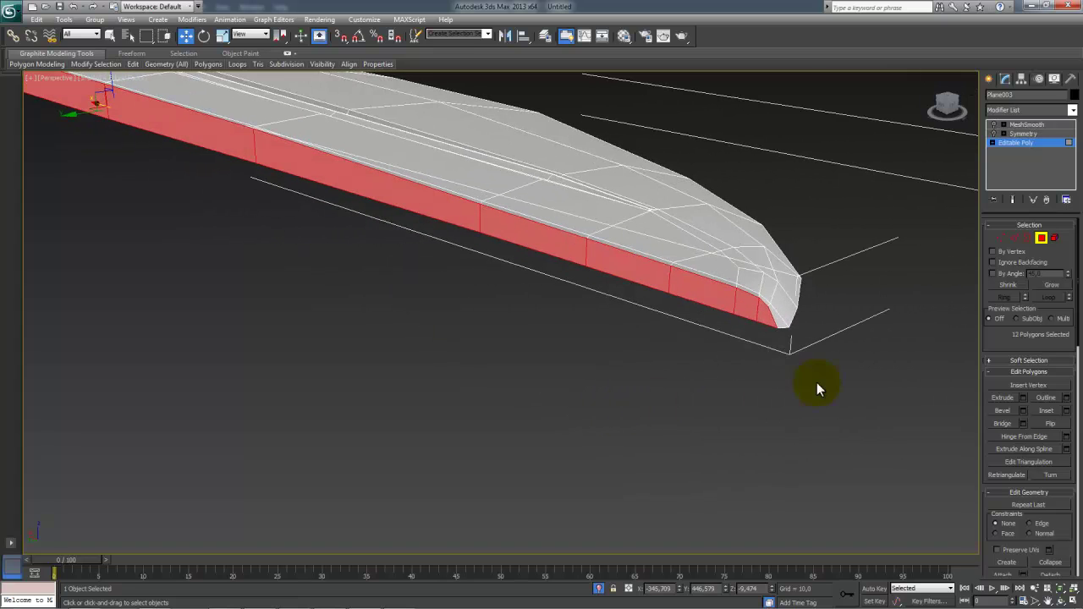
# Step: Grow the side-wall selection to include the thin chamfer strip and deselect the extra faces at the narrow tip
pyautogui.moveTo(861, 342); pyautogui.dragTo(708, 416, button='middle')
pyautogui.scroll(1, 746, 390)
pyautogui.scroll(-1, 747, 389)
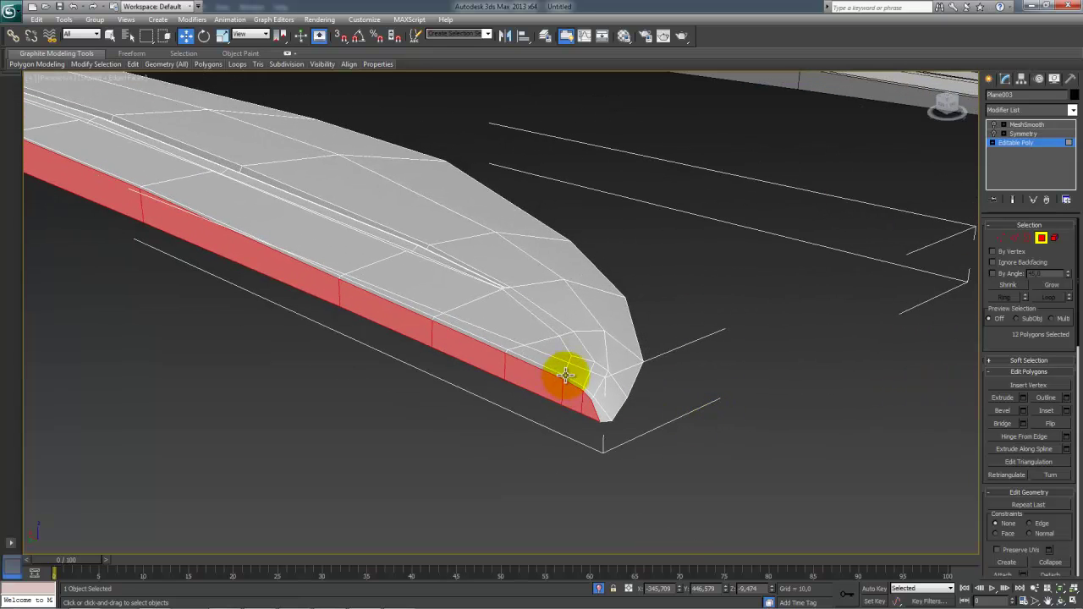
pyautogui.moveTo(986, 338); pyautogui.dragTo(982, 230)
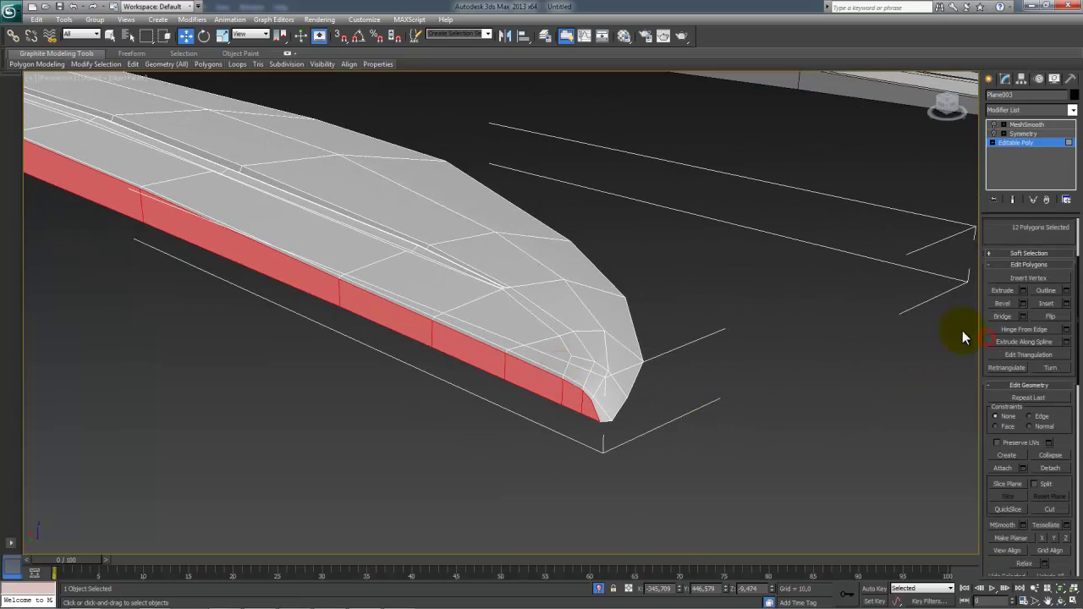
pyautogui.scroll(3, 980, 355)
pyautogui.click(1054, 286)
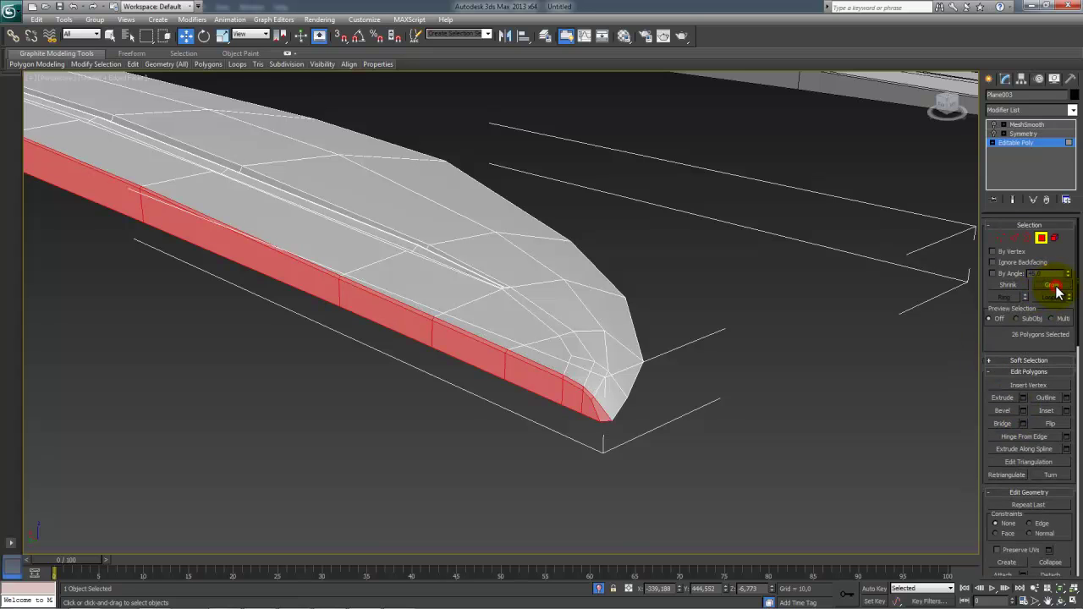
pyautogui.keyDown('ctrl'); pyautogui.click(604, 413); pyautogui.keyUp('ctrl')
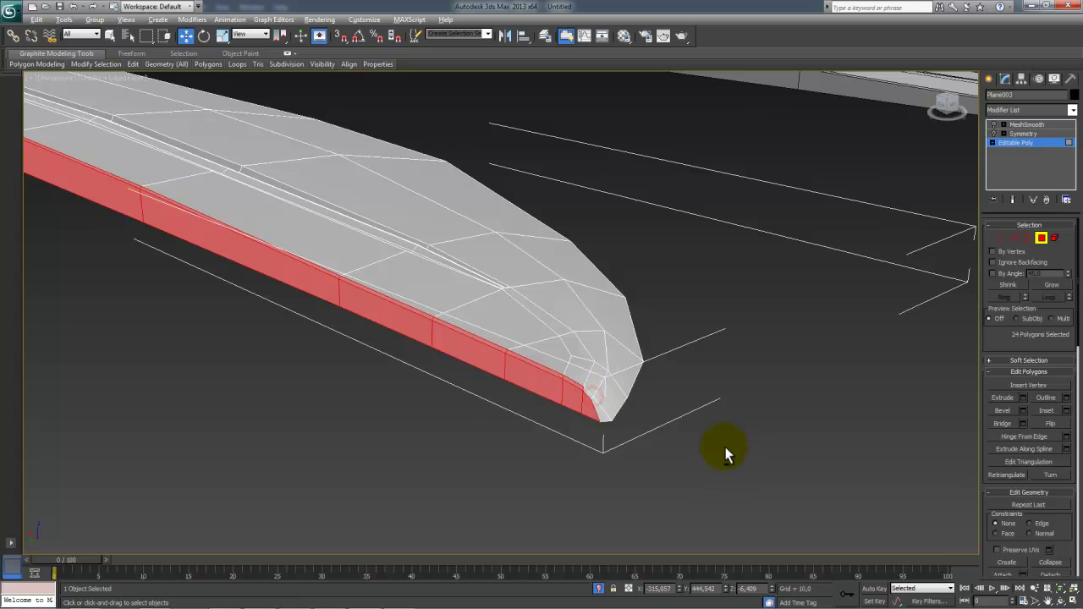
pyautogui.keyDown('alt'); pyautogui.moveTo(731, 449); pyautogui.dragTo(649, 448, button='middle'); pyautogui.keyUp('alt')
pyautogui.moveTo(536, 448); pyautogui.dragTo(605, 433, button='middle')
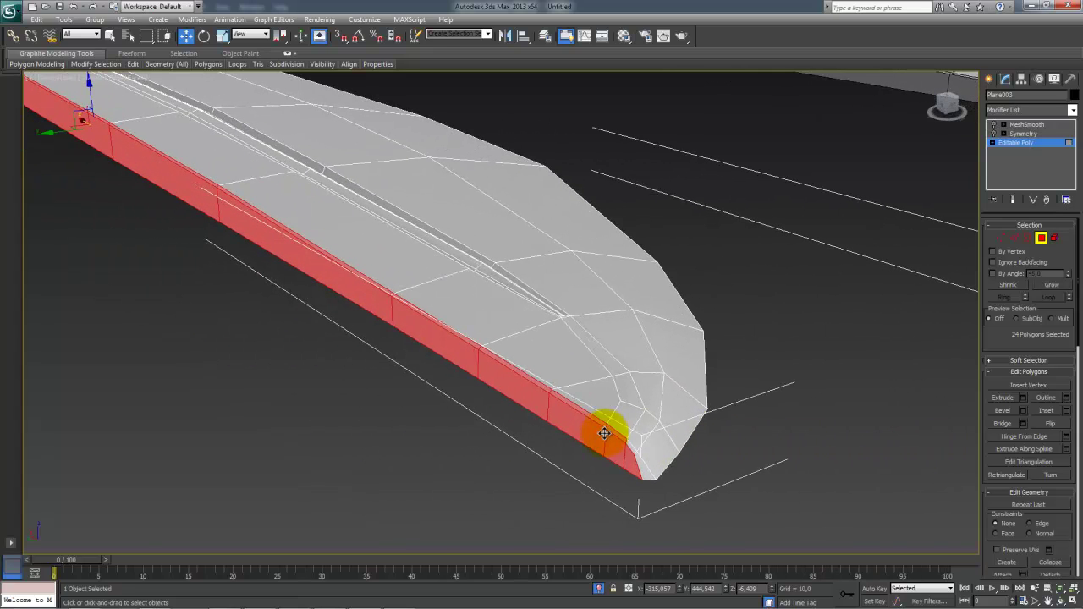
# Step: Add the two polygons at the narrow tip to the side-wall selection and check it as far as the wide end
pyautogui.keyDown('ctrl'); pyautogui.click(634, 447); pyautogui.keyUp('ctrl')
pyautogui.keyDown('ctrl'); pyautogui.click(641, 455); pyautogui.keyUp('ctrl')
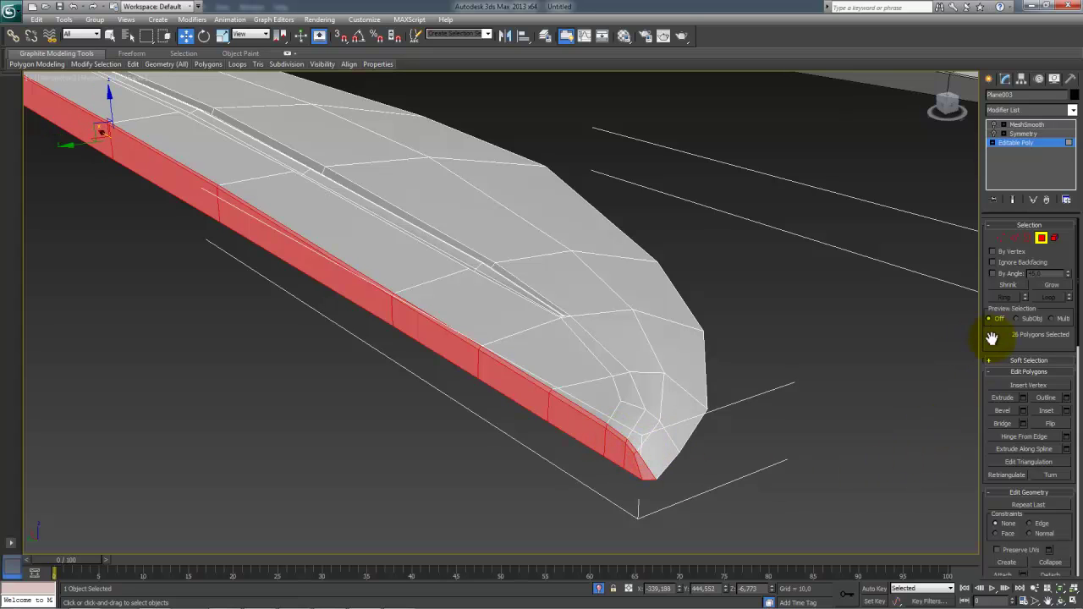
pyautogui.scroll(-5, 996, 372)
pyautogui.moveTo(387, 310); pyautogui.dragTo(587, 470, button='middle')
pyautogui.keyDown('alt'); pyautogui.moveTo(292, 338); pyautogui.dragTo(356, 332, button='middle'); pyautogui.keyUp('alt')
pyautogui.scroll(-5, 204, 354)
pyautogui.keyDown('alt'); pyautogui.moveTo(203, 354); pyautogui.dragTo(280, 262, button='middle'); pyautogui.keyUp('alt')
pyautogui.keyDown('alt'); pyautogui.moveTo(393, 447); pyautogui.dragTo(394, 448); pyautogui.keyUp('alt')
pyautogui.scroll(4, 435, 450)
pyautogui.moveTo(431, 450); pyautogui.dragTo(502, 363, button='middle')
pyautogui.scroll(5, 438, 424)
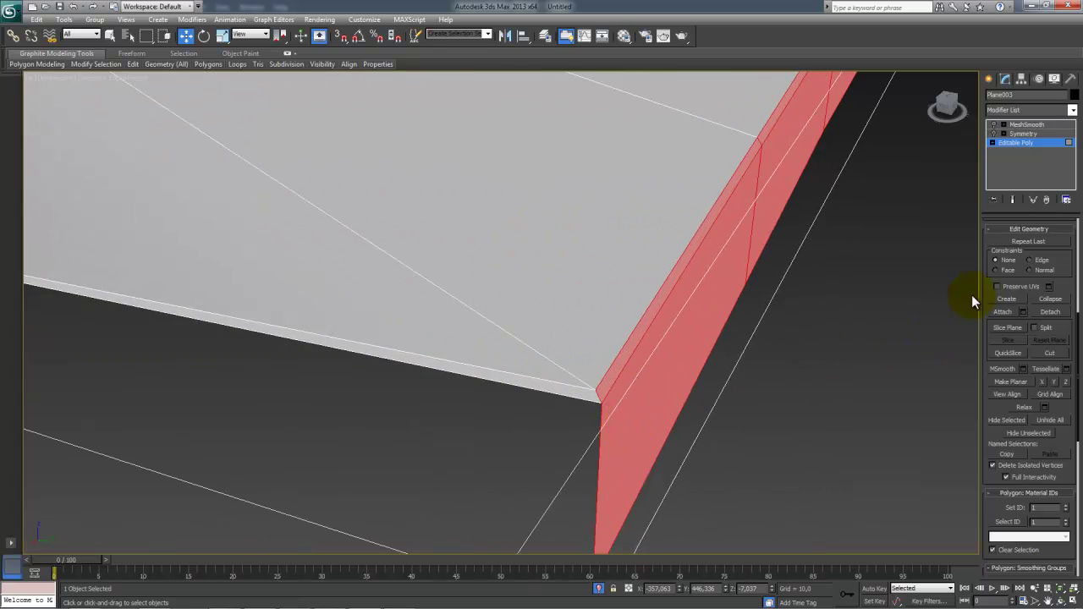
# Step: Clear all smoothing groups from the selected side wall and chamfer strip, and deselect the polygons
pyautogui.scroll(-5, 985, 276)
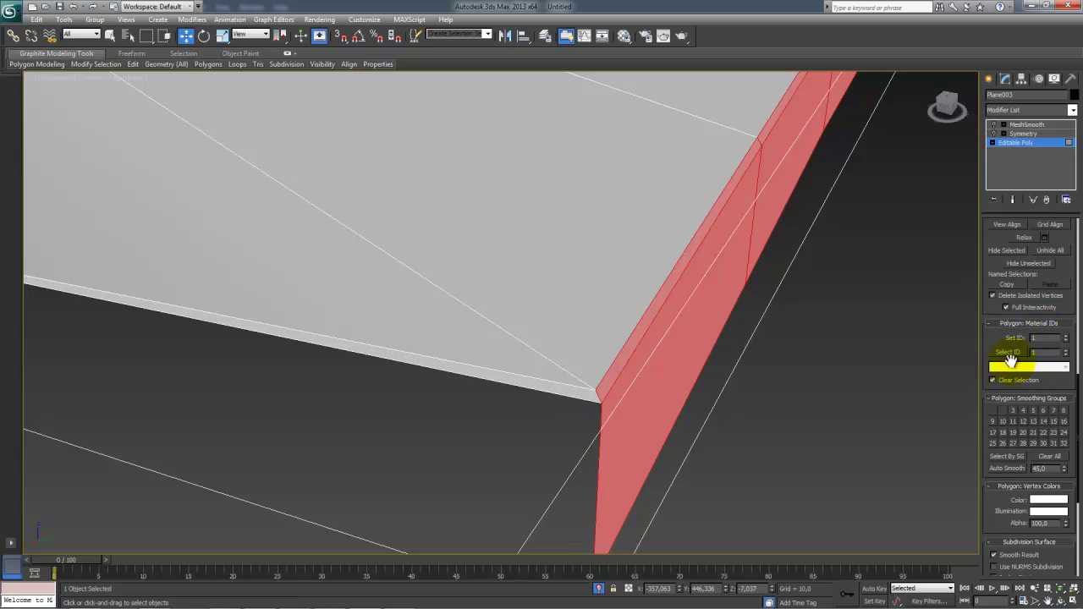
pyautogui.click(1048, 457)
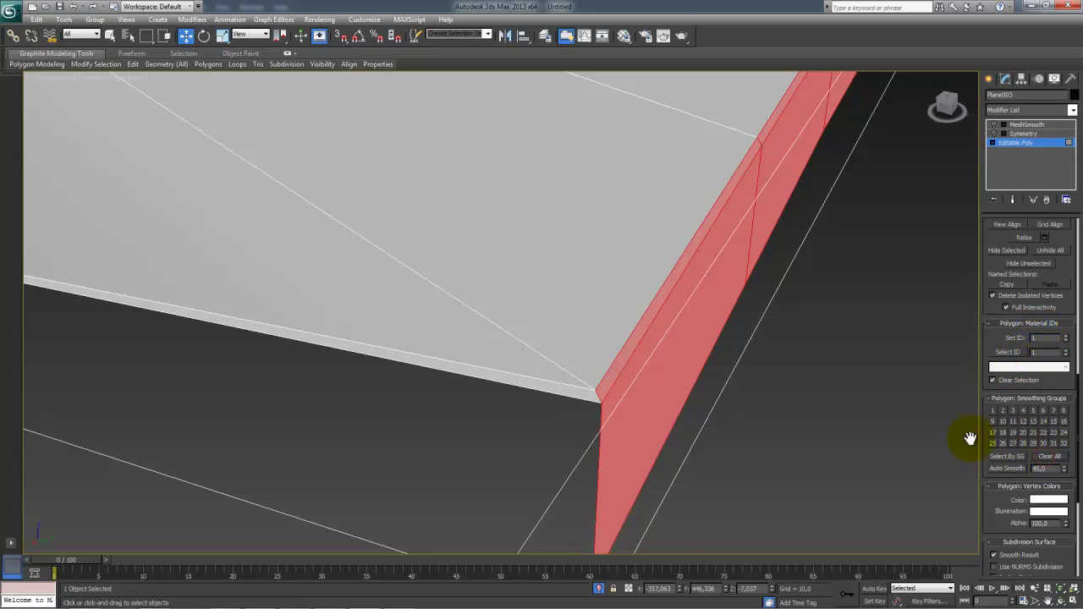
pyautogui.scroll(-8, 769, 395)
pyautogui.click(766, 387)
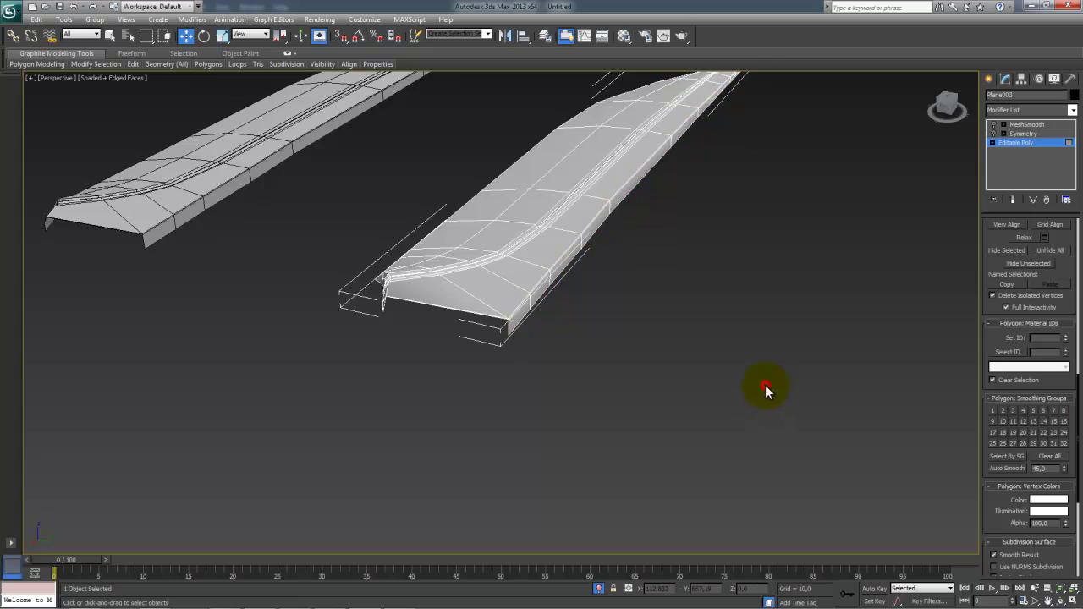
# Step: Turn the Symmetry and MeshSmooth modifiers back on and examine the mirrored panel's curved edge
pyautogui.click(1016, 134)
pyautogui.click(993, 133)
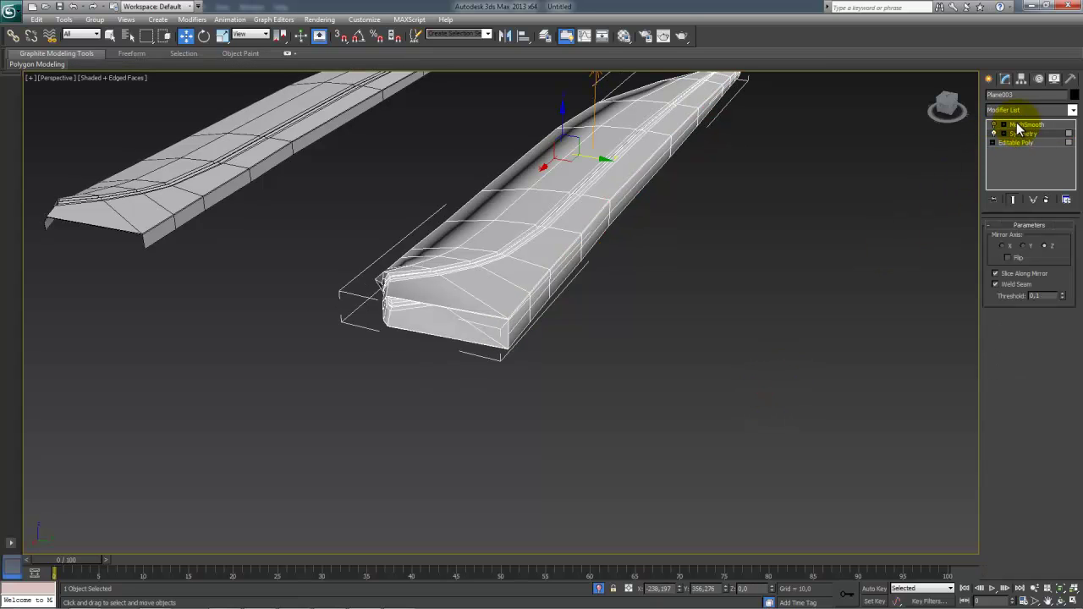
pyautogui.click(1021, 125)
pyautogui.click(993, 126)
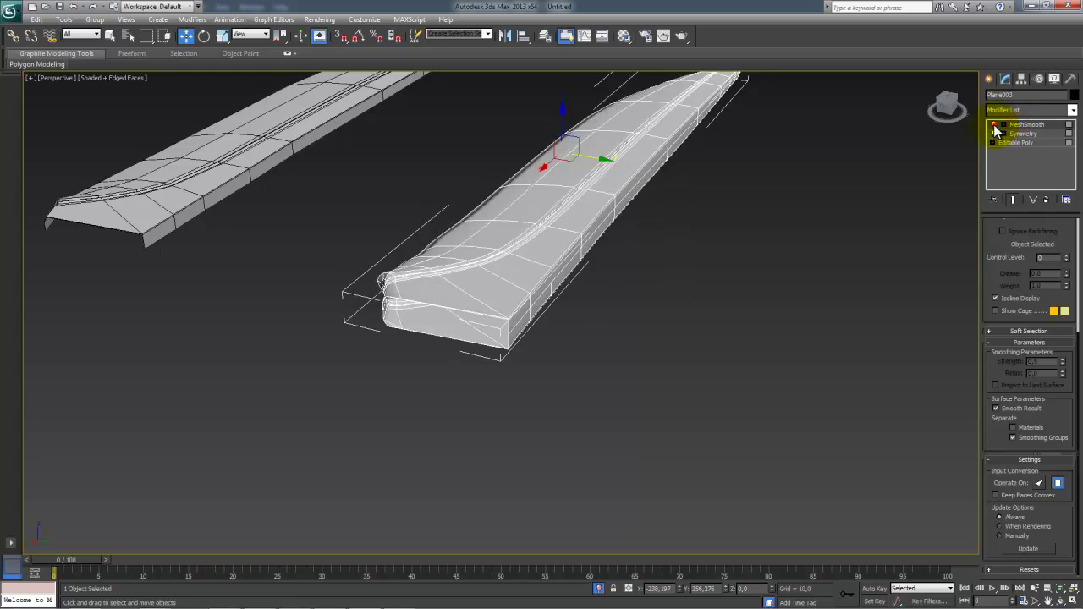
pyautogui.keyDown('alt'); pyautogui.moveTo(536, 285); pyautogui.dragTo(650, 355, button='middle'); pyautogui.keyUp('alt')
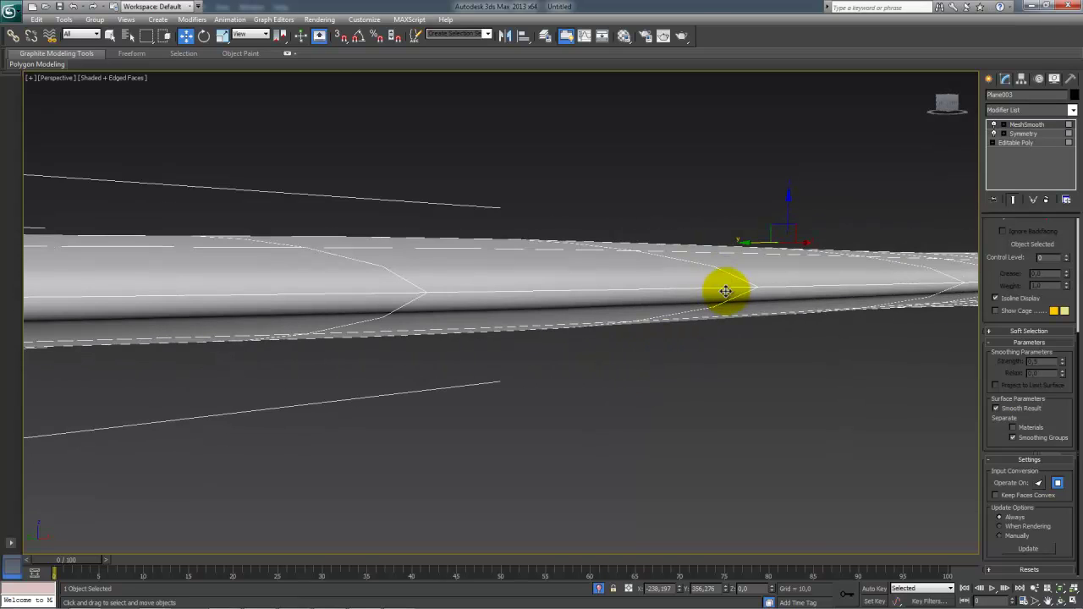
pyautogui.moveTo(742, 367); pyautogui.dragTo(686, 385, button='middle')
pyautogui.scroll(-2, 686, 383)
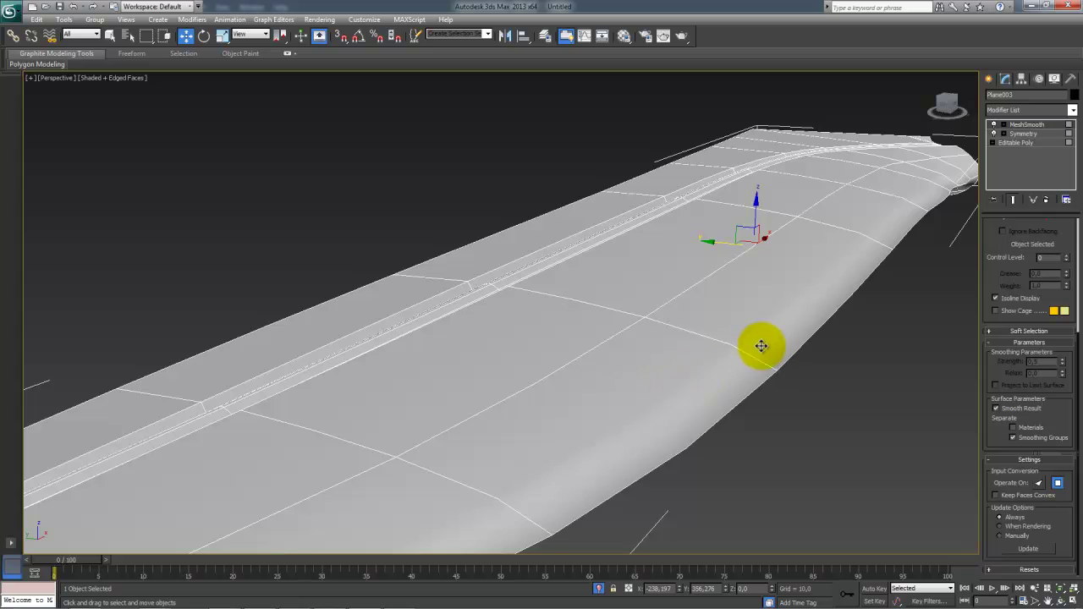
pyautogui.scroll(-2, 761, 347)
pyautogui.scroll(2, 664, 364)
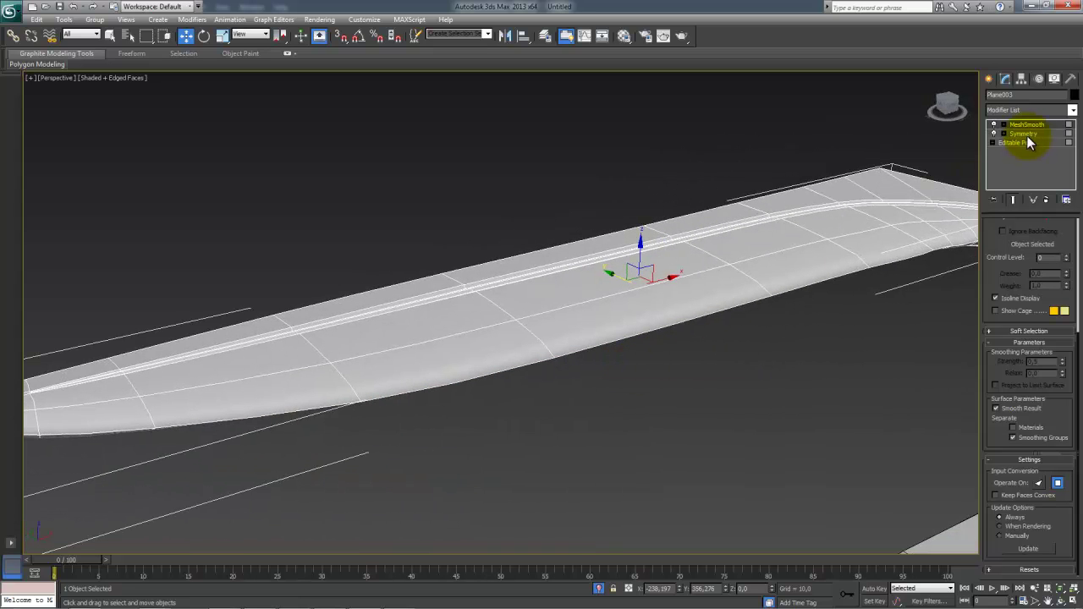
# Step: Turn off MeshSmooth and convert the mirrored panel to an Editable Poly
pyautogui.click(994, 125)
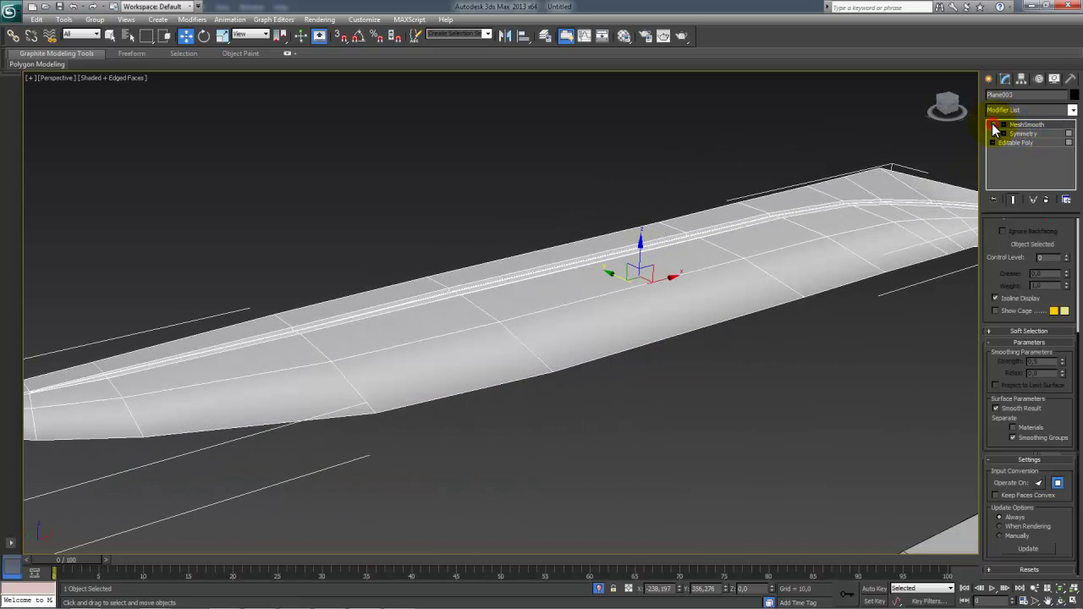
pyautogui.scroll(-3, 760, 268)
pyautogui.scroll(3, 760, 271)
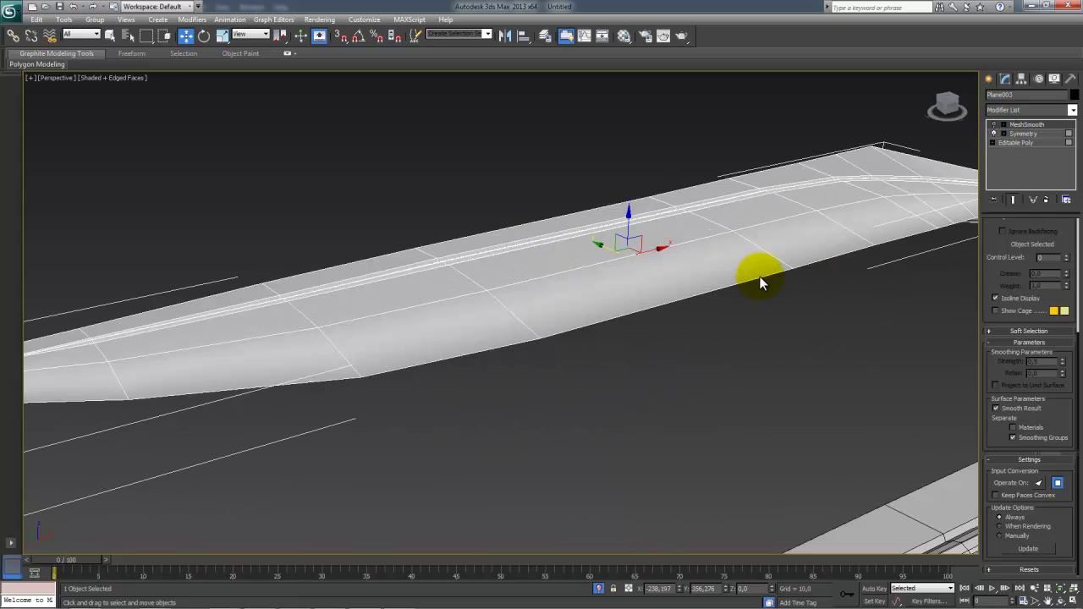
pyautogui.rightClick(794, 210)
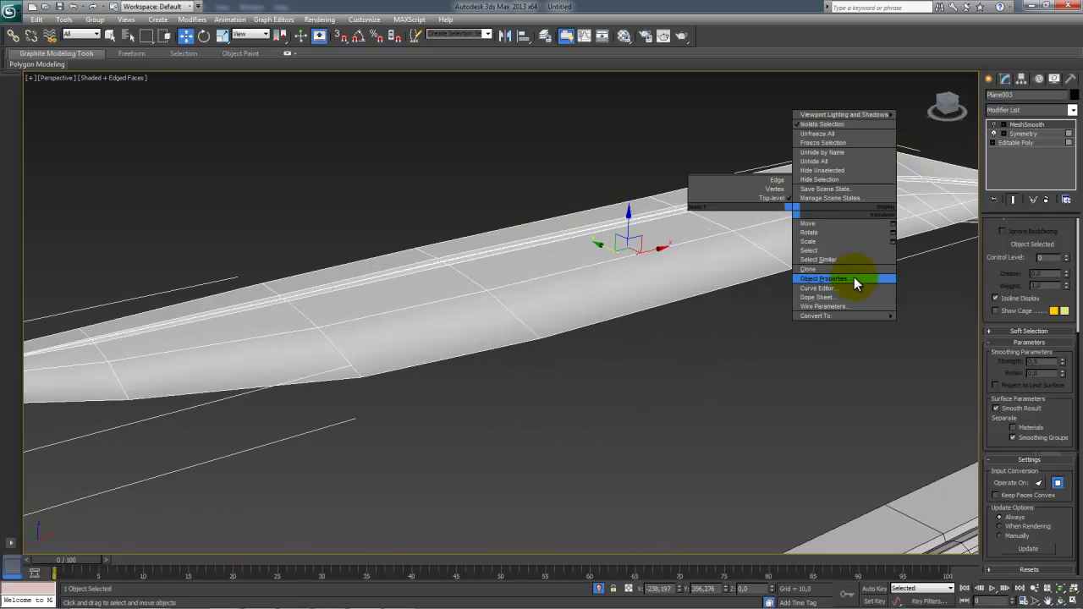
pyautogui.moveTo(871, 314)
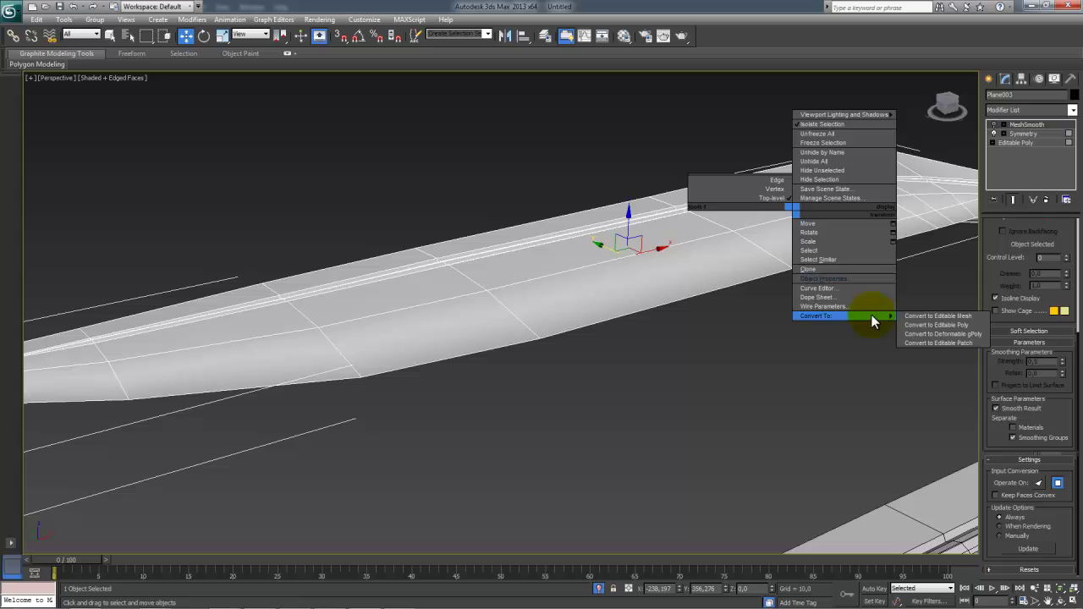
pyautogui.click(931, 326)
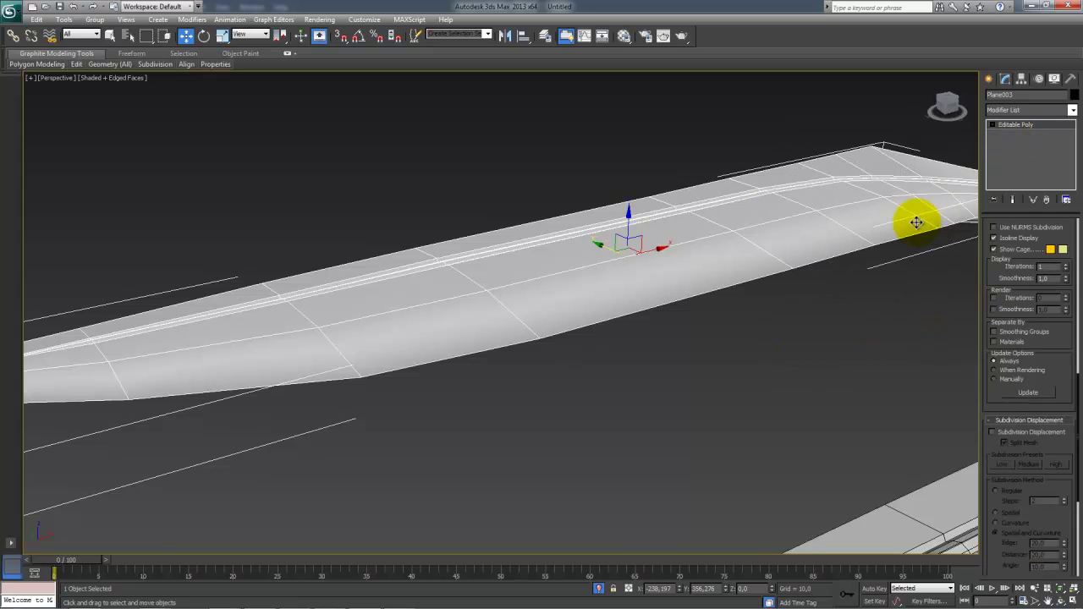
# Step: Select the underside polygons between the groove and the curved edge near the panel's wide end
pyautogui.keyDown('alt'); pyautogui.moveTo(829, 279); pyautogui.dragTo(700, 143, button='middle'); pyautogui.keyUp('alt')
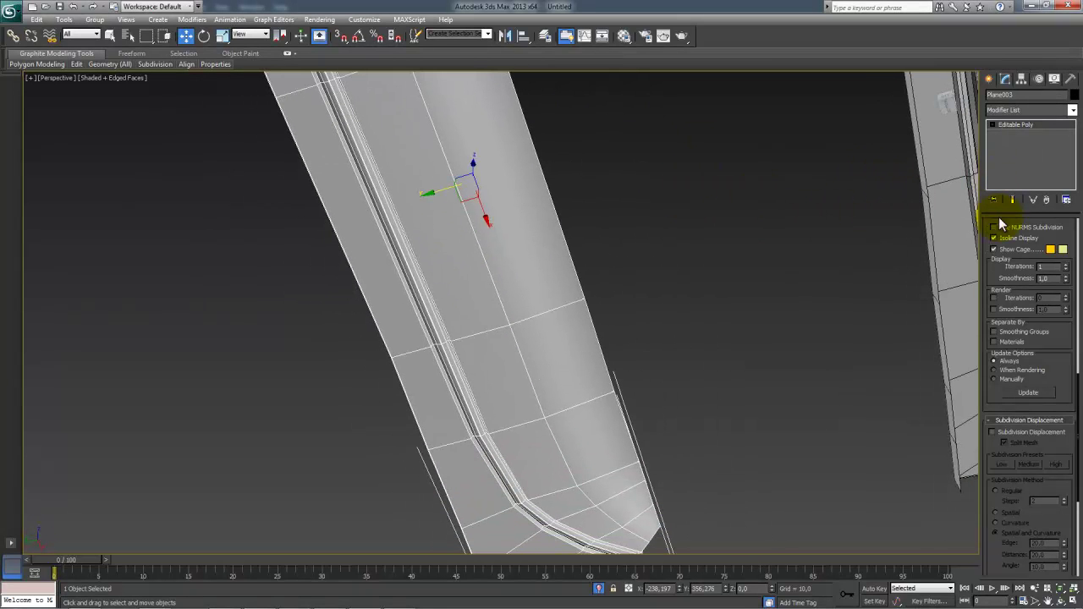
pyautogui.press('3')
pyautogui.press('4')
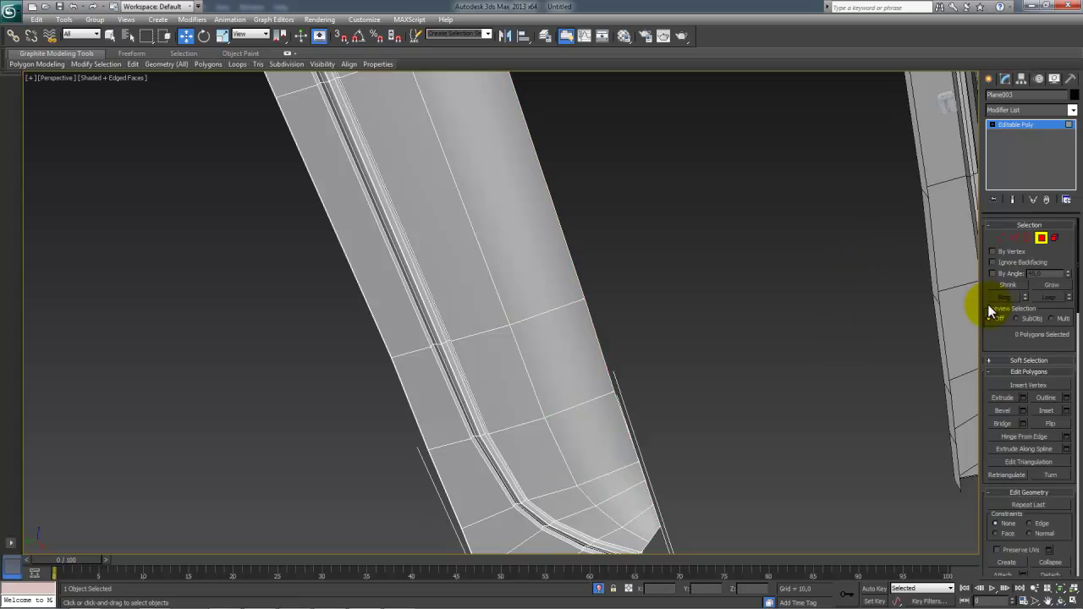
pyautogui.moveTo(986, 335); pyautogui.dragTo(988, 185)
pyautogui.scroll(-10, 1017, 347)
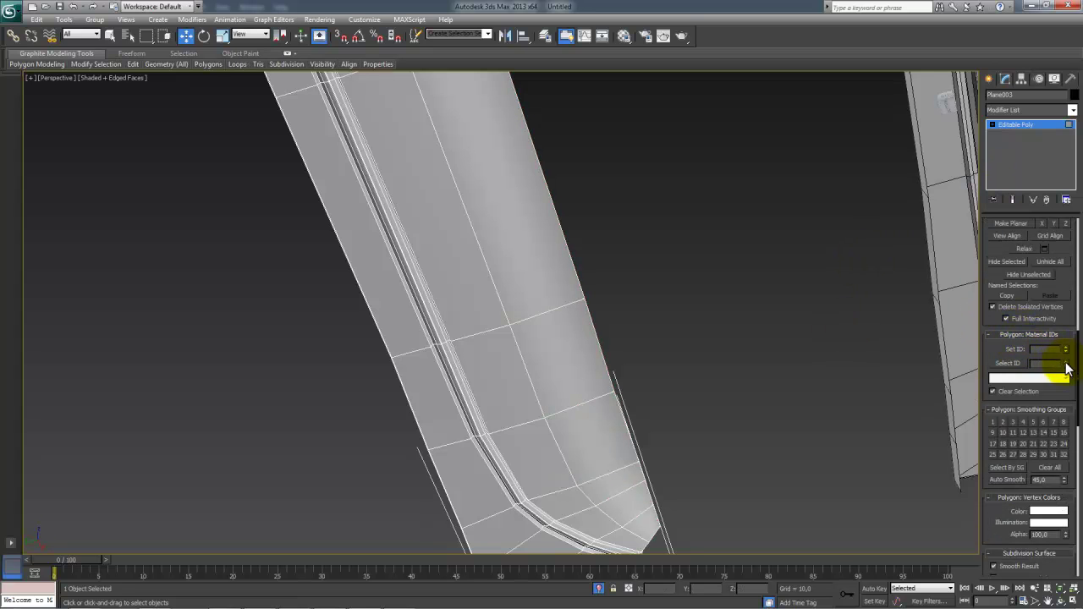
pyautogui.moveTo(787, 310)
pyautogui.keyDown('alt'); pyautogui.mouseDown(button='middle')
pyautogui.moveTo(756, 333)
pyautogui.moveTo(773, 380)
pyautogui.moveTo(777, 320)
pyautogui.mouseUp(button='middle'); pyautogui.keyUp('alt')
pyautogui.click(544, 296)
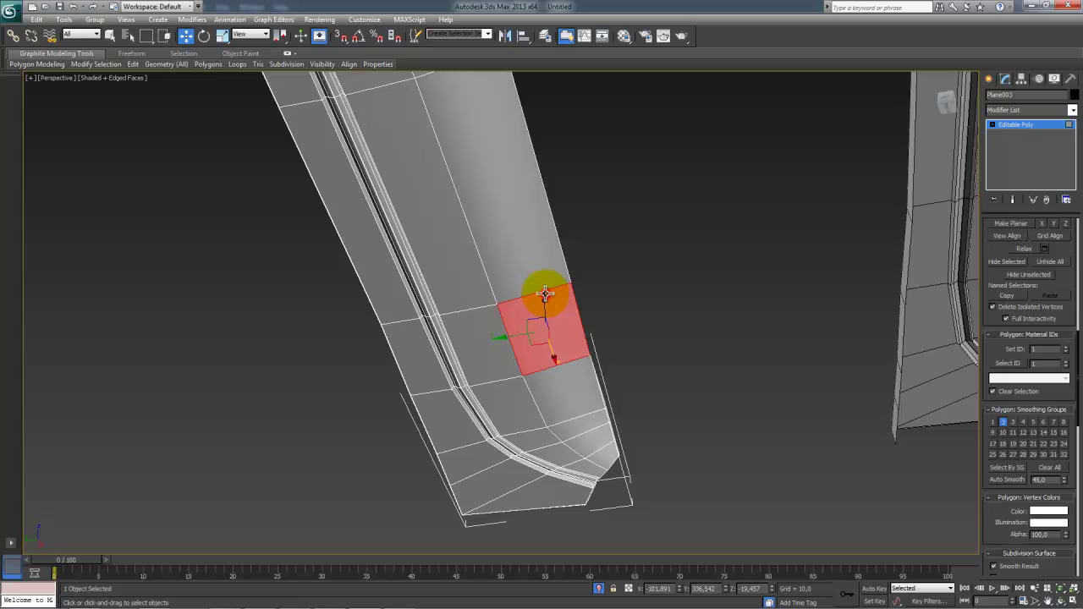
pyautogui.keyDown('ctrl'); pyautogui.click(528, 245); pyautogui.keyUp('ctrl')
pyautogui.keyDown('ctrl'); pyautogui.click(448, 254); pyautogui.keyUp('ctrl')
pyautogui.keyDown('ctrl'); pyautogui.click(496, 350); pyautogui.keyUp('ctrl')
pyautogui.keyDown('ctrl'); pyautogui.click(544, 375); pyautogui.keyUp('ctrl')
# Step: Add the small underside polygons around the rounded corner at the wide end to the selection
pyautogui.keyDown('ctrl'); pyautogui.click(525, 399); pyautogui.keyUp('ctrl')
pyautogui.keyDown('ctrl'); pyautogui.click(543, 432); pyautogui.keyUp('ctrl')
pyautogui.keyDown('ctrl'); pyautogui.click(584, 427); pyautogui.keyUp('ctrl')
pyautogui.keyDown('ctrl'); pyautogui.click(594, 438); pyautogui.keyUp('ctrl')
pyautogui.keyDown('ctrl'); pyautogui.click(607, 449); pyautogui.keyUp('ctrl')
pyautogui.keyDown('ctrl'); pyautogui.click(583, 462); pyautogui.keyUp('ctrl')
pyautogui.keyDown('ctrl'); pyautogui.click(567, 452); pyautogui.keyUp('ctrl')
# Step: Extend the underside selection along the curved edge from the middle of the panel toward the narrow tip
pyautogui.keyDown('alt'); pyautogui.moveTo(566, 447); pyautogui.dragTo(531, 343, button='middle'); pyautogui.keyUp('alt')
pyautogui.keyDown('ctrl'); pyautogui.click(508, 351); pyautogui.keyUp('ctrl')
pyautogui.keyDown('ctrl'); pyautogui.click(471, 262); pyautogui.keyUp('ctrl')
pyautogui.keyDown('ctrl'); pyautogui.click(474, 223); pyautogui.keyUp('ctrl')
pyautogui.moveTo(474, 223); pyautogui.dragTo(515, 351, button='middle')
pyautogui.scroll(2, 515, 351)
pyautogui.keyDown('ctrl'); pyautogui.click(513, 346); pyautogui.keyUp('ctrl')
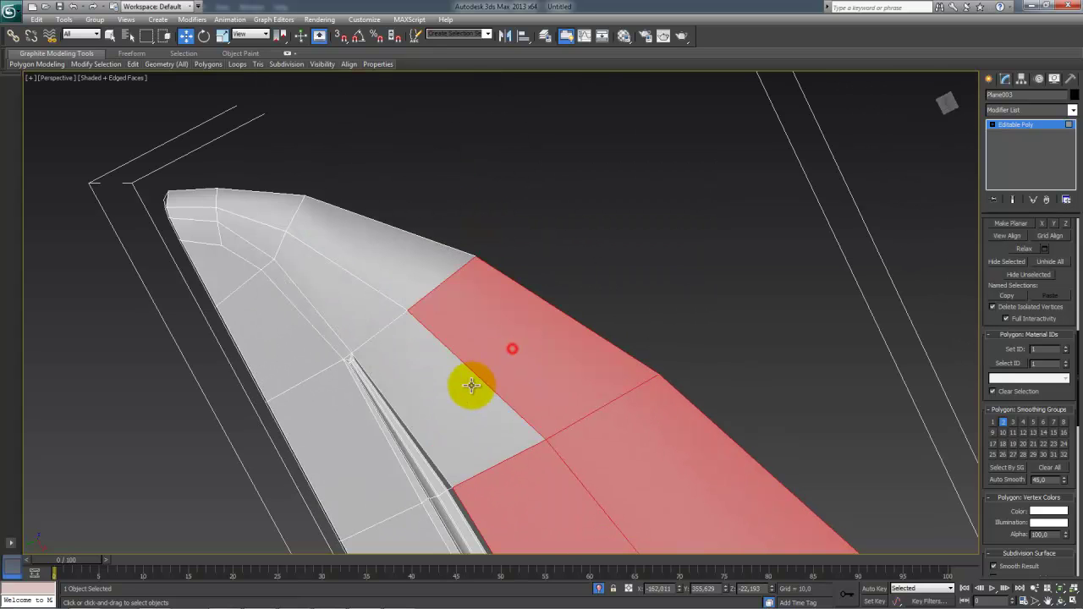
# Step: Add the remaining underside polygons between the groove and the curved edge up to the narrow tip
pyautogui.keyDown('ctrl'); pyautogui.click(467, 389); pyautogui.keyUp('ctrl')
pyautogui.keyDown('ctrl'); pyautogui.click(356, 269); pyautogui.keyUp('ctrl')
pyautogui.keyDown('ctrl'); pyautogui.click(233, 223); pyautogui.keyUp('ctrl')
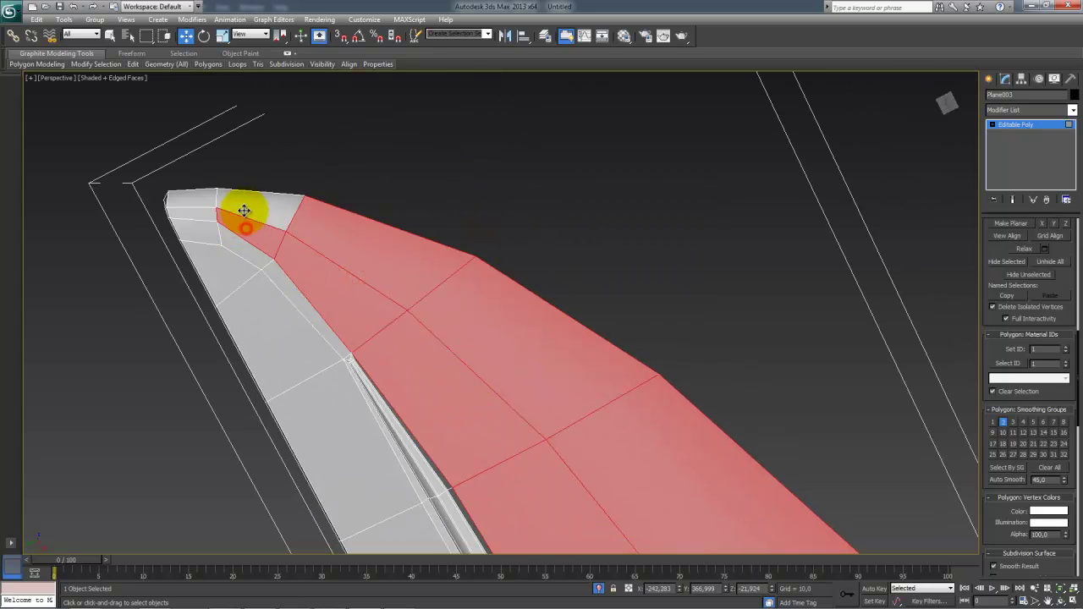
pyautogui.keyDown('ctrl'); pyautogui.click(244, 213); pyautogui.keyUp('ctrl')
pyautogui.keyDown('ctrl'); pyautogui.click(203, 203); pyautogui.keyUp('ctrl')
pyautogui.keyDown('ctrl'); pyautogui.click(192, 218); pyautogui.keyUp('ctrl')
# Step: Clear the selected underside polygons' current smoothing group and assign them to smoothing group 22
pyautogui.keyDown('alt'); pyautogui.moveTo(192, 218); pyautogui.dragTo(283, 269, button='middle'); pyautogui.keyUp('alt')
pyautogui.scroll(-4, 283, 268)
pyautogui.scroll(2, 493, 300)
pyautogui.moveTo(507, 310); pyautogui.dragTo(385, 338, button='middle')
pyautogui.scroll(2, 330, 317)
pyautogui.scroll(2, 380, 336)
pyautogui.moveTo(564, 423); pyautogui.dragTo(512, 362, button='middle')
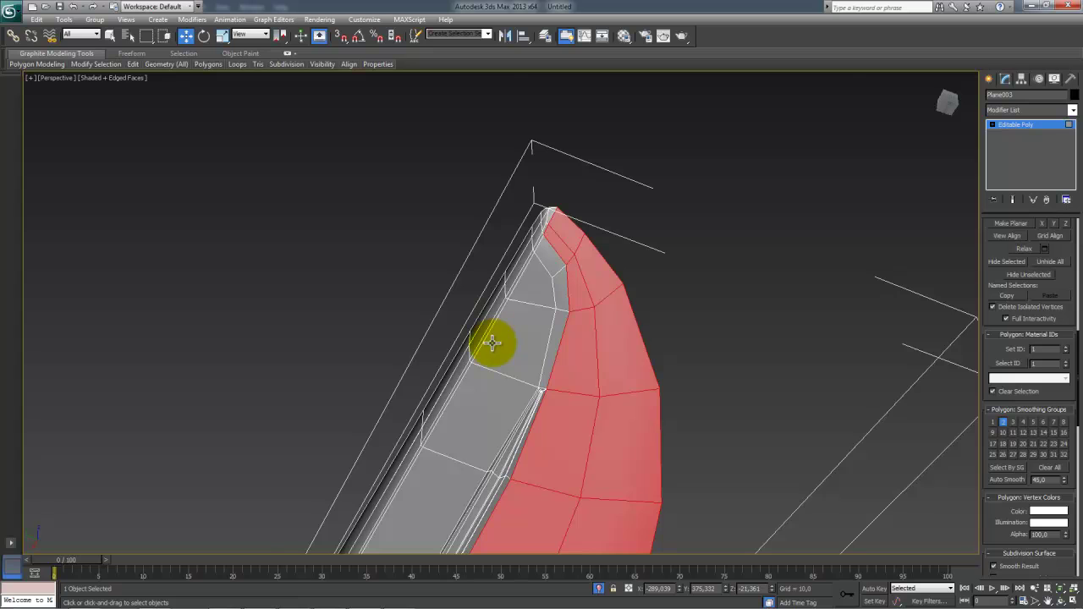
pyautogui.scroll(3, 493, 343)
pyautogui.scroll(-3, 622, 327)
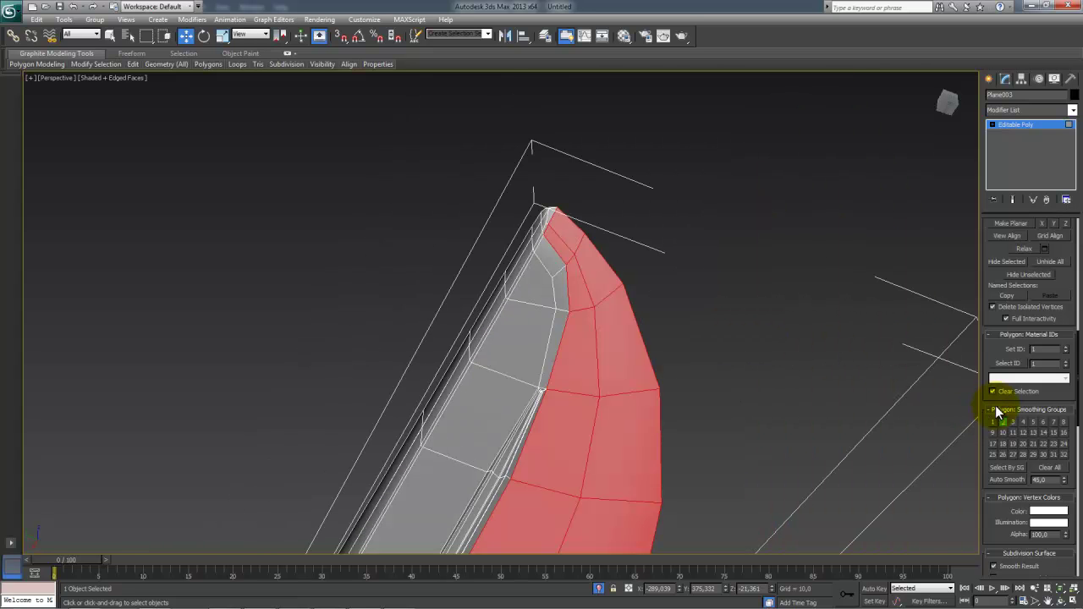
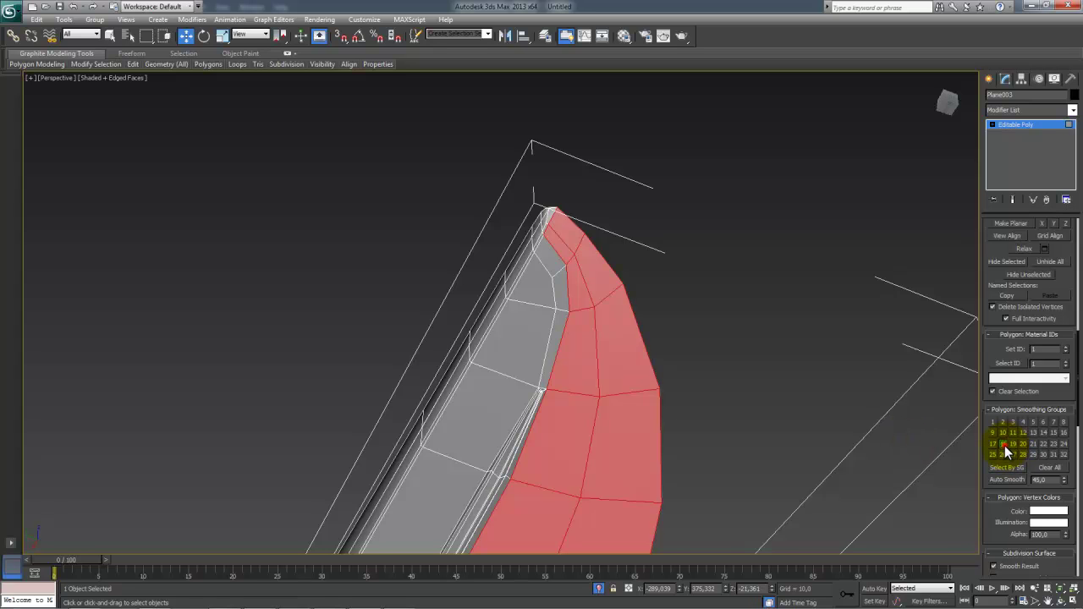
pyautogui.moveTo(714, 331); pyautogui.dragTo(682, 236, button='middle')
pyautogui.scroll(-4, 676, 298)
pyautogui.keyDown('alt'); pyautogui.moveTo(675, 298); pyautogui.dragTo(633, 308, button='middle'); pyautogui.keyUp('alt')
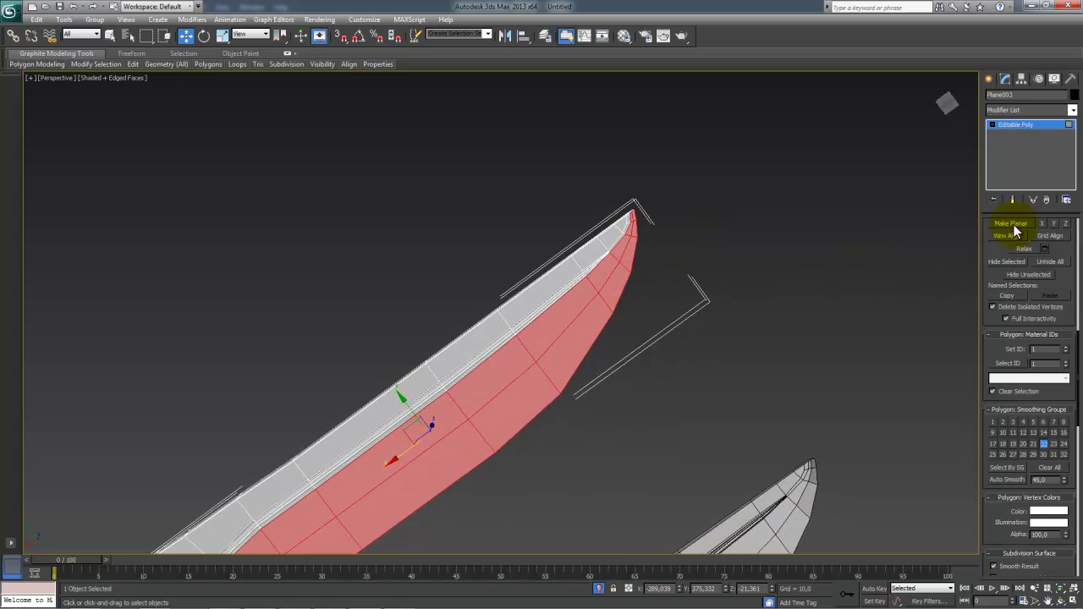
# Step: Leave polygon editing and add a MeshSmooth modifier that separates the surface by smoothing groups
pyautogui.click(995, 126)
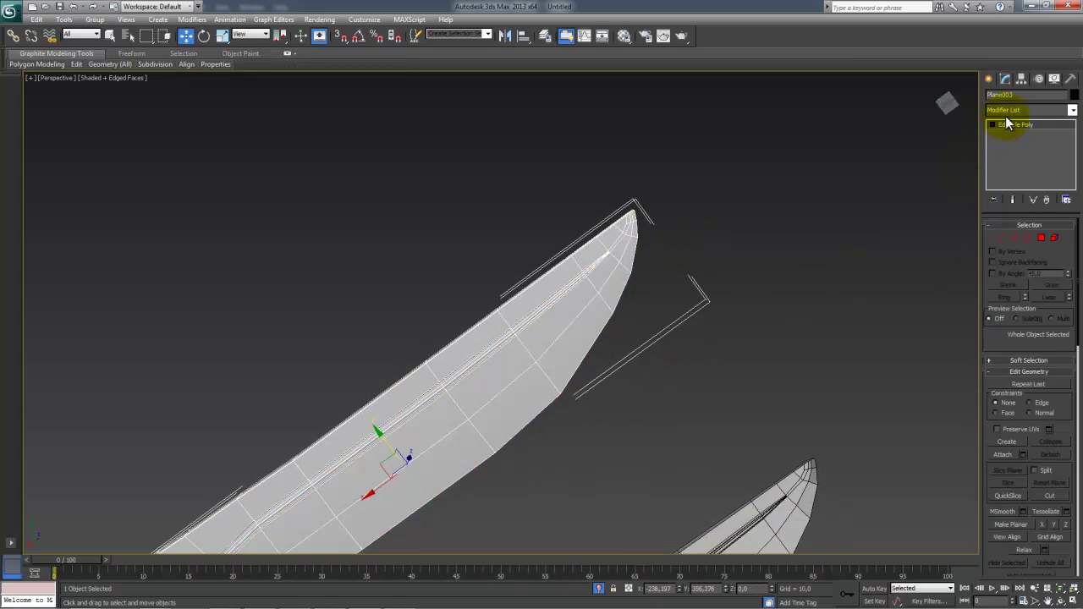
pyautogui.click(1025, 110)
pyautogui.scroll(-6, 1032, 283)
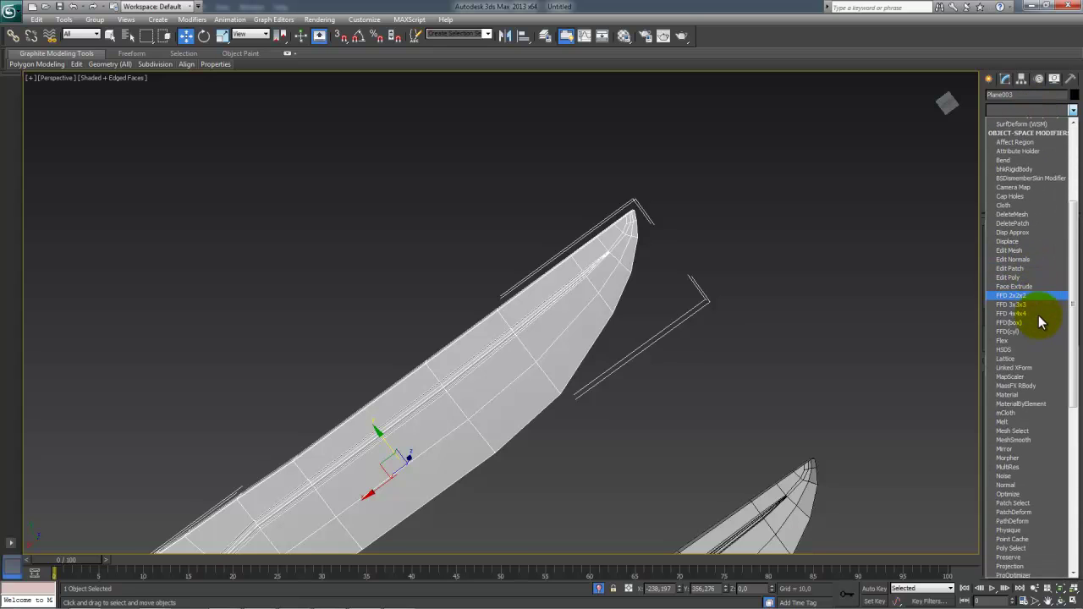
pyautogui.click(1028, 428)
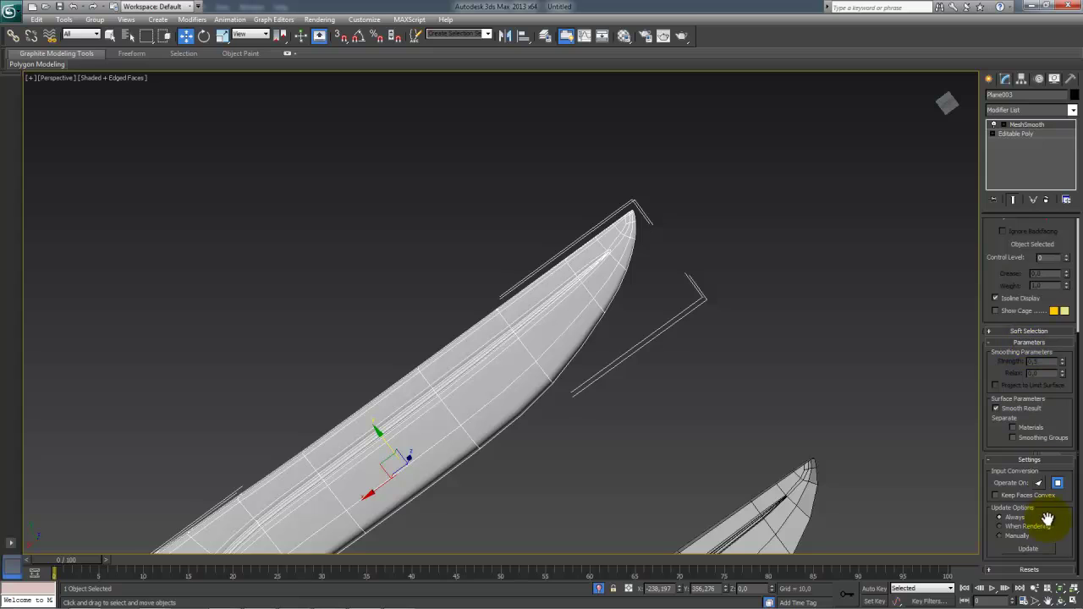
pyautogui.moveTo(1060, 514); pyautogui.dragTo(1039, 313)
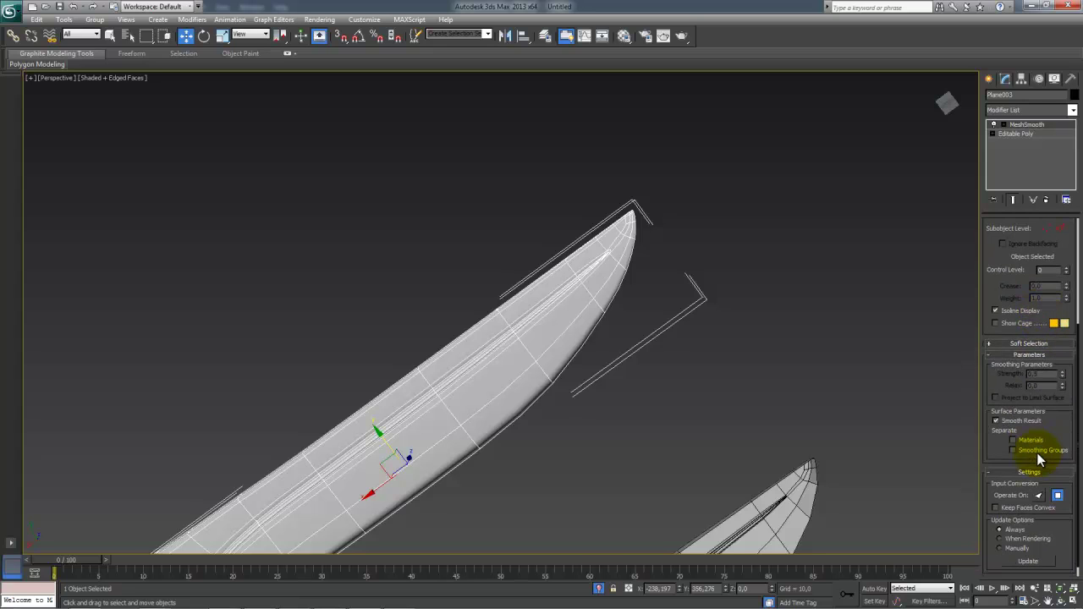
pyautogui.click(1014, 451)
# Step: Deselect the panel, hide the edged faces and switch the viewport to Realistic shading
pyautogui.keyDown('alt'); pyautogui.moveTo(780, 359); pyautogui.dragTo(579, 364, button='middle'); pyautogui.keyUp('alt')
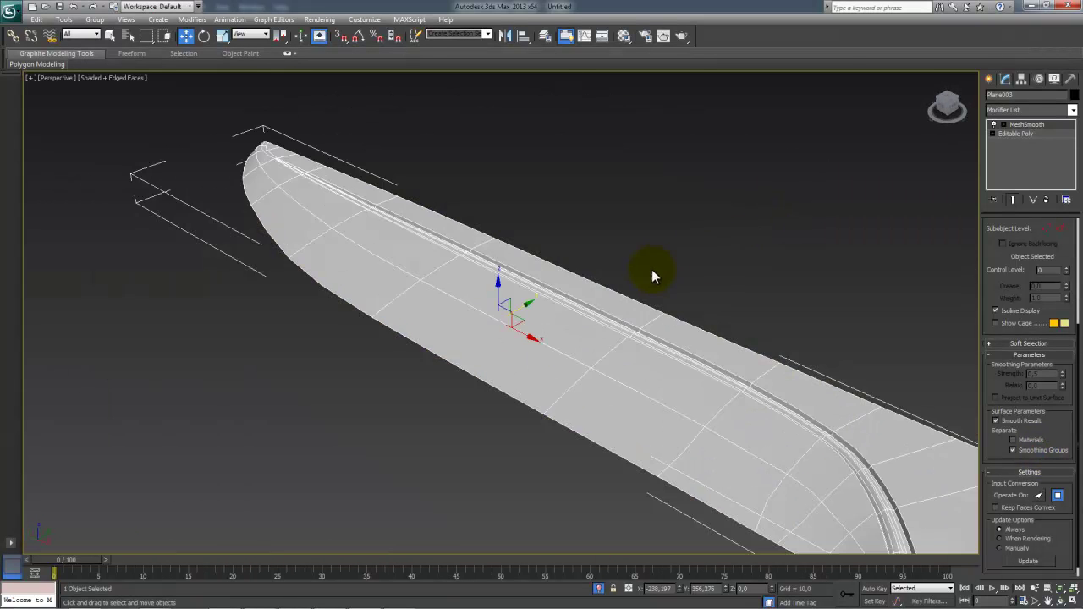
pyautogui.moveTo(652, 269); pyautogui.dragTo(589, 288, button='middle')
pyautogui.click(731, 342)
pyautogui.moveTo(564, 362)
pyautogui.keyDown('alt'); pyautogui.mouseDown(button='middle')
pyautogui.moveTo(562, 375)
pyautogui.moveTo(643, 359)
pyautogui.moveTo(632, 365)
pyautogui.mouseUp(button='middle'); pyautogui.keyUp('alt')
pyautogui.press('F4')
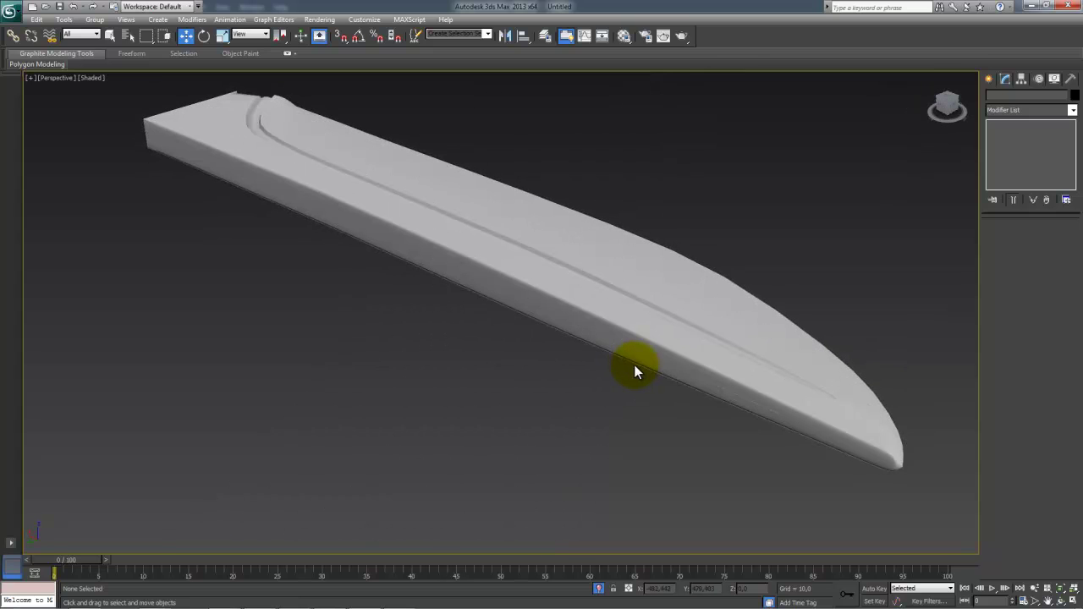
pyautogui.click(78, 78)
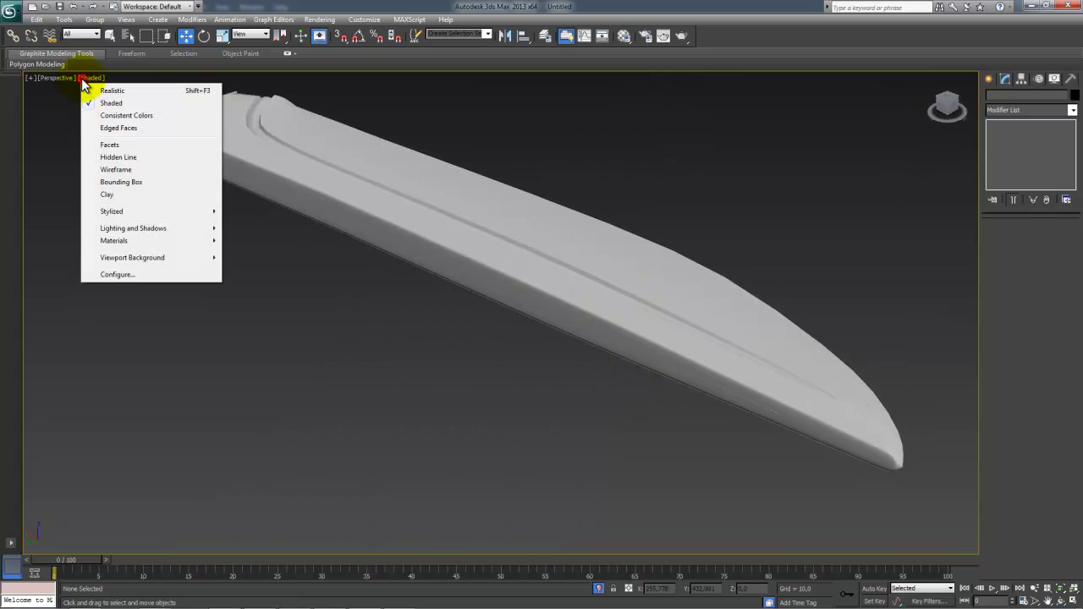
pyautogui.click(92, 91)
# Step: Examine the smoothed panel's wide end, groove and side wall from several angles and select the panel again
pyautogui.moveTo(462, 257)
pyautogui.keyDown('alt'); pyautogui.mouseDown(button='middle')
pyautogui.moveTo(491, 313)
pyautogui.moveTo(426, 314)
pyautogui.moveTo(384, 353)
pyautogui.moveTo(540, 314)
pyautogui.moveTo(551, 331)
pyautogui.moveTo(535, 363)
pyautogui.moveTo(612, 288)
pyautogui.moveTo(675, 198)
pyautogui.moveTo(728, 185)
pyautogui.mouseUp(button='middle'); pyautogui.keyUp('alt')
pyautogui.moveTo(415, 266); pyautogui.dragTo(290, 245, button='middle')
pyautogui.scroll(5, 469, 320)
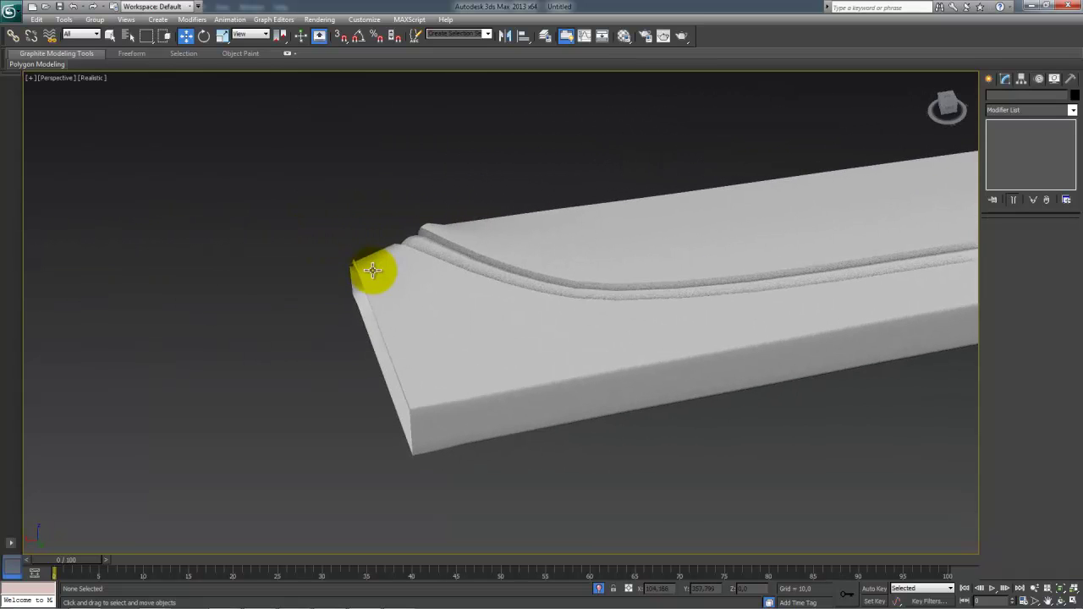
pyautogui.keyDown('alt'); pyautogui.moveTo(365, 271); pyautogui.dragTo(535, 320, button='middle'); pyautogui.keyUp('alt')
pyautogui.keyDown('alt'); pyautogui.moveTo(386, 325); pyautogui.dragTo(354, 319, button='middle'); pyautogui.keyUp('alt')
pyautogui.keyDown('alt'); pyautogui.moveTo(496, 273); pyautogui.dragTo(356, 307, button='middle'); pyautogui.keyUp('alt')
pyautogui.moveTo(503, 394); pyautogui.dragTo(322, 257, button='middle')
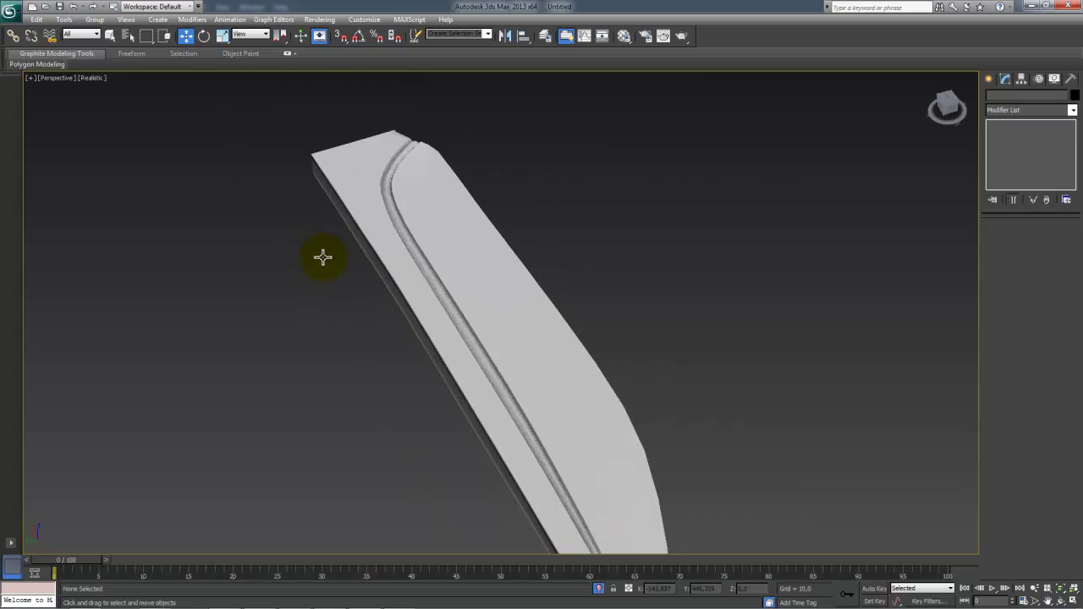
pyautogui.click(451, 272)
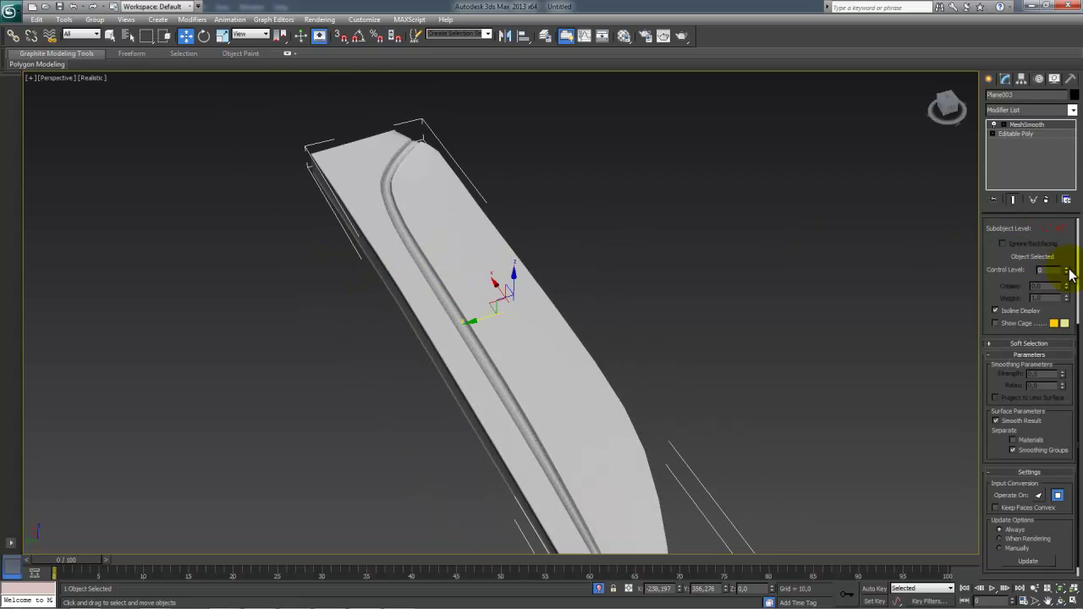
# Step: Set the MeshSmooth iterations to 2 and display edged faces to inspect the mesh around the groove's pointed end
pyautogui.moveTo(1001, 254); pyautogui.dragTo(973, 571)
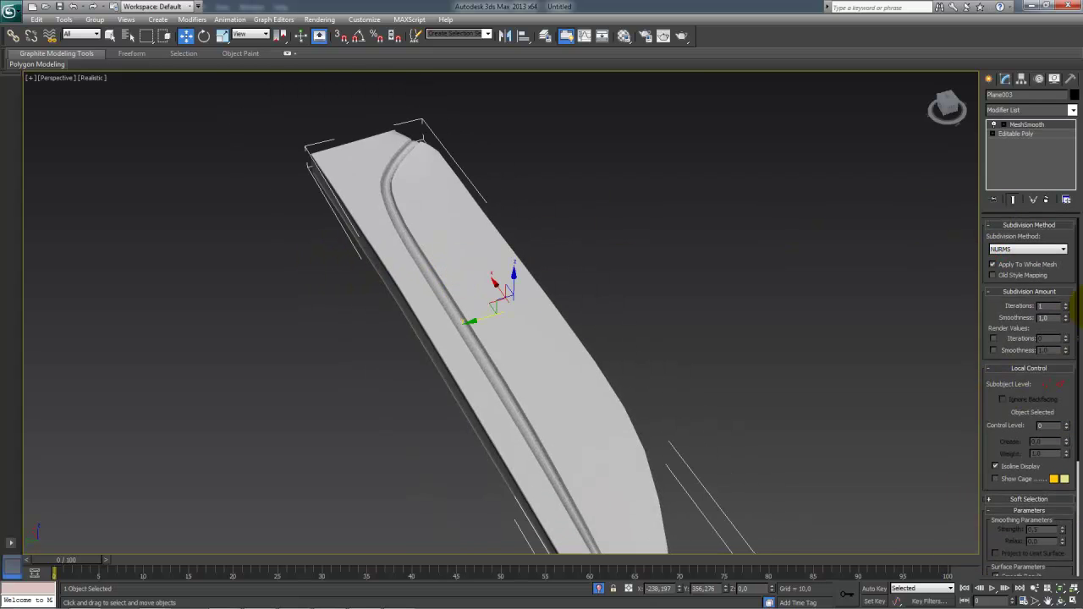
pyautogui.keyDown('alt'); pyautogui.moveTo(707, 350); pyautogui.dragTo(636, 296, button='middle'); pyautogui.keyUp('alt')
pyautogui.press('F4')
pyautogui.keyDown('alt'); pyautogui.moveTo(638, 348); pyautogui.dragTo(687, 268, button='middle'); pyautogui.keyUp('alt')
pyautogui.scroll(5, 687, 267)
pyautogui.moveTo(595, 363); pyautogui.dragTo(605, 276, button='middle')
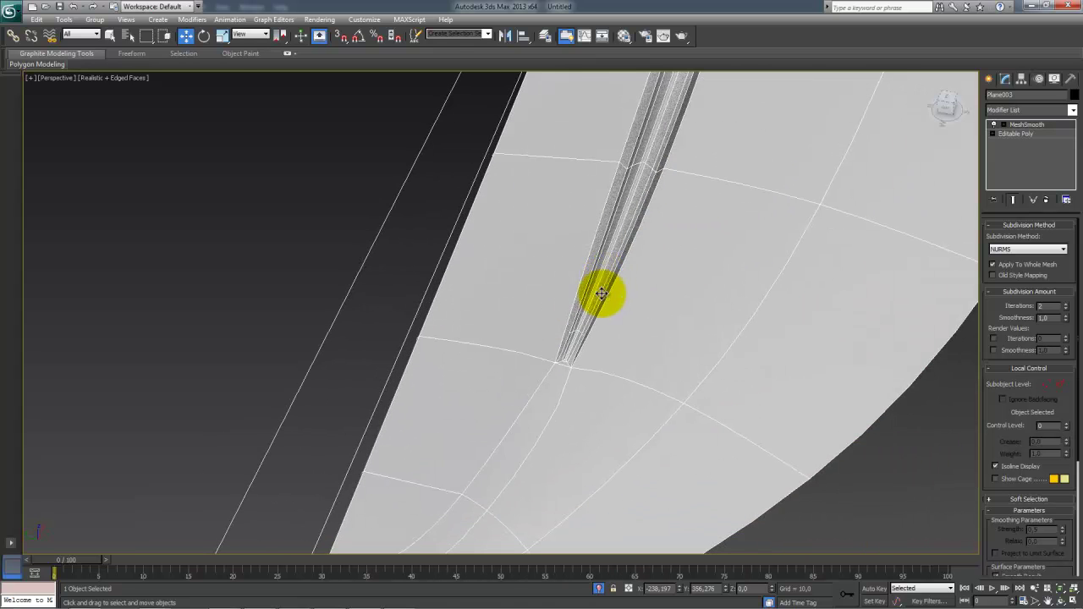
# Step: Deselect the panel, hide the edged faces and examine the smoothed surface around the groove and pointed tip
pyautogui.scroll(-3, 606, 276)
pyautogui.click(142, 138)
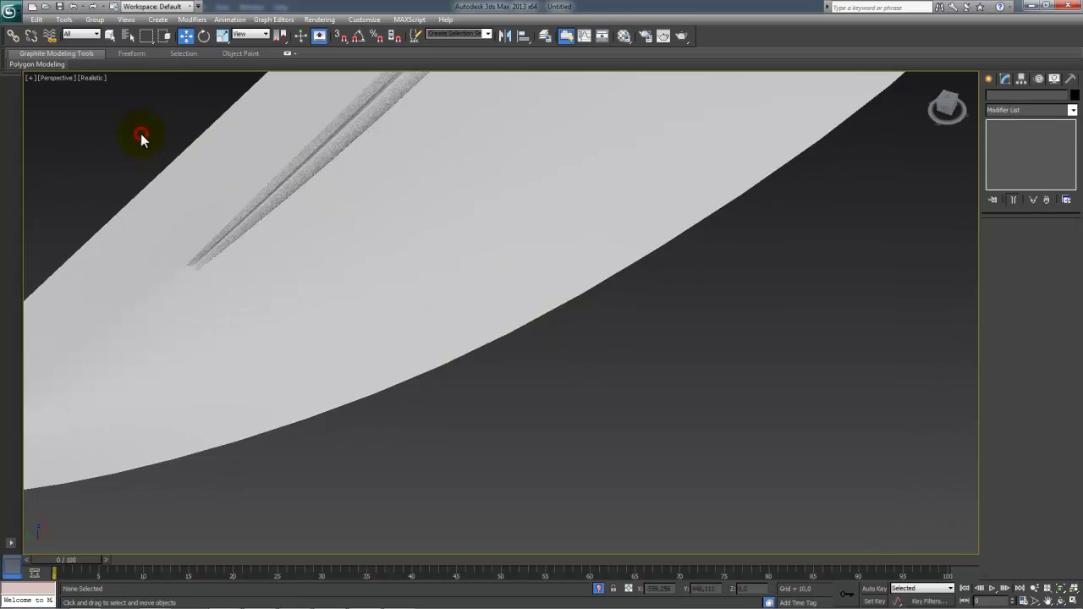
pyautogui.moveTo(182, 169); pyautogui.dragTo(255, 201, button='middle')
pyautogui.scroll(-4, 259, 203)
pyautogui.keyDown('alt'); pyautogui.moveTo(476, 255); pyautogui.dragTo(329, 275, button='middle'); pyautogui.keyUp('alt')
pyautogui.scroll(-3, 568, 220)
pyautogui.scroll(5, 572, 223)
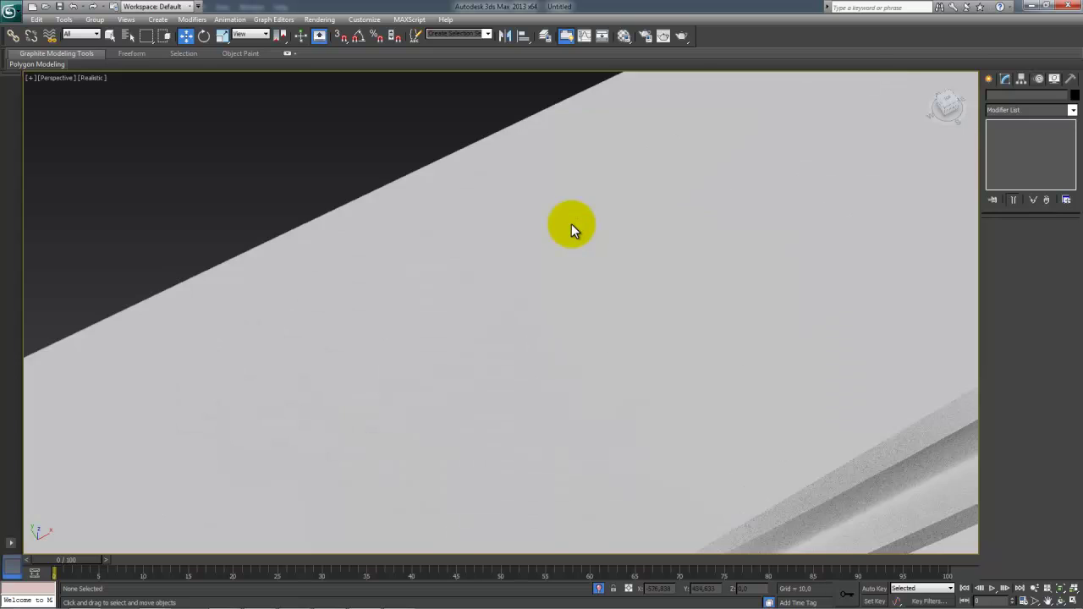
pyautogui.scroll(-4, 568, 230)
pyautogui.moveTo(571, 320); pyautogui.dragTo(551, 288, button='middle')
pyautogui.scroll(-4, 548, 285)
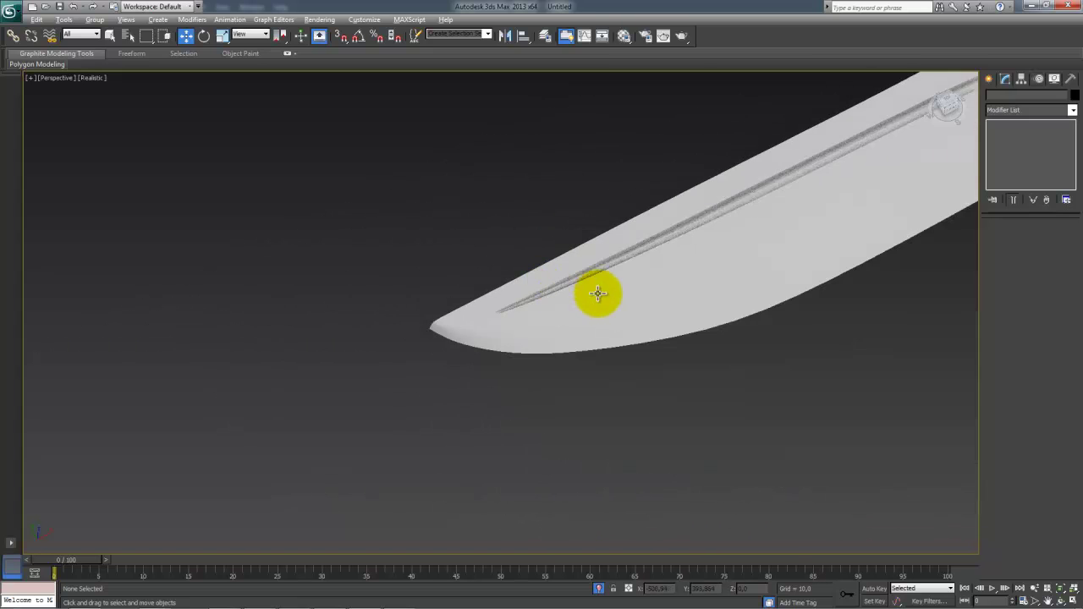
pyautogui.keyDown('alt'); pyautogui.moveTo(617, 292); pyautogui.dragTo(576, 297, button='middle'); pyautogui.keyUp('alt')
# Step: Set the panel's MeshSmooth iterations to 1 and convert it to an editable poly
pyautogui.click(576, 297)
pyautogui.rightClick(726, 325)
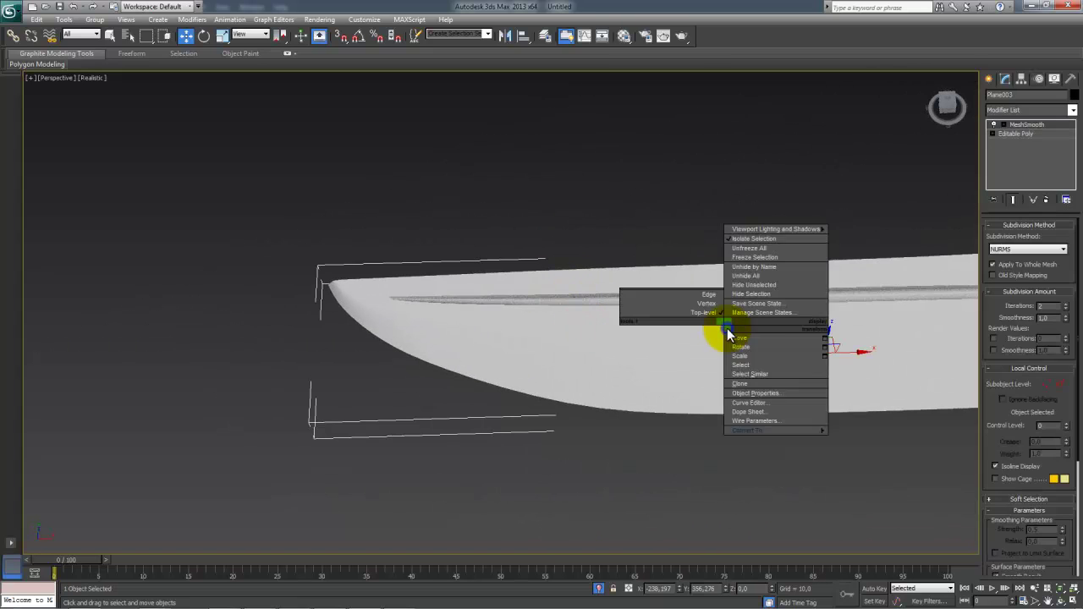
pyautogui.click(1067, 310)
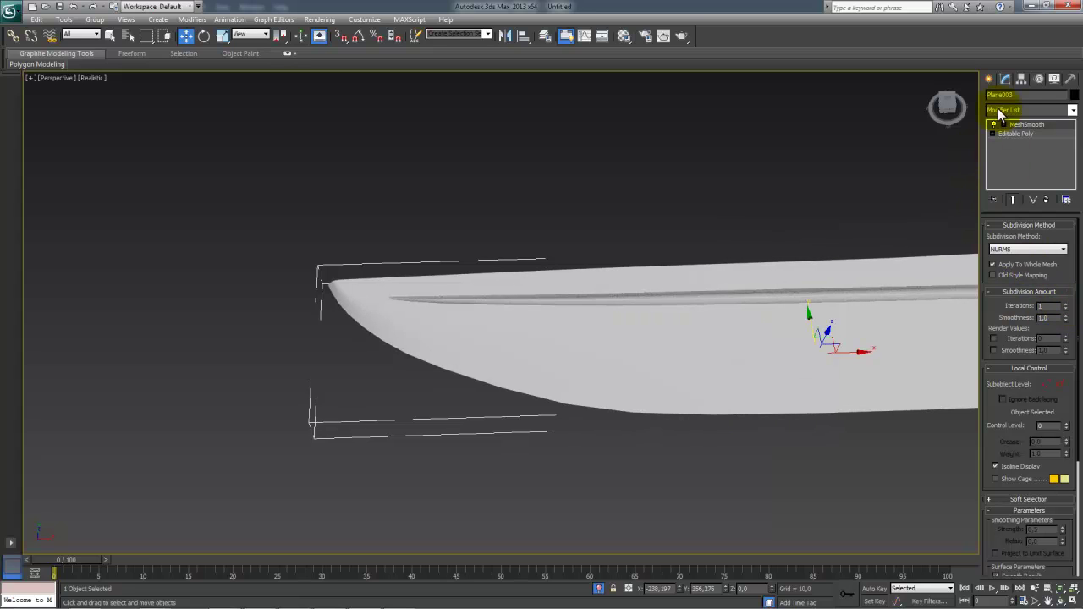
pyautogui.rightClick(775, 267)
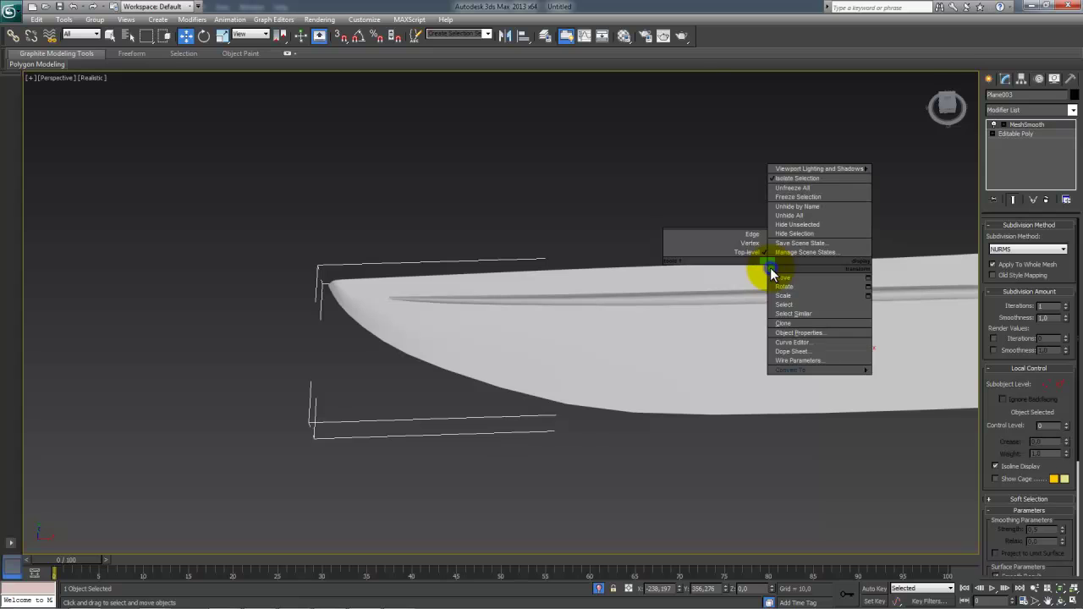
pyautogui.moveTo(837, 370)
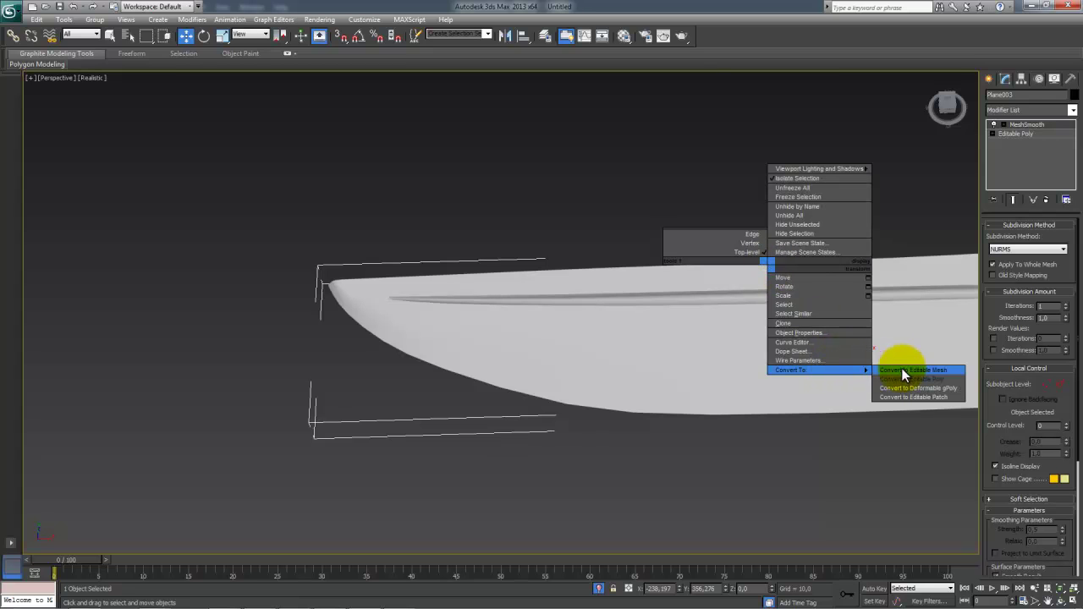
pyautogui.click(948, 379)
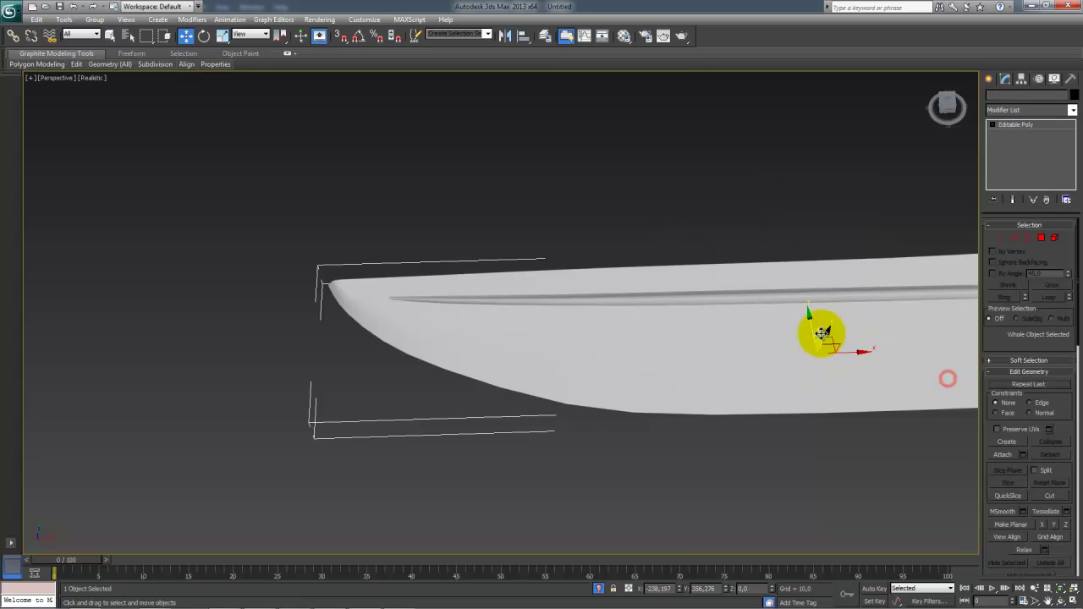
# Step: Display the edged faces and examine the converted mesh at the panel's wide end and groove
pyautogui.press('z')
pyautogui.click(662, 364)
pyautogui.press('F4')
pyautogui.moveTo(479, 257)
pyautogui.mouseDown(button='middle')
pyautogui.moveTo(542, 295)
pyautogui.moveTo(597, 305)
pyautogui.moveTo(484, 288)
pyautogui.mouseUp(button='middle')
pyautogui.scroll(3, 472, 286)
pyautogui.keyDown('alt'); pyautogui.moveTo(619, 283); pyautogui.dragTo(567, 336, button='middle'); pyautogui.keyUp('alt')
pyautogui.moveTo(672, 316); pyautogui.dragTo(561, 312, button='middle')
pyautogui.scroll(3, 562, 312)
pyautogui.moveTo(626, 315); pyautogui.dragTo(509, 299, button='middle')
pyautogui.click(444, 290)
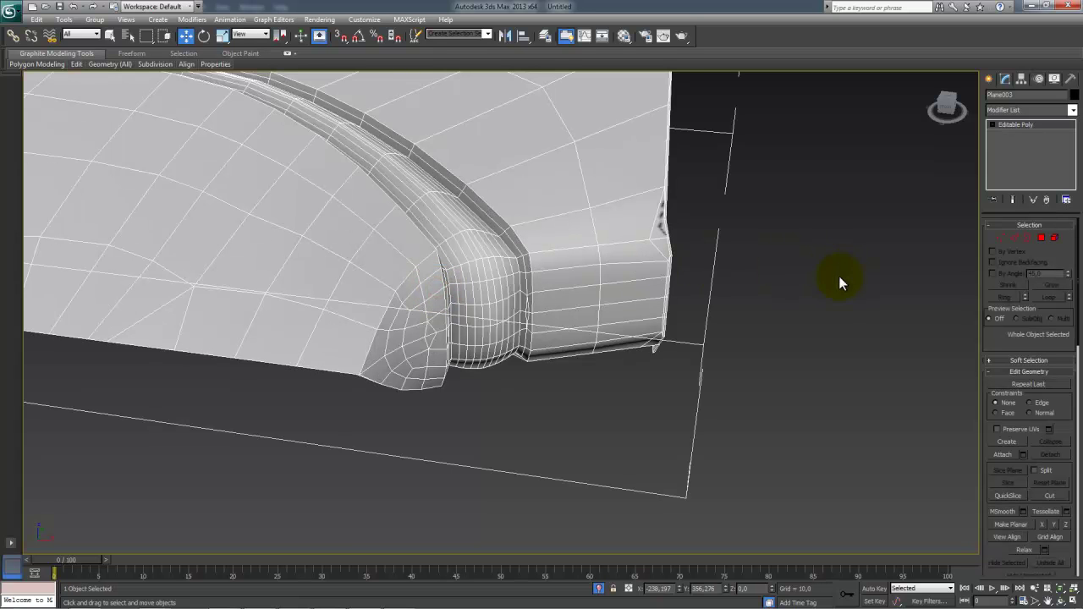
pyautogui.moveTo(596, 279); pyautogui.dragTo(618, 273, button='middle')
pyautogui.scroll(-3, 622, 274)
pyautogui.moveTo(400, 272)
pyautogui.mouseDown(button='middle')
pyautogui.moveTo(611, 296)
pyautogui.moveTo(414, 272)
pyautogui.mouseUp(button='middle')
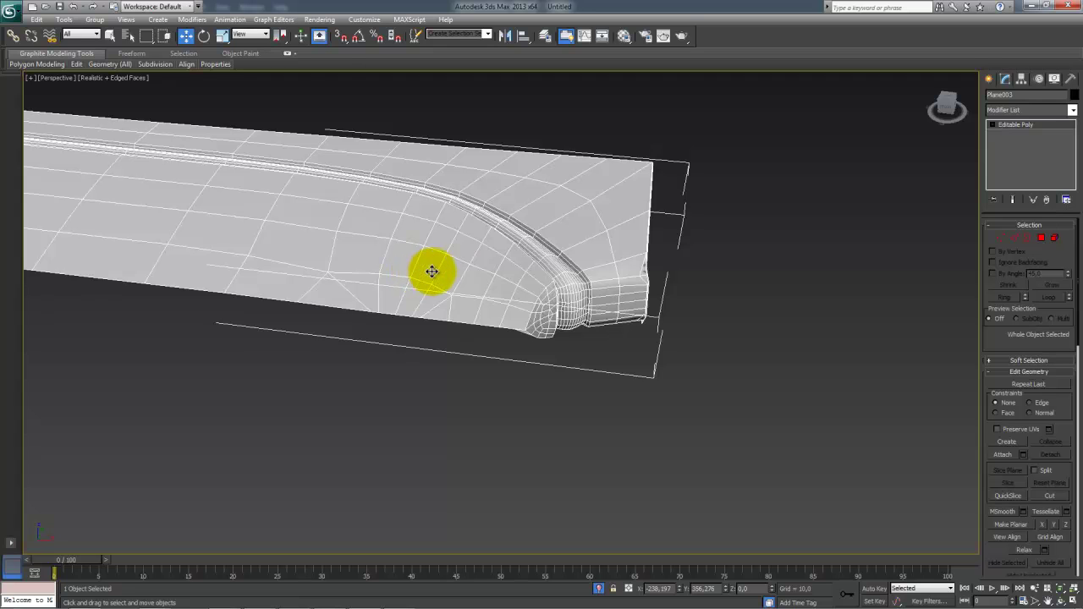
# Step: Select alternate crosswise edge loops from the wide end to the tip and remove them together with their vertices
pyautogui.press('2')
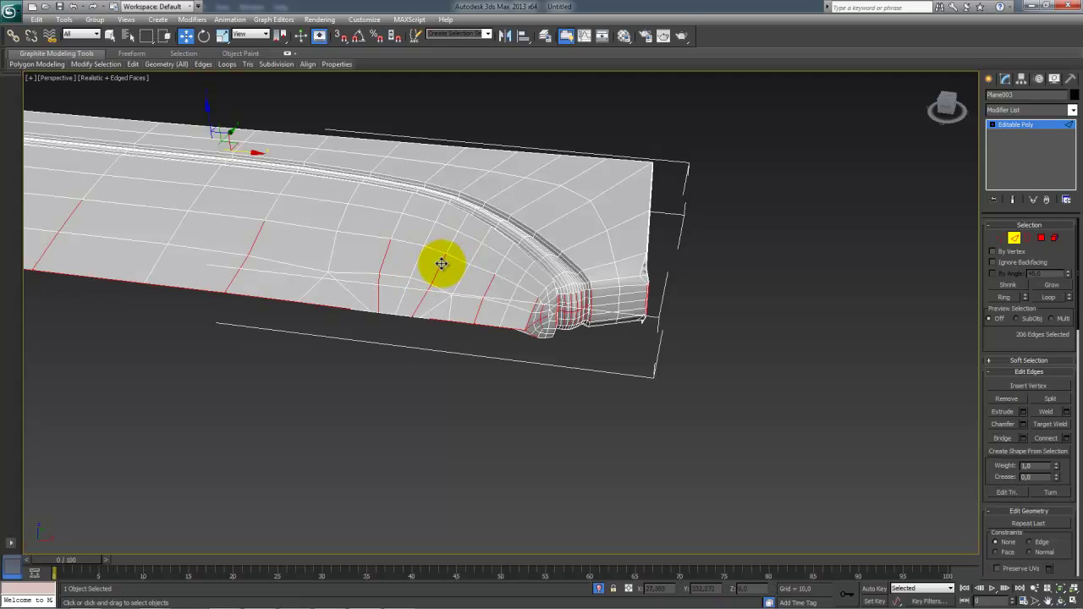
pyautogui.click(444, 265)
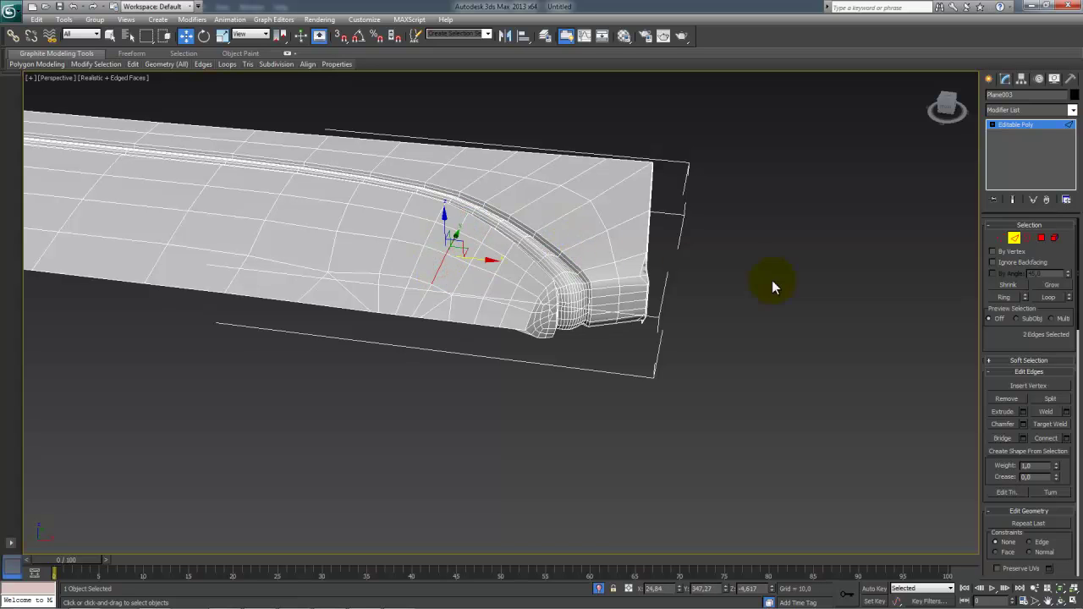
pyautogui.keyDown('alt'); pyautogui.moveTo(573, 265); pyautogui.dragTo(576, 279, button='middle'); pyautogui.keyUp('alt')
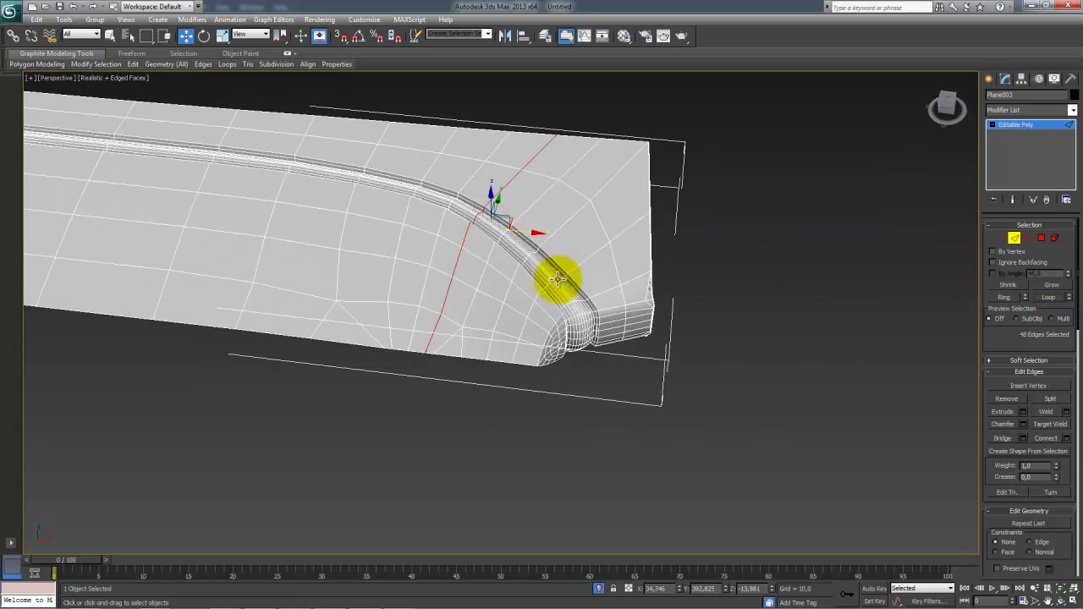
pyautogui.keyDown('ctrl'); pyautogui.click(390, 279); pyautogui.keyUp('ctrl')
pyautogui.keyDown('ctrl'); pyautogui.click(259, 256); pyautogui.keyUp('ctrl')
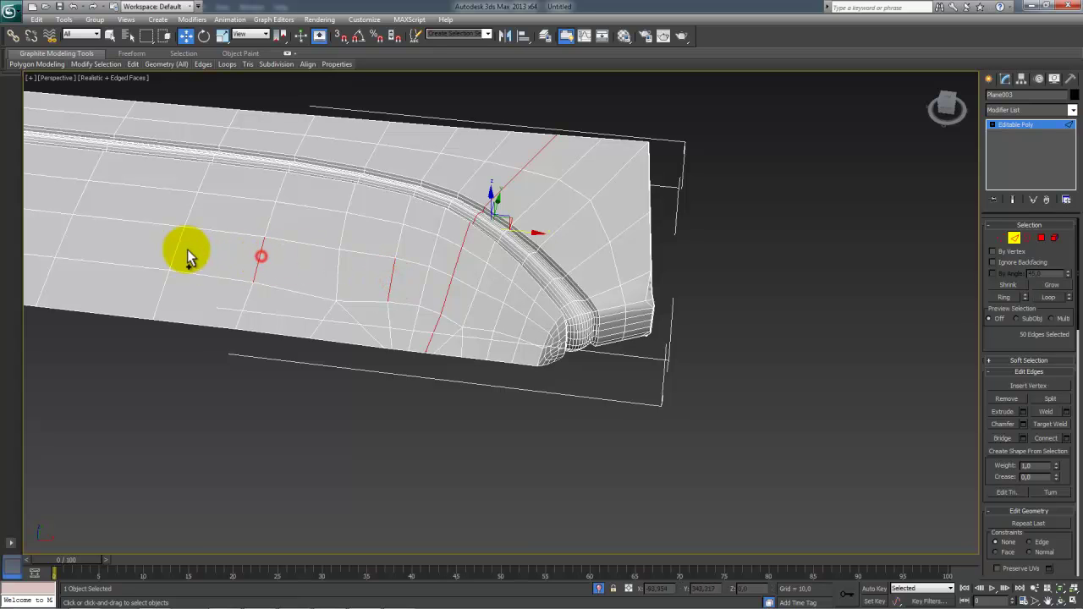
pyautogui.keyDown('ctrl'); pyautogui.click(176, 244); pyautogui.keyUp('ctrl')
pyautogui.moveTo(176, 243); pyautogui.dragTo(498, 282, button='middle')
pyautogui.keyDown('ctrl'); pyautogui.click(399, 277); pyautogui.keyUp('ctrl')
pyautogui.moveTo(249, 247); pyautogui.dragTo(444, 284, button='middle')
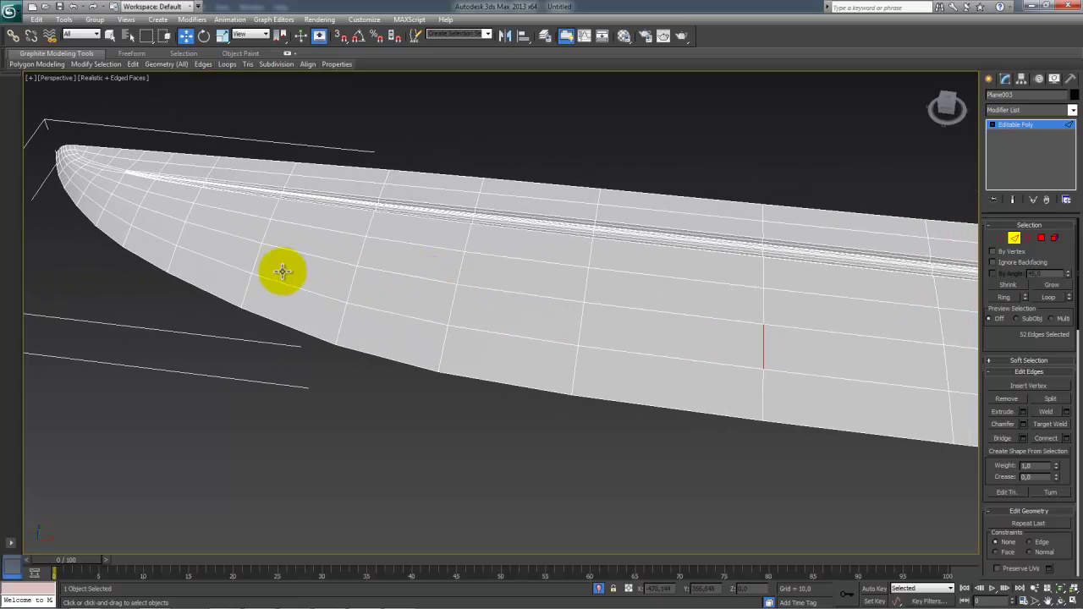
pyautogui.moveTo(135, 212); pyautogui.dragTo(267, 276, button='middle')
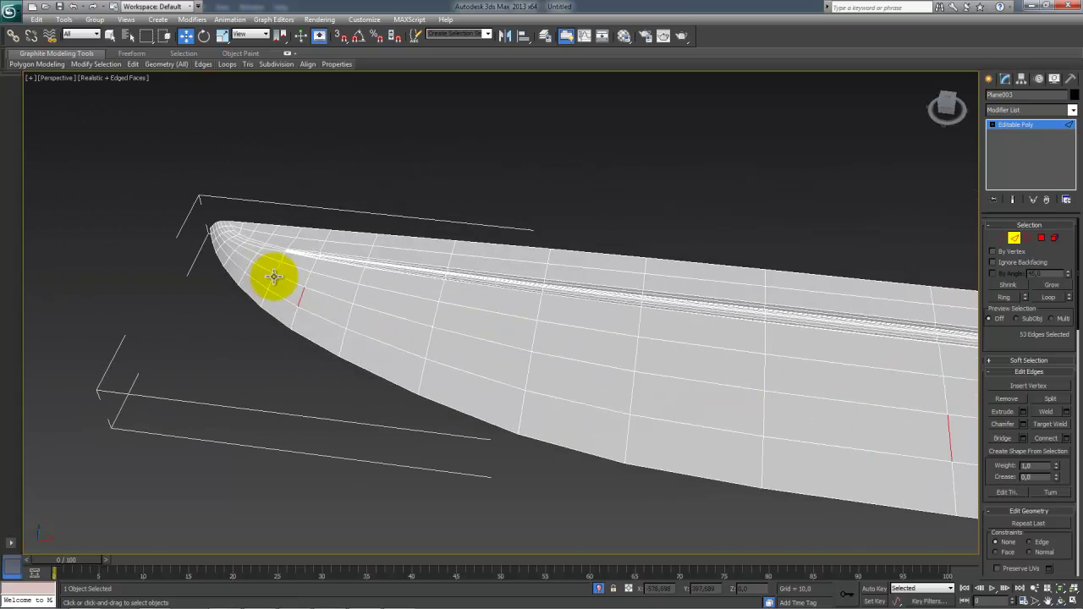
pyautogui.keyDown('ctrl'); pyautogui.click(248, 270); pyautogui.keyUp('ctrl')
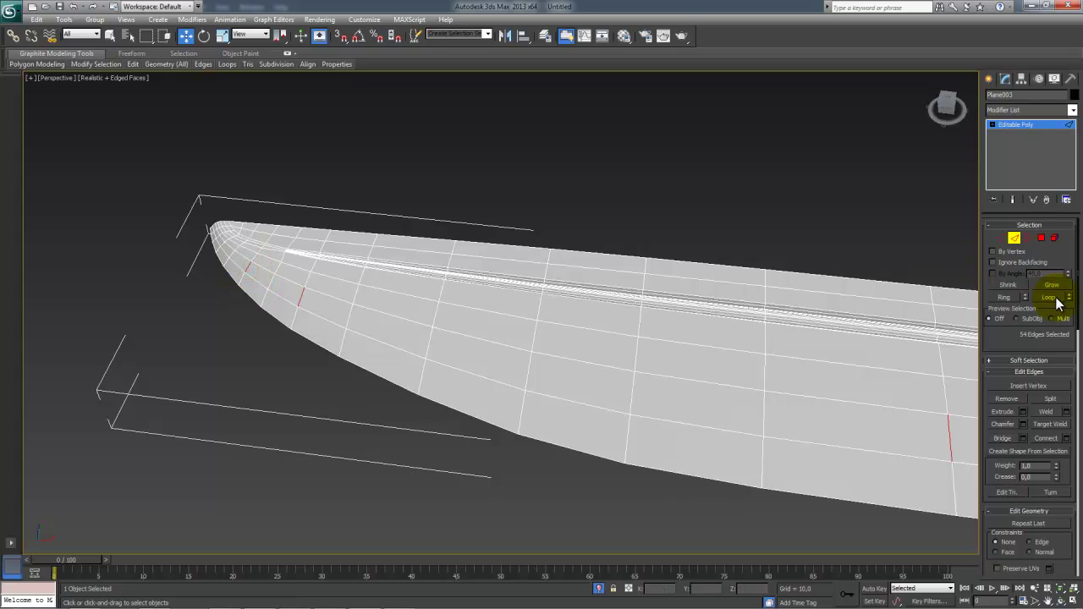
pyautogui.hotkey('ctrl', 'BackSpace')
# Step: Select surplus lengthwise edge loops on the broad face beside the groove and remove them together with their vertices
pyautogui.moveTo(733, 345); pyautogui.dragTo(492, 306, button='middle')
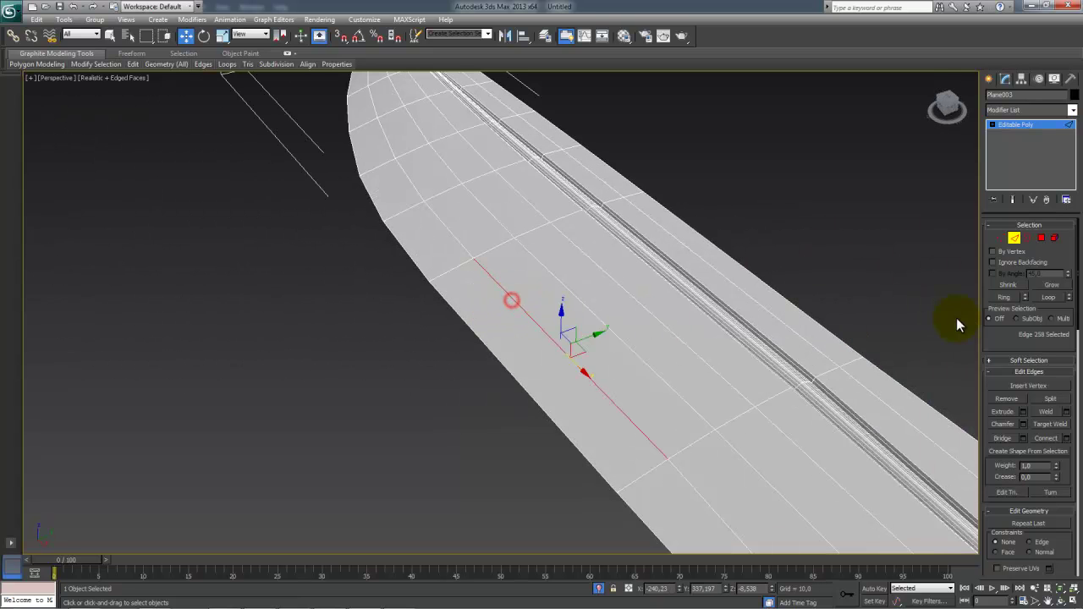
pyautogui.keyDown('alt'); pyautogui.moveTo(592, 334); pyautogui.dragTo(545, 259, button='middle'); pyautogui.keyUp('alt')
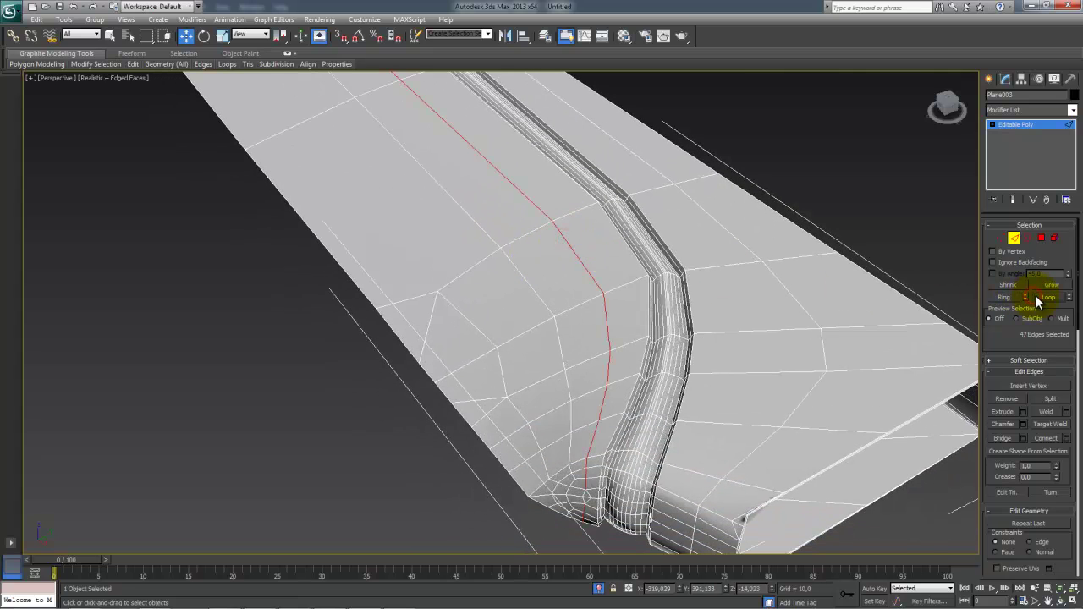
pyautogui.moveTo(640, 450); pyautogui.dragTo(619, 412, button='middle')
pyautogui.scroll(4, 630, 372)
pyautogui.scroll(-4, 631, 373)
pyautogui.moveTo(684, 363); pyautogui.dragTo(551, 442, button='middle')
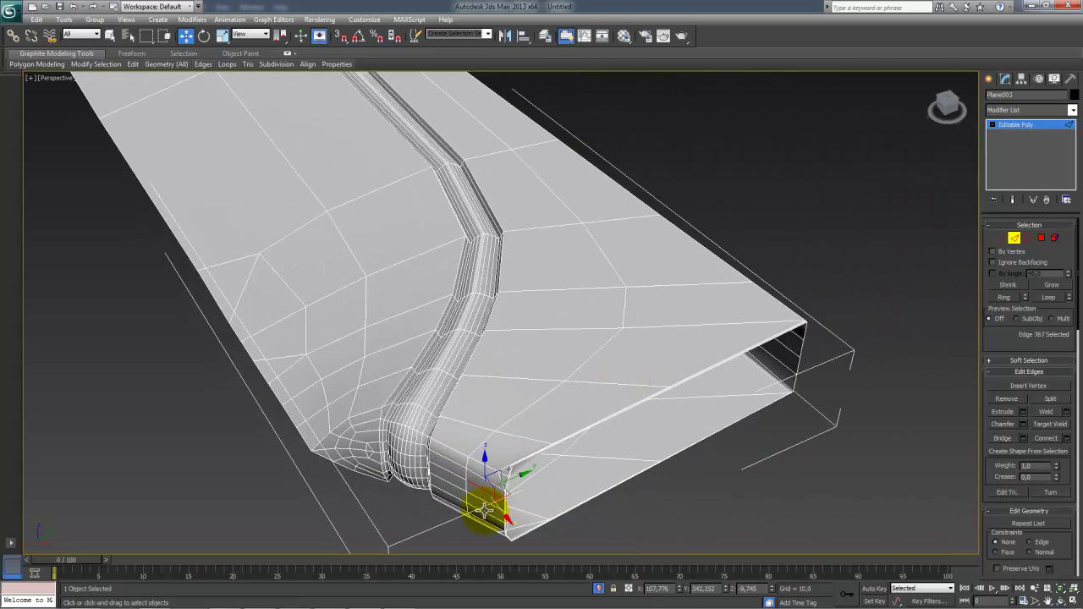
pyautogui.moveTo(512, 499); pyautogui.dragTo(556, 448, button='middle')
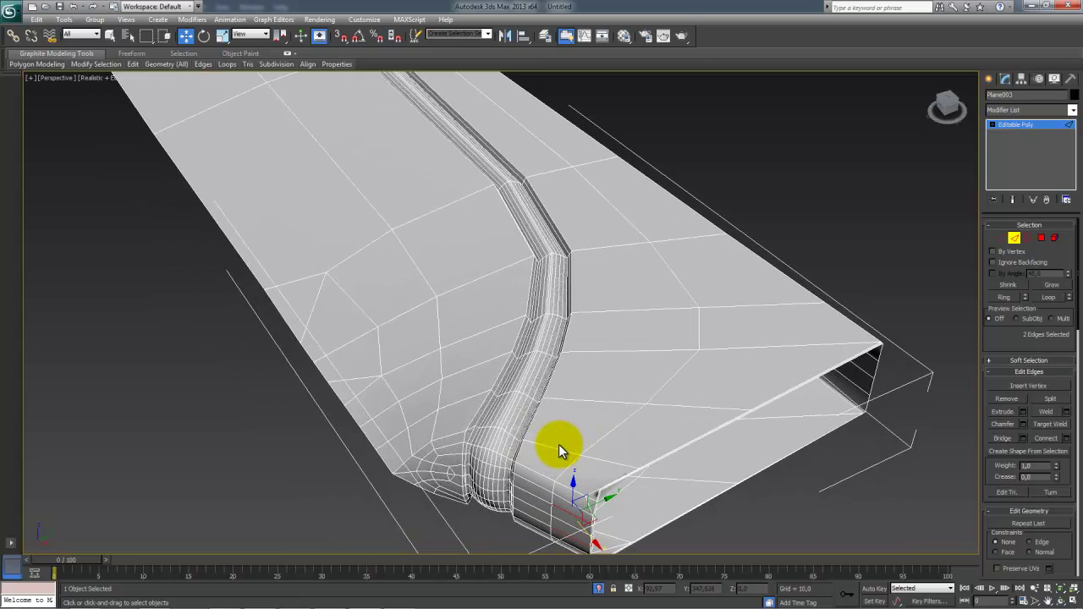
# Step: Examine the thinned mesh at the panel's wide end and around its pointed tip
pyautogui.keyDown('alt'); pyautogui.moveTo(397, 364); pyautogui.dragTo(439, 365, button='middle'); pyautogui.keyUp('alt')
pyautogui.scroll(4, 283, 442)
pyautogui.moveTo(283, 442); pyautogui.dragTo(412, 369, button='middle')
pyautogui.scroll(-5, 389, 369)
pyautogui.moveTo(328, 436); pyautogui.dragTo(482, 298, button='middle')
pyautogui.keyDown('alt'); pyautogui.moveTo(375, 331); pyautogui.dragTo(393, 282, button='middle'); pyautogui.keyUp('alt')
pyautogui.scroll(5, 433, 324)
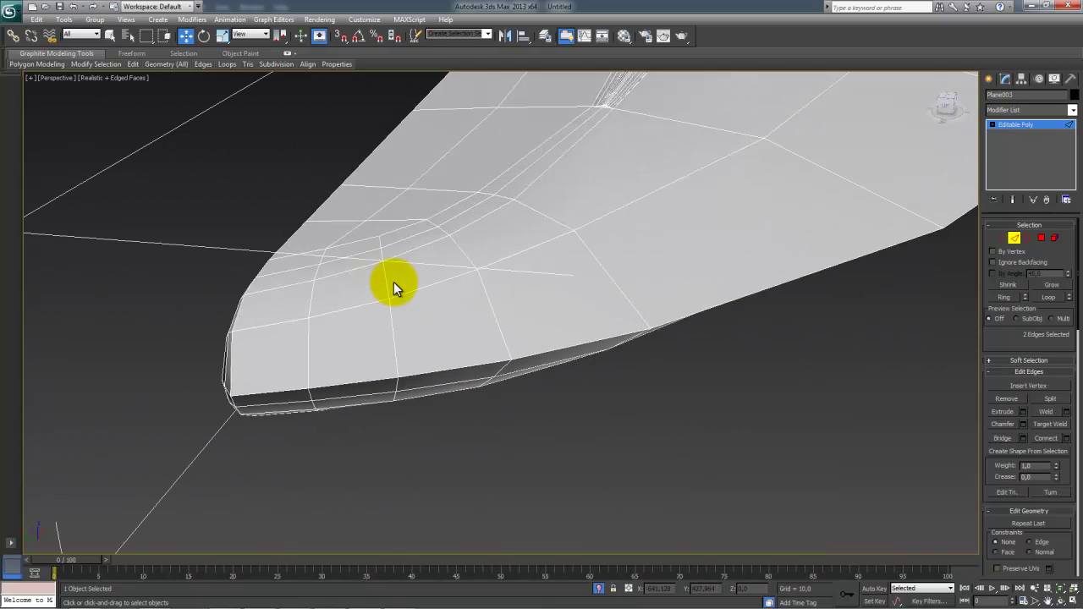
pyautogui.scroll(-5, 392, 287)
pyautogui.keyDown('alt'); pyautogui.moveTo(459, 338); pyautogui.dragTo(325, 322, button='middle'); pyautogui.keyUp('alt')
# Step: Bring back the hidden objects, leave edge editing and isolate the smoothed and original panels together for comparison
pyautogui.scroll(10, 324, 322)
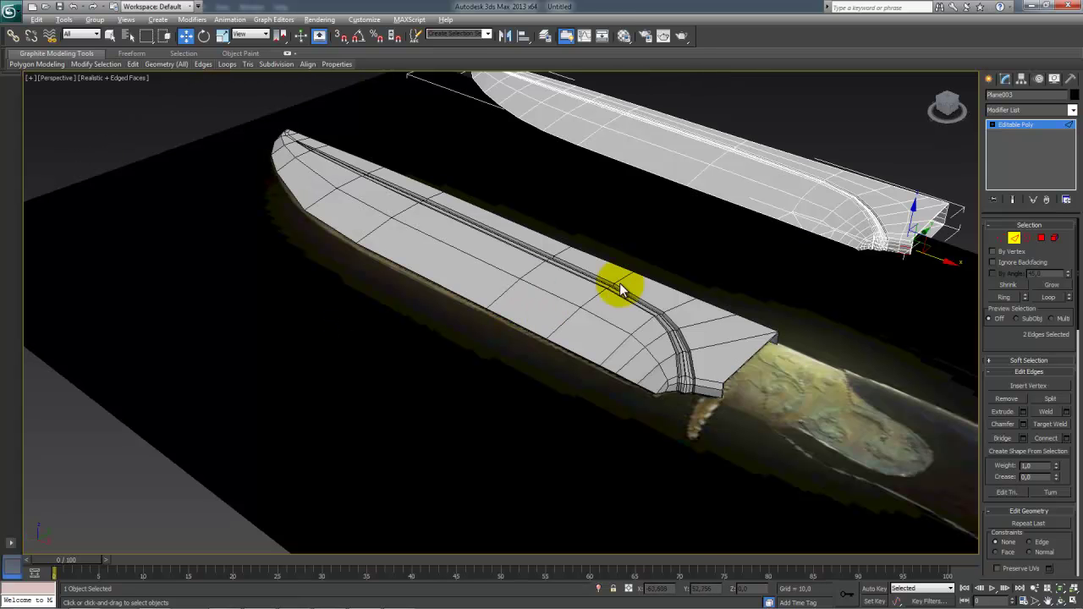
pyautogui.click(1015, 238)
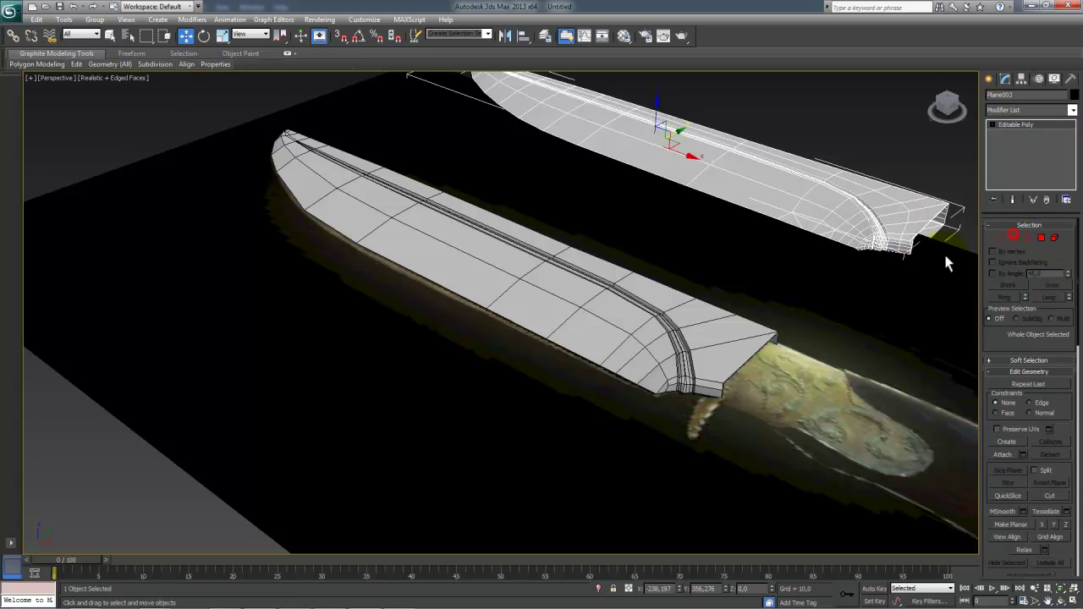
pyautogui.keyDown('ctrl'); pyautogui.click(701, 312); pyautogui.keyUp('ctrl')
pyautogui.hotkey('alt', 'q')
pyautogui.keyDown('alt'); pyautogui.moveTo(672, 311); pyautogui.dragTo(571, 292, button='middle'); pyautogui.keyUp('alt')
pyautogui.click(571, 292)
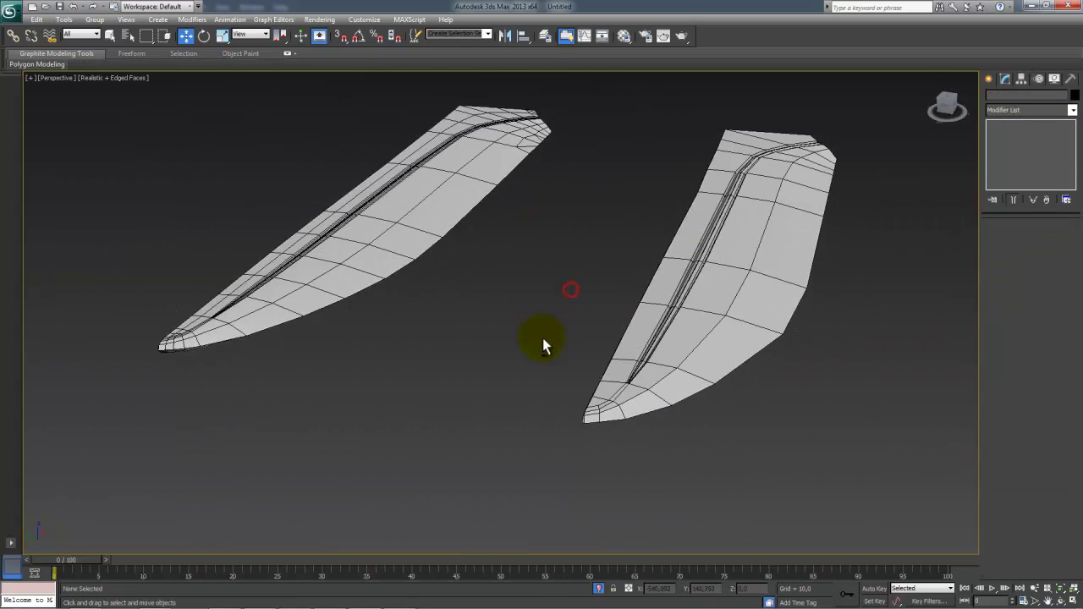
pyautogui.scroll(5, 546, 381)
pyautogui.scroll(-5, 546, 380)
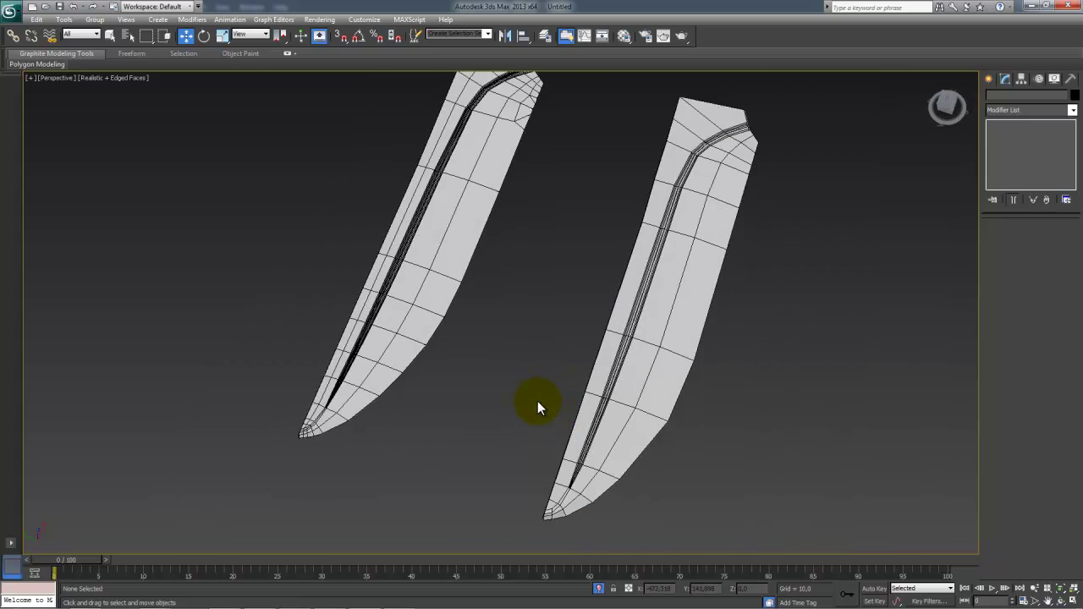
# Step: Try to remove a crosswise edge loop where the denser panel begins to taper toward its tip
pyautogui.click(427, 314)
pyautogui.press('2')
pyautogui.click(428, 313)
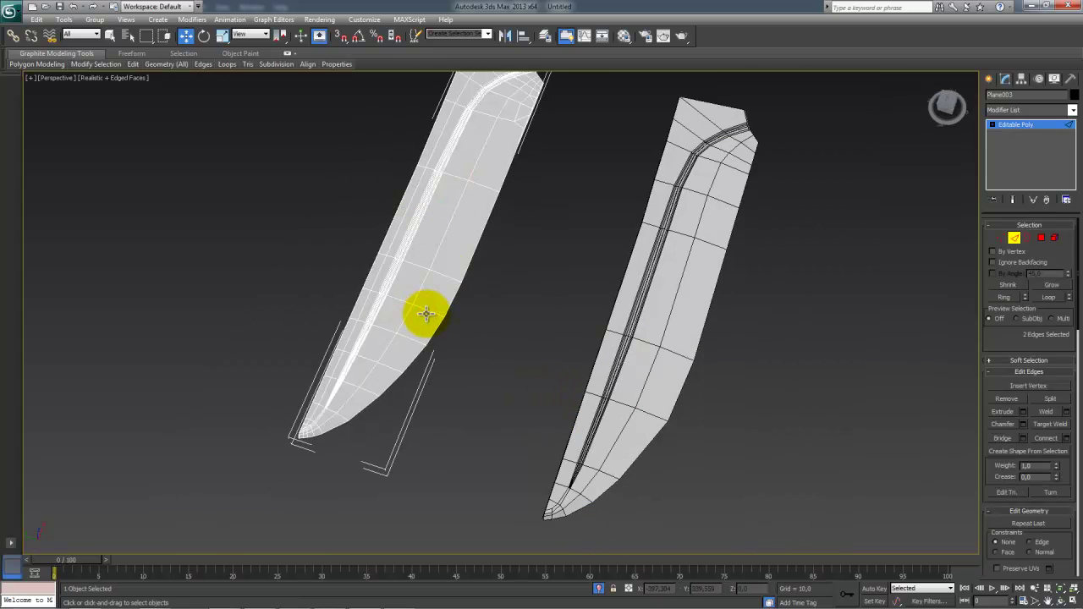
pyautogui.click(1052, 298)
pyautogui.hotkey('ctrl', 'BackSpace')
# Step: Undo the last edge loop removal and clear the edge selection
pyautogui.keyDown('alt'); pyautogui.moveTo(602, 385); pyautogui.dragTo(333, 325, button='middle'); pyautogui.keyUp('alt')
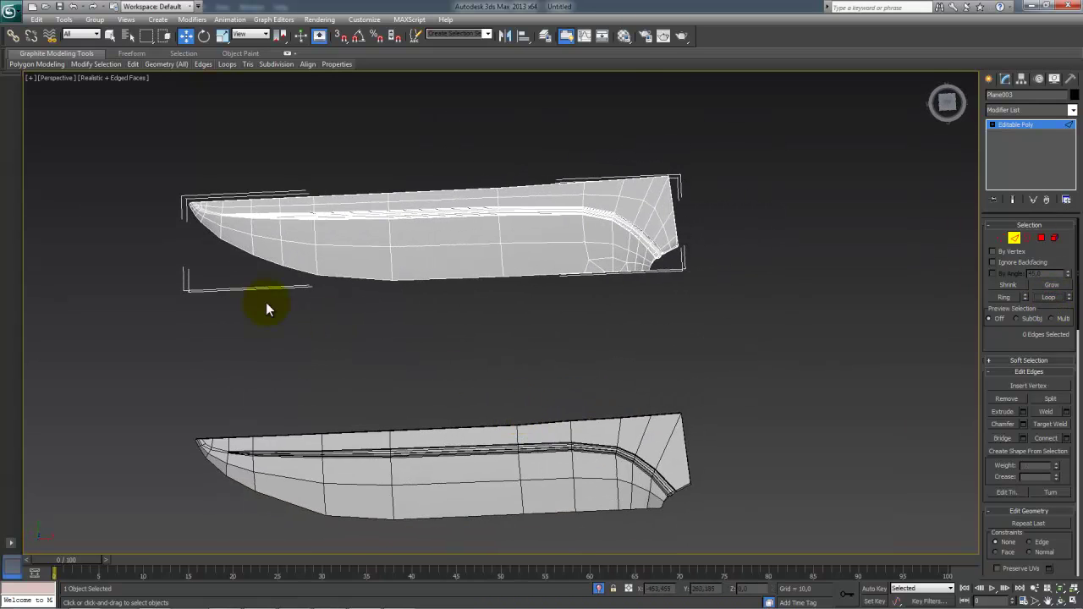
pyautogui.click(252, 242)
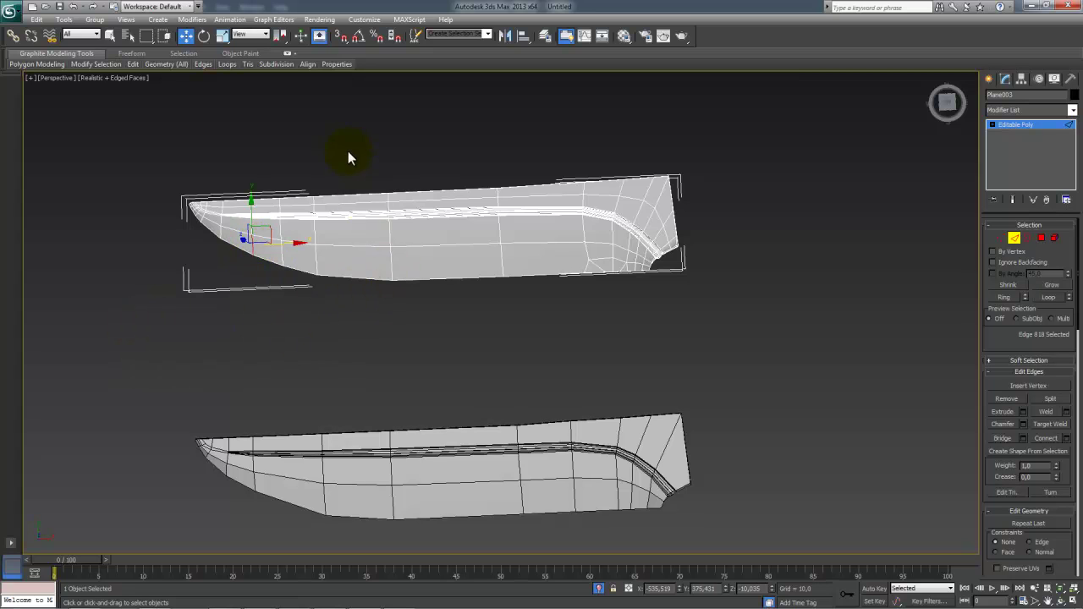
pyautogui.hotkey('alt', 'l')
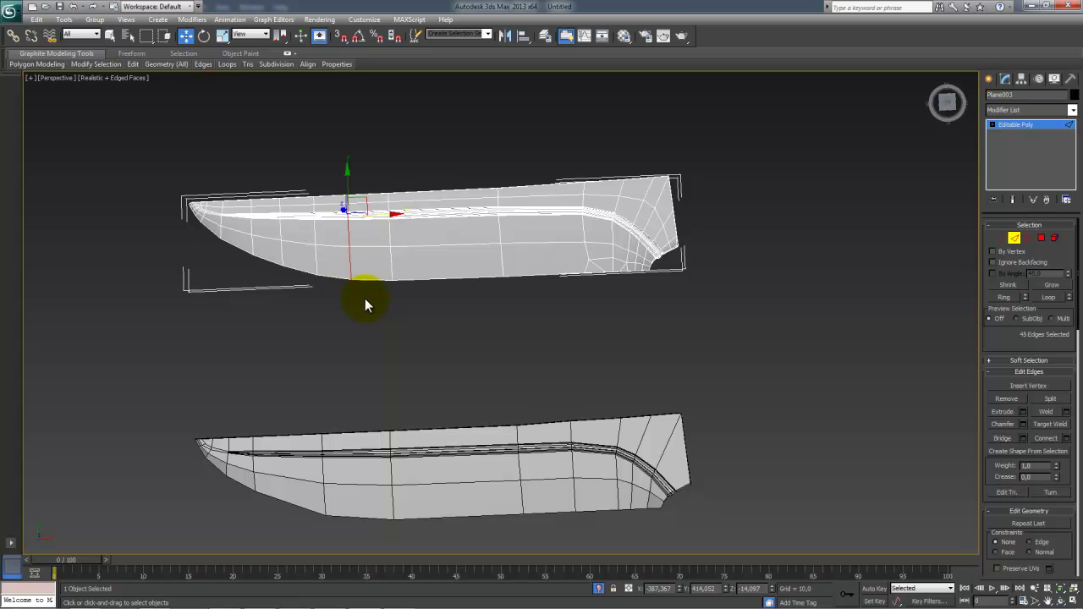
pyautogui.click(377, 307)
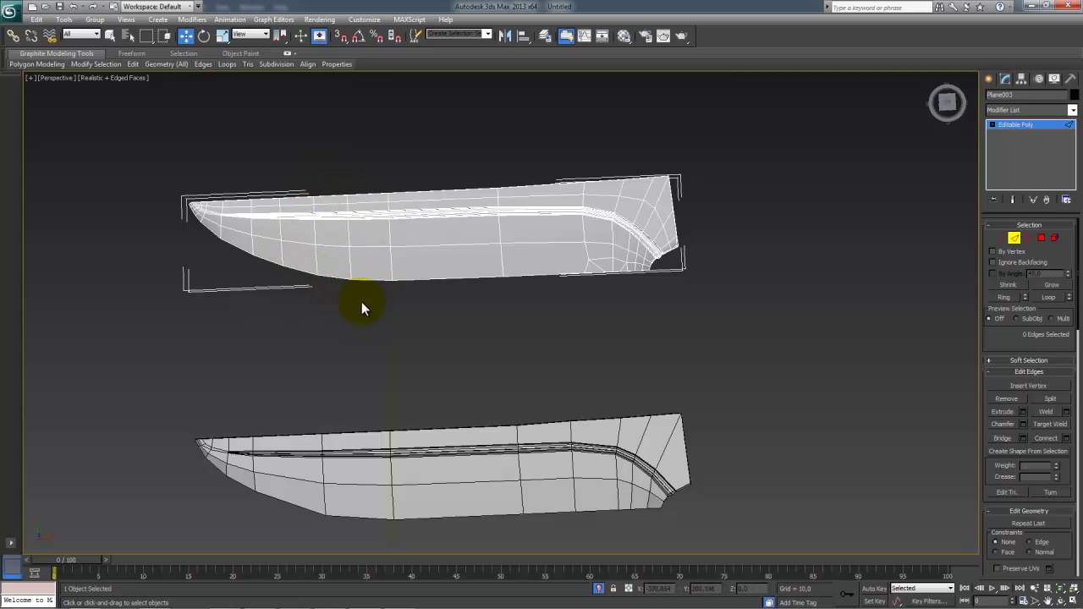
# Step: Select surplus crosswise edge loops in the denser panel's tapering front part and remove them with their vertices
pyautogui.click(350, 255)
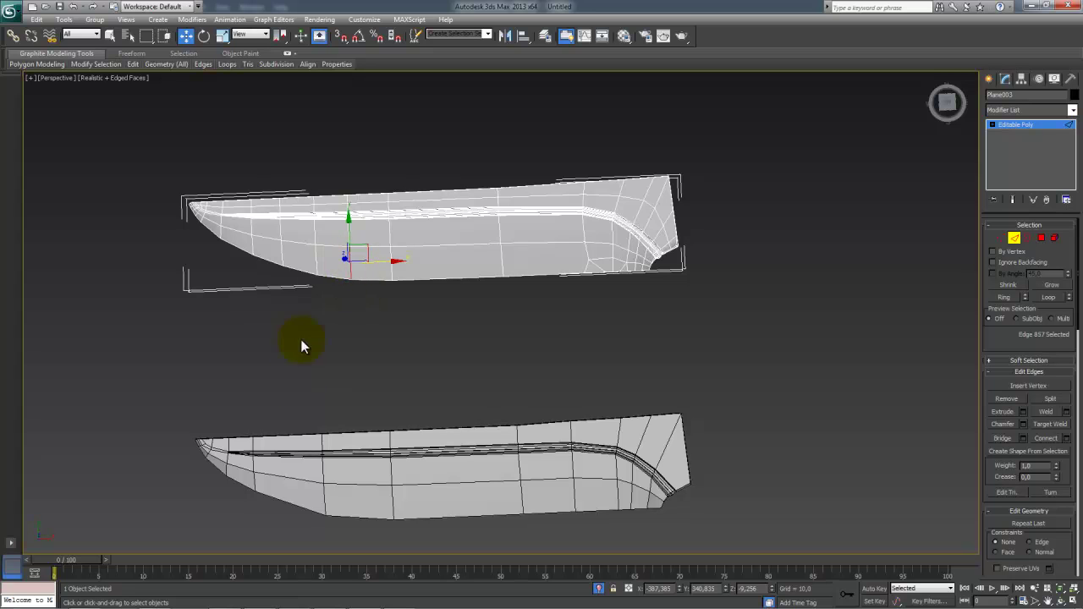
pyautogui.click(280, 246)
pyautogui.click(1047, 297)
pyautogui.hotkey('ctrl', 'BackSpace')
# Step: Select alternating lengthwise edges across the groove near its notched end, extend them to full loops and remove them with their vertices
pyautogui.keyDown('alt'); pyautogui.moveTo(462, 298); pyautogui.dragTo(464, 325, button='middle'); pyautogui.keyUp('alt')
pyautogui.moveTo(338, 263); pyautogui.dragTo(419, 264, button='middle')
pyautogui.scroll(3, 460, 227)
pyautogui.moveTo(688, 394); pyautogui.dragTo(406, 271, button='middle')
pyautogui.scroll(5, 406, 271)
pyautogui.moveTo(653, 278); pyautogui.dragTo(415, 415, button='middle')
pyautogui.scroll(5, 375, 274)
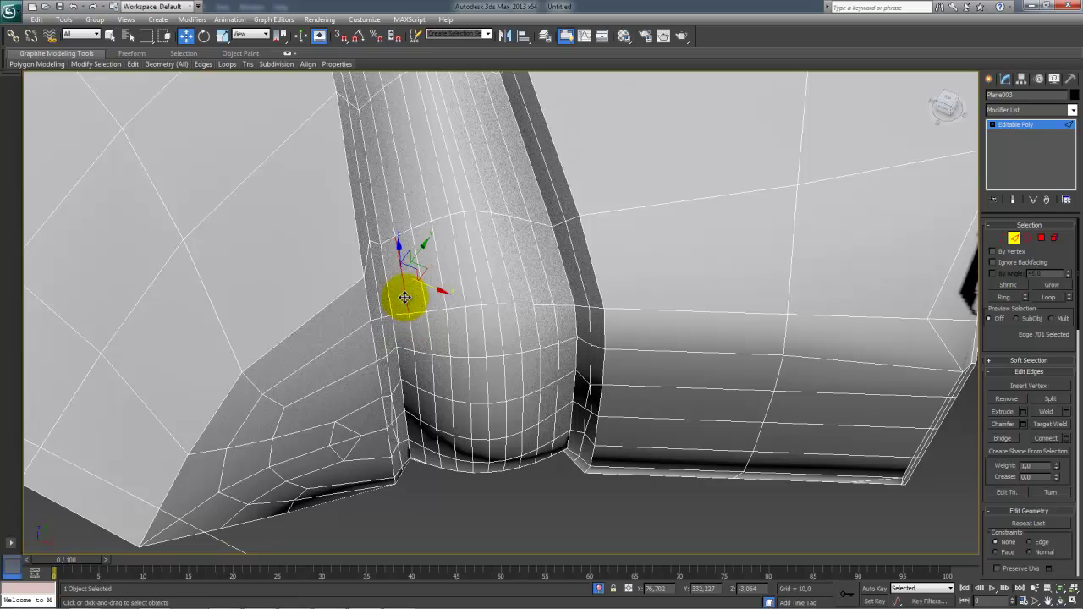
pyautogui.click(406, 298)
pyautogui.keyDown('ctrl'); pyautogui.click(439, 276); pyautogui.keyUp('ctrl')
pyautogui.keyDown('ctrl'); pyautogui.click(440, 276); pyautogui.keyUp('ctrl')
pyautogui.keyDown('ctrl'); pyautogui.click(492, 272); pyautogui.keyUp('ctrl')
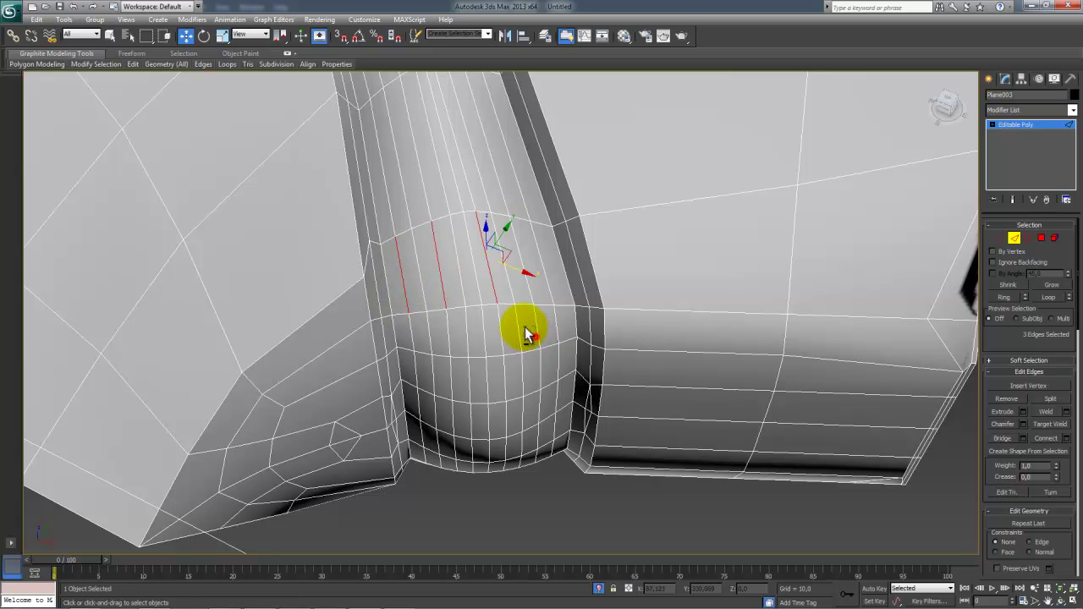
pyautogui.keyDown('alt'); pyautogui.click(494, 297); pyautogui.keyUp('alt')
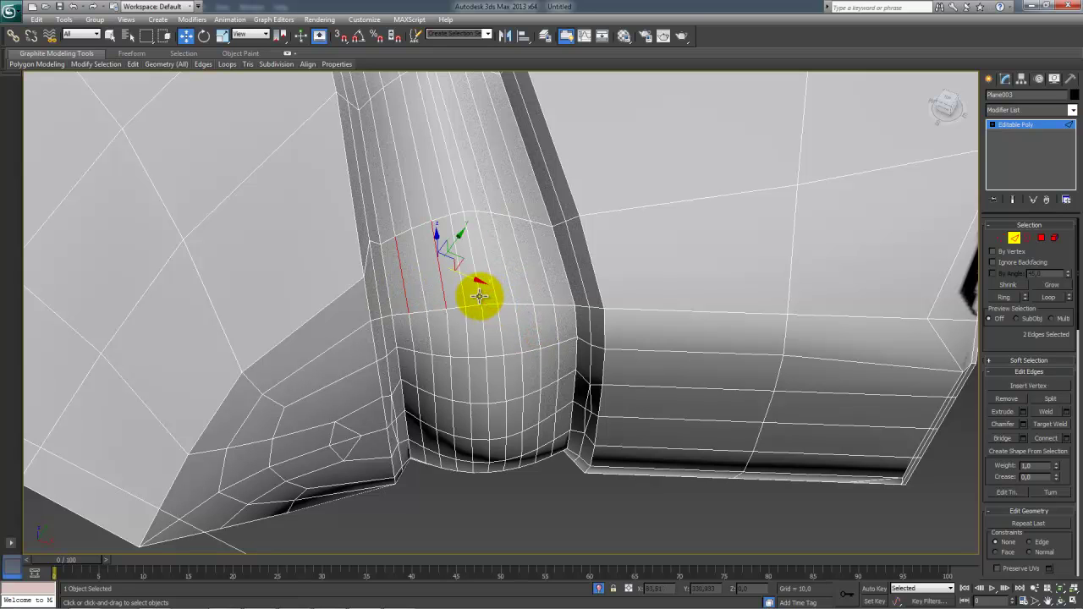
pyautogui.keyDown('ctrl'); pyautogui.click(479, 296); pyautogui.keyUp('ctrl')
pyautogui.keyDown('ctrl'); pyautogui.click(502, 291); pyautogui.keyUp('ctrl')
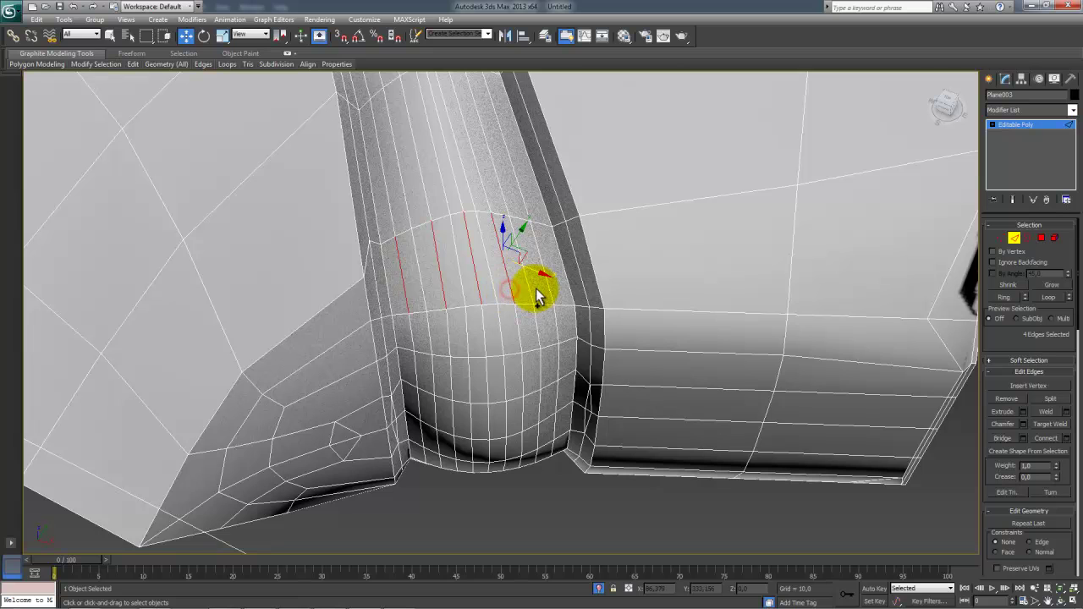
pyautogui.keyDown('ctrl'); pyautogui.click(551, 289); pyautogui.keyUp('ctrl')
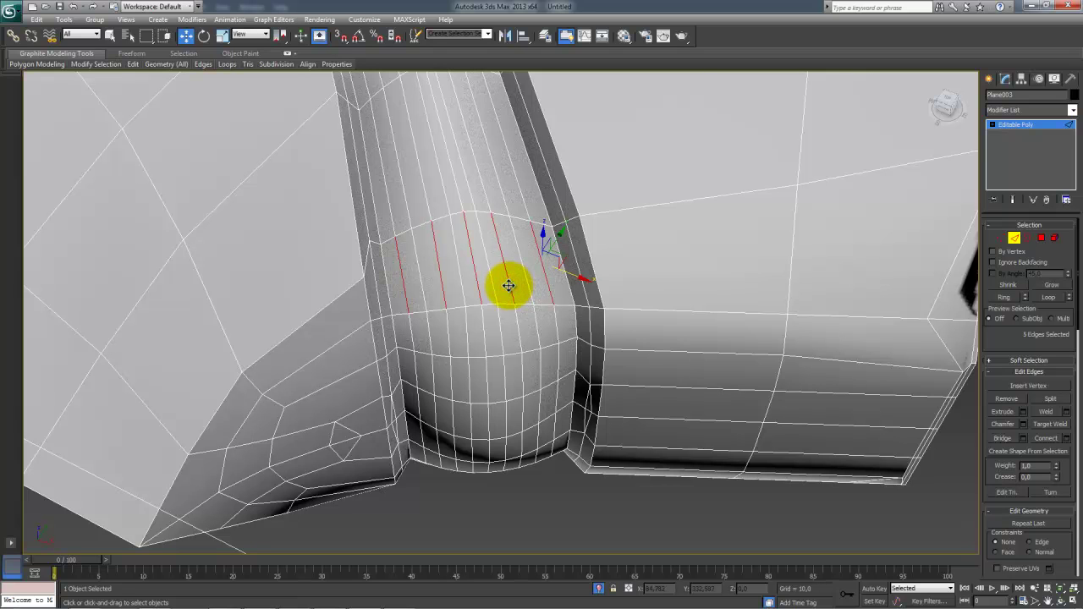
pyautogui.click(1050, 298)
pyautogui.hotkey('ctrl', 'BackSpace')
# Step: Select a surplus lengthwise edge loop in the narrow strip beside the groove and remove it with its vertices
pyautogui.scroll(-7, 611, 322)
pyautogui.keyDown('alt'); pyautogui.moveTo(457, 335); pyautogui.dragTo(426, 310, button='middle'); pyautogui.keyUp('alt')
pyautogui.scroll(5, 425, 310)
pyautogui.moveTo(103, 221); pyautogui.dragTo(350, 279, button='middle')
pyautogui.scroll(5, 331, 230)
pyautogui.scroll(-6, 331, 230)
pyautogui.scroll(5, 357, 240)
pyautogui.click(350, 259)
pyautogui.click(1053, 299)
pyautogui.hotkey('ctrl', 'BackSpace')
pyautogui.moveTo(345, 439); pyautogui.dragTo(359, 411, button='middle')
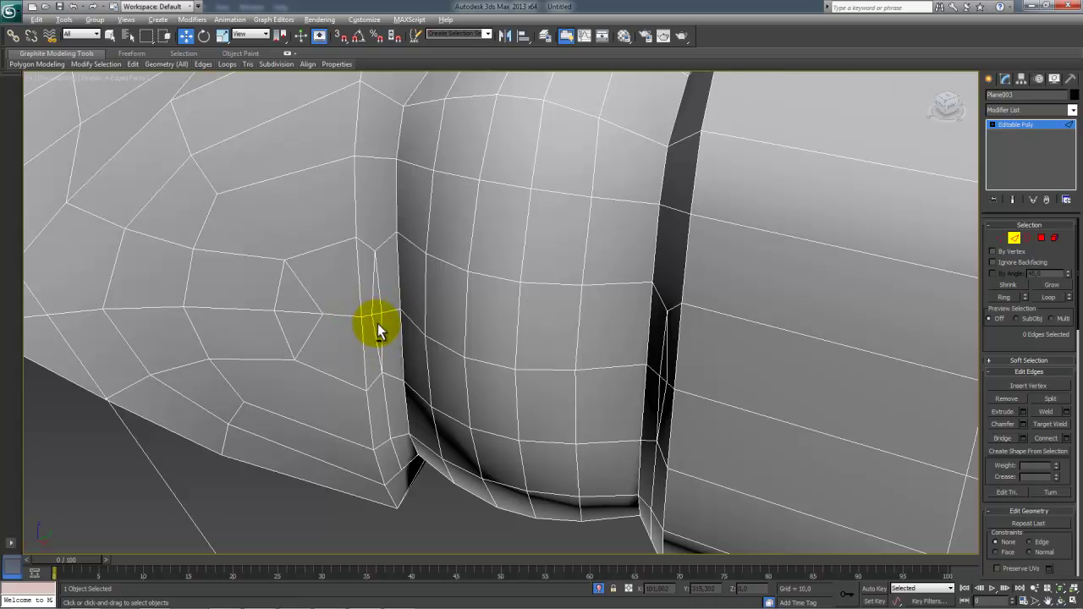
# Step: Collapse the two neighbouring vertices inside the narrow strip beside the groove's end into one
pyautogui.keyDown('alt'); pyautogui.moveTo(375, 323); pyautogui.dragTo(381, 325, button='middle'); pyautogui.keyUp('alt')
pyautogui.scroll(3, 450, 364)
pyautogui.moveTo(442, 363); pyautogui.dragTo(451, 360, button='middle')
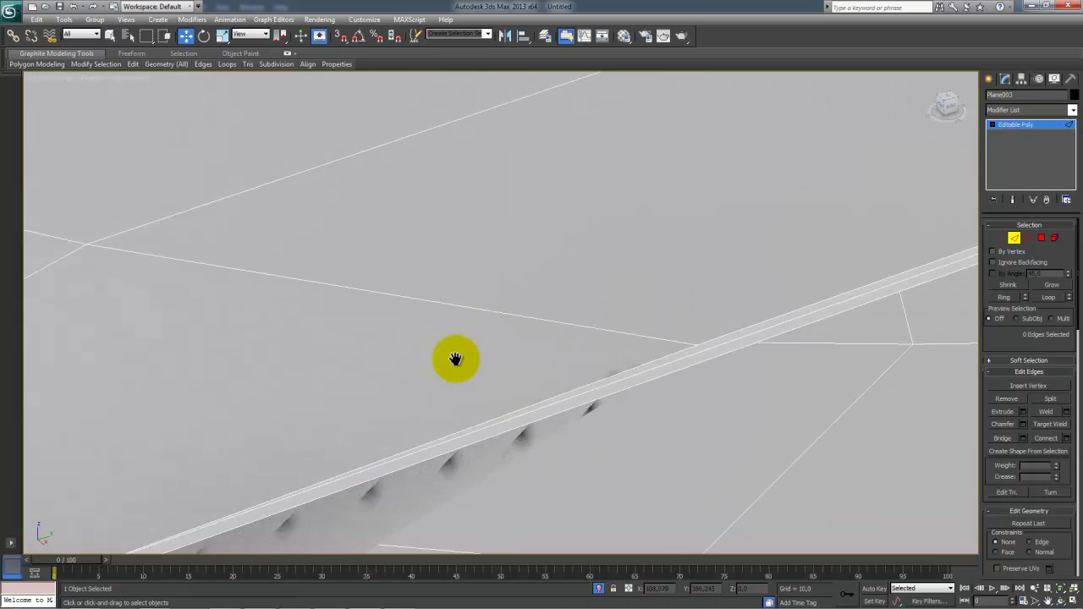
pyautogui.scroll(-4, 532, 339)
pyautogui.scroll(5, 534, 338)
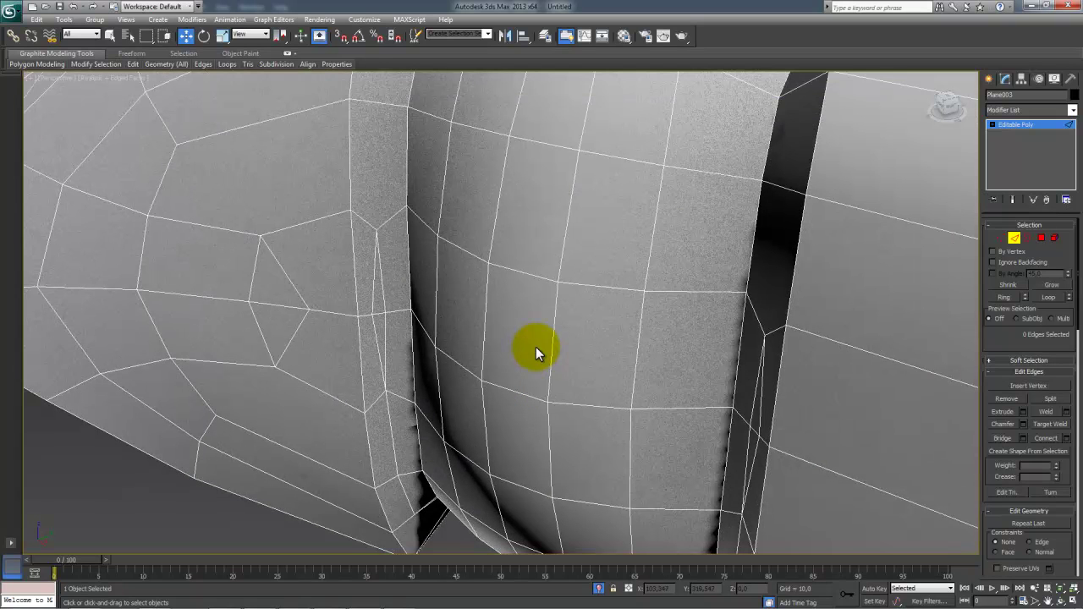
pyautogui.press('1')
pyautogui.click(385, 314)
pyautogui.moveTo(385, 314)
pyautogui.mouseDown()
pyautogui.moveTo(382, 265)
pyautogui.moveTo(415, 311)
pyautogui.mouseUp()
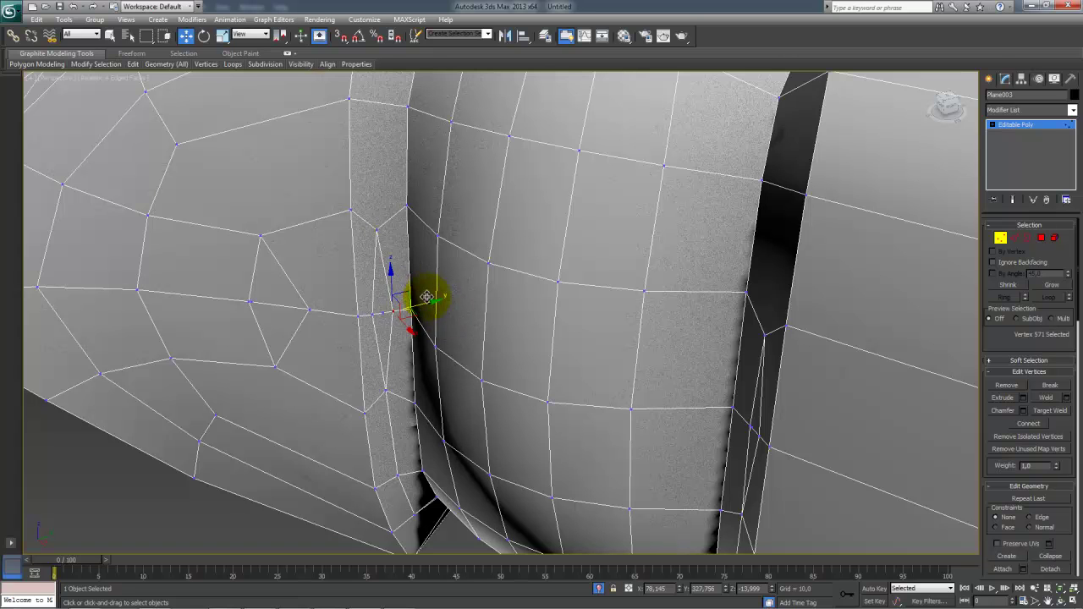
pyautogui.moveTo(420, 305)
pyautogui.mouseDown()
pyautogui.moveTo(407, 308)
pyautogui.moveTo(422, 305)
pyautogui.mouseUp()
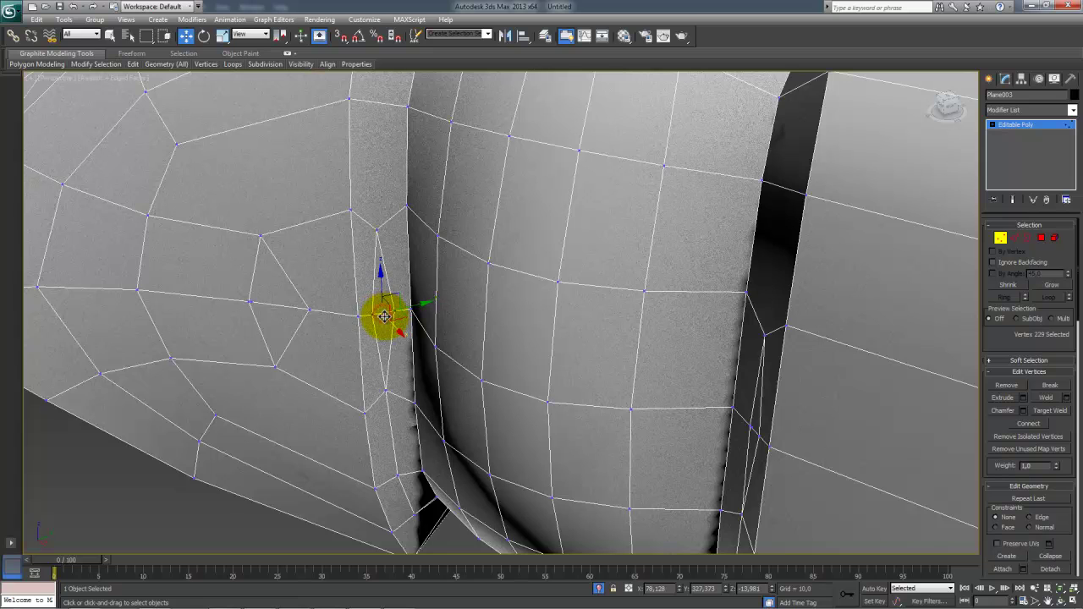
pyautogui.click(434, 310)
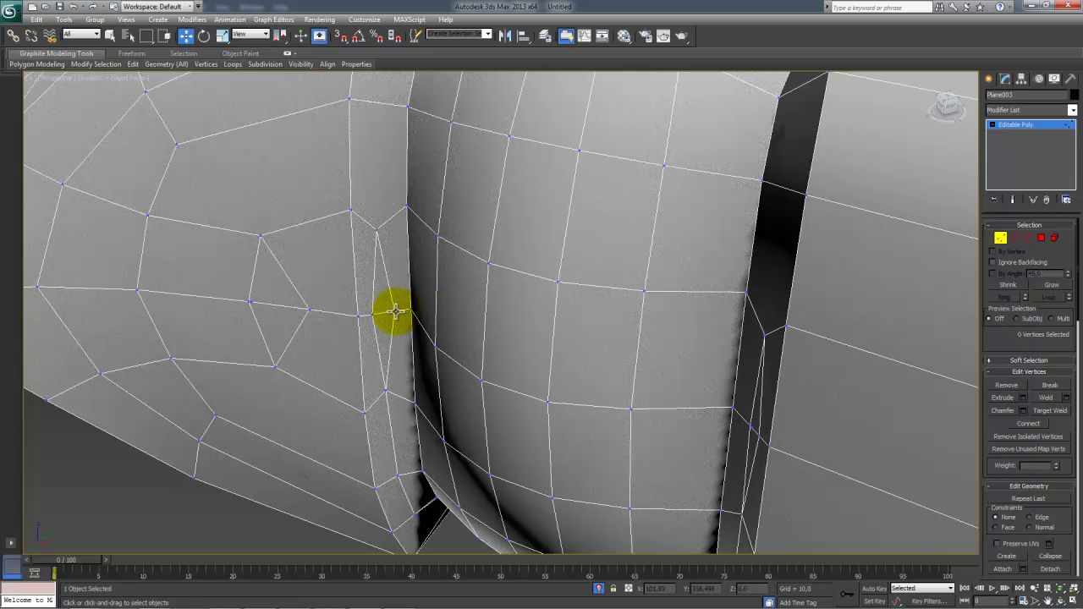
pyautogui.click(395, 312)
pyautogui.keyDown('ctrl'); pyautogui.click(374, 315); pyautogui.keyUp('ctrl')
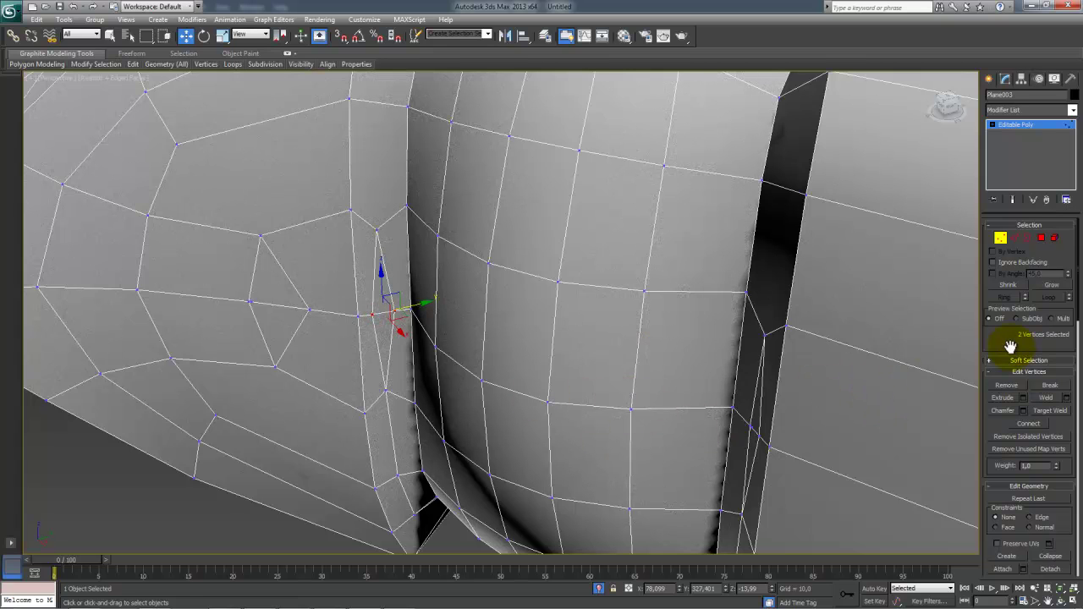
pyautogui.moveTo(1018, 351); pyautogui.dragTo(999, 302)
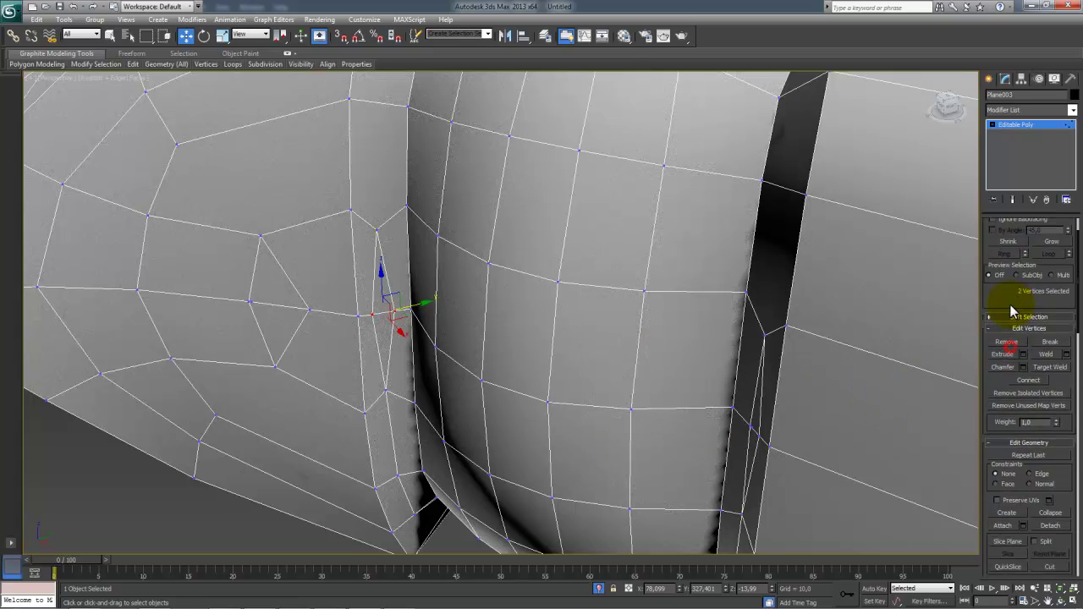
pyautogui.click(1051, 513)
# Step: Select the remaining lengthwise edges down the middle of that narrow strip and remove them with their vertices
pyautogui.keyDown('alt'); pyautogui.moveTo(440, 296); pyautogui.dragTo(398, 234, button='middle'); pyautogui.keyUp('alt')
pyautogui.press('2')
pyautogui.click(380, 249)
pyautogui.keyDown('ctrl'); pyautogui.click(385, 346); pyautogui.keyUp('ctrl')
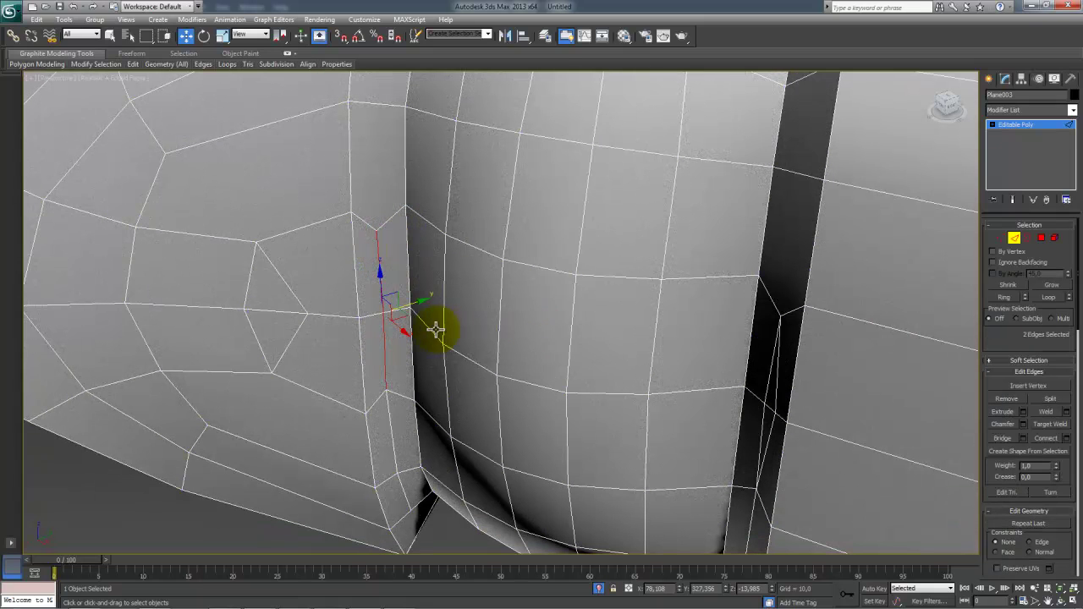
pyautogui.click(387, 429)
pyautogui.click(1048, 298)
pyautogui.hotkey('ctrl', 'BackSpace')
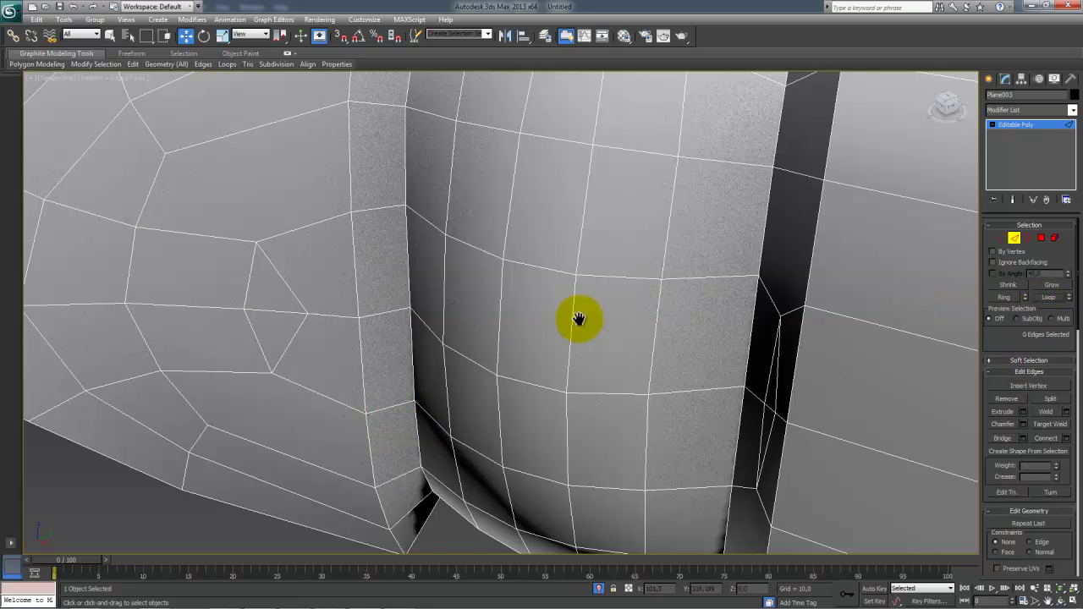
# Step: Remove the groove-side corner vertex of the small diamond beside the strip and connect its inner vertex to the strip's edge
pyautogui.moveTo(448, 300); pyautogui.dragTo(481, 287, button='middle')
pyautogui.click(314, 269)
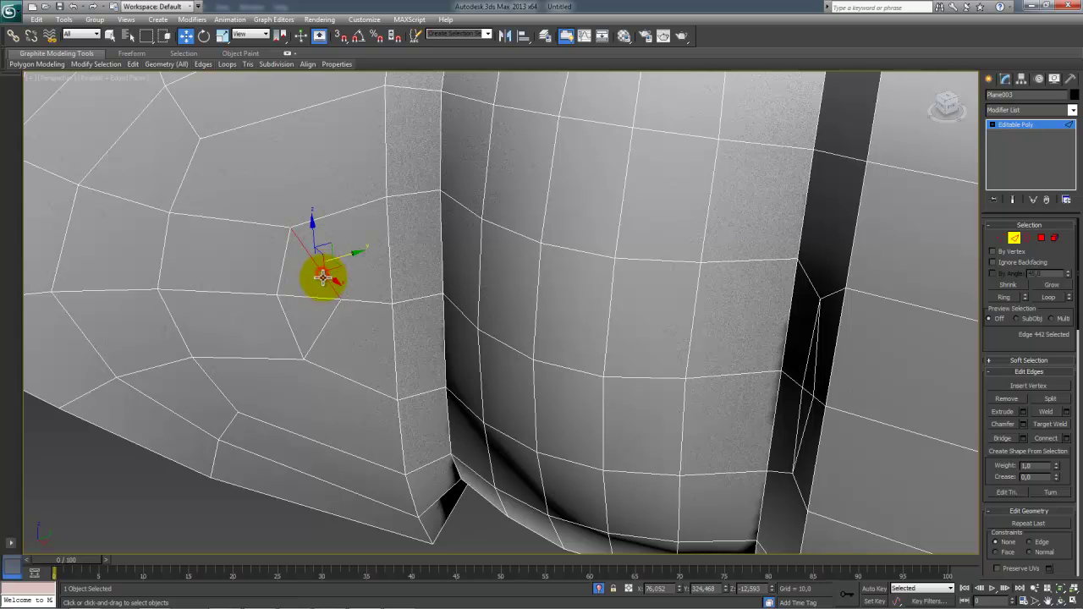
pyautogui.keyDown('ctrl'); pyautogui.click(331, 311); pyautogui.keyUp('ctrl')
pyautogui.press('1')
pyautogui.click(339, 297)
pyautogui.keyDown('ctrl'); pyautogui.click(283, 294); pyautogui.keyUp('ctrl')
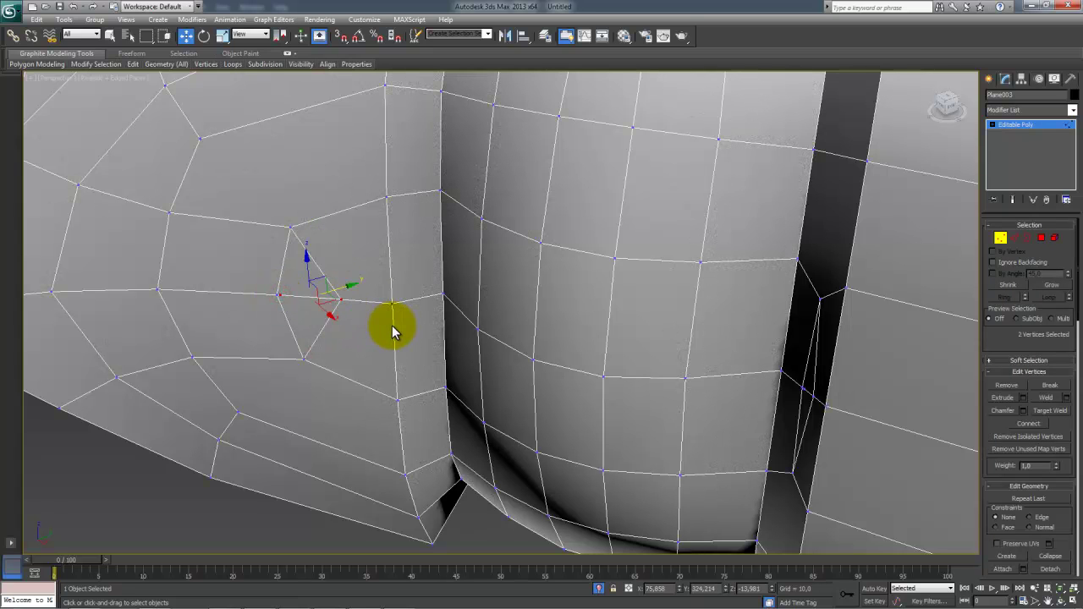
pyautogui.press('BackSpace')
pyautogui.click(277, 295)
pyautogui.keyDown('ctrl'); pyautogui.click(392, 302); pyautogui.keyUp('ctrl')
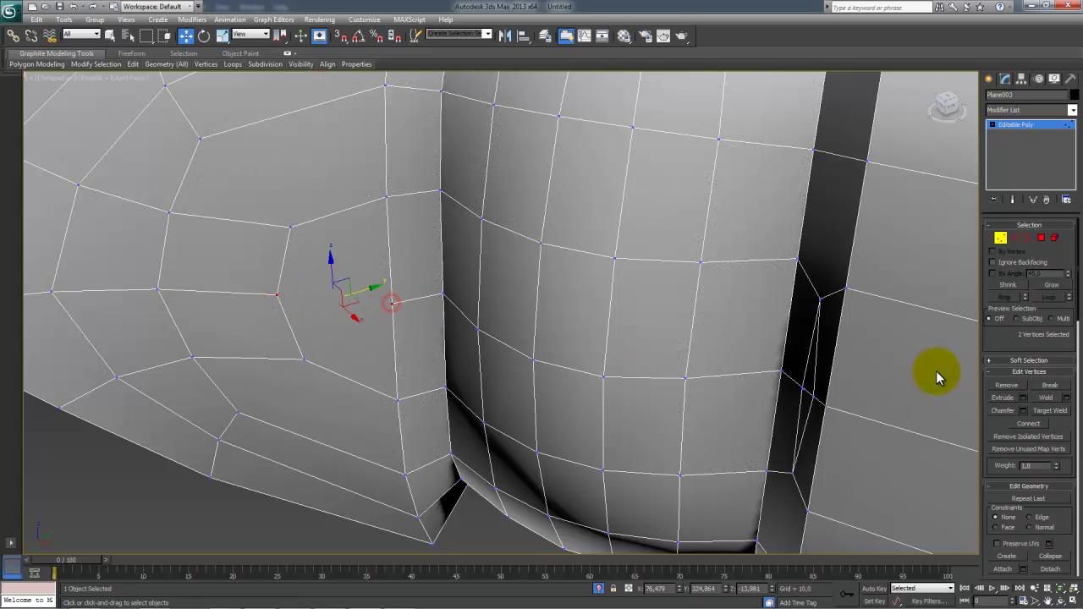
pyautogui.click(1026, 423)
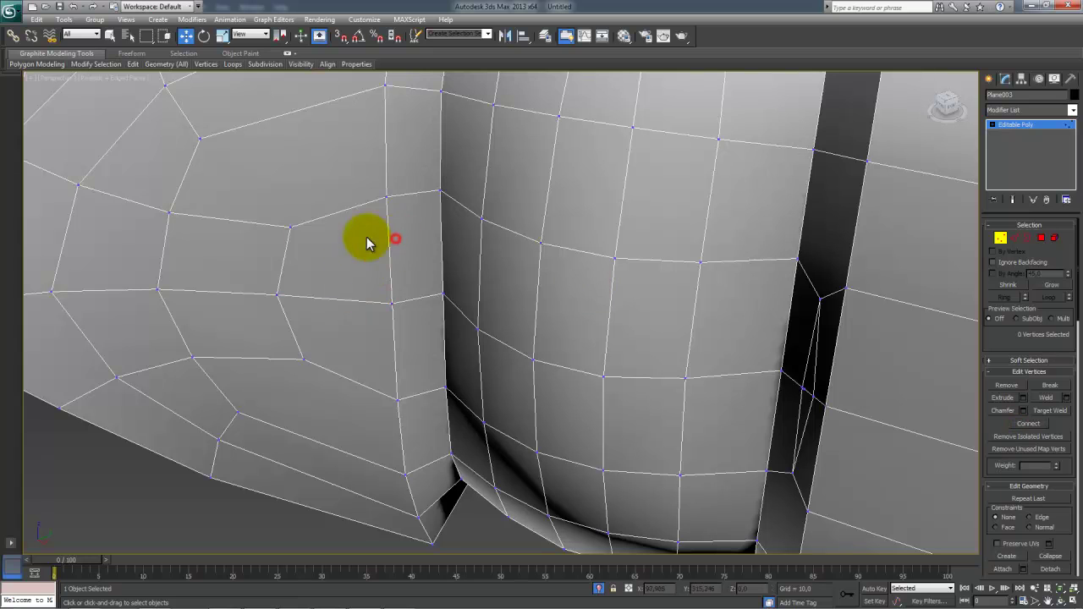
# Step: Remove the two short crosswise edges left from the small diamond, together with their shared vertex
pyautogui.press('2')
pyautogui.click(286, 251)
pyautogui.keyDown('ctrl'); pyautogui.click(285, 310); pyautogui.keyUp('ctrl')
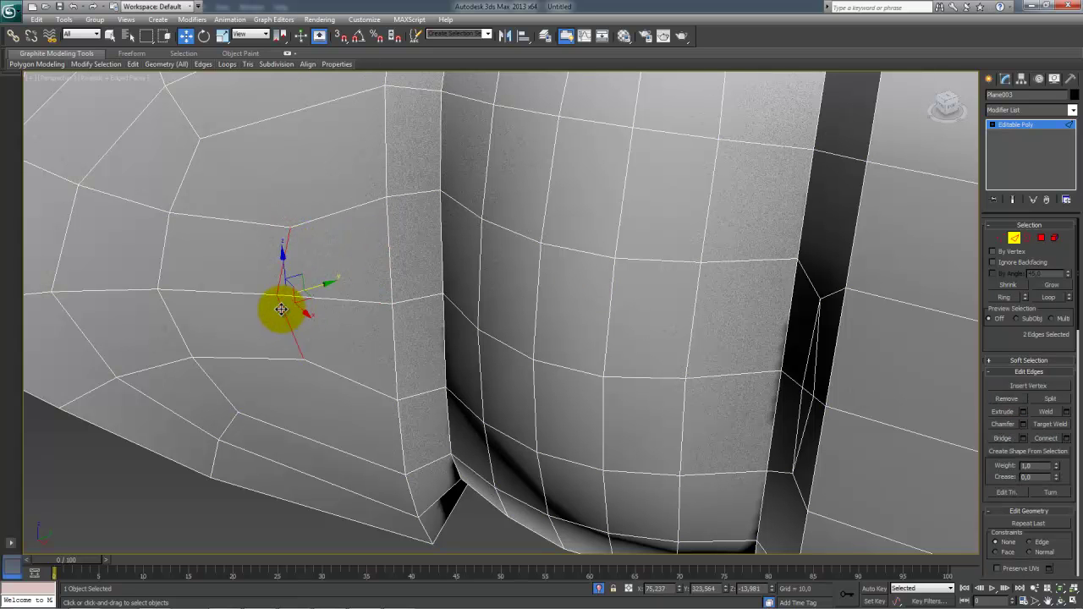
pyautogui.hotkey('ctrl', 'BackSpace')
# Step: Examine the thinned panel's groove end from several angles and compare the whole panel with the original
pyautogui.scroll(-5, 362, 257)
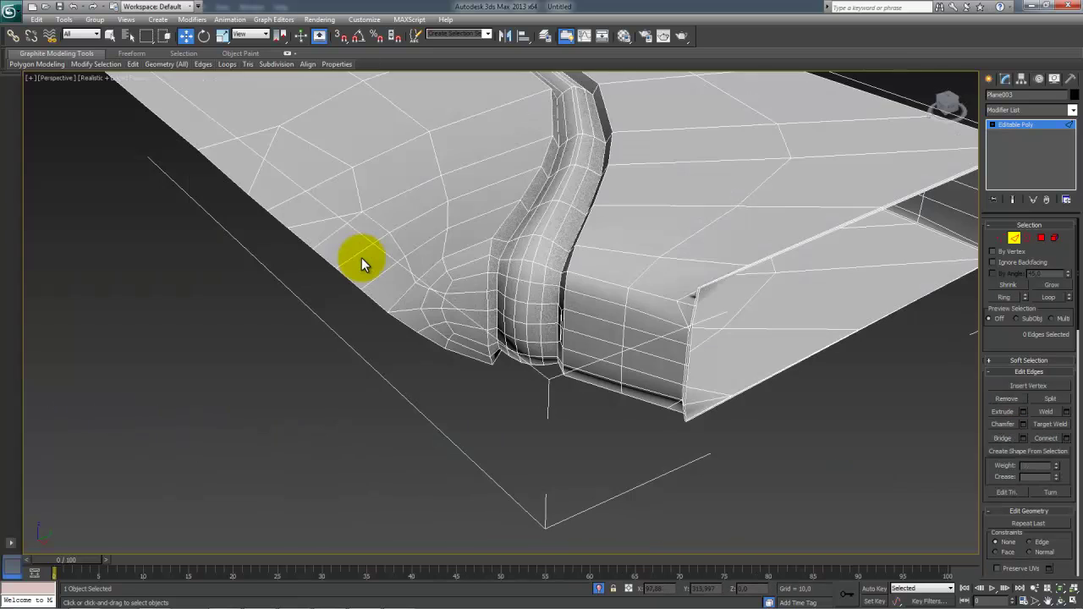
pyautogui.keyDown('alt'); pyautogui.moveTo(379, 258); pyautogui.dragTo(407, 259, button='middle'); pyautogui.keyUp('alt')
pyautogui.scroll(-3, 408, 266)
pyautogui.keyDown('alt'); pyautogui.moveTo(493, 300); pyautogui.dragTo(415, 296, button='middle'); pyautogui.keyUp('alt')
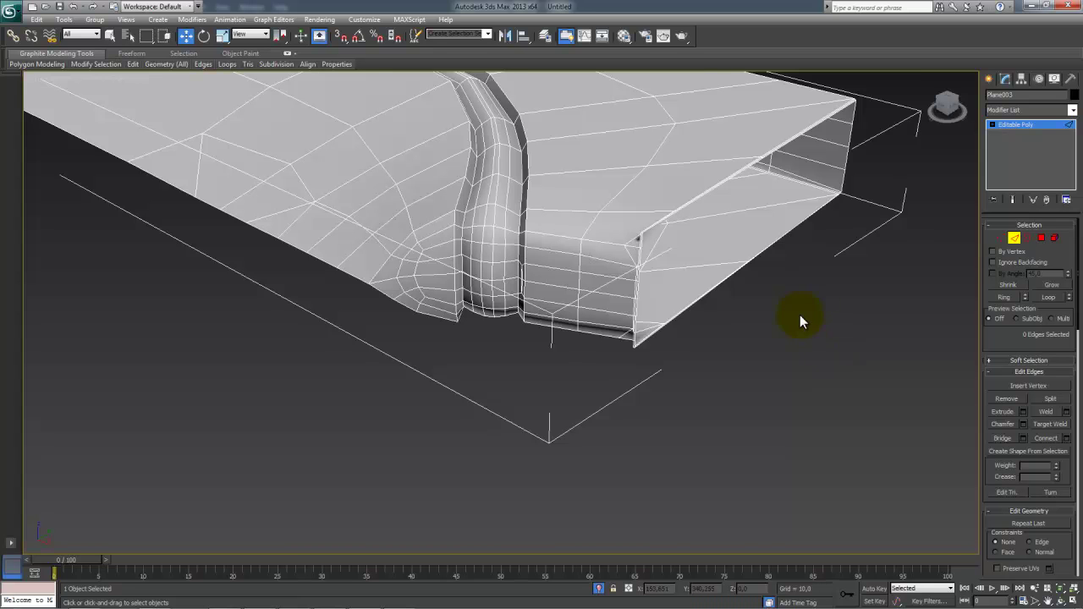
pyautogui.keyDown('alt'); pyautogui.moveTo(357, 234); pyautogui.dragTo(449, 342, button='middle'); pyautogui.keyUp('alt')
pyautogui.scroll(-3, 425, 311)
pyautogui.moveTo(144, 338); pyautogui.dragTo(431, 218, button='middle')
pyautogui.scroll(-4, 362, 357)
pyautogui.scroll(2, 448, 322)
pyautogui.scroll(-2, 465, 323)
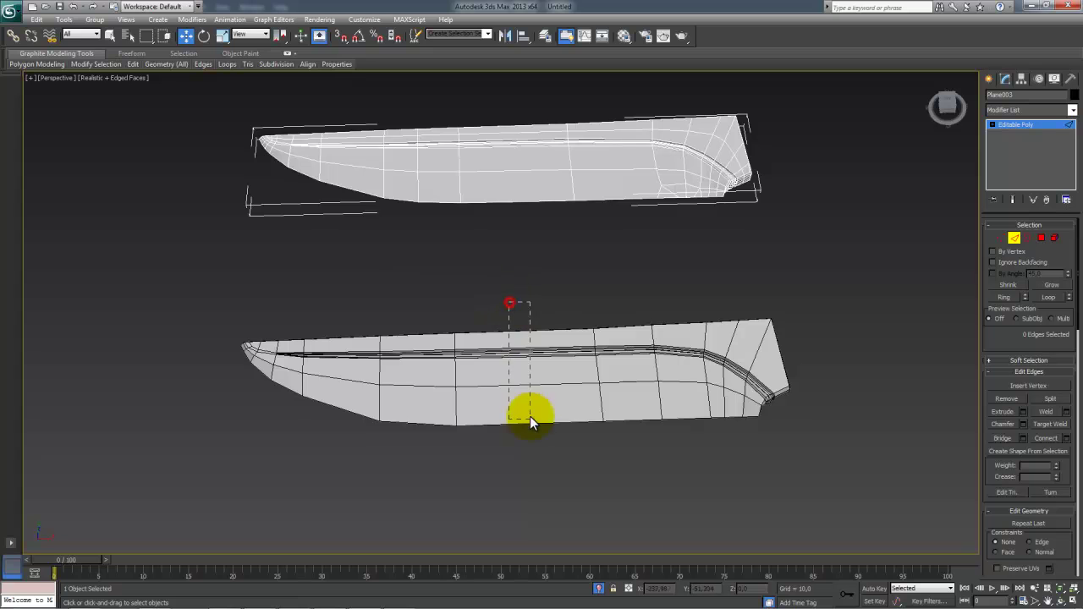
# Step: Leave the thinned panel and connect a ring of lengthwise edges near the original panel's tip in its Editable Poly base
pyautogui.click(1016, 239)
pyautogui.click(550, 457)
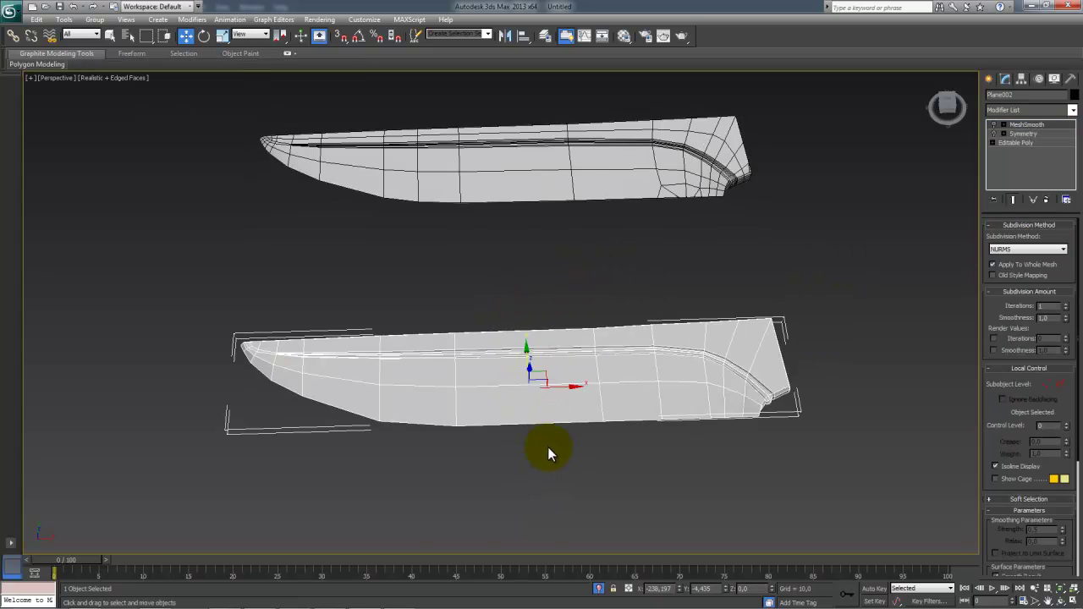
pyautogui.click(1016, 143)
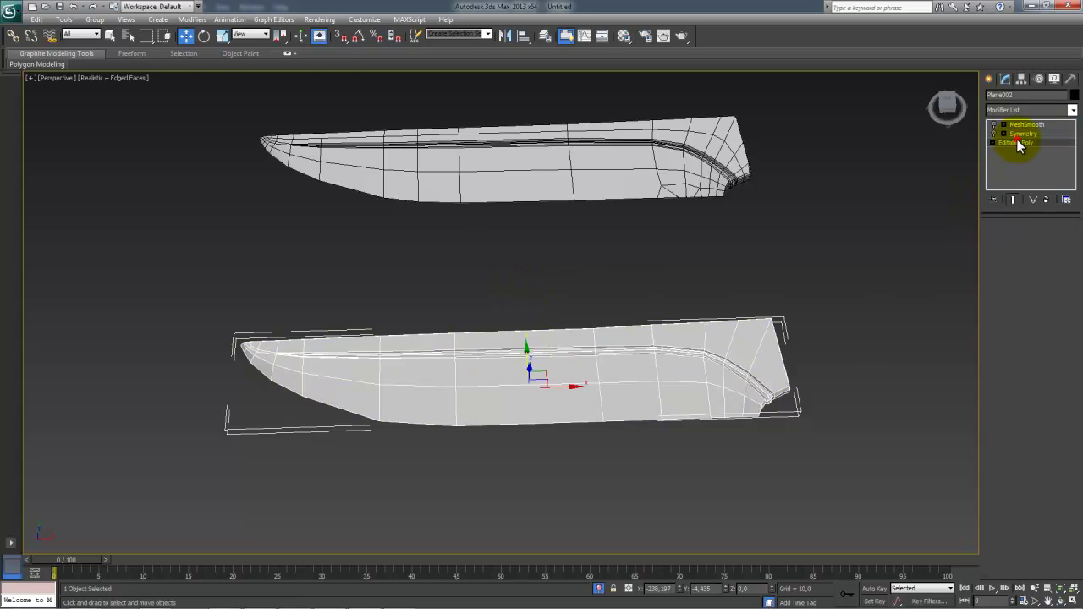
pyautogui.press('2')
pyautogui.hotkey('alt', 'l')
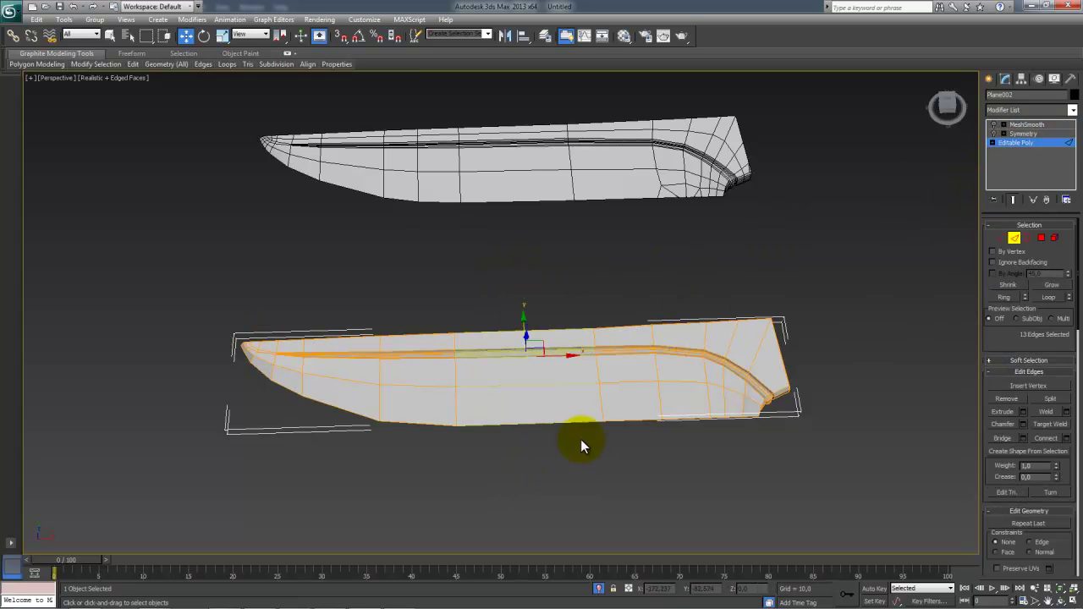
pyautogui.scroll(5, 435, 304)
pyautogui.moveTo(508, 273); pyautogui.dragTo(863, 365, button='middle')
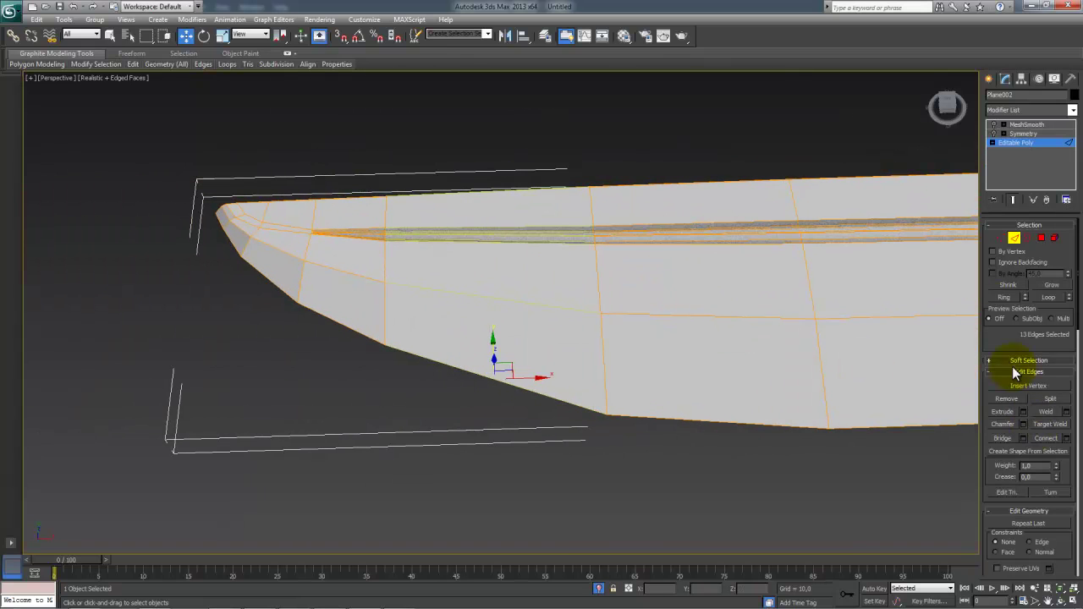
pyautogui.click(1046, 439)
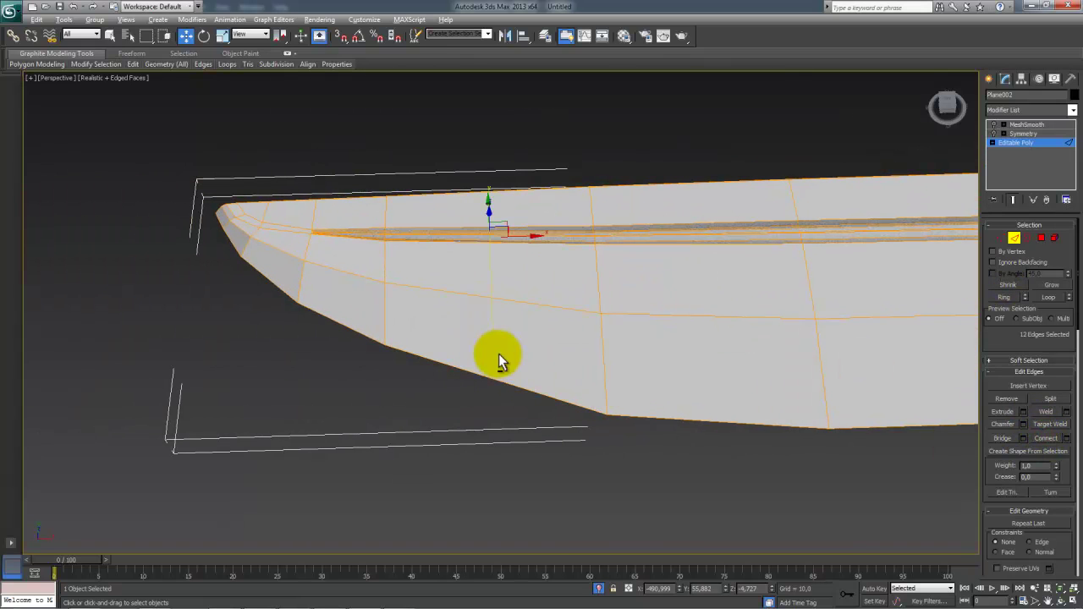
# Step: Move the new crosswise loop's end vertex slightly outward on the original panel's curved cutting edge
pyautogui.keyDown('alt'); pyautogui.moveTo(498, 350); pyautogui.dragTo(513, 387, button='middle'); pyautogui.keyUp('alt')
pyautogui.press('1')
pyautogui.click(511, 380)
pyautogui.moveTo(512, 351); pyautogui.dragTo(510, 357)
# Step: Examine the original panel's mesh from the tip along the groove to its notched end
pyautogui.keyDown('alt'); pyautogui.moveTo(510, 357); pyautogui.dragTo(486, 265, button='middle'); pyautogui.keyUp('alt')
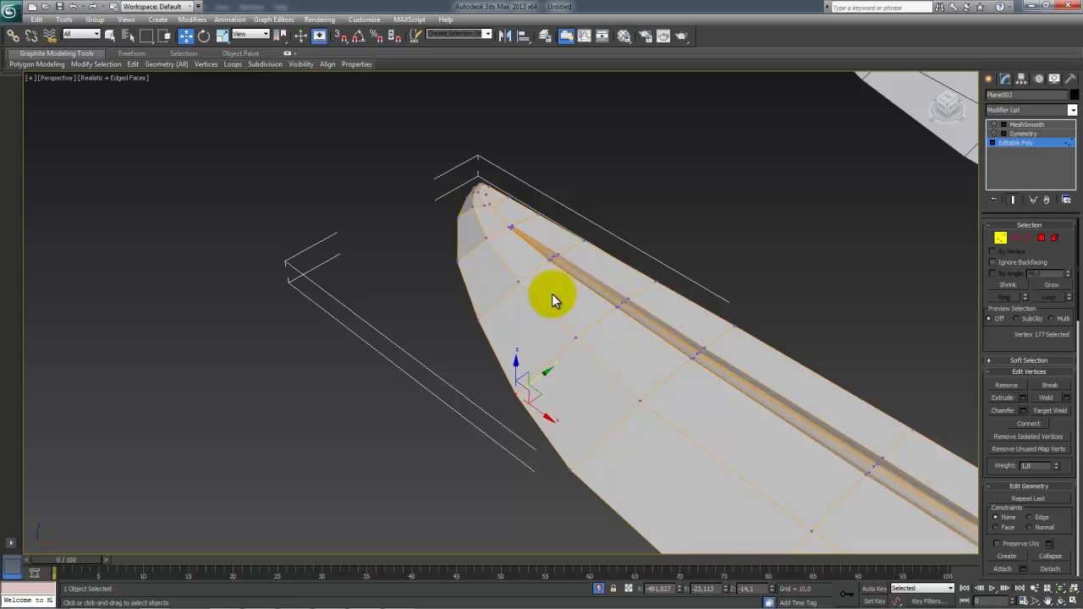
pyautogui.moveTo(673, 408); pyautogui.dragTo(459, 248, button='middle')
pyautogui.scroll(-6, 558, 313)
pyautogui.keyDown('alt'); pyautogui.moveTo(640, 381); pyautogui.dragTo(595, 322, button='middle'); pyautogui.keyUp('alt')
pyautogui.scroll(6, 595, 323)
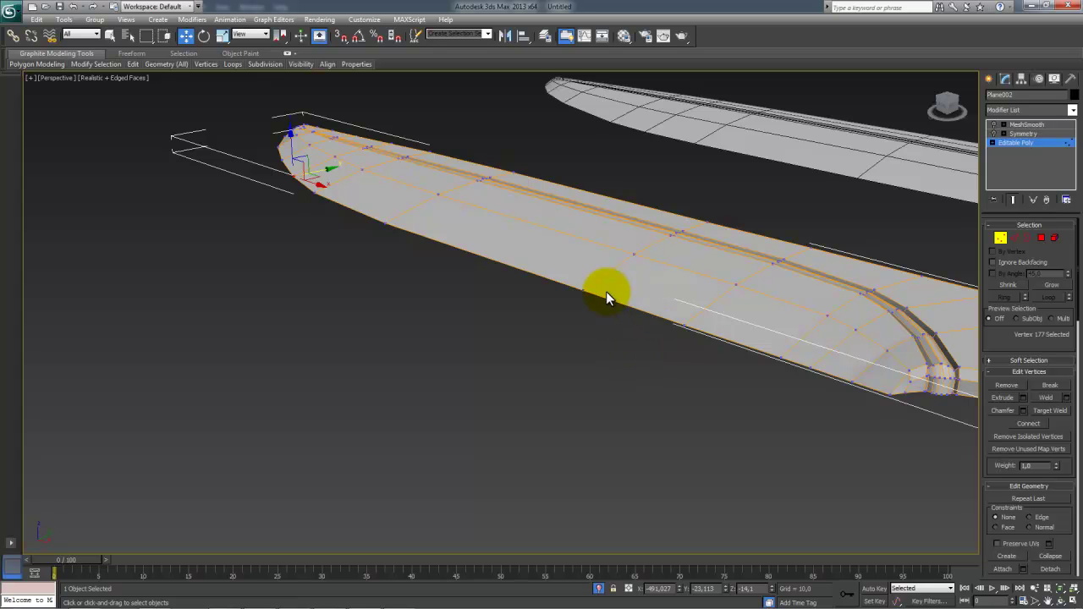
pyautogui.scroll(-3, 505, 241)
pyautogui.moveTo(505, 240); pyautogui.dragTo(356, 212, button='middle')
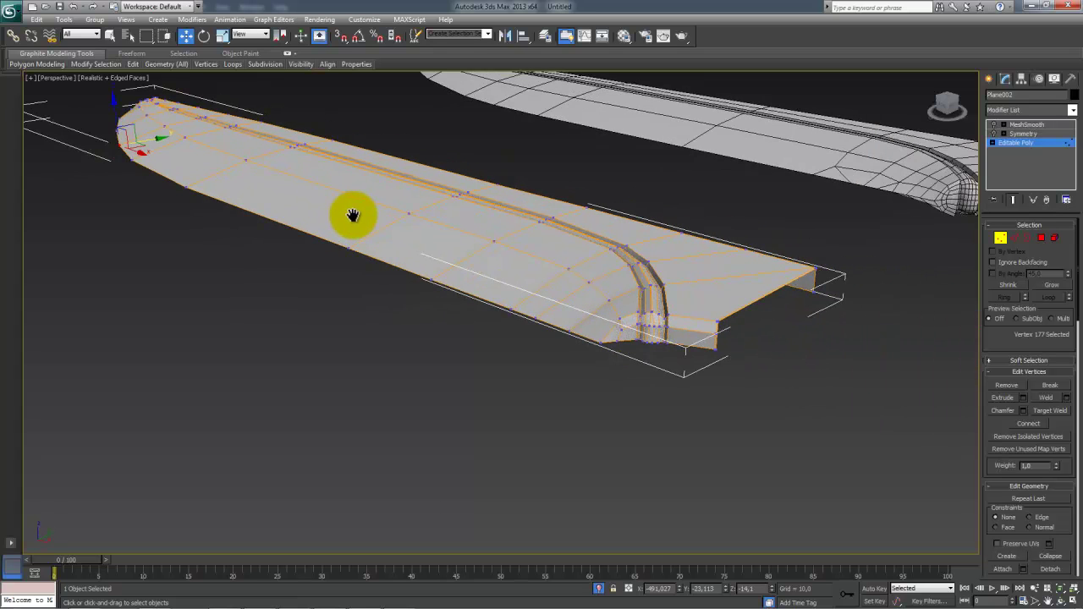